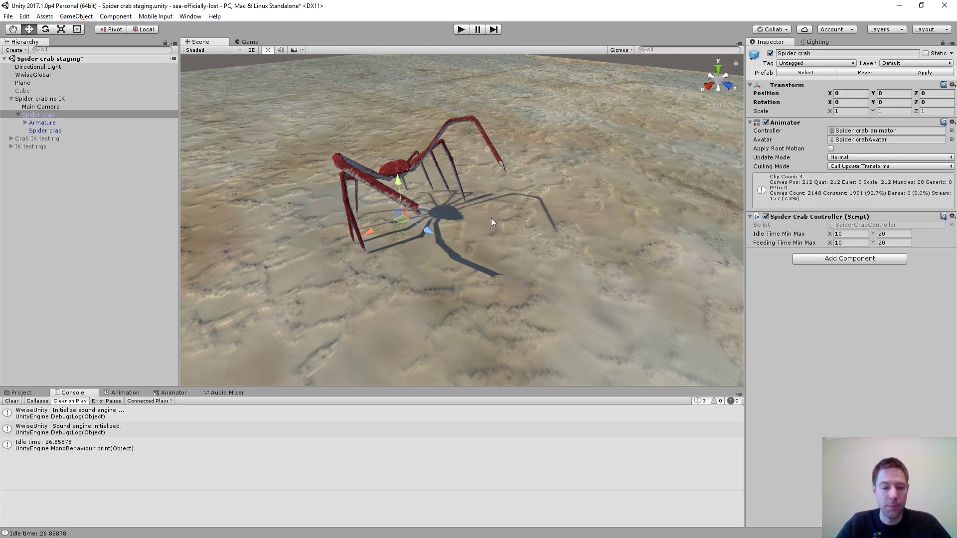
# Inspect the spider crab mesh in the scene and expand its Crab color material properties
pyautogui.keyDown('alt'); pyautogui.moveTo(468, 218); pyautogui.dragTo(344, 187); pyautogui.keyUp('alt')
pyautogui.scroll(8, 478, 238)
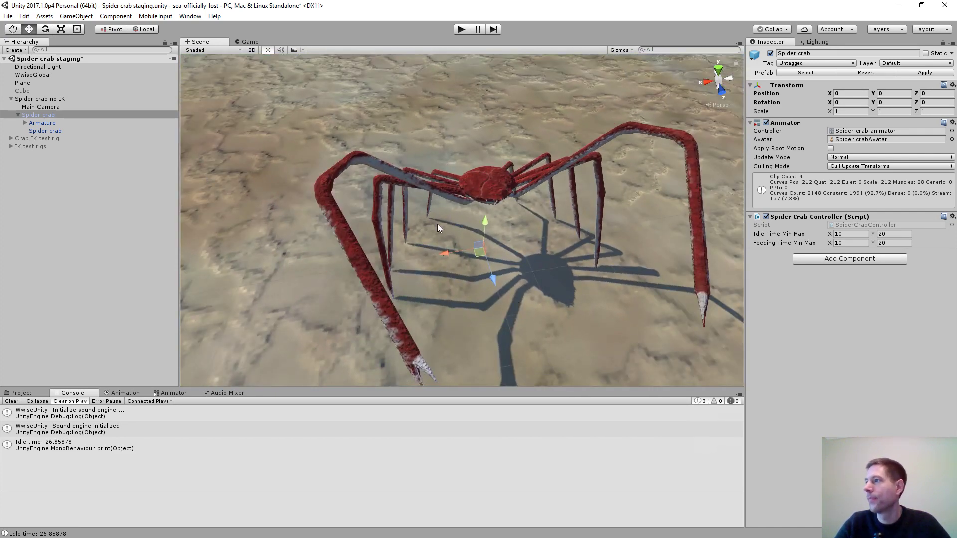
pyautogui.click(480, 190)
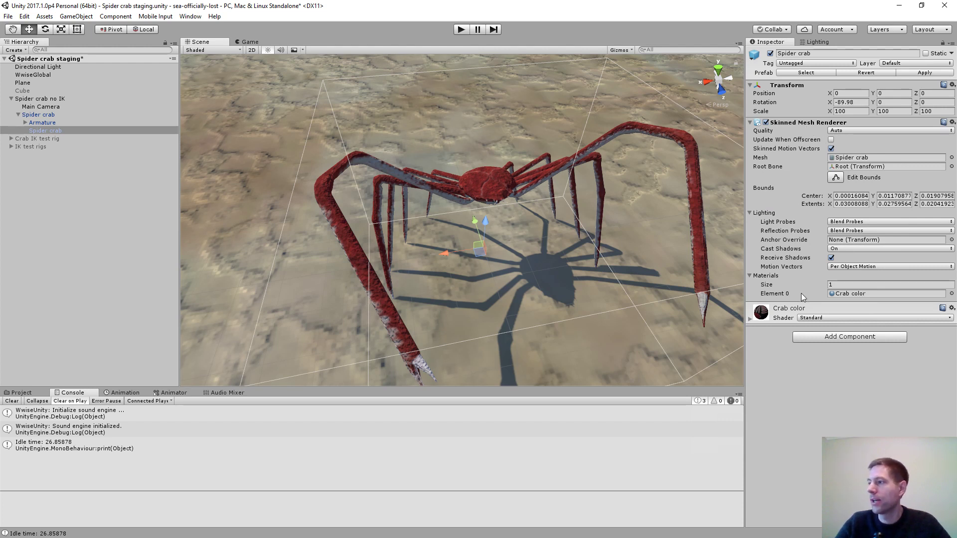
pyautogui.click(750, 320)
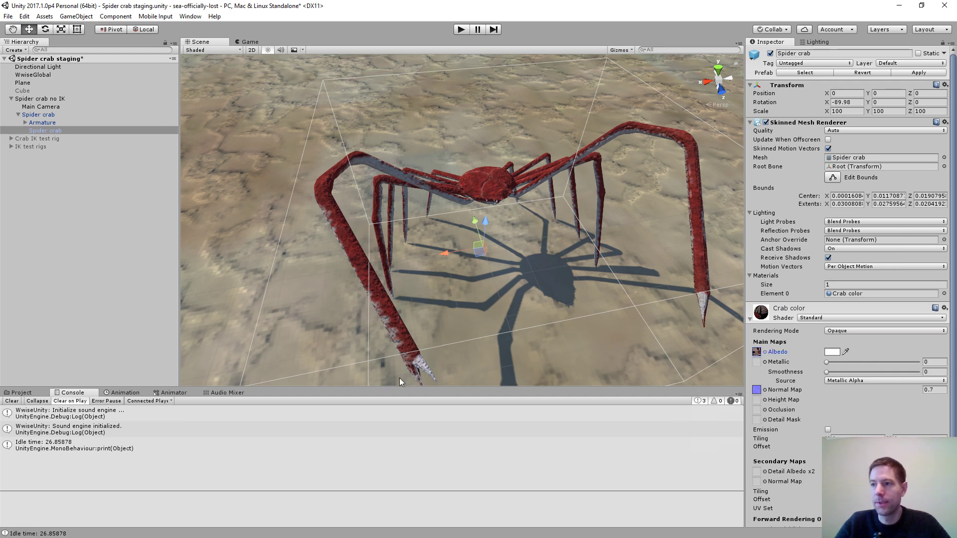
pyautogui.moveTo(445, 202); pyautogui.dragTo(547, 265, button='right')
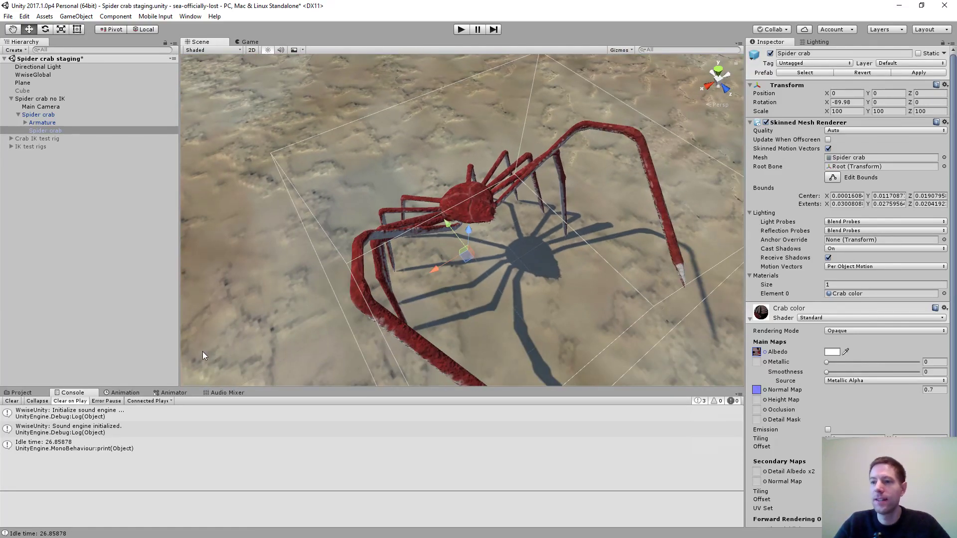
# Show the animation import settings of the Spider crab model from the Models/Spider crab folder
pyautogui.click(25, 393)
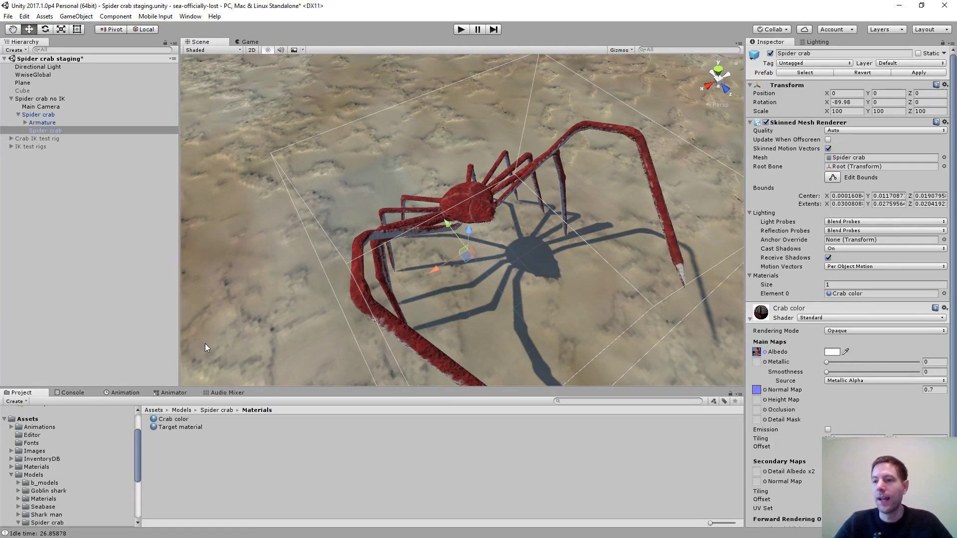
pyautogui.scroll(-4, 100, 454)
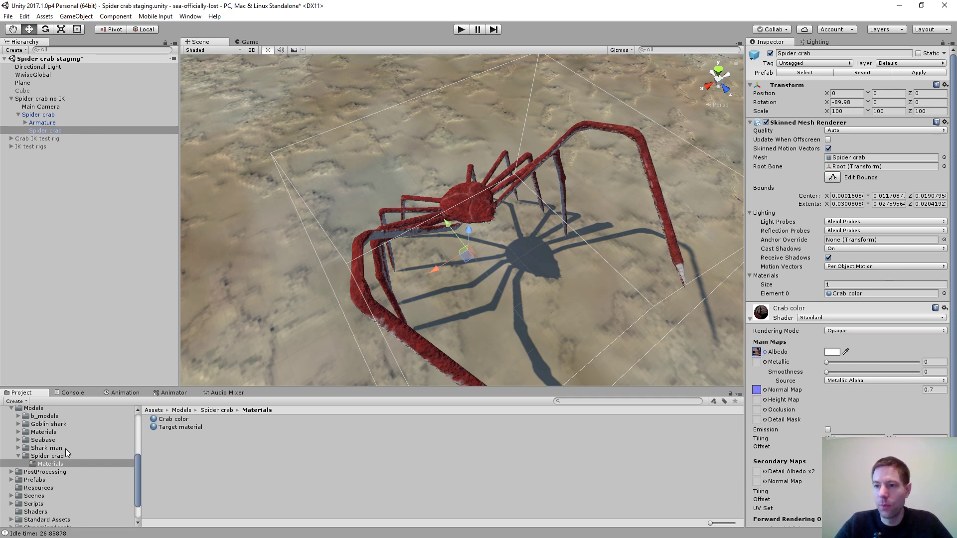
pyautogui.click(55, 457)
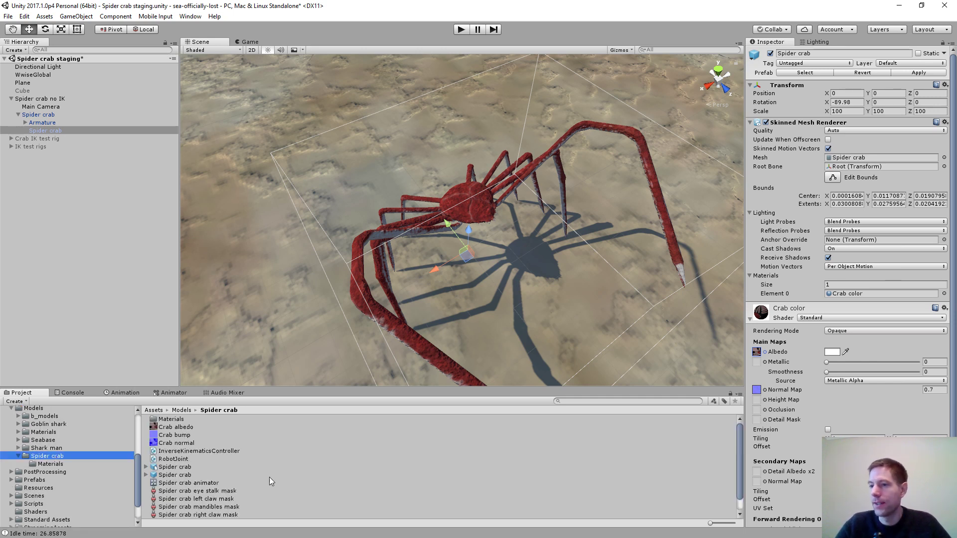
pyautogui.click(179, 469)
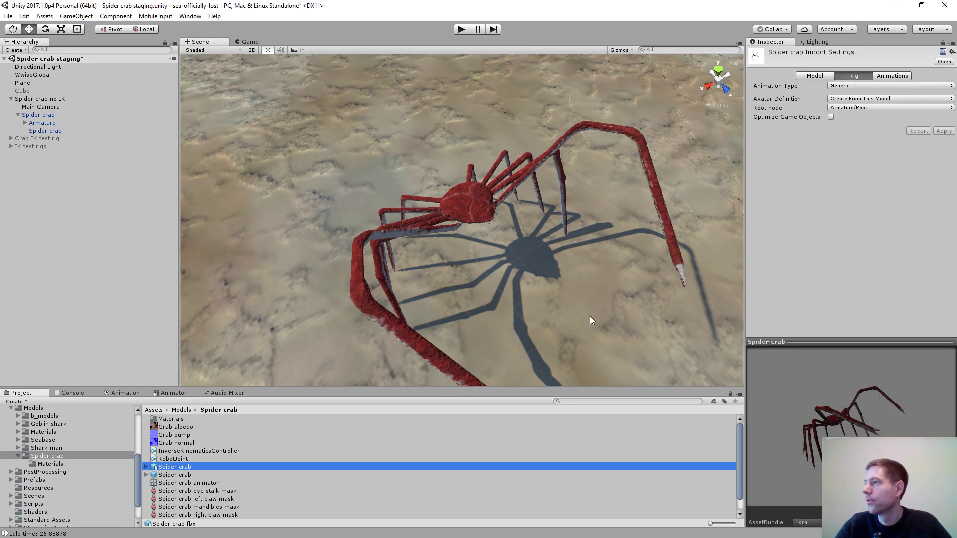
pyautogui.click(897, 78)
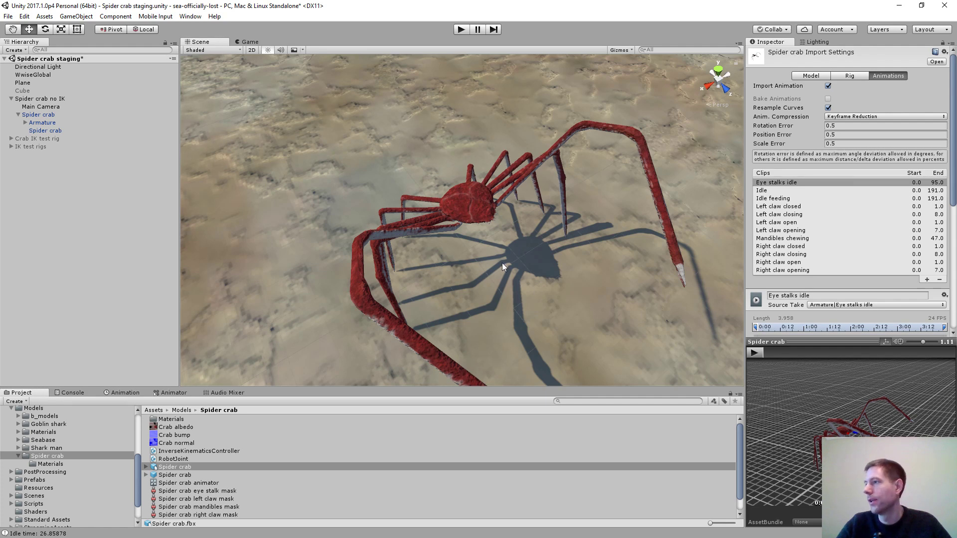
# Examine the imported clip list and the source takes available for the Idle feeding clip
pyautogui.scroll(3, 474, 244)
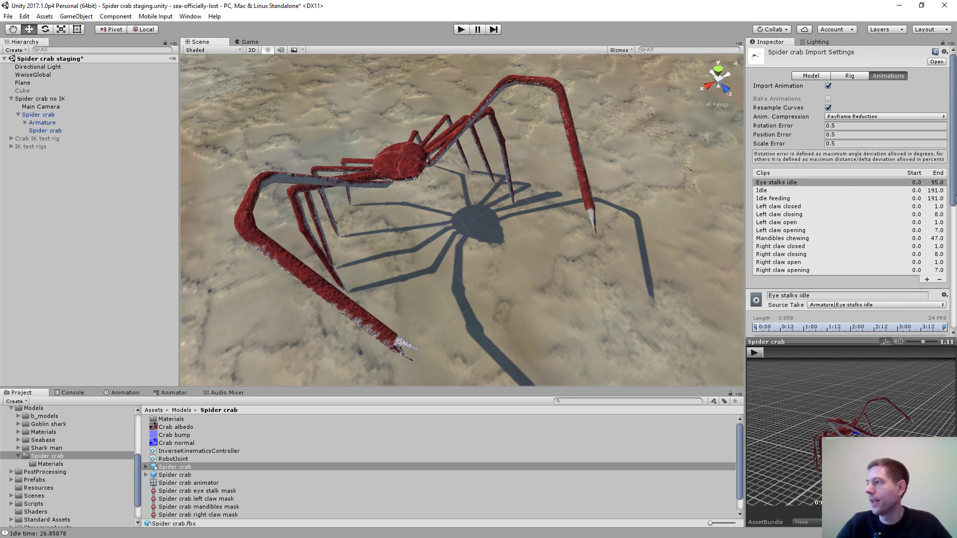
pyautogui.scroll(-2, 953, 202)
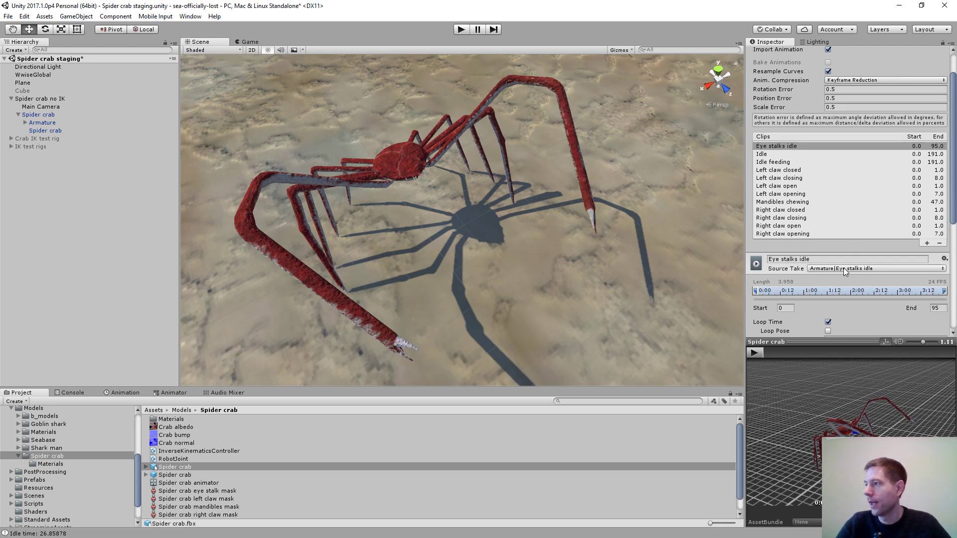
pyautogui.click(784, 163)
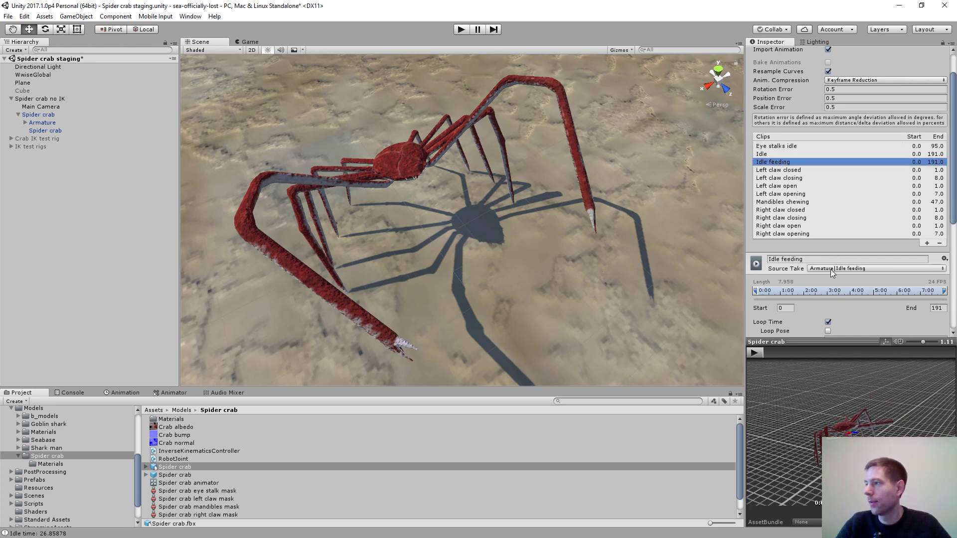
pyautogui.click(831, 269)
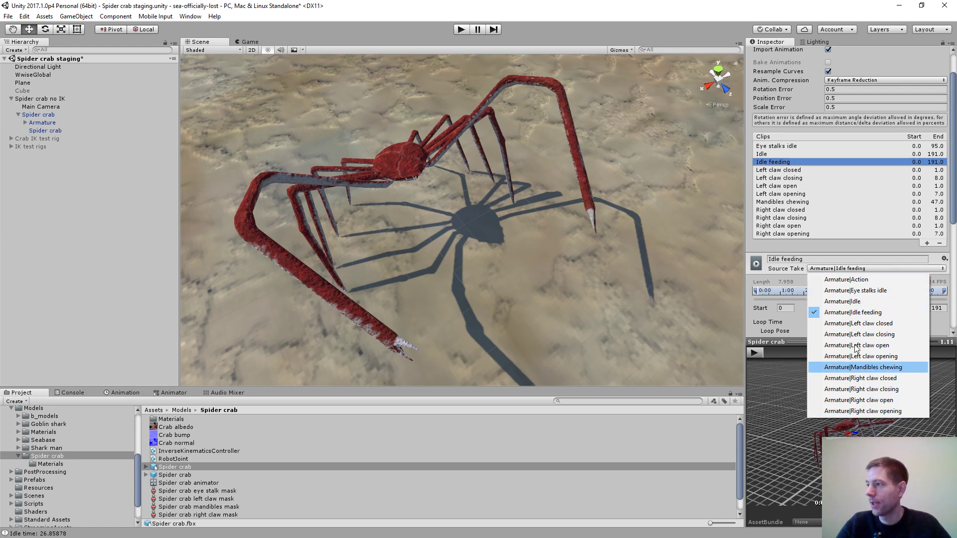
pyautogui.click(954, 189)
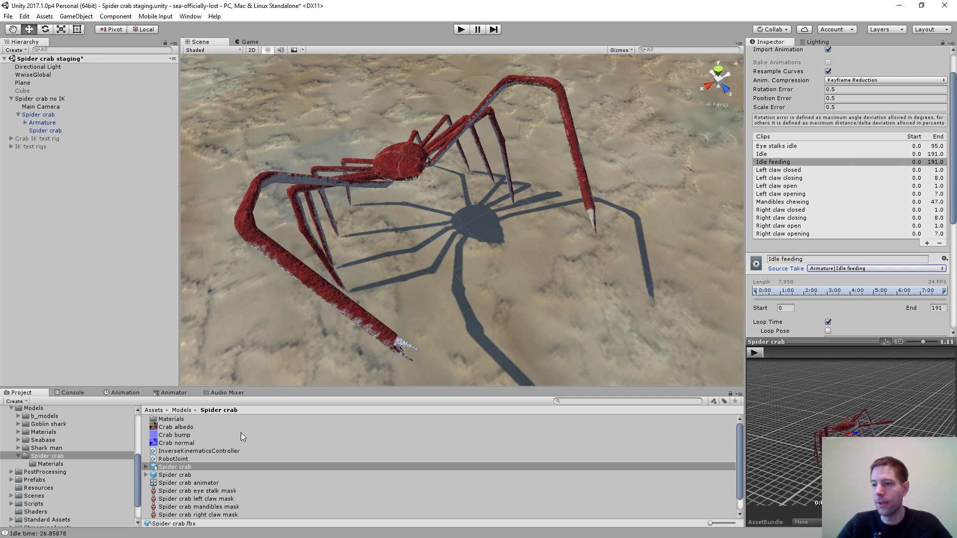
# Expand the Spider crab model asset, browse its imported animation clips, and view the Left claw closed clip's settings
pyautogui.click(146, 467)
pyautogui.scroll(-2, 235, 452)
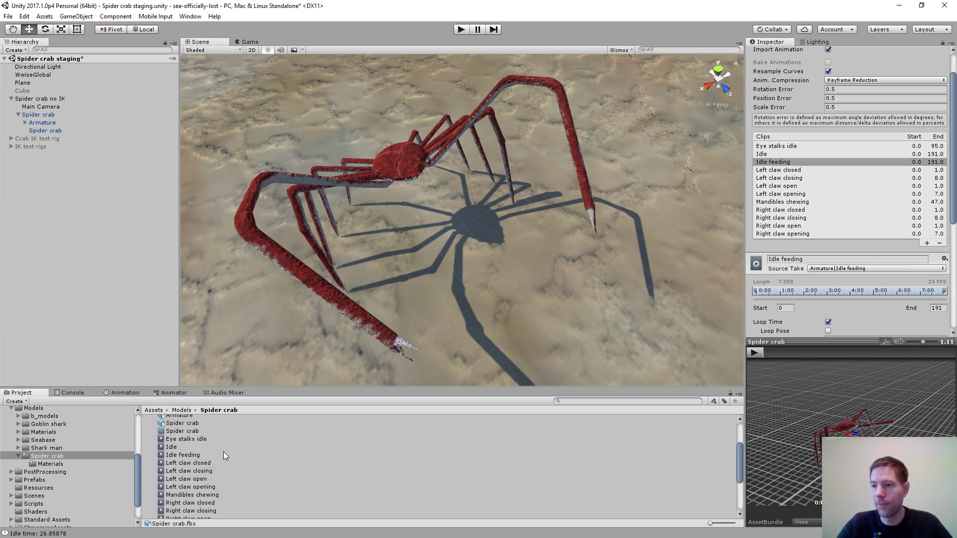
pyautogui.scroll(1, 194, 423)
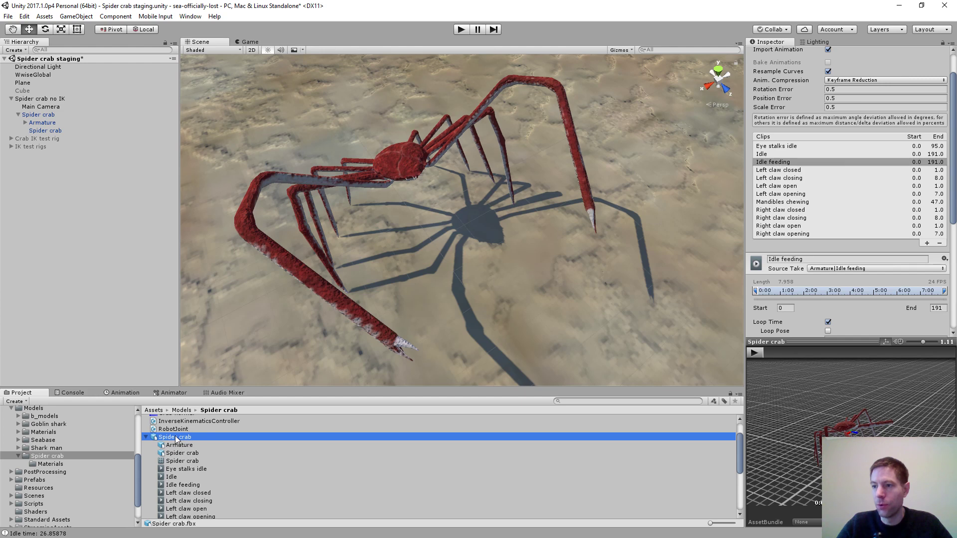
pyautogui.click(175, 438)
pyautogui.scroll(-3, 192, 474)
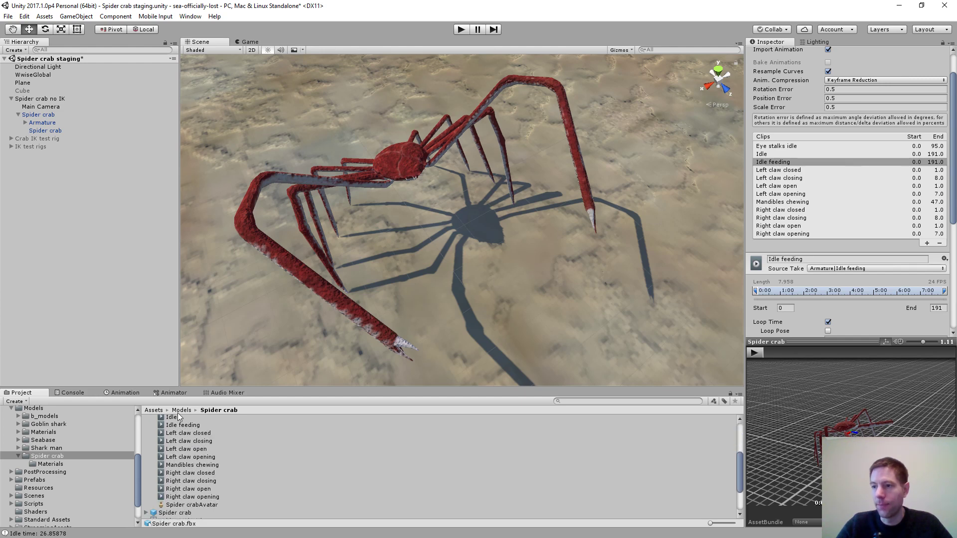
pyautogui.click(180, 449)
pyautogui.click(188, 433)
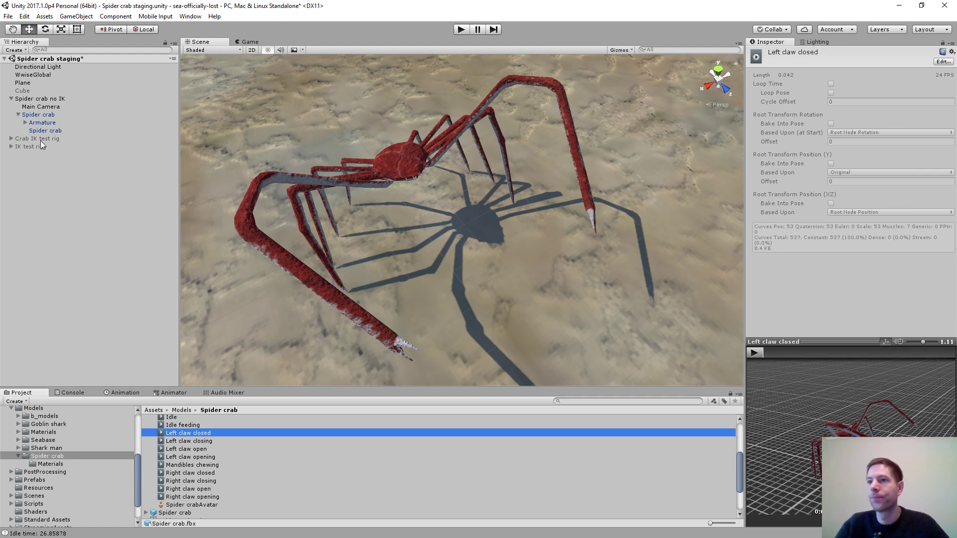
# Select the Idle clip in the Spider crab model's import settings and enlarge the preview area
pyautogui.scroll(5, 208, 459)
pyautogui.click(175, 467)
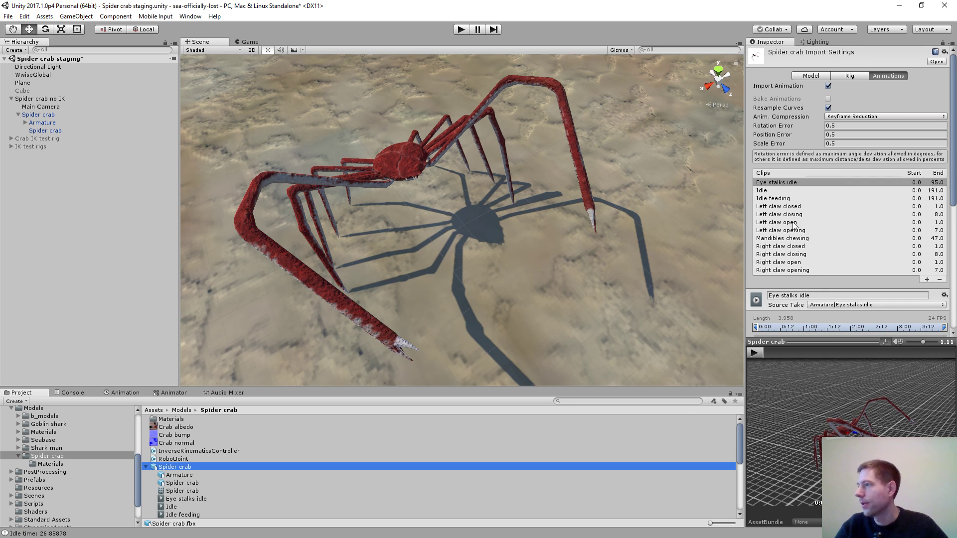
pyautogui.click(766, 191)
pyautogui.moveTo(831, 320); pyautogui.dragTo(829, 290)
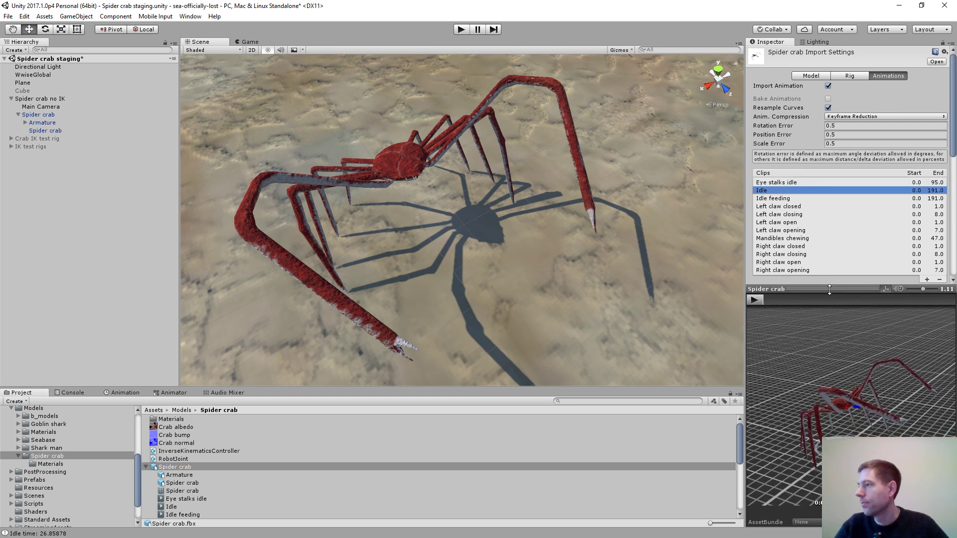
pyautogui.moveTo(744, 312); pyautogui.dragTo(689, 313)
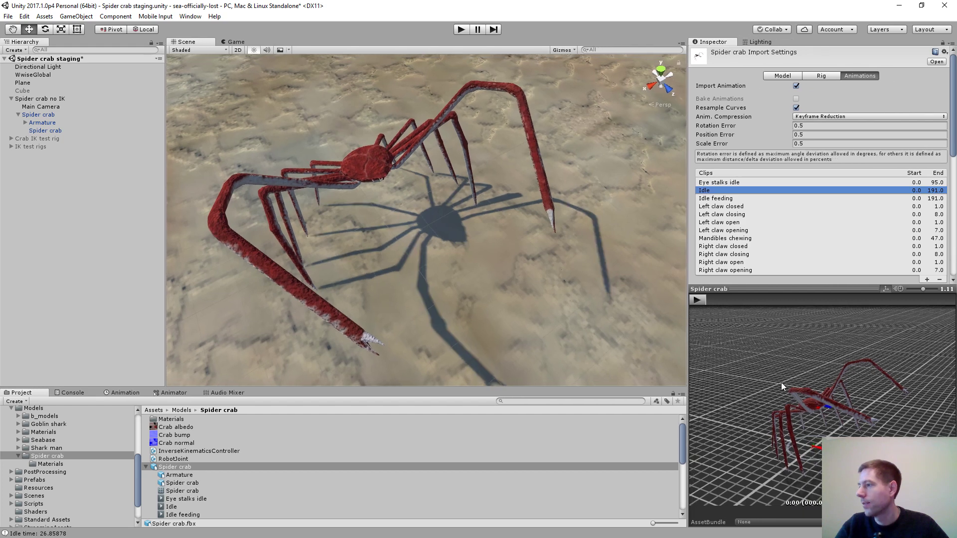
# Play the Idle clip in the preview and frame the crab closely
pyautogui.moveTo(743, 369); pyautogui.dragTo(738, 333, button='middle')
pyautogui.click(698, 299)
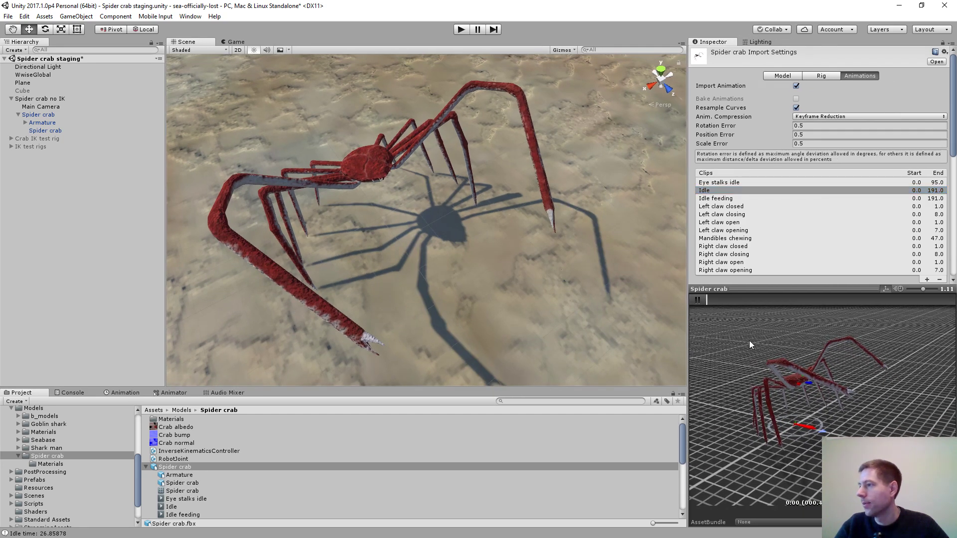
pyautogui.moveTo(839, 391)
pyautogui.keyDown('alt'); pyautogui.mouseDown()
pyautogui.moveTo(810, 422)
pyautogui.moveTo(757, 391)
pyautogui.moveTo(831, 438)
pyautogui.moveTo(827, 393)
pyautogui.mouseUp(); pyautogui.keyUp('alt')
pyautogui.scroll(5, 827, 393)
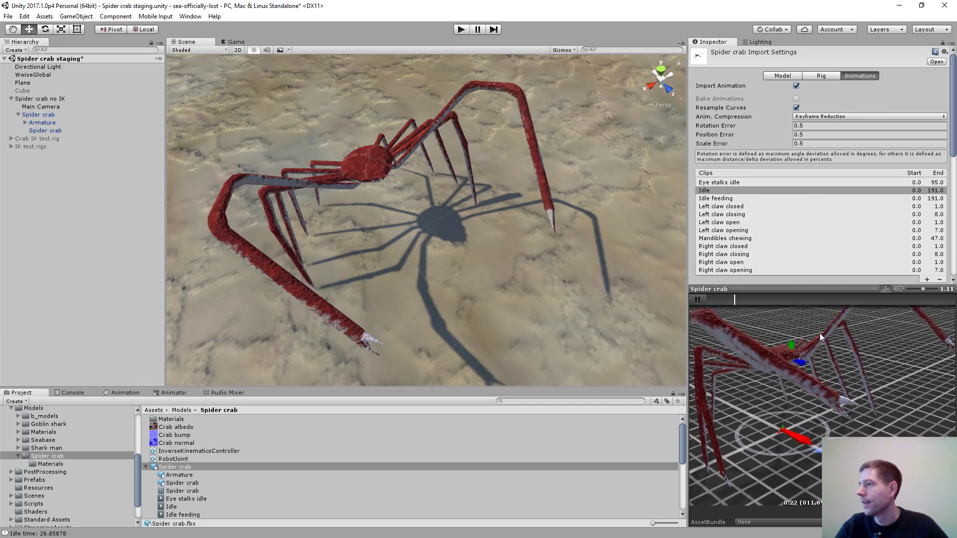
# Preview the Idle feeding clip from a lower angle and pause its playback
pyautogui.click(729, 199)
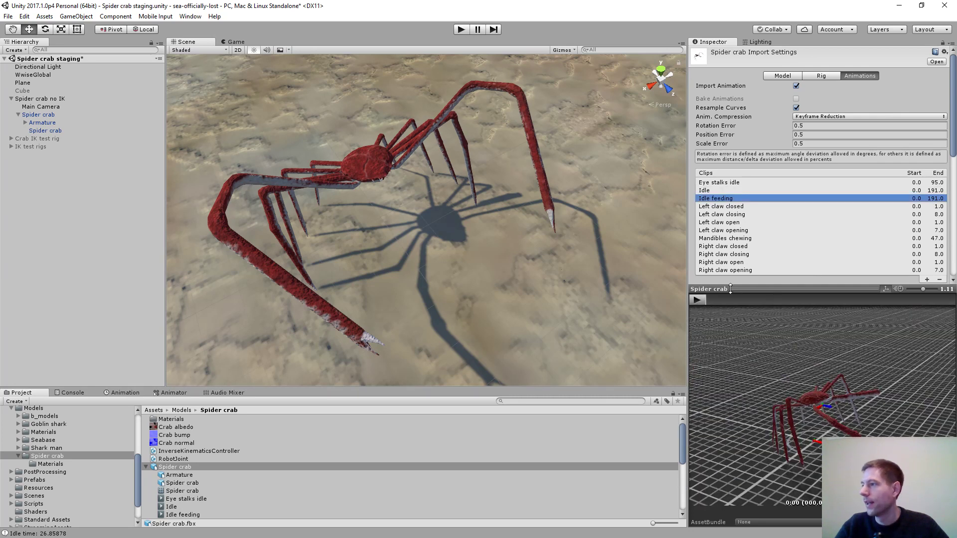
pyautogui.click(697, 300)
pyautogui.moveTo(872, 456); pyautogui.dragTo(826, 439)
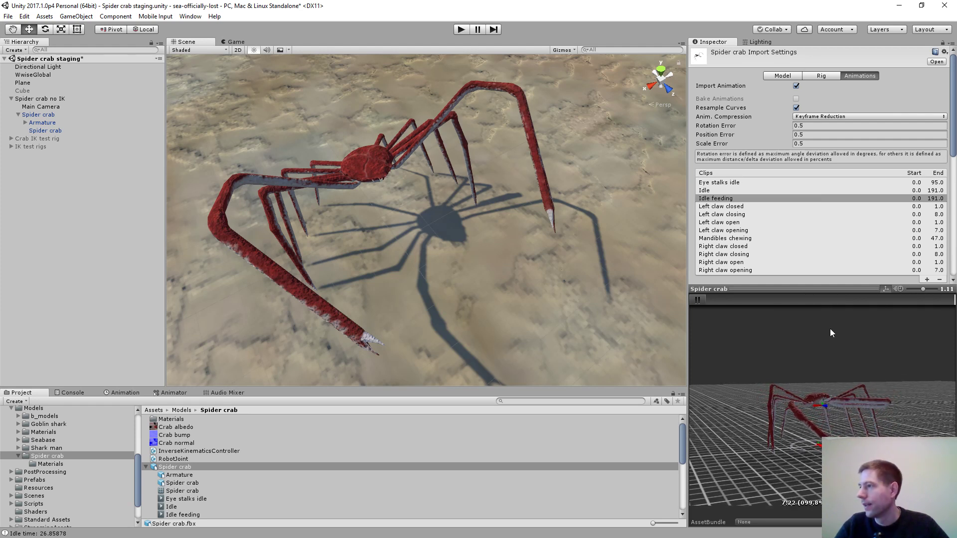
pyautogui.click(697, 300)
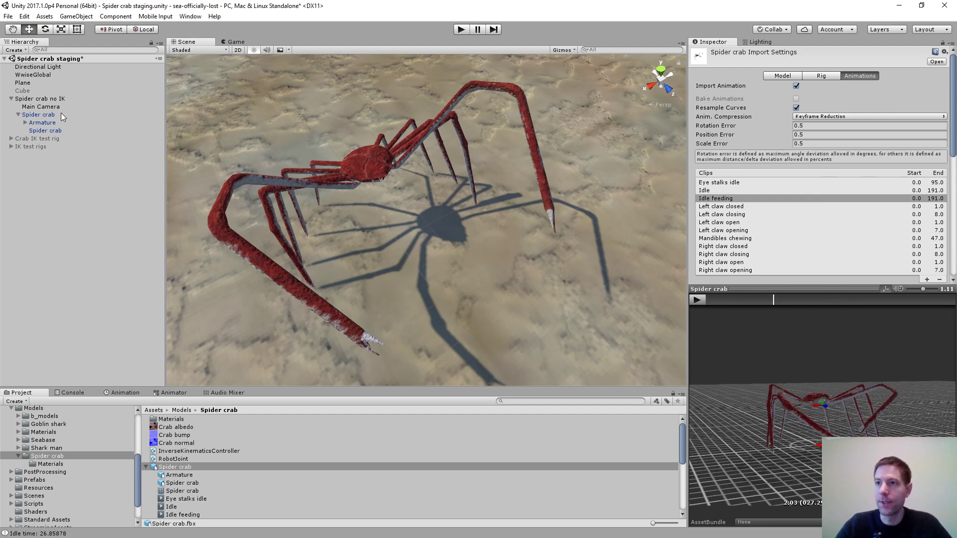
# Open the Spider crab animator controller and dock the Animator window alongside the Scene and Game views, narrowing the Hierarchy
pyautogui.click(48, 99)
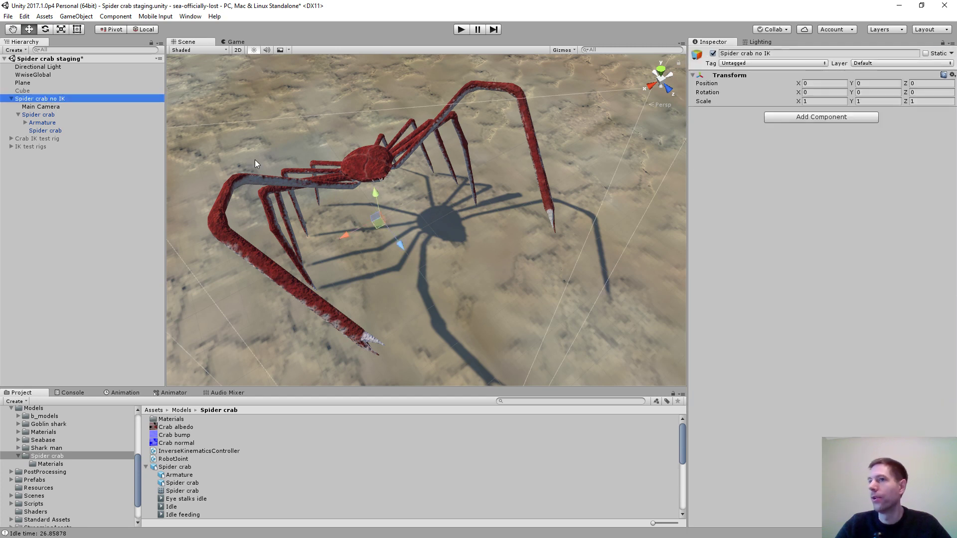
pyautogui.click(42, 115)
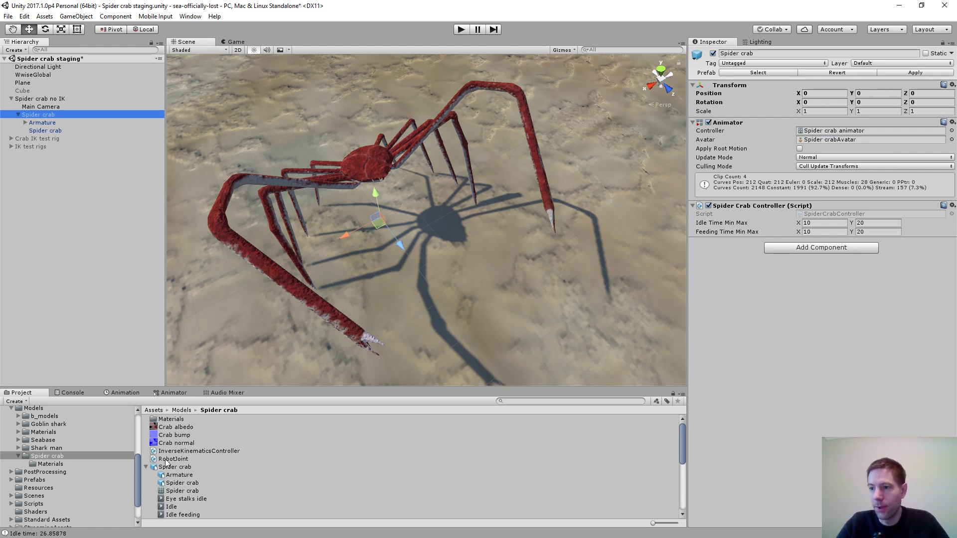
pyautogui.click(146, 467)
pyautogui.click(187, 483)
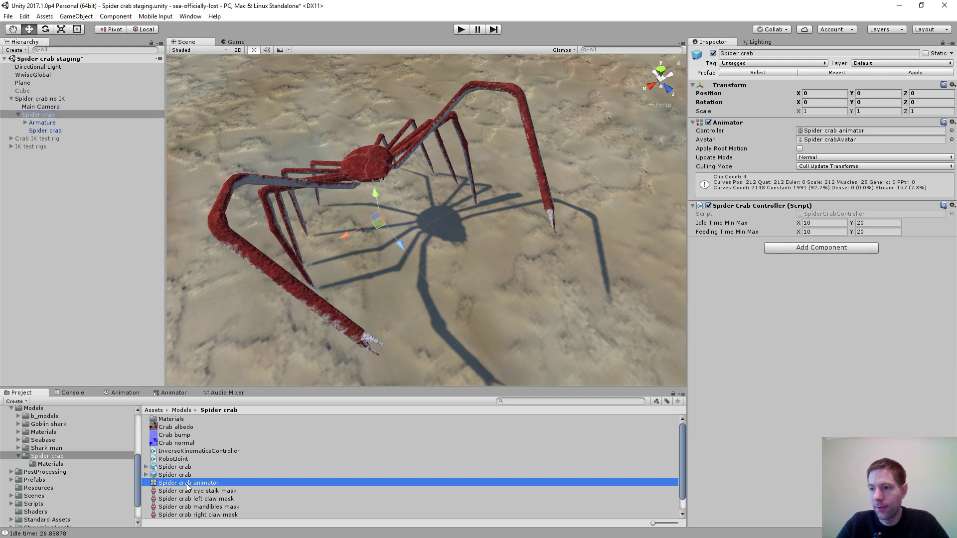
pyautogui.click(174, 393)
pyautogui.moveTo(175, 393); pyautogui.dragTo(278, 46)
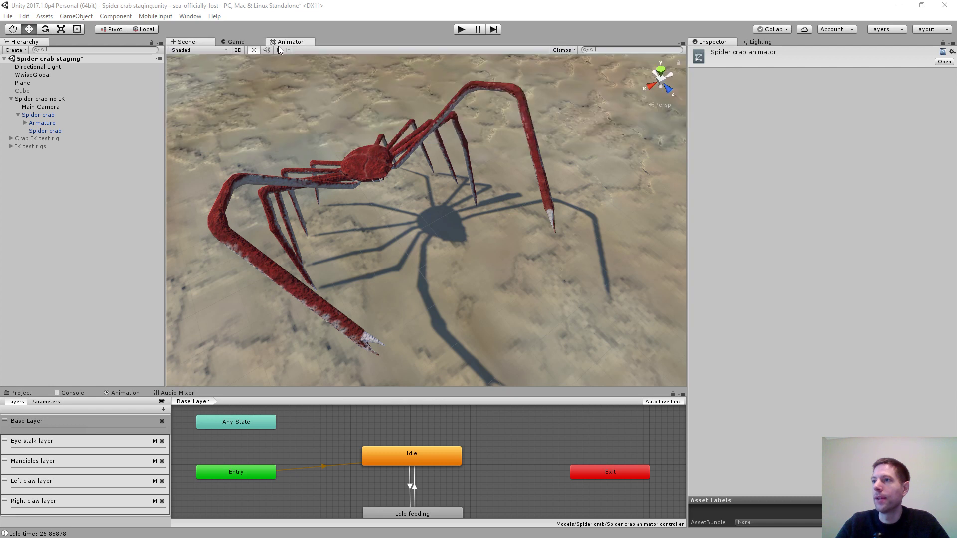
pyautogui.moveTo(426, 162); pyautogui.dragTo(435, 241, button='middle')
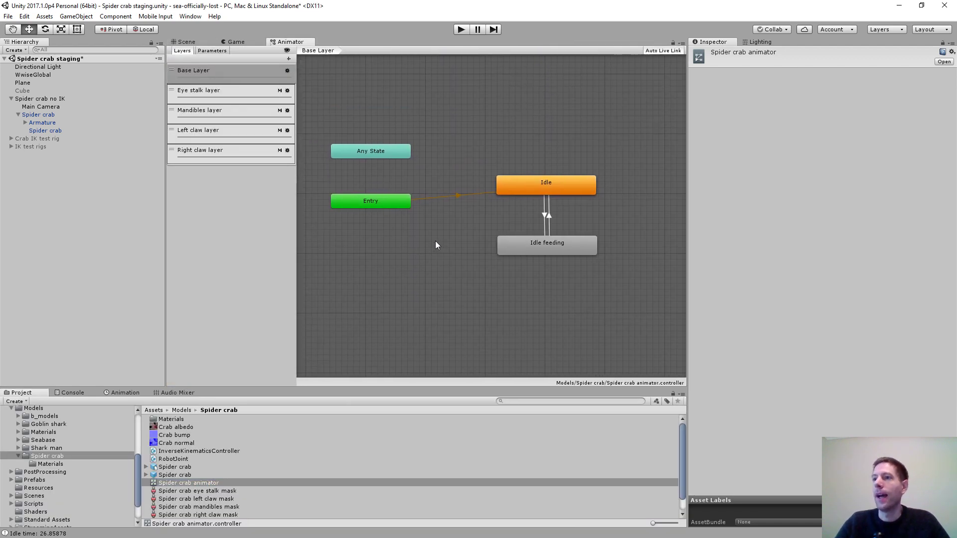
pyautogui.moveTo(165, 211); pyautogui.dragTo(146, 210)
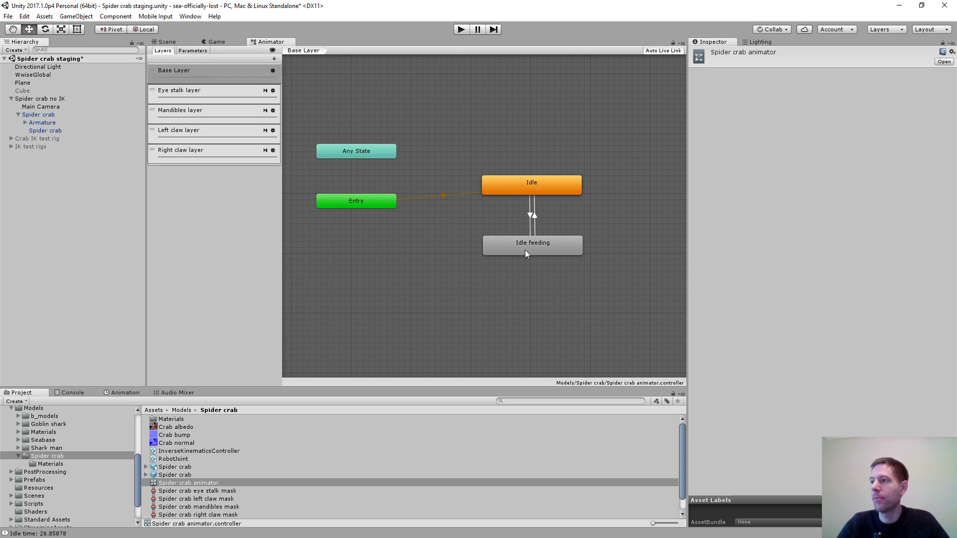
# Review the conditions of both transitions between Idle and Idle feeding on the Base Layer
pyautogui.click(530, 216)
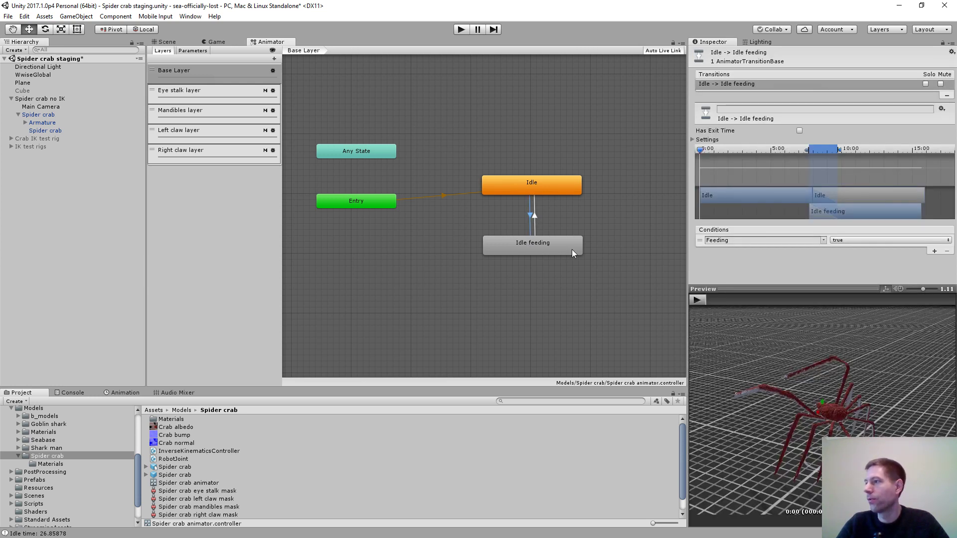
pyautogui.click(534, 216)
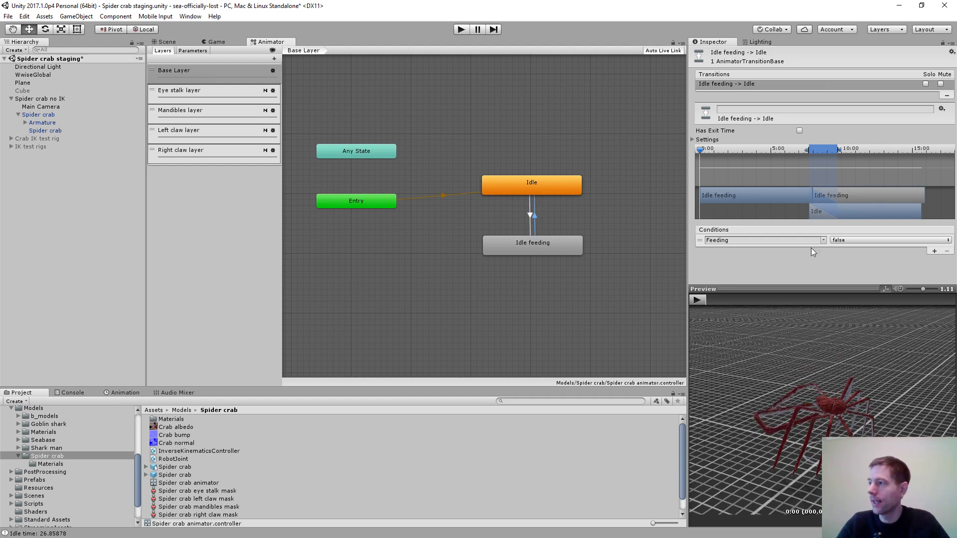
pyautogui.click(530, 215)
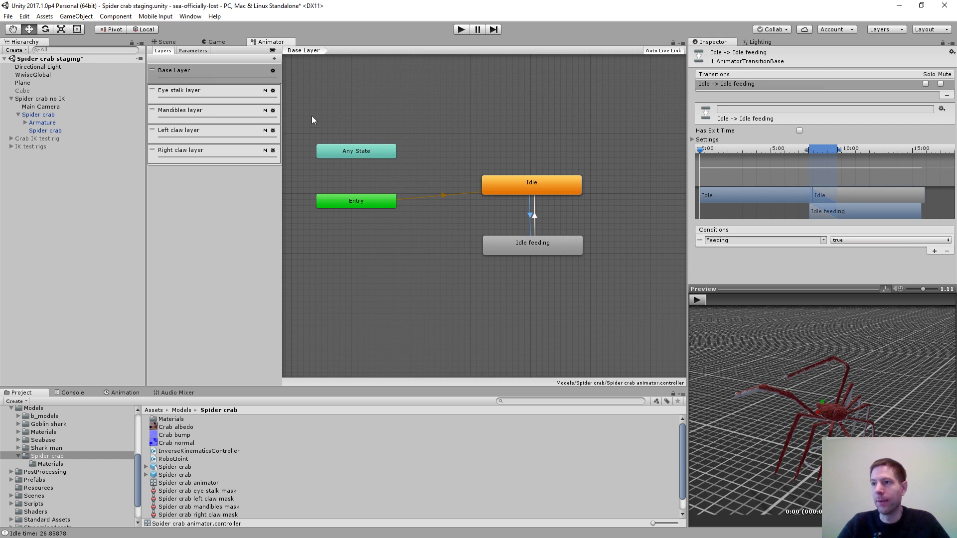
# Review the Eye stalk layer's settings and assigned mask, comparing its state graph with the Base Layer's
pyautogui.click(181, 94)
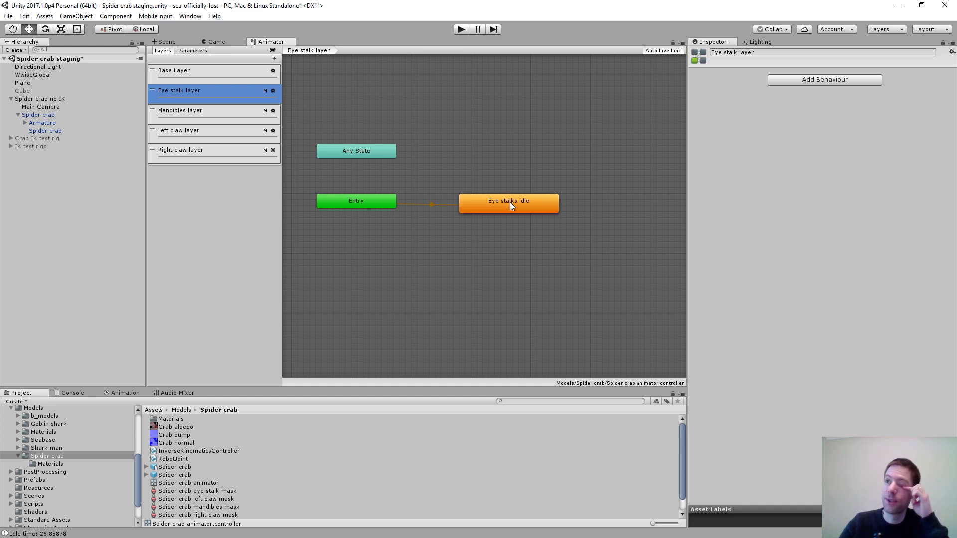
pyautogui.doubleClick(264, 91)
pyautogui.click(272, 90)
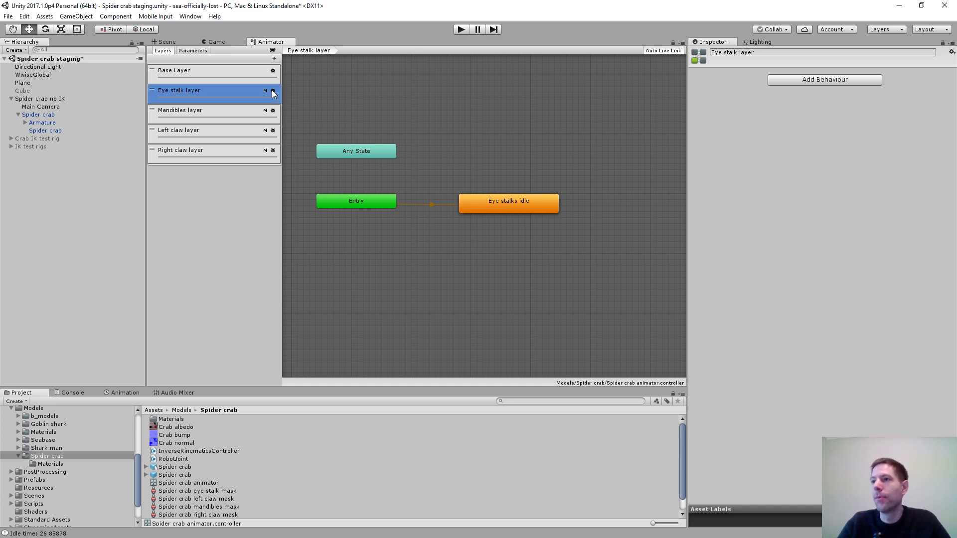
pyautogui.click(273, 90)
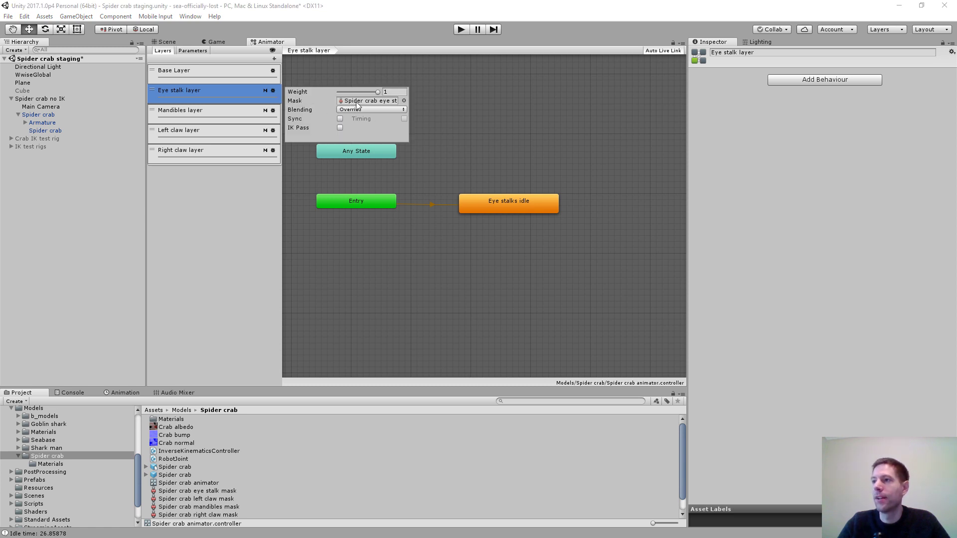
pyautogui.click(387, 102)
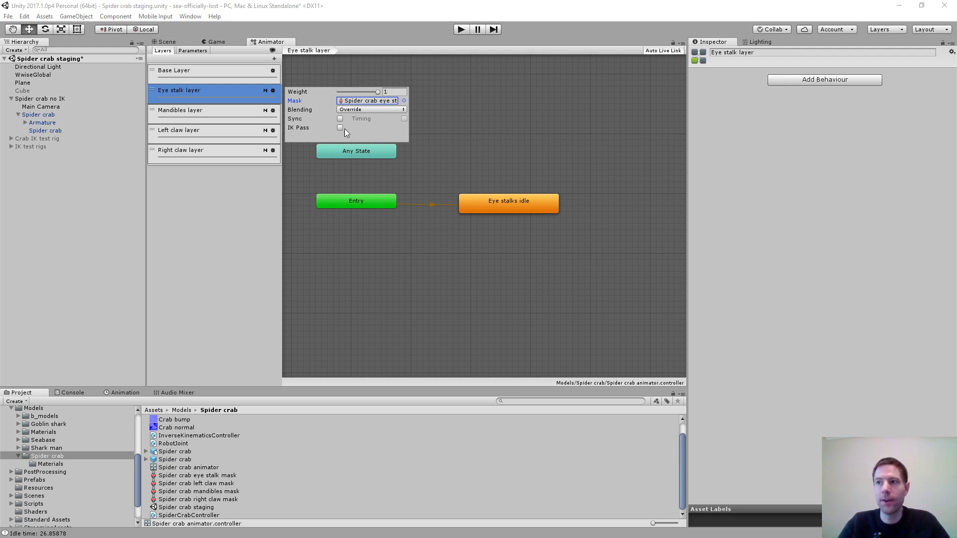
pyautogui.click(189, 75)
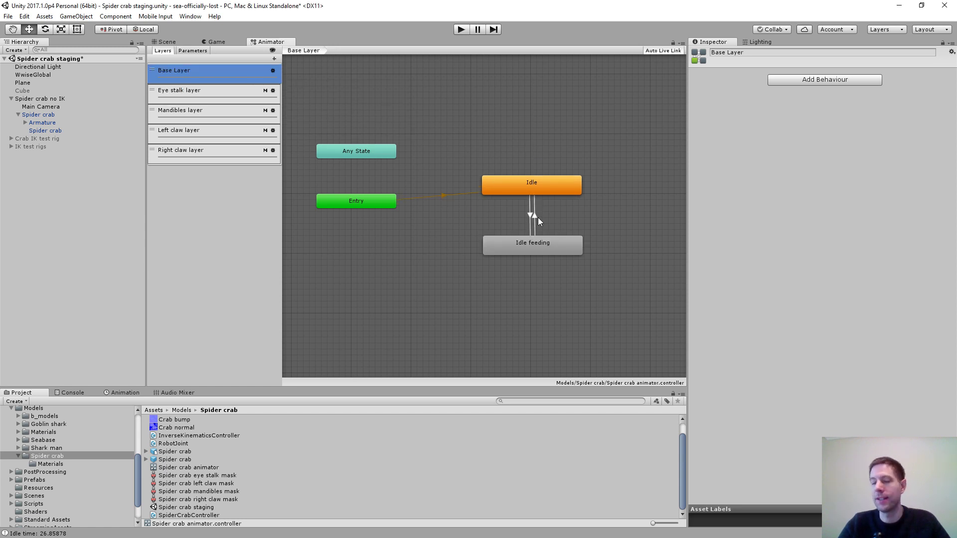
pyautogui.click(191, 94)
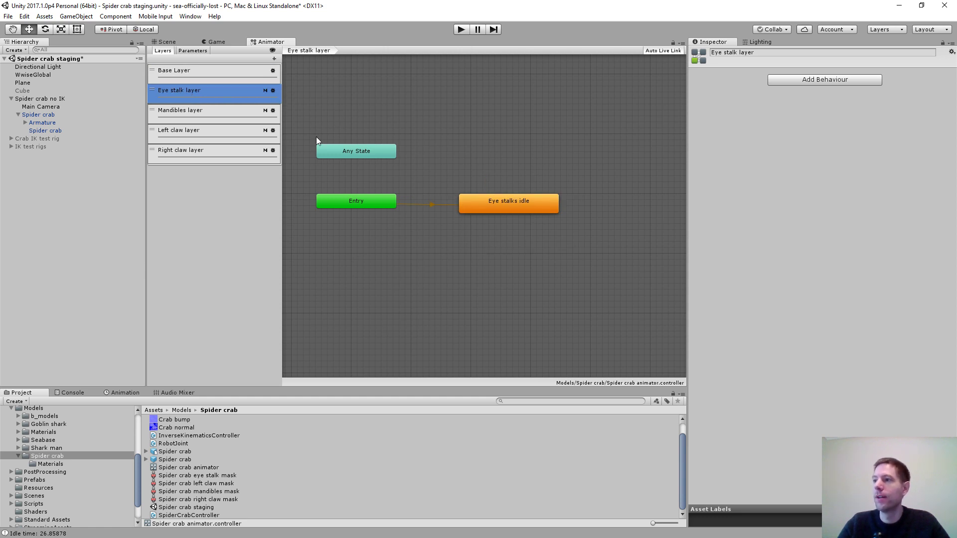
# Locate the Eye stalk layer's mask asset and examine which bones its Transform list enables, expanding the Spider crab model's contents
pyautogui.click(272, 91)
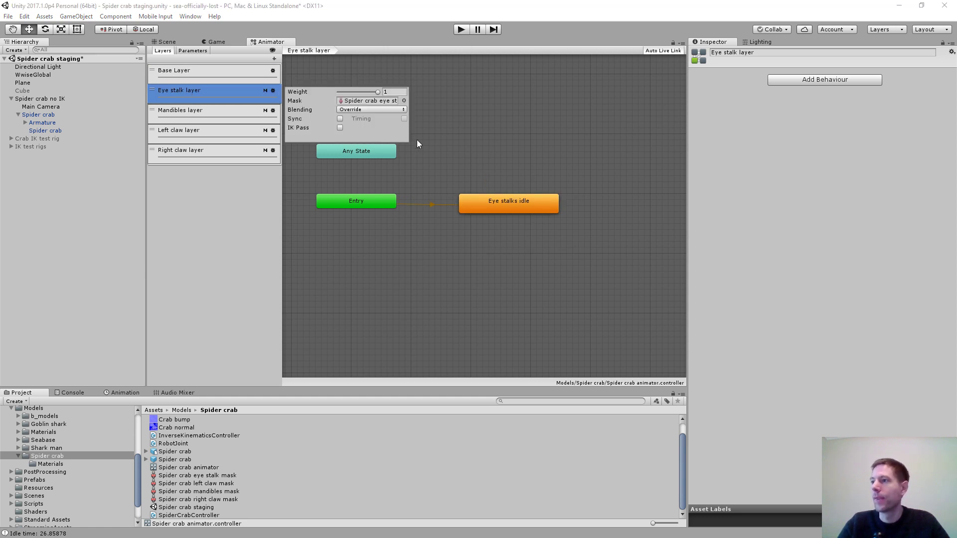
pyautogui.click(369, 101)
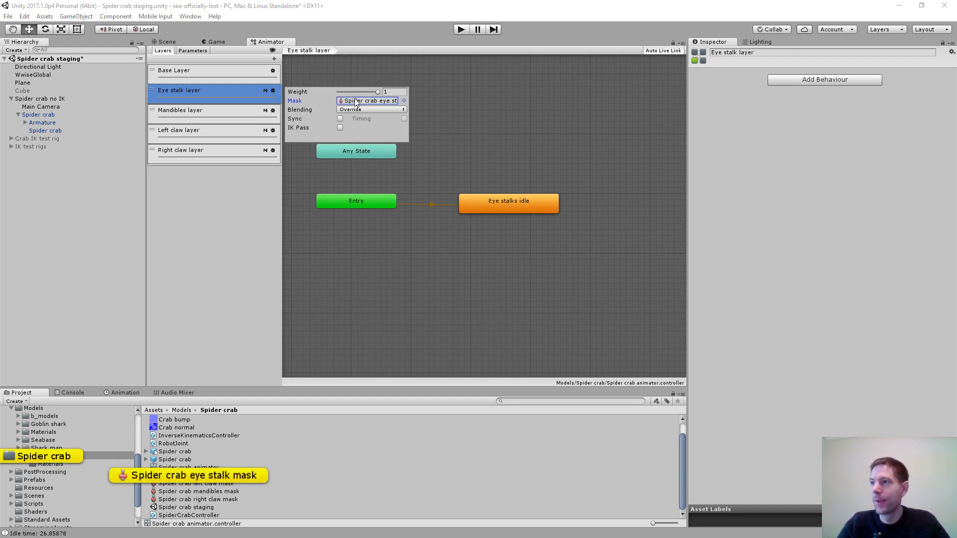
pyautogui.click(214, 477)
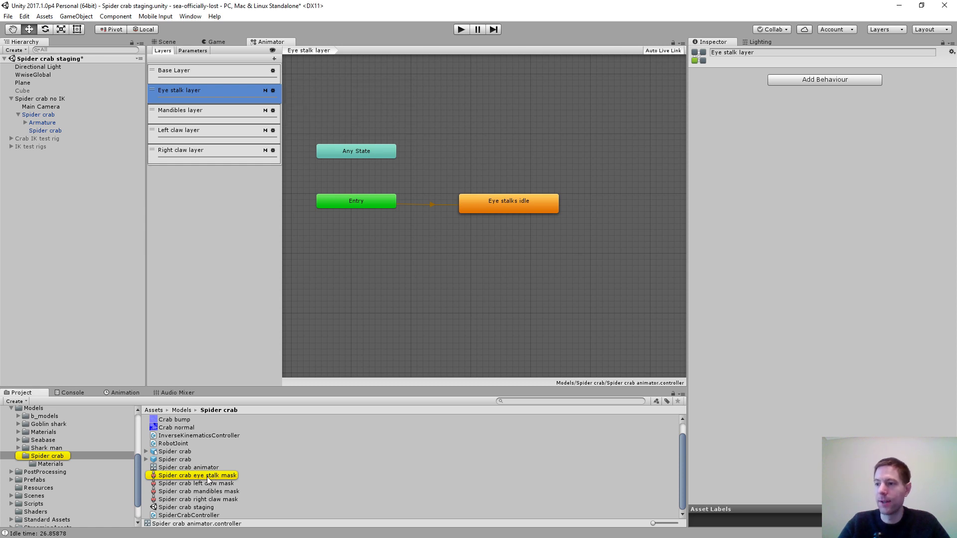
pyautogui.click(202, 479)
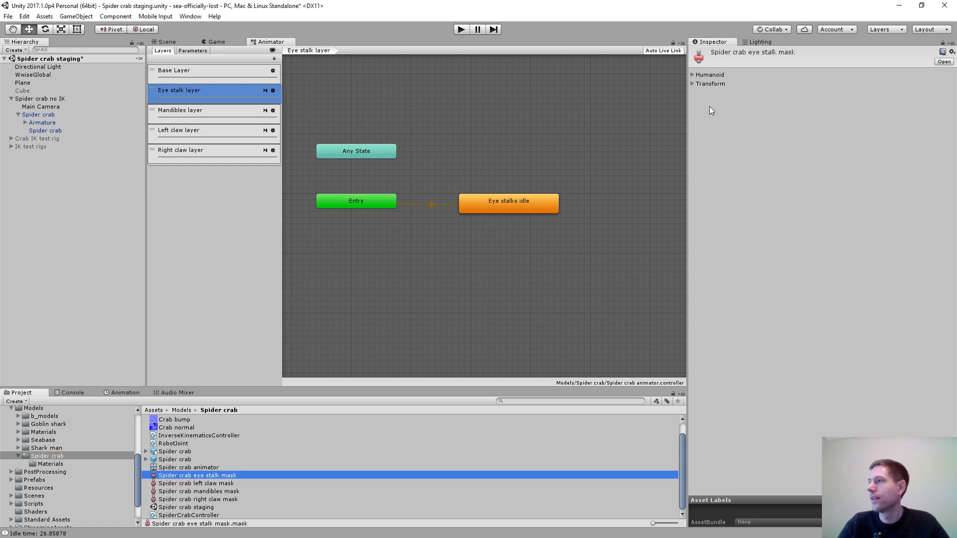
pyautogui.click(692, 84)
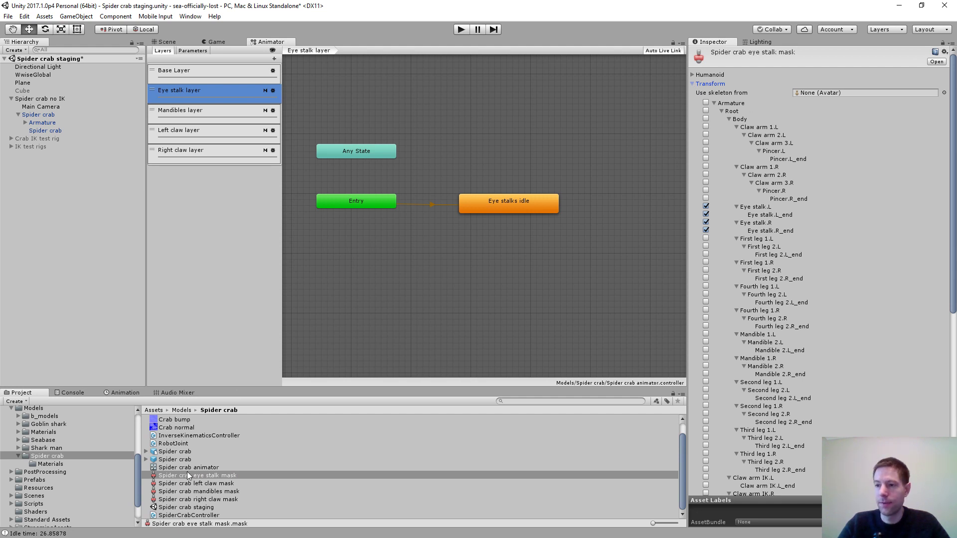
pyautogui.click(145, 452)
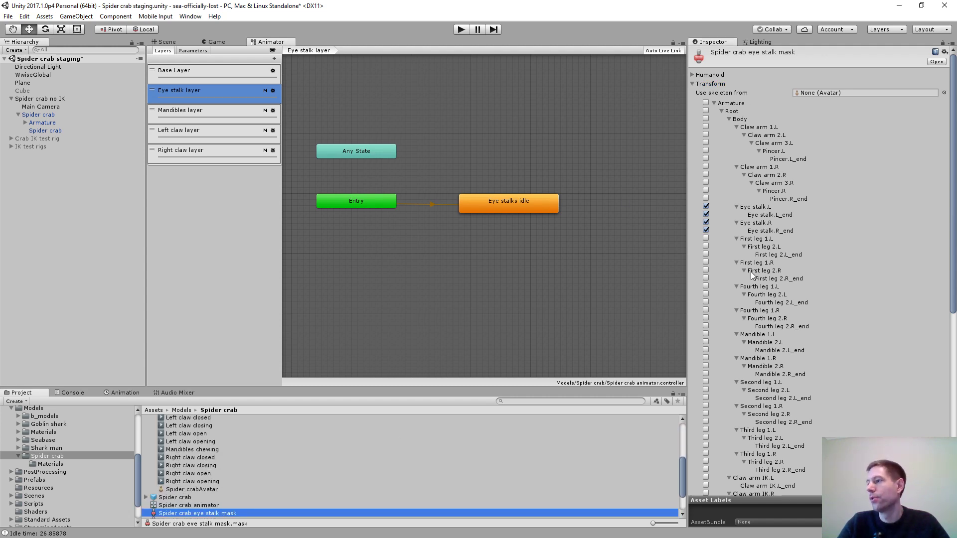
pyautogui.moveTo(953, 264); pyautogui.dragTo(954, 305)
pyautogui.scroll(5, 809, 220)
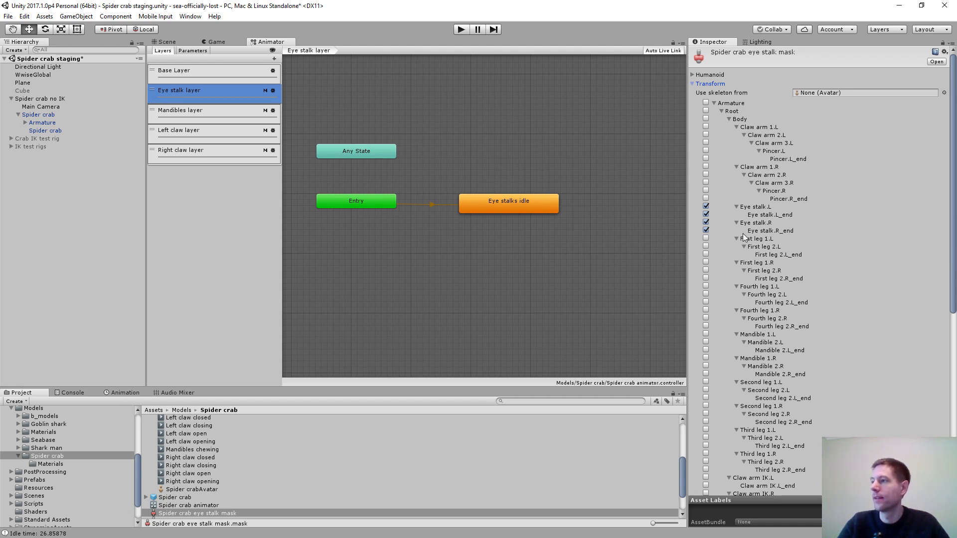
pyautogui.click(692, 84)
# Look through the state graphs of the Base, Eye stalk, Mandibles, Left claw and Right claw layers
pyautogui.click(209, 80)
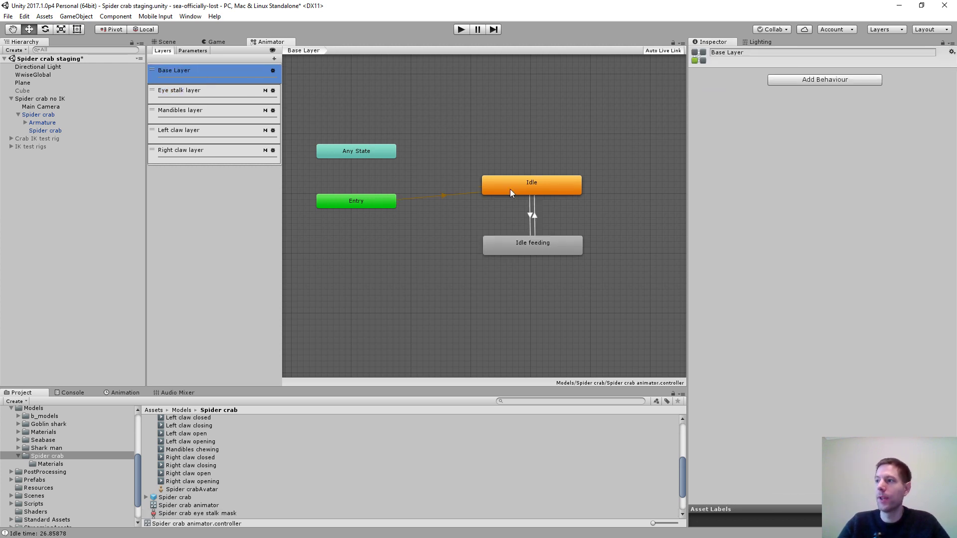
pyautogui.click(196, 95)
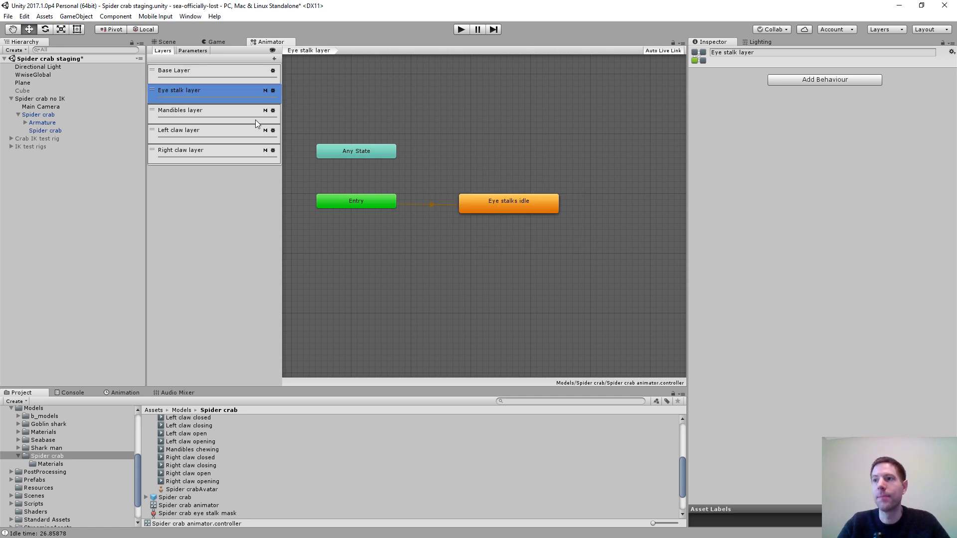
pyautogui.click(207, 115)
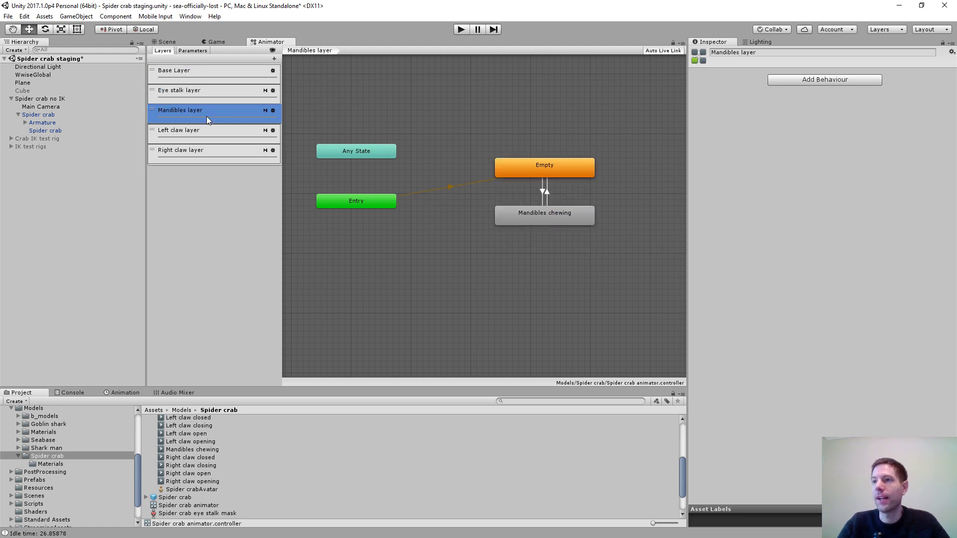
pyautogui.click(186, 138)
pyautogui.click(190, 151)
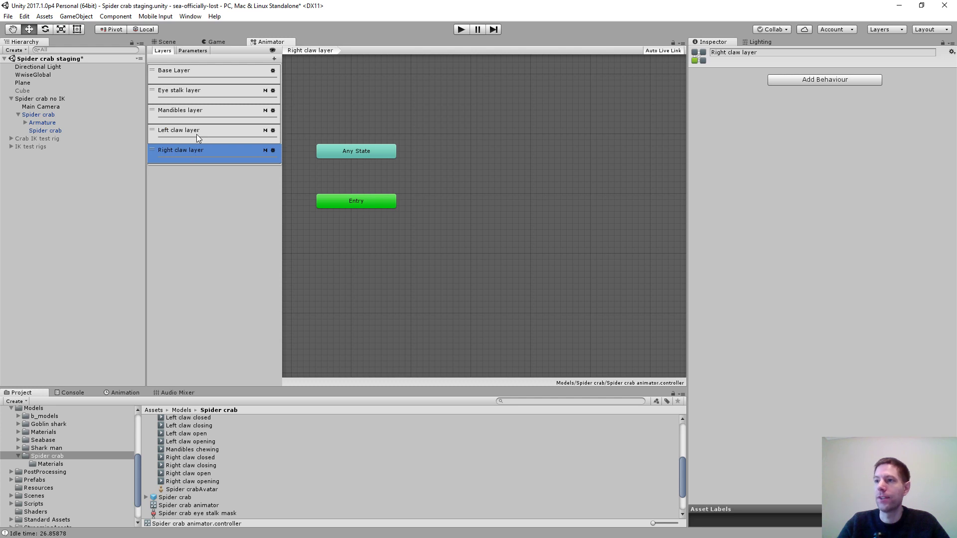
pyautogui.click(196, 133)
pyautogui.click(196, 153)
pyautogui.click(196, 142)
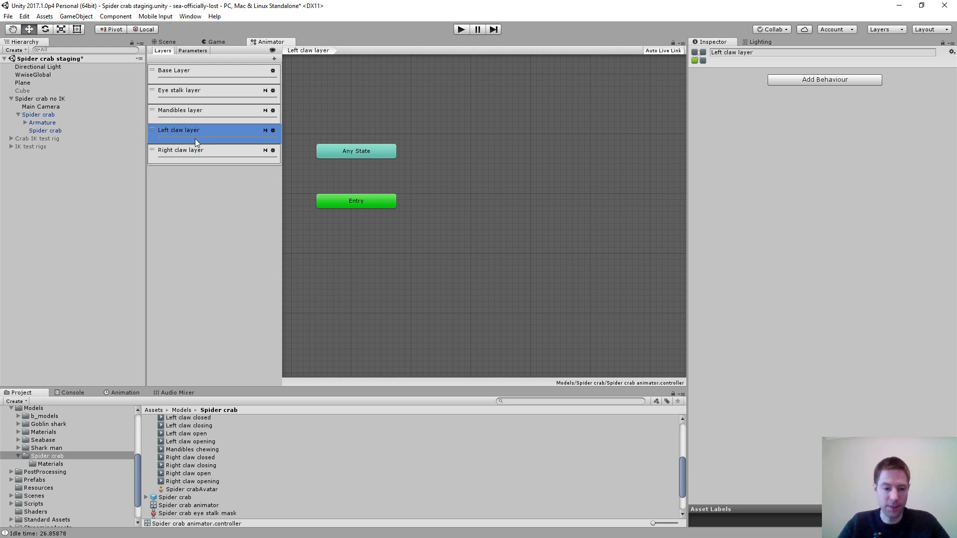
# Locate the mask assigned to the Mandibles layer and examine which bones its Transform list enables
pyautogui.click(191, 118)
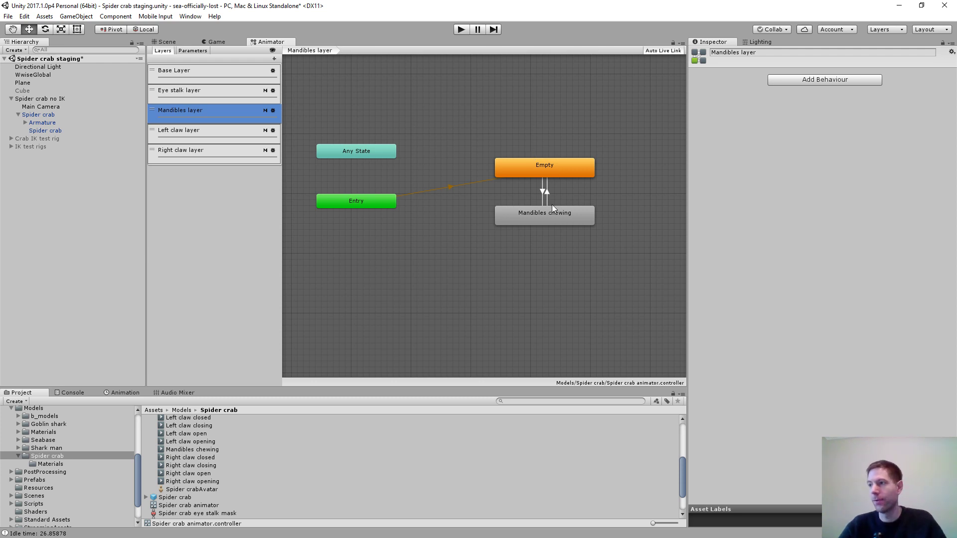
pyautogui.click(273, 110)
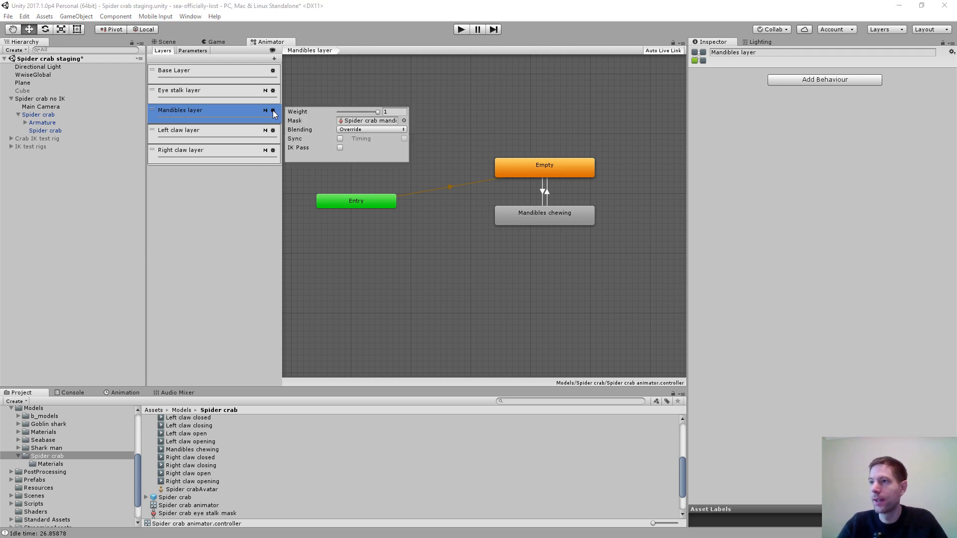
pyautogui.click(357, 121)
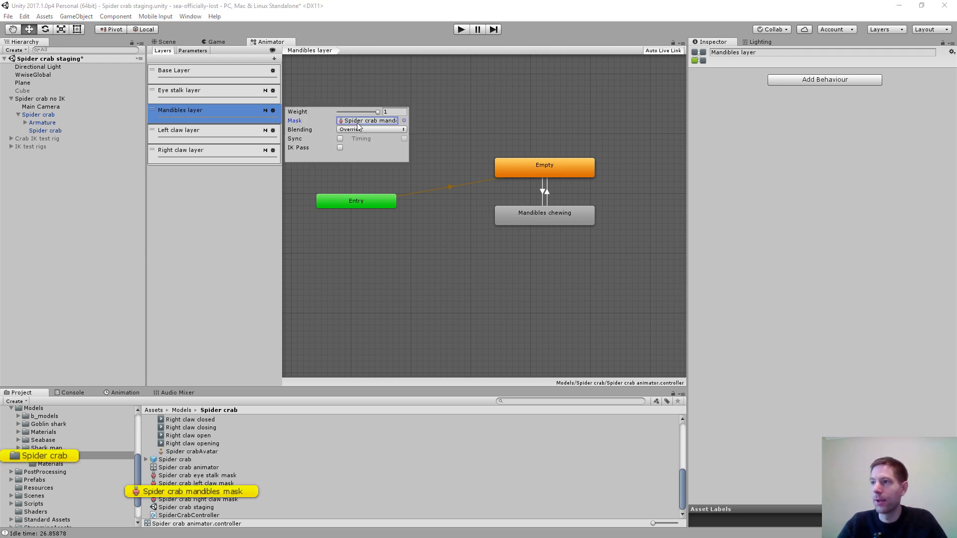
pyautogui.click(220, 495)
pyautogui.click(220, 492)
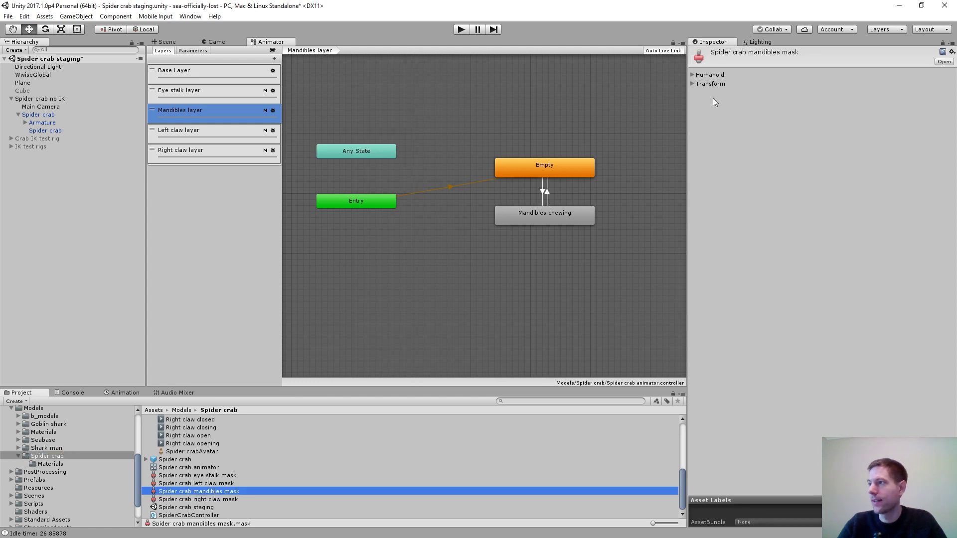
pyautogui.click(694, 84)
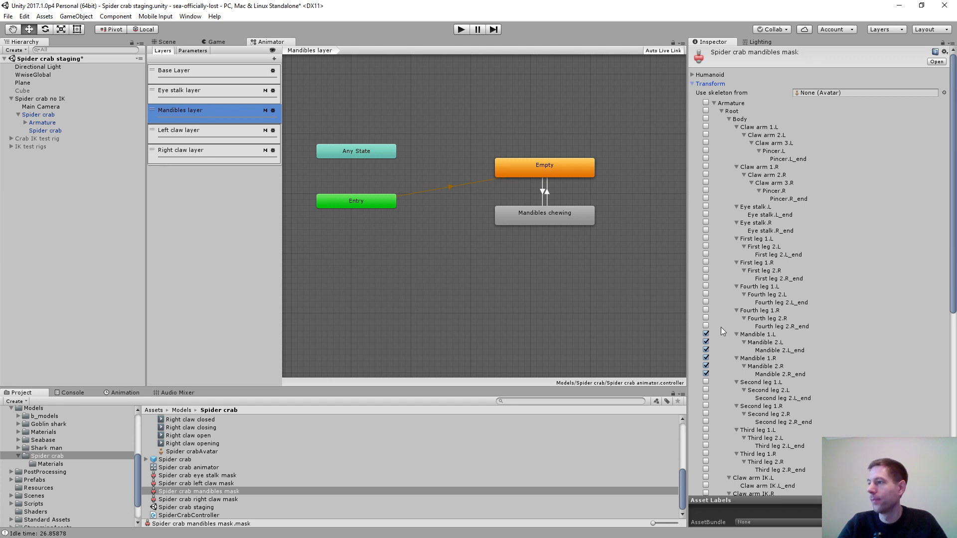
pyautogui.click(692, 84)
# Inspect the Mandibles layer's Empty state, its transition to Mandibles chewing and the Mandibles chewing state
pyautogui.click(540, 164)
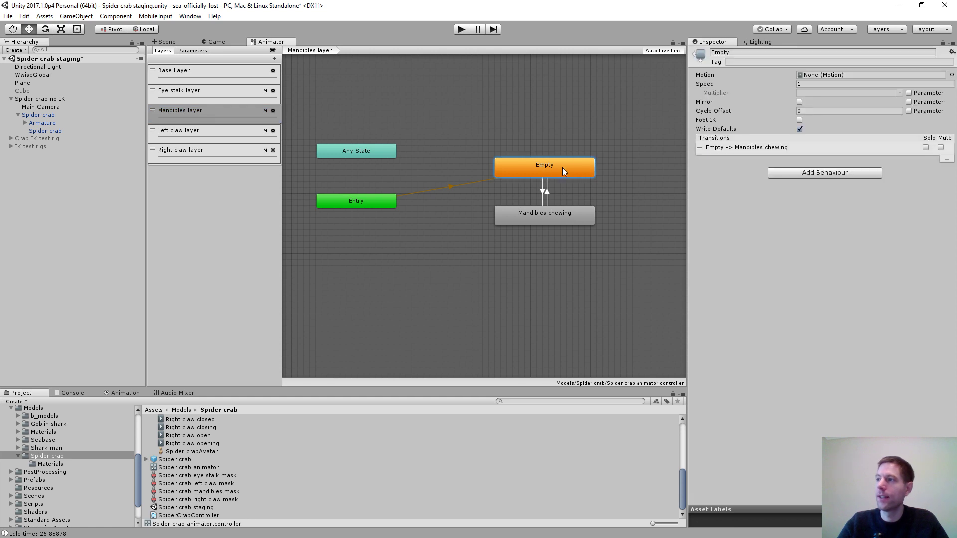
pyautogui.click(544, 190)
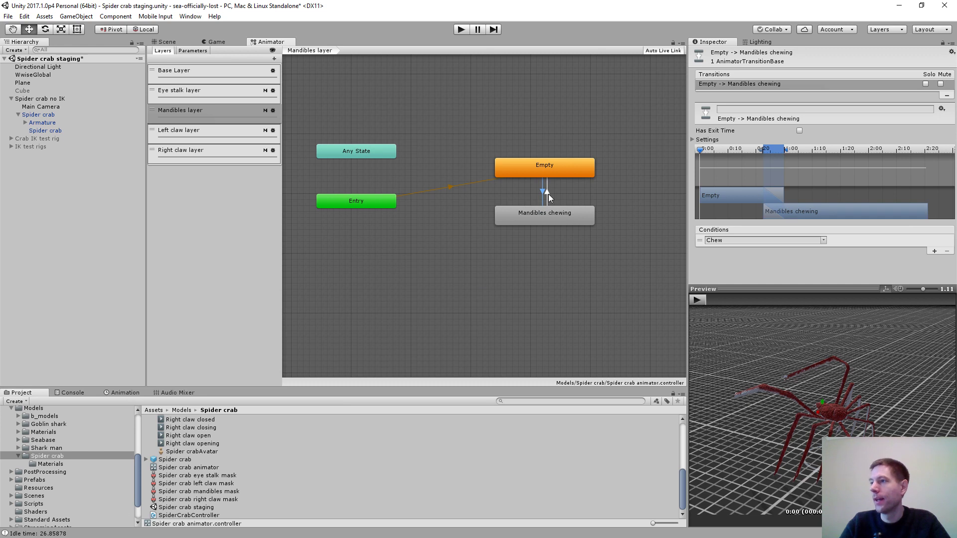
pyautogui.click(545, 215)
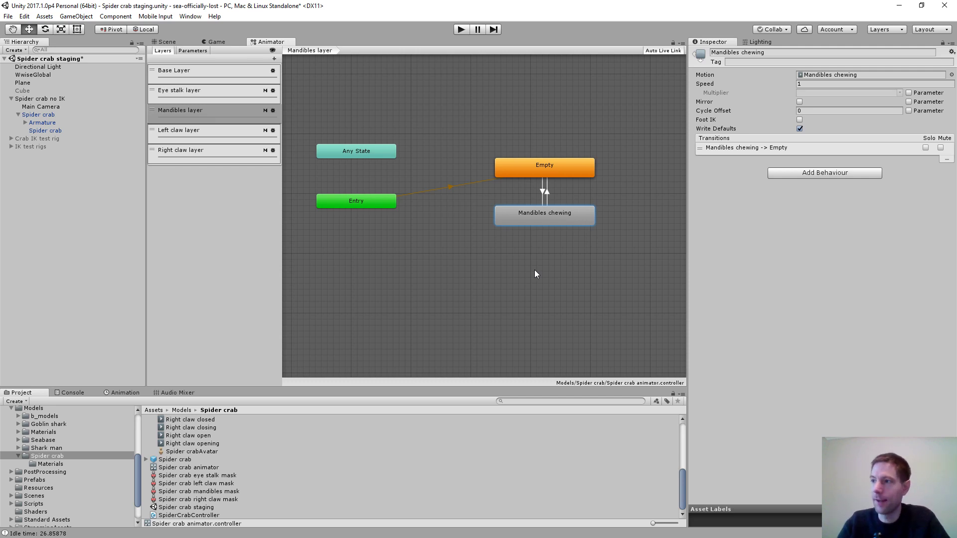
# Revisit the Base Layer and Eye stalk layer graphs, check the Mandibles layer's settings and return to its graph
pyautogui.click(183, 73)
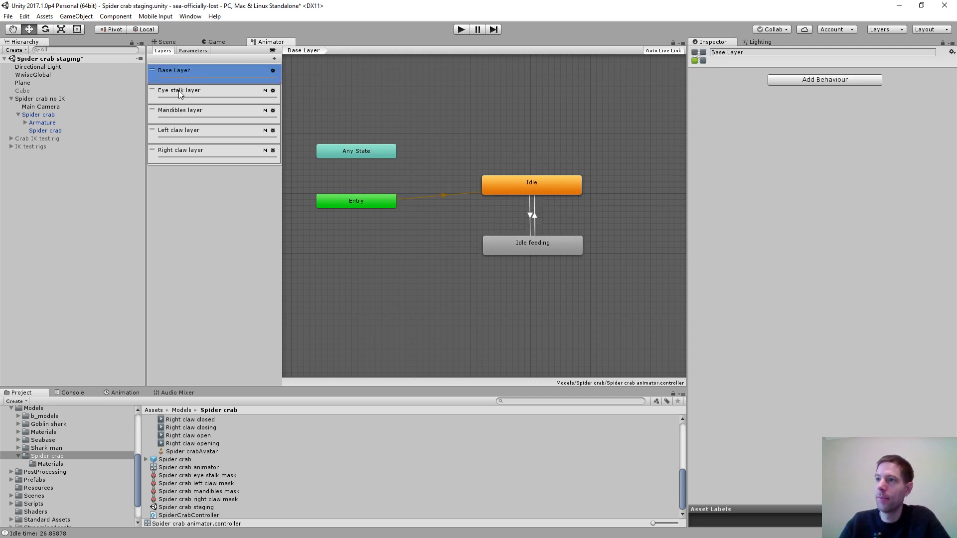
pyautogui.click(182, 95)
pyautogui.click(272, 110)
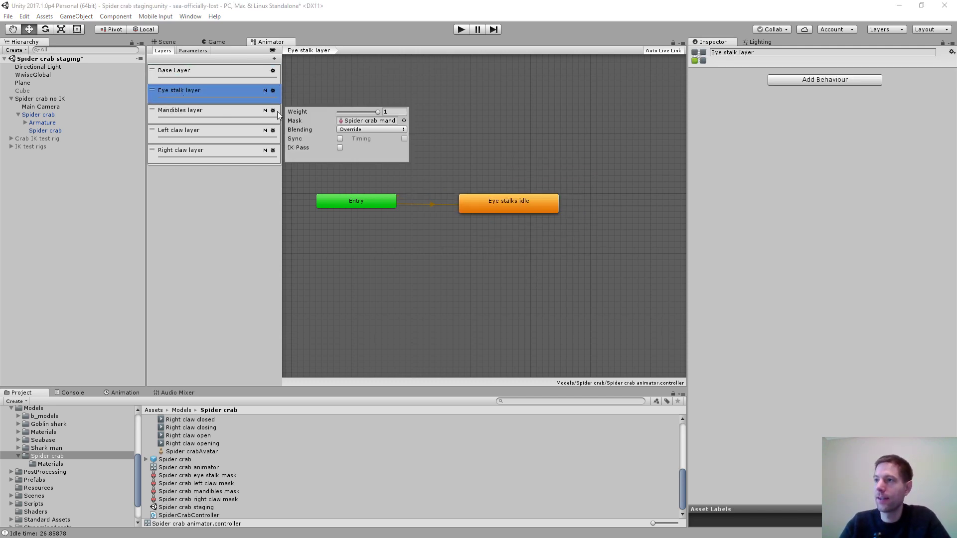
pyautogui.click(193, 118)
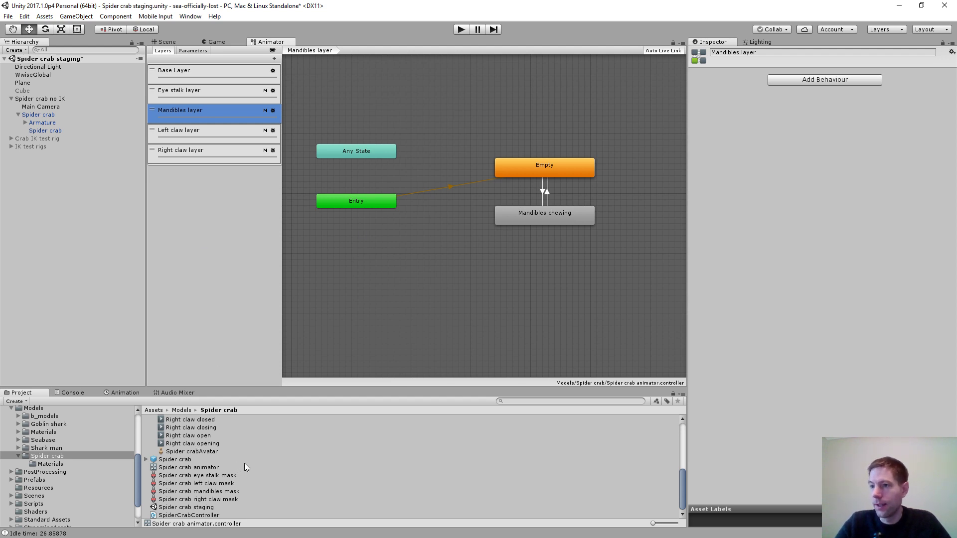
# Show the Idle feeding clip in the Spider crab model's import settings and shrink the preview to make room for its properties
pyautogui.scroll(3, 245, 463)
pyautogui.scroll(5, 210, 420)
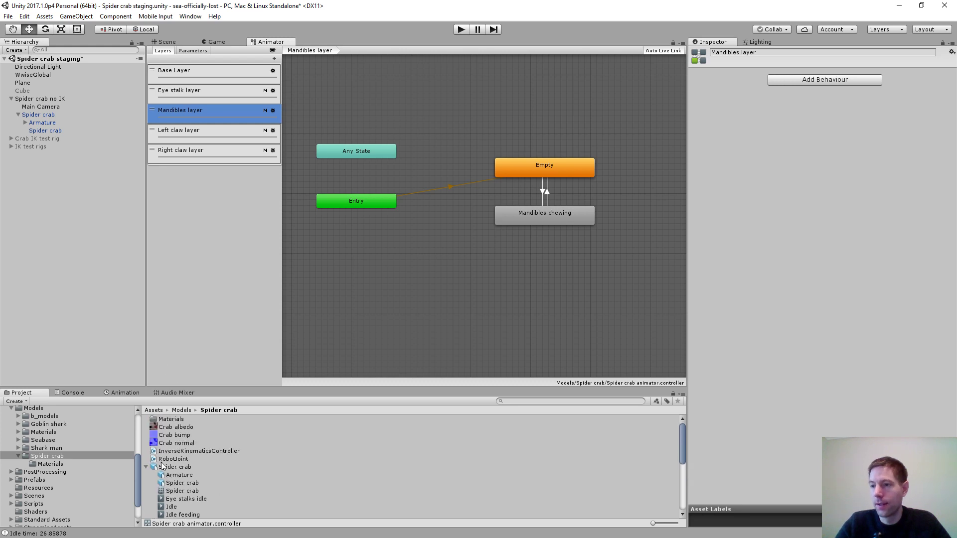
pyautogui.click(175, 467)
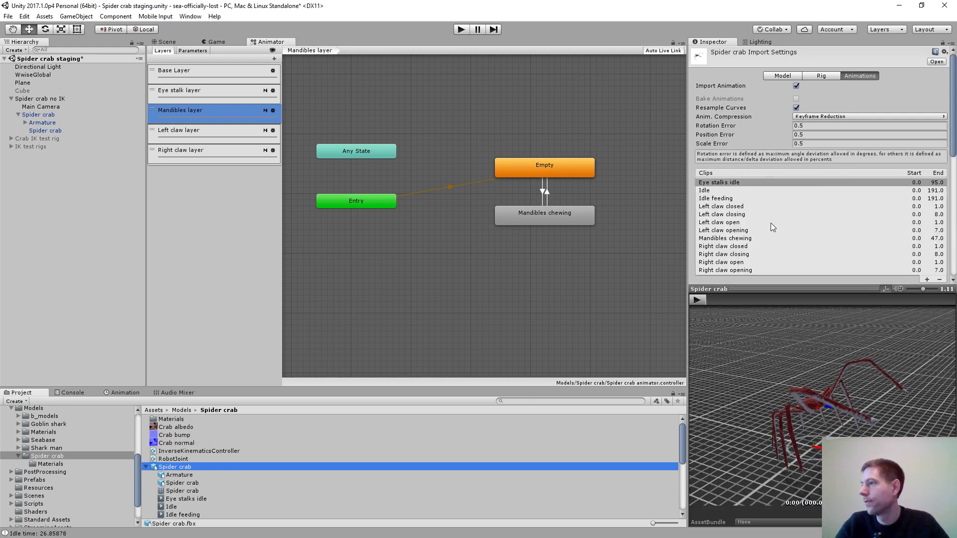
pyautogui.click(723, 199)
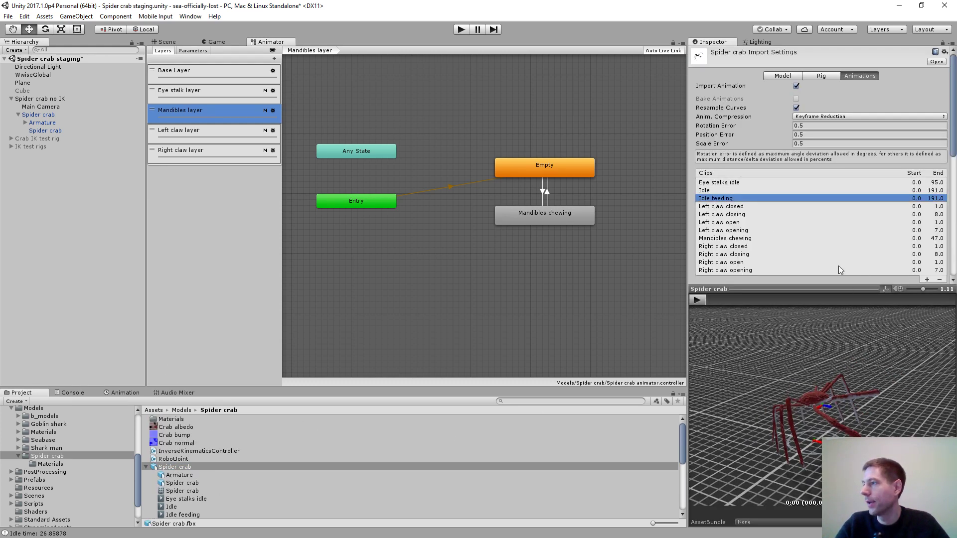
pyautogui.moveTo(804, 290); pyautogui.dragTo(803, 337)
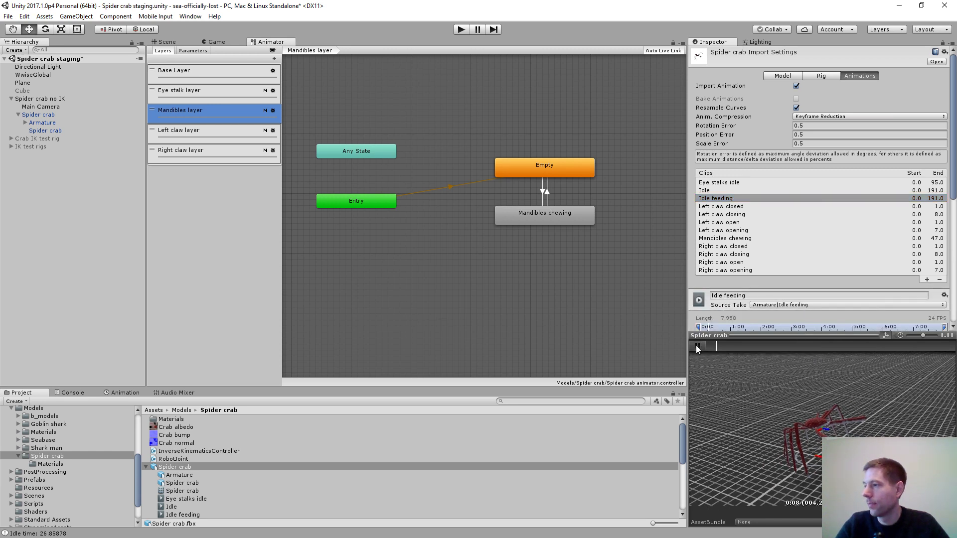
# Play and pause the Idle feeding clip in the preview, then examine its frame range and loop settings
pyautogui.click(696, 346)
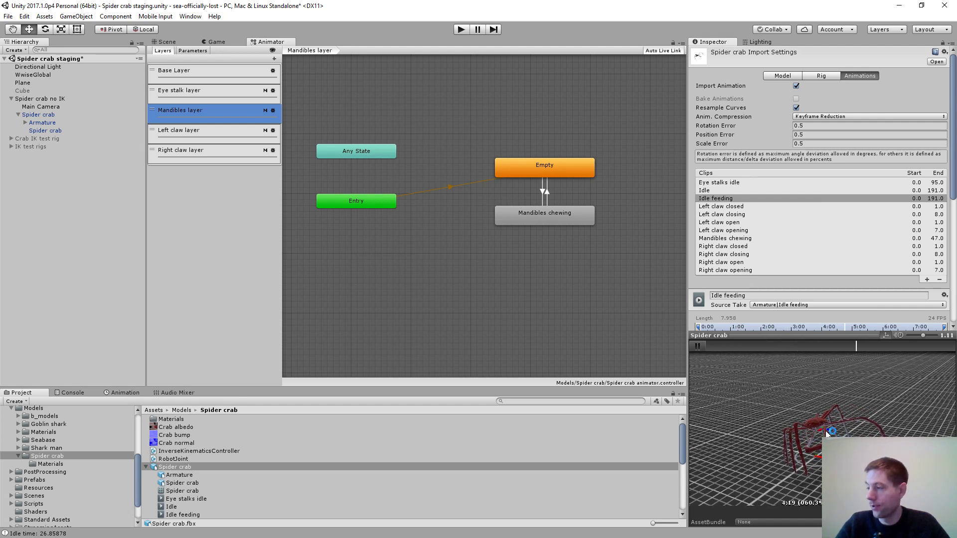
pyautogui.click(697, 345)
pyautogui.scroll(-4, 805, 250)
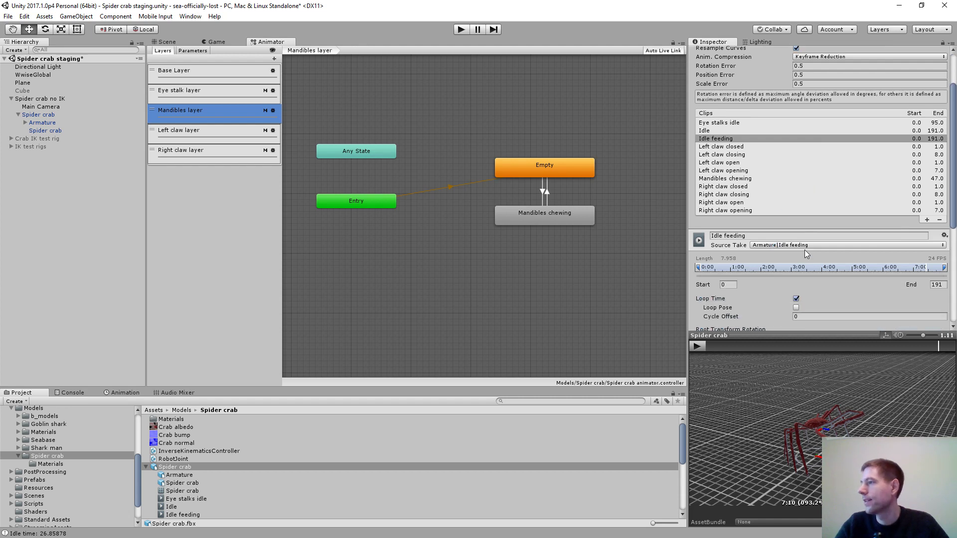
# Expand the Idle feeding clip's Events and inspect its mid-clip and end-of-clip Chew events, scrubbing the preview to the matching poses
pyautogui.scroll(-1, 804, 252)
pyautogui.scroll(-3, 780, 223)
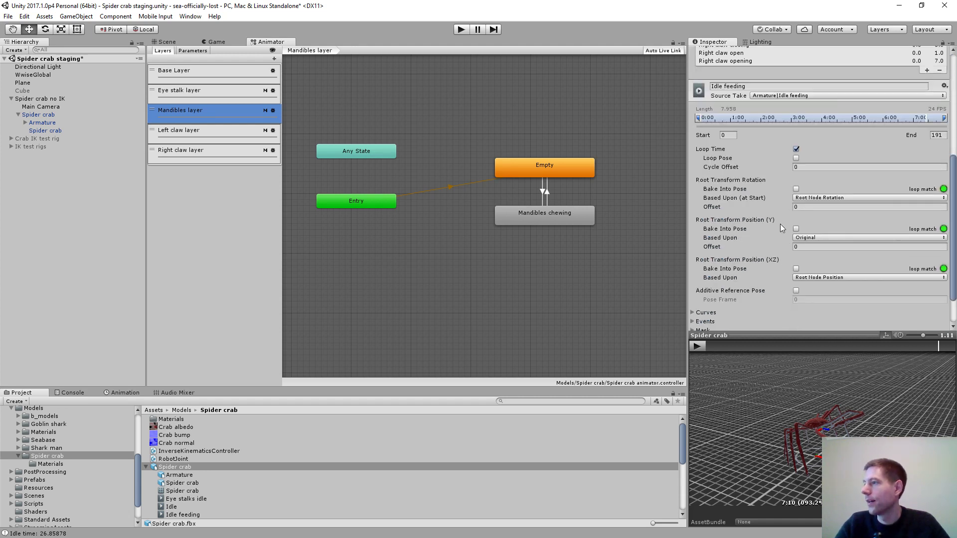
pyautogui.click(693, 278)
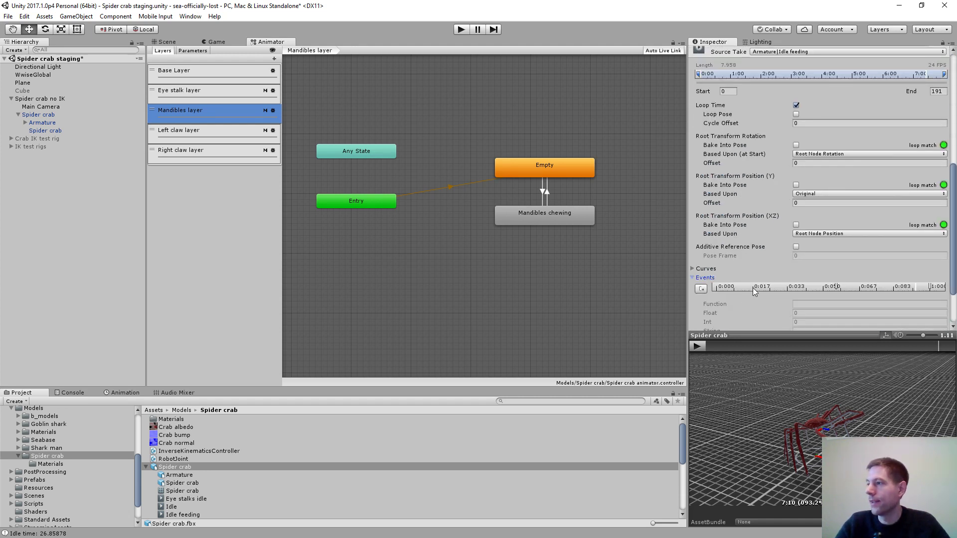
pyautogui.scroll(-1, 745, 287)
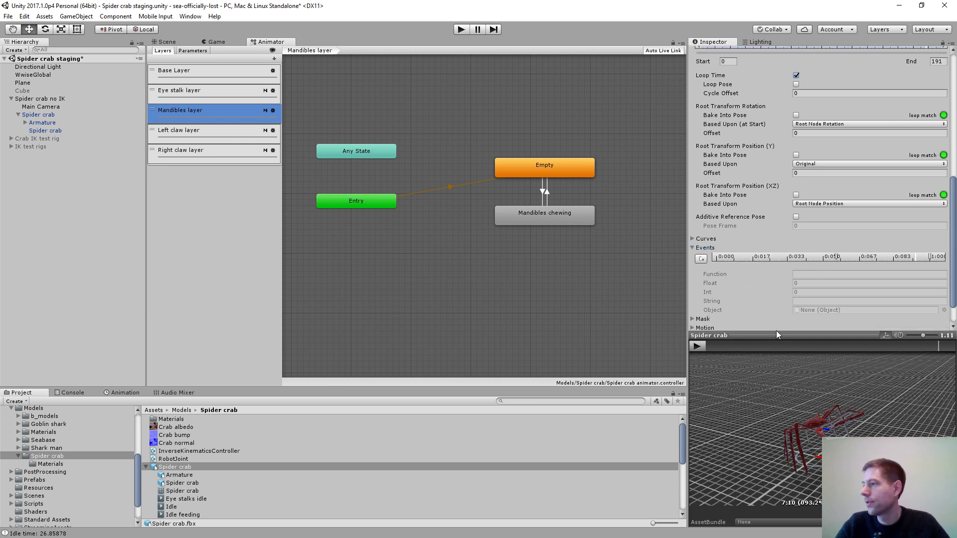
pyautogui.moveTo(777, 346); pyautogui.dragTo(842, 349)
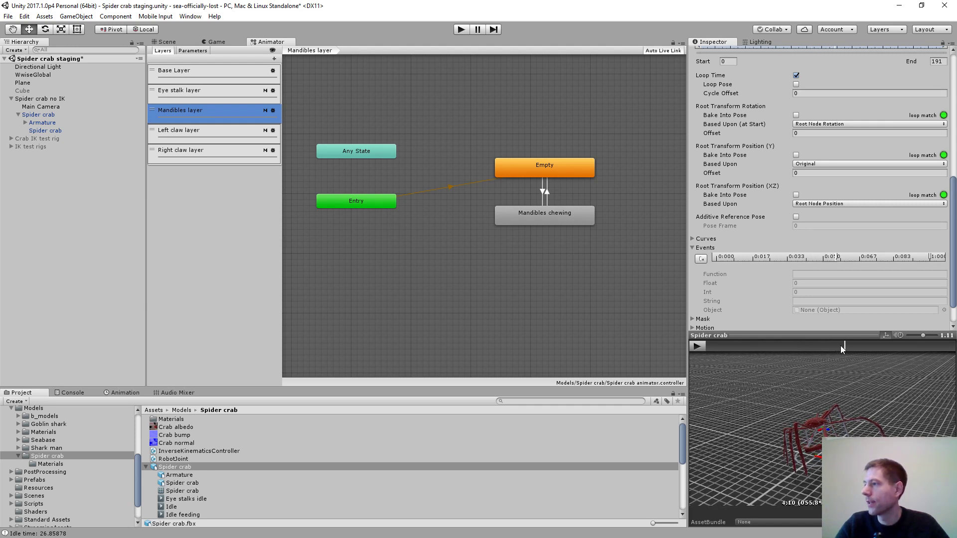
pyautogui.click(836, 260)
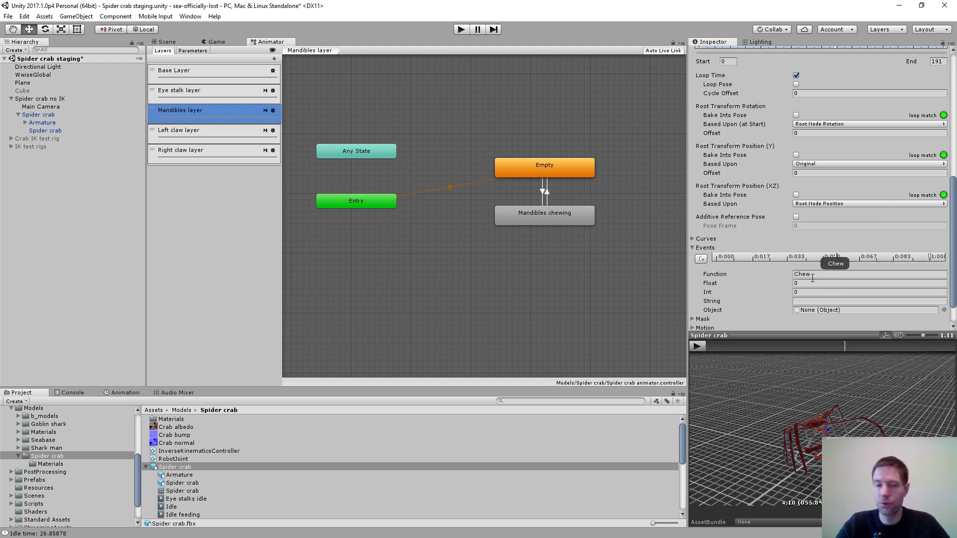
pyautogui.moveTo(845, 346); pyautogui.dragTo(943, 355)
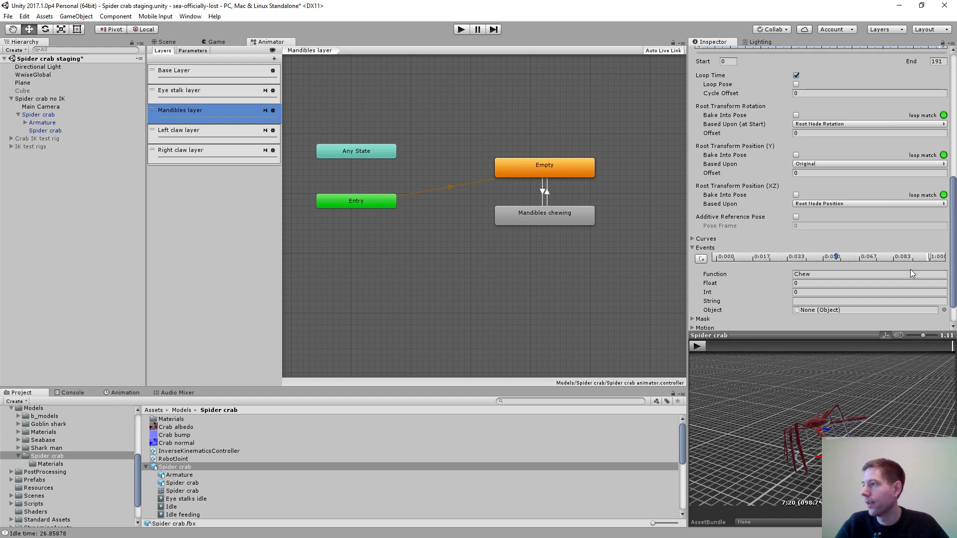
pyautogui.click(928, 256)
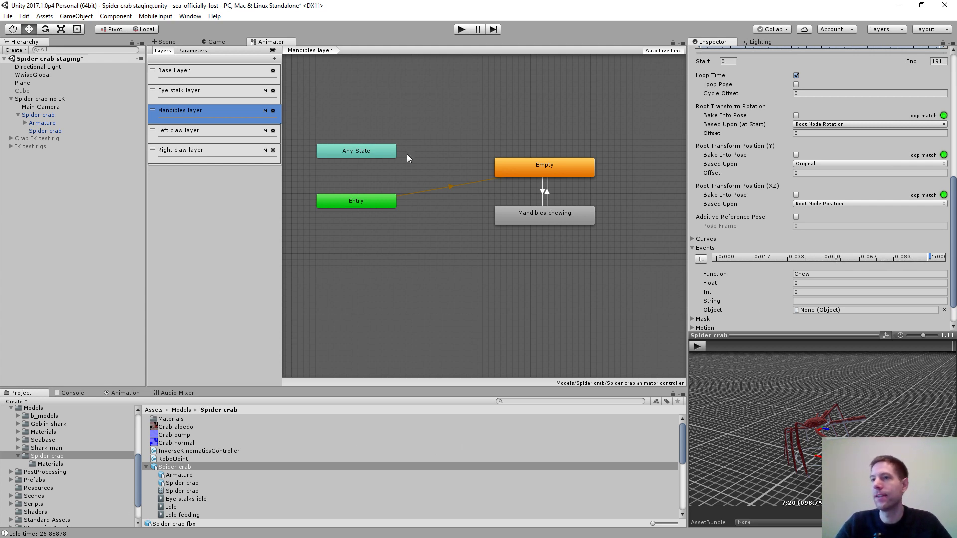
# Open the Spider crab object's SpiderCrabController script in Visual Studio and examine its fields, Awake and Start methods
pyautogui.click(39, 115)
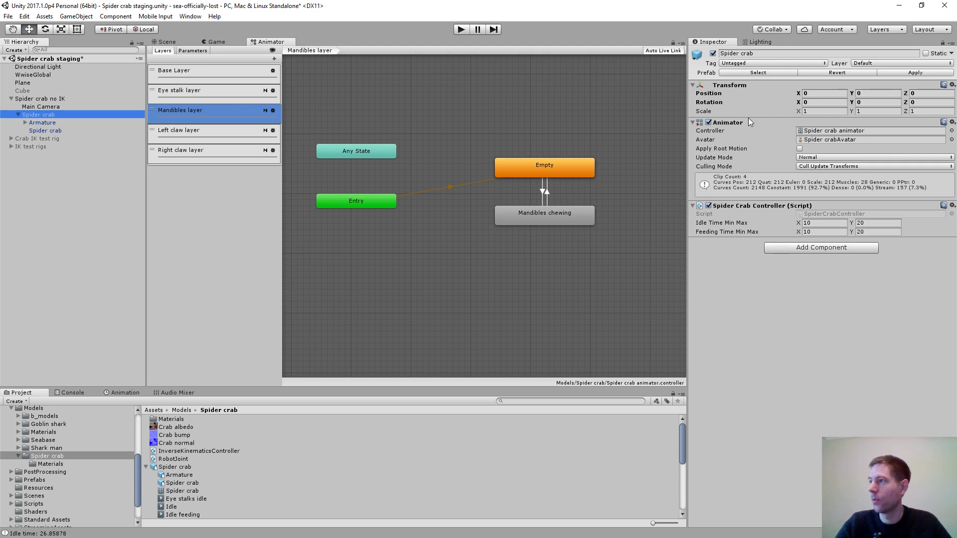
pyautogui.click(824, 215)
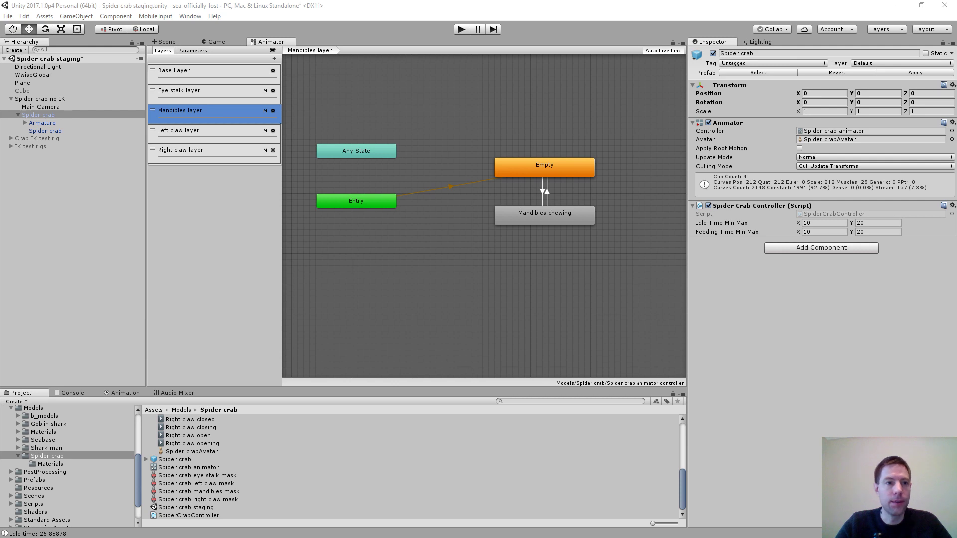
pyautogui.moveTo(430, 537); pyautogui.dragTo(426, 1)
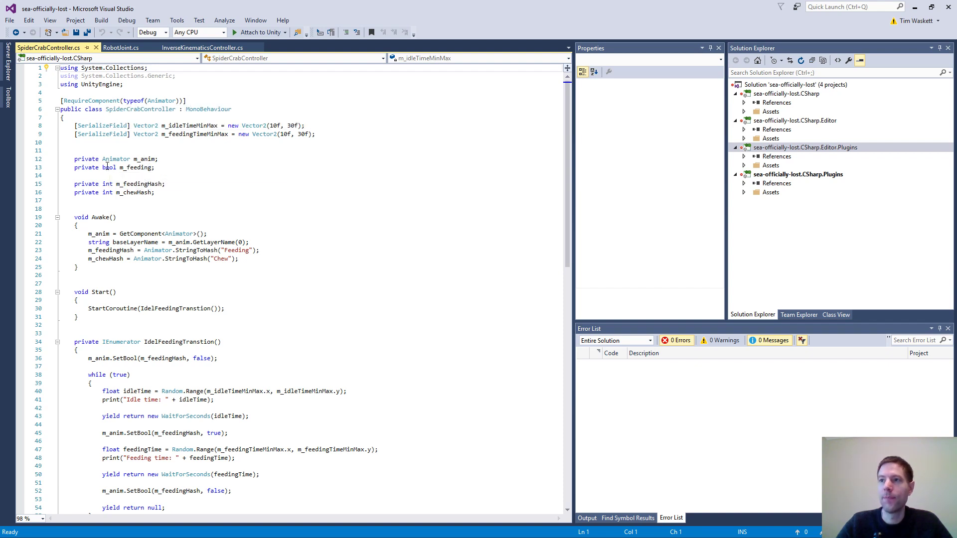
pyautogui.doubleClick(132, 168)
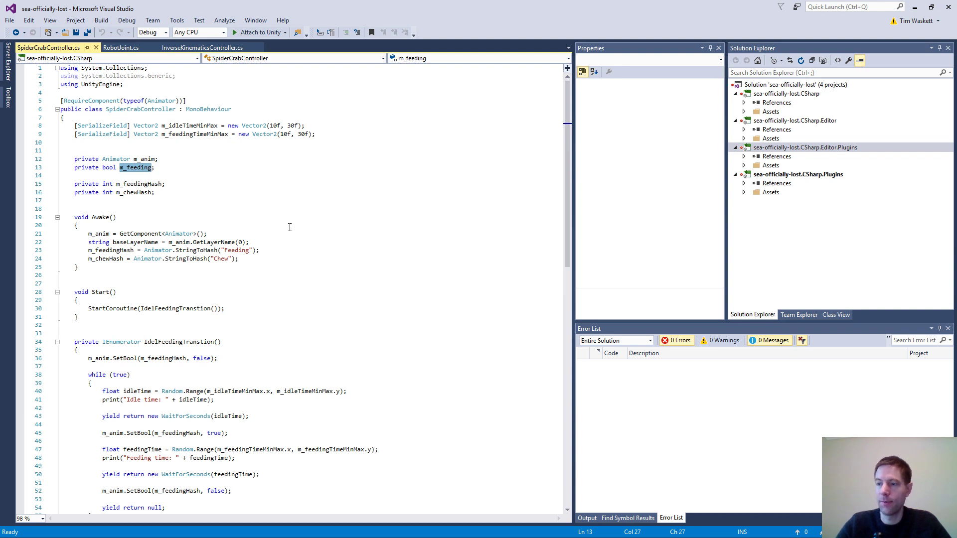
pyautogui.scroll(-2, 289, 227)
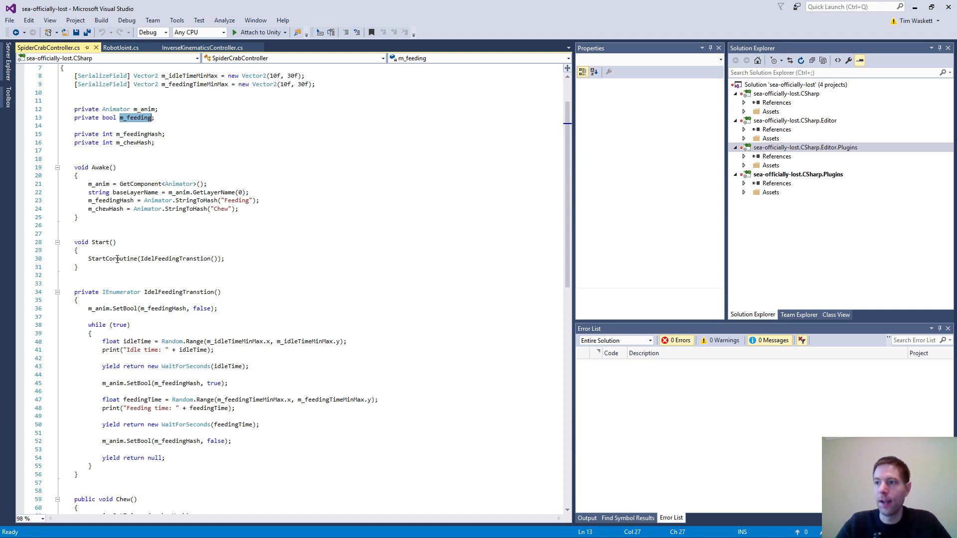
pyautogui.moveTo(117, 260)
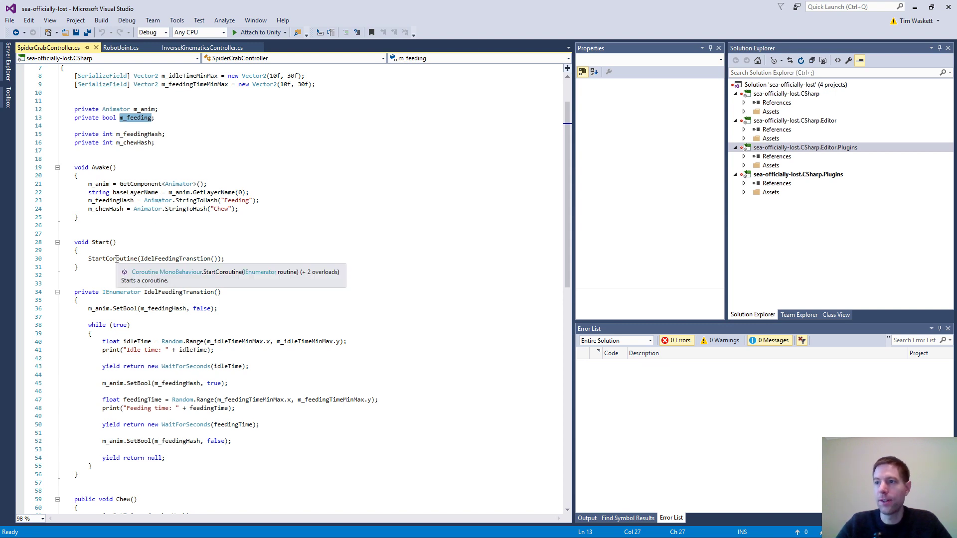
# Rename the coroutine to IdleFeedingTranstion, including its call in Start, and save the script
pyautogui.click(156, 292)
pyautogui.moveTo(174, 294)
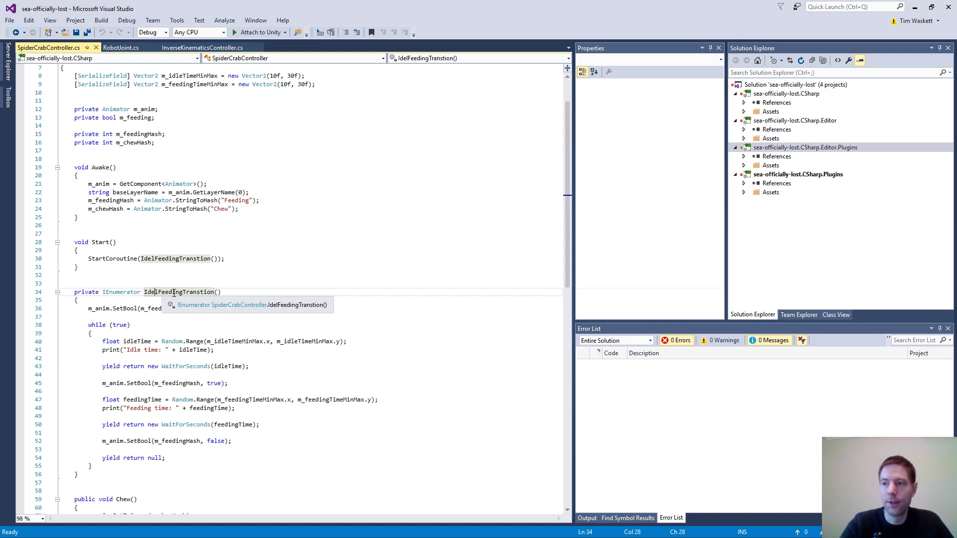
pyautogui.press('BackSpace')
pyautogui.press('Right')
pyautogui.write('e')
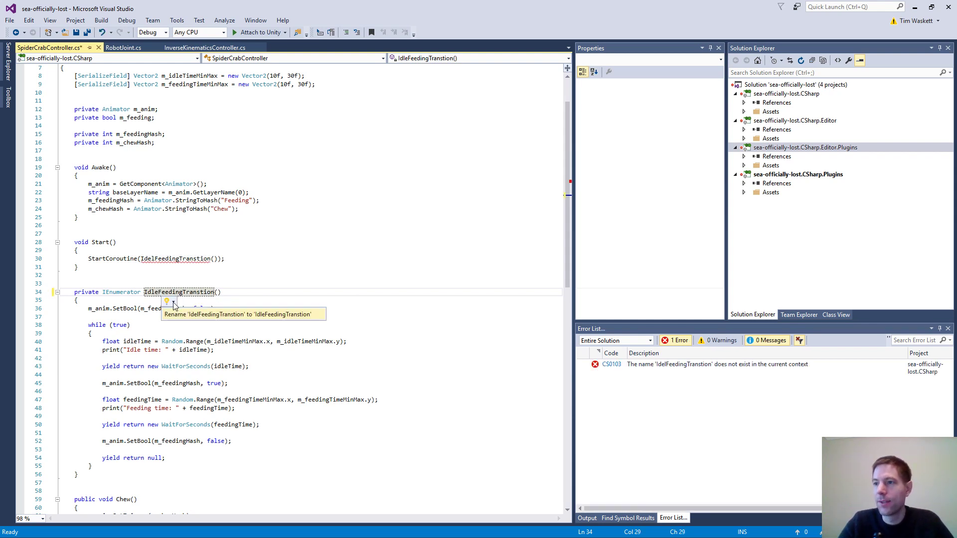
pyautogui.click(174, 305)
pyautogui.press('Return')
pyautogui.hotkey('ctrl', 's')
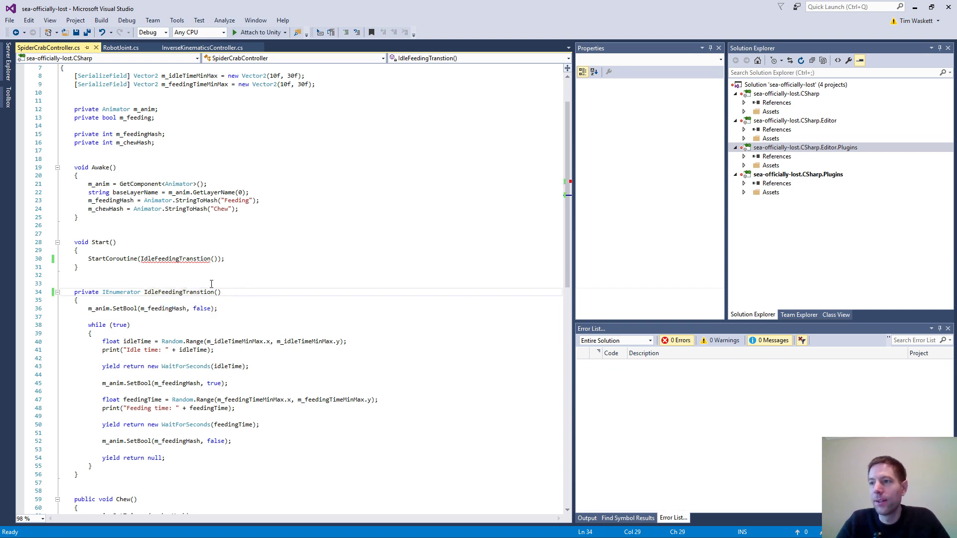
# Examine the coroutine's initial m_feedingHash setting and its random idleTime wait, checking the min/max fields it uses
pyautogui.scroll(-1, 209, 305)
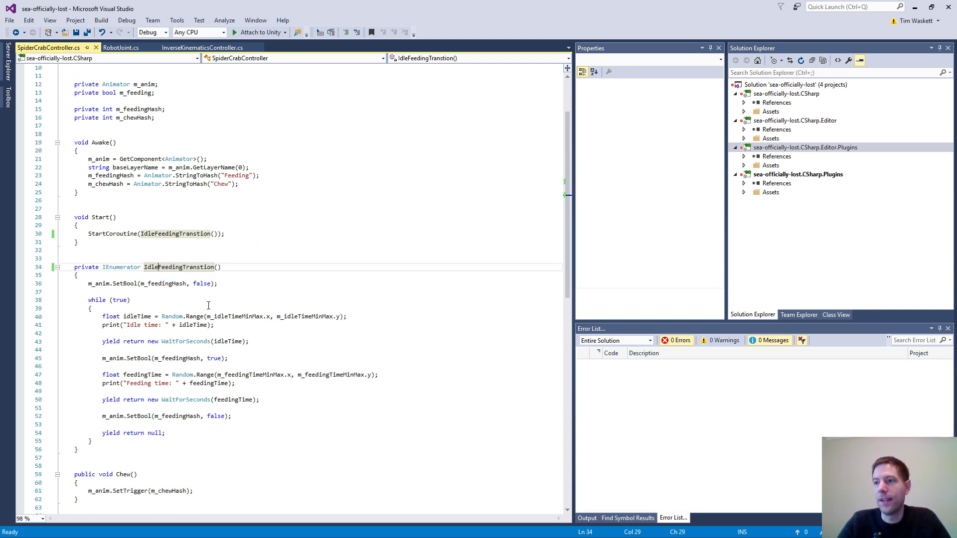
pyautogui.scroll(-2, 209, 305)
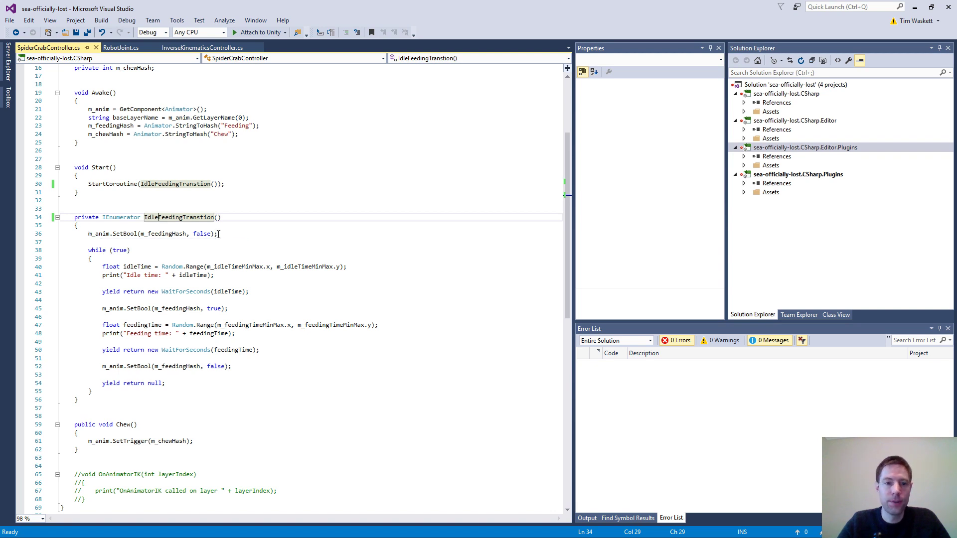
pyautogui.doubleClick(168, 235)
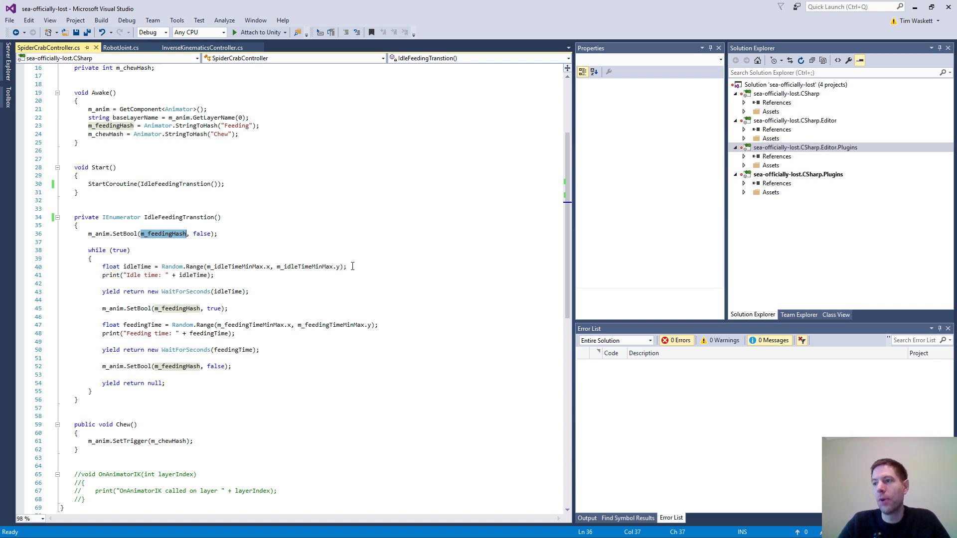
pyautogui.scroll(3, 242, 155)
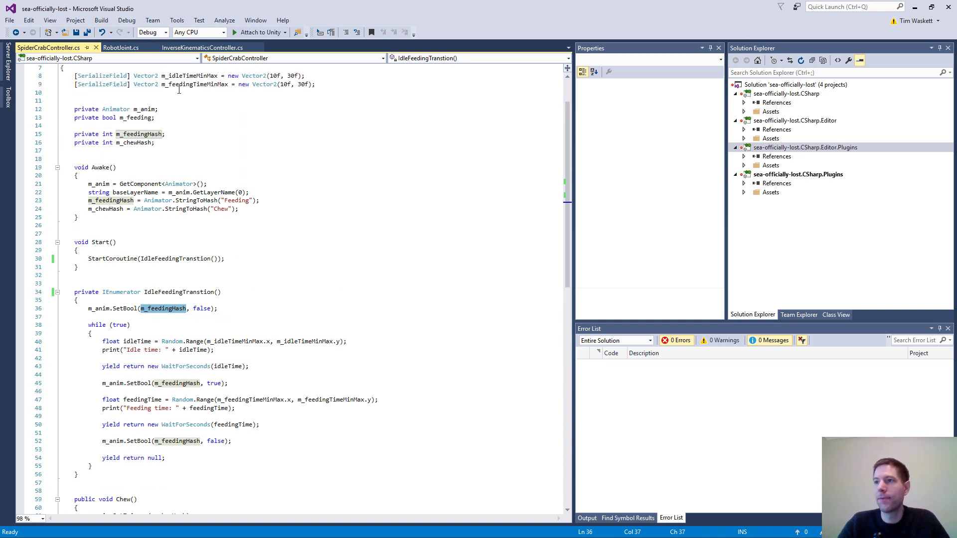
pyautogui.scroll(-1, 227, 326)
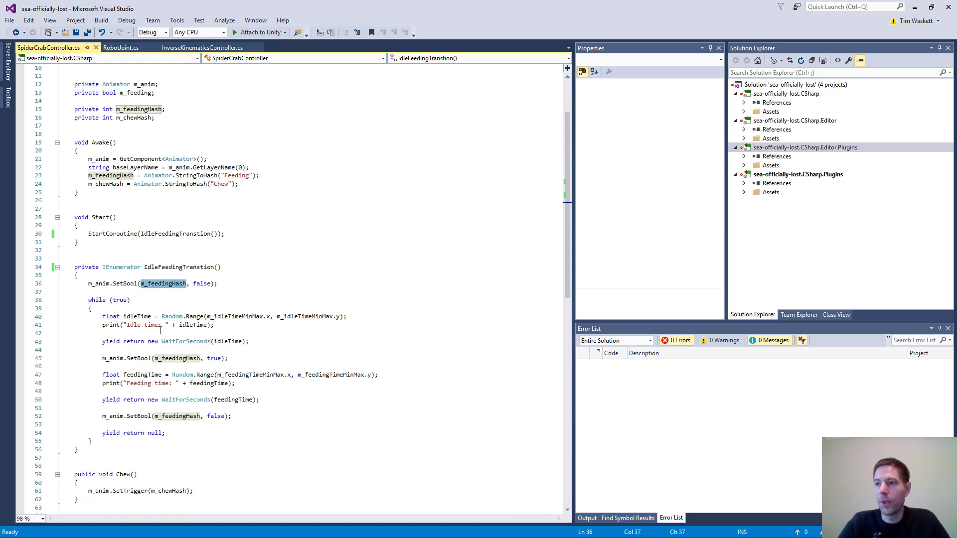
pyautogui.doubleClick(180, 342)
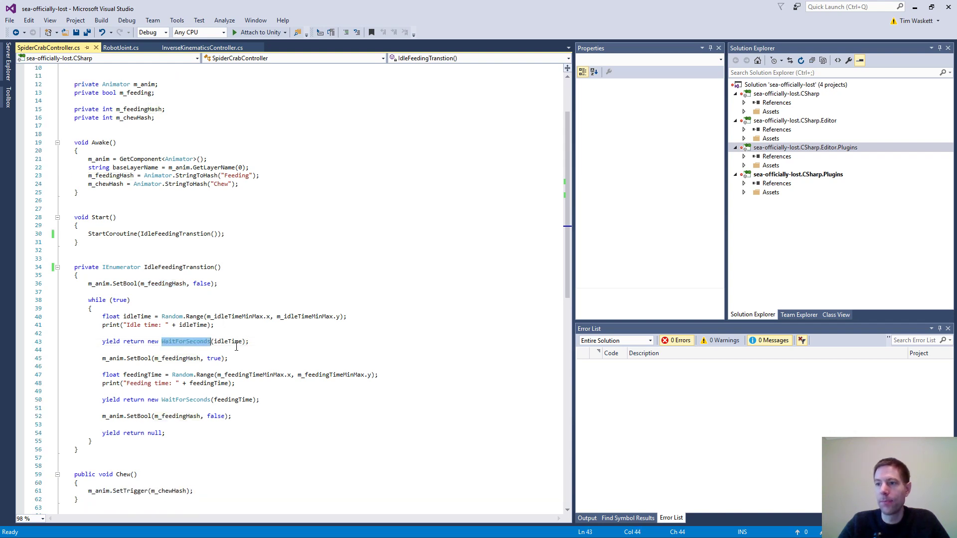
pyautogui.scroll(-1, 249, 343)
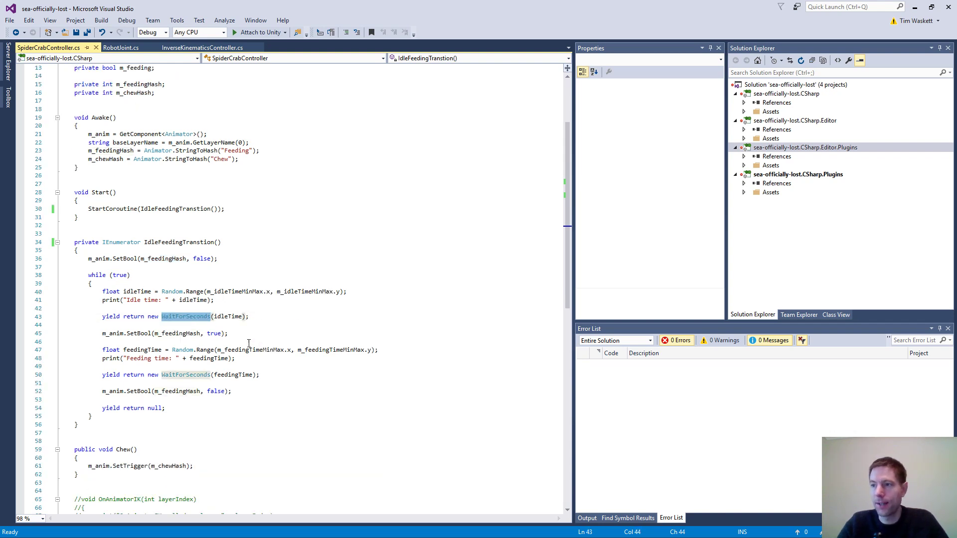
pyautogui.doubleClick(229, 316)
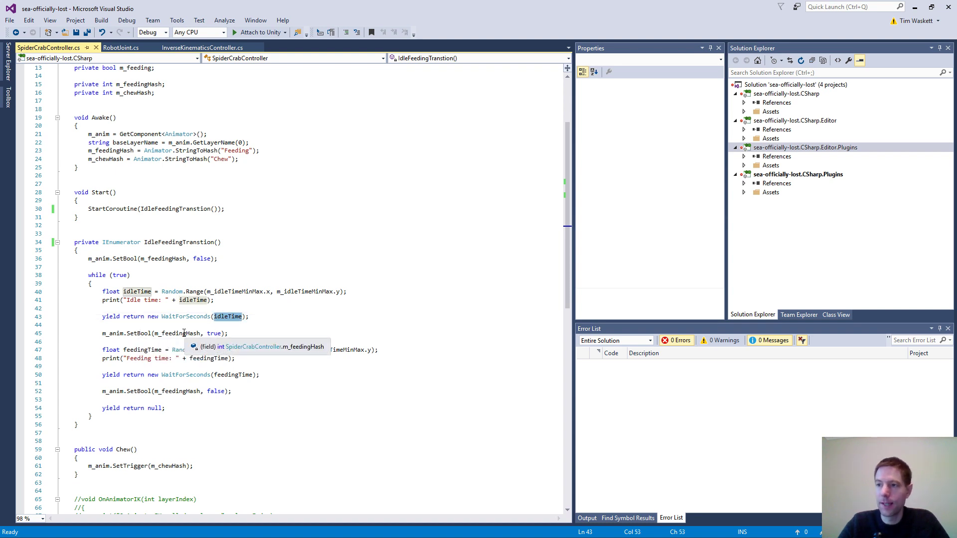
# Review the feeding half of the coroutine: the random feedingTime, its WaitForSeconds and the closing SetBool call
pyautogui.scroll(-1, 256, 345)
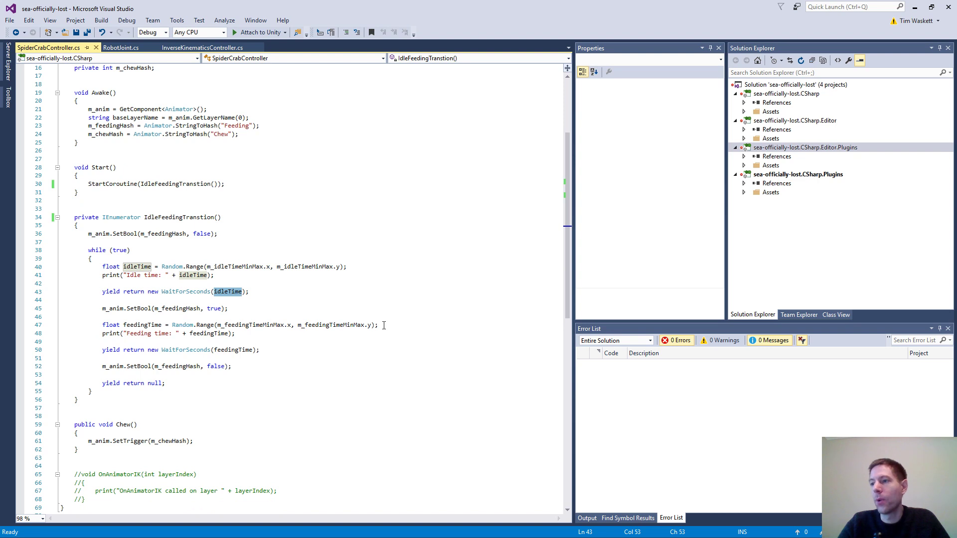
pyautogui.moveTo(383, 325); pyautogui.dragTo(369, 318)
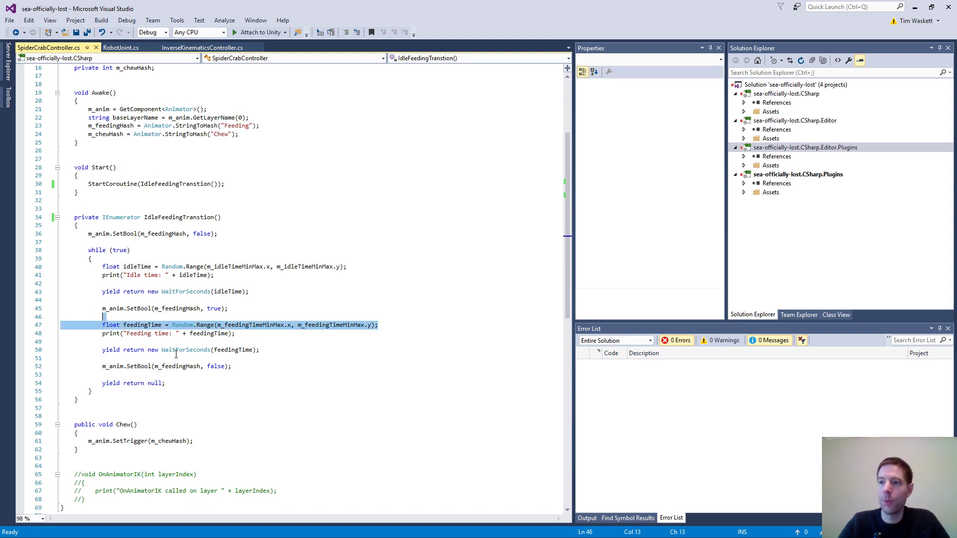
pyautogui.click(211, 350)
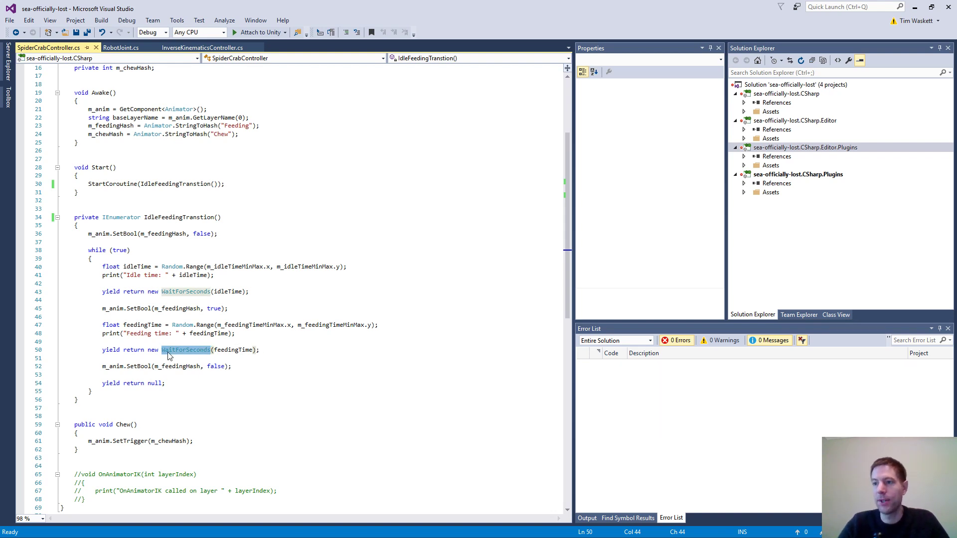
pyautogui.moveTo(140, 366)
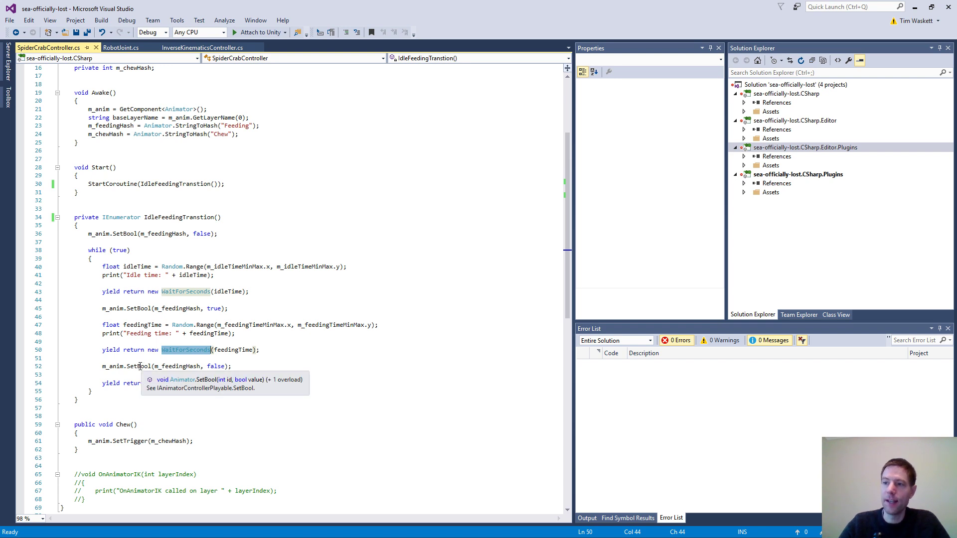
pyautogui.doubleClick(138, 366)
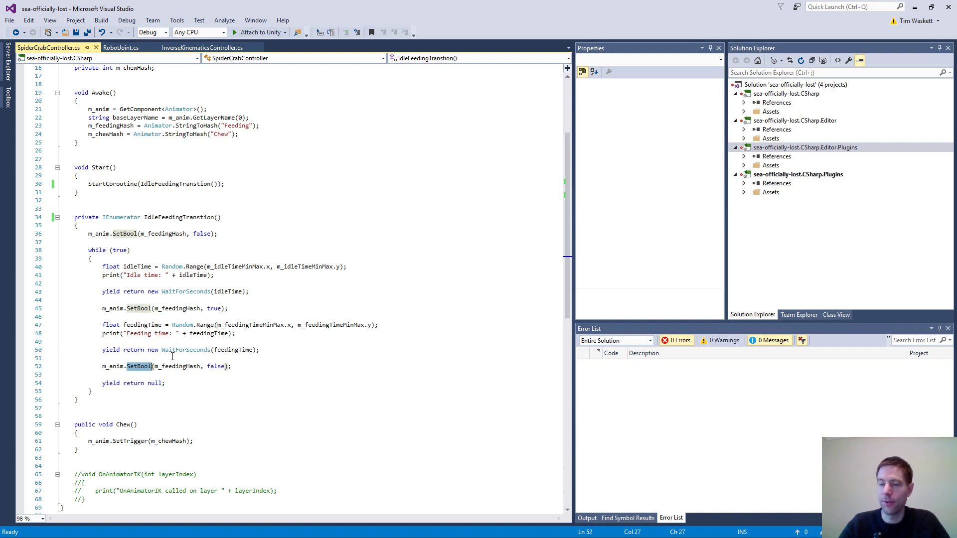
# Examine the public Chew method that sets the m_chewHash trigger, and switch back to Unity
pyautogui.scroll(-4, 271, 386)
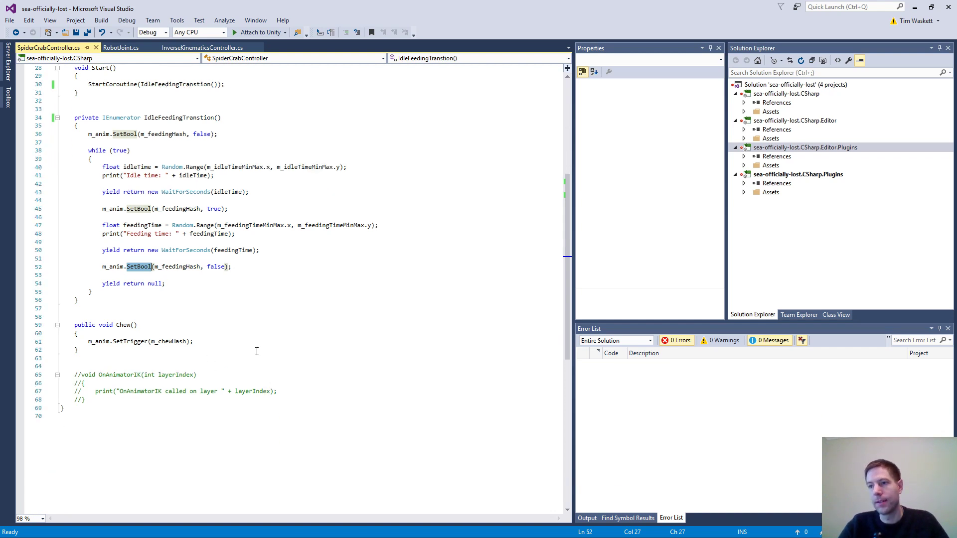
pyautogui.click(130, 325)
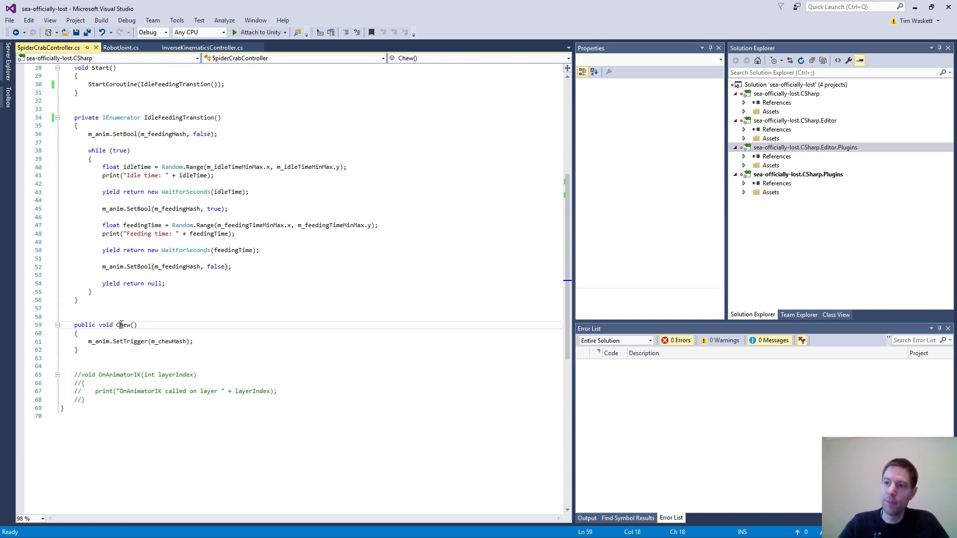
pyautogui.click(153, 326)
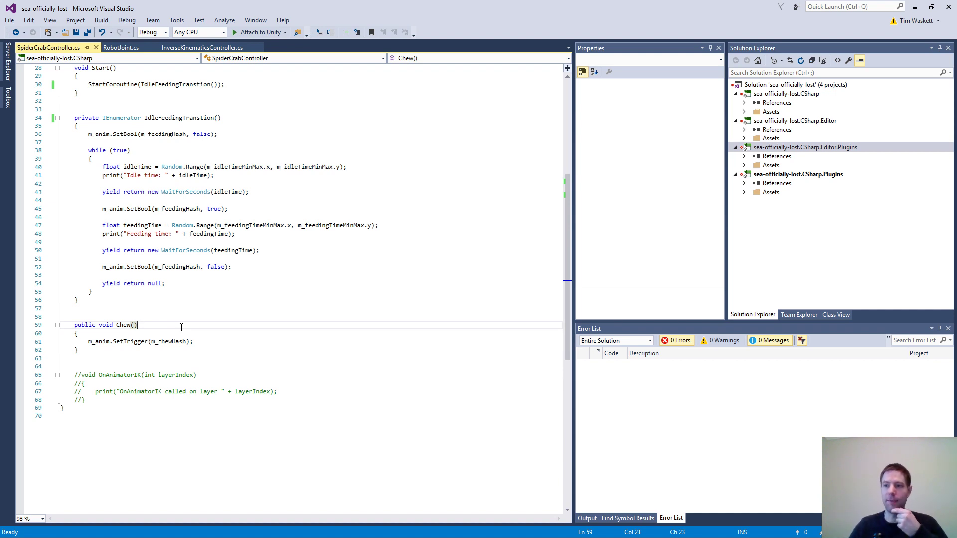
pyautogui.click(124, 325)
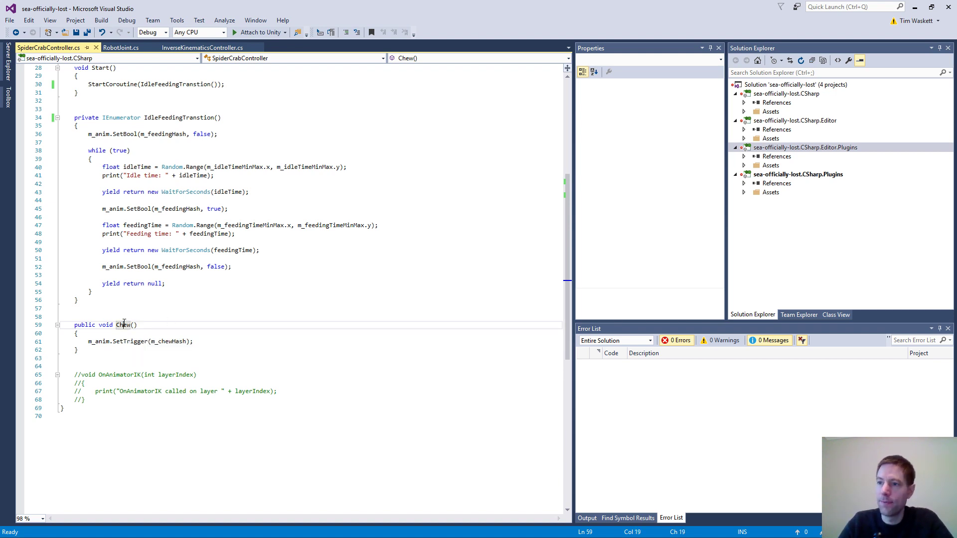
pyautogui.doubleClick(124, 324)
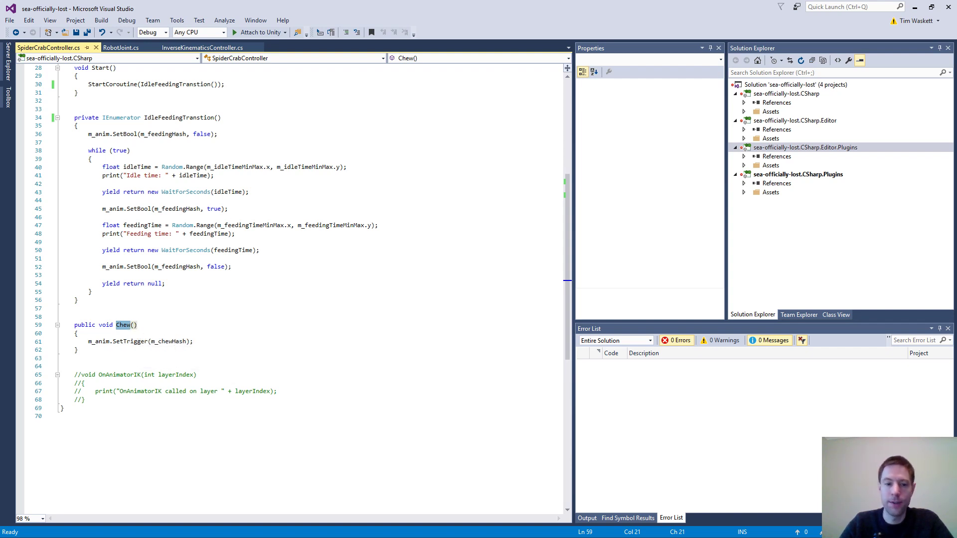
pyautogui.hotkey('alt', 'Tab')
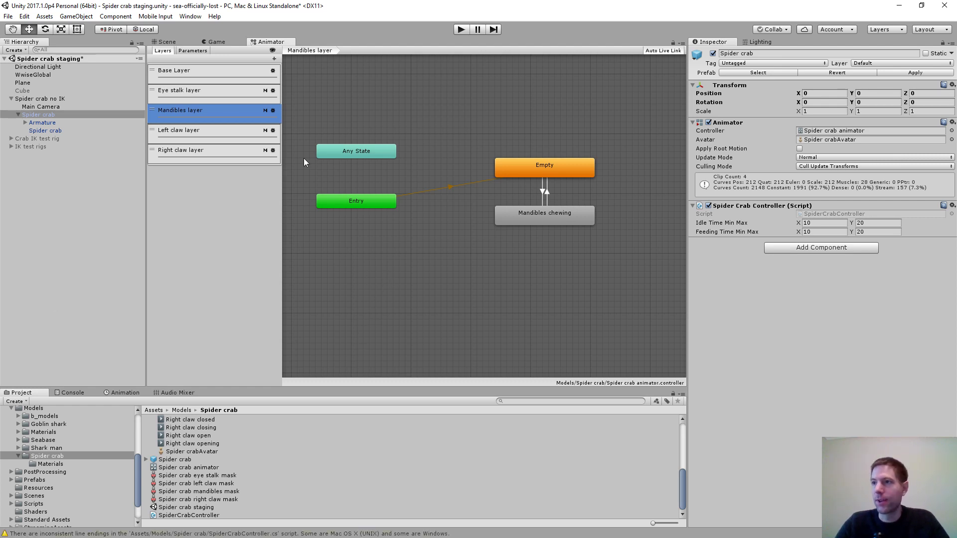
# Compare the Chew animator parameter with the script's Chew method, and examine both transitions between Empty and Mandibles chewing
pyautogui.click(193, 50)
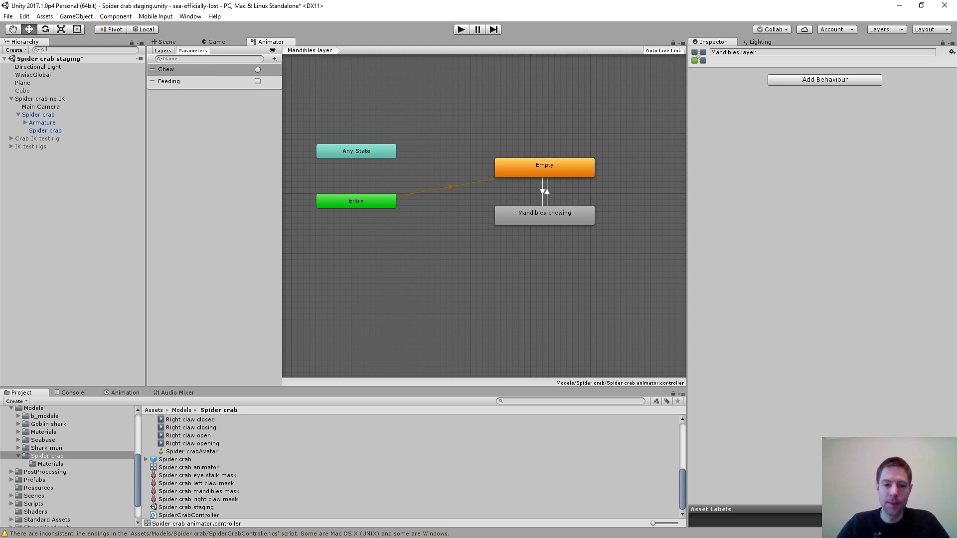
pyautogui.hotkey('alt', 'Tab')
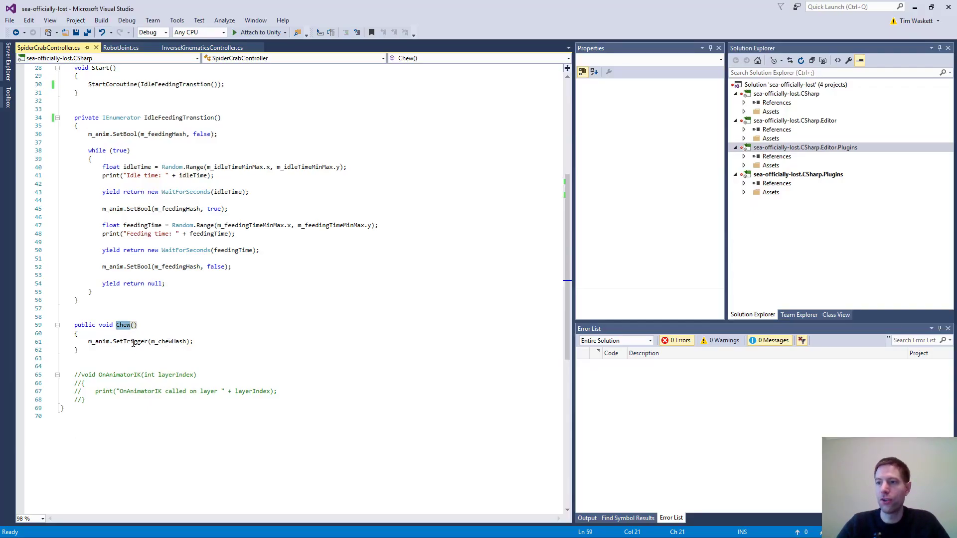
pyautogui.hotkey('alt', 'Tab')
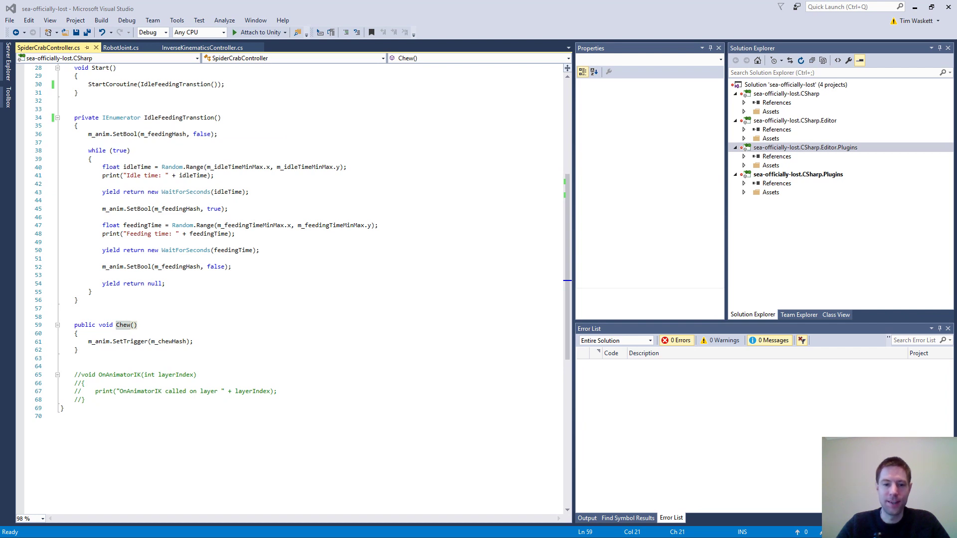
pyautogui.hotkey('alt', 'Tab')
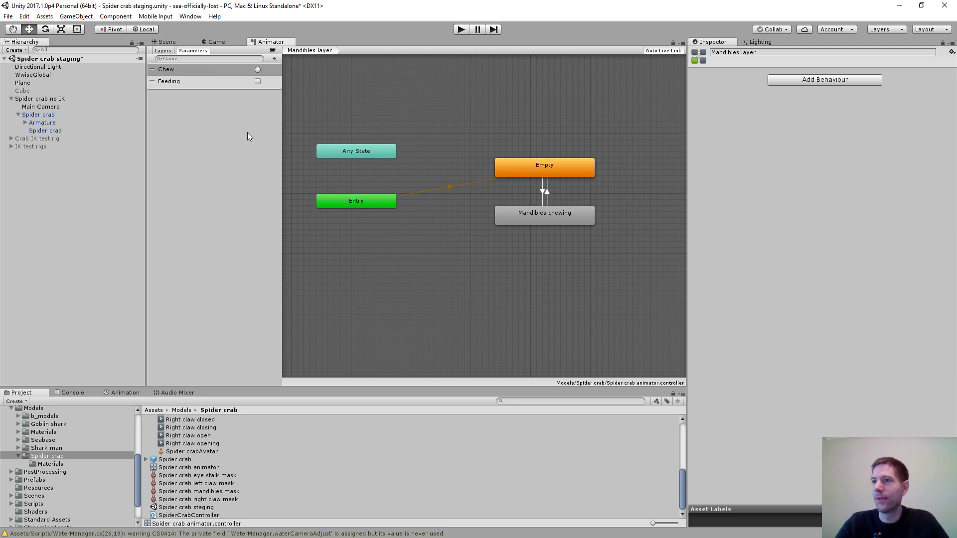
pyautogui.click(543, 192)
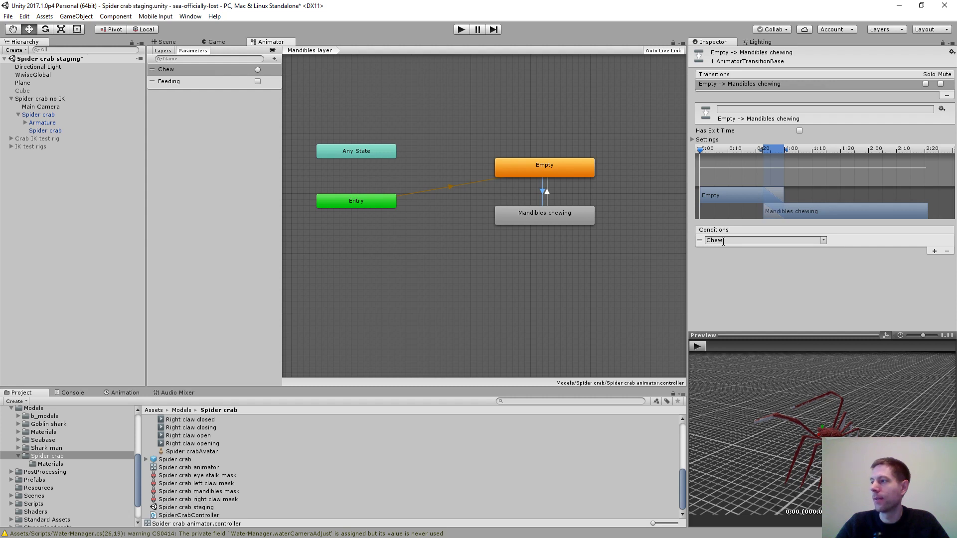
pyautogui.click(547, 192)
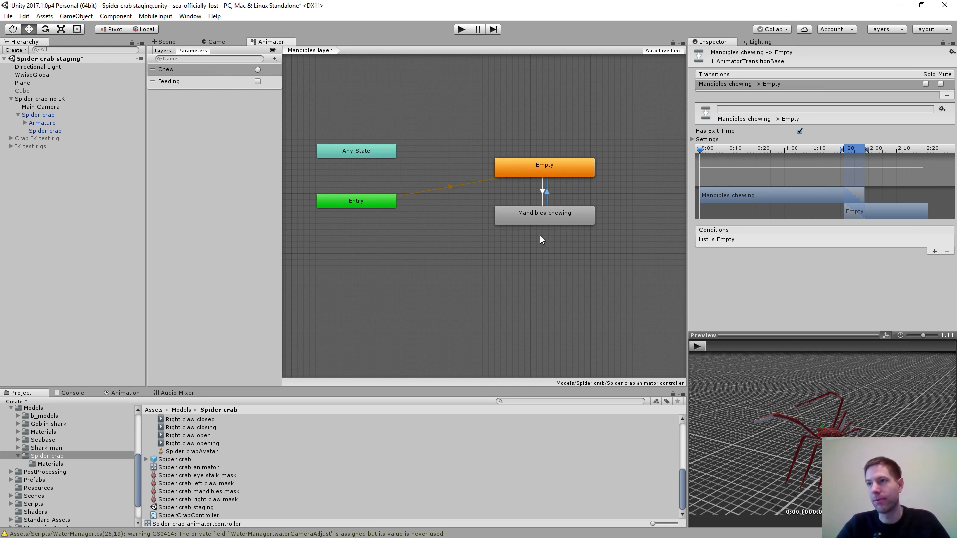
# Collapse the Spider crab model asset and dock the Animator window beside the Project and Animation windows, framing the Mandibles layer graph
pyautogui.scroll(5, 329, 474)
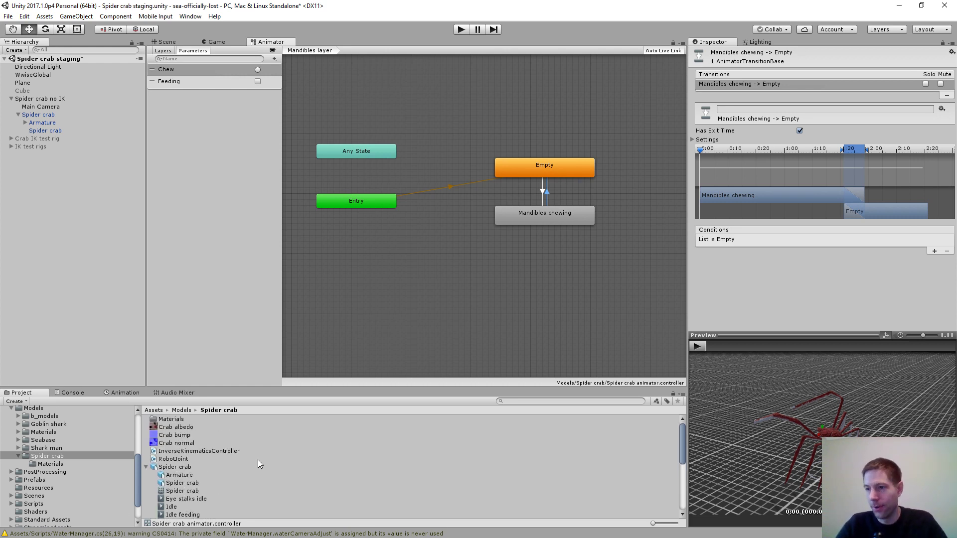
pyautogui.click(146, 468)
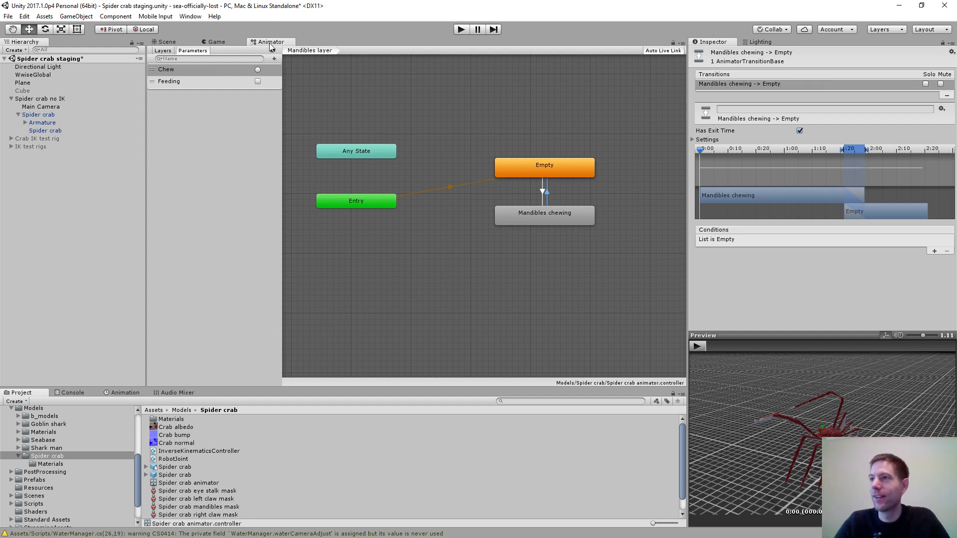
pyautogui.moveTo(271, 44); pyautogui.dragTo(170, 394)
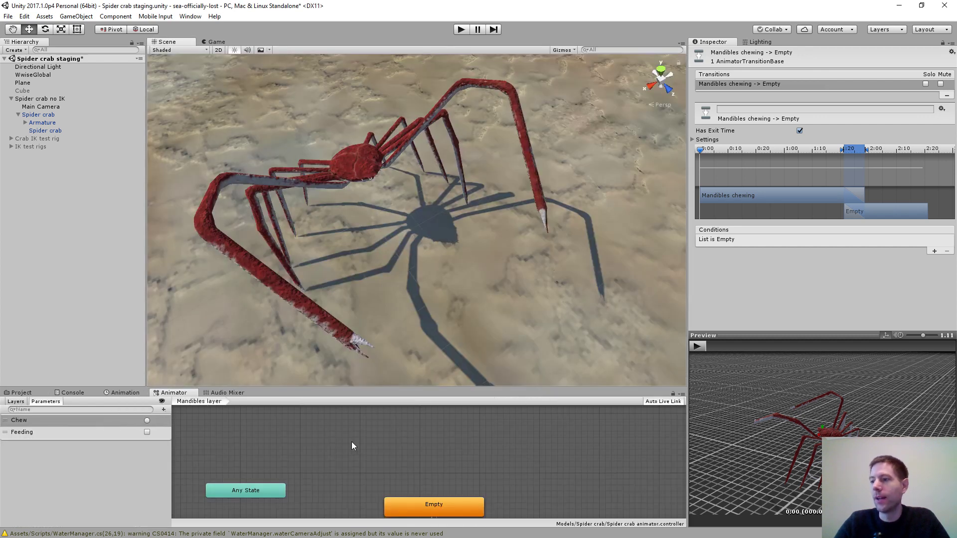
pyautogui.moveTo(354, 465); pyautogui.dragTo(350, 411, button='middle')
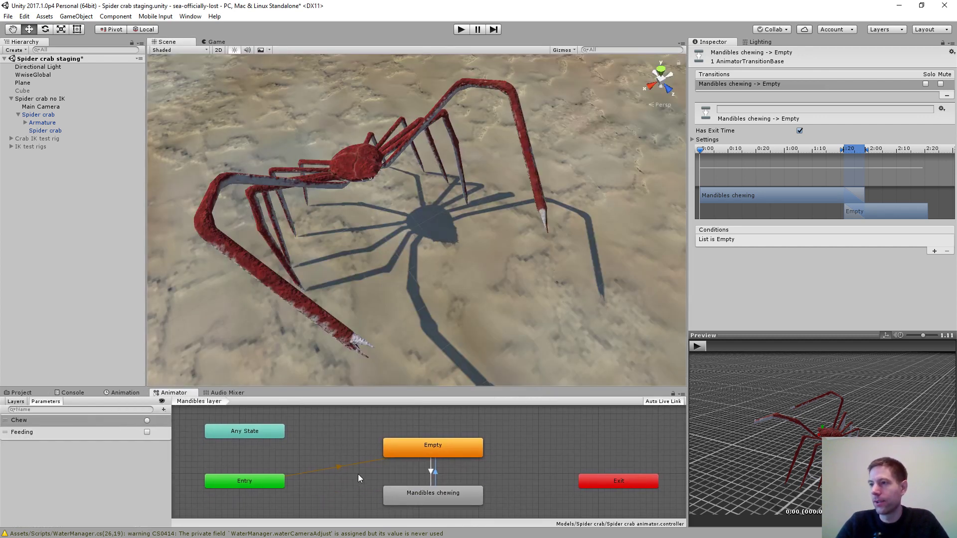
pyautogui.moveTo(357, 474); pyautogui.dragTo(367, 465, button='middle')
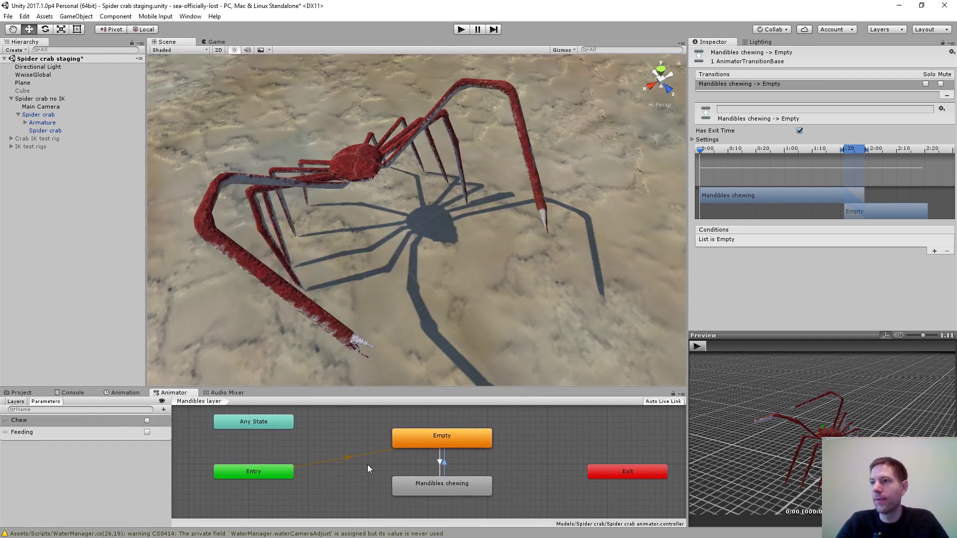
# Run the scene with the Spider crab selected and watch the Base Layer move between Idle and Idle feeding
pyautogui.click(35, 114)
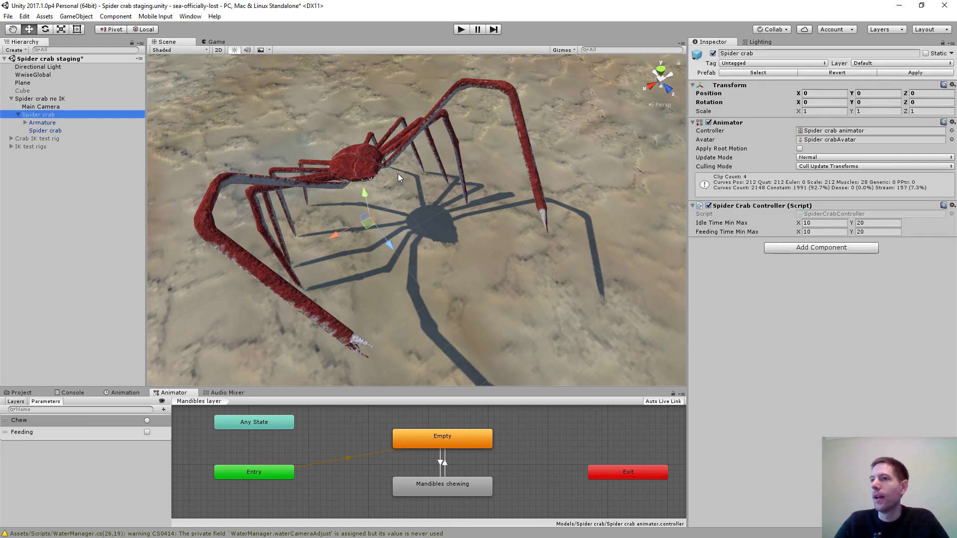
pyautogui.click(461, 29)
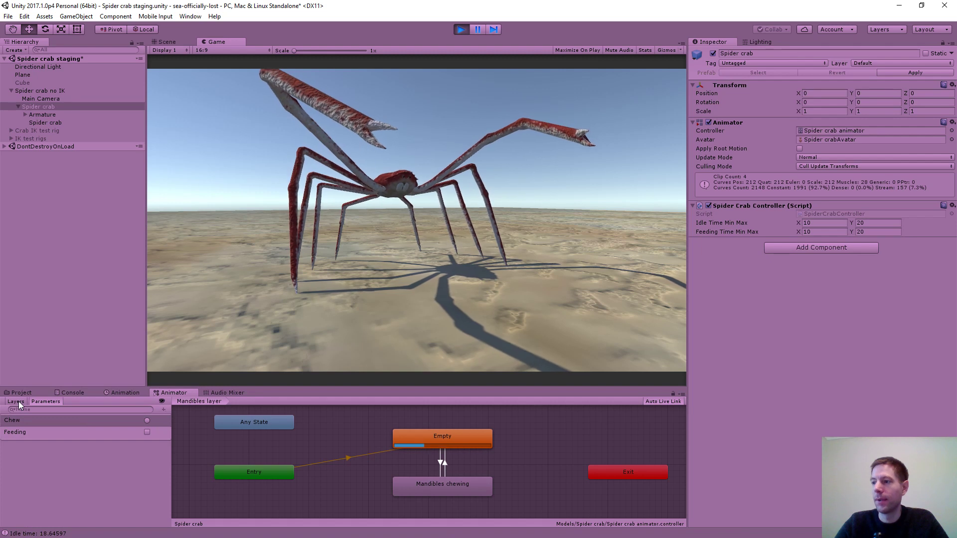
pyautogui.click(19, 402)
pyautogui.click(70, 427)
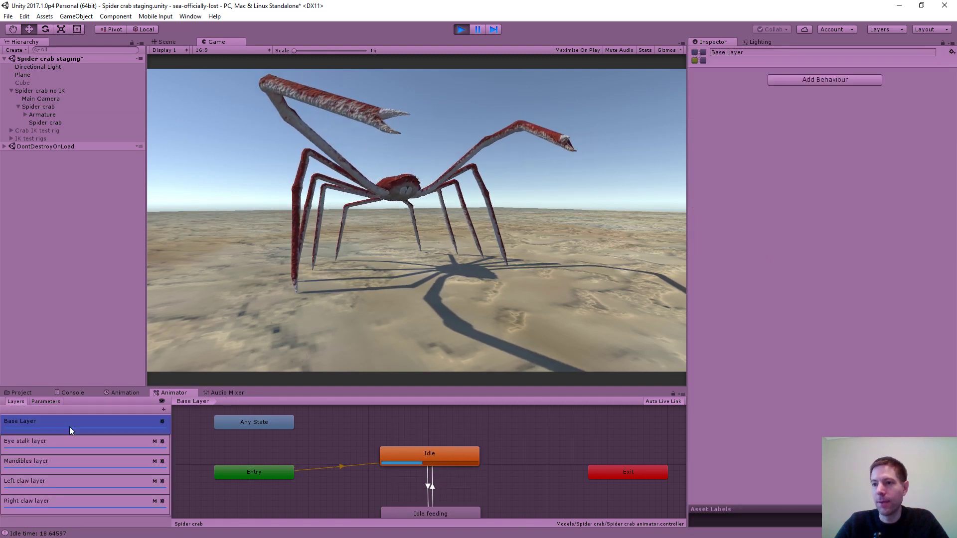
pyautogui.moveTo(468, 470); pyautogui.dragTo(471, 455, button='middle')
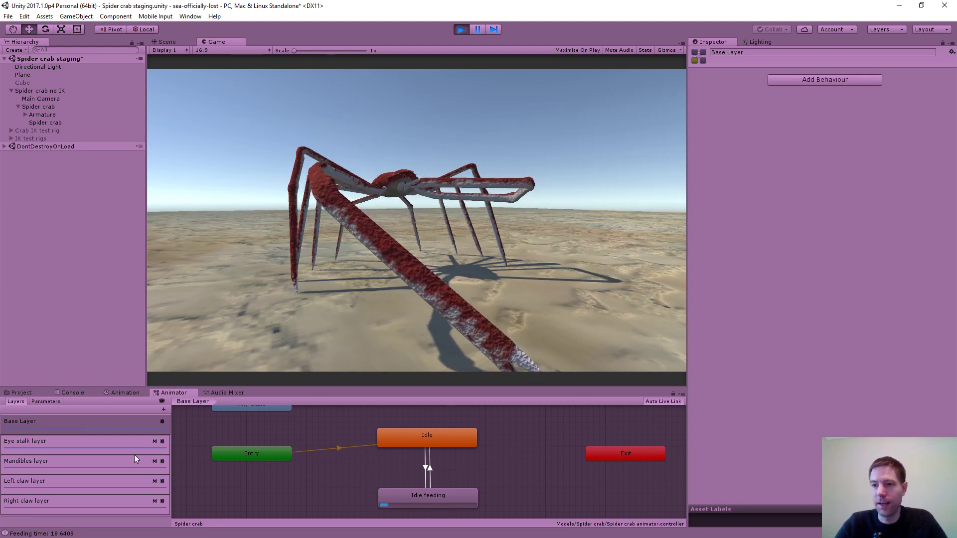
# Watch the Eye stalk layer and the Mandibles layer play in the Animator while the crab is feeding
pyautogui.click(55, 444)
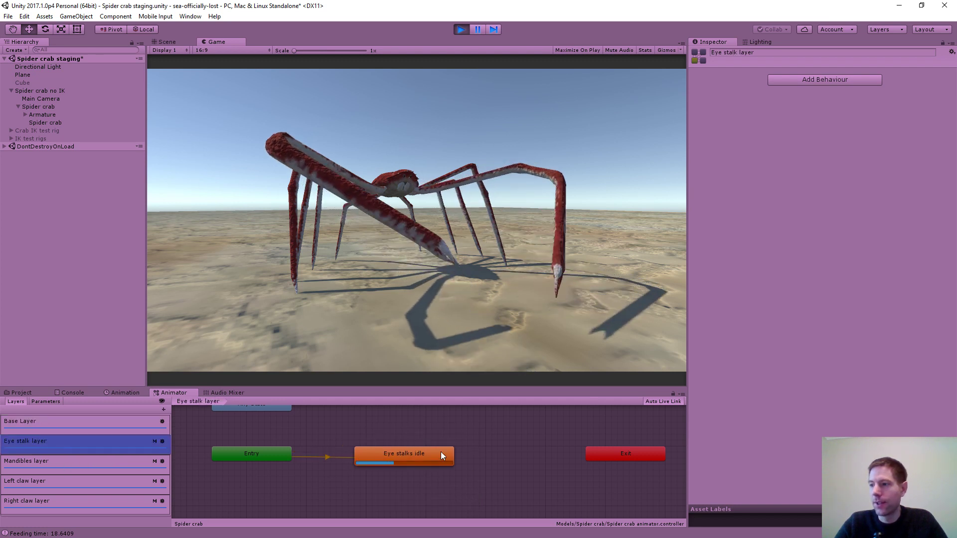
pyautogui.click(23, 466)
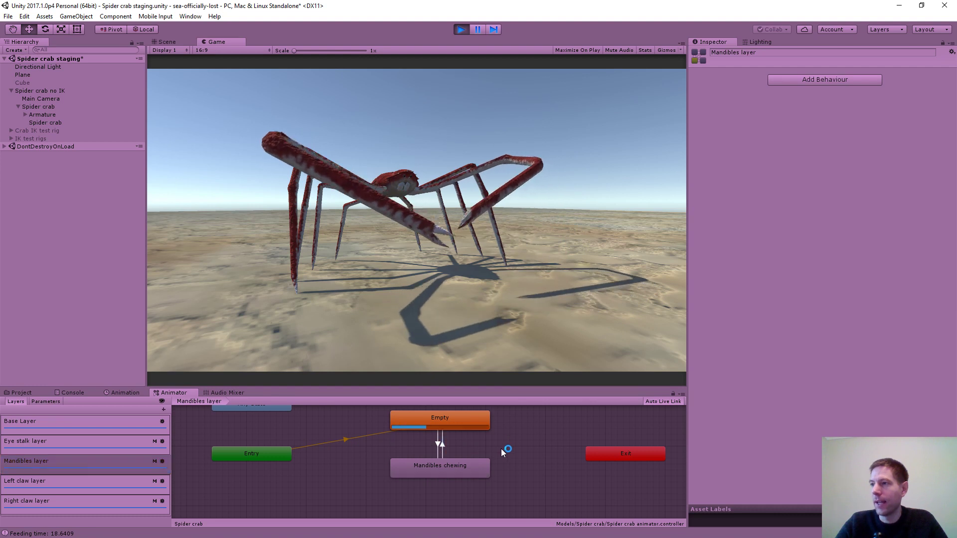
pyautogui.moveTo(501, 449); pyautogui.dragTo(501, 454, button='middle')
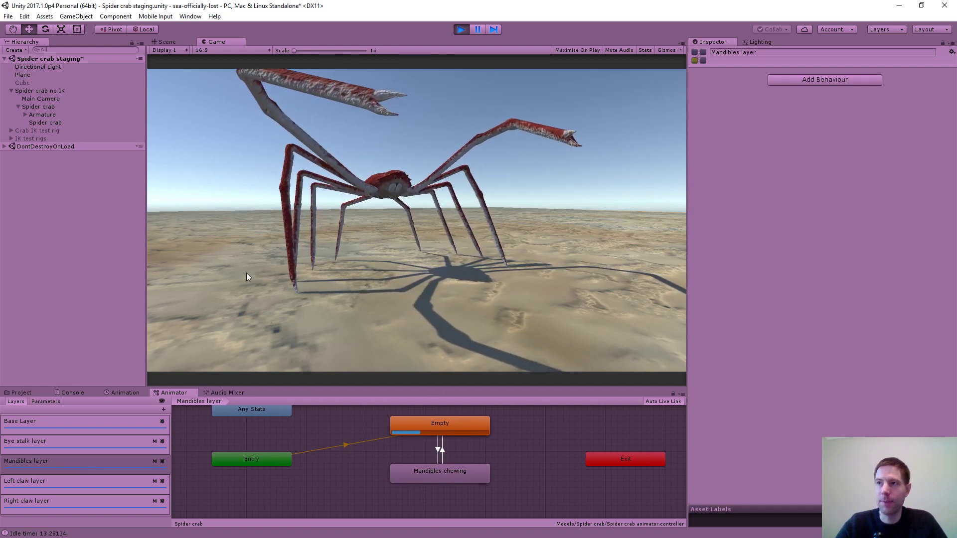
# Inspect the crab's face and mandibles up close in the Scene view, return to the Game view and stop play mode
pyautogui.click(166, 41)
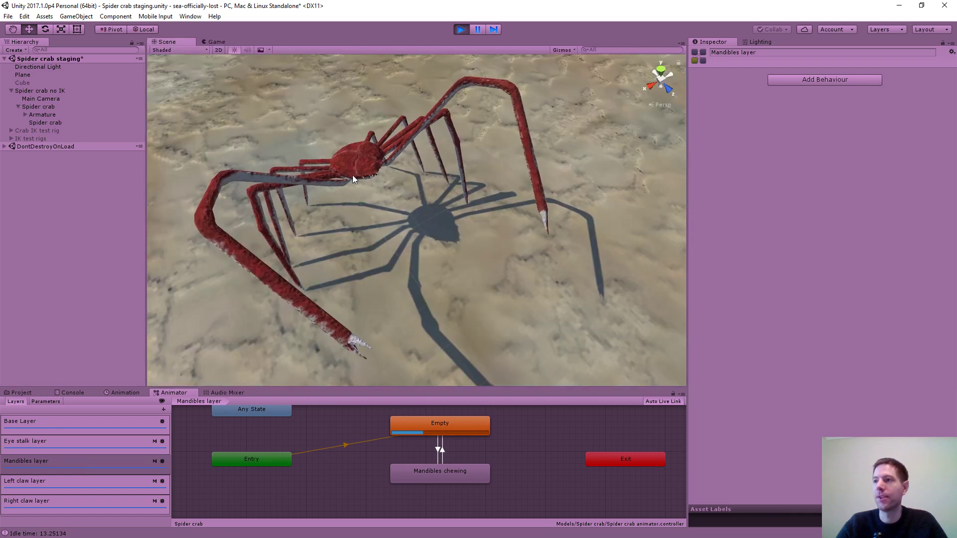
pyautogui.moveTo(361, 218); pyautogui.dragTo(352, 80, button='right')
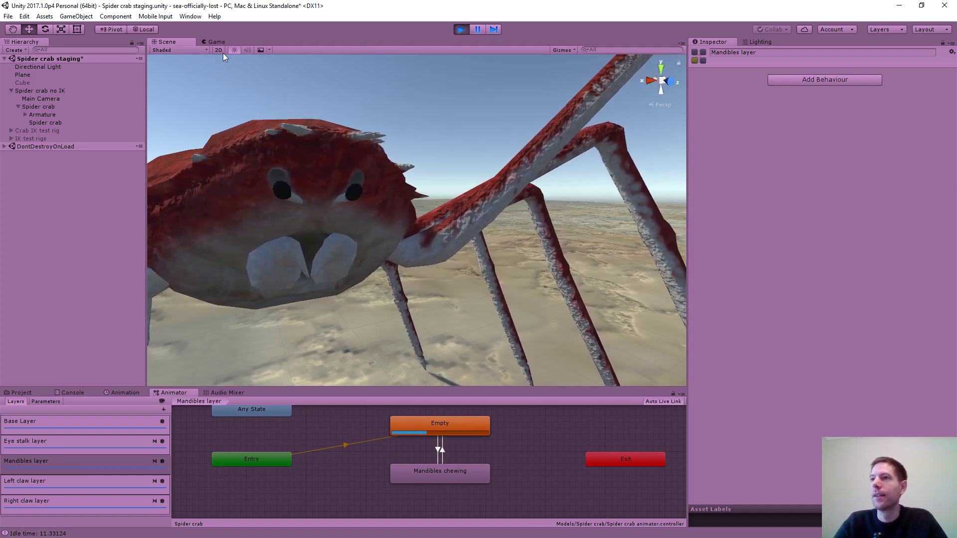
pyautogui.click(217, 42)
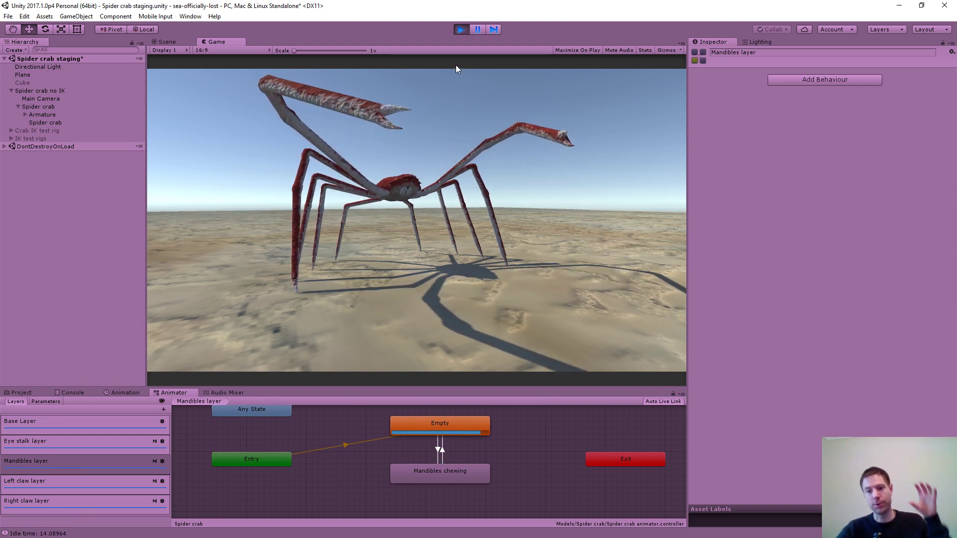
pyautogui.click(461, 29)
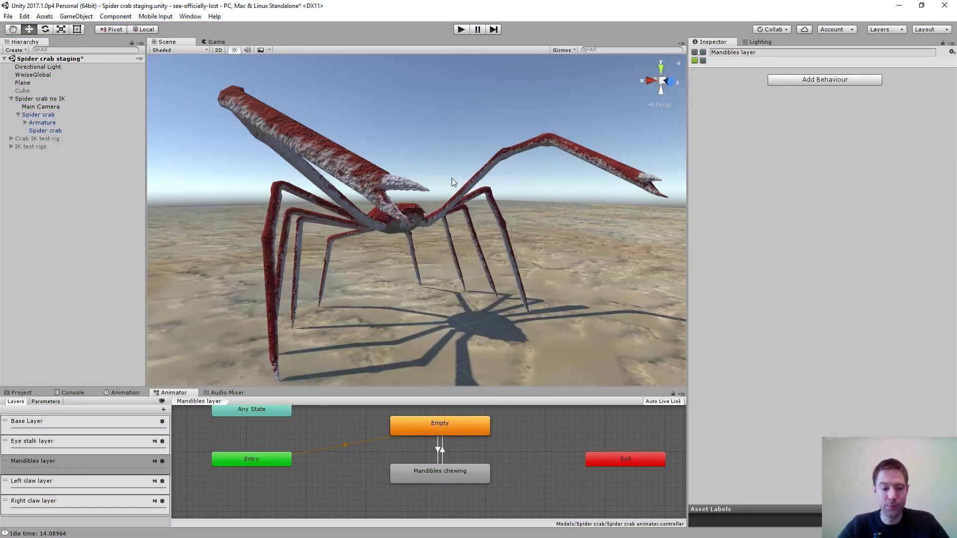
# Examine the Spider crab model's Rig import settings, including the available Animation Type options, leaving Generic selected
pyautogui.moveTo(452, 179); pyautogui.dragTo(422, 190, button='right')
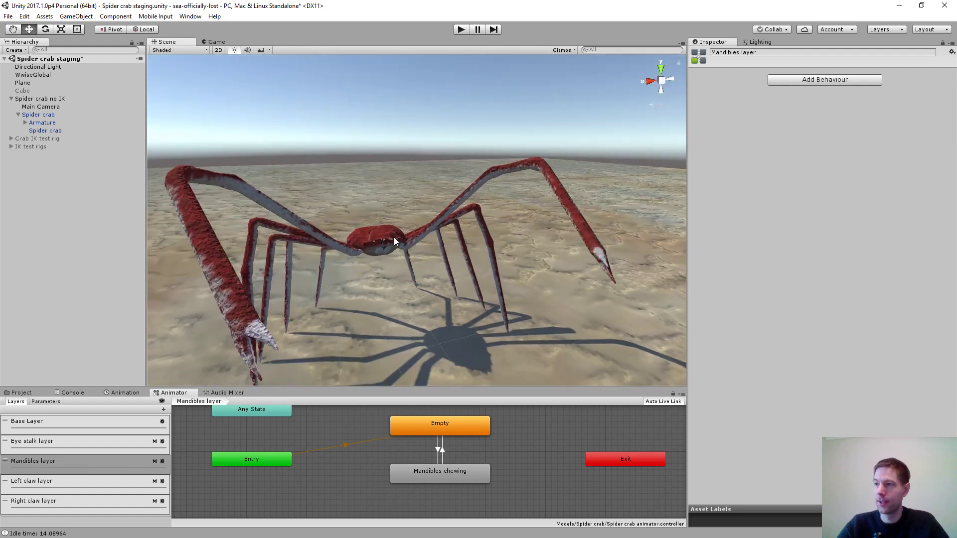
pyautogui.click(383, 242)
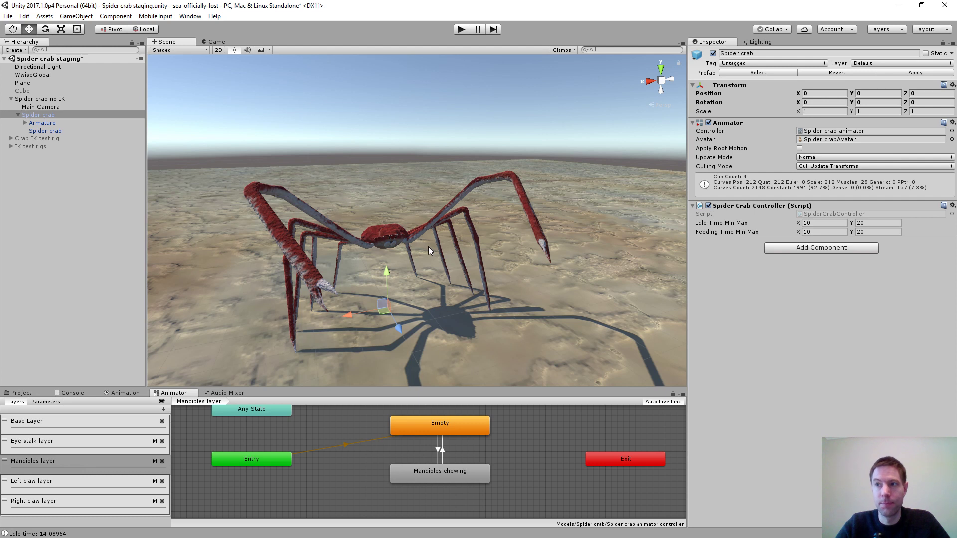
pyautogui.click(22, 393)
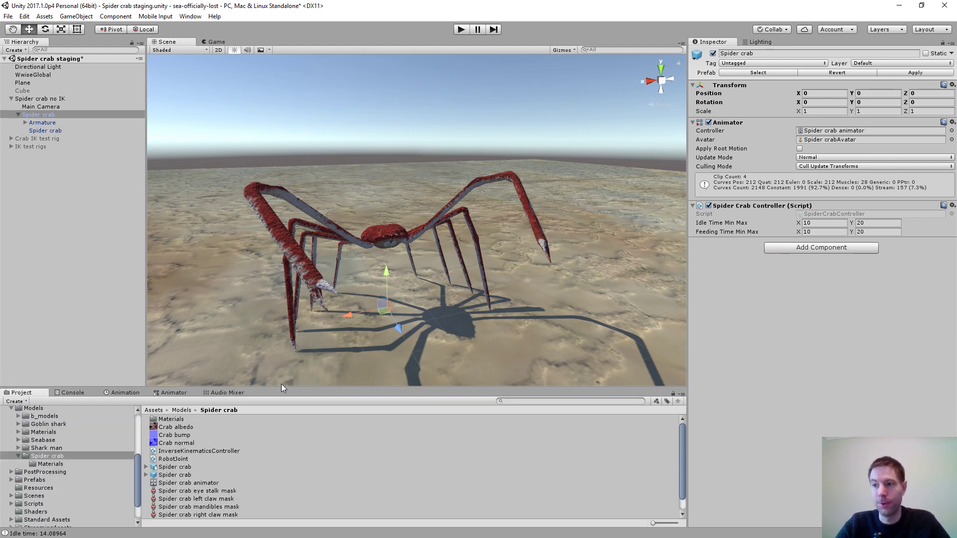
pyautogui.click(175, 468)
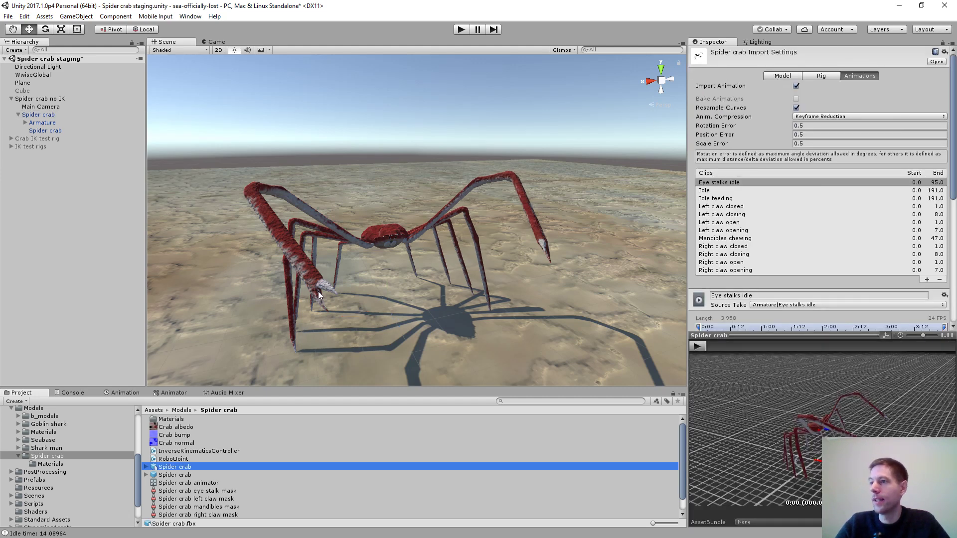
pyautogui.click(823, 76)
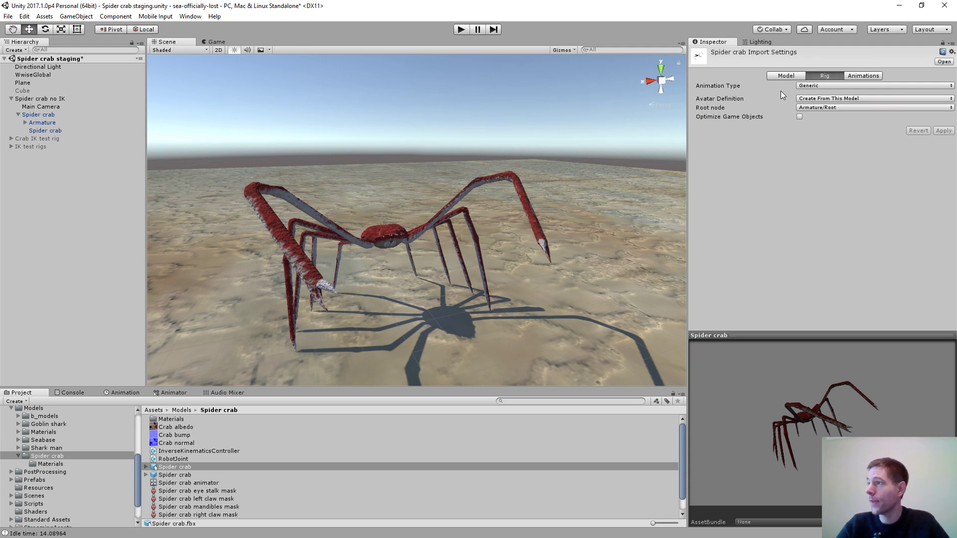
pyautogui.click(826, 86)
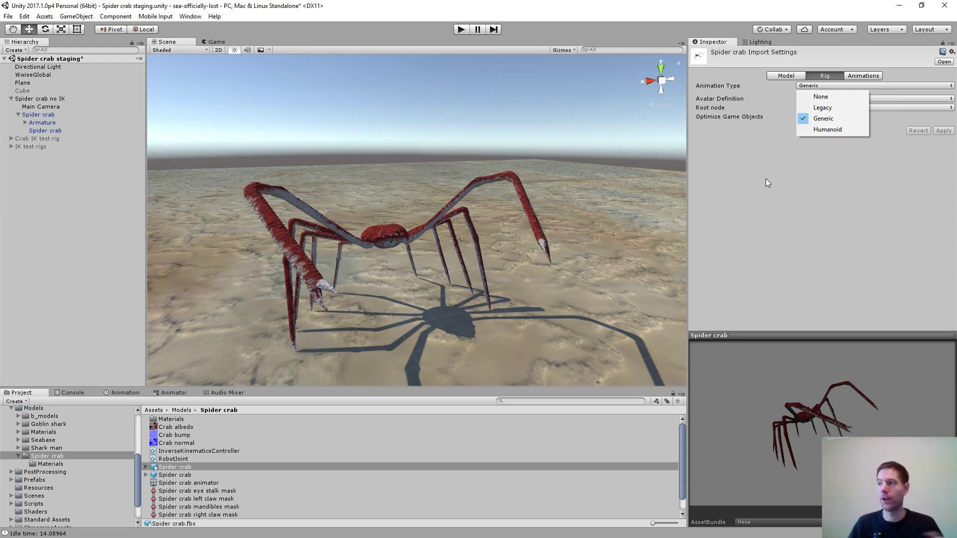
pyautogui.click(802, 192)
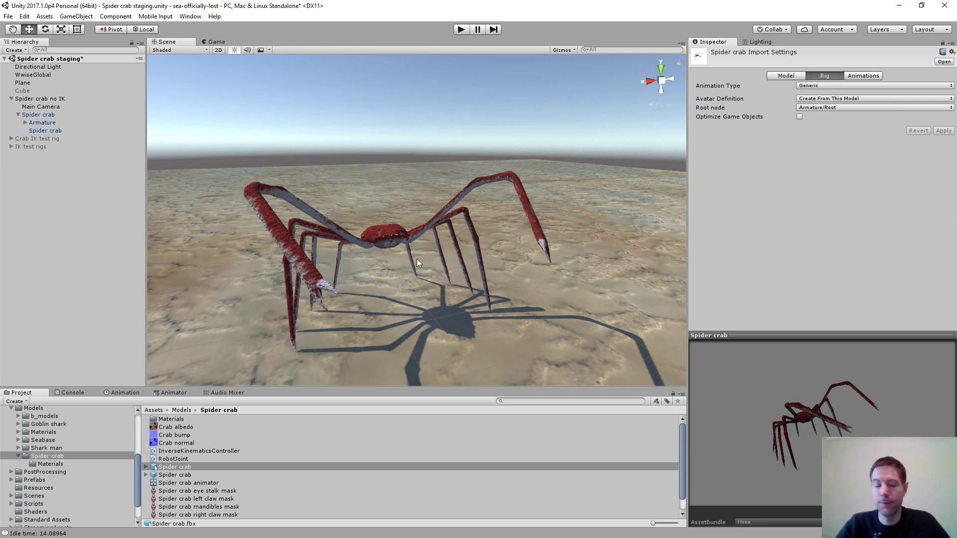
# Select the Spider crab in the scene and expand its full Armature hierarchy to examine the IK and pole target bones
pyautogui.moveTo(424, 270); pyautogui.dragTo(435, 247, button='middle')
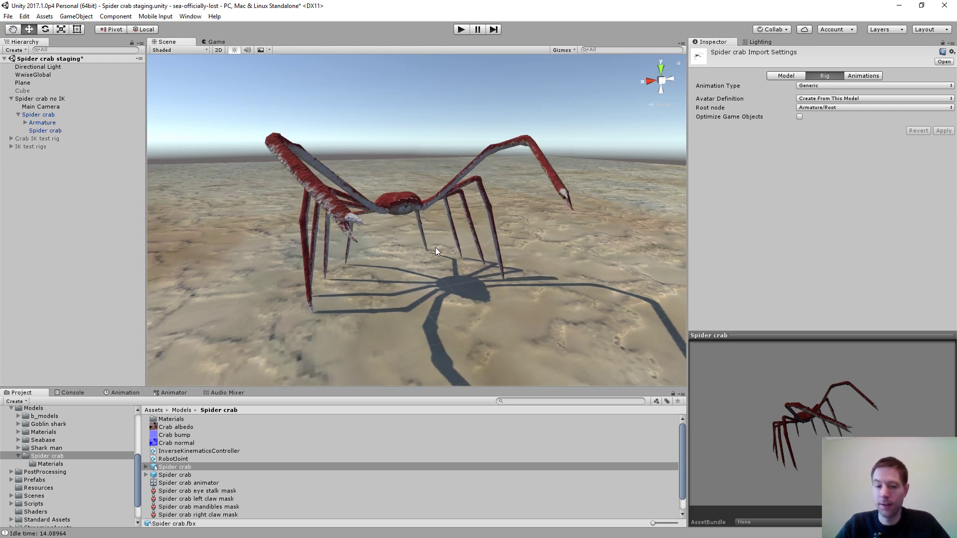
pyautogui.keyDown('alt'); pyautogui.moveTo(420, 226); pyautogui.dragTo(483, 234); pyautogui.keyUp('alt')
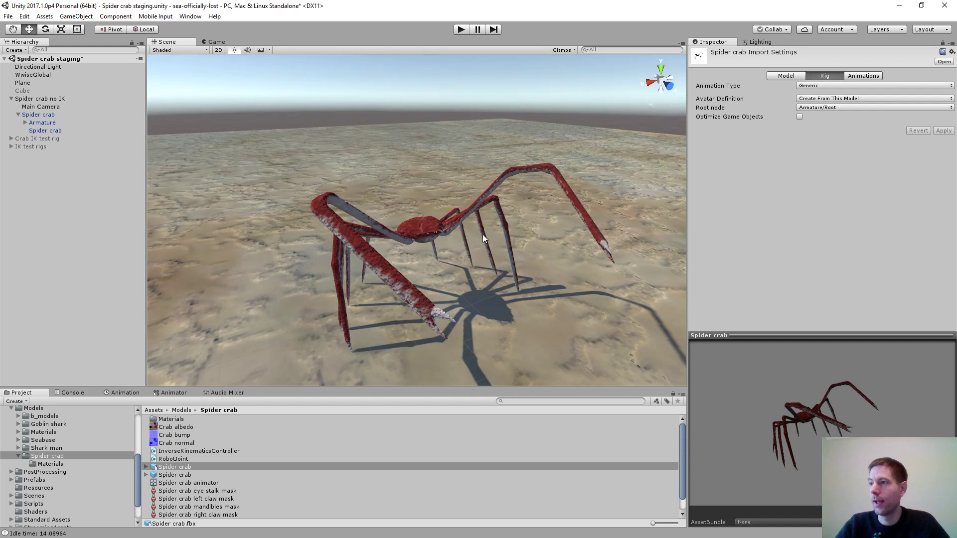
pyautogui.moveTo(483, 234); pyautogui.dragTo(474, 216, button='middle')
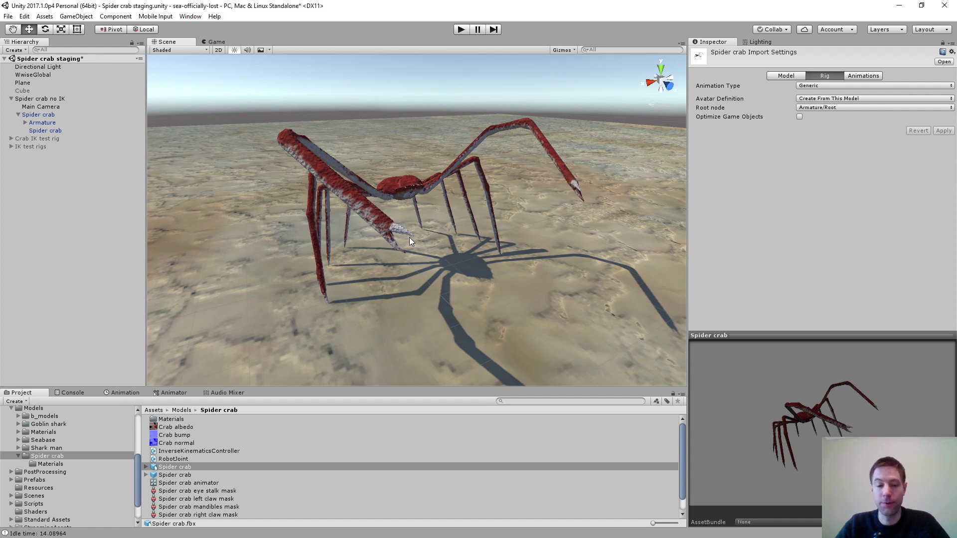
pyautogui.keyDown('alt'); pyautogui.moveTo(420, 242); pyautogui.dragTo(432, 238); pyautogui.keyUp('alt')
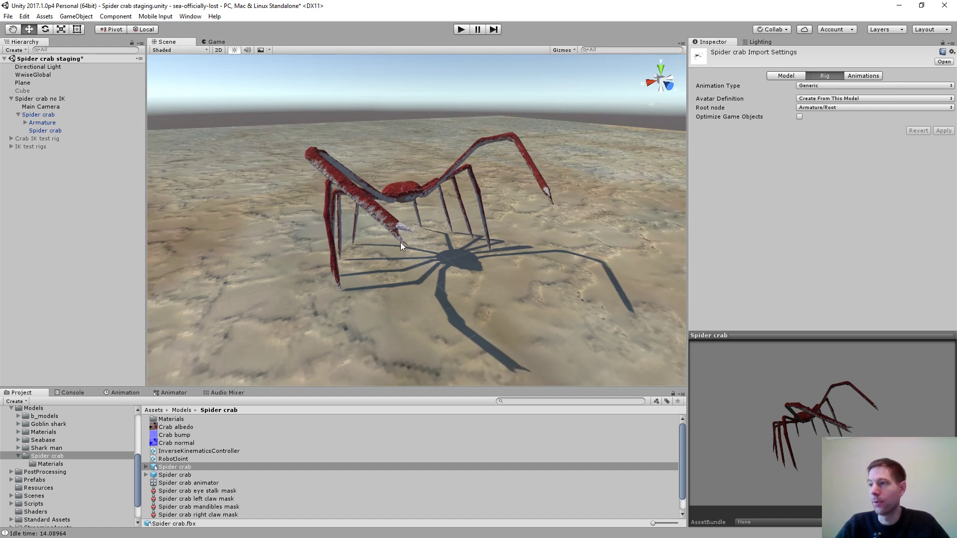
pyautogui.click(402, 190)
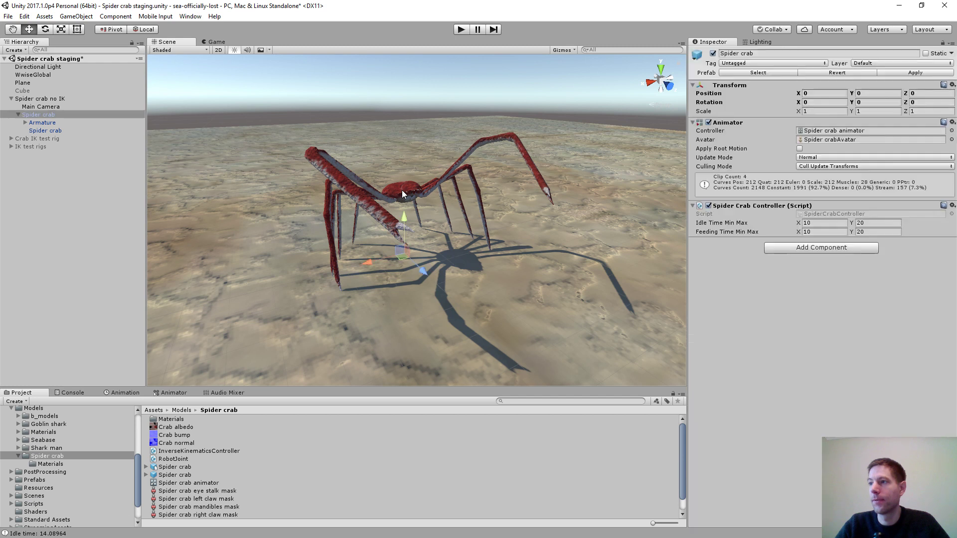
pyautogui.click(25, 122)
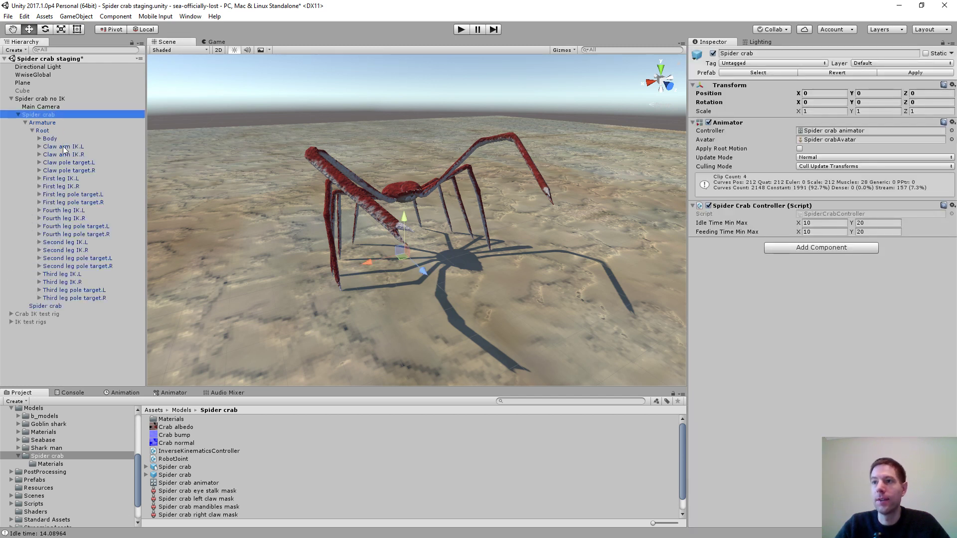
# Select Claw arm IK.L and Claw arm IK.R in turn to examine where the claw IK targets sit on the crab
pyautogui.click(64, 147)
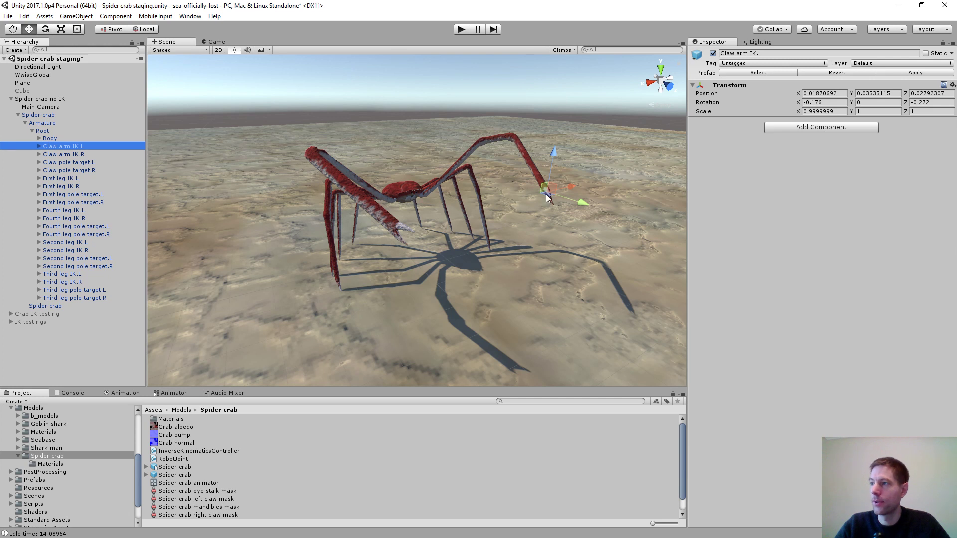
pyautogui.click(52, 157)
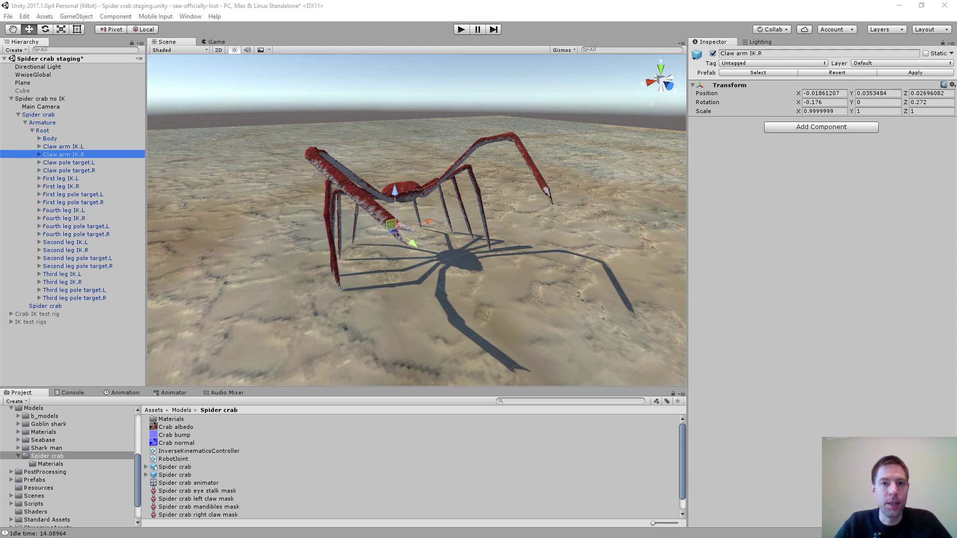
# Switch to the browser and examine the robotic arm demo and series list in the article An Introduction to Procedural Animations
pyautogui.moveTo(0, 295); pyautogui.dragTo(607, 0)
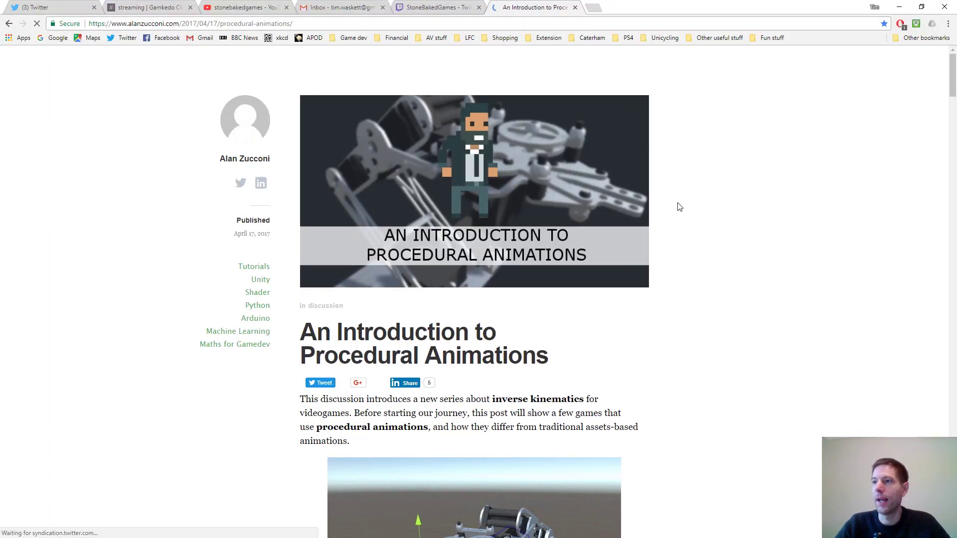
pyautogui.scroll(-2, 690, 207)
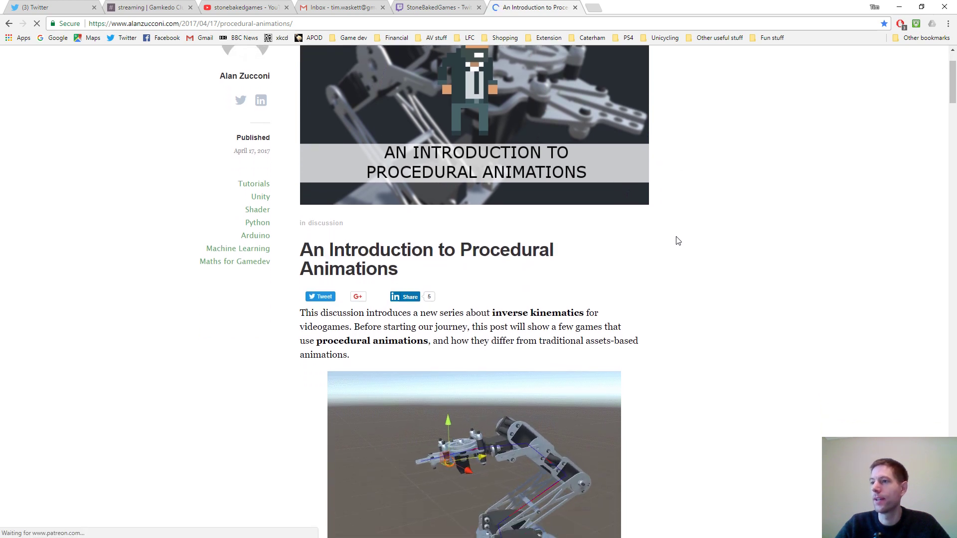
pyautogui.scroll(-2, 678, 241)
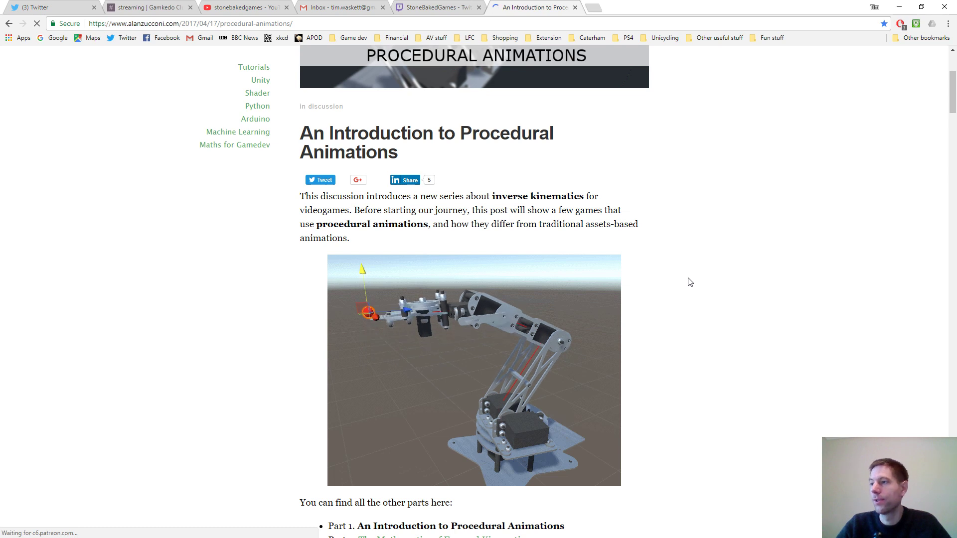
pyautogui.scroll(-1, 689, 280)
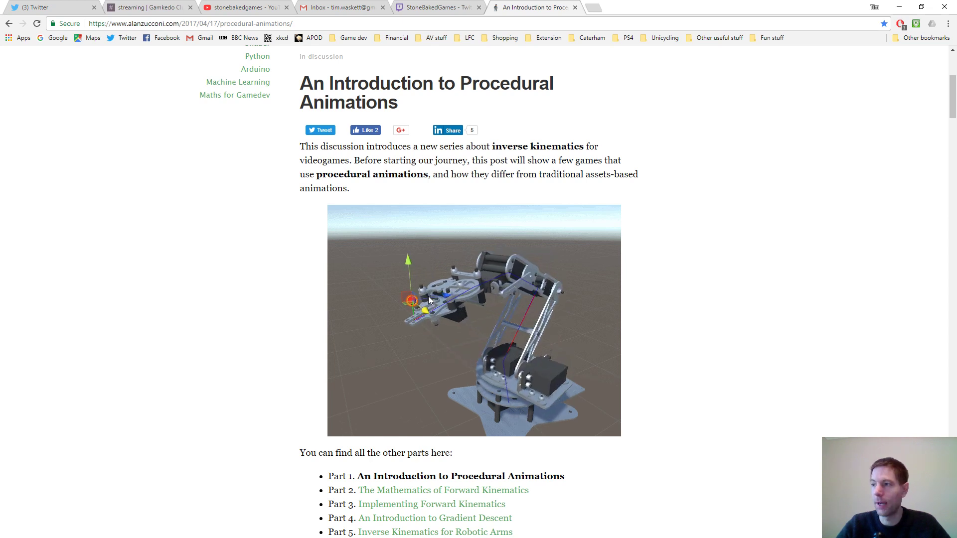
pyautogui.scroll(-1, 698, 307)
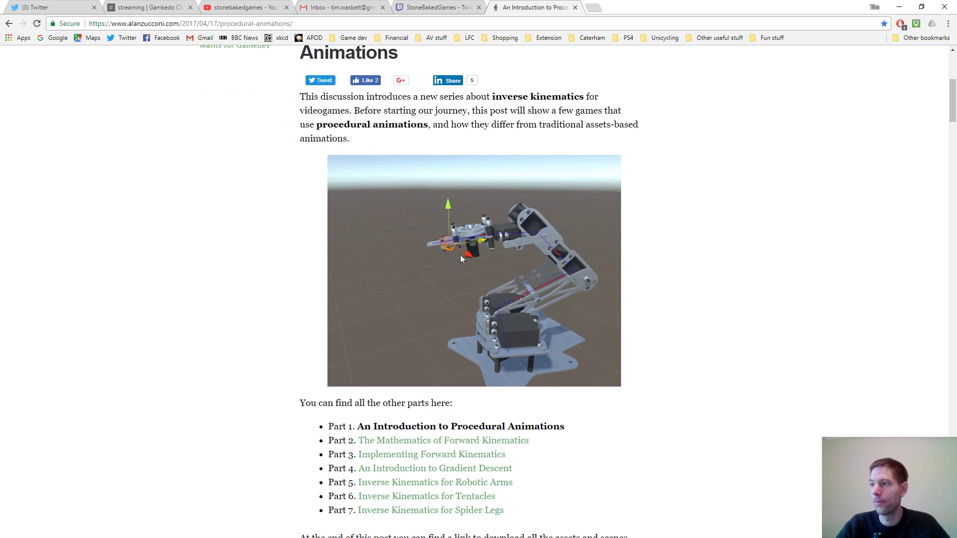
pyautogui.scroll(-4, 608, 291)
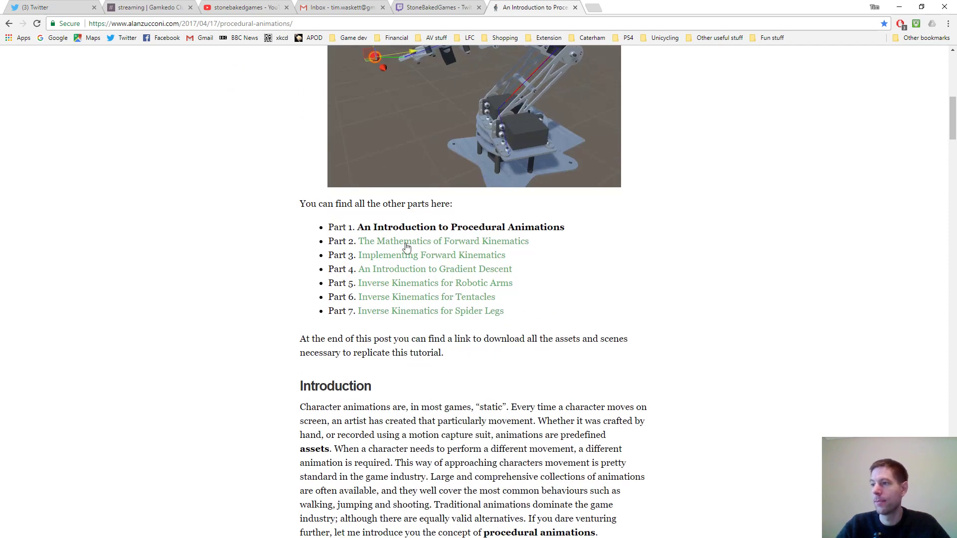
pyautogui.scroll(2, 553, 295)
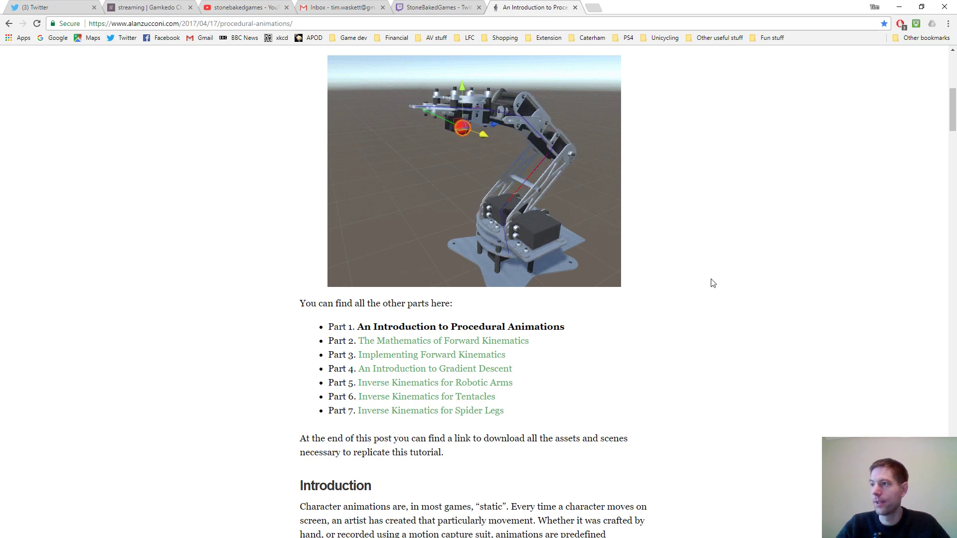
# Open the Part 5 article, Inverse Kinematics for Robotic Arms, and read through to its Implementation code listings
pyautogui.click(487, 385)
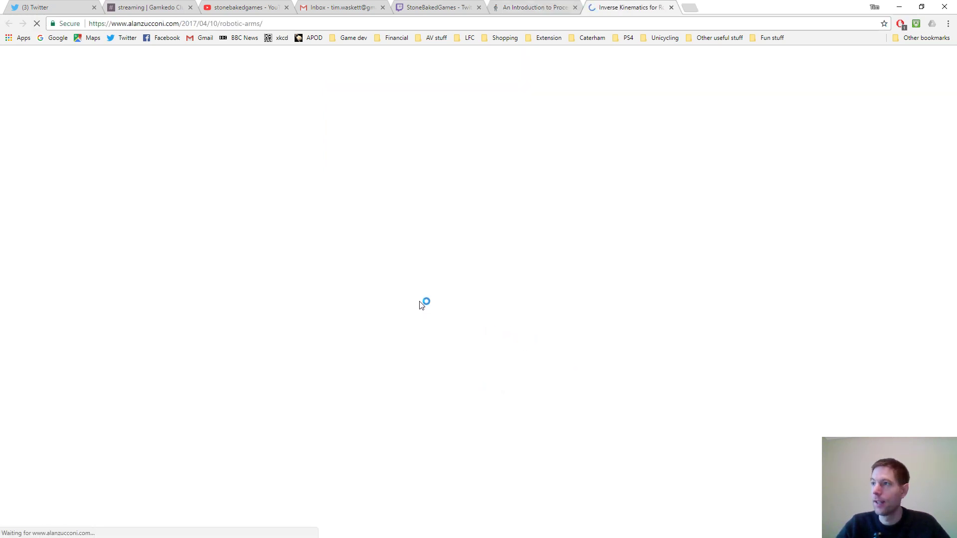
pyautogui.scroll(-5, 476, 310)
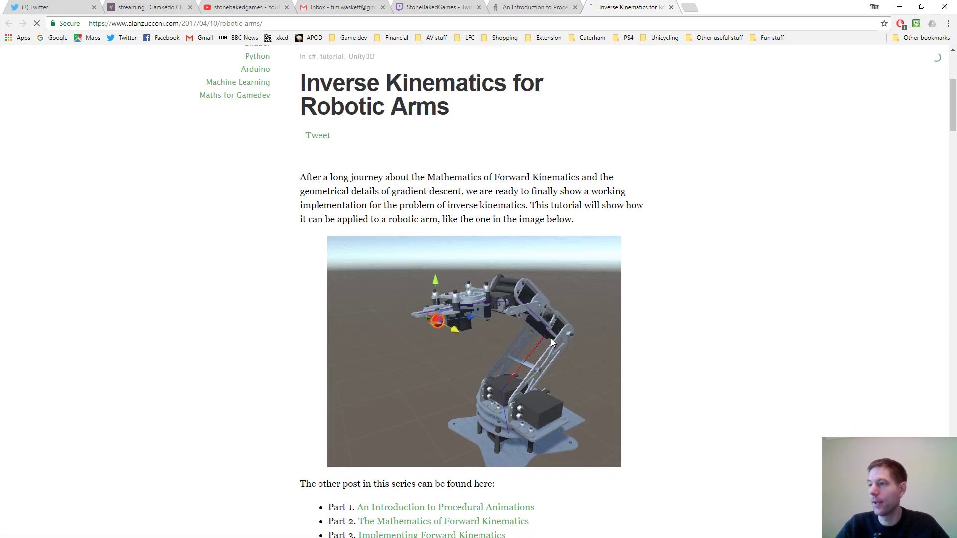
pyautogui.scroll(-4, 375, 410)
pyautogui.scroll(7, 645, 241)
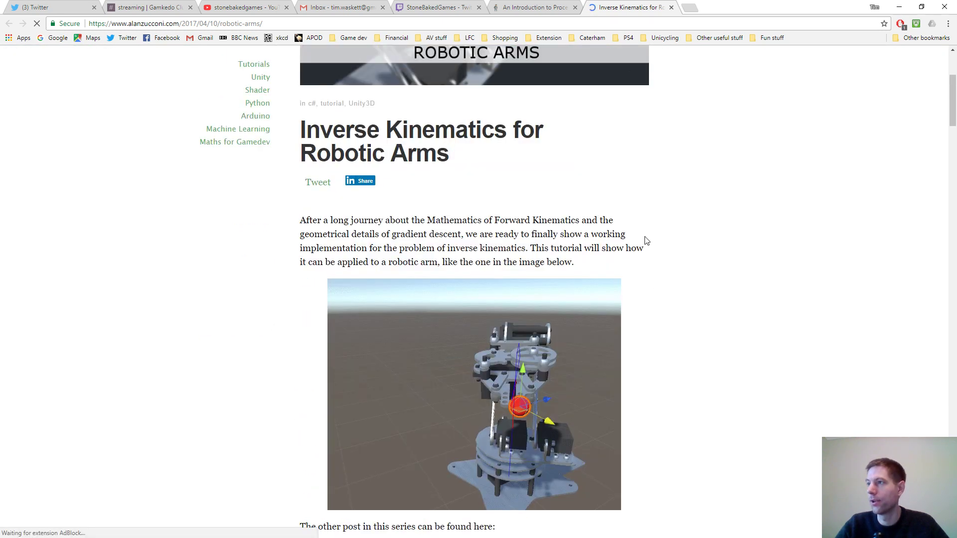
pyautogui.scroll(2, 676, 249)
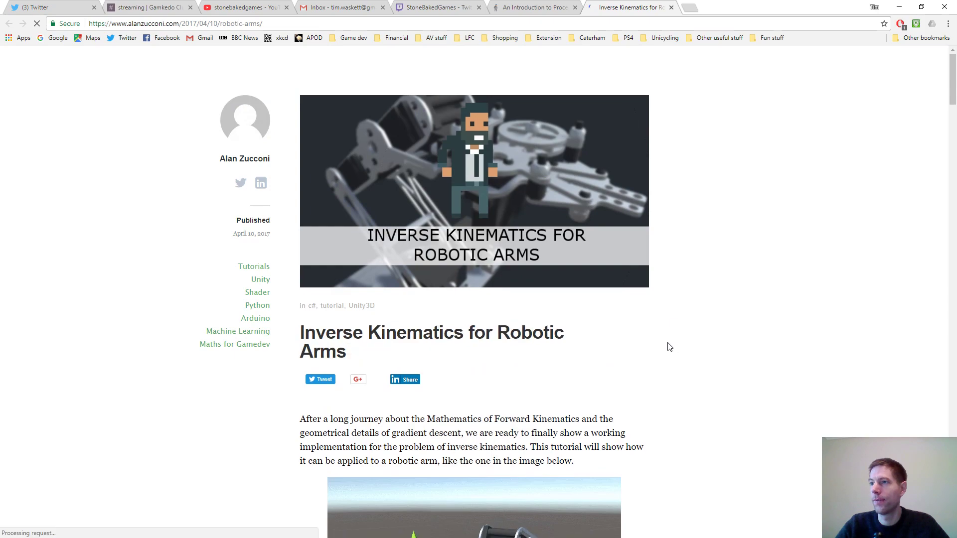
pyautogui.scroll(-4, 648, 344)
pyautogui.scroll(-15, 638, 341)
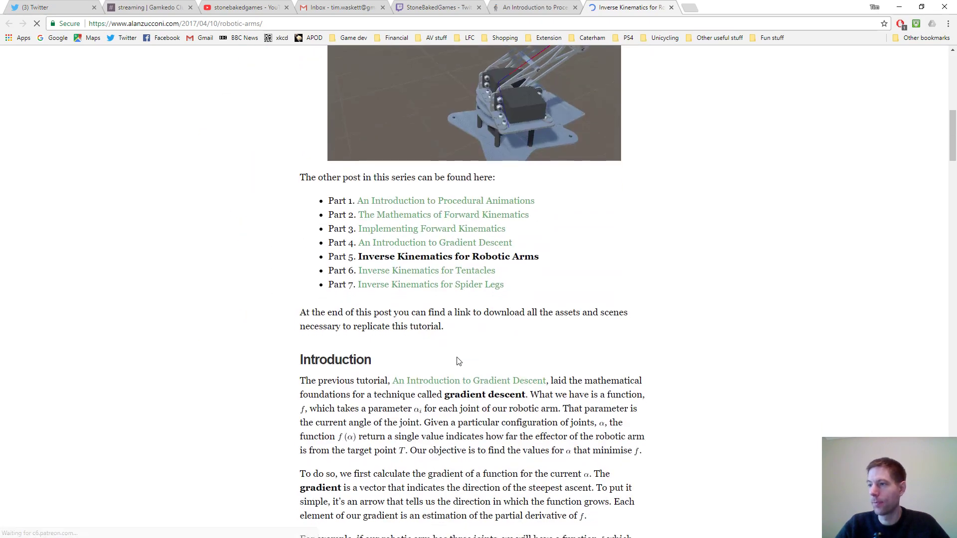
pyautogui.scroll(-6, 491, 351)
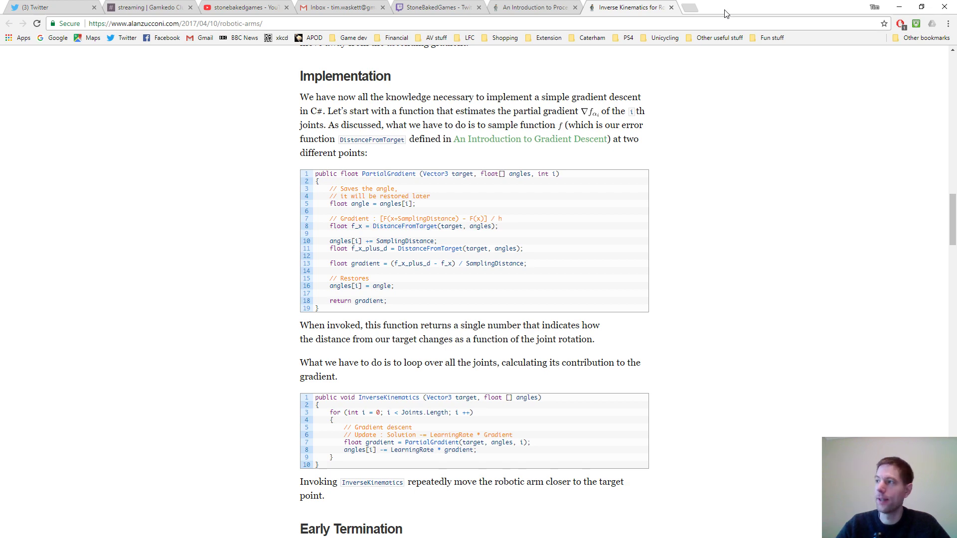
# Return to Unity and open the InverseKinematicsController script from the Spider crab folder in Visual Studio
pyautogui.moveTo(722, 10); pyautogui.dragTo(626, 201)
pyautogui.hotkey('alt', 'Tab')
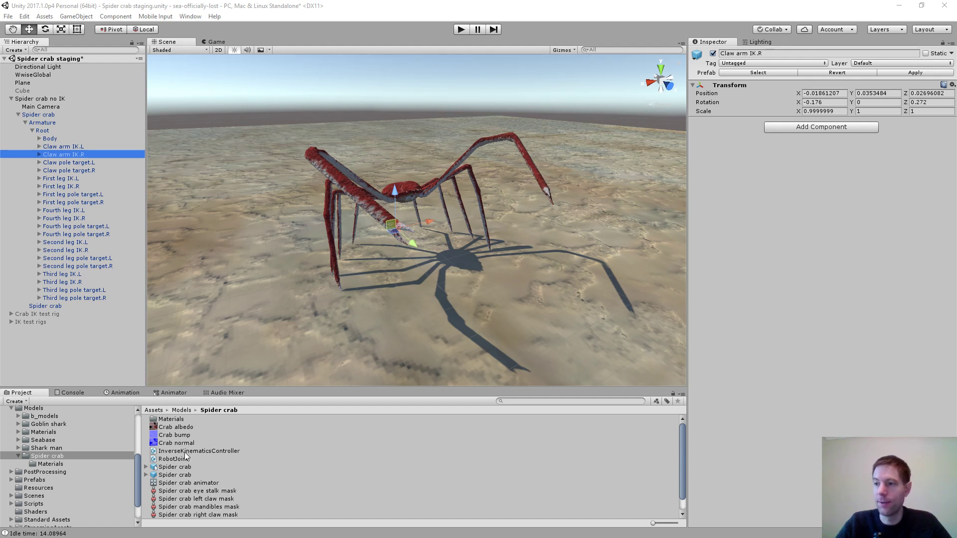
pyautogui.click(185, 451)
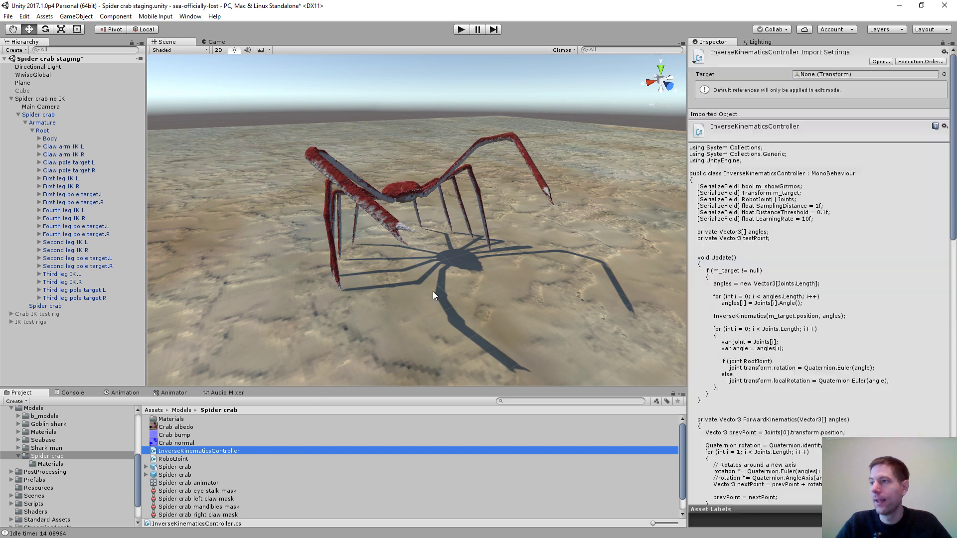
pyautogui.doubleClick(207, 450)
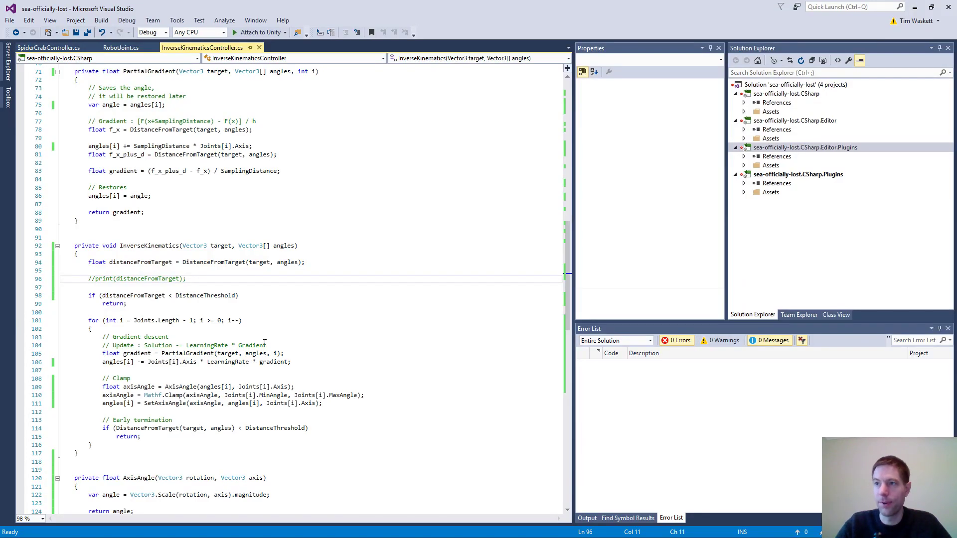
# Read through the InverseKinematicsController code, from its fields and Update method to the gradient descent, angle clamping and gizmo functions
pyautogui.scroll(20, 396, 304)
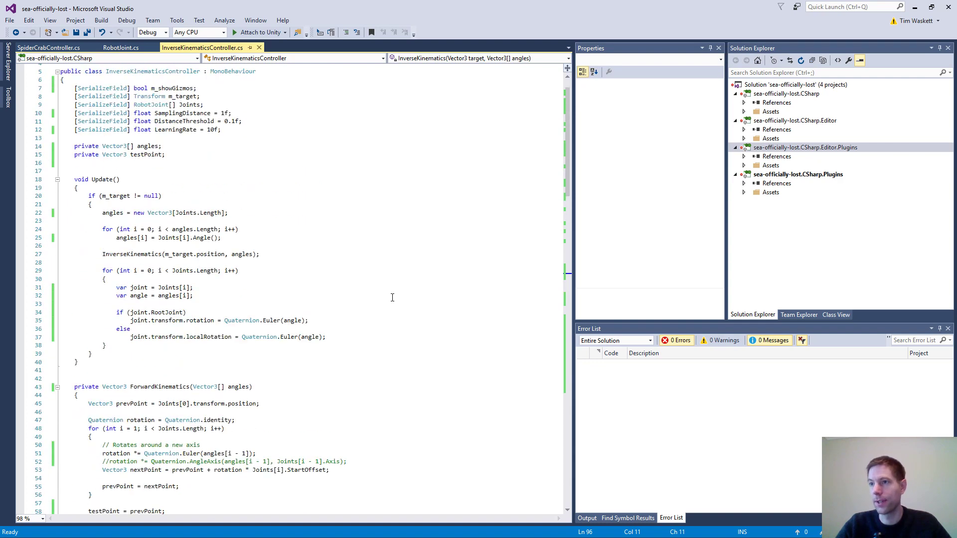
pyautogui.scroll(2, 393, 298)
pyautogui.scroll(-20, 393, 298)
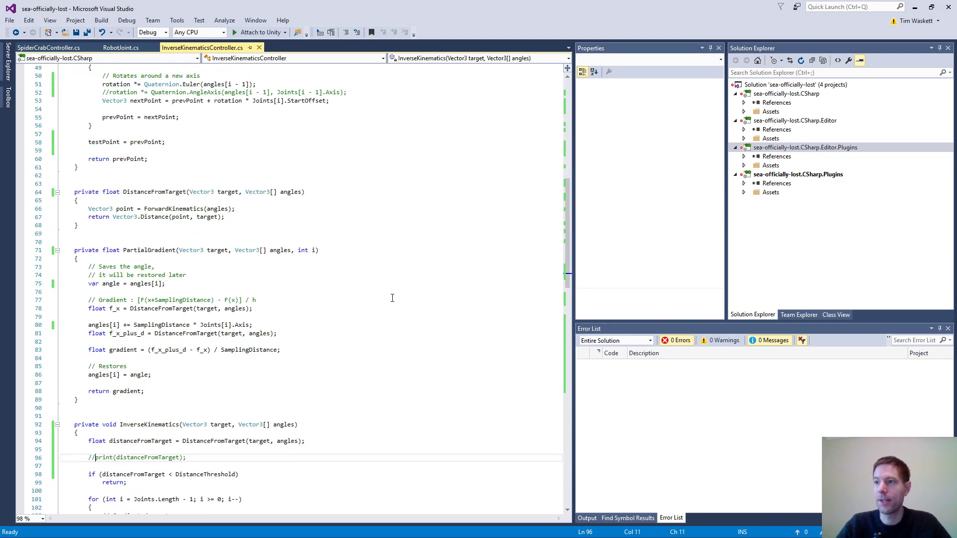
pyautogui.scroll(6, 278, 249)
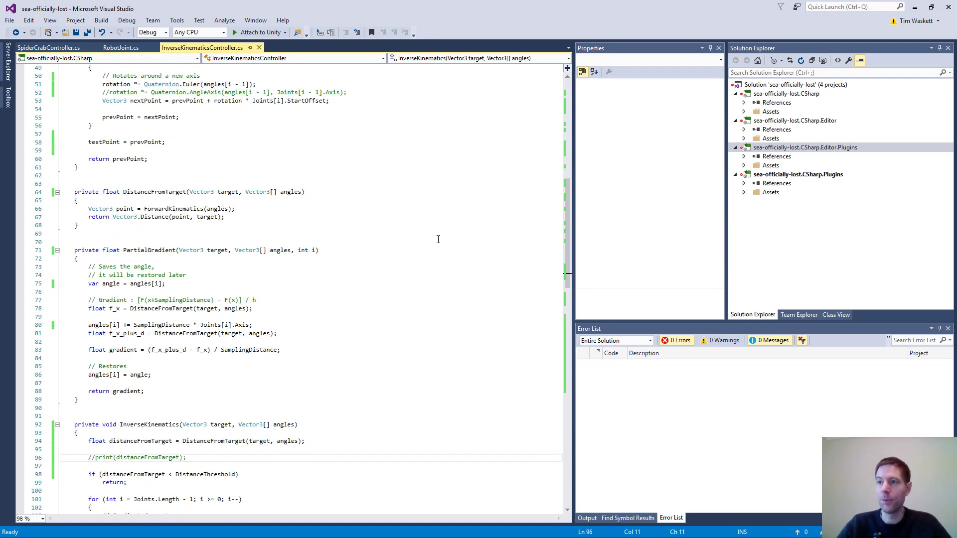
pyautogui.scroll(-5, 413, 289)
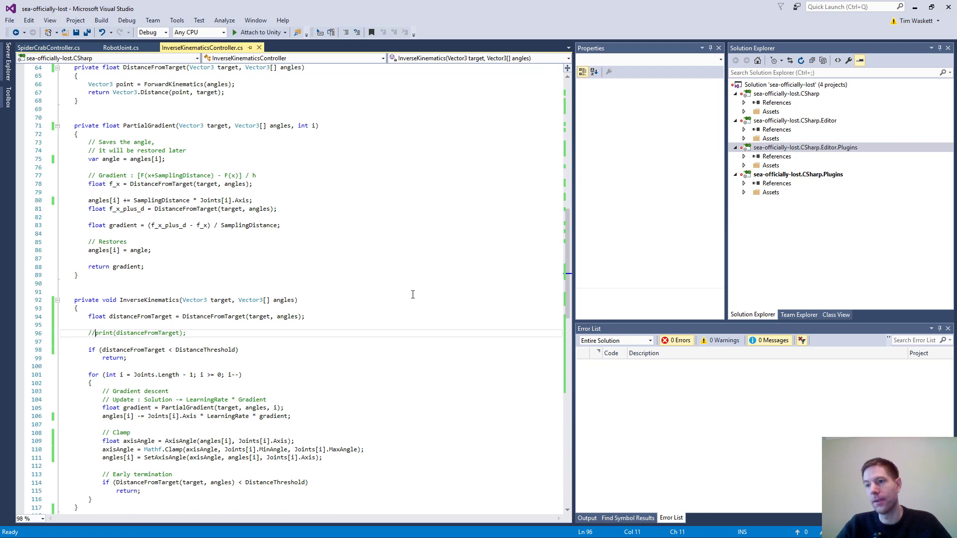
pyautogui.scroll(-16, 413, 297)
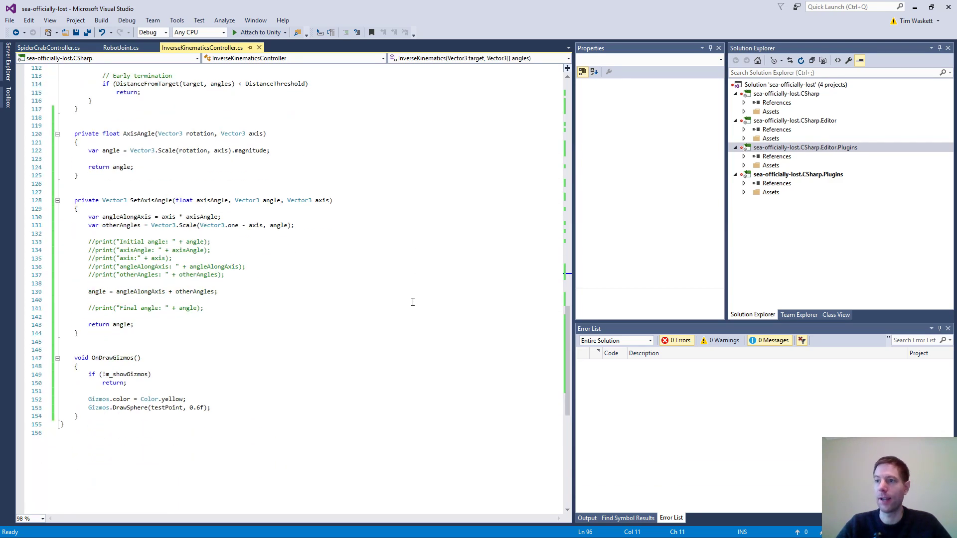
pyautogui.scroll(20, 413, 303)
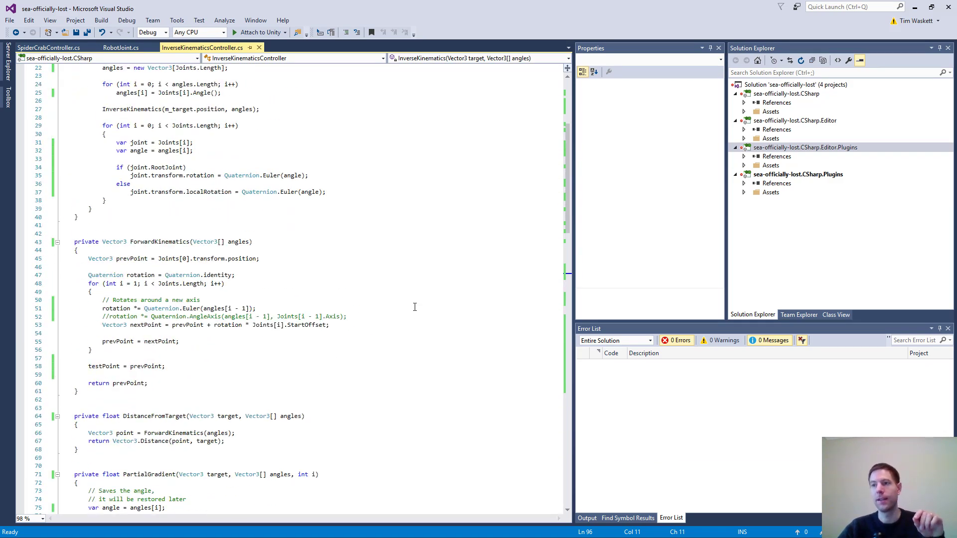
pyautogui.scroll(6, 414, 307)
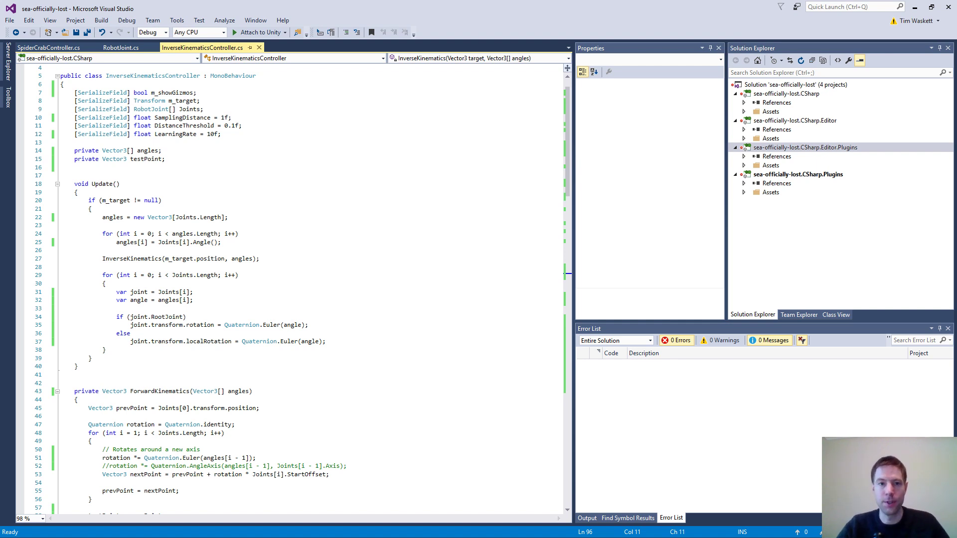
# Examine the RobotJoint script's axis, angle limits and start offset code, and return to the InverseKinematicsController script
pyautogui.hotkey('alt', 'Tab')
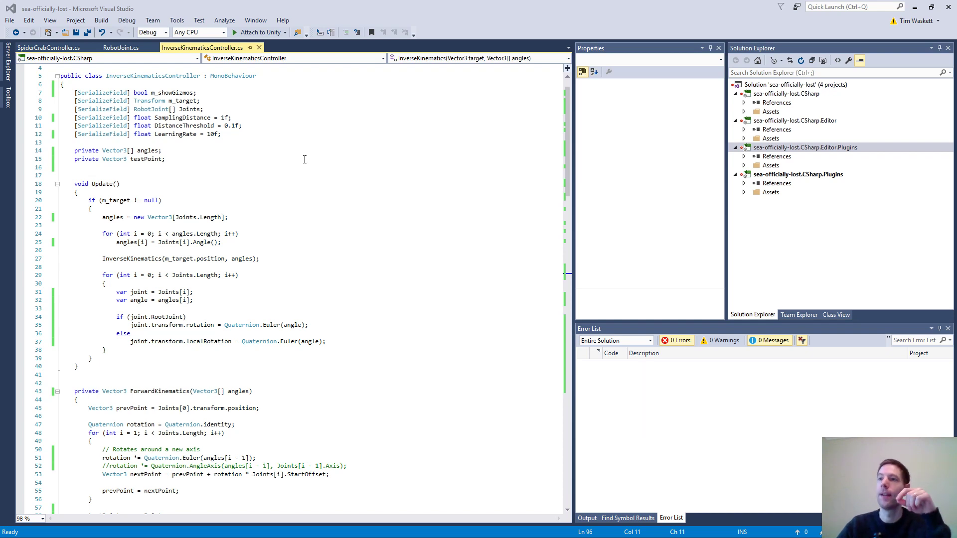
pyautogui.click(120, 47)
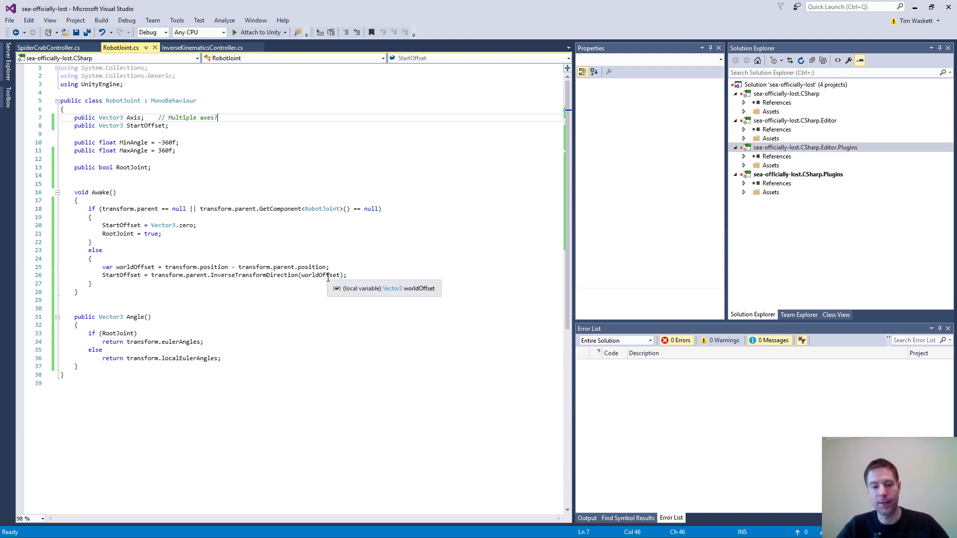
pyautogui.click(188, 47)
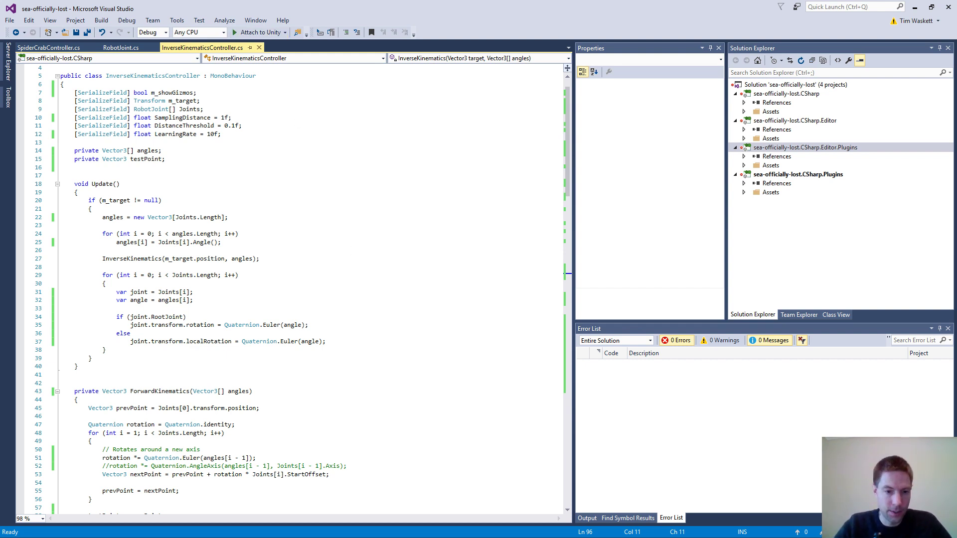
# Switch back to Unity, collapse the Spider crab no IK object and deactivate it in the scene
pyautogui.hotkey('alt', 'Tab')
pyautogui.keyDown('alt'); pyautogui.moveTo(440, 189); pyautogui.dragTo(157, 139); pyautogui.keyUp('alt')
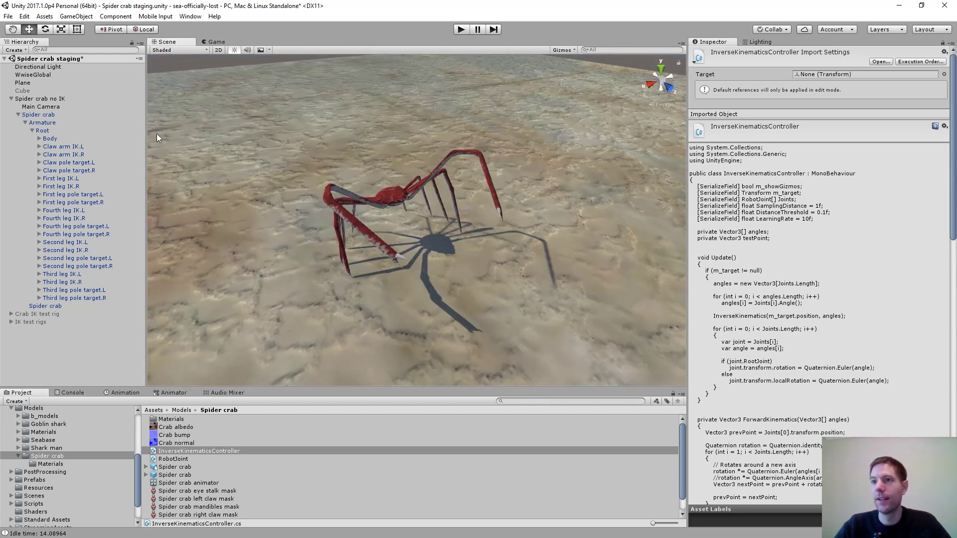
pyautogui.click(11, 99)
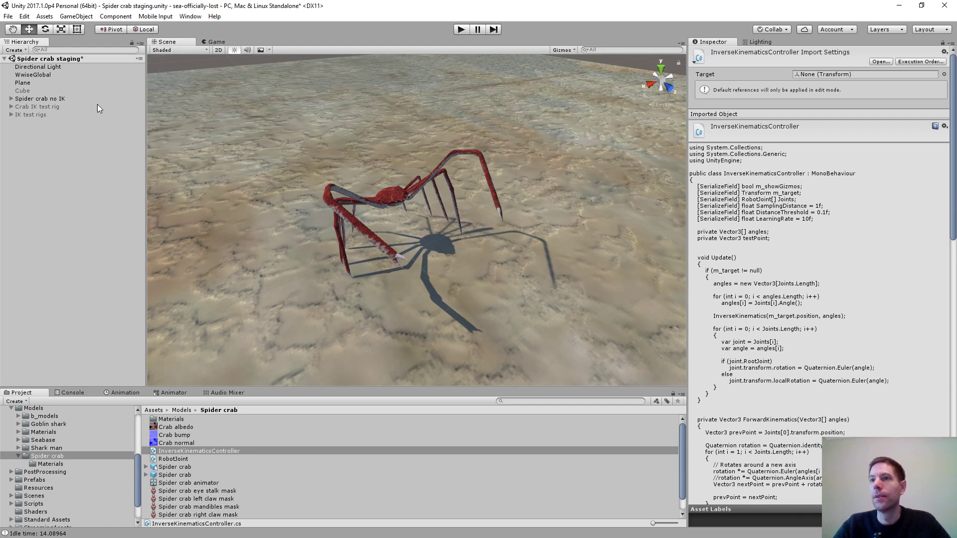
pyautogui.click(53, 99)
pyautogui.click(713, 53)
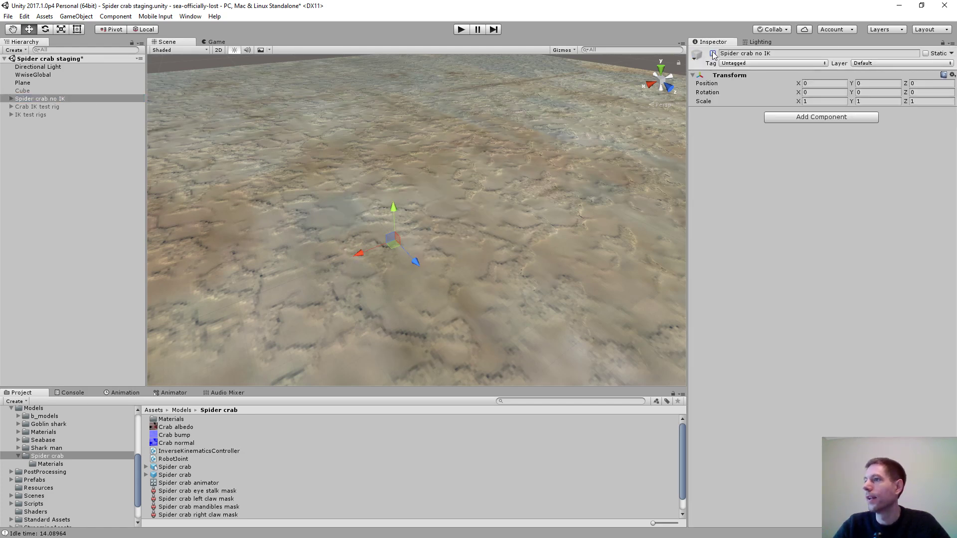
# Activate the Crab IK test rig and expand it to list its child objects, leaving Spider crab with robot joints collapsed
pyautogui.click(35, 107)
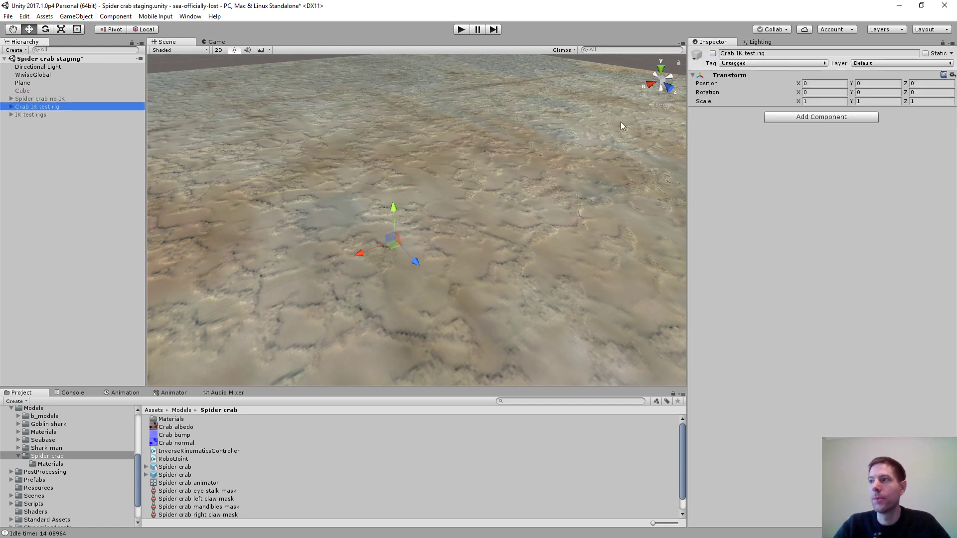
pyautogui.click(713, 53)
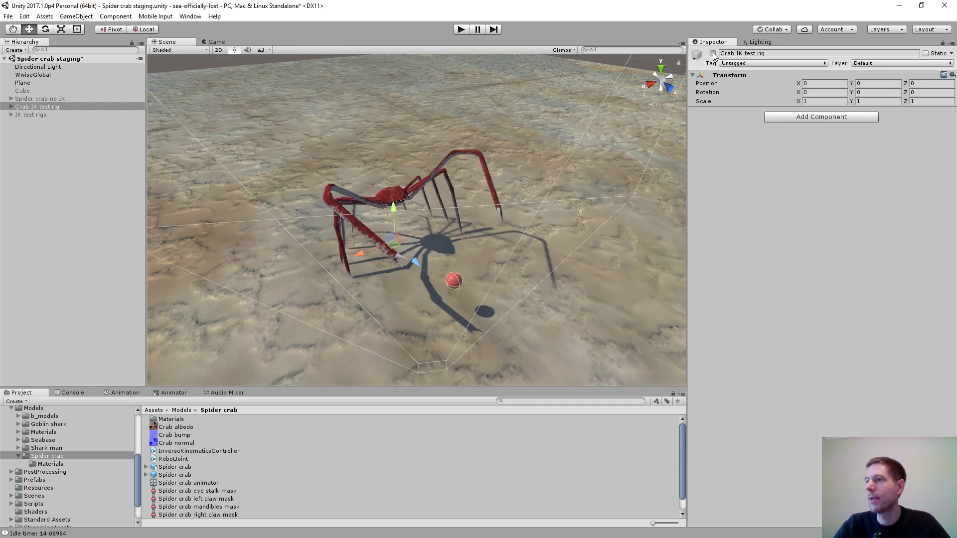
pyautogui.click(11, 107)
pyautogui.click(18, 123)
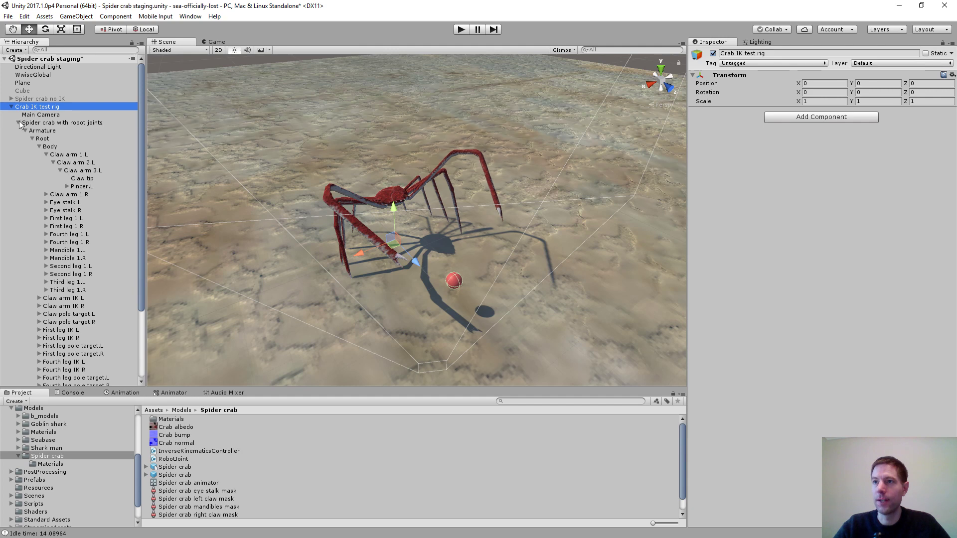
pyautogui.click(18, 123)
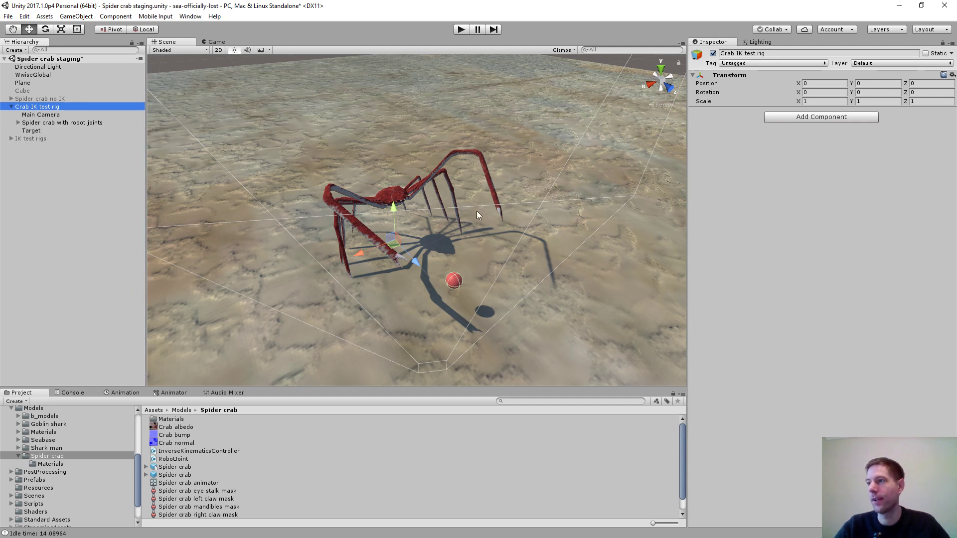
# Run the scene in play mode and return to the Scene view with the viewport widened
pyautogui.click(460, 29)
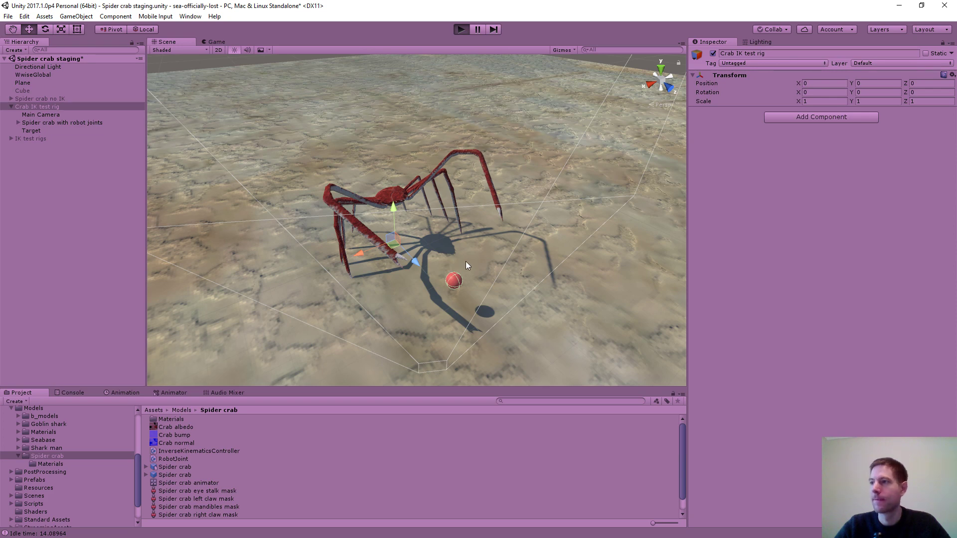
pyautogui.hotkey('ctrl', 'p')
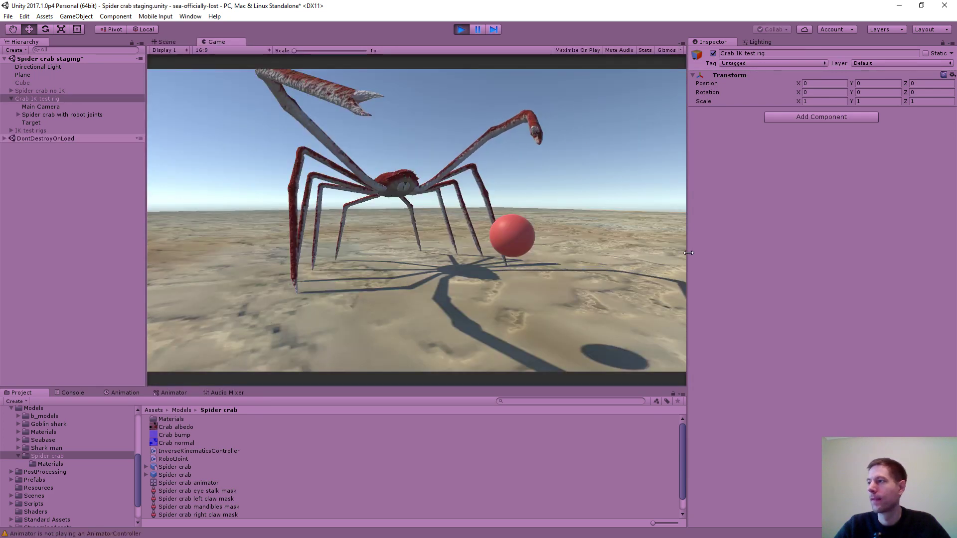
pyautogui.moveTo(706, 252); pyautogui.dragTo(755, 253)
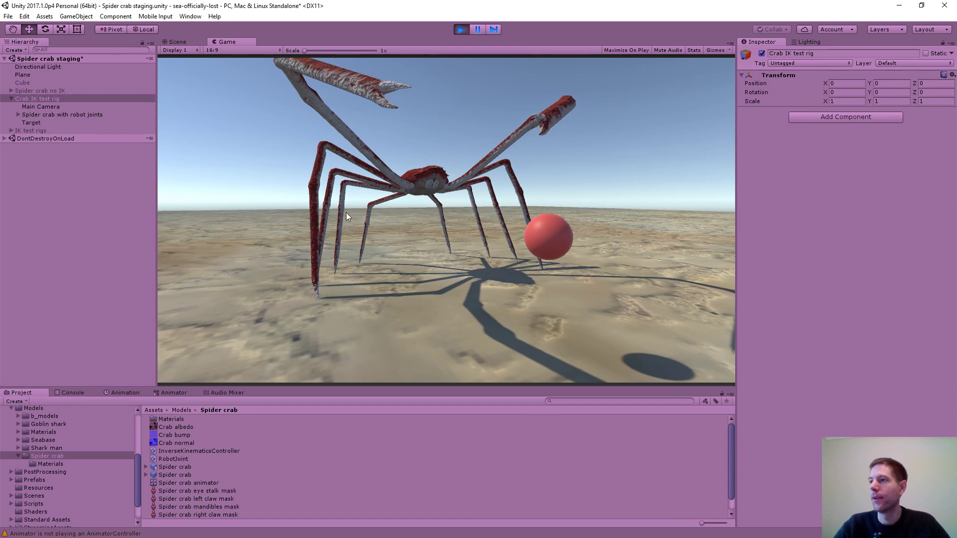
pyautogui.click(177, 41)
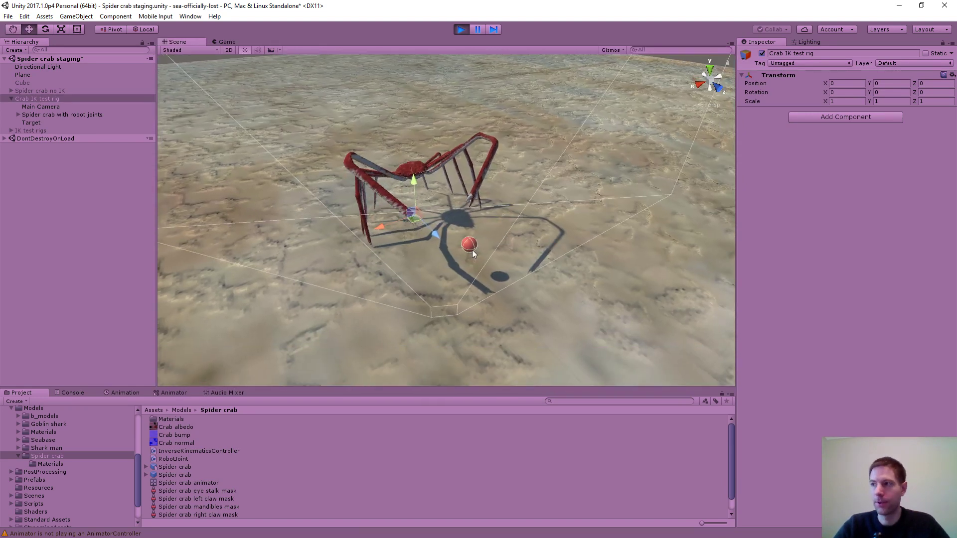
# Select the Target sphere and move it towards the crab's body, to about X 0.13, Y 2.41, Z 2.31, to test the claw arm's tracking
pyautogui.click(469, 245)
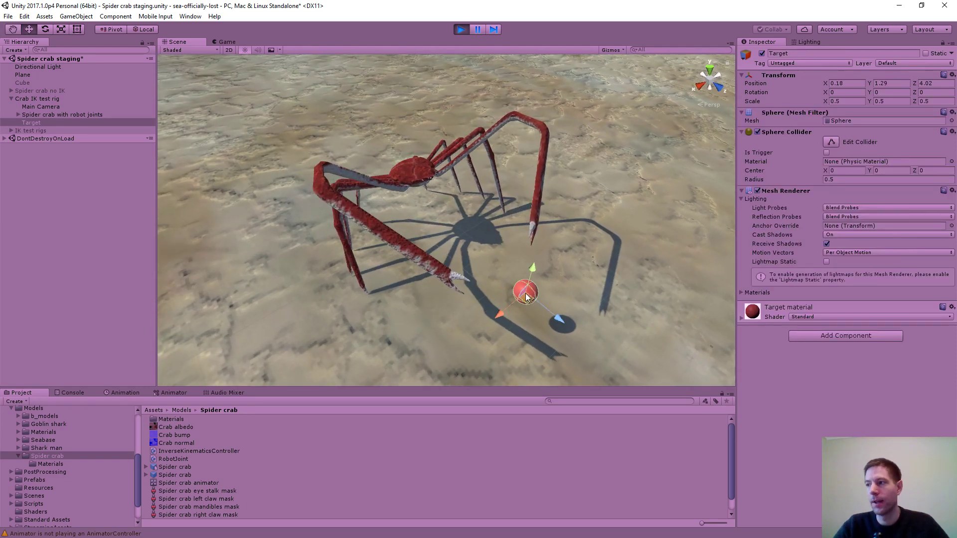
pyautogui.moveTo(526, 292); pyautogui.dragTo(490, 234)
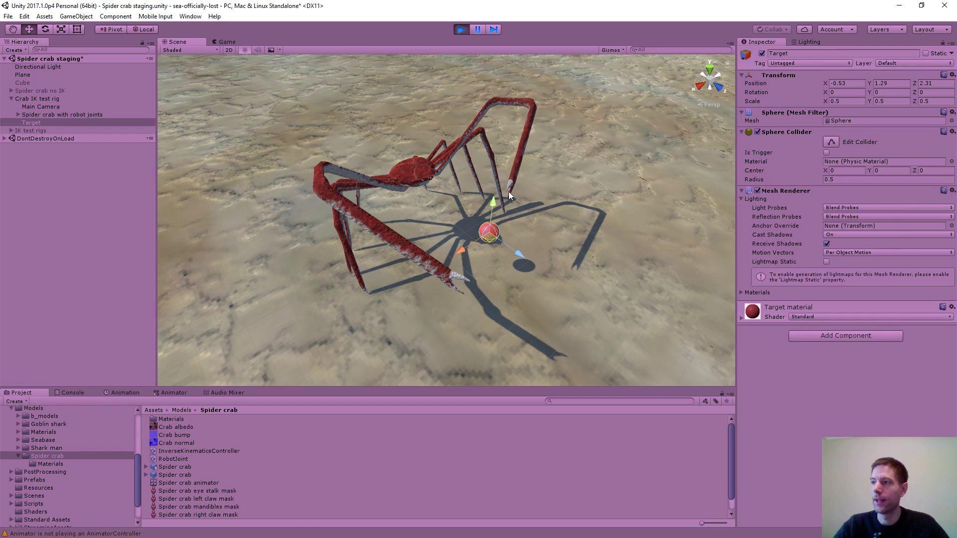
pyautogui.moveTo(494, 238); pyautogui.dragTo(488, 162)
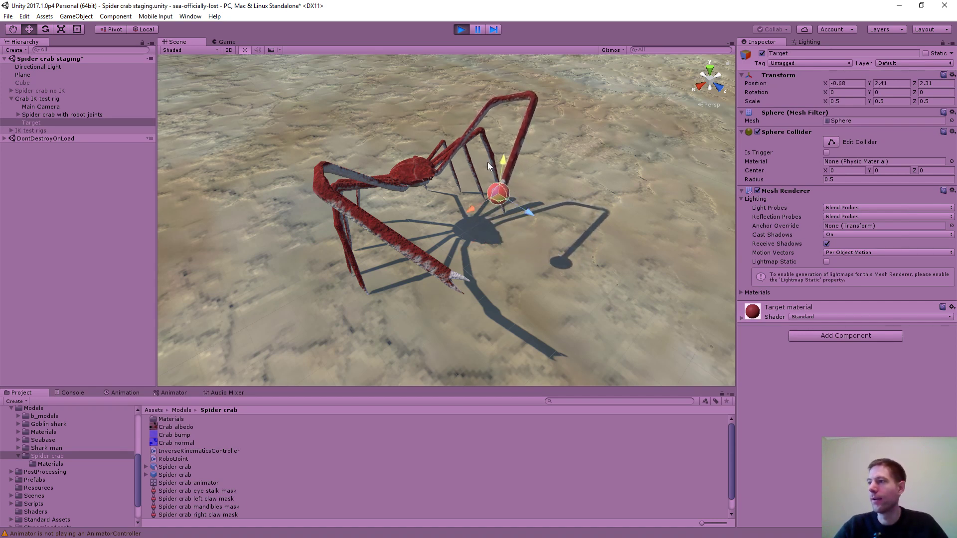
pyautogui.moveTo(477, 211); pyautogui.dragTo(503, 203)
pyautogui.hotkey('ctrl', 'z')
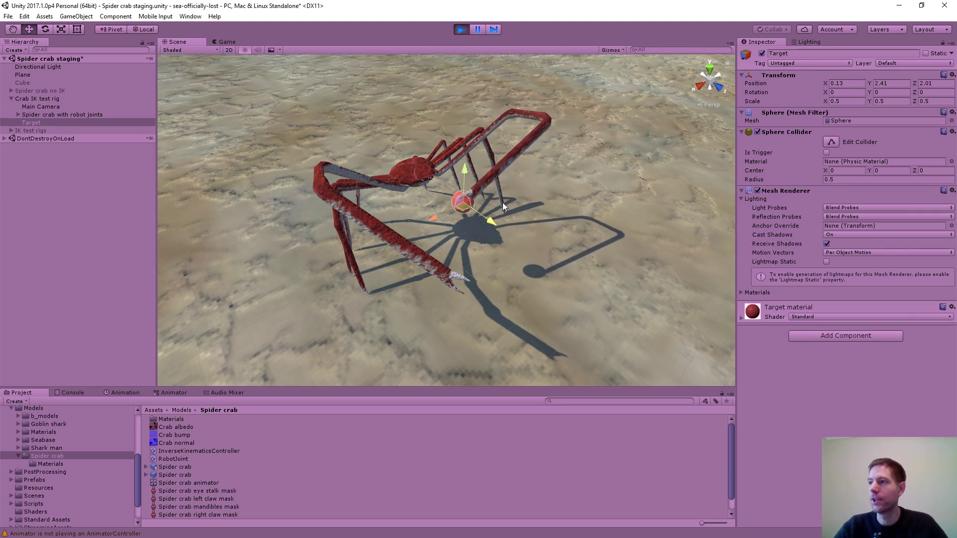
pyautogui.moveTo(502, 203)
pyautogui.mouseDown()
pyautogui.moveTo(564, 238)
pyautogui.moveTo(516, 203)
pyautogui.mouseUp()
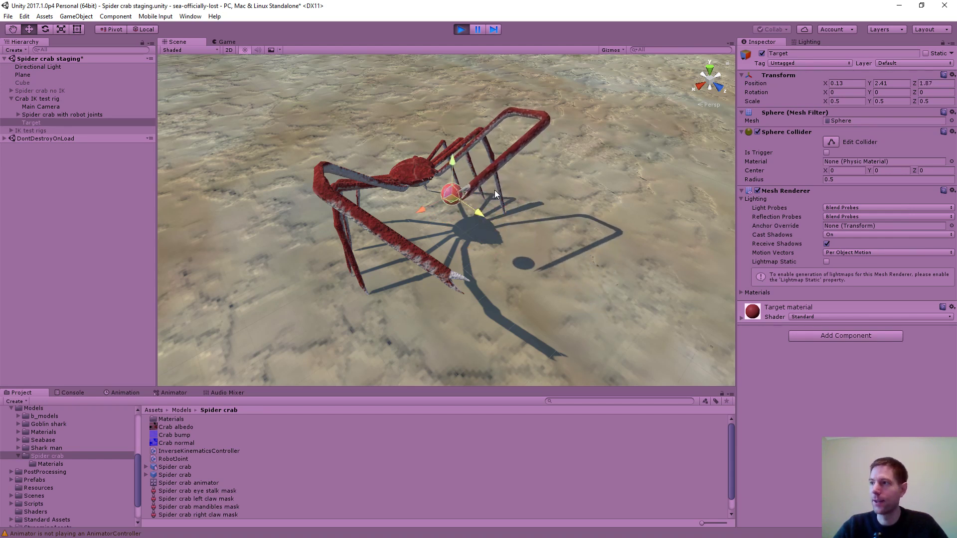
# Inspect the claw arm reaching for the Target sphere up close and from different angles
pyautogui.scroll(5, 507, 212)
pyautogui.moveTo(503, 217); pyautogui.dragTo(498, 218, button='middle')
pyautogui.keyDown('alt'); pyautogui.moveTo(537, 243); pyautogui.dragTo(355, 168); pyautogui.keyUp('alt')
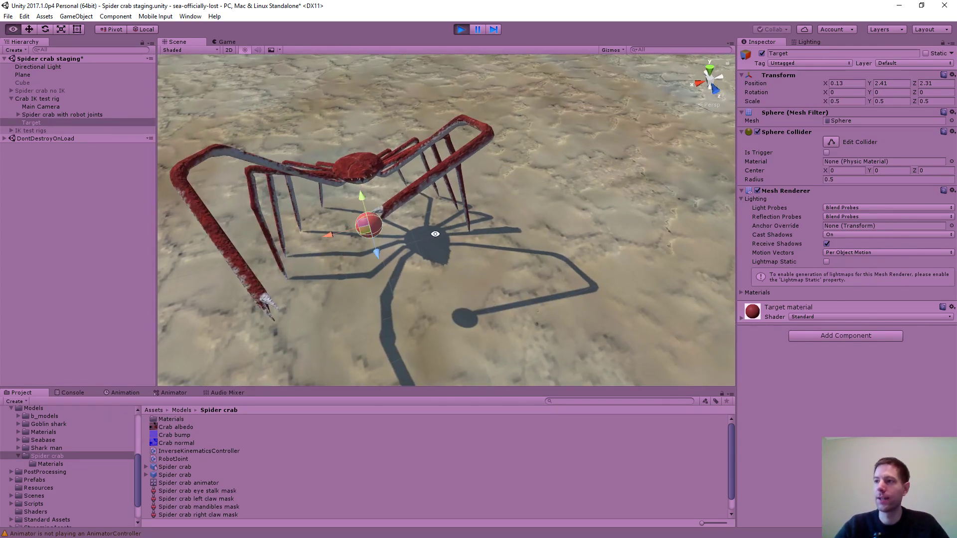
pyautogui.click(358, 183)
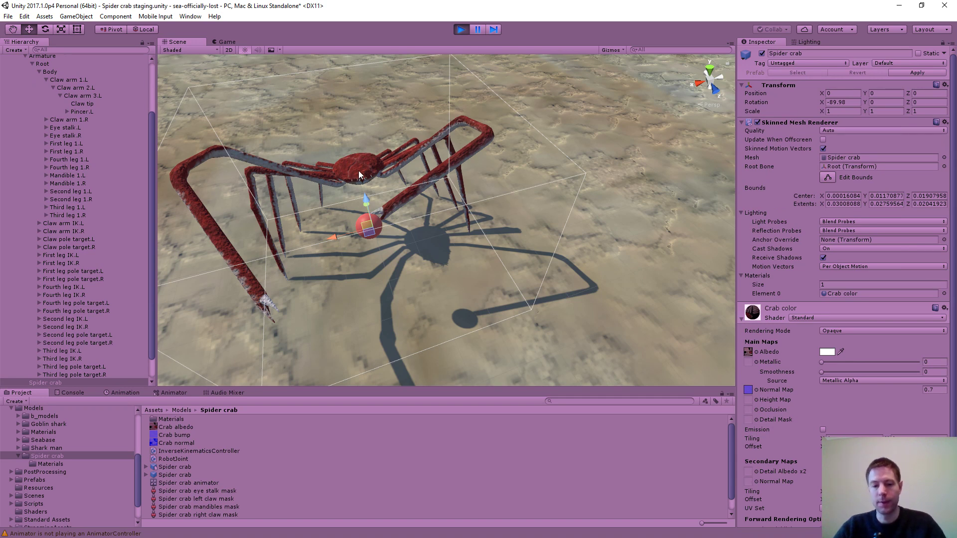
pyautogui.scroll(-5, 358, 170)
pyautogui.scroll(6, 461, 200)
pyautogui.scroll(3, 474, 229)
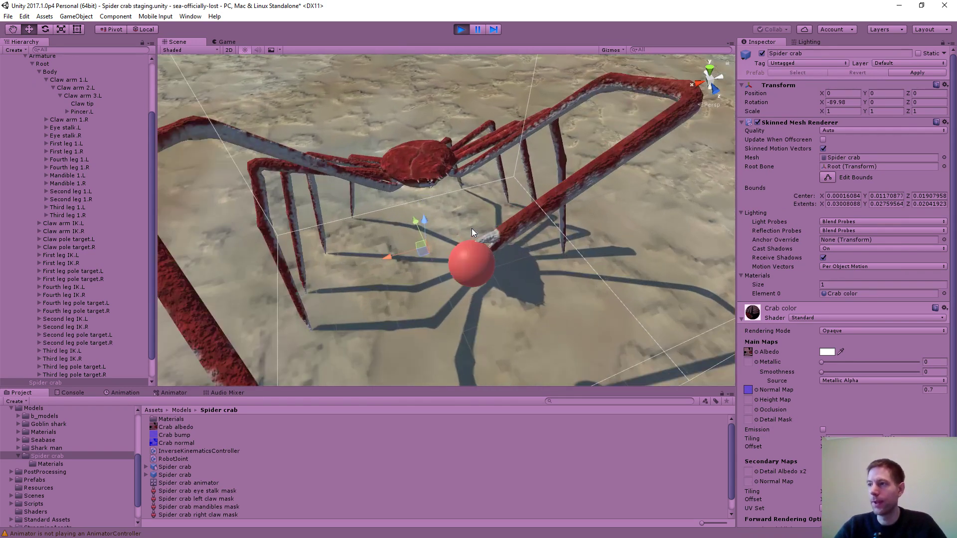
pyautogui.keyDown('alt'); pyautogui.moveTo(471, 228); pyautogui.dragTo(492, 239); pyautogui.keyUp('alt')
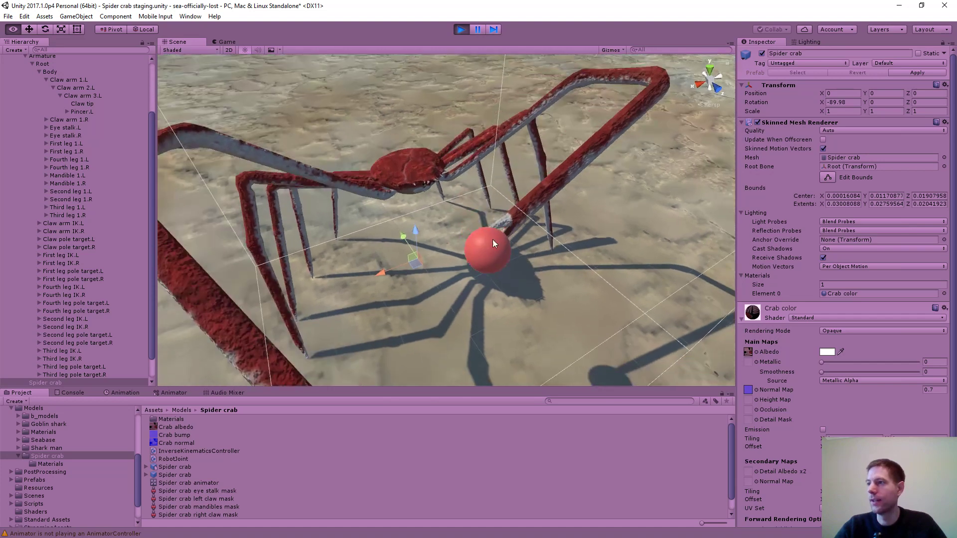
# Move the Target sphere to the crab's mouth, at about X -0.128, Y 1.878, Z 0.525, and examine the folded claw arm from several angles
pyautogui.click(499, 259)
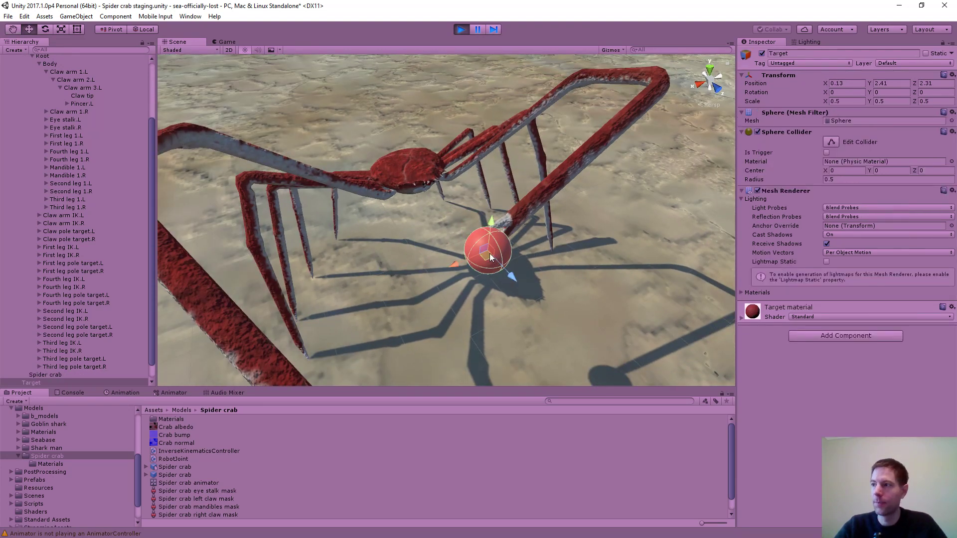
pyautogui.moveTo(510, 277); pyautogui.dragTo(354, 232)
pyautogui.scroll(5, 434, 208)
pyautogui.keyDown('alt'); pyautogui.moveTo(454, 268); pyautogui.dragTo(324, 249); pyautogui.keyUp('alt')
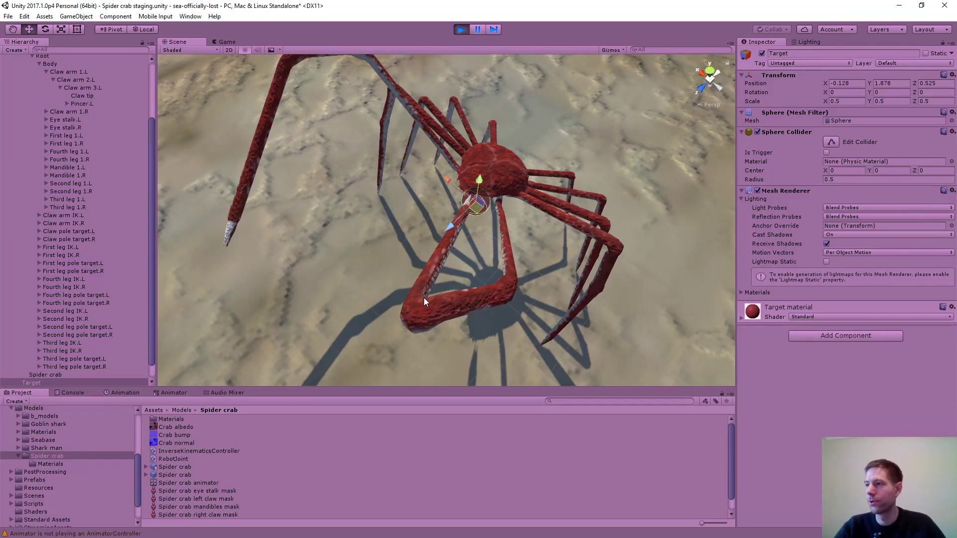
pyautogui.keyDown('alt'); pyautogui.moveTo(495, 297); pyautogui.dragTo(346, 196); pyautogui.keyUp('alt')
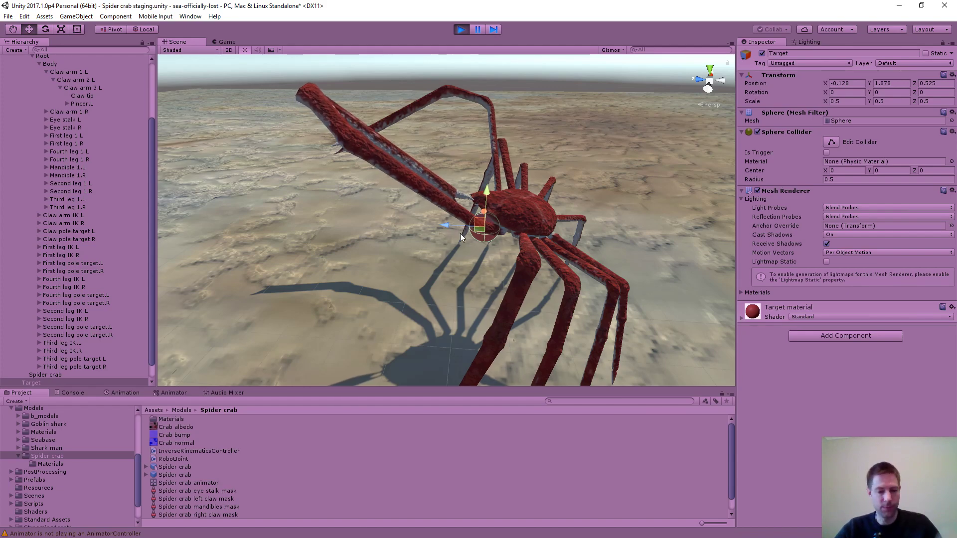
pyautogui.keyDown('alt'); pyautogui.moveTo(460, 234); pyautogui.dragTo(657, 384); pyautogui.keyUp('alt')
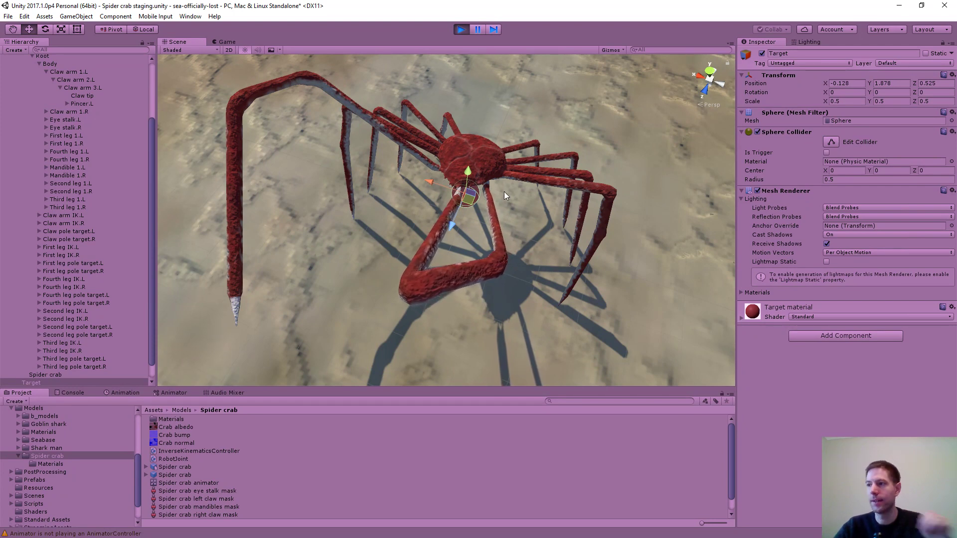
pyautogui.scroll(-2, 451, 224)
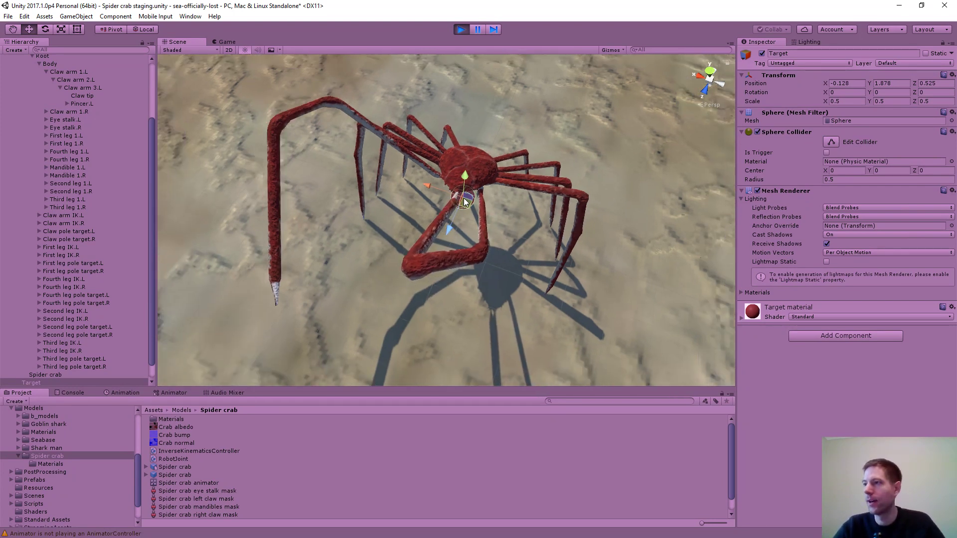
# Move the Target sphere forward and down to the ground, to about X -0.128, Y 0.11, Z 3.86, and check the claw arm's response
pyautogui.moveTo(448, 228); pyautogui.dragTo(397, 269)
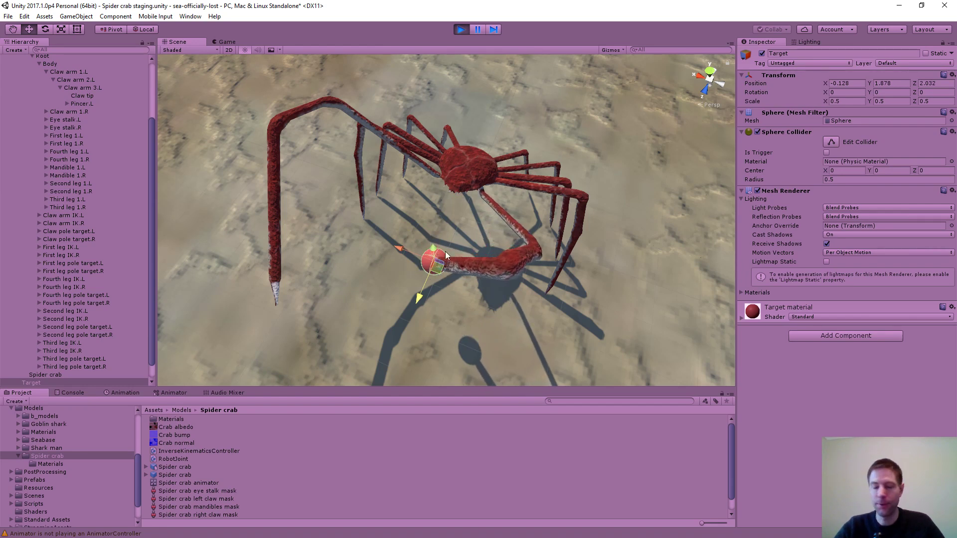
pyautogui.moveTo(422, 291); pyautogui.dragTo(349, 303)
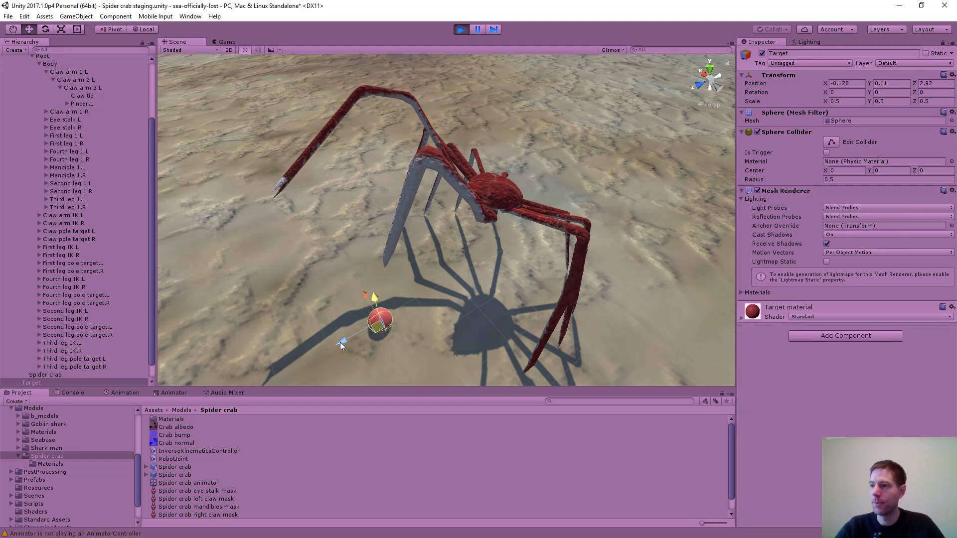
pyautogui.moveTo(340, 343); pyautogui.dragTo(257, 377)
pyautogui.keyDown('alt'); pyautogui.moveTo(377, 273); pyautogui.dragTo(486, 167); pyautogui.keyUp('alt')
pyautogui.scroll(5, 497, 185)
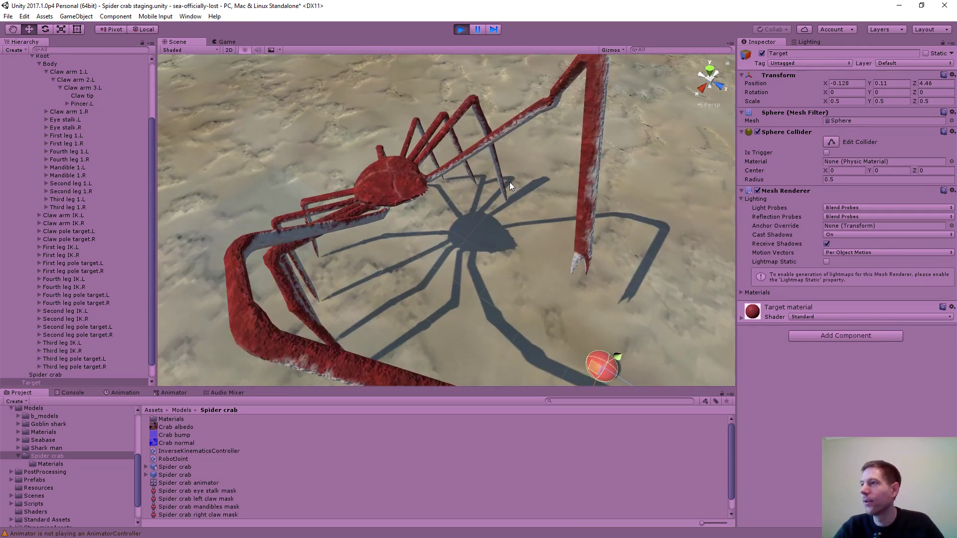
pyautogui.keyDown('alt'); pyautogui.moveTo(510, 181); pyautogui.dragTo(610, 301); pyautogui.keyUp('alt')
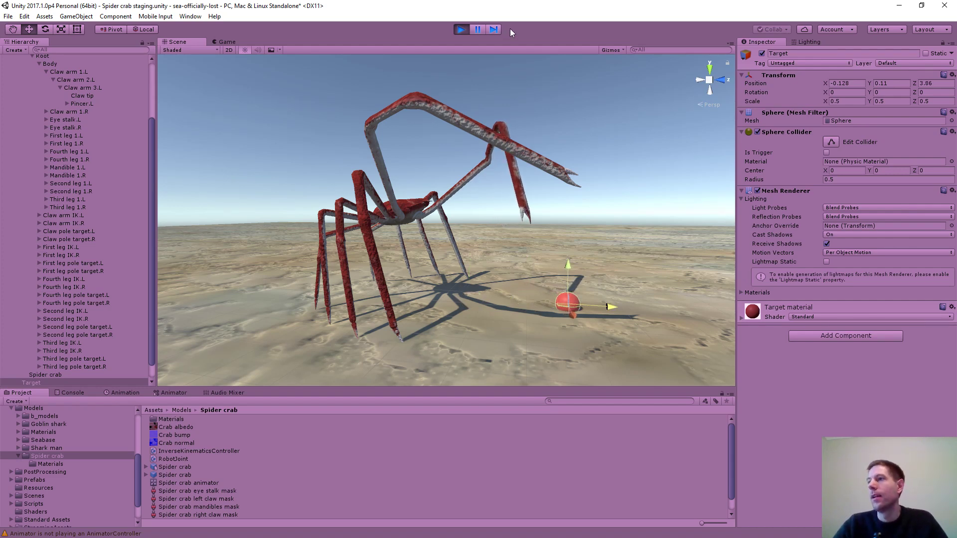
# Stop play mode and collapse the Crab IK test rig hierarchy
pyautogui.click(461, 29)
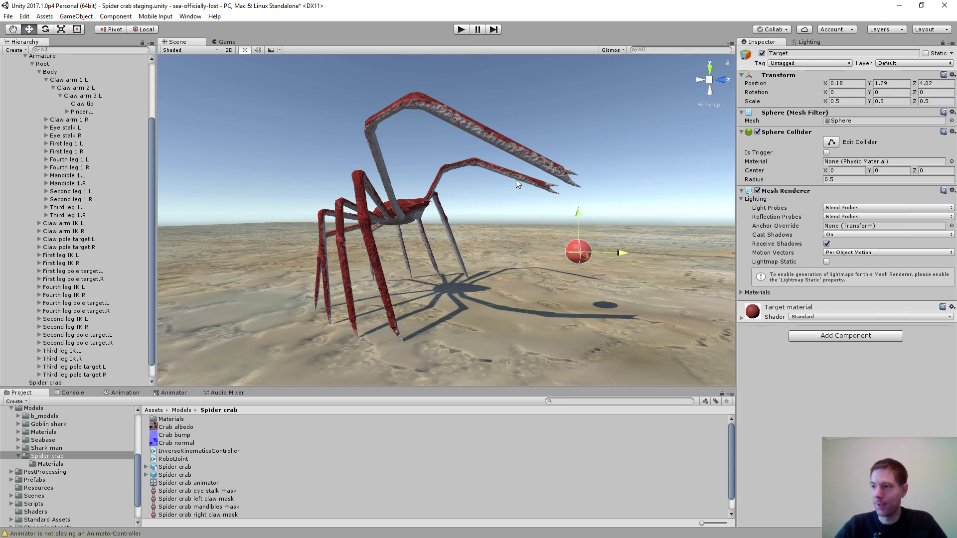
pyautogui.keyDown('alt'); pyautogui.moveTo(545, 177); pyautogui.dragTo(217, 168); pyautogui.keyUp('alt')
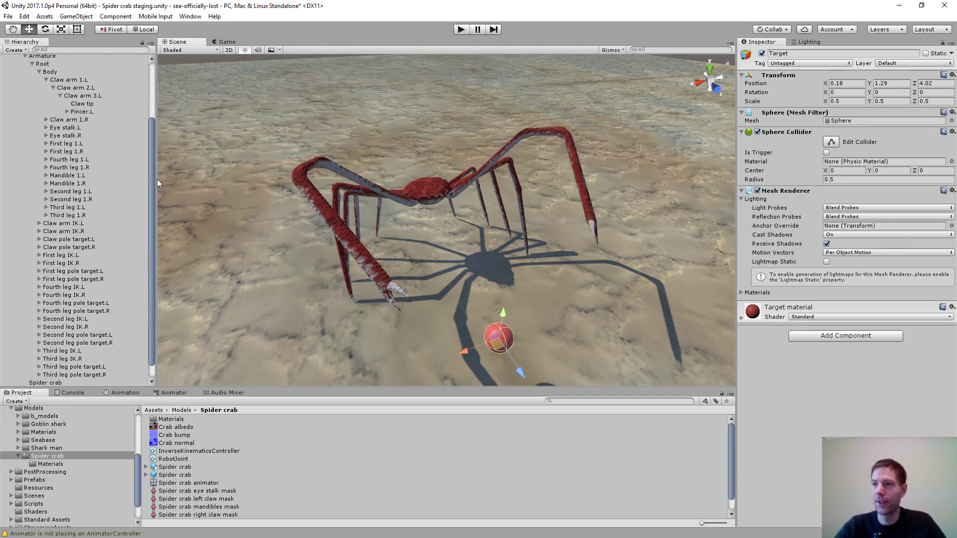
pyautogui.moveTo(153, 185); pyautogui.dragTo(160, 123)
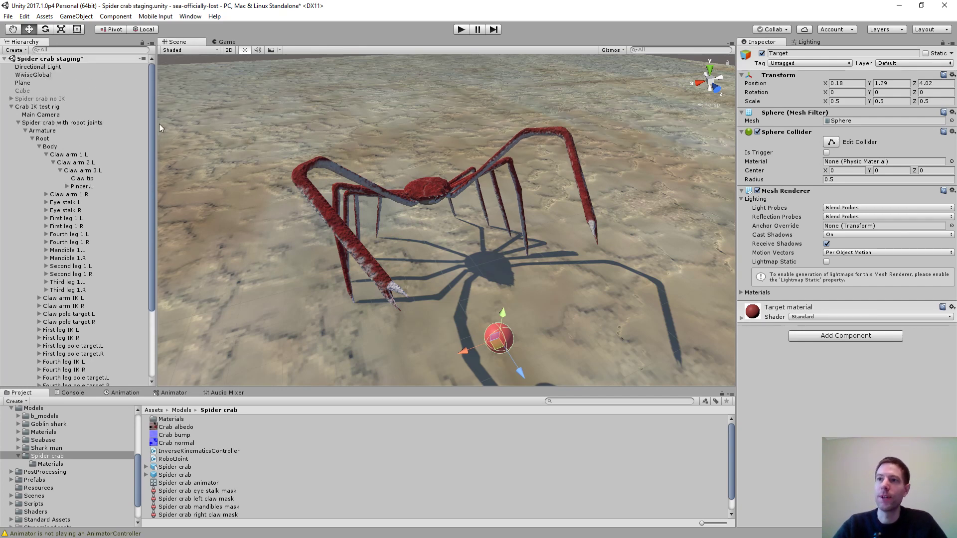
pyautogui.click(17, 122)
pyautogui.click(11, 107)
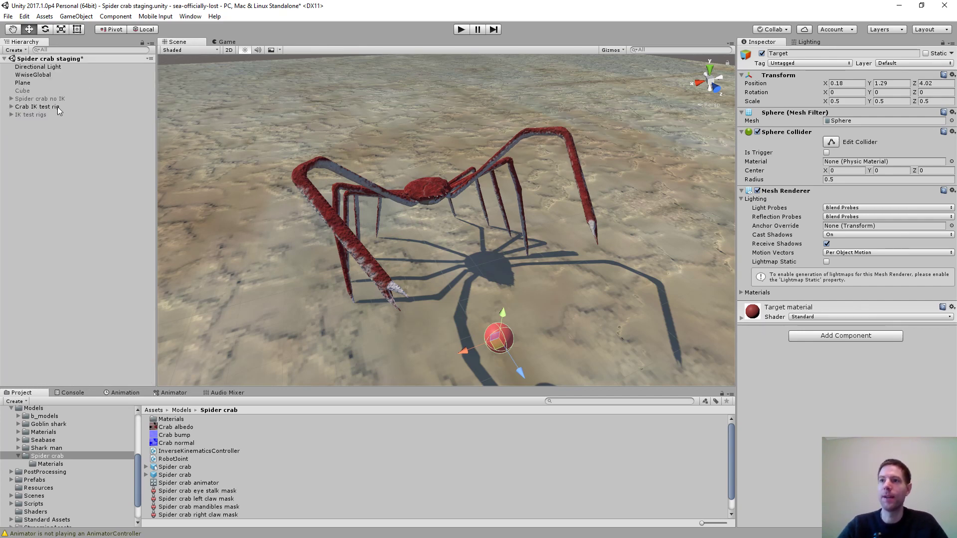
# Deactivate the Crab IK test rig and activate the Spider crab no IK object instead
pyautogui.click(55, 107)
pyautogui.click(762, 54)
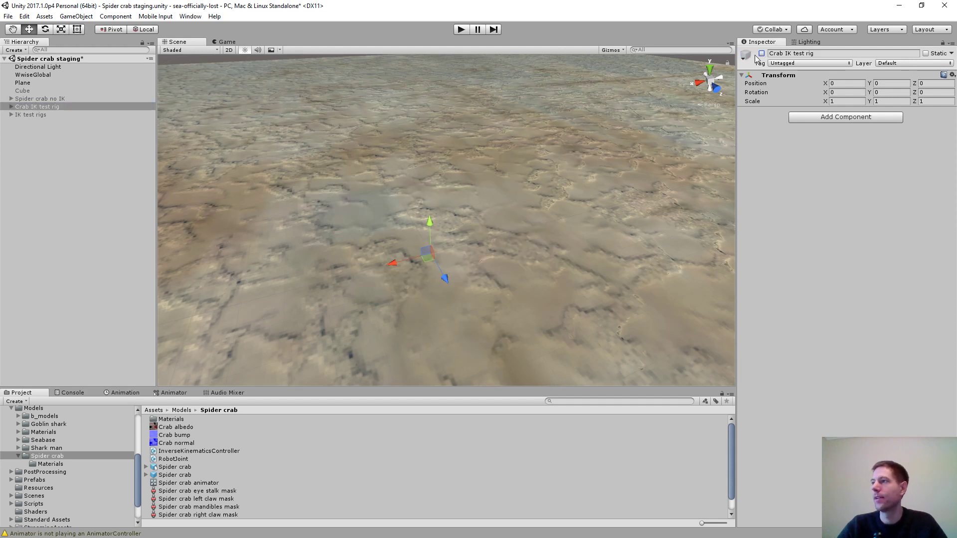
pyautogui.click(48, 99)
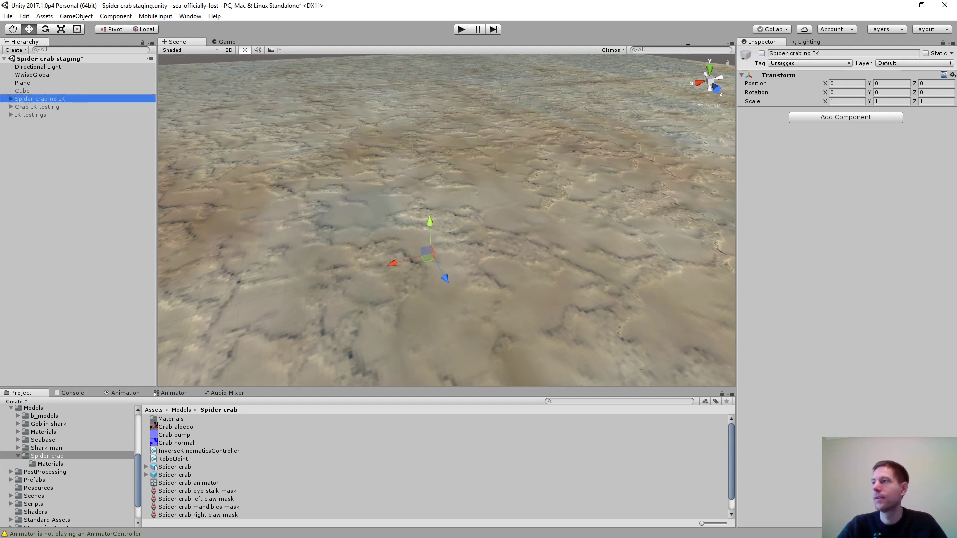
pyautogui.click(762, 53)
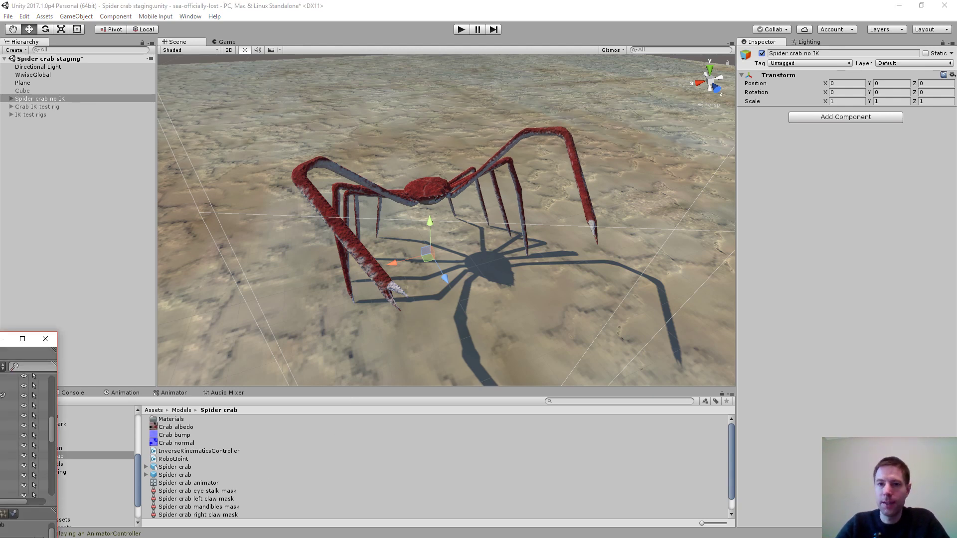
# Switch to Blender and examine the bones Claw arm 1.L and Claw arm 2.L where the claw arm joins the body
pyautogui.press('super+Up')
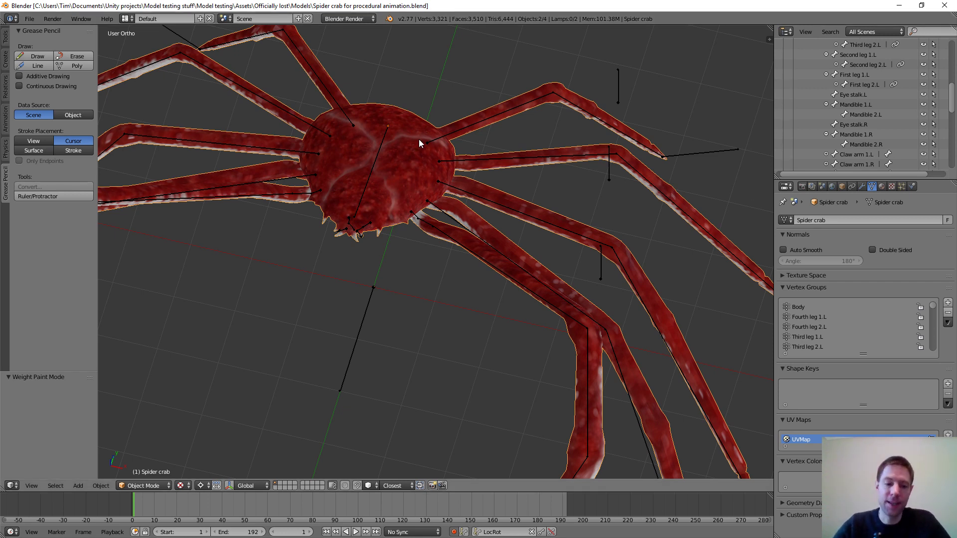
pyautogui.scroll(-1, 444, 303)
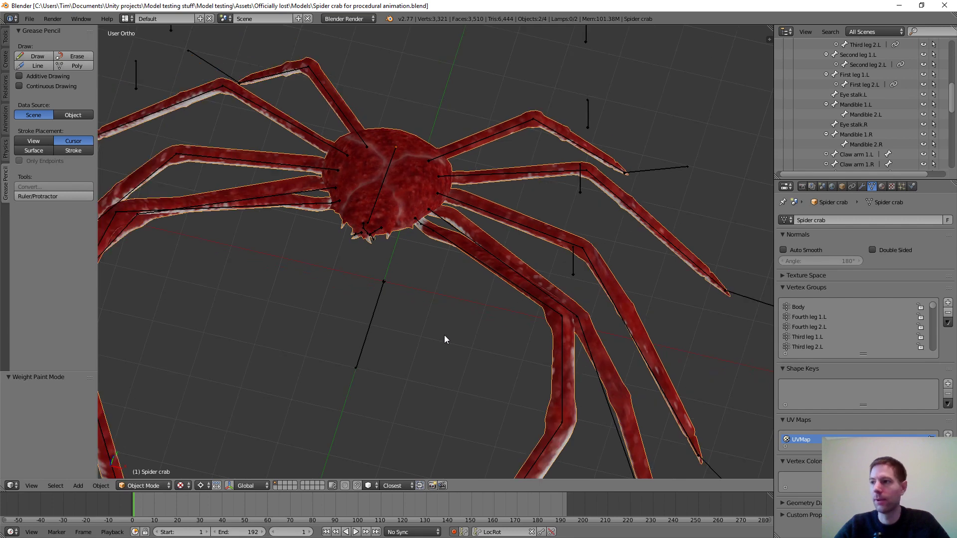
pyautogui.moveTo(444, 328); pyautogui.dragTo(337, 240, button='middle')
pyautogui.scroll(4, 430, 324)
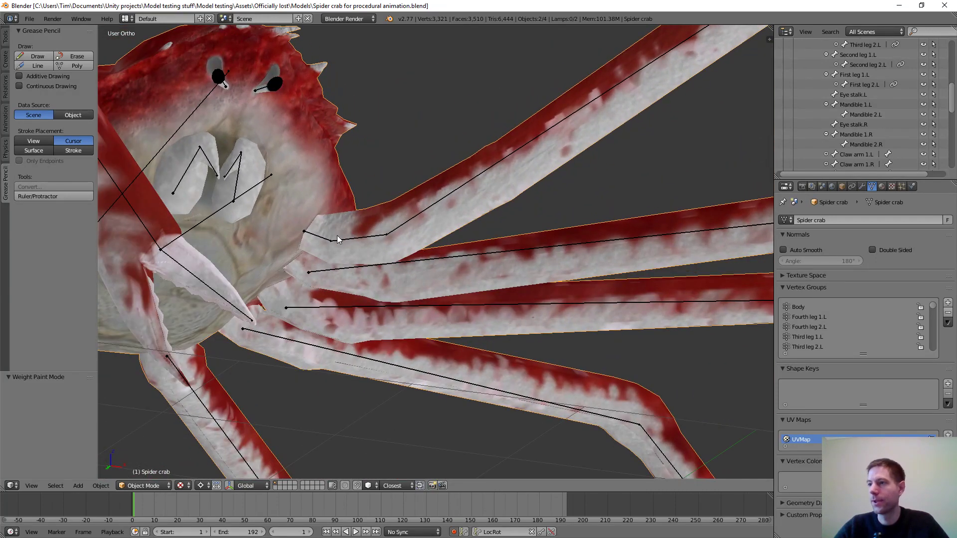
pyautogui.rightClick(321, 240)
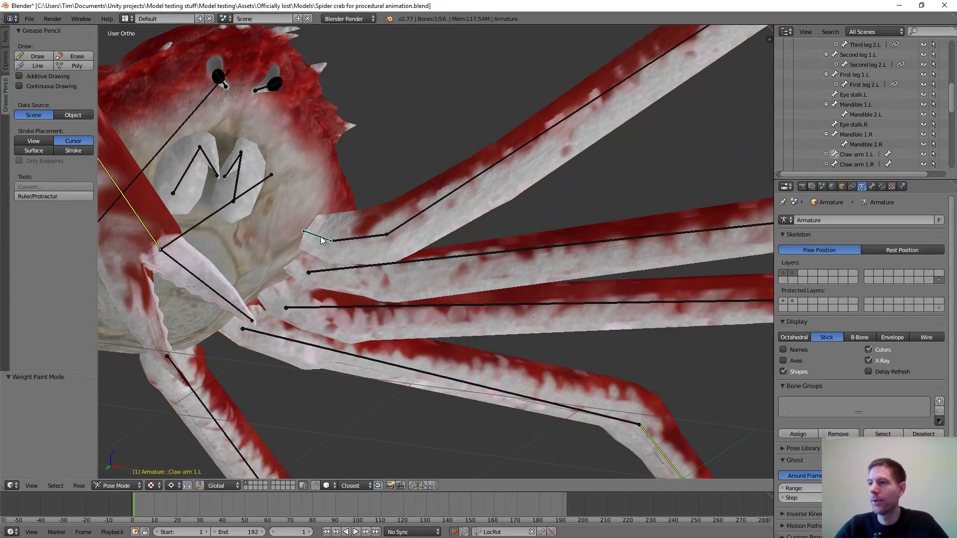
pyautogui.rightClick(364, 238)
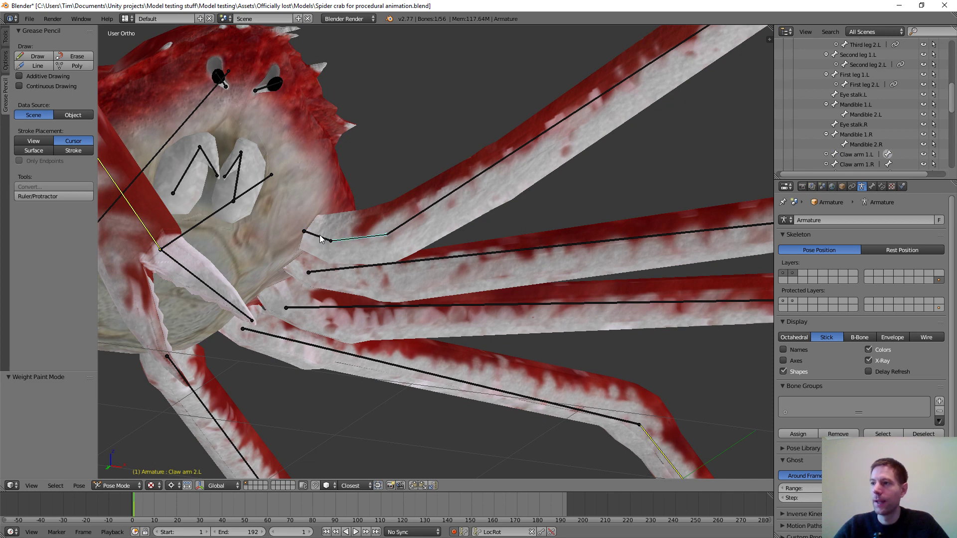
pyautogui.scroll(-6, 426, 252)
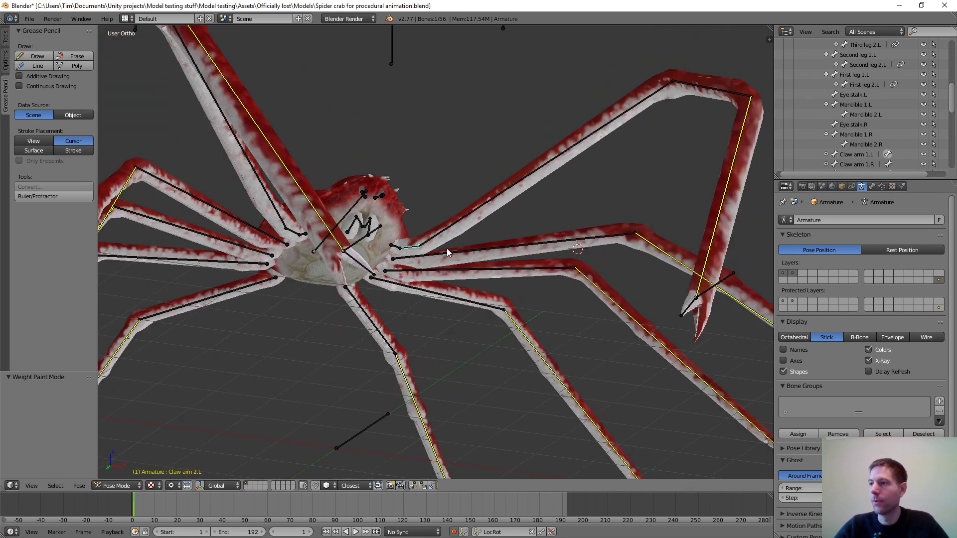
# Examine the claw arm and leg bones around the crab's body from several angles
pyautogui.moveTo(447, 248); pyautogui.dragTo(410, 353, button='middle')
pyautogui.moveTo(286, 346); pyautogui.dragTo(463, 283, button='middle')
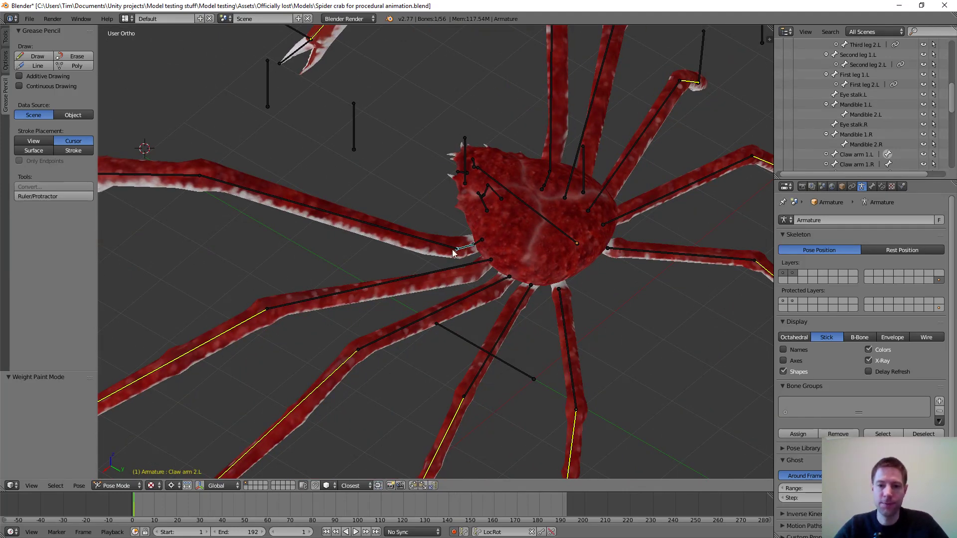
pyautogui.moveTo(370, 274); pyautogui.dragTo(492, 248, button='middle')
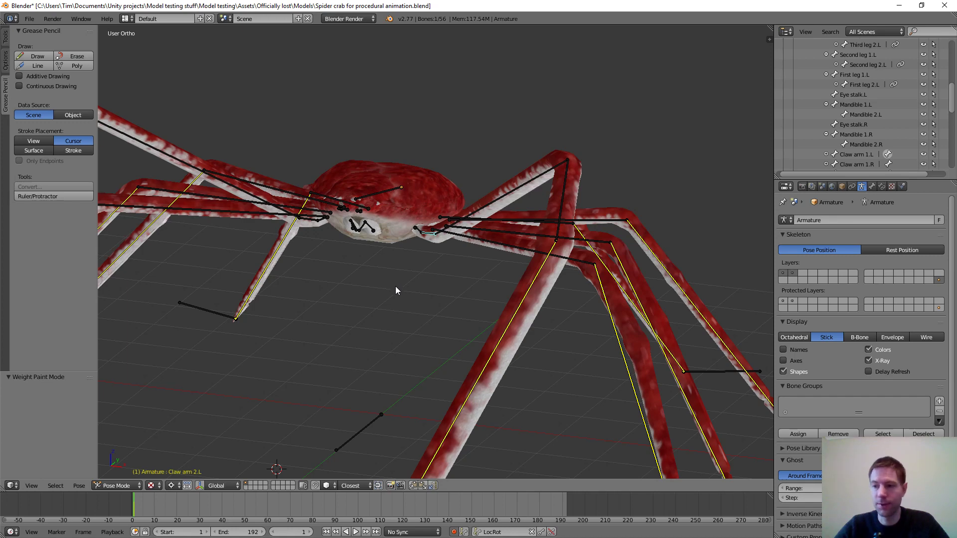
pyautogui.moveTo(396, 288); pyautogui.dragTo(414, 220, button='middle')
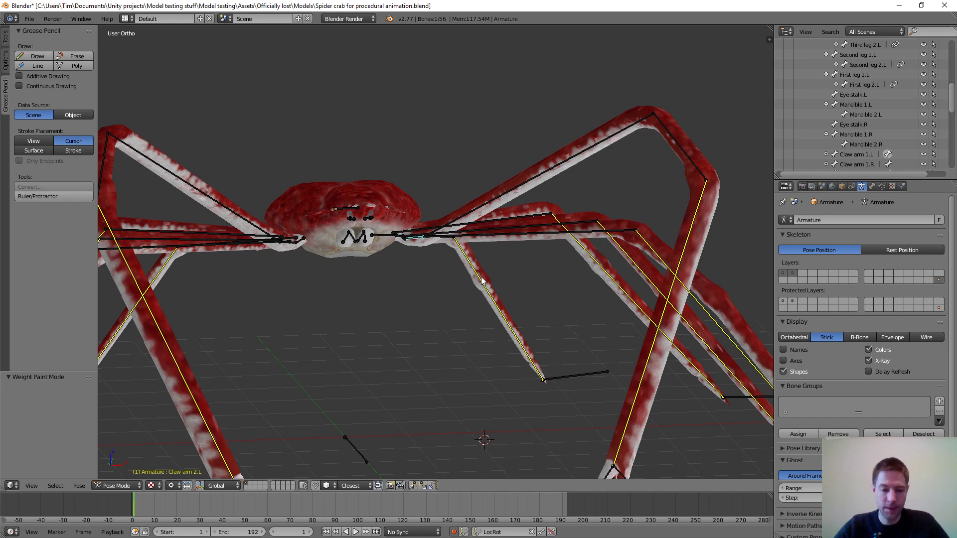
pyautogui.scroll(-6, 481, 279)
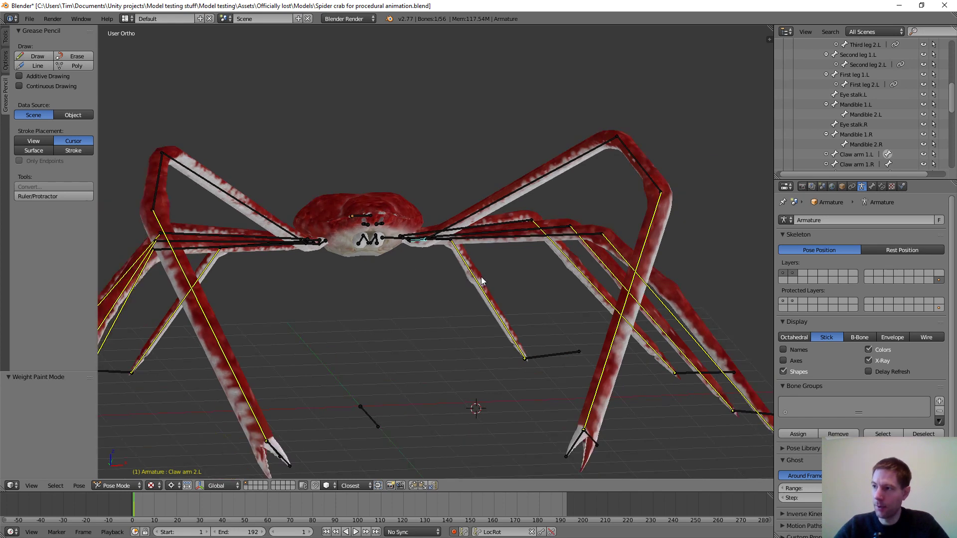
pyautogui.scroll(3, 481, 264)
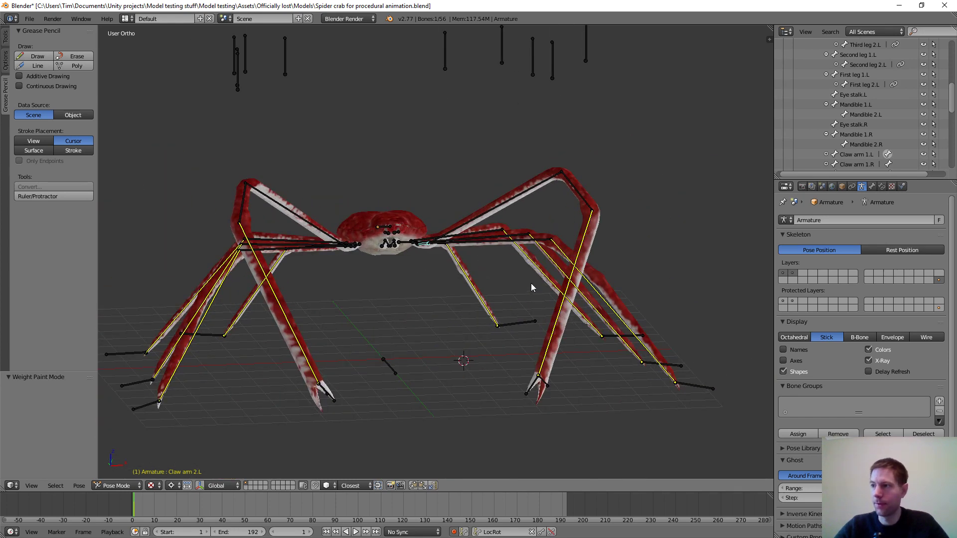
pyautogui.moveTo(531, 283); pyautogui.dragTo(503, 319, button='middle')
pyautogui.scroll(4, 424, 239)
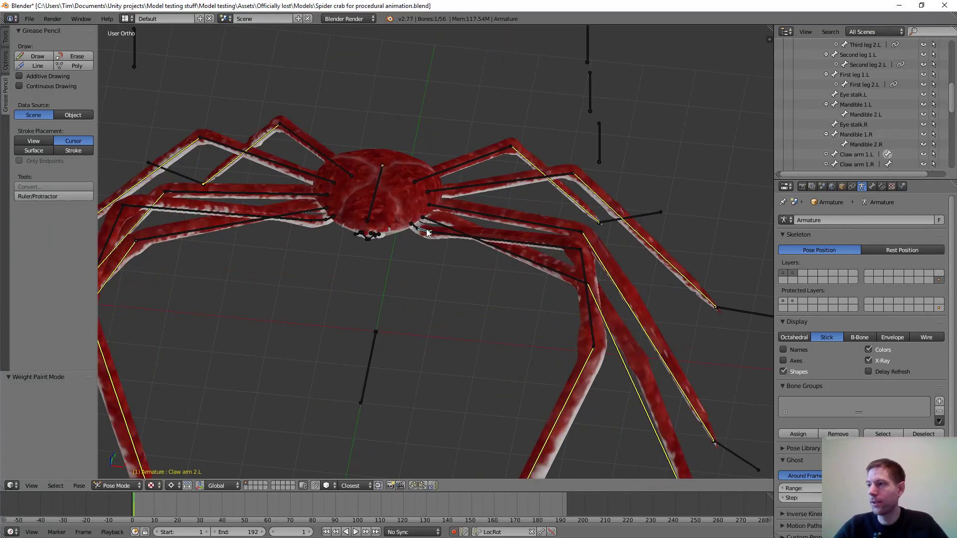
pyautogui.moveTo(564, 307); pyautogui.dragTo(465, 260, button='middle')
# Select the spider crab mesh, switch the screen layout to Animation and set the 3D view to orthographic
pyautogui.rightClick(411, 214)
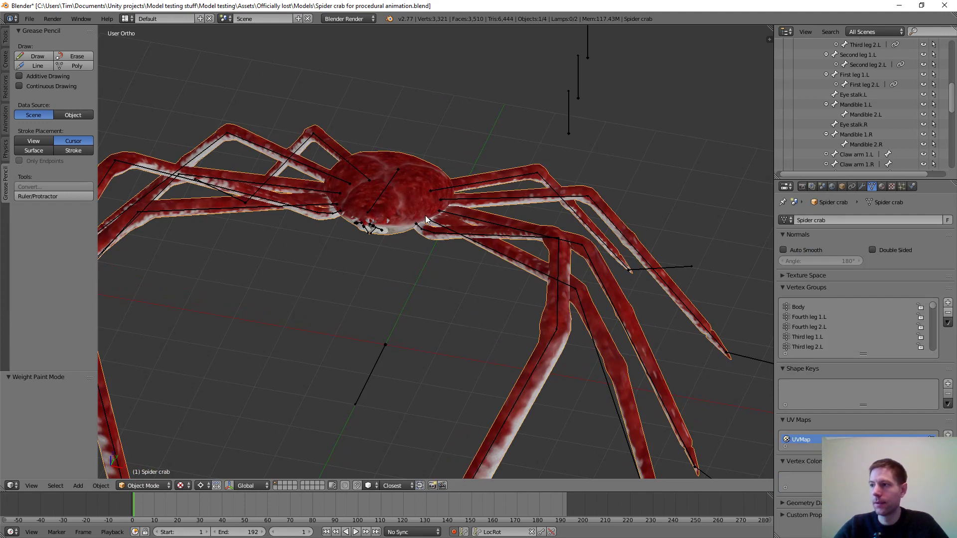
pyautogui.scroll(-5, 535, 287)
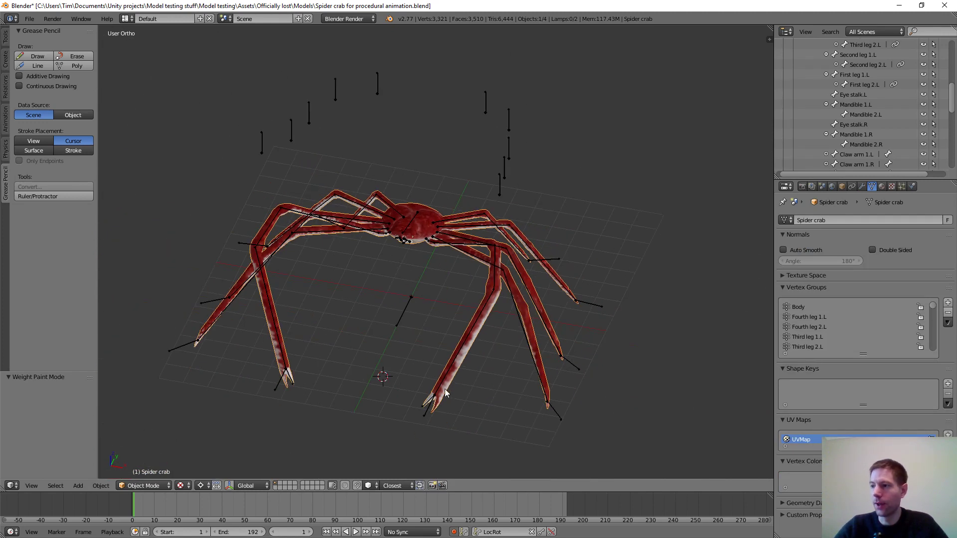
pyautogui.moveTo(412, 225)
pyautogui.mouseDown(button='middle')
pyautogui.moveTo(392, 313)
pyautogui.moveTo(394, 289)
pyautogui.moveTo(398, 319)
pyautogui.moveTo(423, 229)
pyautogui.mouseUp(button='middle')
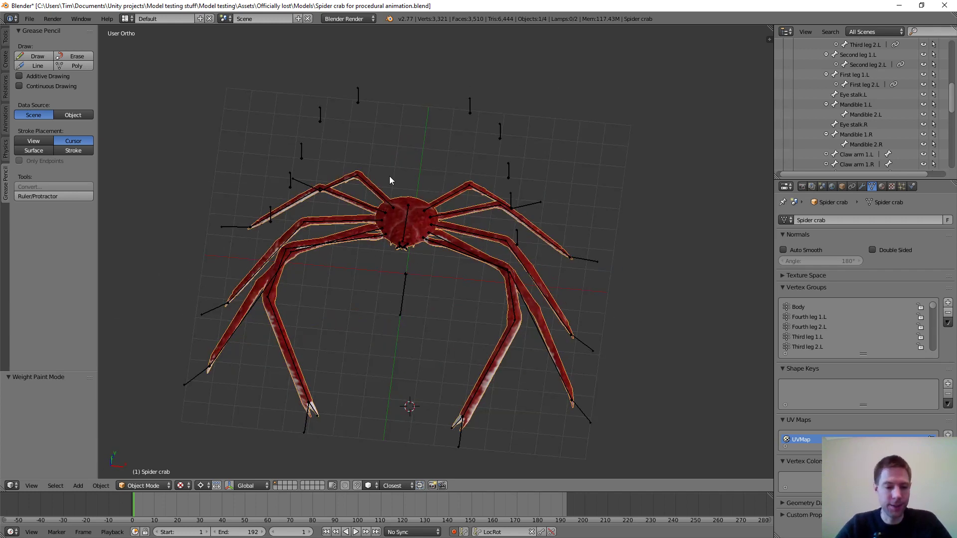
pyautogui.click(125, 19)
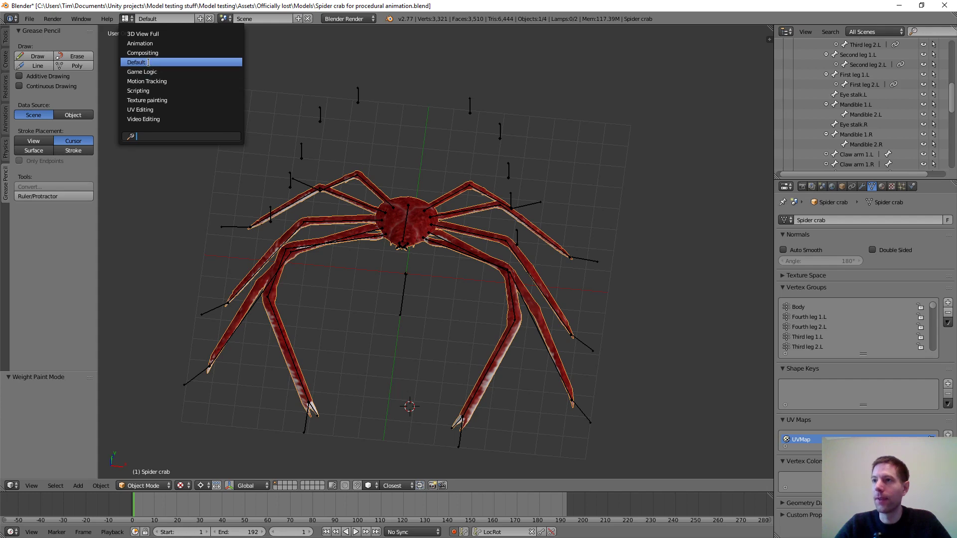
pyautogui.click(140, 44)
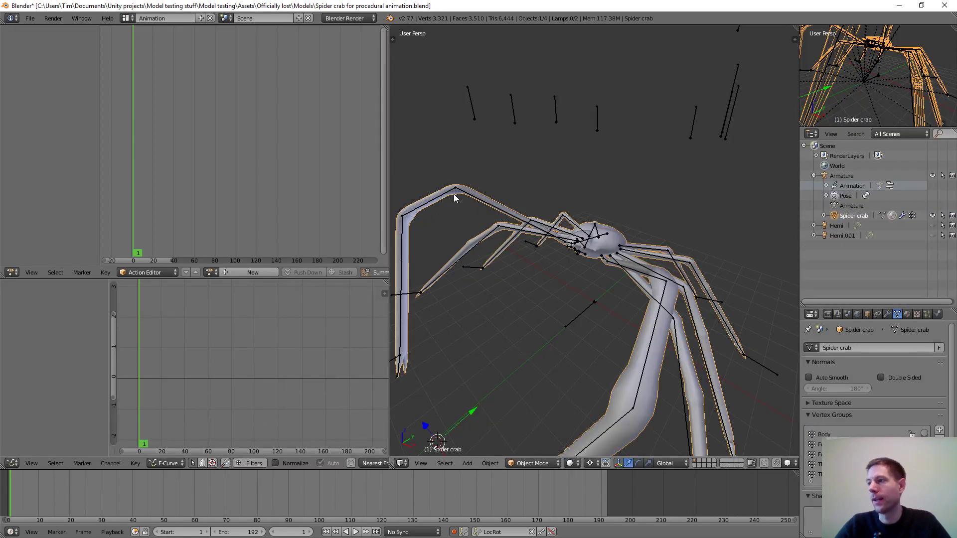
pyautogui.moveTo(597, 307); pyautogui.dragTo(632, 198, button='middle')
pyautogui.press('KP_5')
pyautogui.scroll(4, 623, 260)
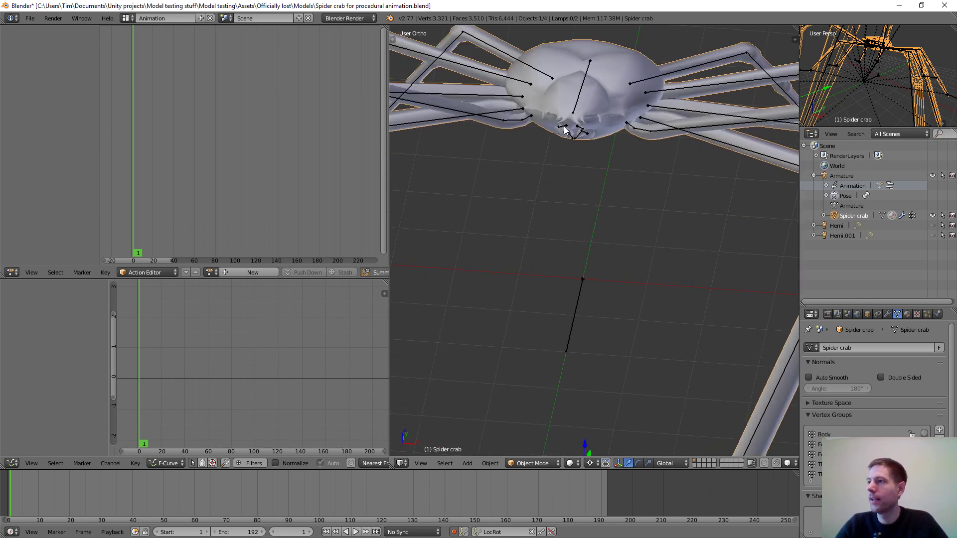
# Save the file and reopen Spider crab for procedural animation.blend
pyautogui.click(211, 272)
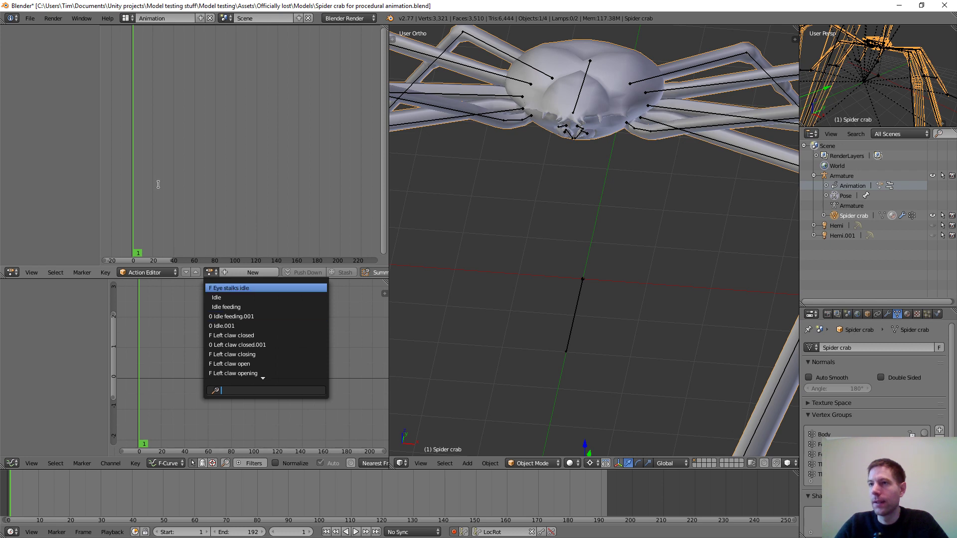
pyautogui.click(30, 18)
pyautogui.click(31, 18)
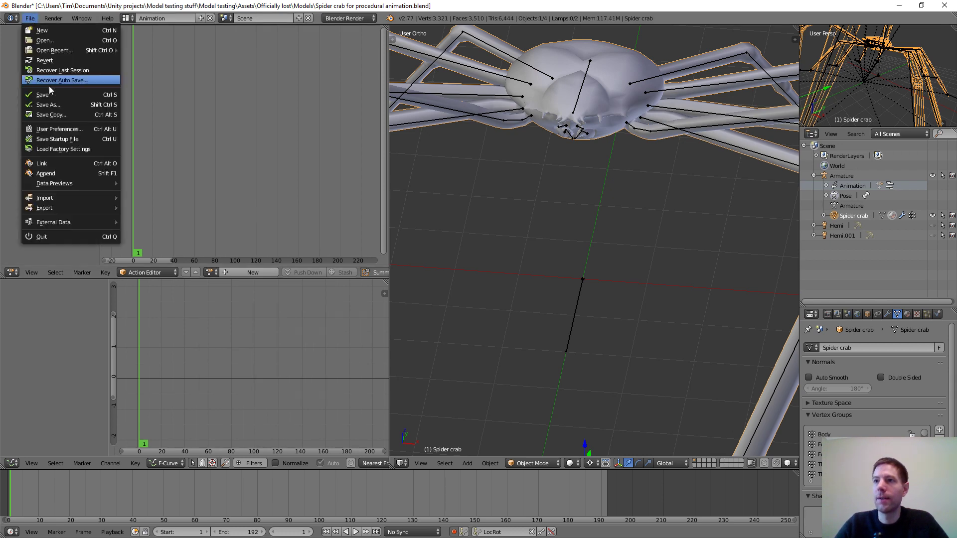
pyautogui.click(45, 93)
pyautogui.click(30, 18)
pyautogui.moveTo(50, 51)
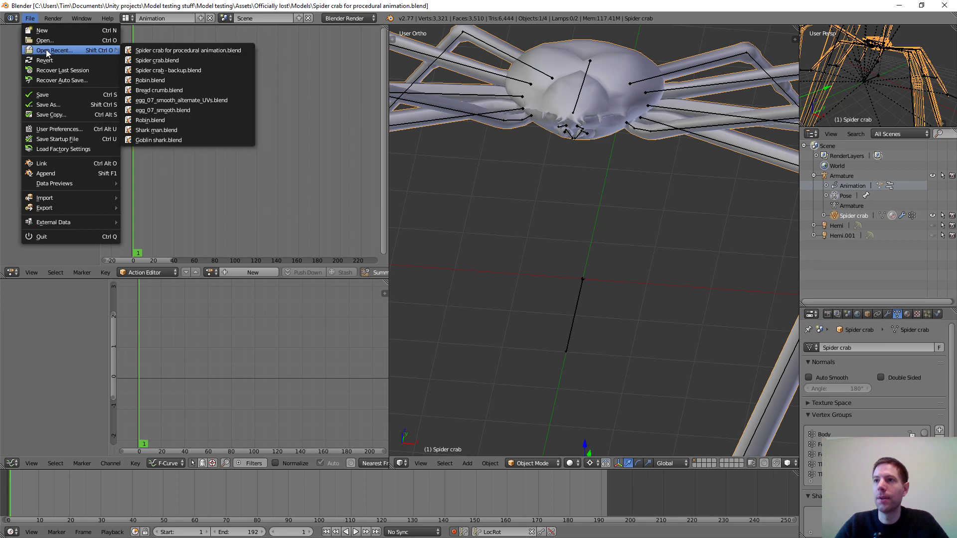
pyautogui.click(156, 51)
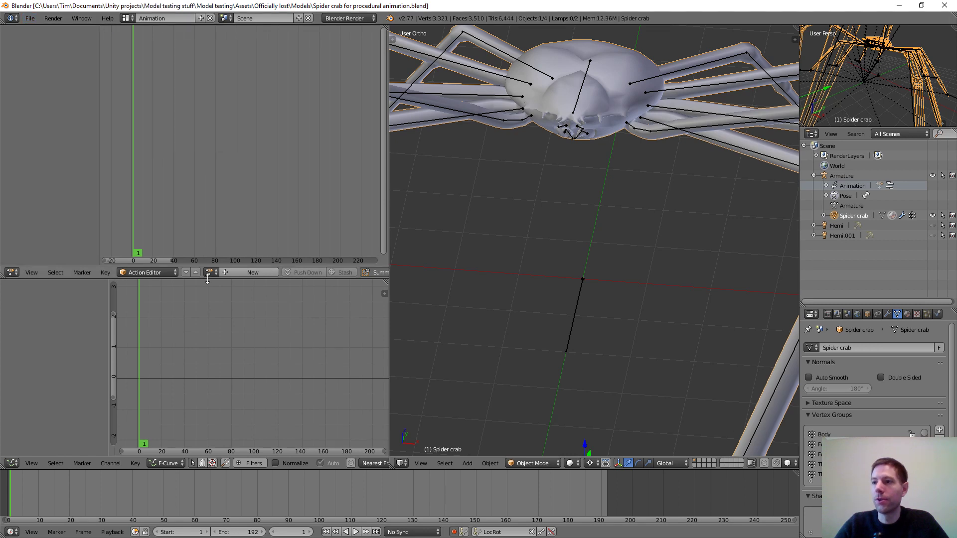
# Try to play the Idle feeding action with it assigned to the spider crab mesh
pyautogui.click(210, 273)
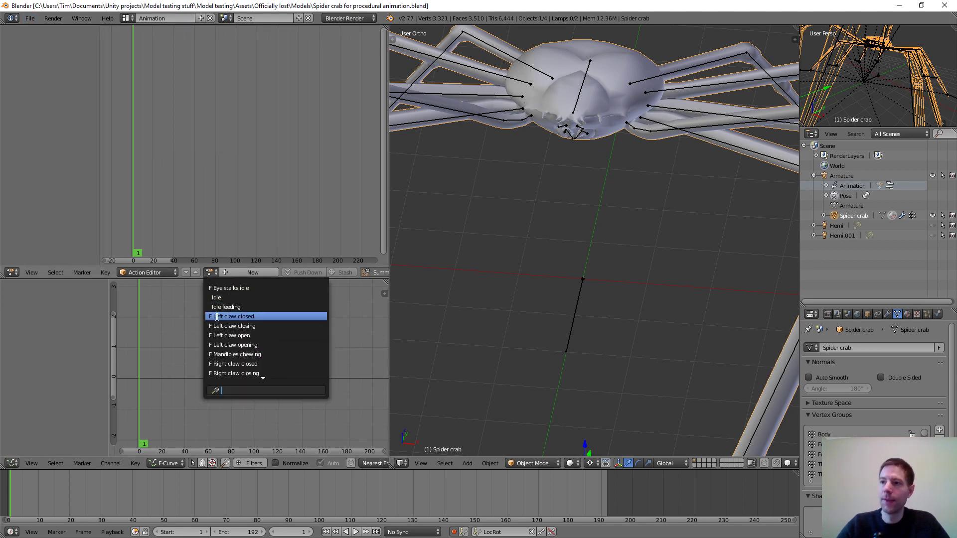
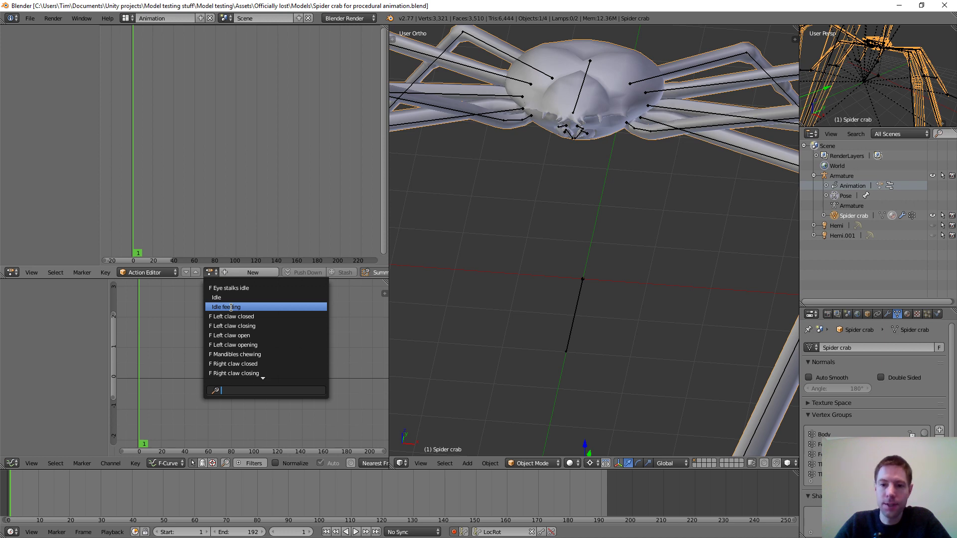
pyautogui.click(231, 308)
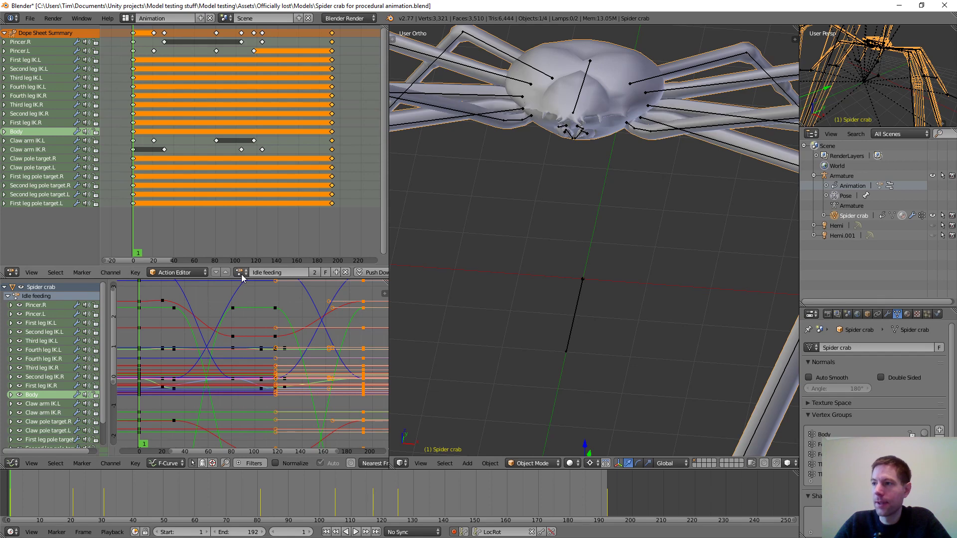
pyautogui.scroll(-4, 462, 271)
pyautogui.scroll(-1, 573, 259)
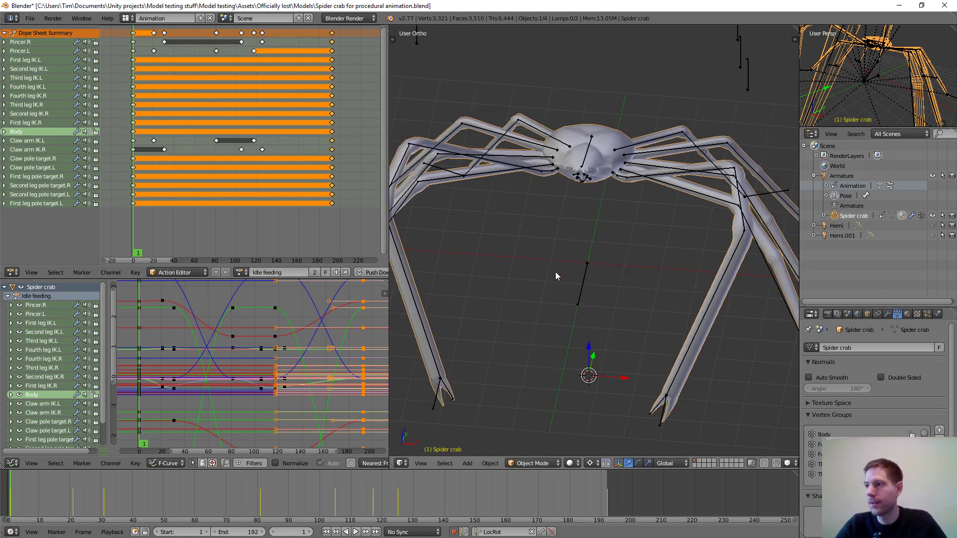
pyautogui.hotkey('alt', 'a')
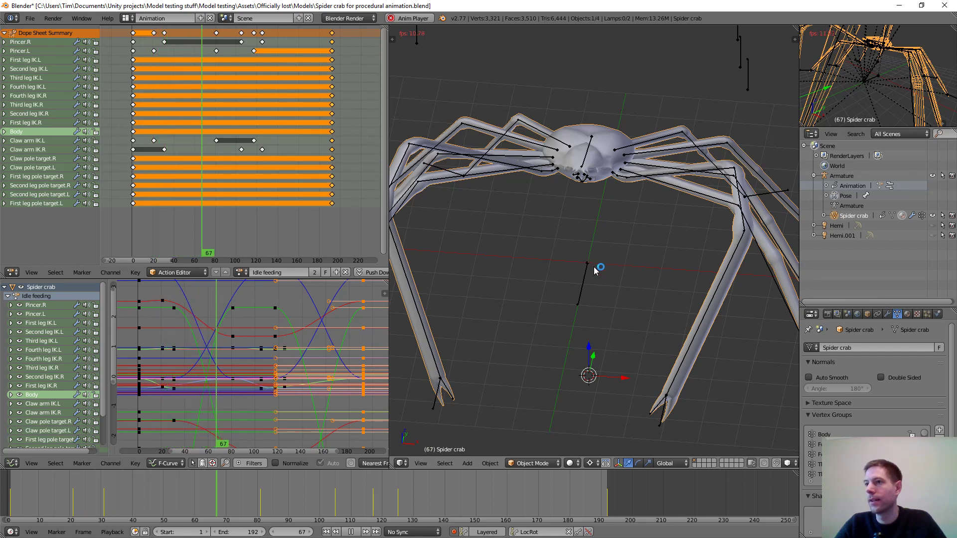
pyautogui.moveTo(588, 271); pyautogui.dragTo(559, 252, button='middle')
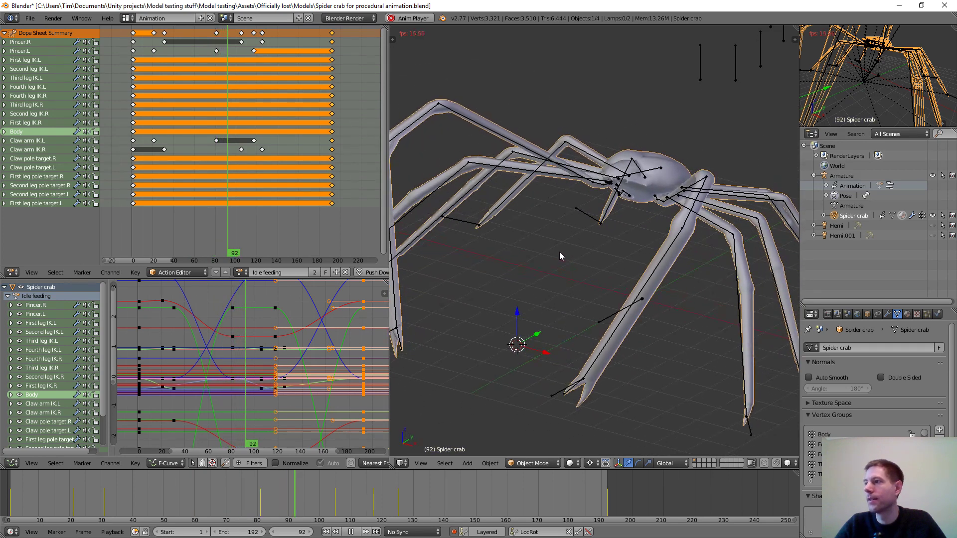
pyautogui.hotkey('alt', 'a')
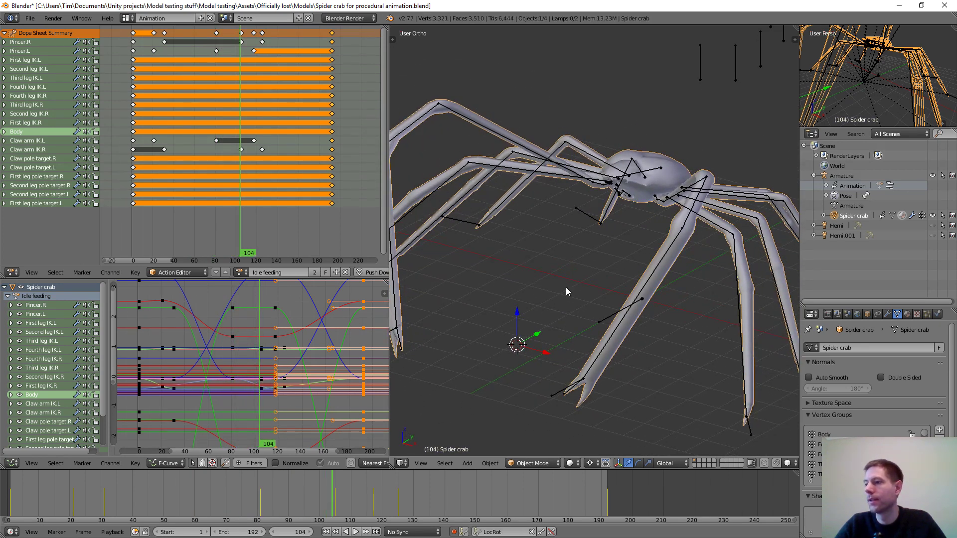
pyautogui.click(533, 463)
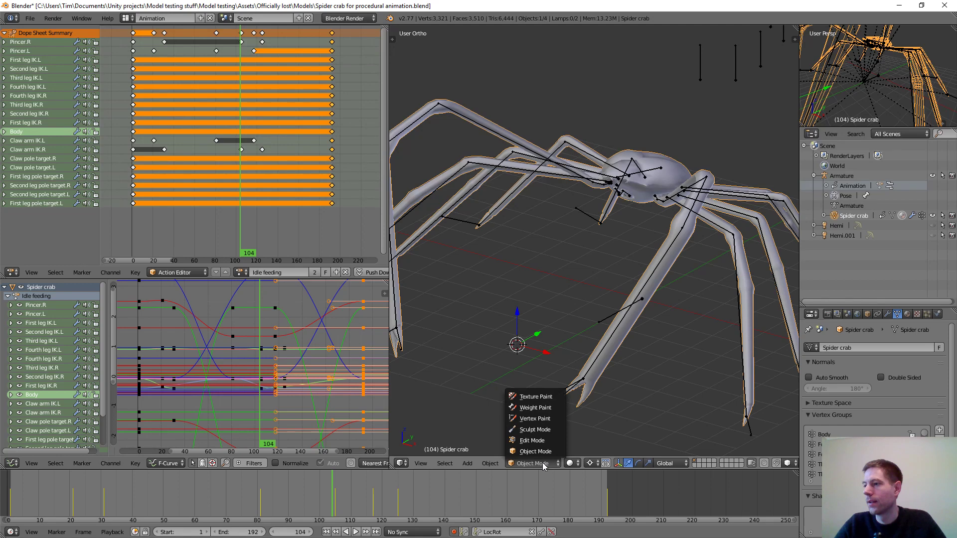
pyautogui.moveTo(540, 249); pyautogui.dragTo(547, 254, button='middle')
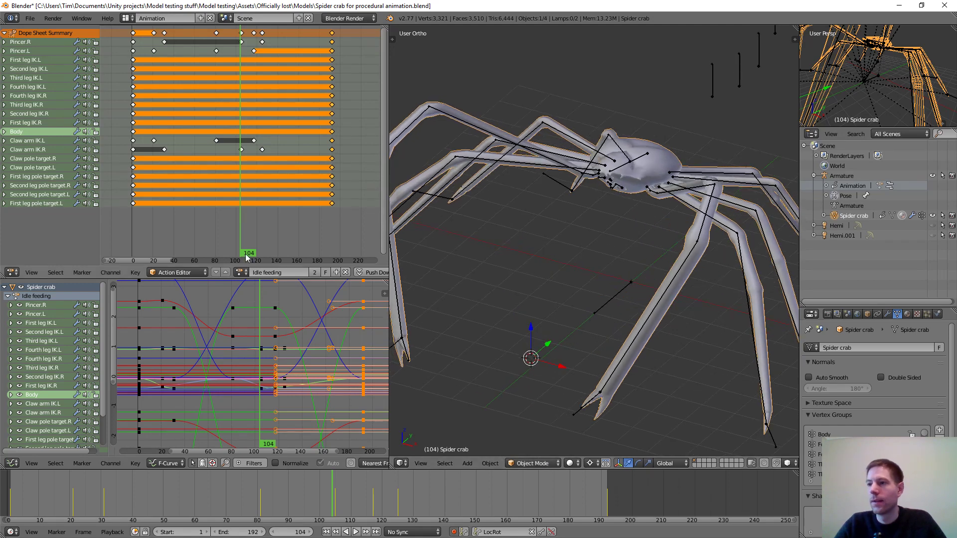
# Assign the Mandibles chewing action to the spider crab mesh and try to preview it at the mouth
pyautogui.click(240, 272)
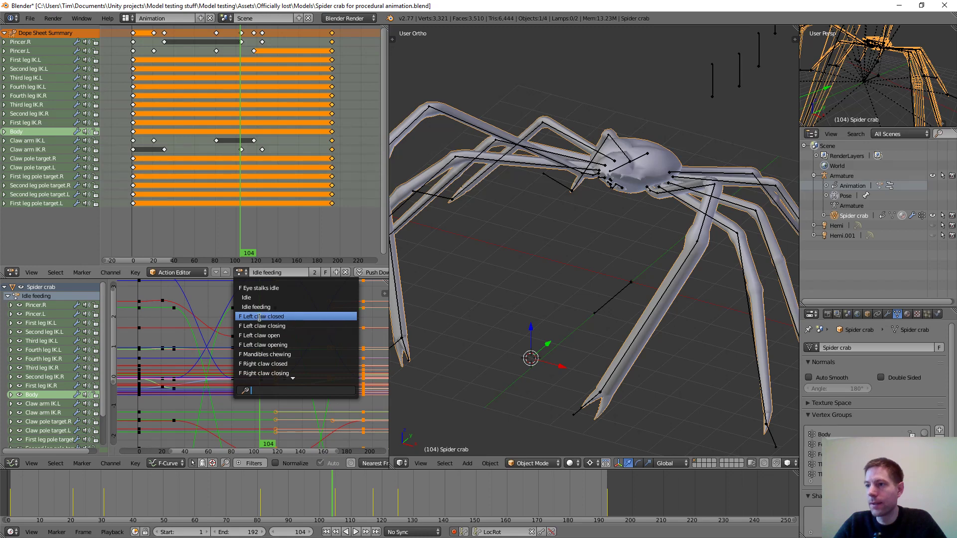
pyautogui.click(264, 354)
pyautogui.moveTo(583, 250); pyautogui.dragTo(600, 238, button='middle')
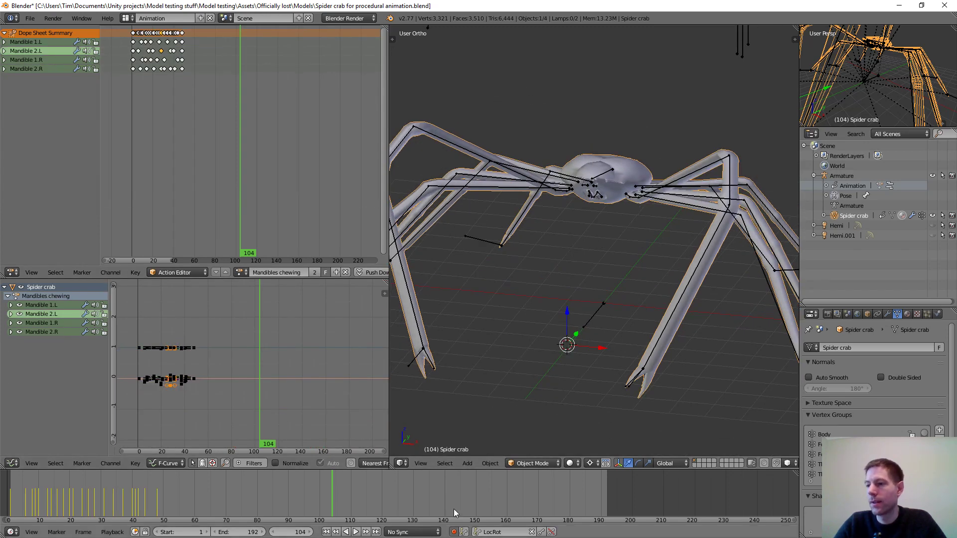
pyautogui.moveTo(230, 203); pyautogui.dragTo(150, 185)
pyautogui.scroll(6, 565, 218)
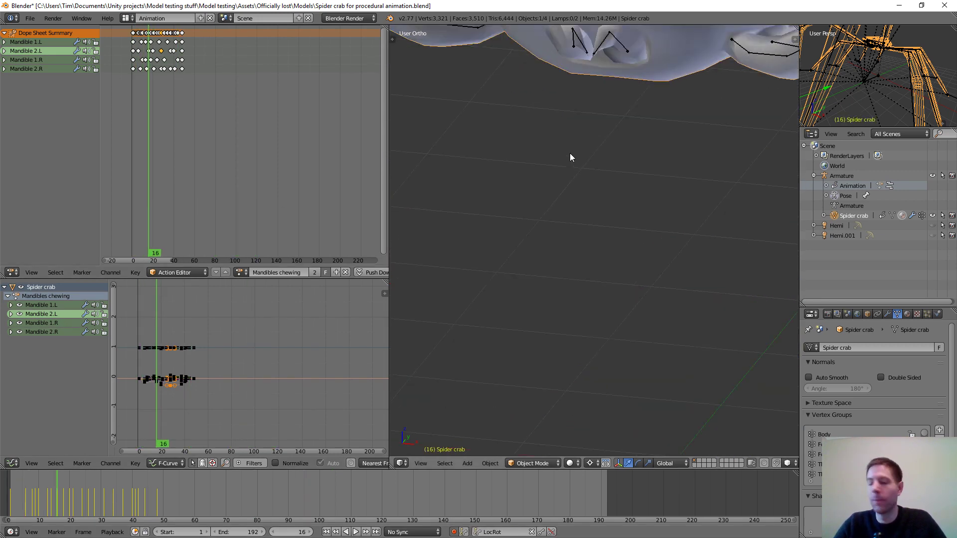
pyautogui.keyDown('shift'); pyautogui.moveTo(570, 153); pyautogui.dragTo(584, 241, button='middle'); pyautogui.keyUp('shift')
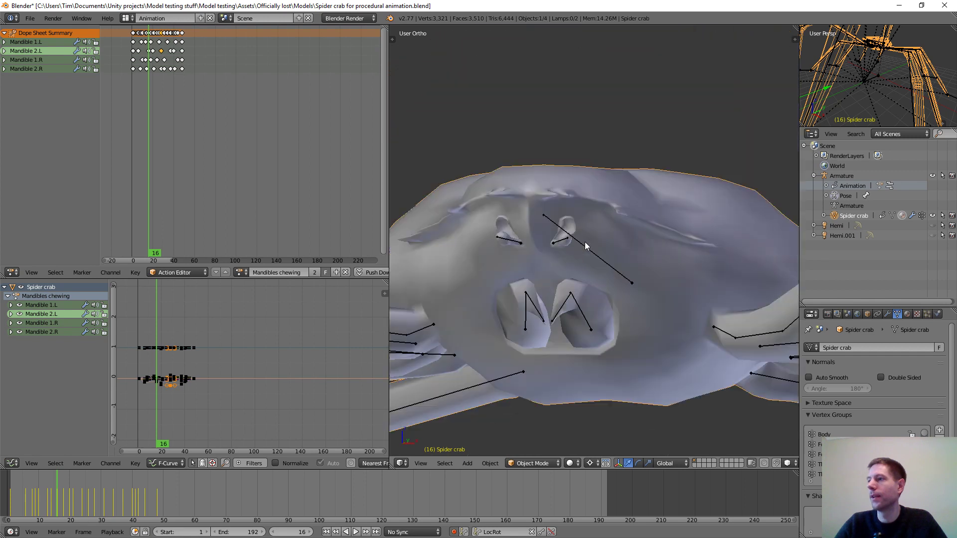
pyautogui.hotkey('alt', 'a')
pyautogui.moveTo(150, 127); pyautogui.dragTo(172, 129)
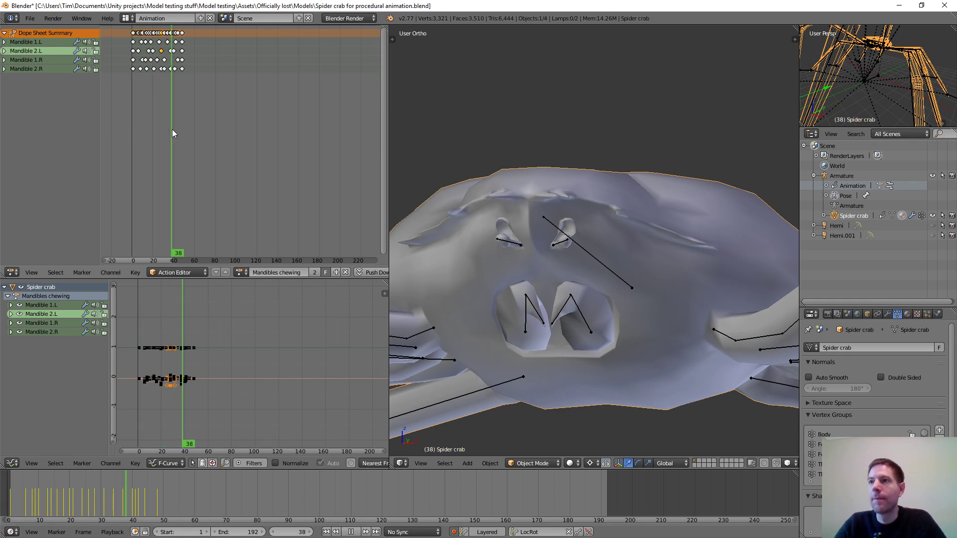
pyautogui.hotkey('alt', 'a')
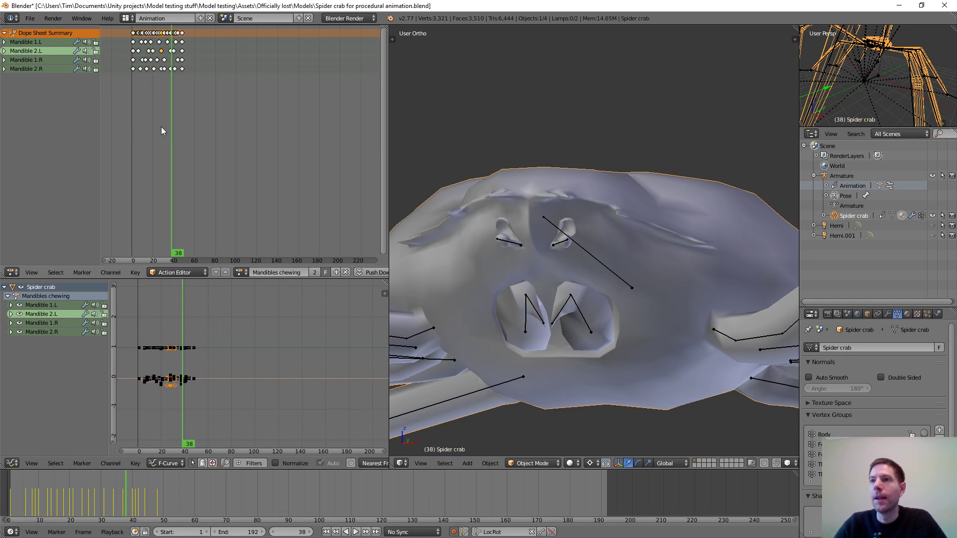
# Select the armature's Mandible 1.L bone, assign the Mandibles chewing action to the armature and preview the animation
pyautogui.rightClick(584, 321)
pyautogui.hotkey('ctrl', 'Tab')
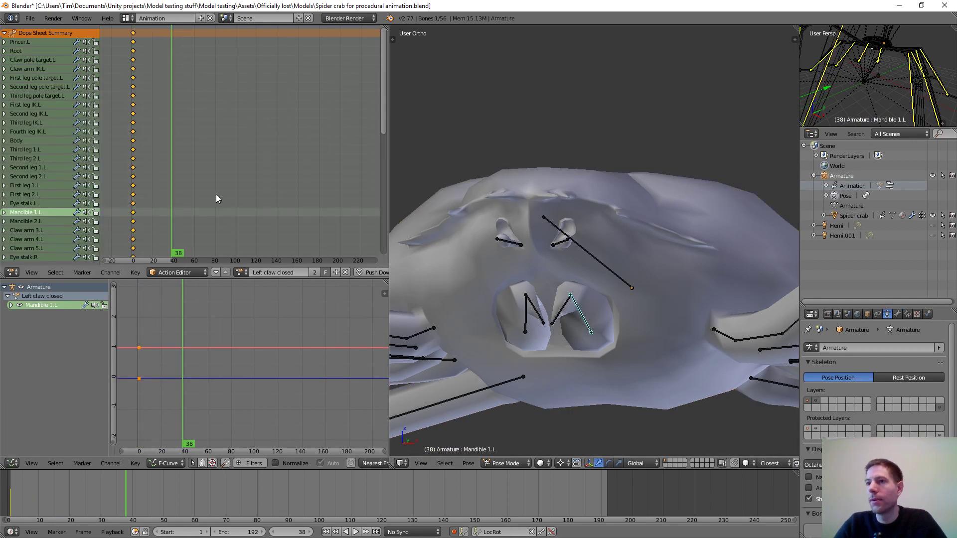
pyautogui.click(238, 273)
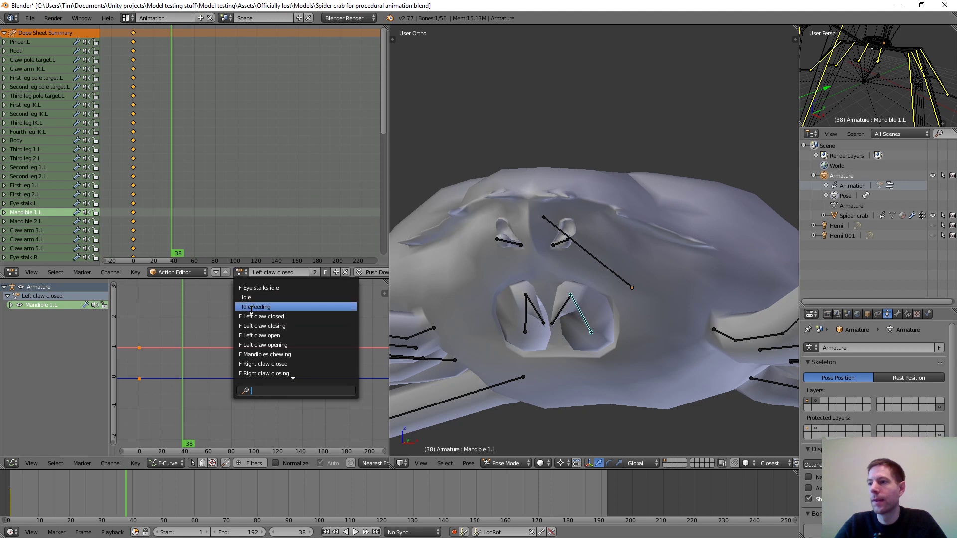
pyautogui.click(269, 358)
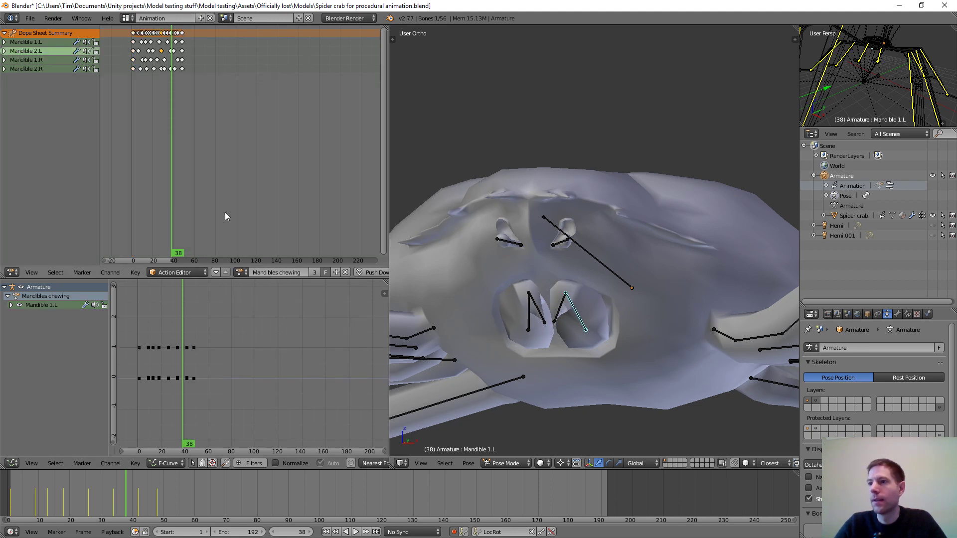
pyautogui.moveTo(173, 190); pyautogui.dragTo(132, 185)
pyautogui.hotkey('alt', 'a')
pyautogui.hotkey('alt', 'a')
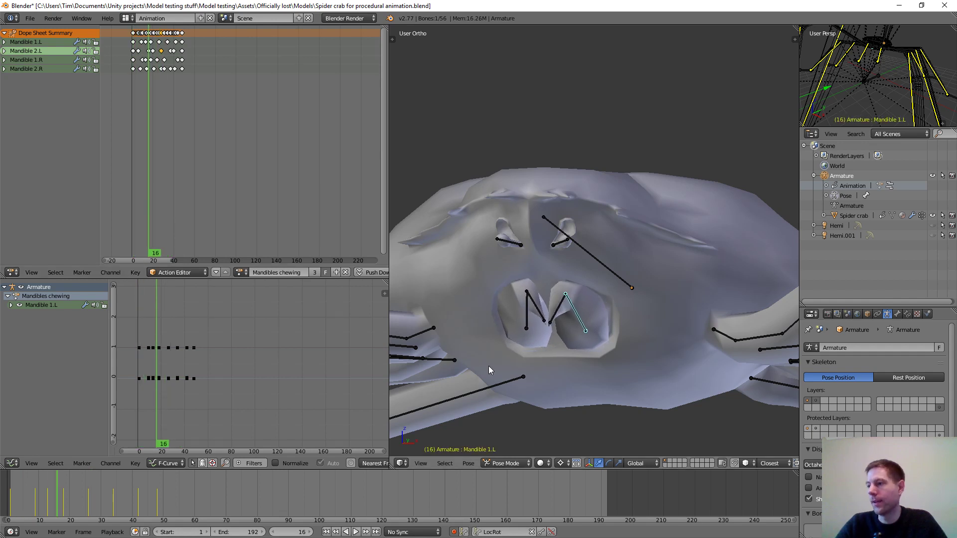
# Assign the Idle feeding action to the armature and view the whole crab at an angle
pyautogui.scroll(-3, 568, 219)
pyautogui.moveTo(577, 214); pyautogui.dragTo(590, 240, button='middle')
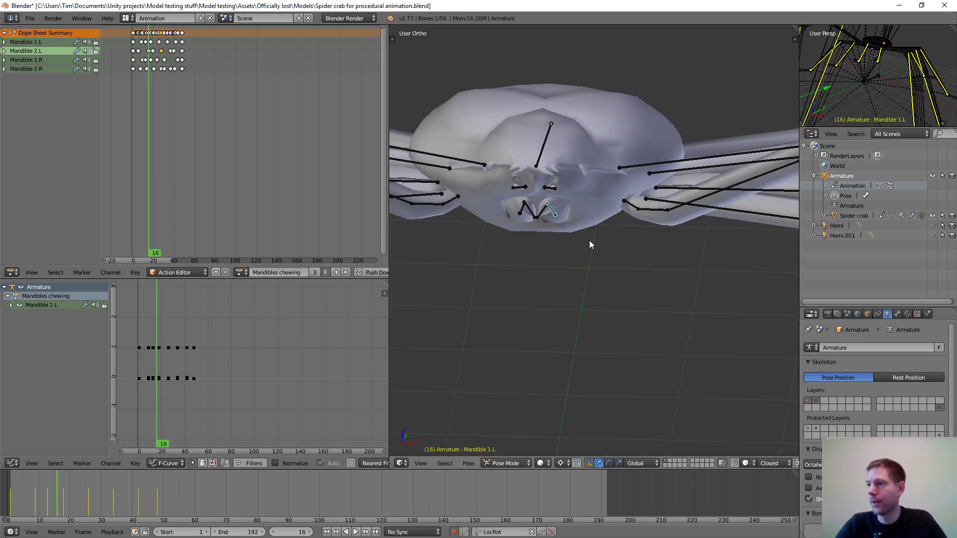
pyautogui.click(241, 273)
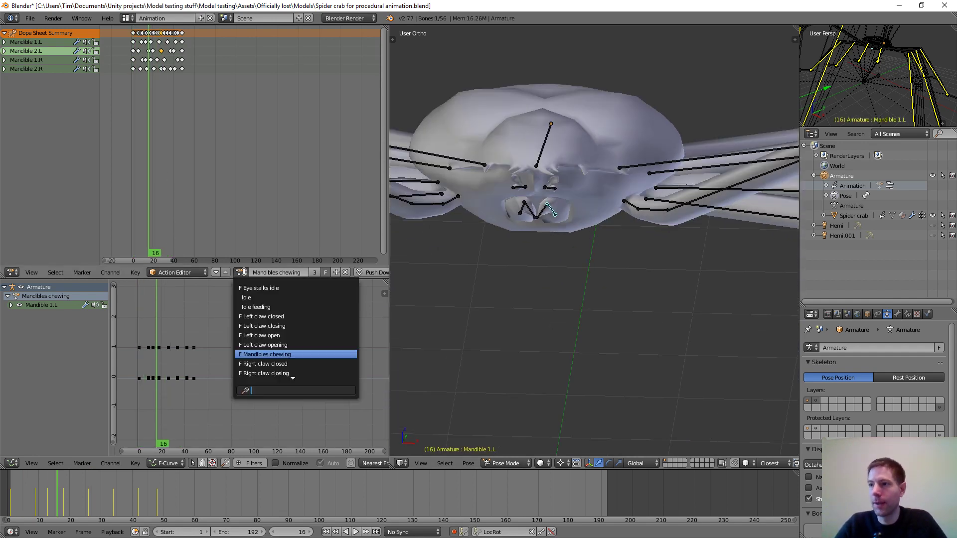
pyautogui.click(256, 307)
pyautogui.moveTo(571, 241); pyautogui.dragTo(424, 239, button='middle')
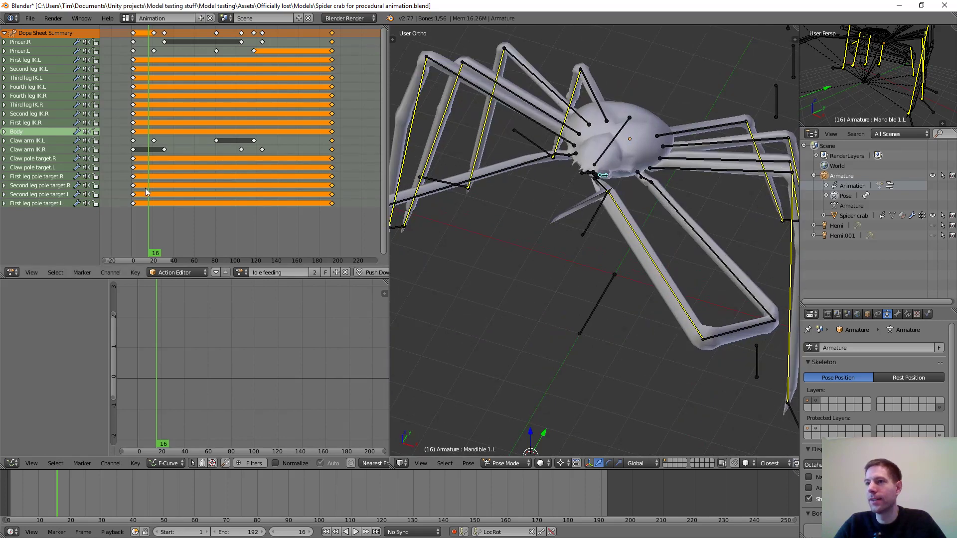
# Scrub the Idle feeding action between frames 3 and 43, examining how the left claw reaches the mouth
pyautogui.moveTo(148, 214); pyautogui.dragTo(175, 208)
pyautogui.scroll(-3, 525, 262)
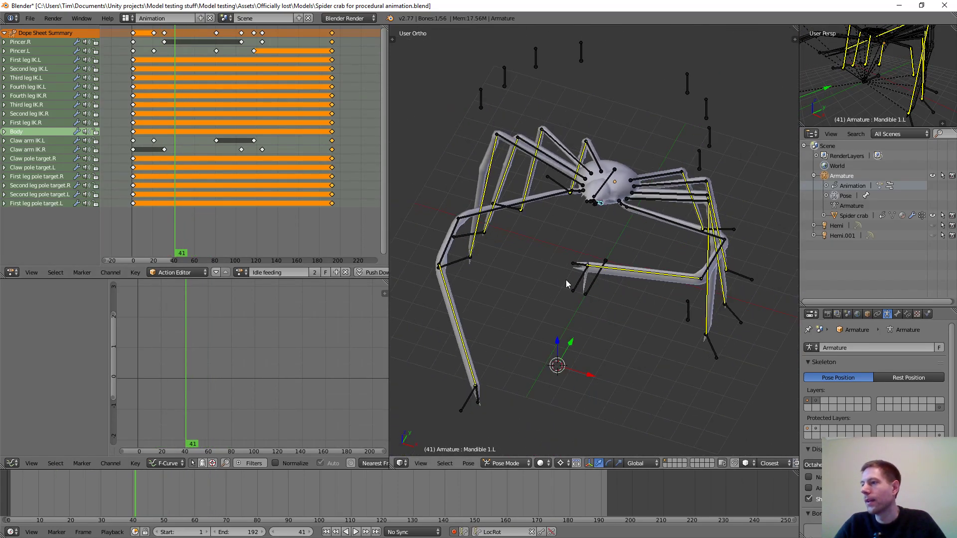
pyautogui.moveTo(569, 288); pyautogui.dragTo(626, 354, button='middle')
pyautogui.scroll(5, 524, 275)
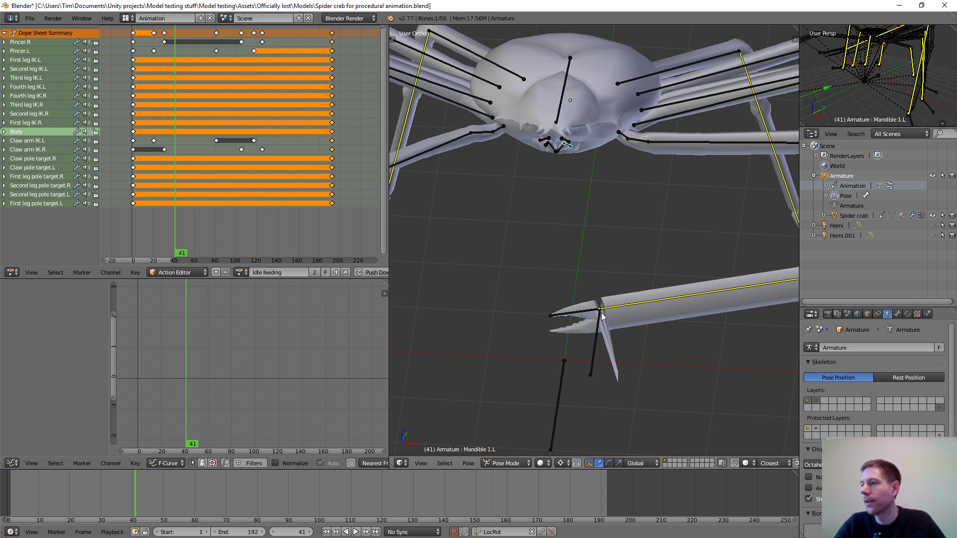
pyautogui.moveTo(176, 216); pyautogui.dragTo(136, 212)
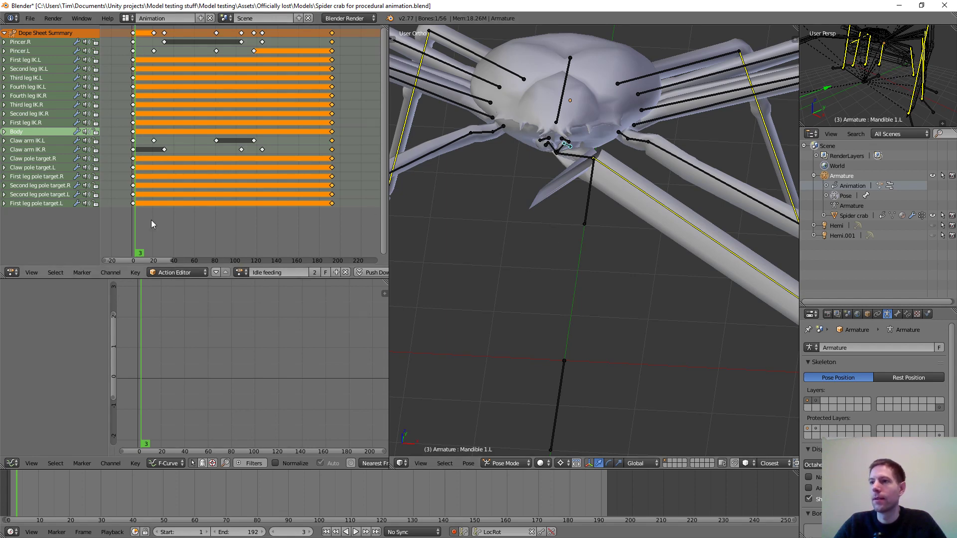
pyautogui.moveTo(152, 224); pyautogui.dragTo(178, 226)
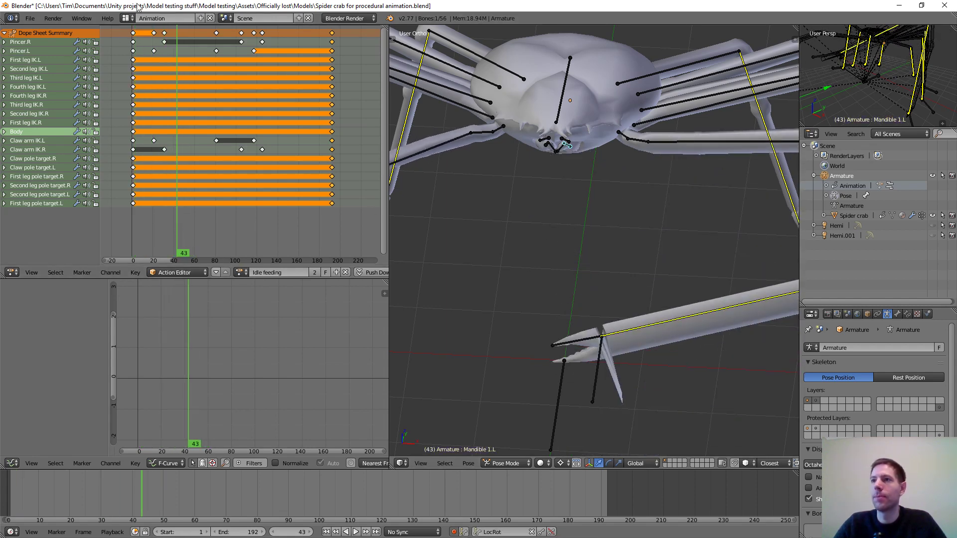
# Switch to the Default screen layout and set the viewport shading to Solid
pyautogui.click(127, 18)
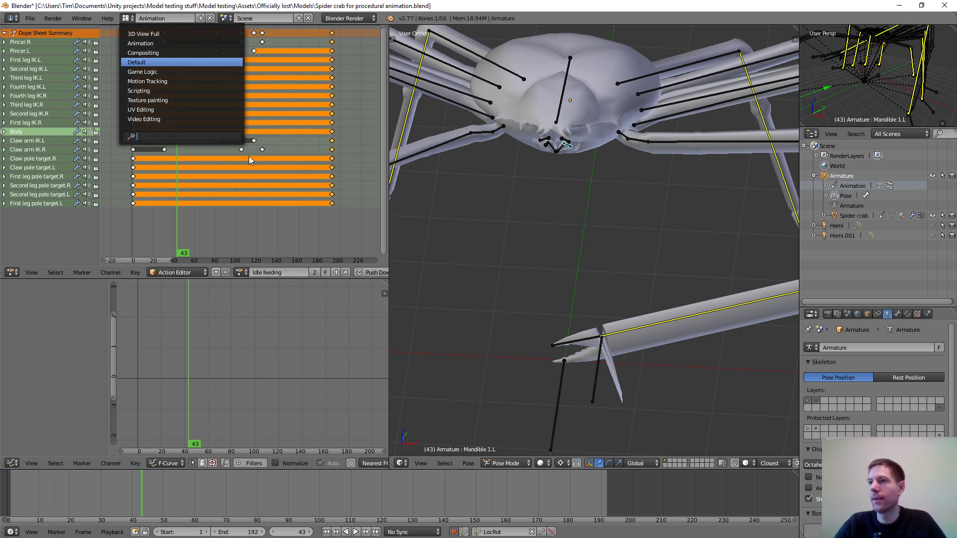
pyautogui.click(150, 62)
pyautogui.scroll(5, 458, 315)
pyautogui.moveTo(444, 315); pyautogui.dragTo(465, 283, button='middle')
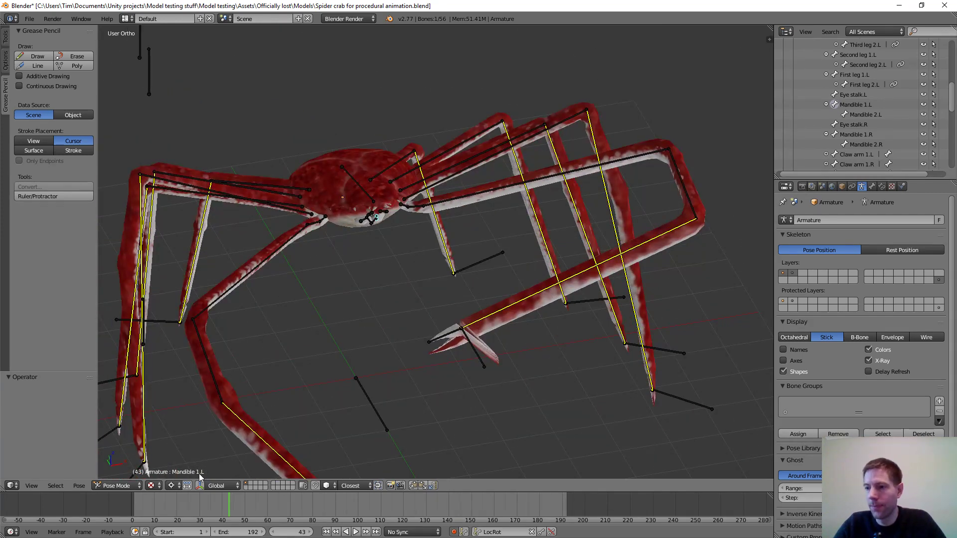
pyautogui.click(151, 484)
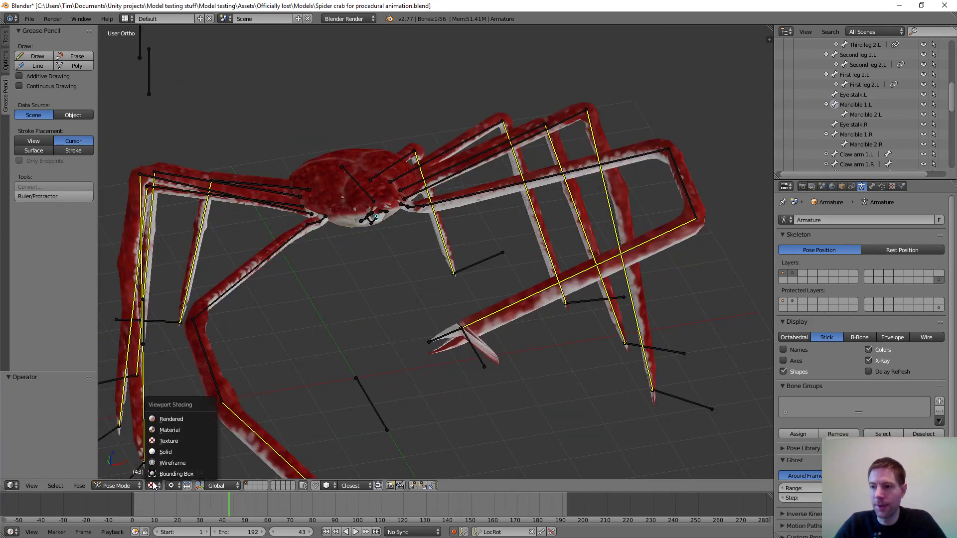
pyautogui.click(162, 454)
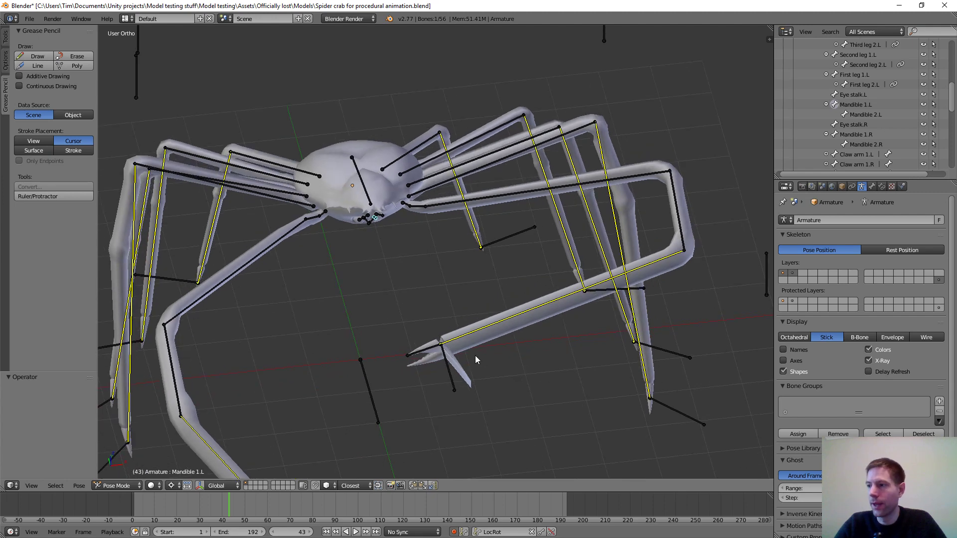
# Select the spider crab mesh, enter Weight Paint mode and show the weights of the Claw arm 5.L bone
pyautogui.rightClick(467, 344)
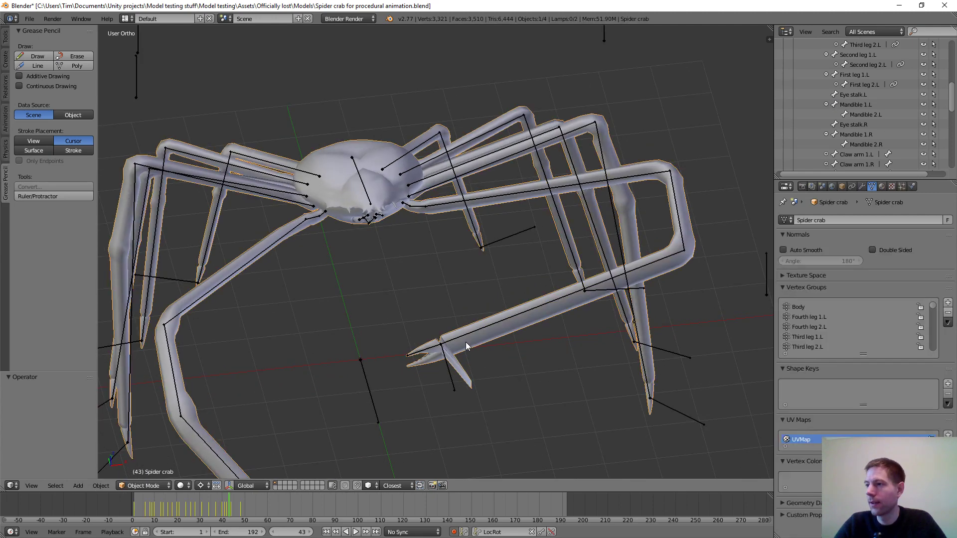
pyautogui.click(149, 486)
pyautogui.click(145, 429)
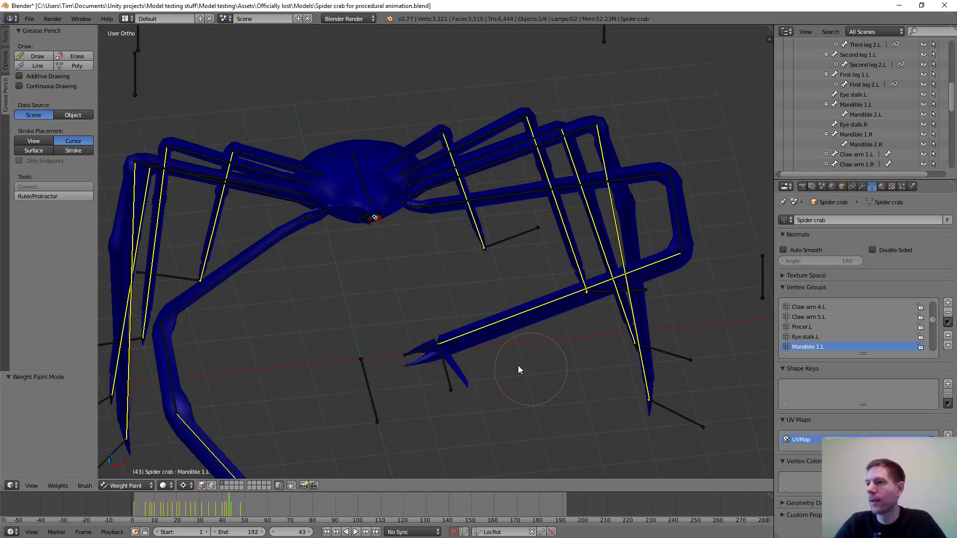
pyautogui.moveTo(519, 366); pyautogui.dragTo(539, 266, button='middle')
pyautogui.keyDown('ctrl'); pyautogui.rightClick(459, 344); pyautogui.keyUp('ctrl')
# Examine the Claw arm 5.L weights around the left claw's pincers from several angles
pyautogui.scroll(7, 450, 305)
pyautogui.moveTo(461, 330); pyautogui.dragTo(431, 359, button='middle')
pyautogui.scroll(-3, 447, 336)
pyautogui.scroll(-2, 431, 359)
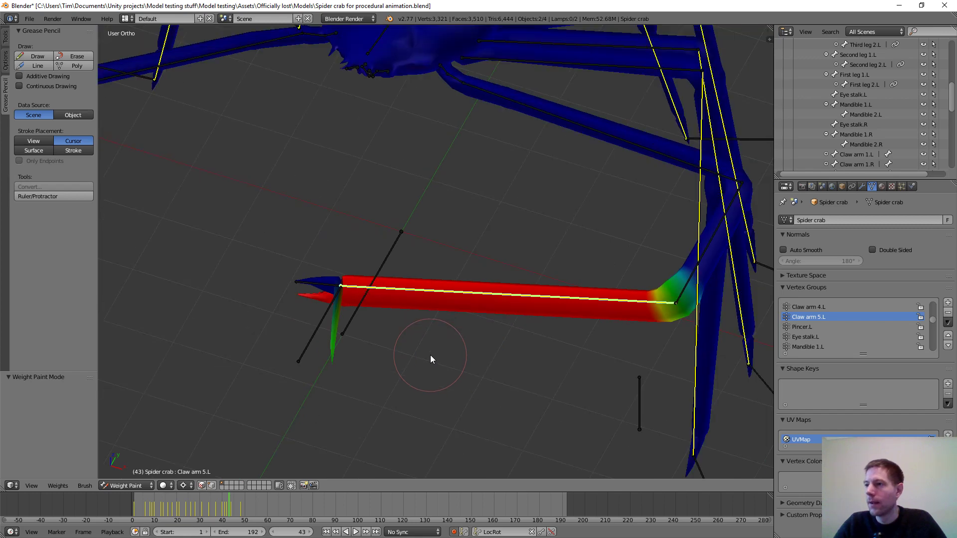
pyautogui.rightClick(319, 285)
pyautogui.moveTo(385, 351)
pyautogui.mouseDown(button='middle')
pyautogui.moveTo(427, 363)
pyautogui.moveTo(463, 345)
pyautogui.moveTo(473, 331)
pyautogui.moveTo(430, 343)
pyautogui.moveTo(472, 283)
pyautogui.mouseUp(button='middle')
pyautogui.rightClick(476, 271)
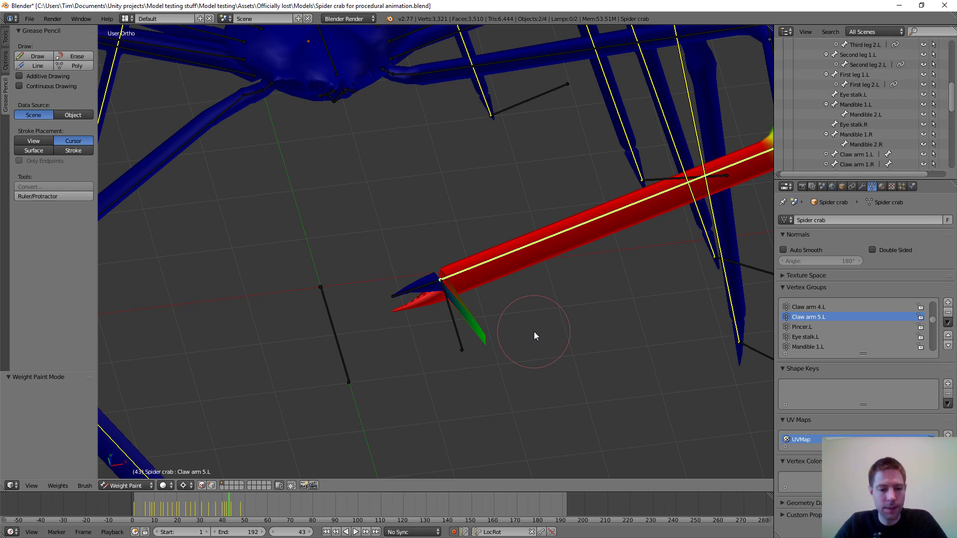
# Enter Edit Mode on the spider crab mesh and select a single vertex at the base of the left claw's pincers
pyautogui.press('Tab')
pyautogui.scroll(-5, 527, 306)
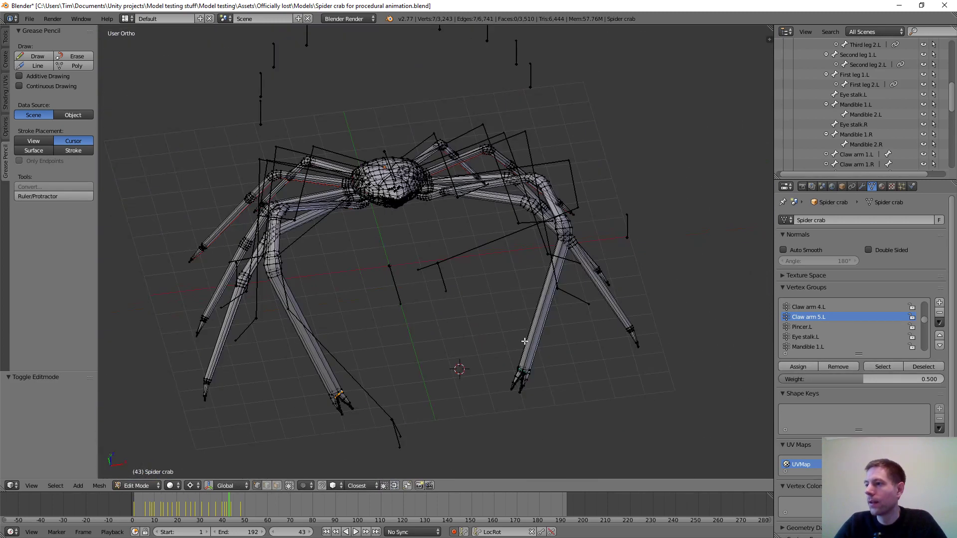
pyautogui.moveTo(526, 343); pyautogui.dragTo(526, 269, button='middle')
pyautogui.scroll(4, 456, 333)
pyautogui.scroll(4, 488, 350)
pyautogui.scroll(-4, 492, 353)
pyautogui.moveTo(493, 353); pyautogui.dragTo(517, 293, button='middle')
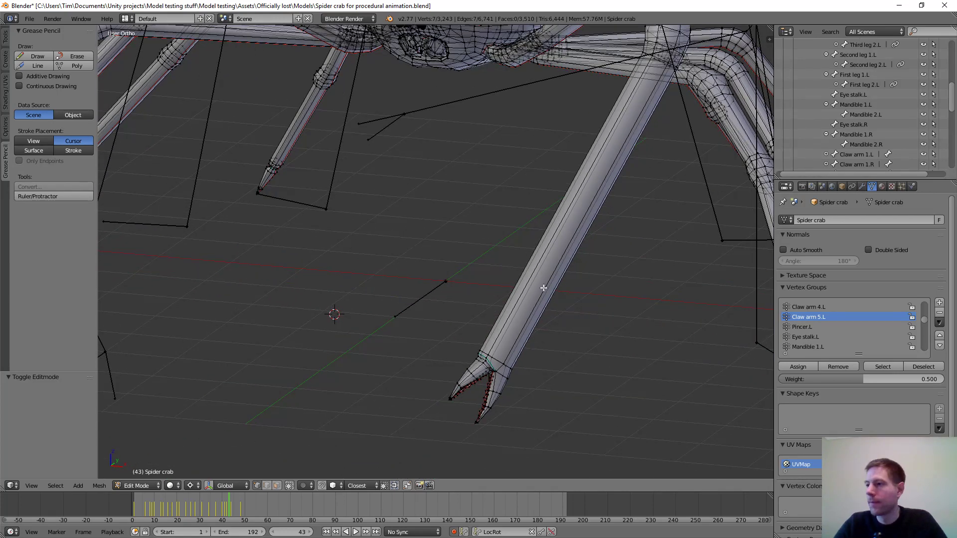
pyautogui.rightClick(502, 365)
pyautogui.scroll(-5, 481, 265)
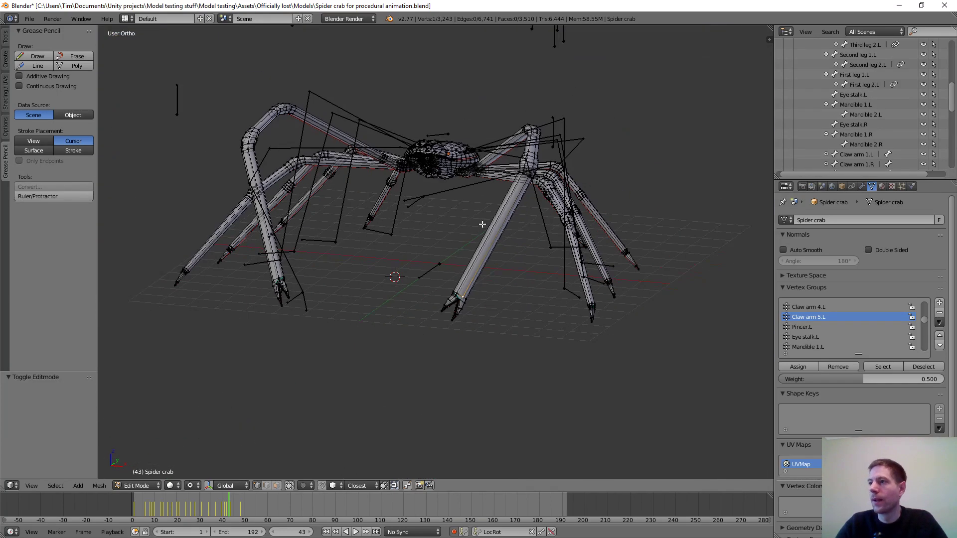
# Leave Edit Mode and Weight Paint mode, returning the spider crab mesh to Object Mode
pyautogui.click(127, 19)
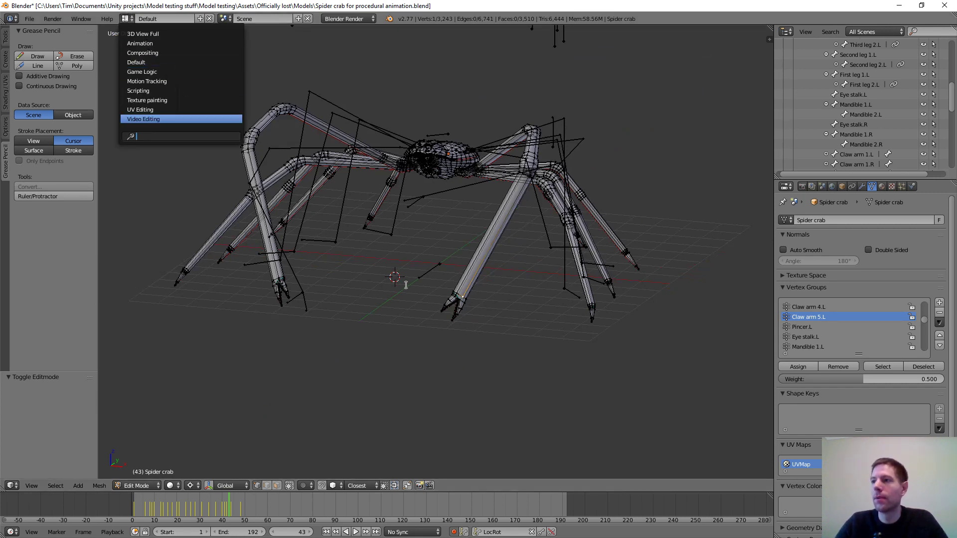
pyautogui.click(141, 486)
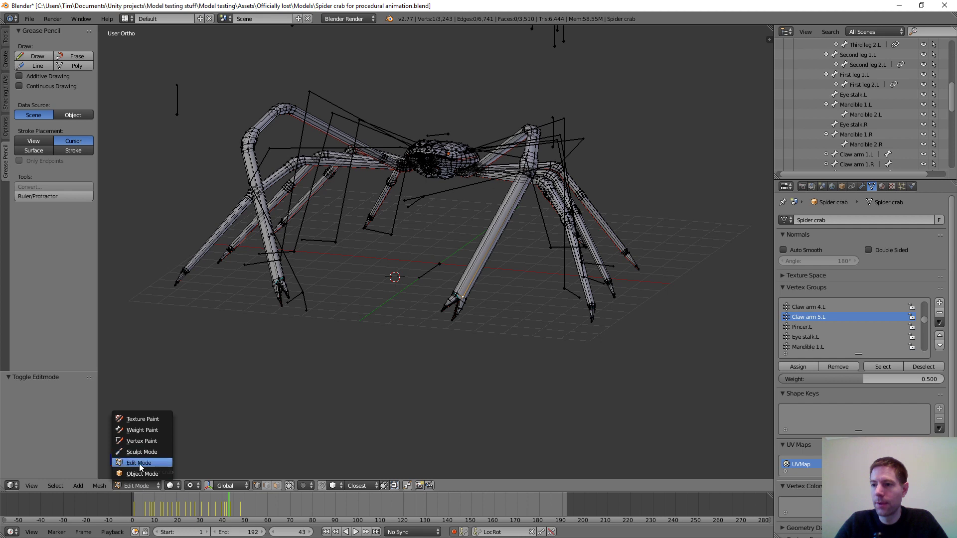
pyautogui.press('Tab')
pyautogui.hotkey('ctrl', 'Tab')
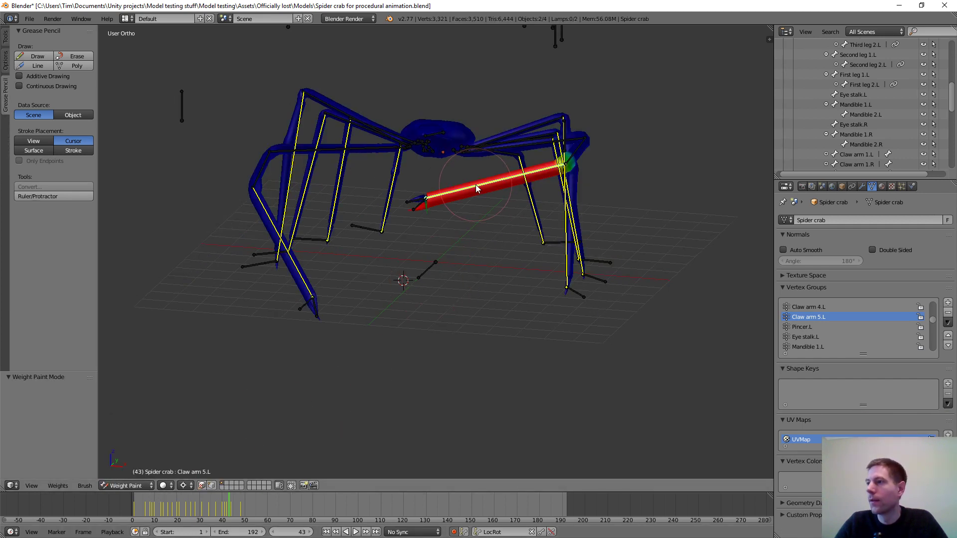
pyautogui.click(139, 486)
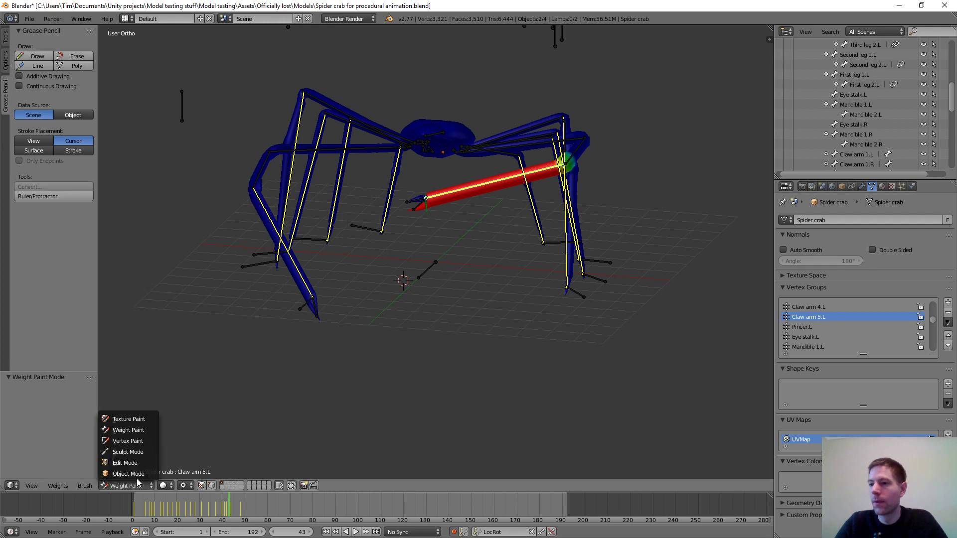
pyautogui.click(128, 474)
pyautogui.scroll(3, 410, 238)
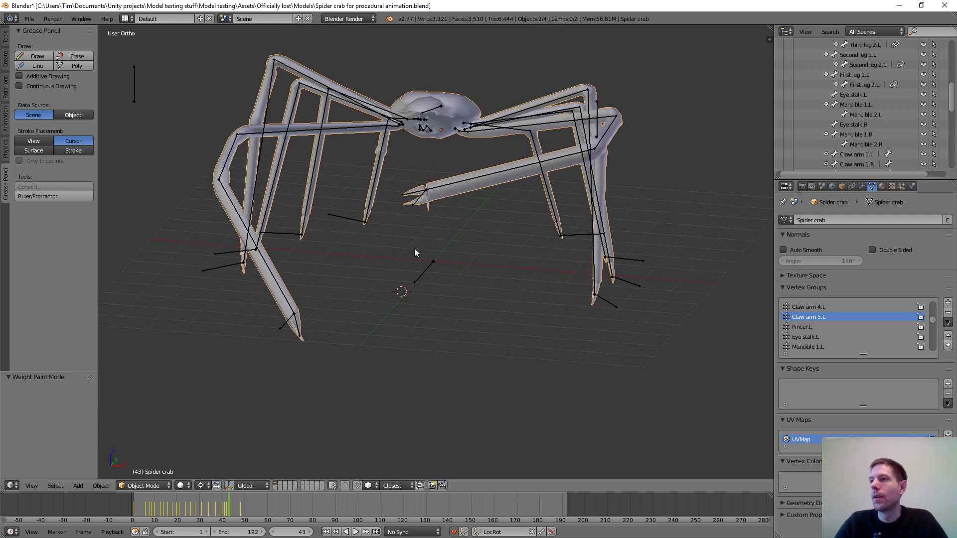
pyautogui.moveTo(414, 253); pyautogui.dragTo(419, 270, button='middle')
# Switch back to the Animation screen layout
pyautogui.click(128, 18)
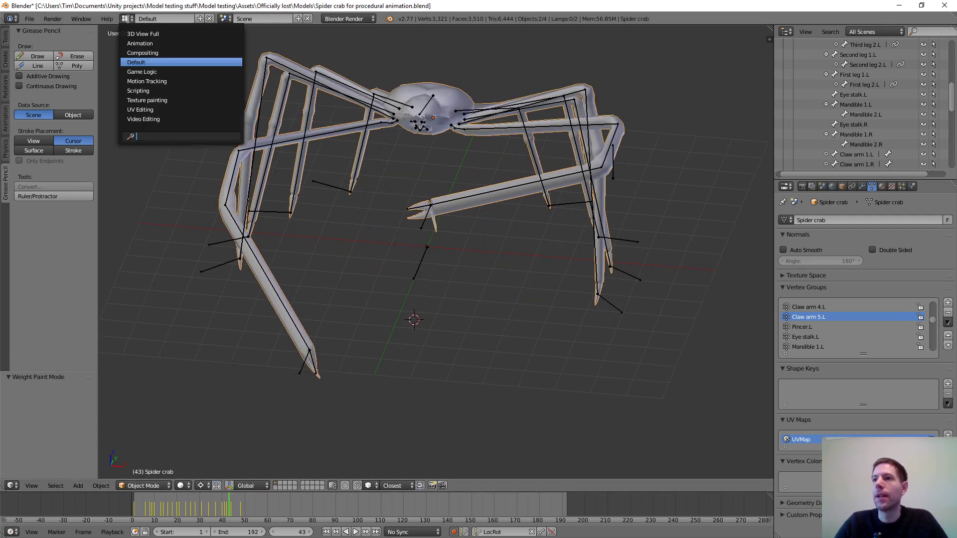
pyautogui.click(138, 64)
pyautogui.click(128, 19)
pyautogui.click(141, 43)
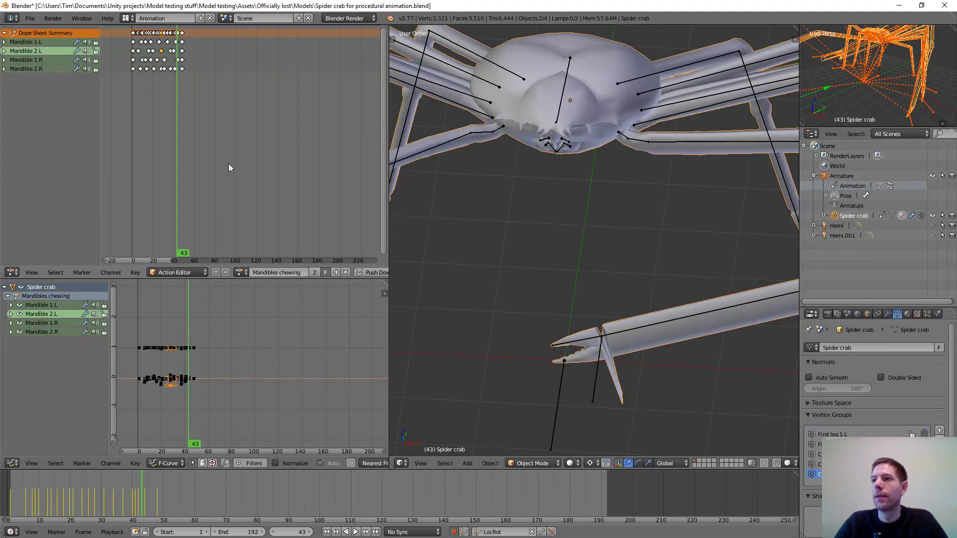
# Assign the Idle action to the spider crab mesh and scrub the animation to frame 26
pyautogui.click(242, 273)
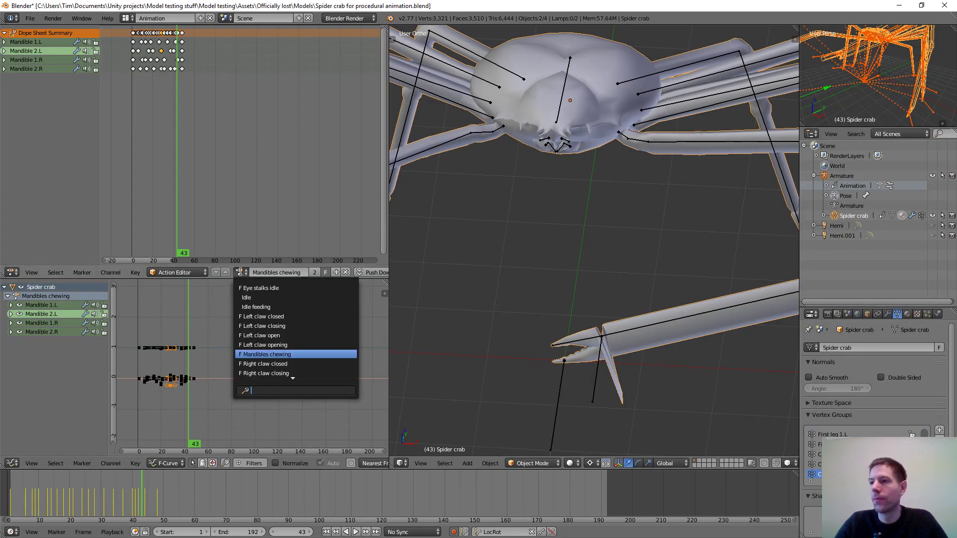
pyautogui.click(246, 298)
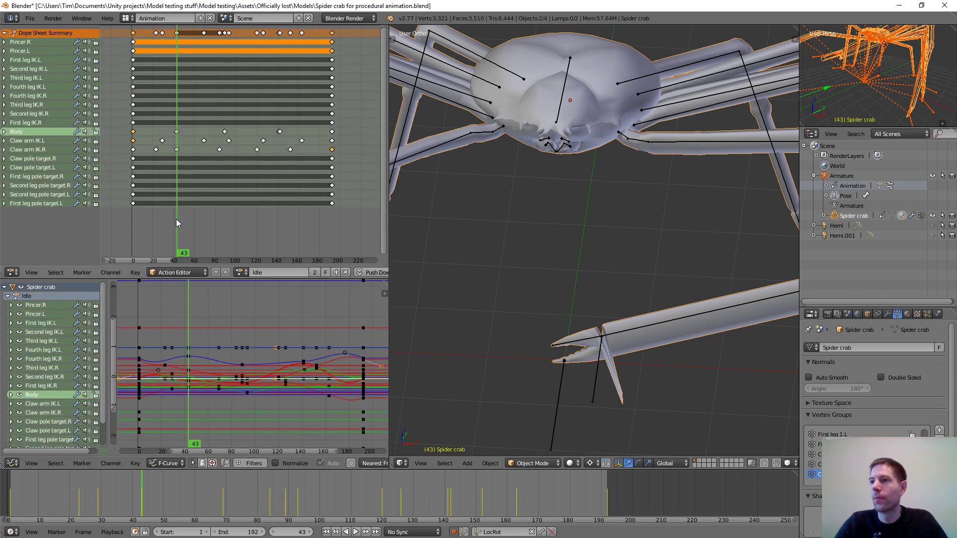
pyautogui.moveTo(175, 220)
pyautogui.mouseDown()
pyautogui.moveTo(149, 216)
pyautogui.moveTo(160, 217)
pyautogui.mouseUp()
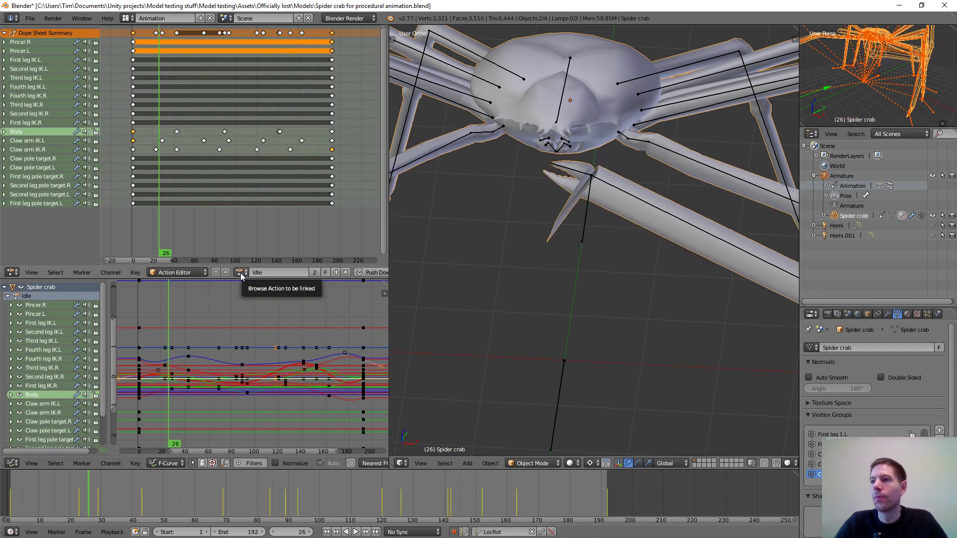
# Assign the Idle feeding action to the spider crab mesh, play it briefly and move to frame 61
pyautogui.click(241, 276)
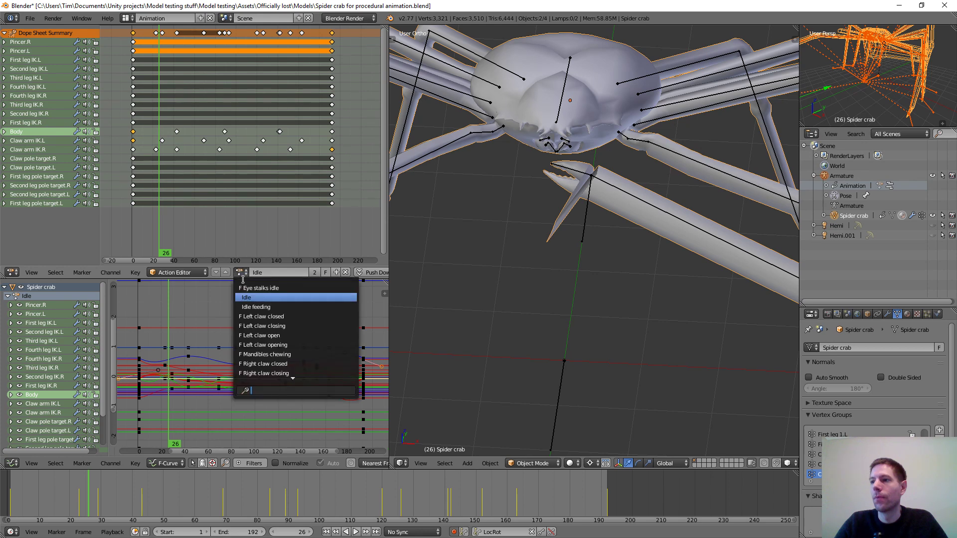
pyautogui.click(256, 305)
pyautogui.hotkey('alt', 'a')
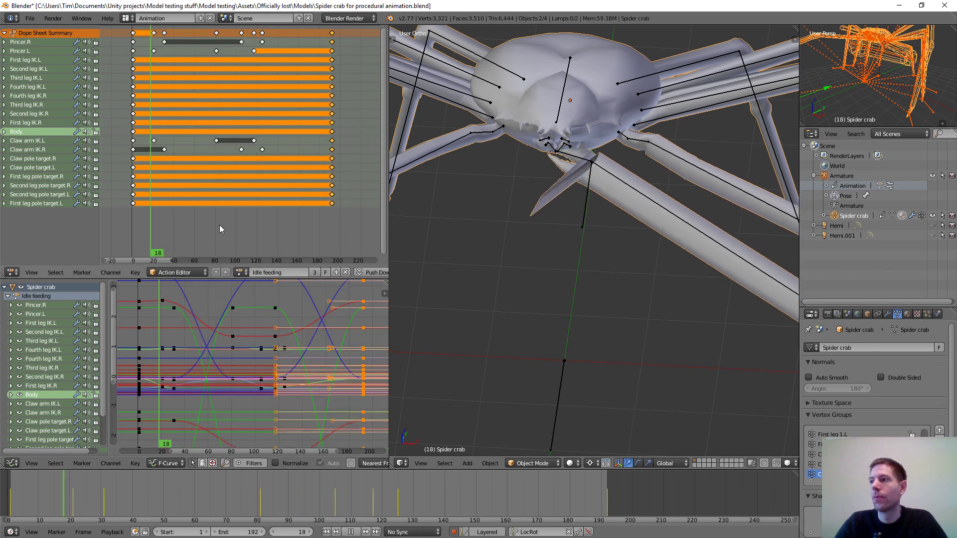
pyautogui.hotkey('alt', 'a')
pyautogui.click(196, 219)
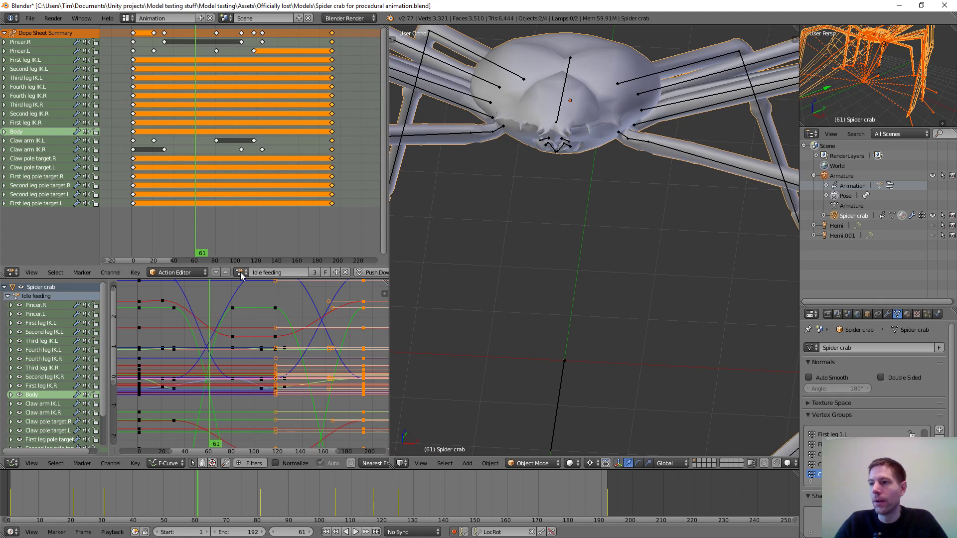
# Reassign the Idle action to the spider crab mesh, preview it with the whole crab in view and scrub to frame 32
pyautogui.click(241, 273)
pyautogui.click(246, 297)
pyautogui.scroll(-5, 585, 226)
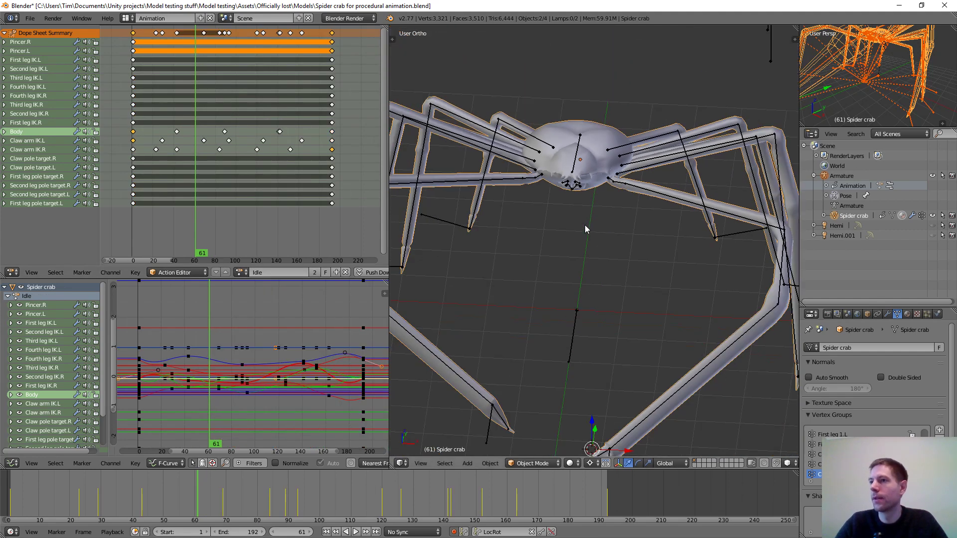
pyautogui.hotkey('alt', 'a')
pyautogui.moveTo(196, 217); pyautogui.dragTo(165, 217)
pyautogui.hotkey('alt', 'a')
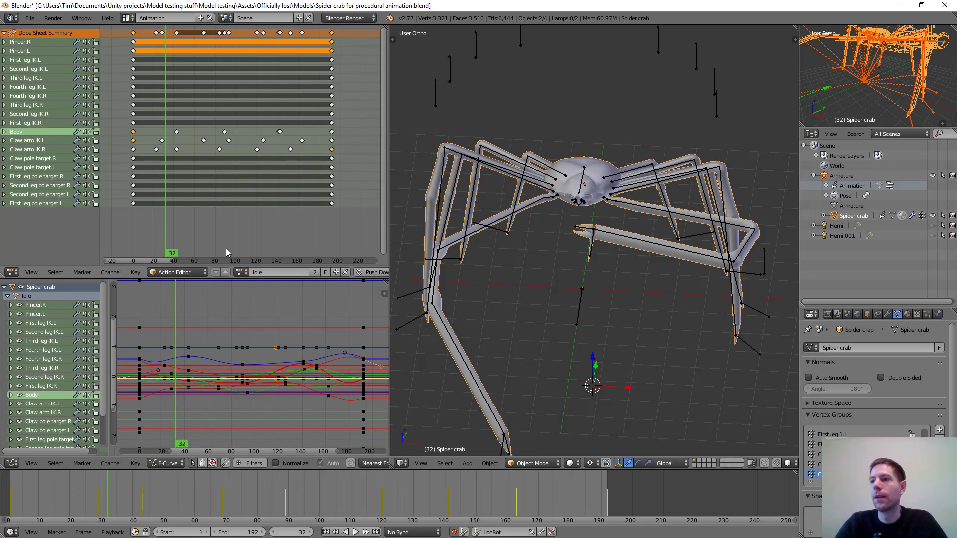
# Assign the Left claw closed action to the spider crab mesh and play the animation
pyautogui.click(242, 273)
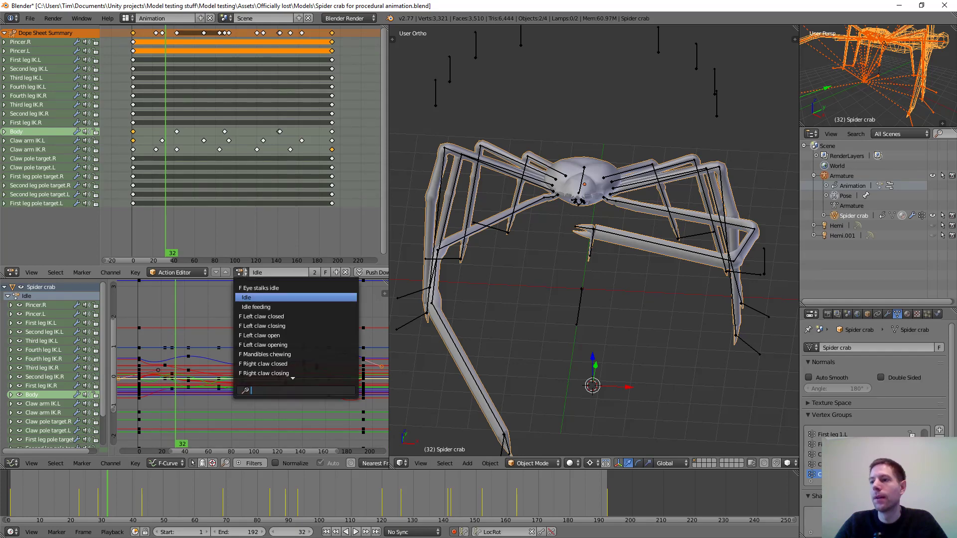
pyautogui.click(259, 318)
pyautogui.hotkey('alt', 'a')
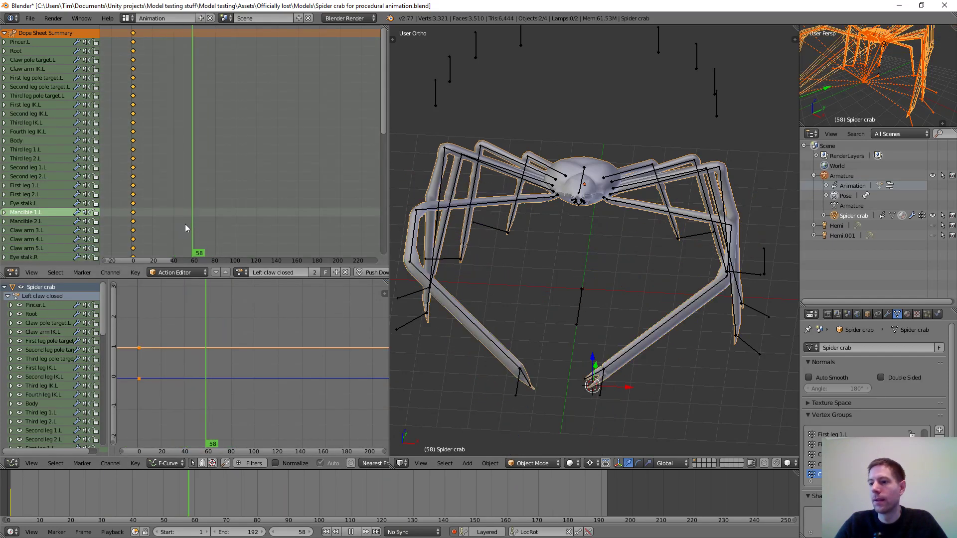
# Reassign the Idle action to the spider crab mesh, play it briefly and move to frame 13
pyautogui.hotkey('alt', 'a')
pyautogui.click(242, 273)
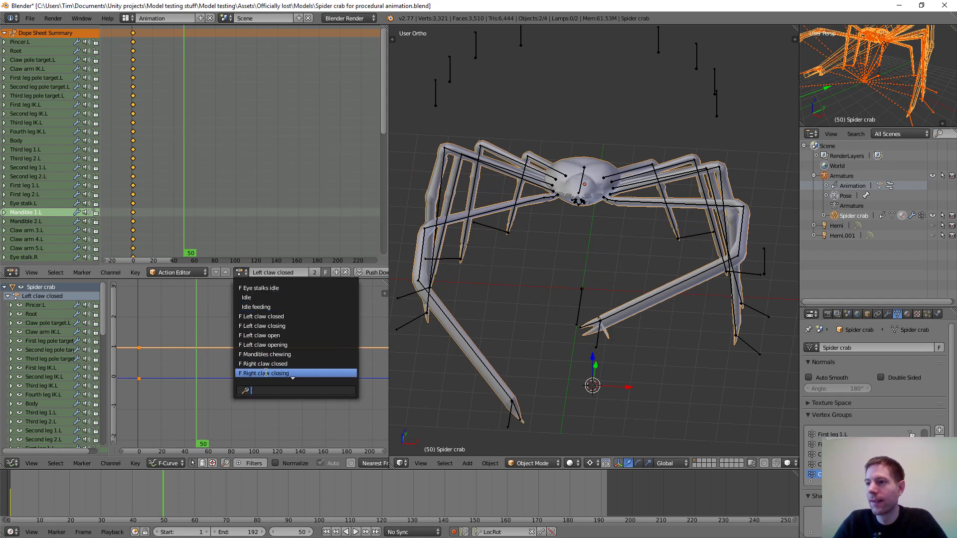
pyautogui.click(246, 298)
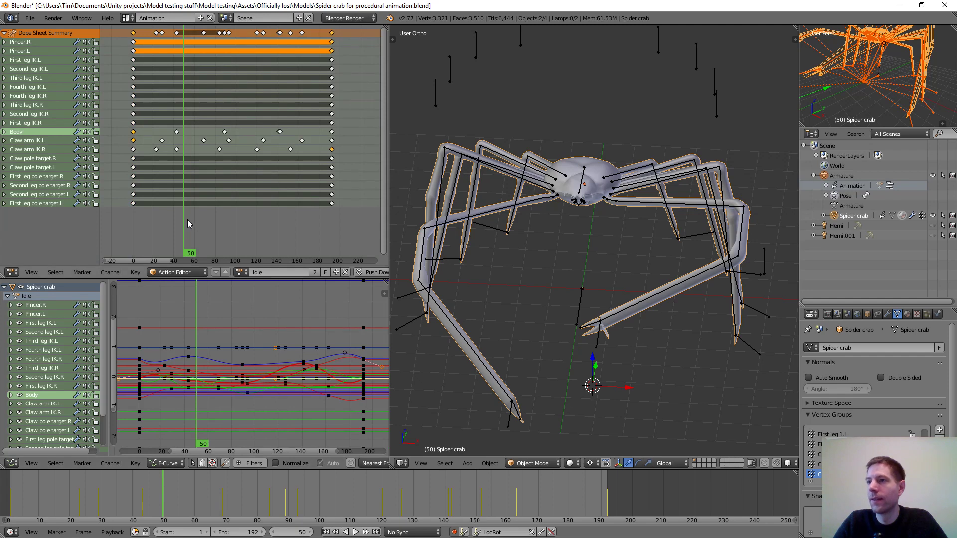
pyautogui.hotkey('alt', 'a')
pyautogui.moveTo(159, 221)
pyautogui.mouseDown()
pyautogui.moveTo(137, 218)
pyautogui.moveTo(145, 220)
pyautogui.mouseUp()
pyautogui.hotkey('alt', 'a')
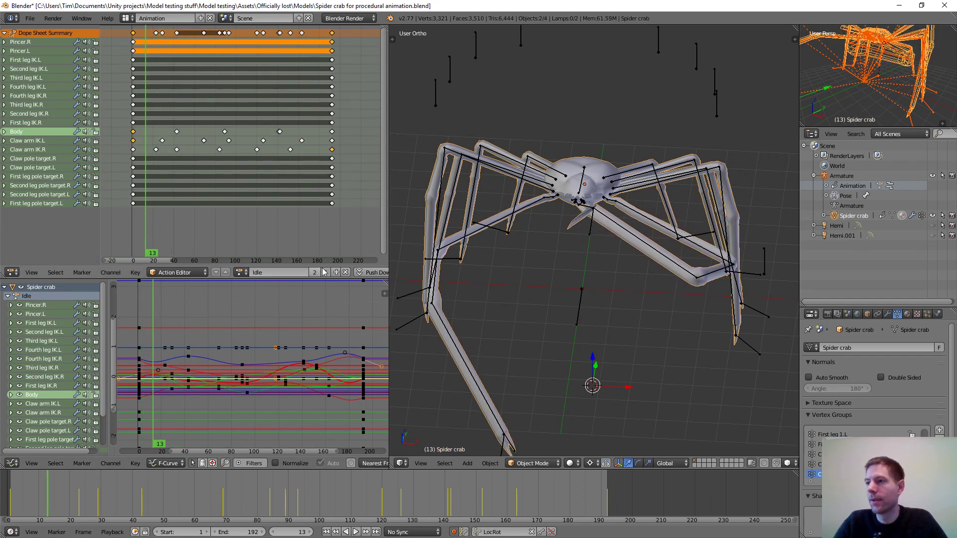
# Switch the Action Editor area to the NLA Editor and delete the Armature's two stashed action tracks
pyautogui.click(11, 272)
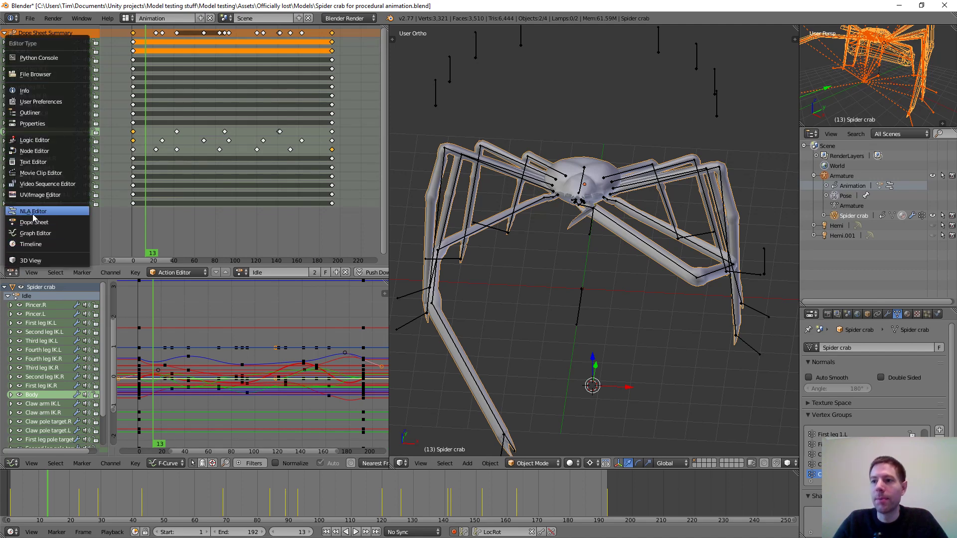
pyautogui.click(33, 212)
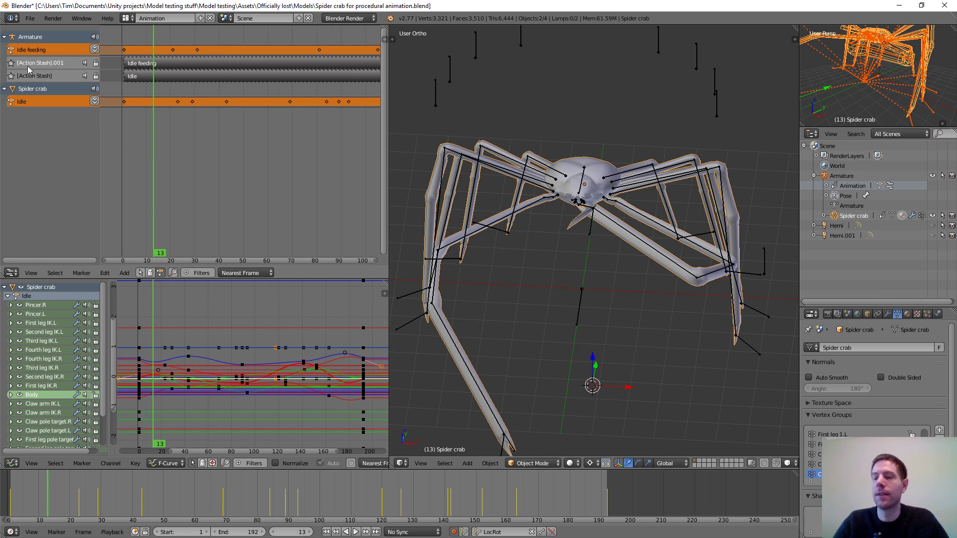
pyautogui.press('x')
pyautogui.press('x')
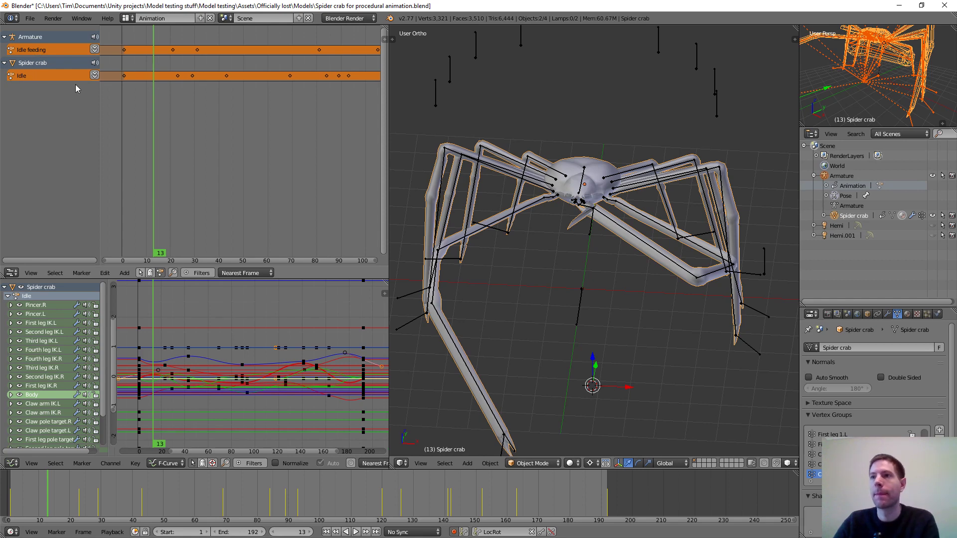
# Push the Armature's Idle feeding and the spider crab mesh's Idle actions down into NLA strips and delete both strips
pyautogui.click(95, 77)
pyautogui.click(94, 50)
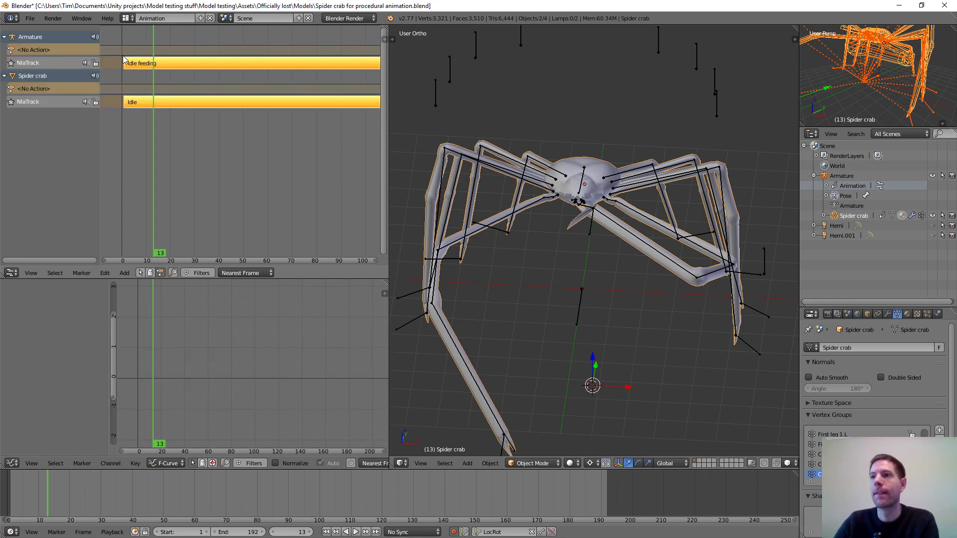
pyautogui.click(165, 63)
pyautogui.press('x')
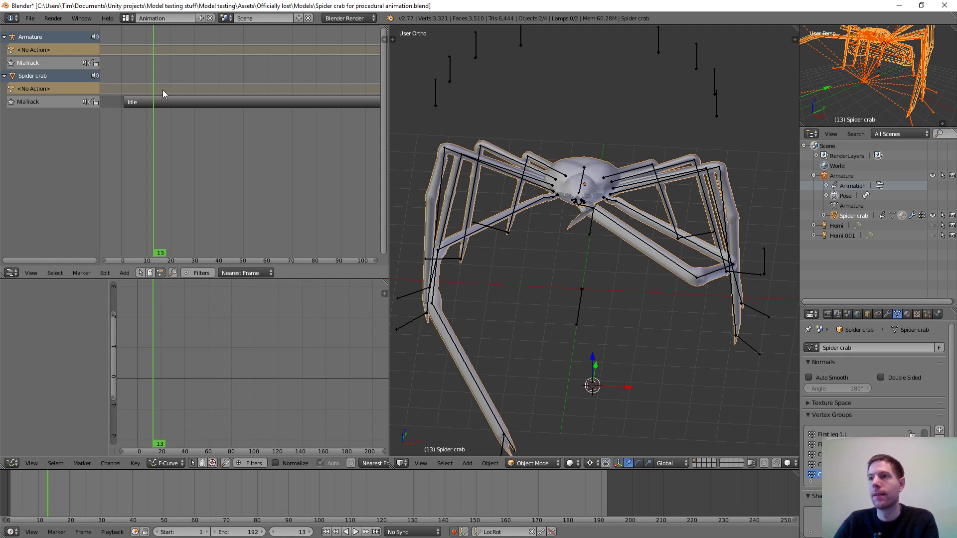
pyautogui.hotkey('alt', 'a')
pyautogui.hotkey('alt', 'a')
pyautogui.click(157, 105)
pyautogui.press('x')
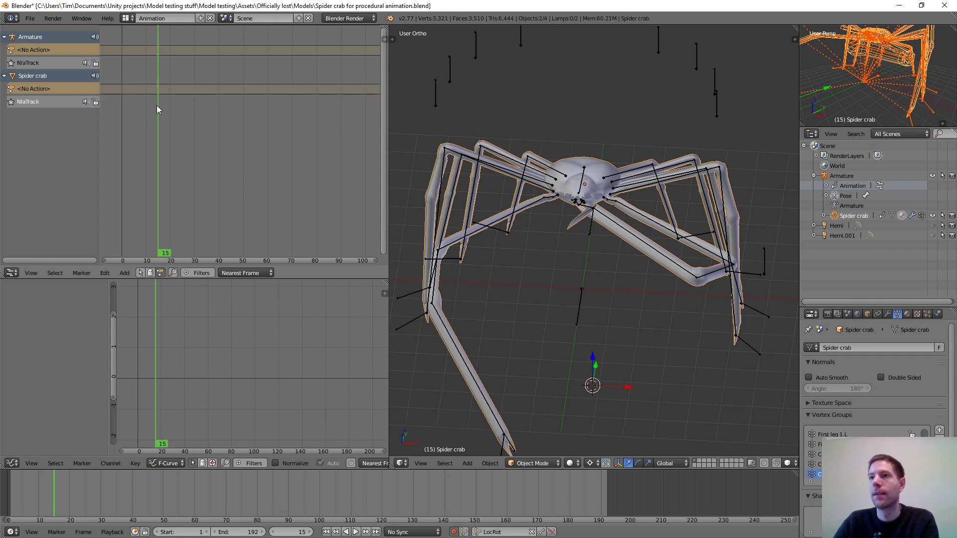
# Delete the empty NLA tracks of the spider crab mesh and the Armature
pyautogui.click(24, 103)
pyautogui.press('x')
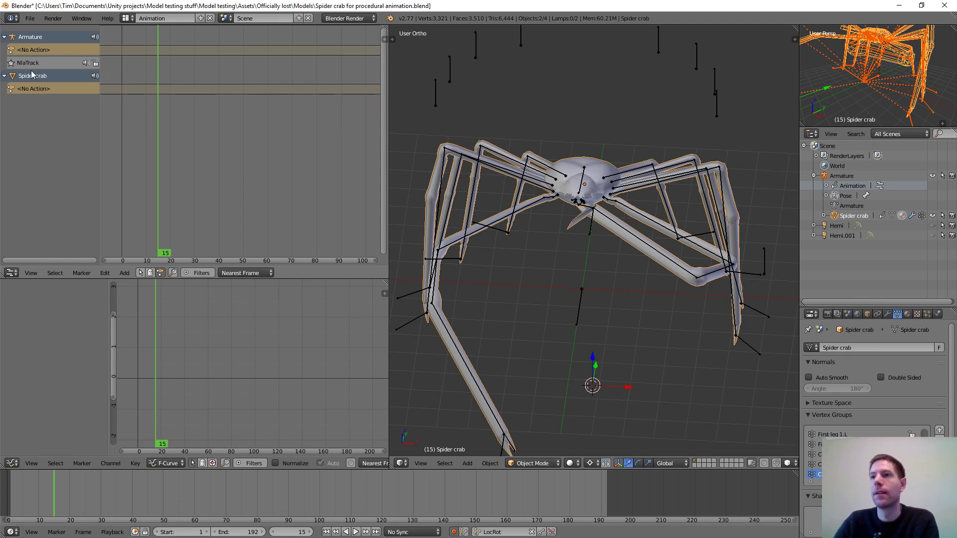
pyautogui.press('x')
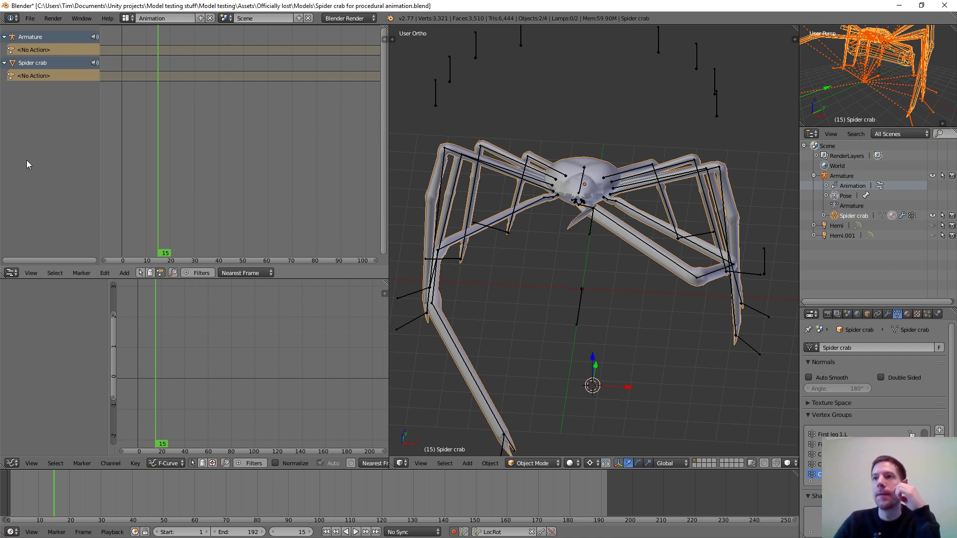
# Switch the NLA Editor area back to the Dope Sheet in Action Editor mode
pyautogui.click(11, 273)
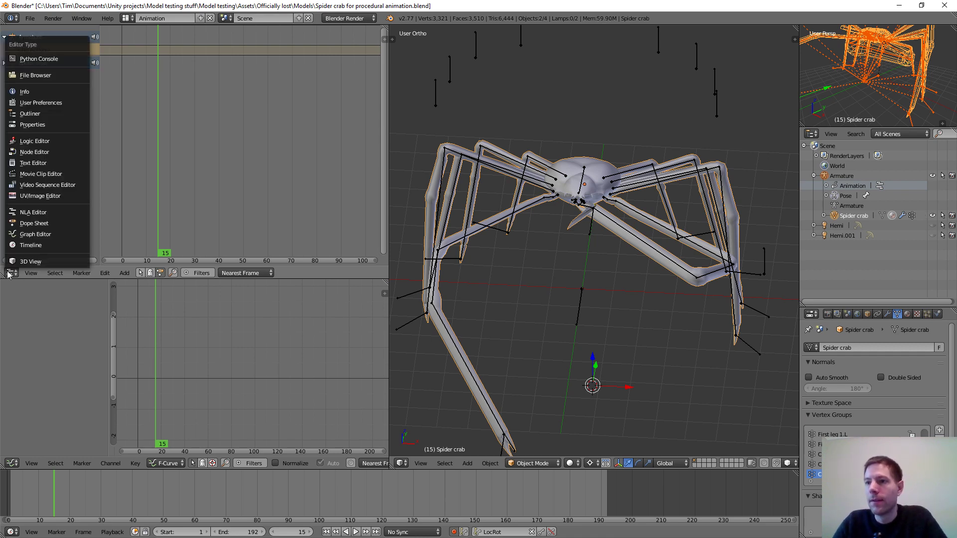
pyautogui.click(33, 223)
pyautogui.click(147, 273)
pyautogui.click(147, 263)
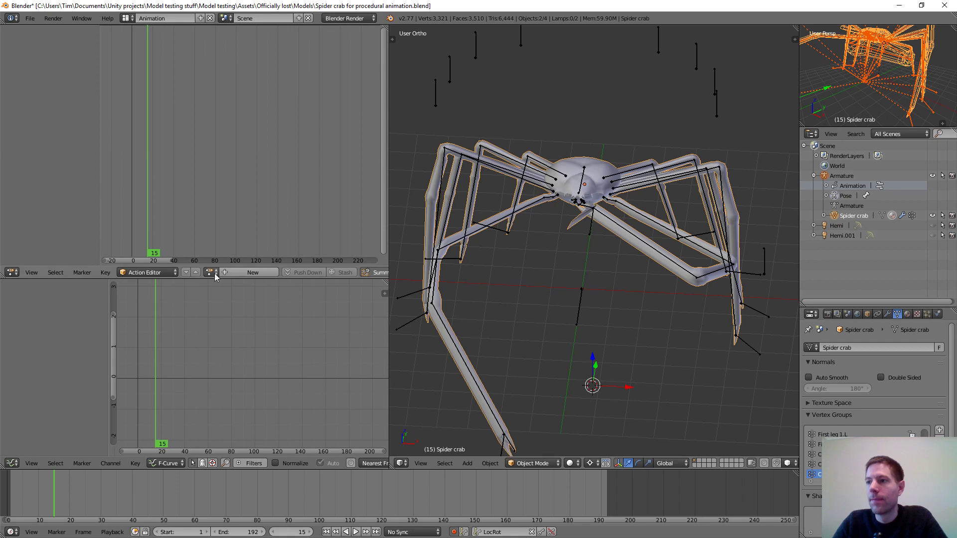
# Assign the Idle action to the spider crab mesh, play it briefly and give the action a fake user
pyautogui.click(210, 272)
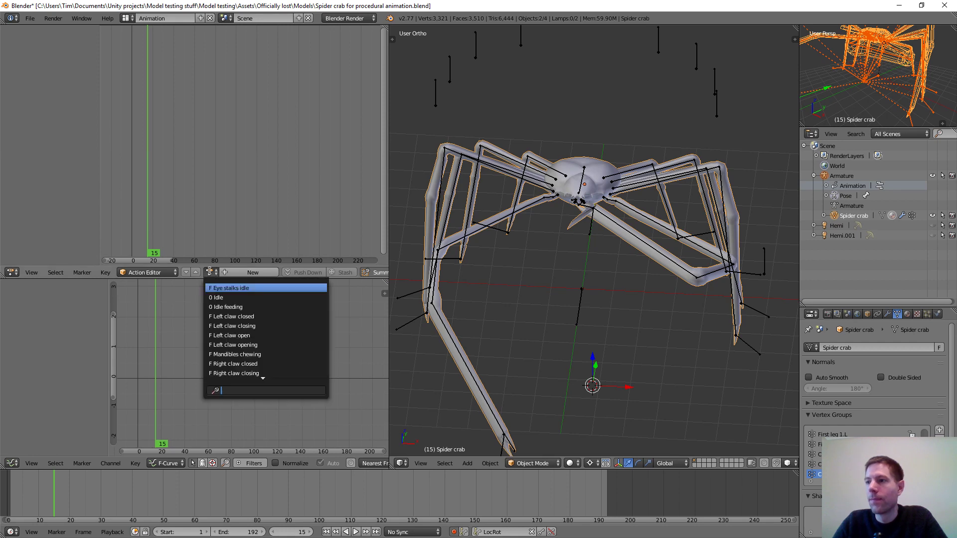
pyautogui.click(222, 297)
pyautogui.hotkey('alt', 'a')
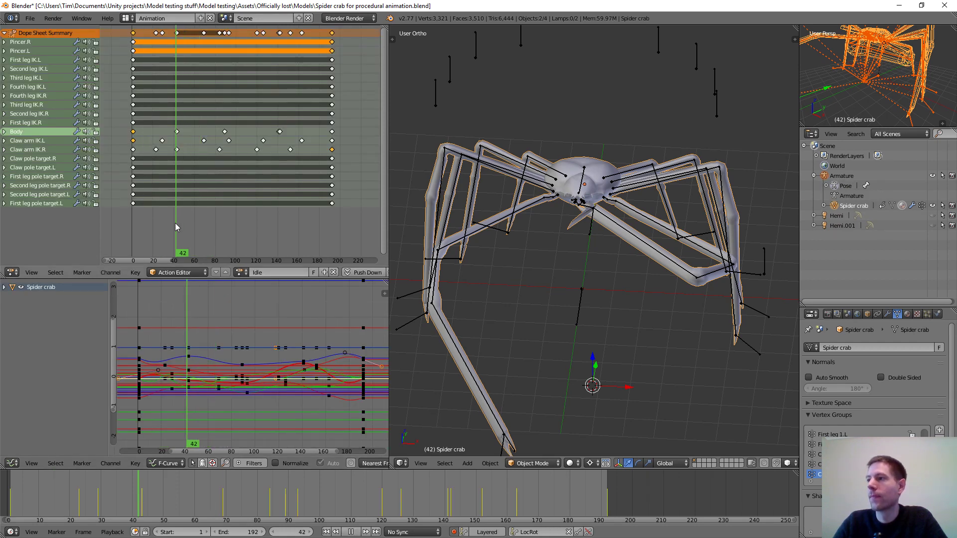
pyautogui.press('Escape')
pyautogui.click(313, 273)
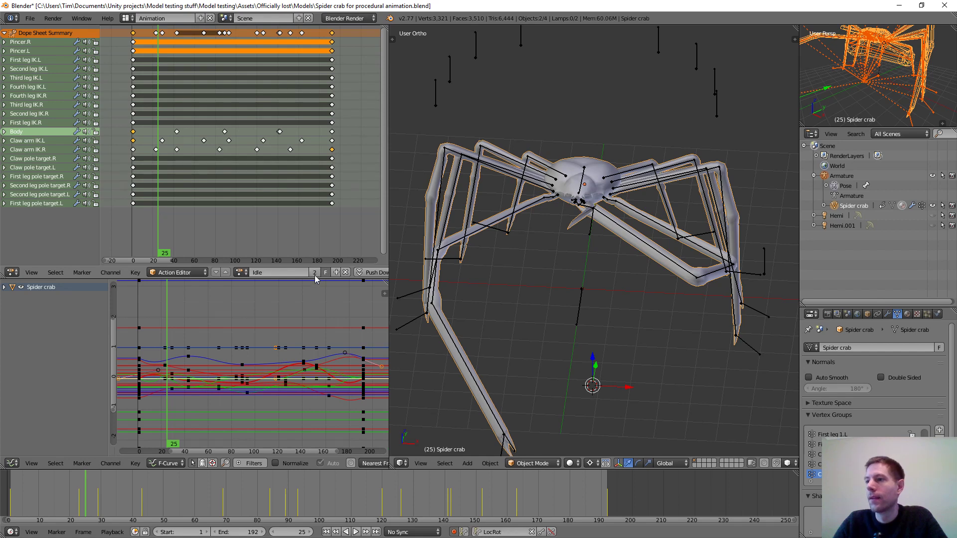
# Assign the Idle feeding action to the spider crab mesh, and select the Armature's Body bone to assign Idle feeding there too
pyautogui.click(242, 272)
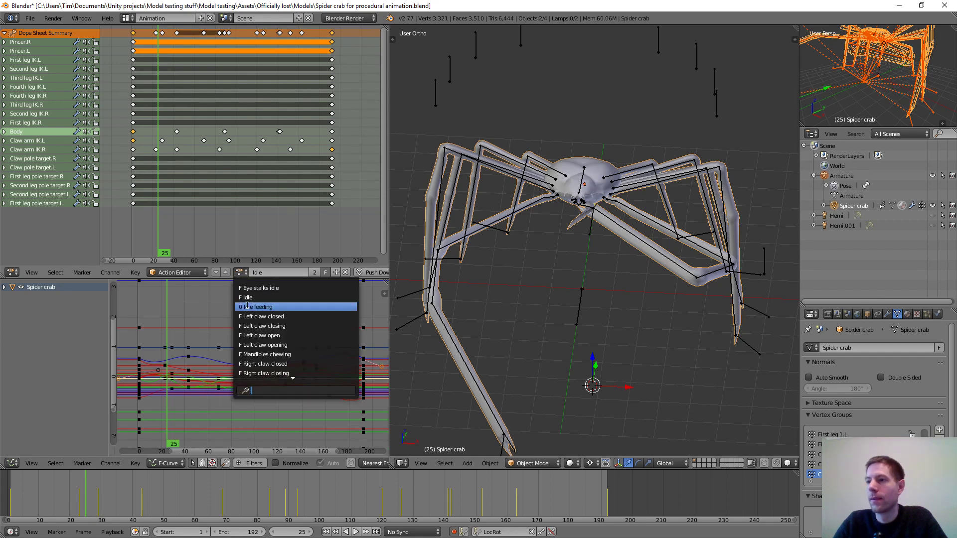
pyautogui.click(255, 308)
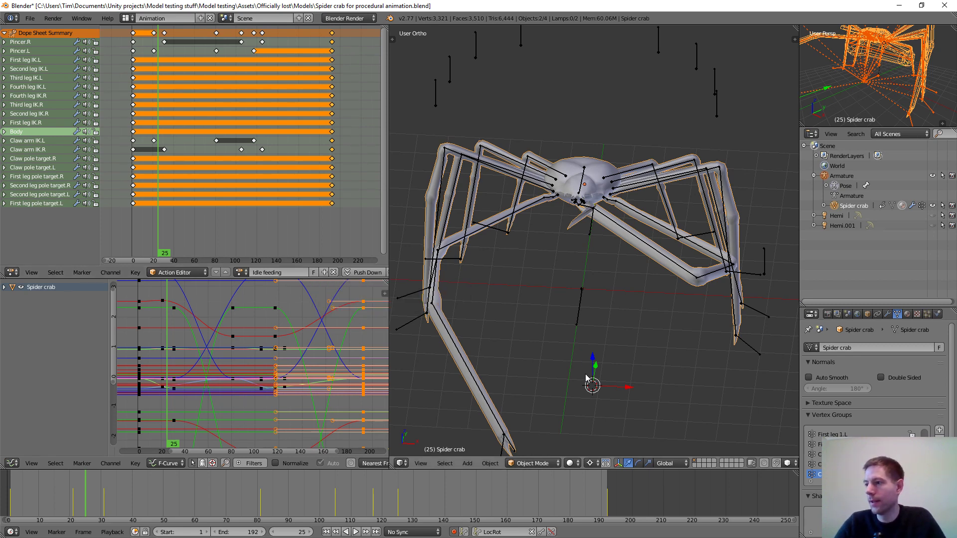
pyautogui.rightClick(580, 190)
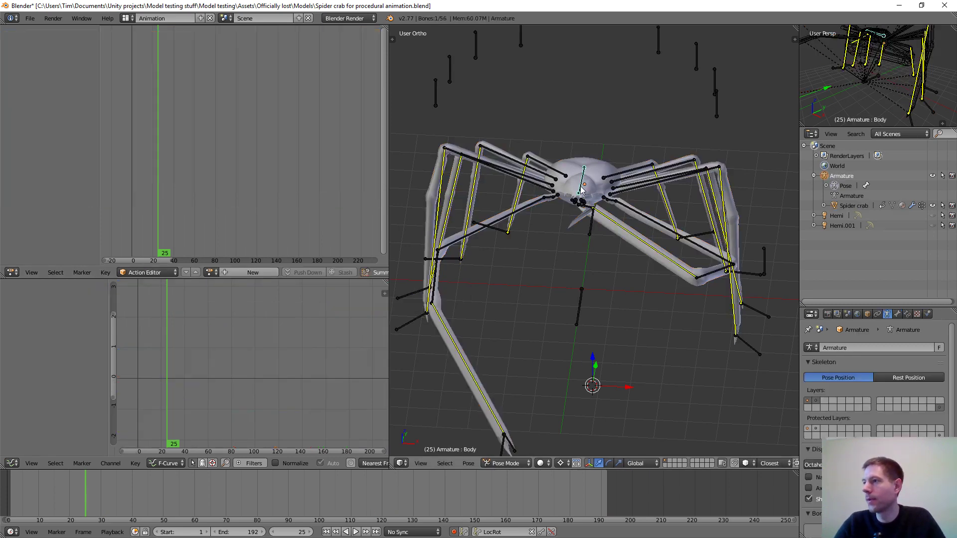
pyautogui.click(212, 272)
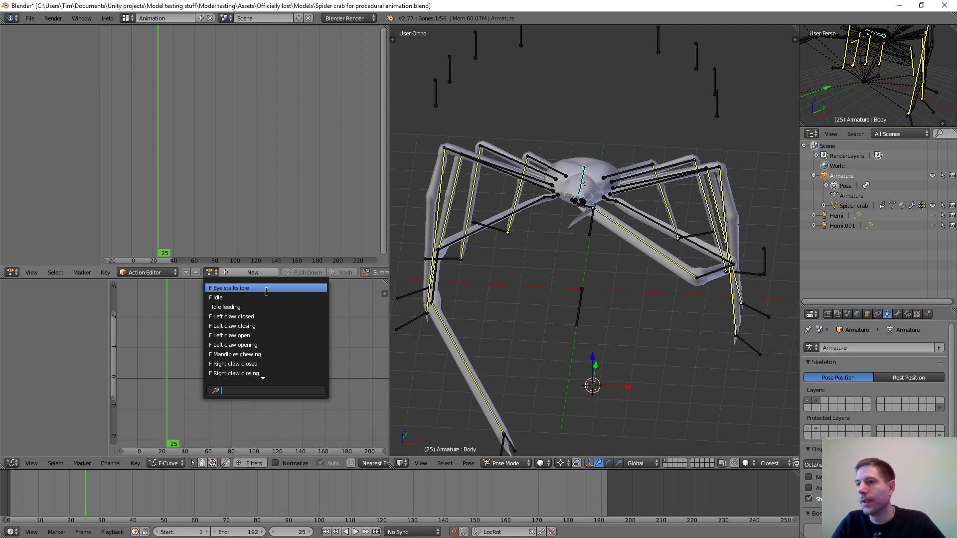
pyautogui.click(226, 306)
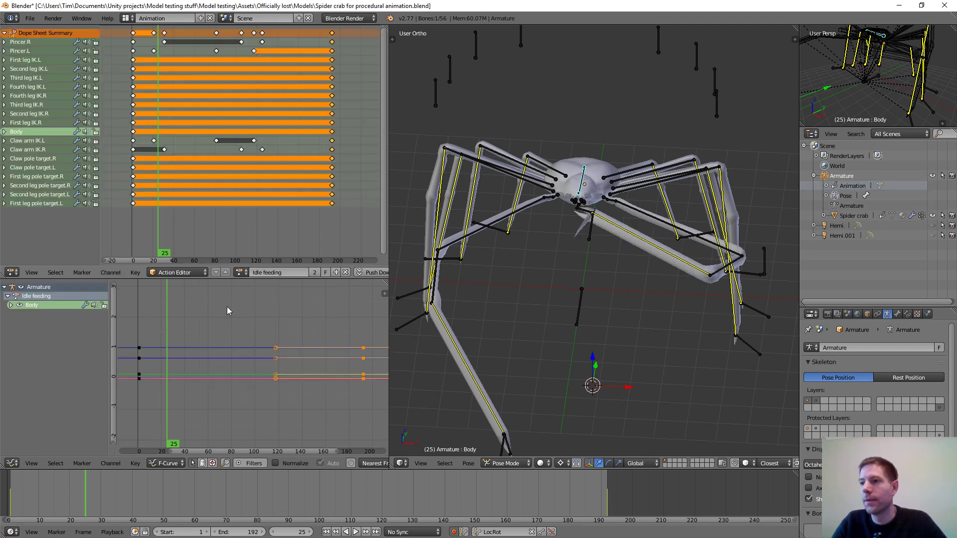
# Make the Armature's Idle feeding action single-user, and switch back to the original Idle feeding action with a fake user
pyautogui.click(315, 272)
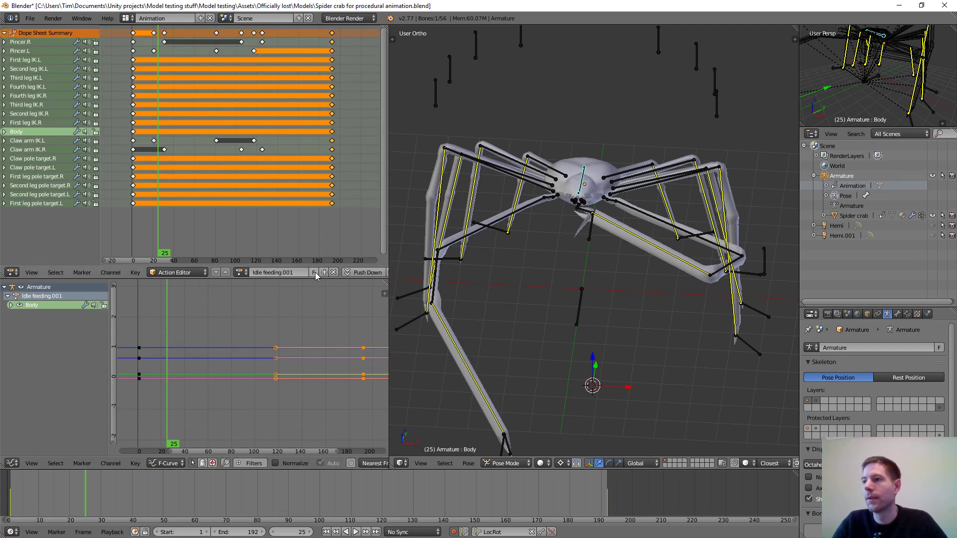
pyautogui.click(240, 272)
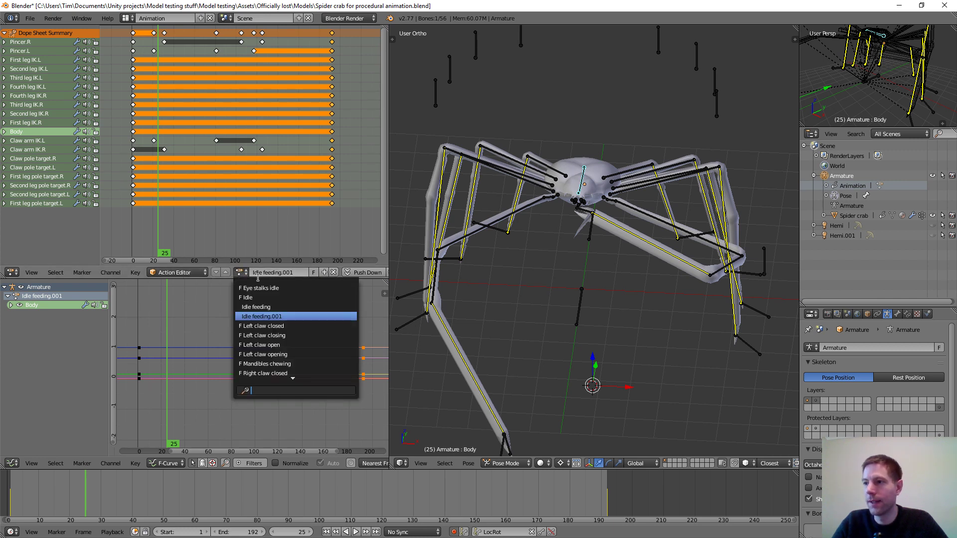
pyautogui.click(258, 307)
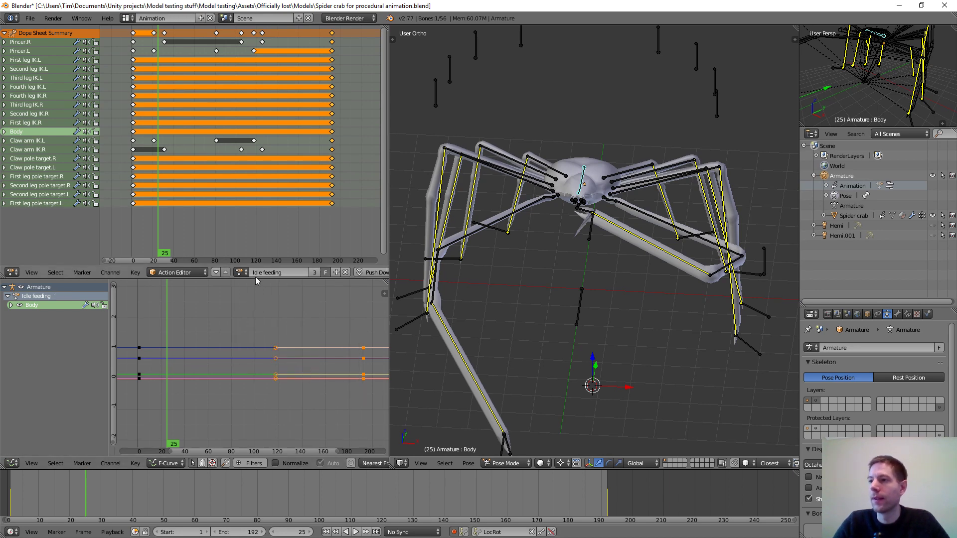
# Assign the duplicate Idle feeding.001 action to the Armature, unlink it and check the list of actions
pyautogui.click(240, 272)
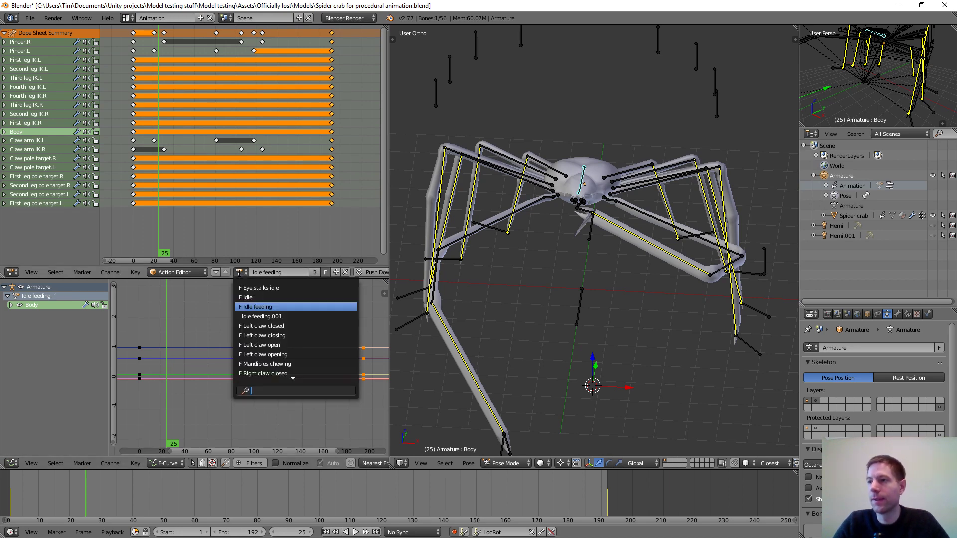
pyautogui.click(257, 317)
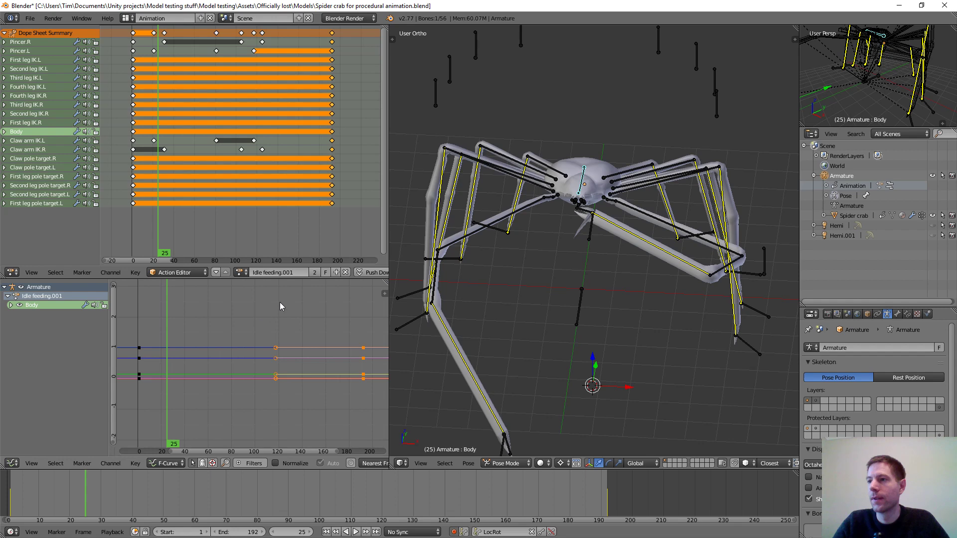
pyautogui.click(345, 274)
pyautogui.click(211, 272)
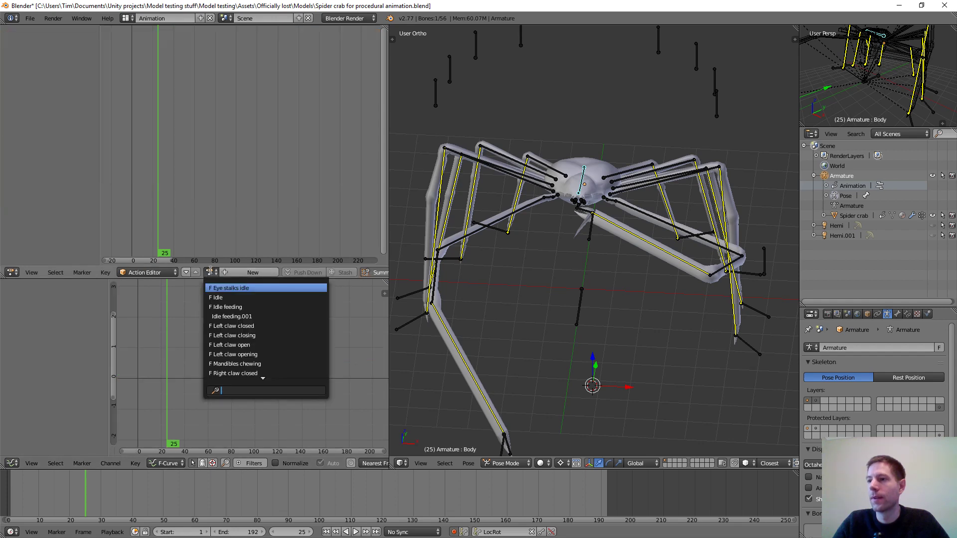
# Save the spider crab Blender file
pyautogui.click(31, 15)
pyautogui.click(30, 18)
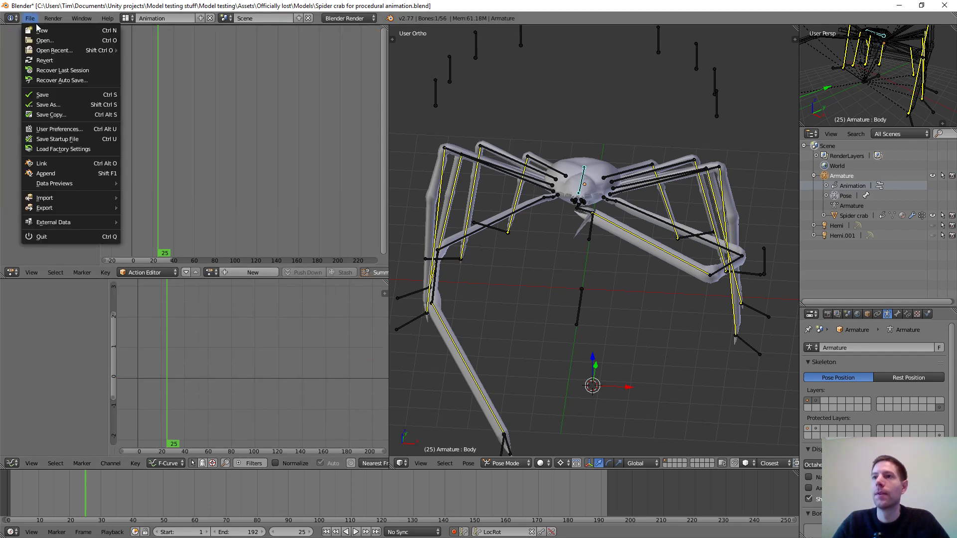
pyautogui.click(43, 95)
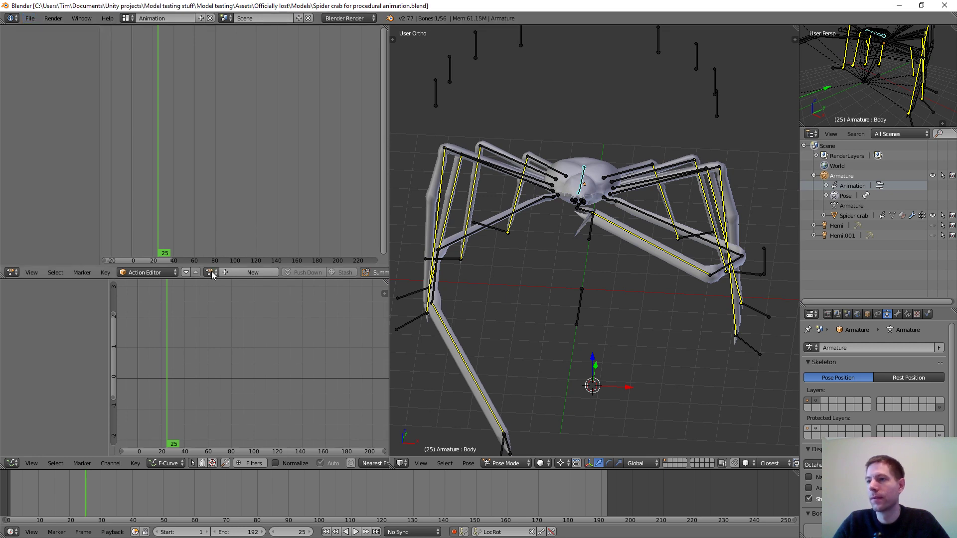
# Assign the Idle action to the Armature, play it and return to the start of the animation
pyautogui.click(211, 272)
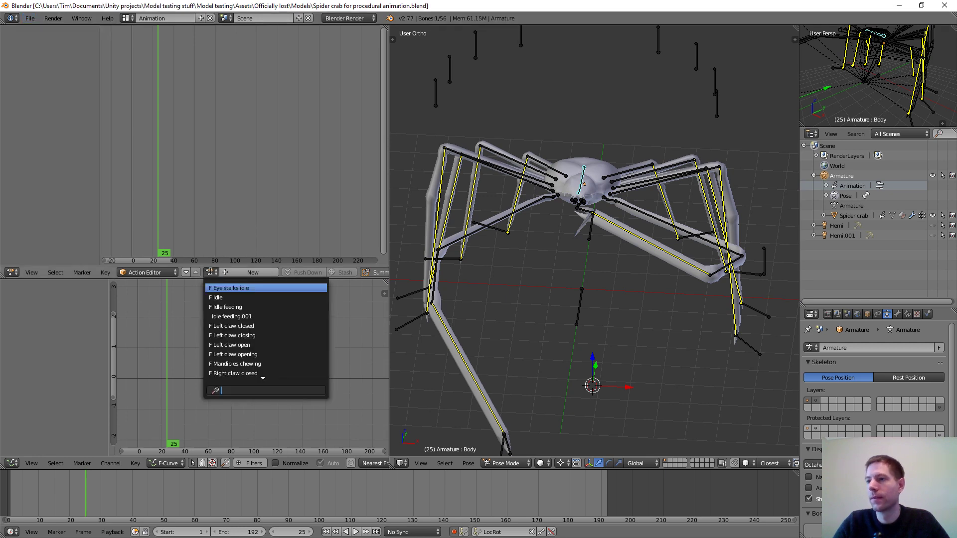
pyautogui.click(224, 298)
pyautogui.hotkey('alt', 'a')
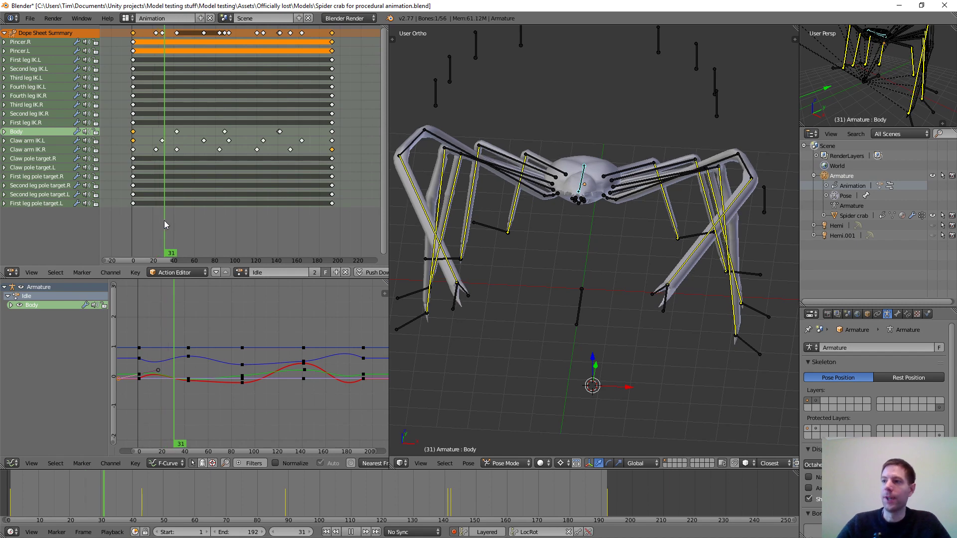
pyautogui.click(132, 219)
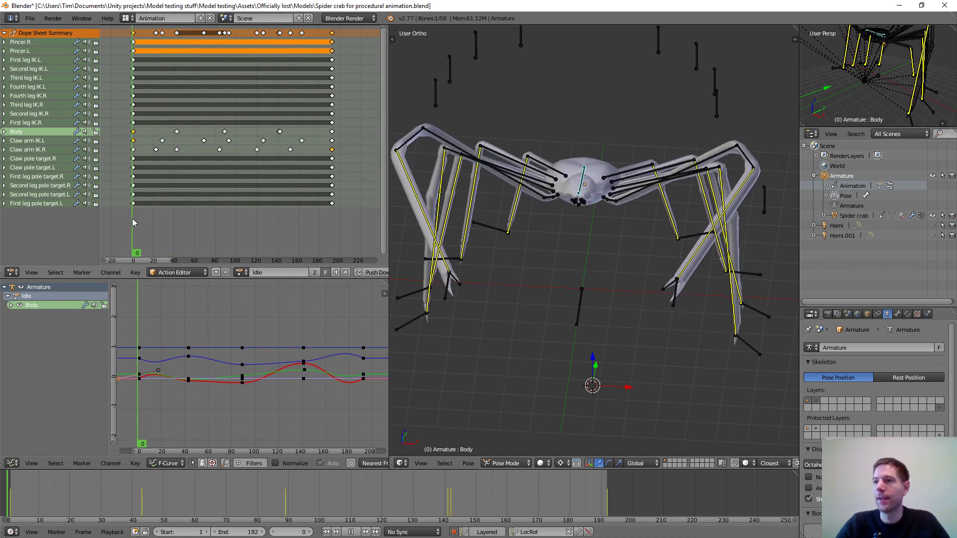
pyautogui.hotkey('alt', 'a')
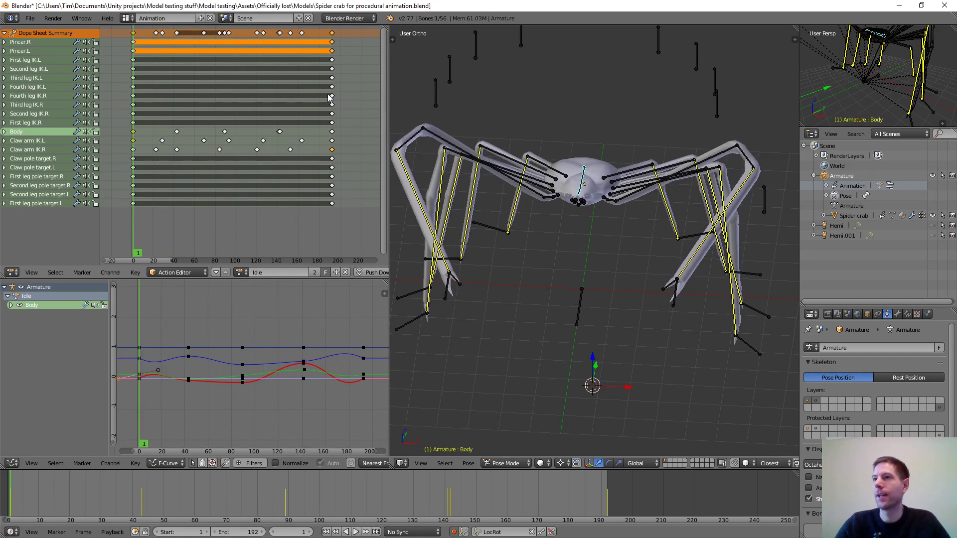
# Switch to the Default screen layout and select the Claw arm 5.L bone with the crab viewed from above
pyautogui.click(125, 19)
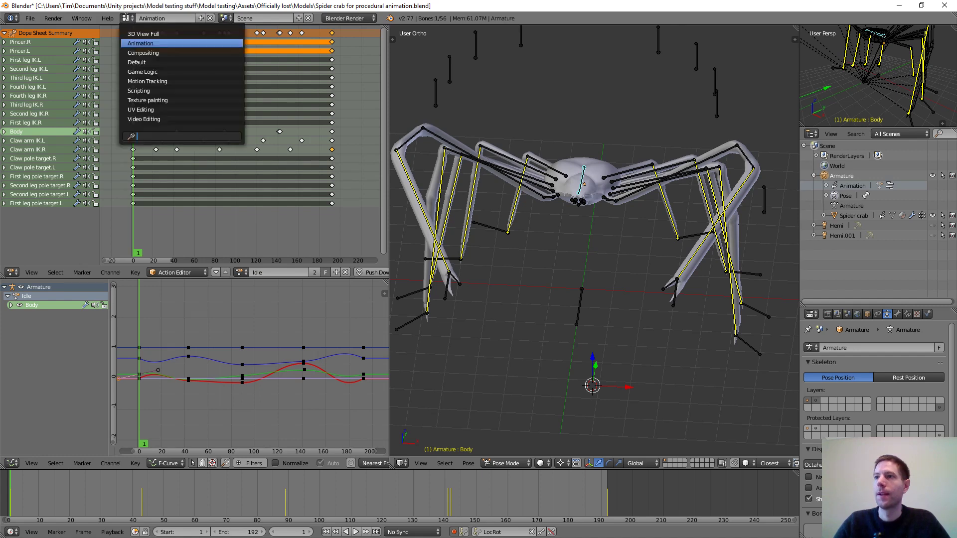
pyautogui.click(142, 65)
pyautogui.moveTo(474, 164); pyautogui.dragTo(488, 305, button='middle')
pyautogui.rightClick(458, 269)
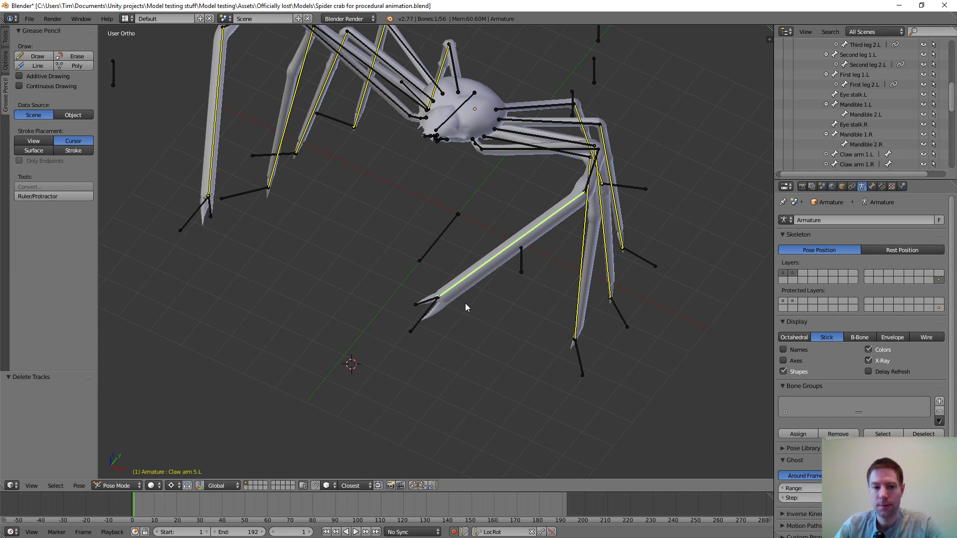
# Select the Spider crab mesh and switch it to Weight Paint mode
pyautogui.moveTo(466, 303); pyautogui.dragTo(473, 303, button='middle')
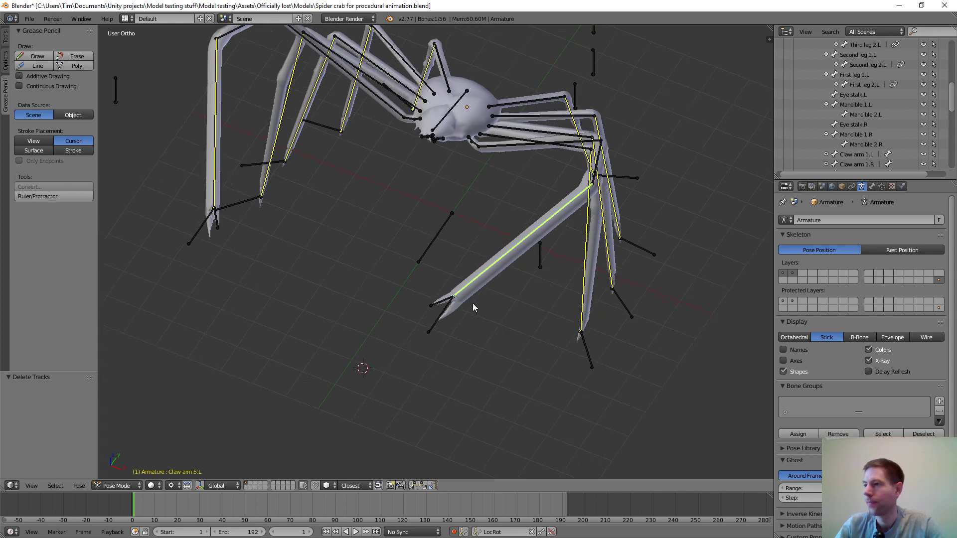
pyautogui.rightClick(476, 290)
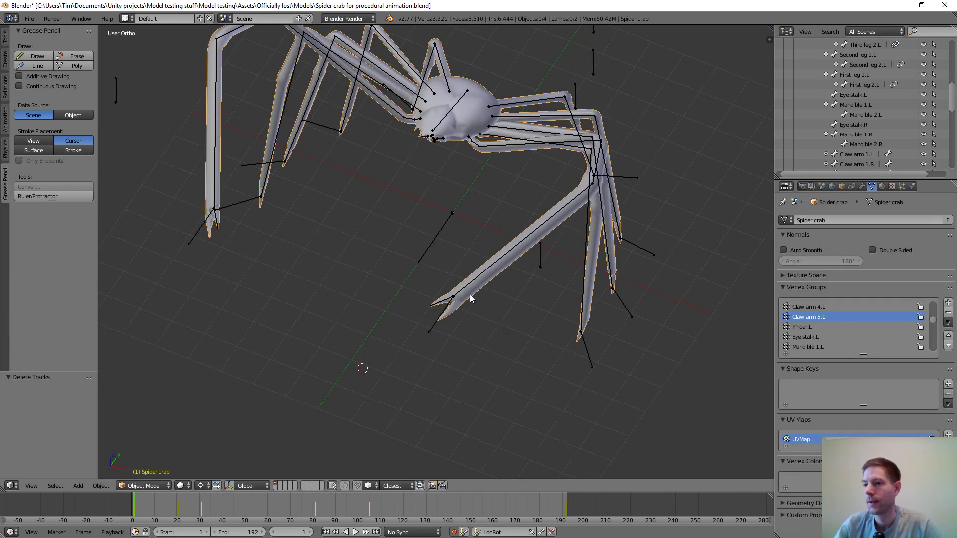
pyautogui.click(153, 486)
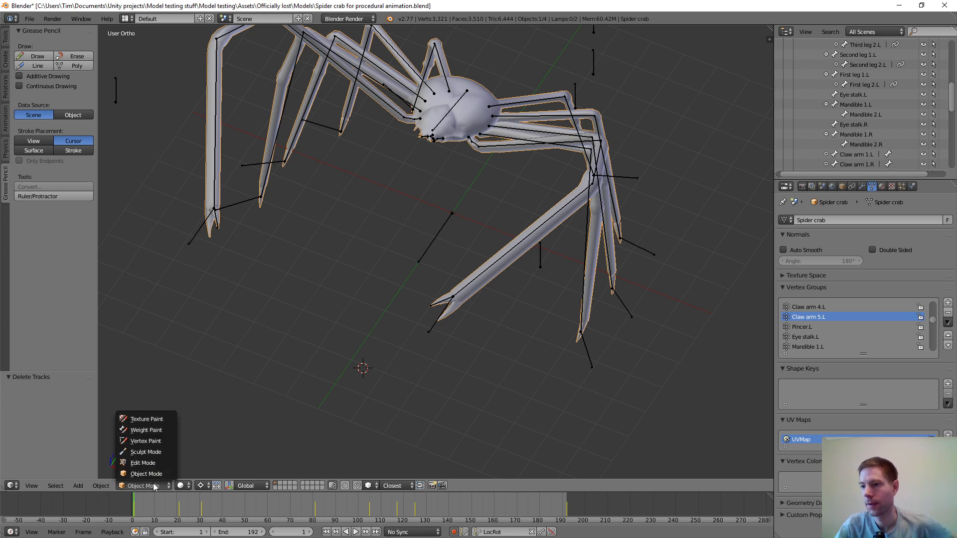
pyautogui.click(151, 432)
pyautogui.scroll(4, 493, 300)
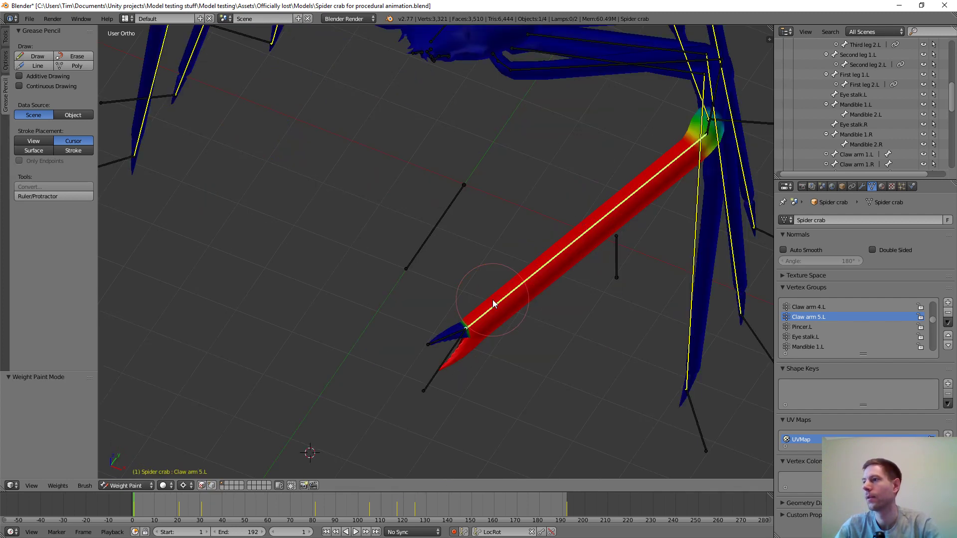
# Examine the Claw arm 5.L weights along the claw, around the pincer joint and on the toothed lower tip
pyautogui.moveTo(555, 314); pyautogui.dragTo(448, 249, button='middle')
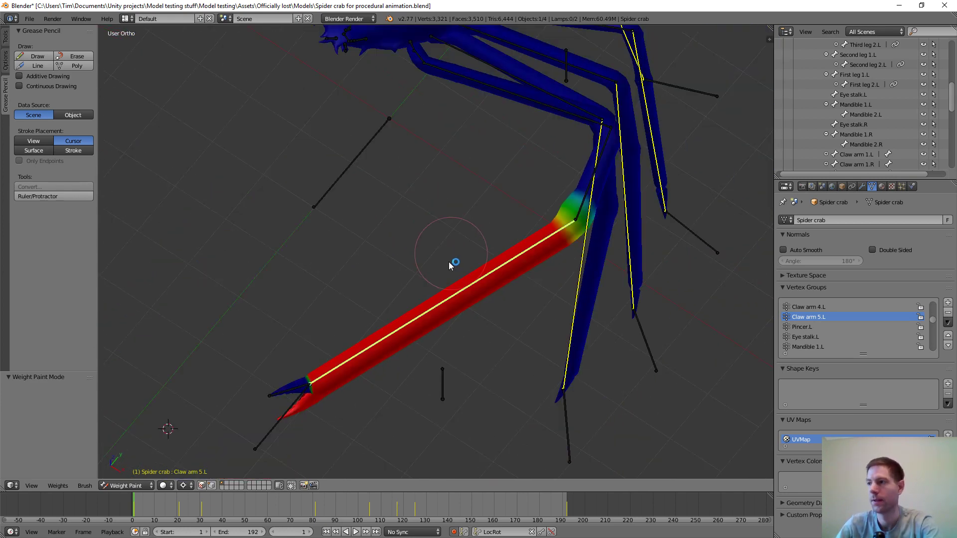
pyautogui.scroll(-5, 459, 274)
pyautogui.scroll(3, 478, 309)
pyautogui.scroll(-4, 483, 349)
pyautogui.moveTo(482, 361)
pyautogui.mouseDown(button='middle')
pyautogui.moveTo(462, 384)
pyautogui.moveTo(467, 351)
pyautogui.mouseUp(button='middle')
pyautogui.scroll(6, 464, 329)
pyautogui.scroll(4, 469, 324)
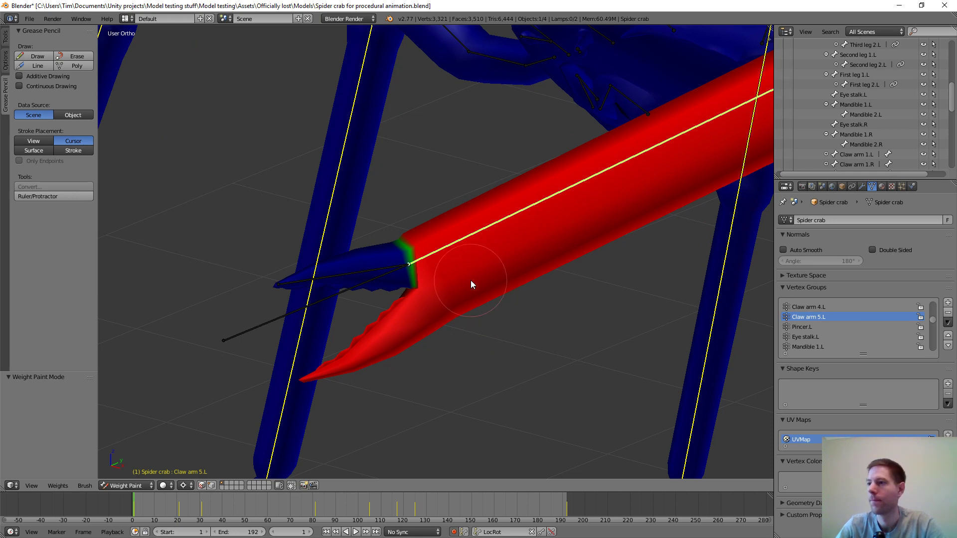
pyautogui.keyDown('shift'); pyautogui.moveTo(495, 283); pyautogui.dragTo(411, 268, button='middle'); pyautogui.keyUp('shift')
pyautogui.moveTo(375, 294)
pyautogui.mouseDown(button='middle')
pyautogui.moveTo(314, 333)
pyautogui.moveTo(357, 323)
pyautogui.moveTo(371, 297)
pyautogui.mouseUp(button='middle')
pyautogui.scroll(3, 379, 287)
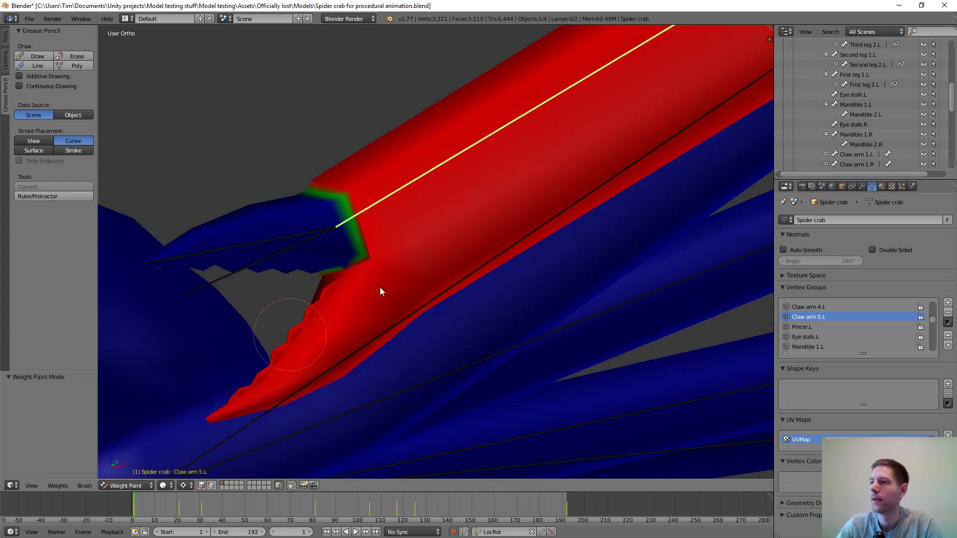
pyautogui.scroll(3, 375, 281)
pyautogui.scroll(-3, 375, 284)
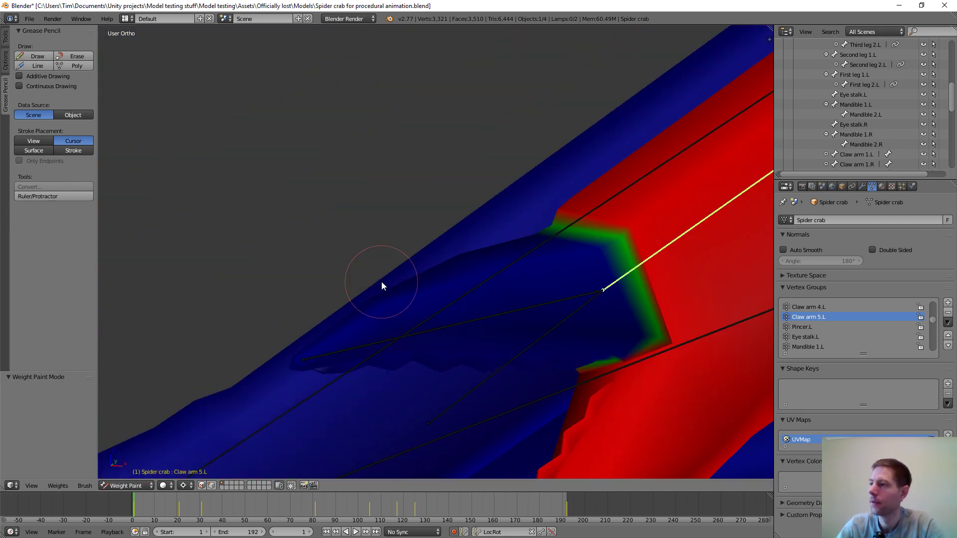
pyautogui.moveTo(590, 317)
pyautogui.mouseDown(button='middle')
pyautogui.moveTo(421, 274)
pyautogui.moveTo(483, 333)
pyautogui.moveTo(440, 243)
pyautogui.mouseUp(button='middle')
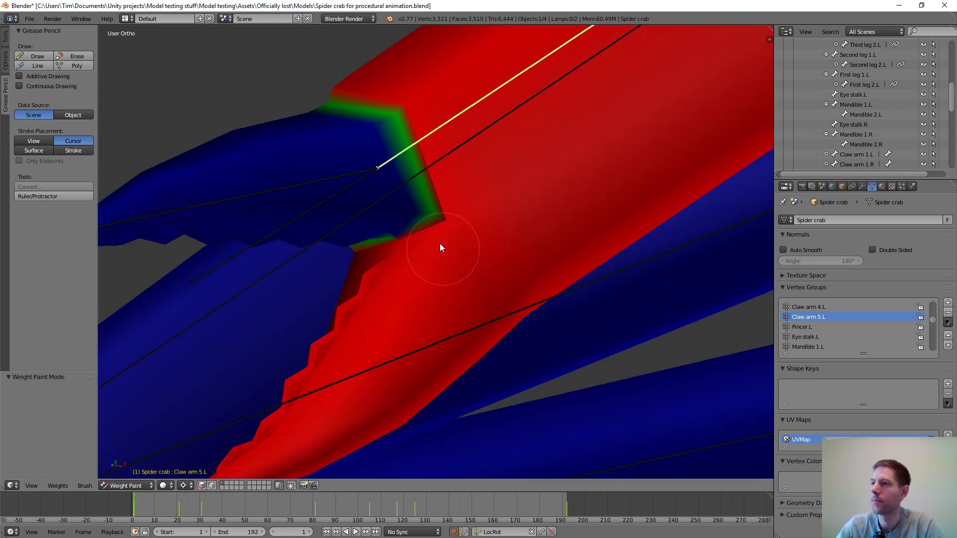
# Switch the Spider crab mesh to Edit Mode with the left claw's pincer joint in close view
pyautogui.press('Tab')
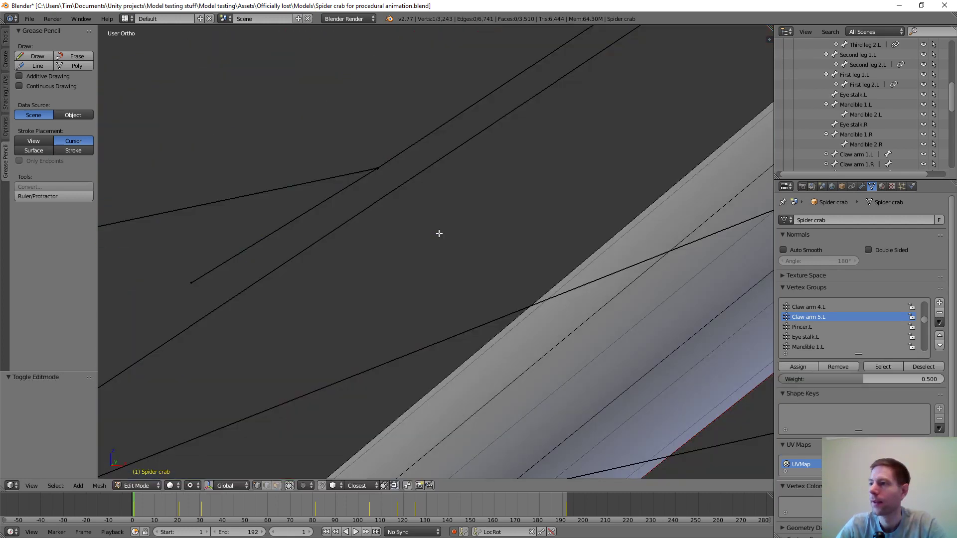
pyautogui.scroll(-8, 438, 234)
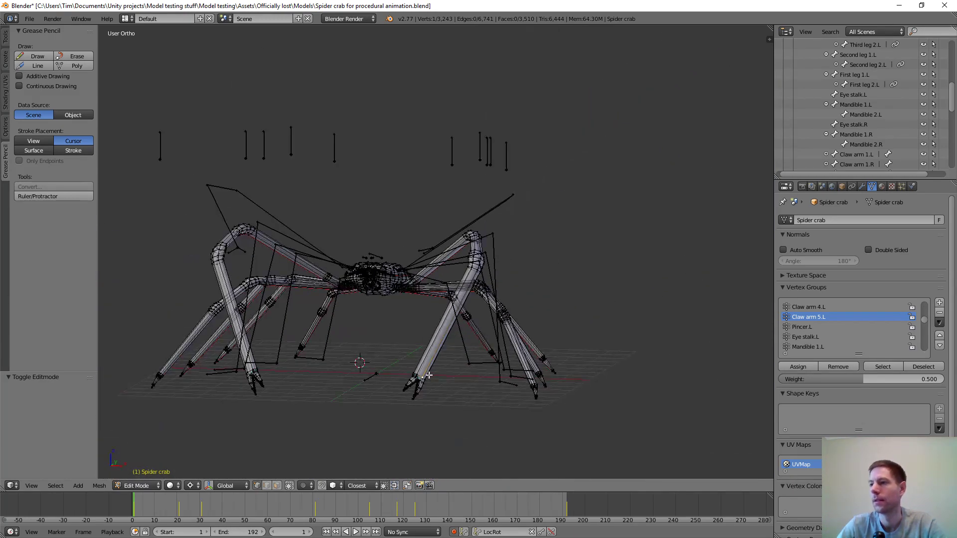
pyautogui.moveTo(429, 375); pyautogui.dragTo(312, 248, button='middle')
pyautogui.scroll(6, 419, 342)
pyautogui.scroll(-4, 418, 341)
pyautogui.scroll(4, 410, 336)
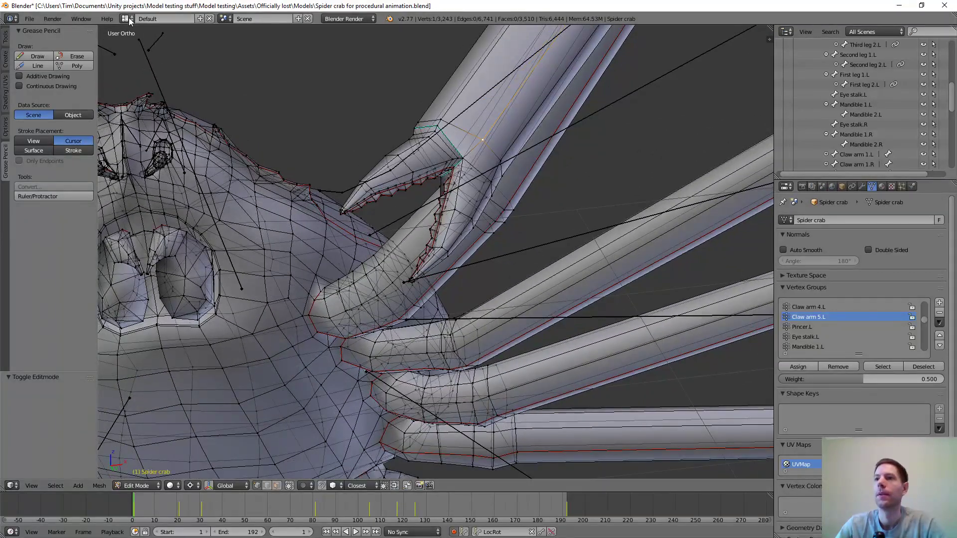
pyautogui.click(150, 19)
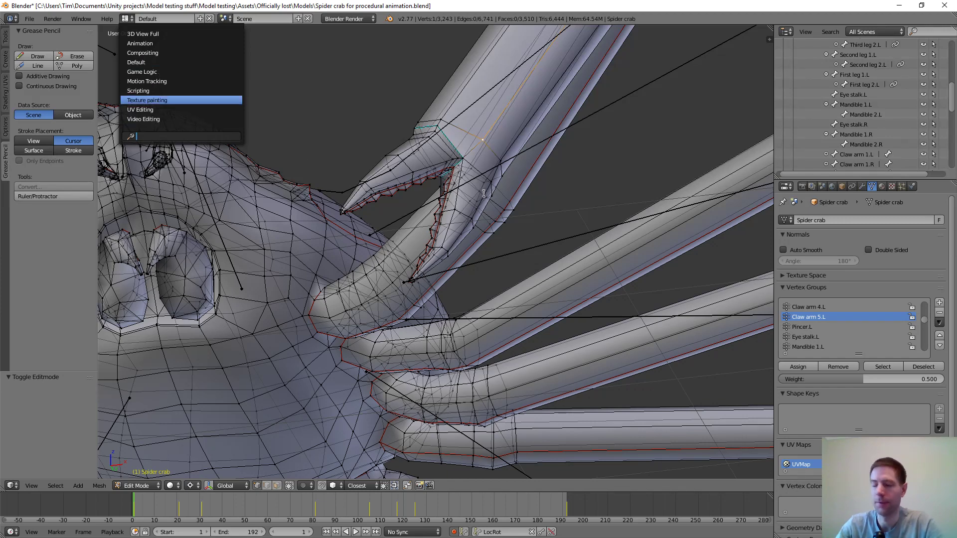
pyautogui.scroll(4, 485, 193)
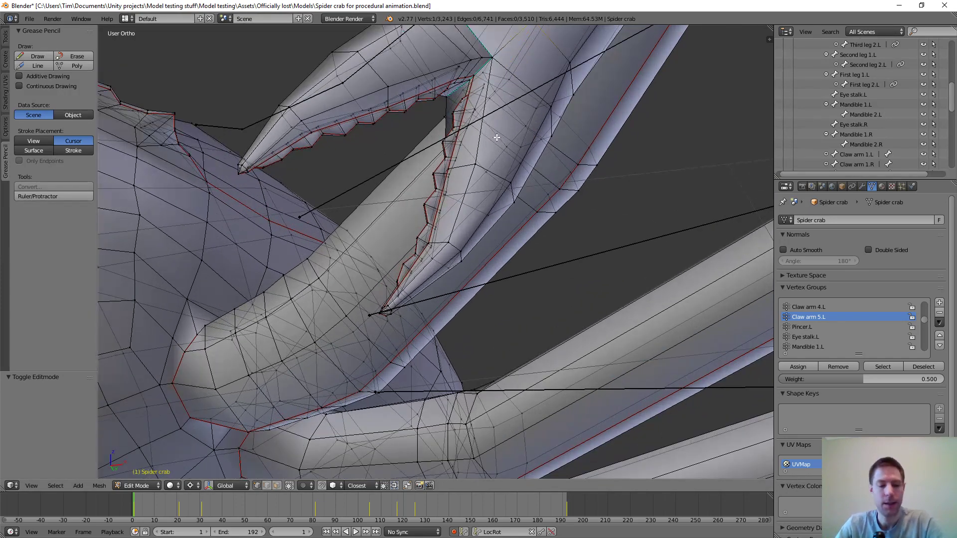
# Select the vertices at the inner corner of the left pincer's hinge and assign them to the Claw arm 5.L vertex group at weight 0.500
pyautogui.scroll(3, 497, 137)
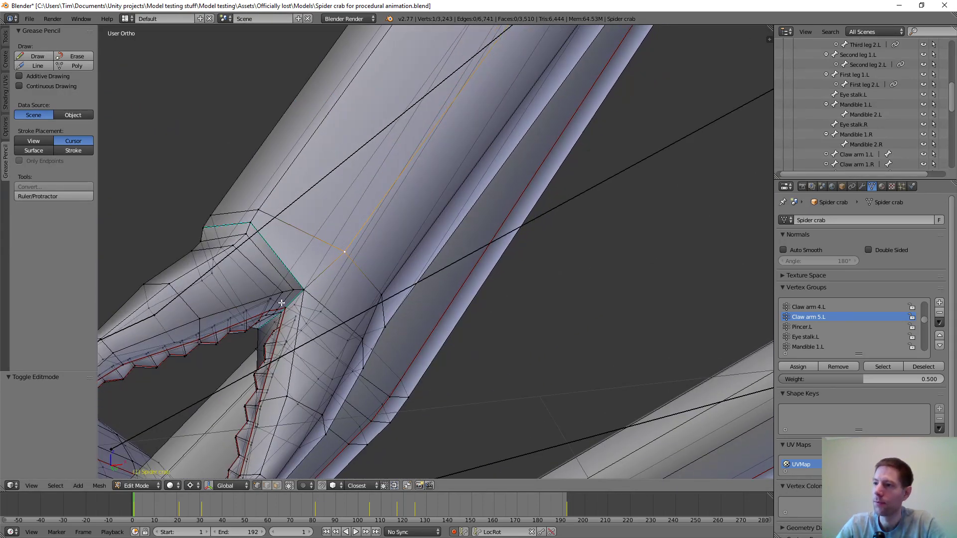
pyautogui.rightClick(293, 290)
pyautogui.moveTo(275, 314); pyautogui.dragTo(341, 200, button='middle')
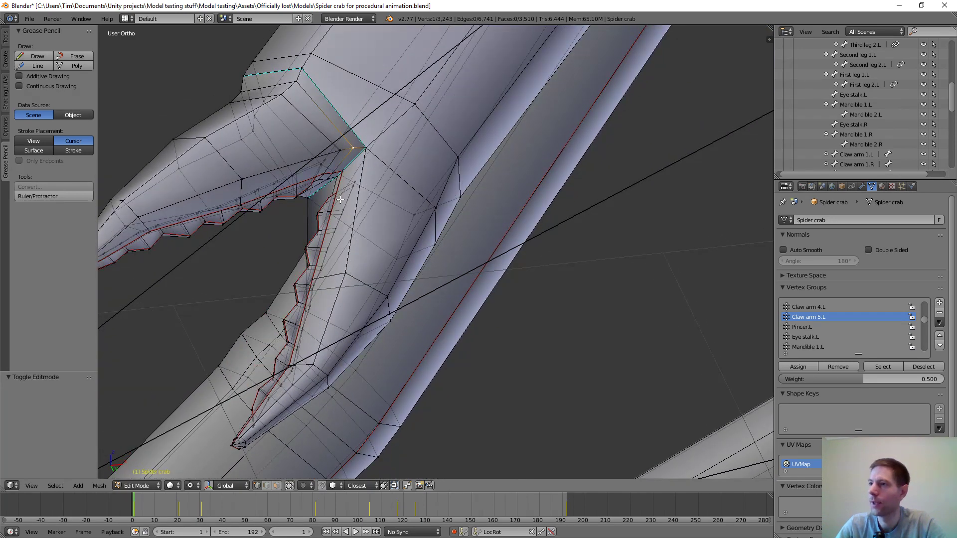
pyautogui.rightClick(333, 174)
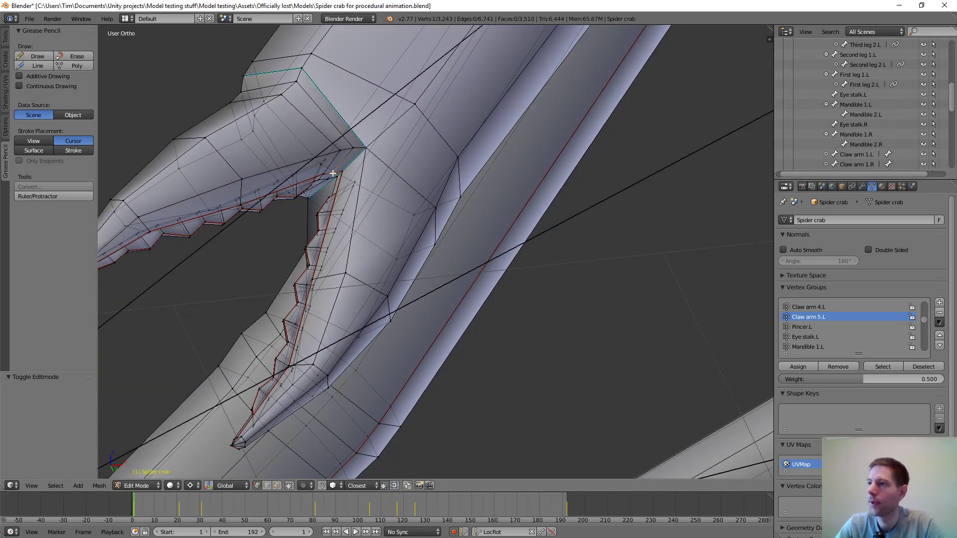
pyautogui.keyDown('shift'); pyautogui.rightClick(354, 149); pyautogui.keyUp('shift')
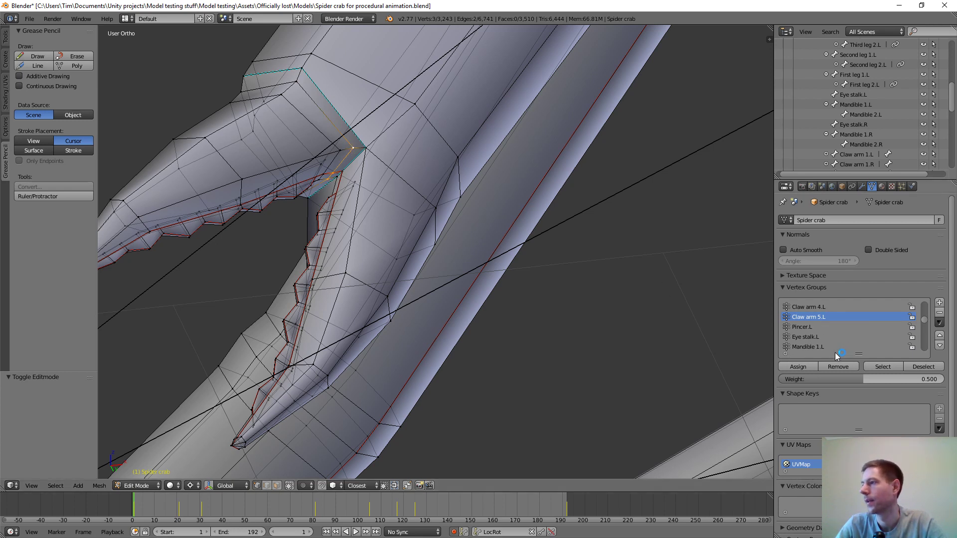
pyautogui.click(796, 367)
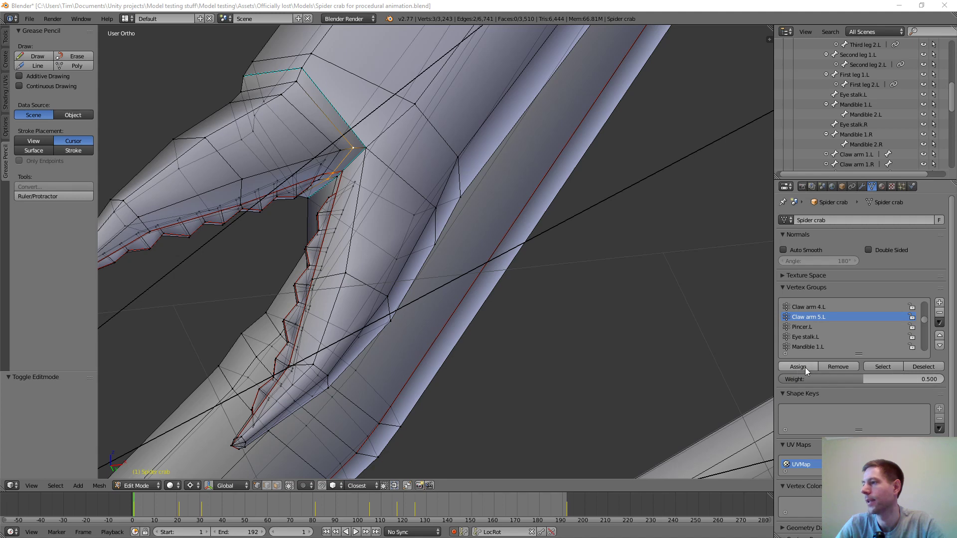
# Return to Weight Paint mode and inspect the Claw arm 5.L weights around the pincer joint from several sides
pyautogui.scroll(-3, 367, 193)
pyautogui.hotkey('ctrl', 'Tab')
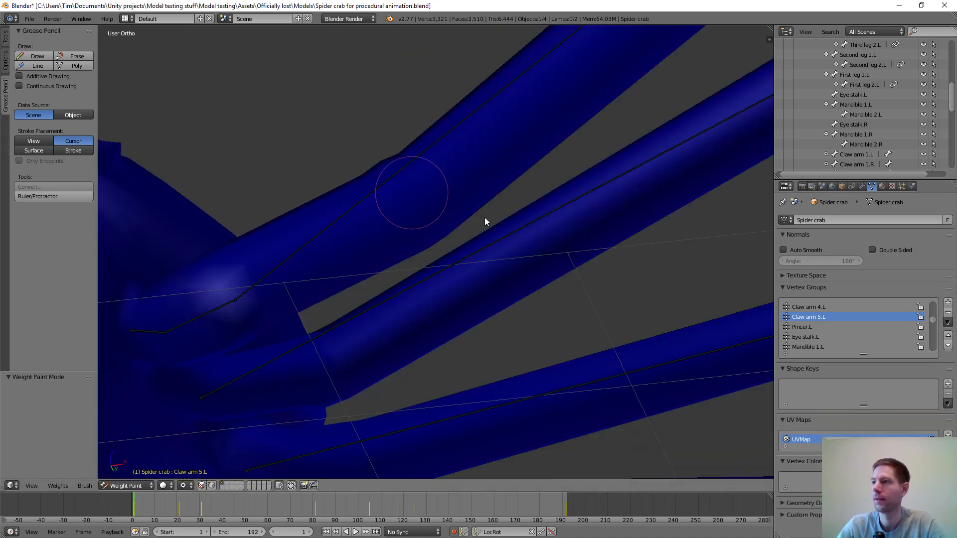
pyautogui.scroll(-10, 498, 218)
pyautogui.moveTo(517, 220)
pyautogui.mouseDown(button='middle')
pyautogui.moveTo(502, 219)
pyautogui.moveTo(499, 246)
pyautogui.moveTo(530, 231)
pyautogui.mouseUp(button='middle')
pyautogui.scroll(11, 476, 240)
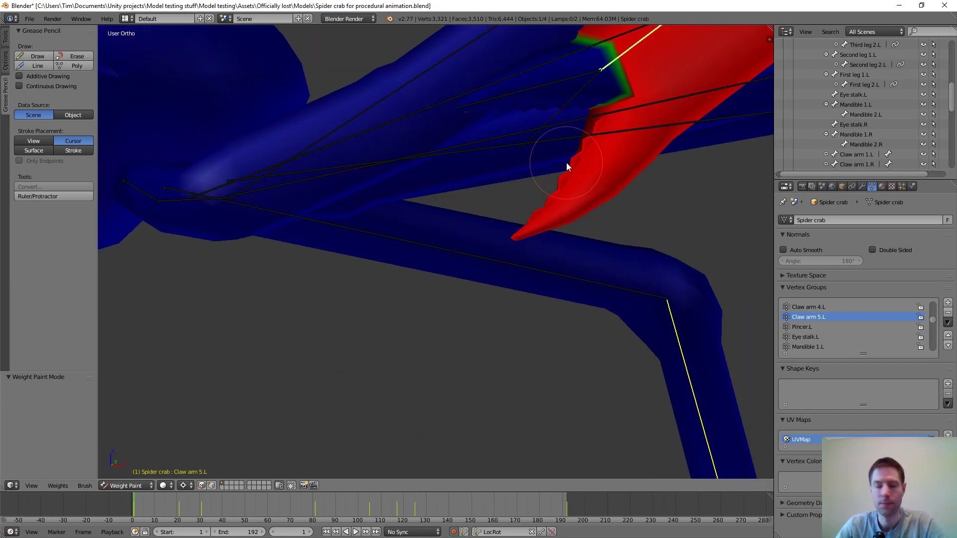
pyautogui.keyDown('shift'); pyautogui.moveTo(566, 163); pyautogui.dragTo(405, 346, button='middle'); pyautogui.keyUp('shift')
pyautogui.scroll(8, 404, 346)
pyautogui.scroll(-3, 470, 306)
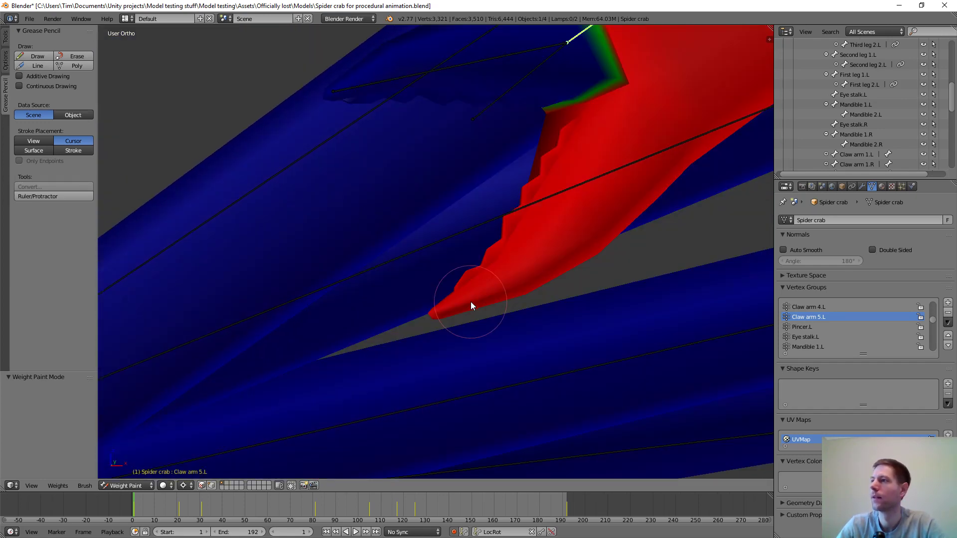
pyautogui.scroll(-5, 558, 170)
pyautogui.moveTo(568, 162)
pyautogui.mouseDown(button='middle')
pyautogui.moveTo(596, 160)
pyautogui.moveTo(246, 188)
pyautogui.moveTo(459, 235)
pyautogui.moveTo(493, 227)
pyautogui.moveTo(507, 163)
pyautogui.moveTo(532, 113)
pyautogui.moveTo(531, 375)
pyautogui.mouseUp(button='middle')
pyautogui.scroll(6, 546, 250)
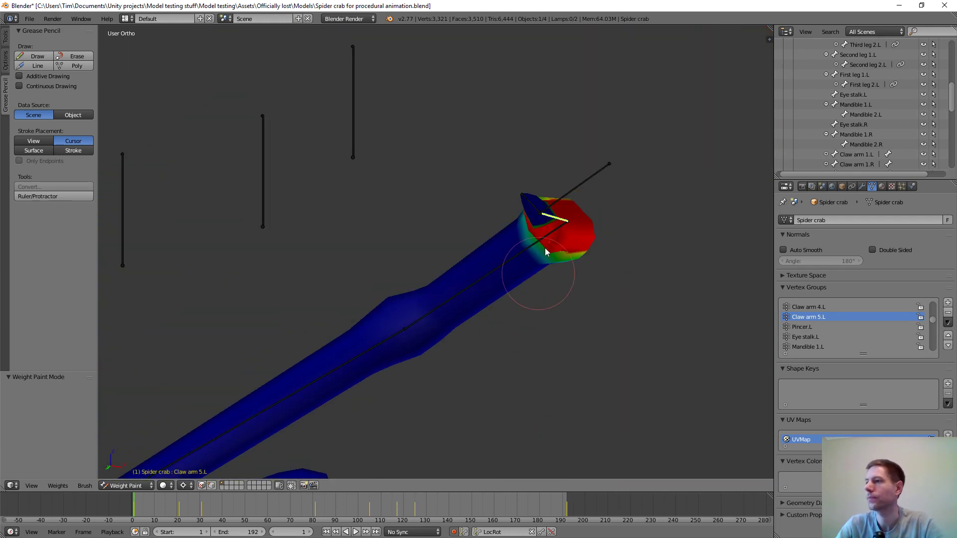
pyautogui.scroll(-3, 678, 206)
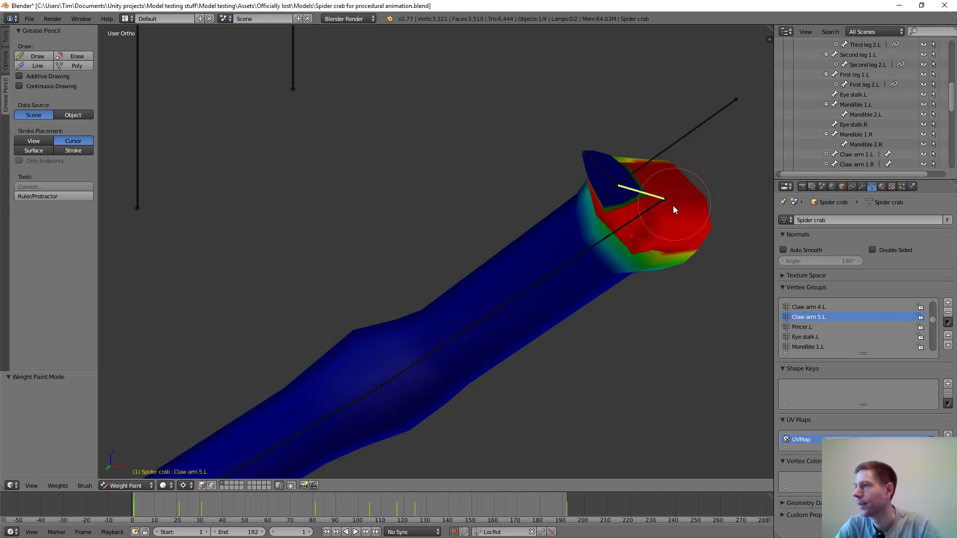
# Select the Pincer.L bone and inspect its weights on the movable pincer
pyautogui.moveTo(673, 205)
pyautogui.mouseDown(button='middle')
pyautogui.moveTo(602, 235)
pyautogui.moveTo(587, 257)
pyautogui.moveTo(640, 189)
pyautogui.moveTo(468, 327)
pyautogui.mouseUp(button='middle')
pyautogui.rightClick(487, 298)
pyautogui.scroll(4, 531, 323)
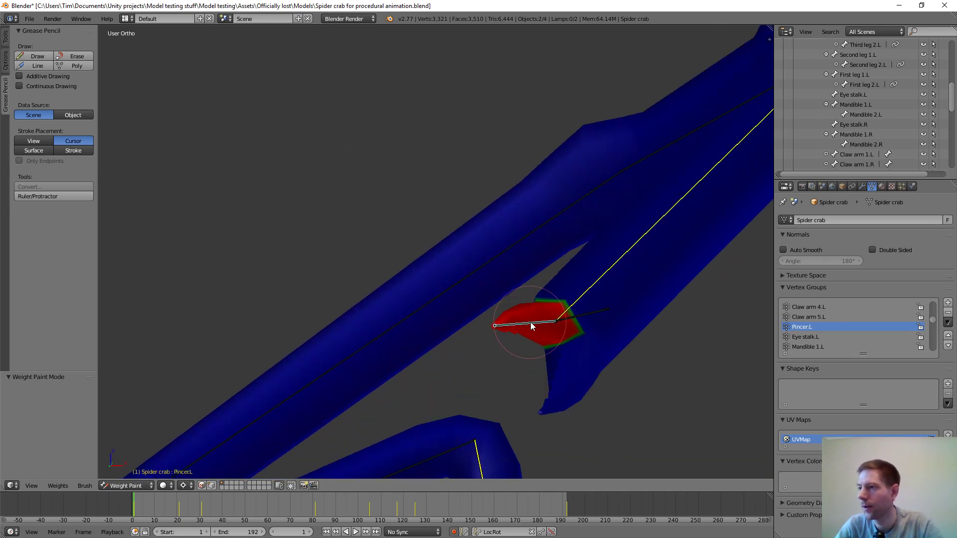
pyautogui.moveTo(545, 316); pyautogui.dragTo(543, 305, button='middle')
pyautogui.scroll(-5, 538, 312)
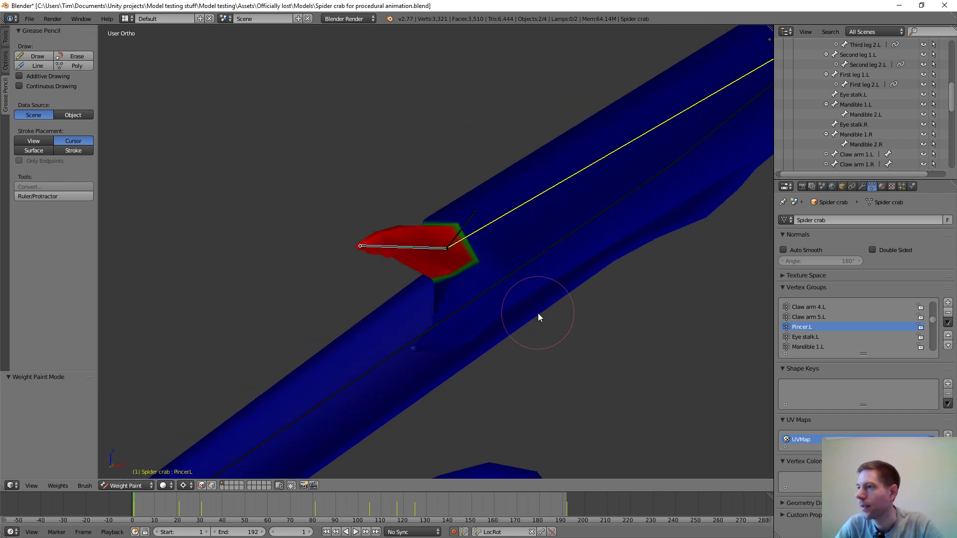
# Try moving the Claw arm IK.L bone to check how the left claw arm and pincer deform
pyautogui.moveTo(560, 261); pyautogui.dragTo(557, 279, button='middle')
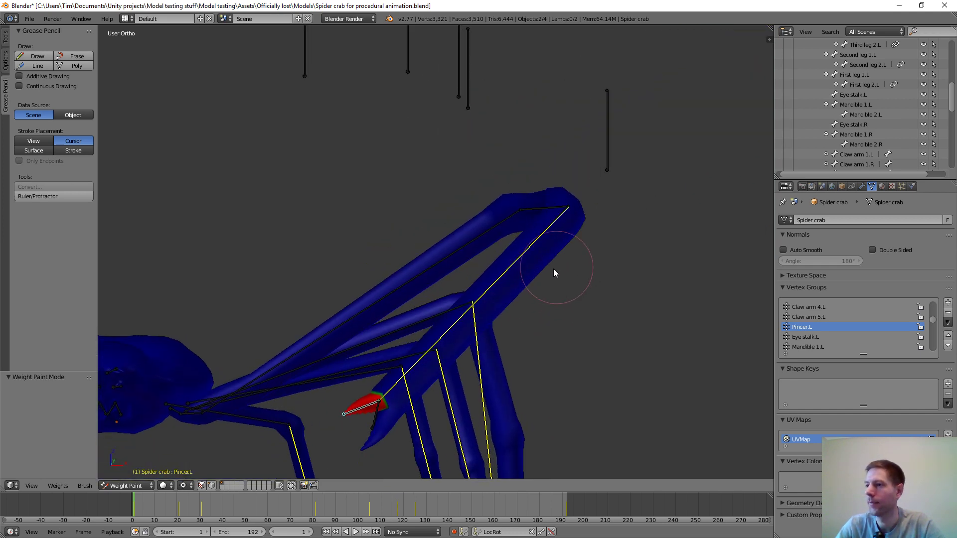
pyautogui.press('Home')
pyautogui.rightClick(411, 318)
pyautogui.moveTo(415, 326); pyautogui.dragTo(505, 363, button='middle')
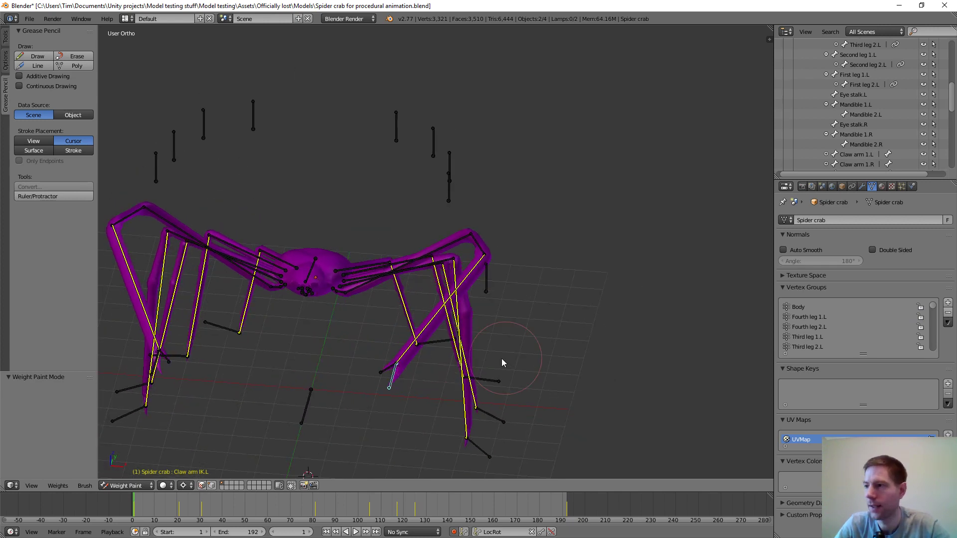
pyautogui.press('g')
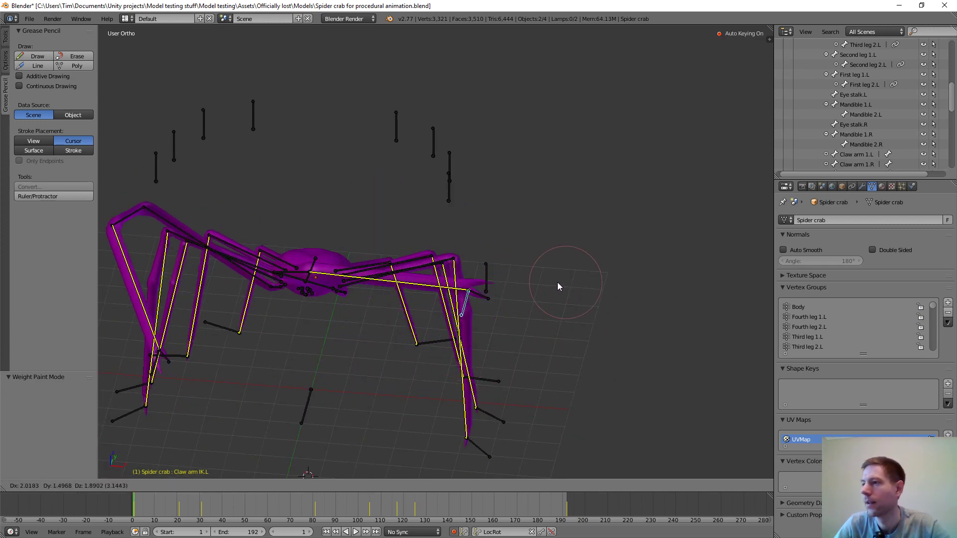
pyautogui.rightClick(530, 324)
# Save the spider crab file over the existing version
pyautogui.scroll(-3, 404, 305)
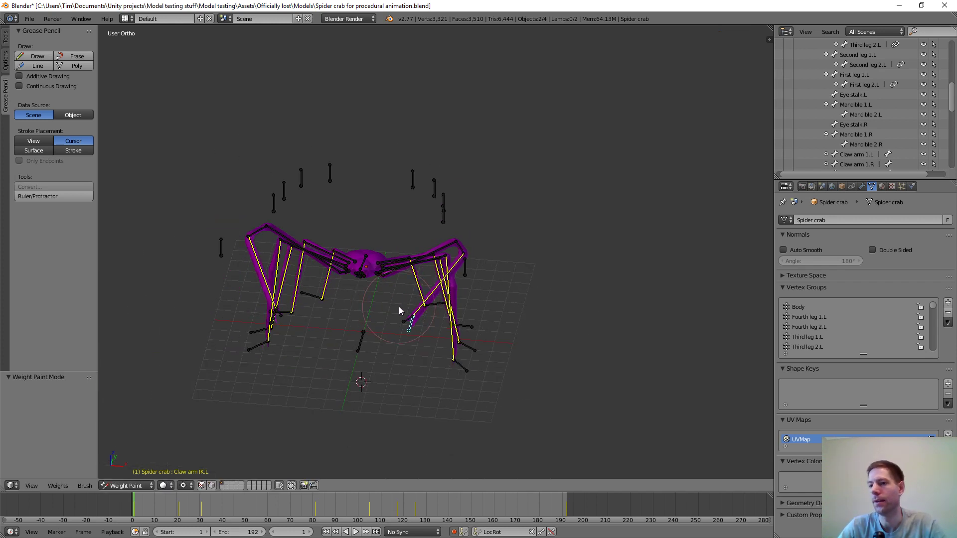
pyautogui.hotkey('ctrl', 's')
pyautogui.click(399, 309)
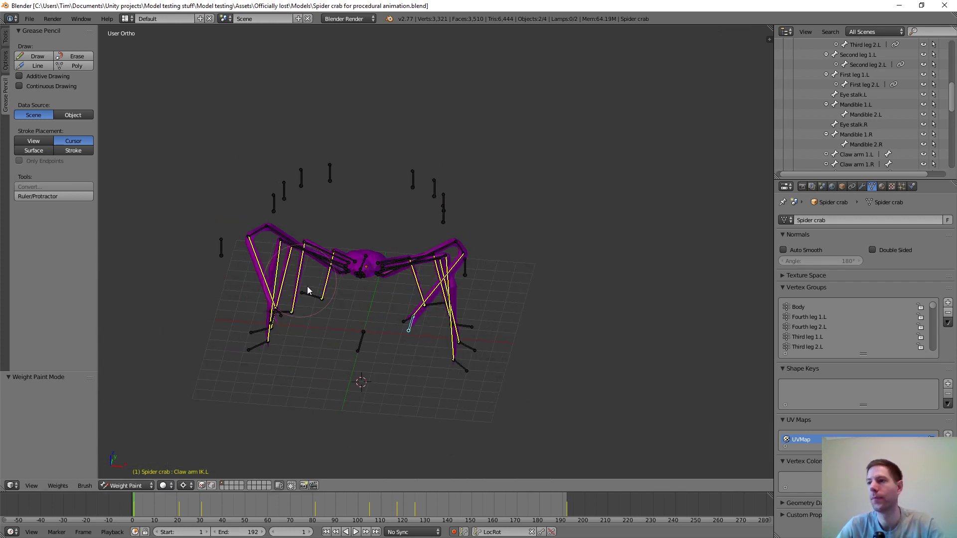
# Select the Body bone and switch the screen layout to Animation
pyautogui.rightClick(364, 266)
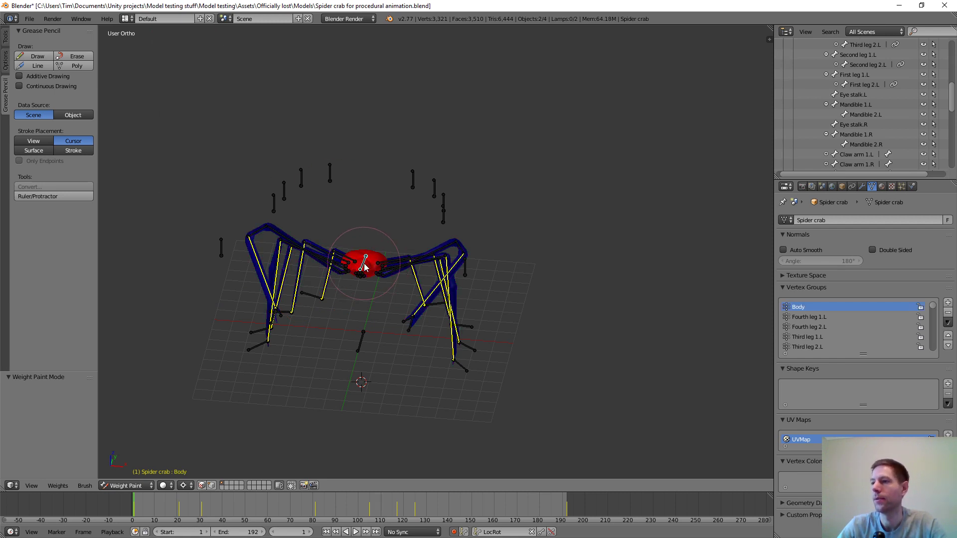
pyautogui.click(126, 18)
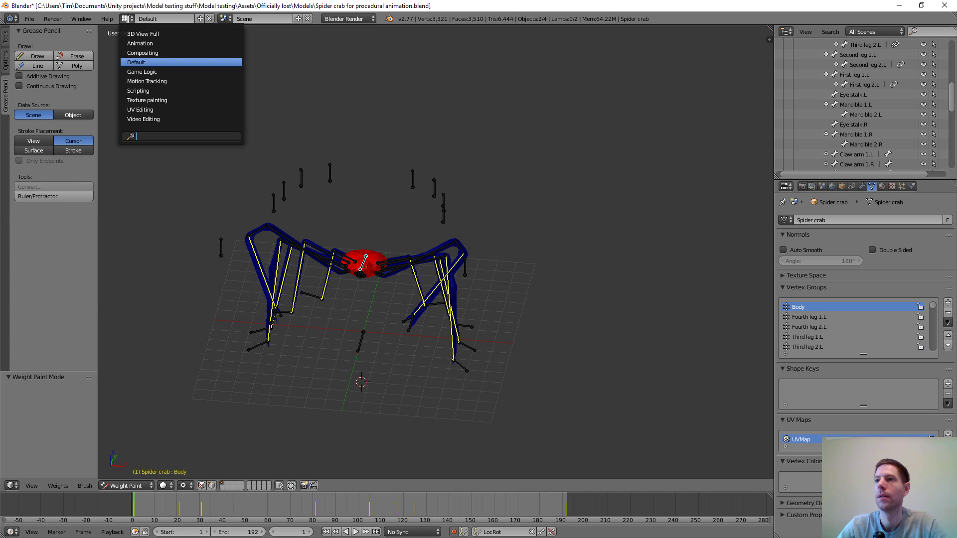
pyautogui.click(146, 44)
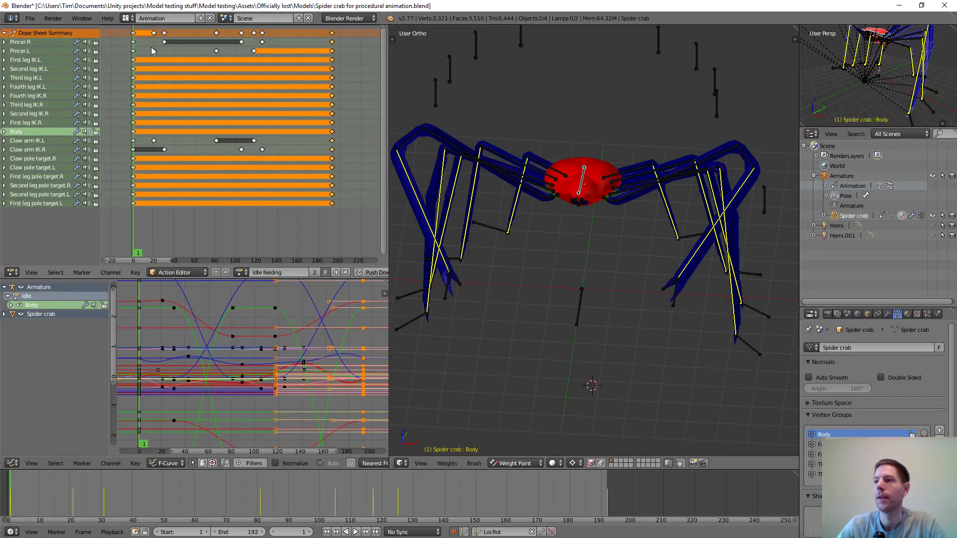
pyautogui.moveTo(614, 254); pyautogui.dragTo(413, 271, button='middle')
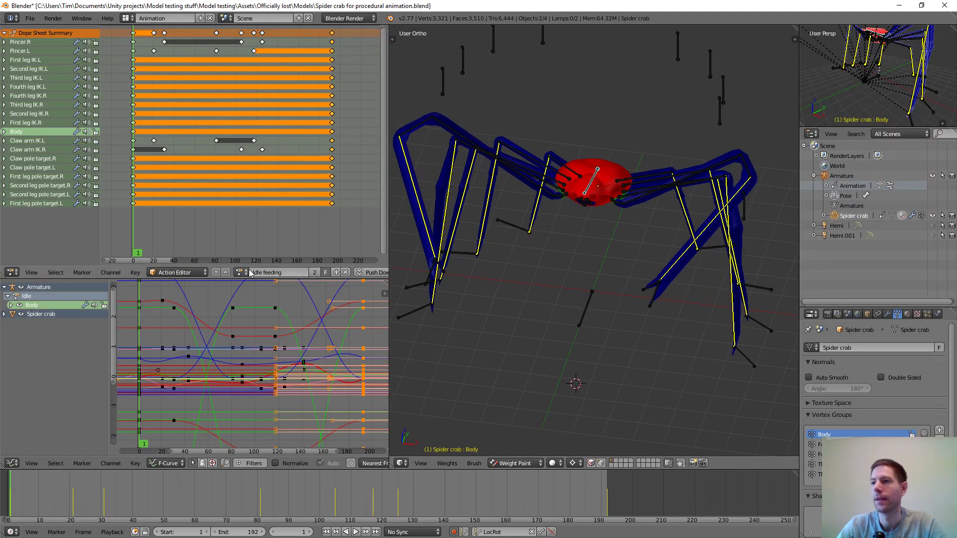
# Play back the Idle feeding action, and compare it with playback of the Idle action
pyautogui.hotkey('alt', 'a')
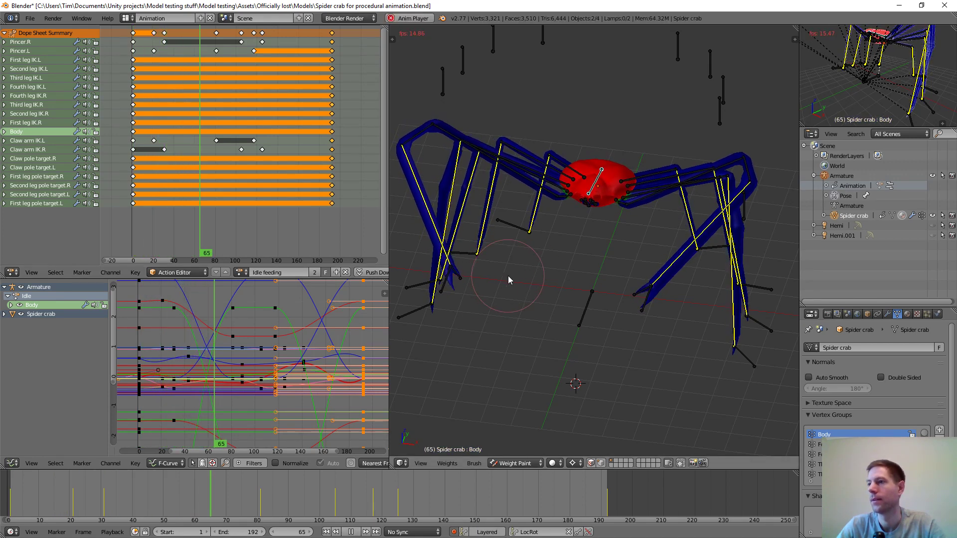
pyautogui.hotkey('alt', 'a')
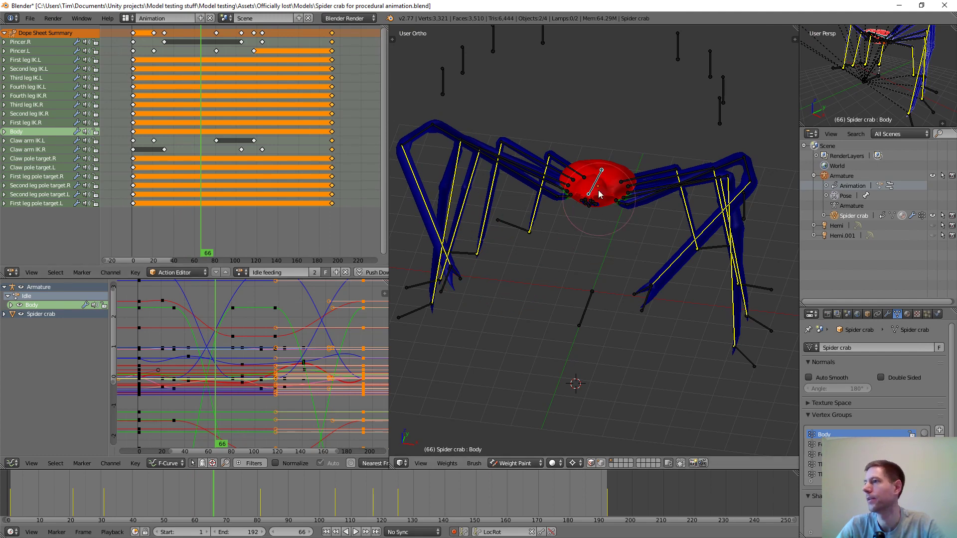
pyautogui.click(240, 273)
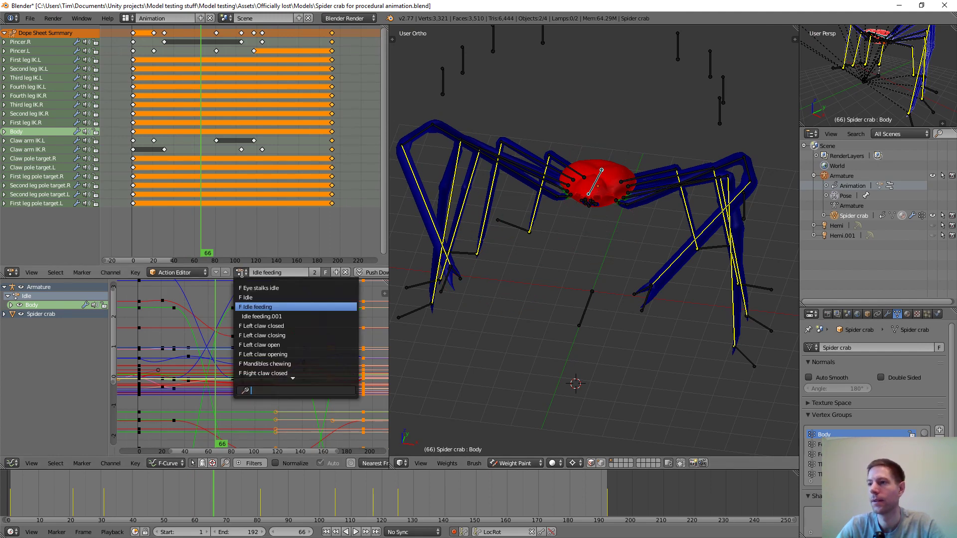
pyautogui.click(249, 297)
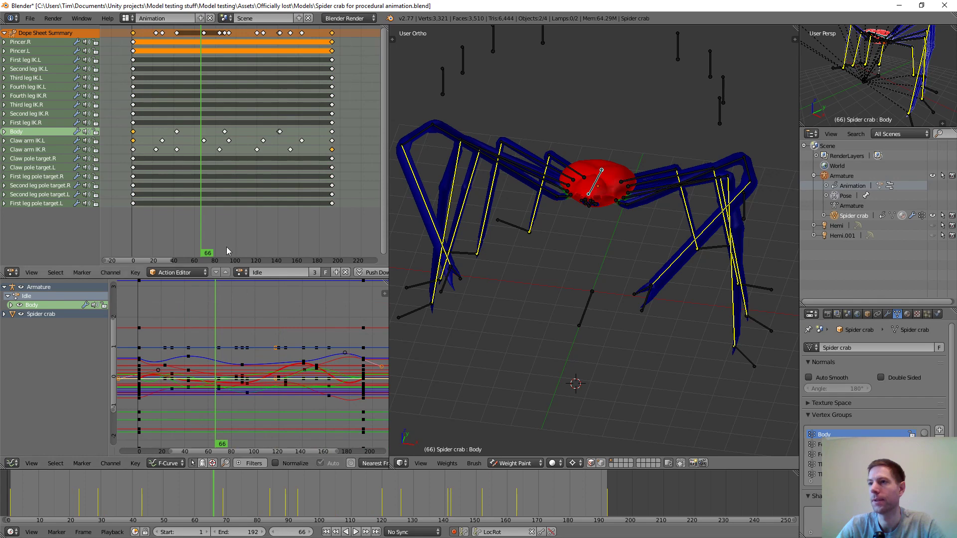
pyautogui.hotkey('alt', 'a')
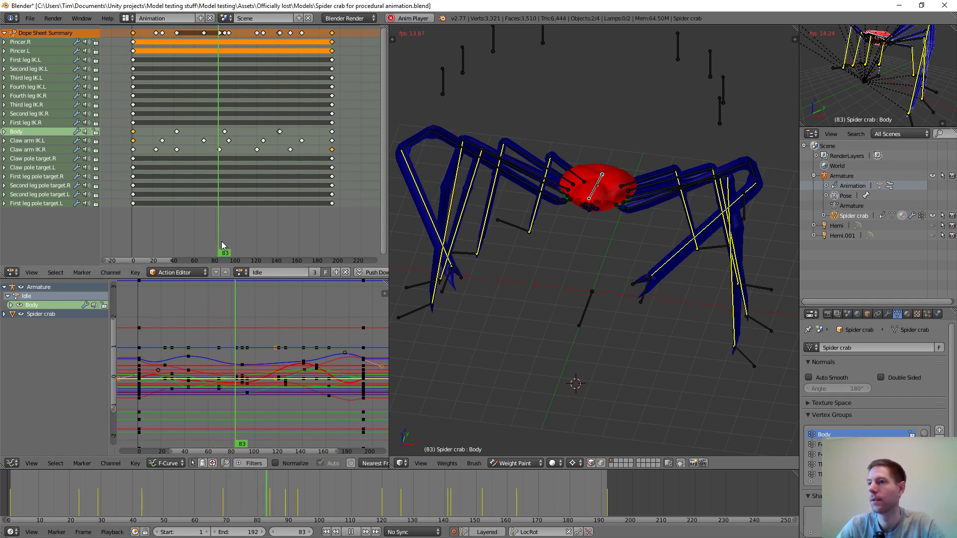
pyautogui.hotkey('alt', 'a')
# Switch back to the Idle feeding action and review its playback from the first frame
pyautogui.click(242, 273)
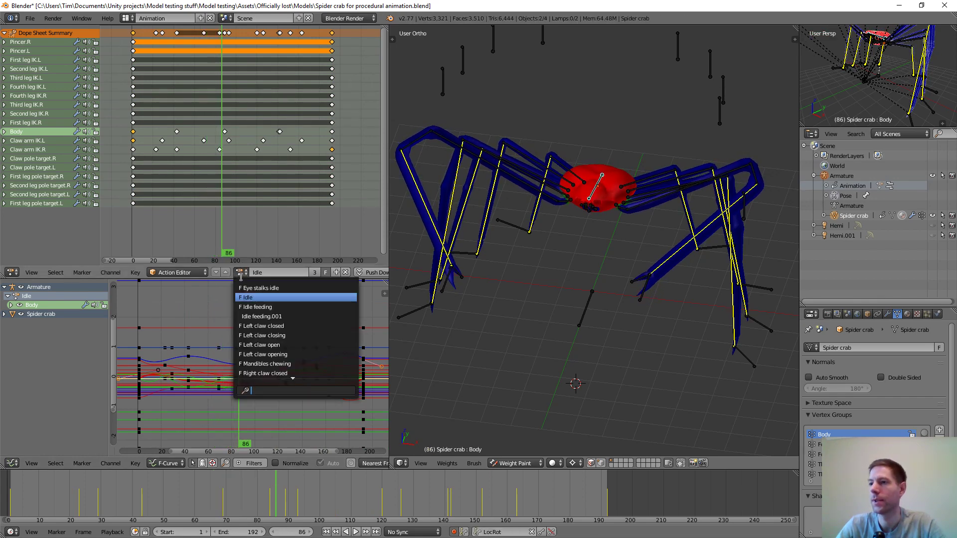
pyautogui.click(254, 307)
pyautogui.hotkey('alt', 'a')
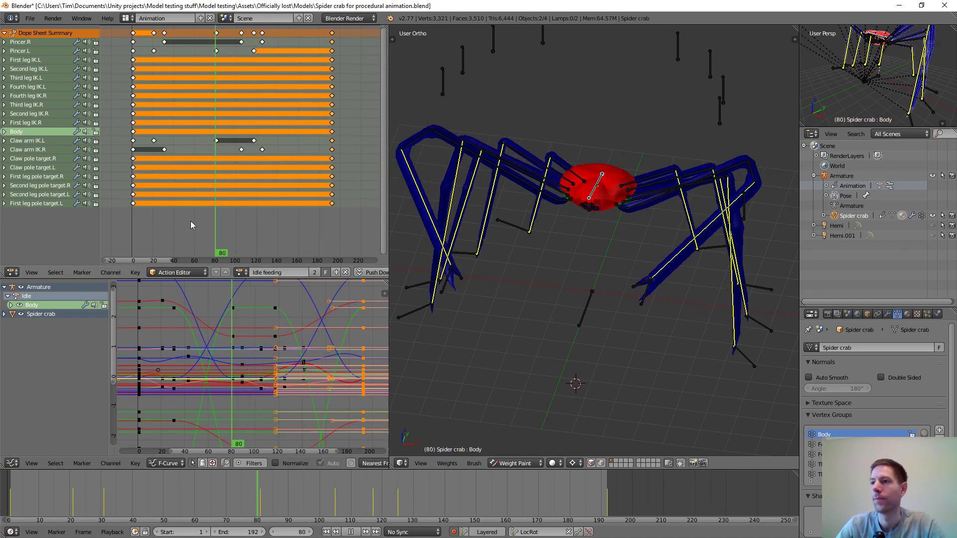
pyautogui.moveTo(190, 220); pyautogui.dragTo(132, 217)
pyautogui.hotkey('alt', 'a')
# Load the Idle feeding.001 action and play it back
pyautogui.click(240, 272)
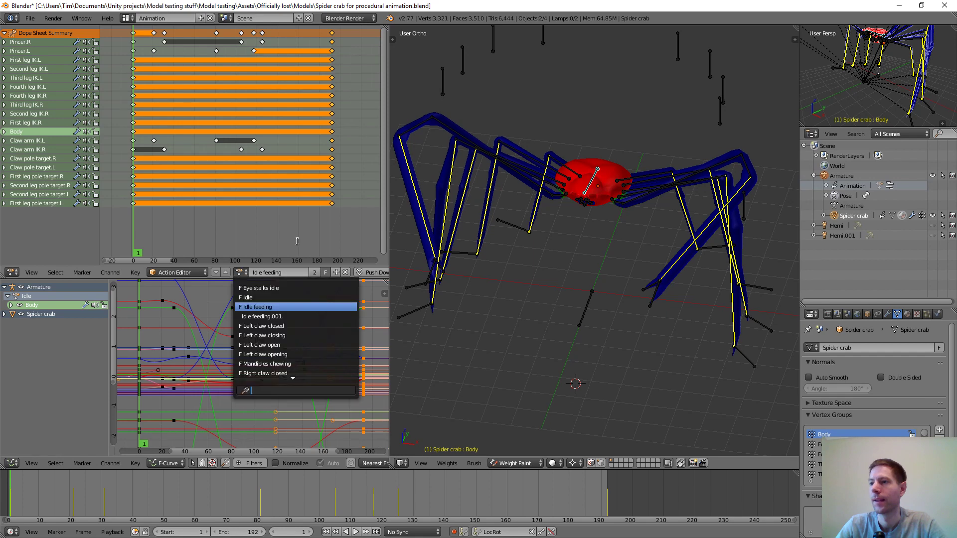
pyautogui.click(263, 317)
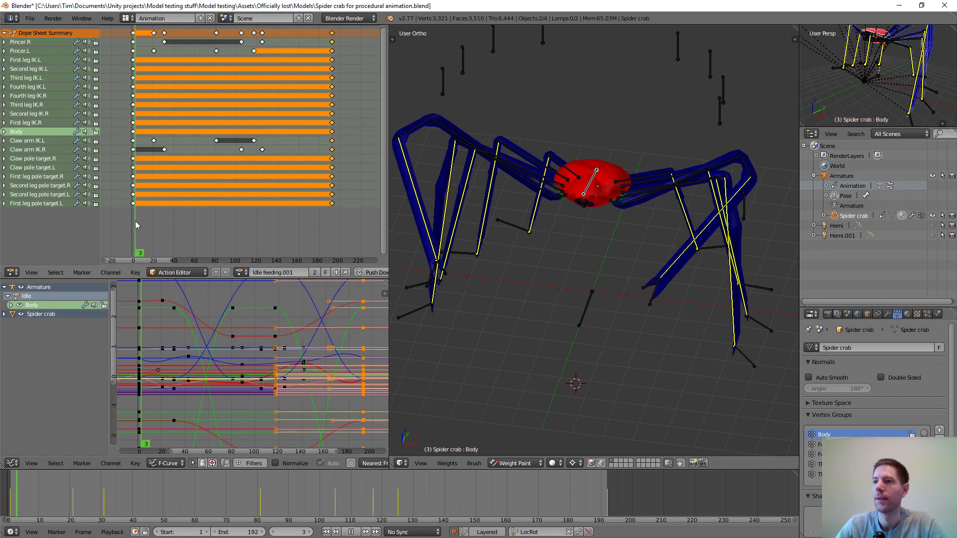
pyautogui.hotkey('alt', 'a')
pyautogui.hotkey('alt', 'a')
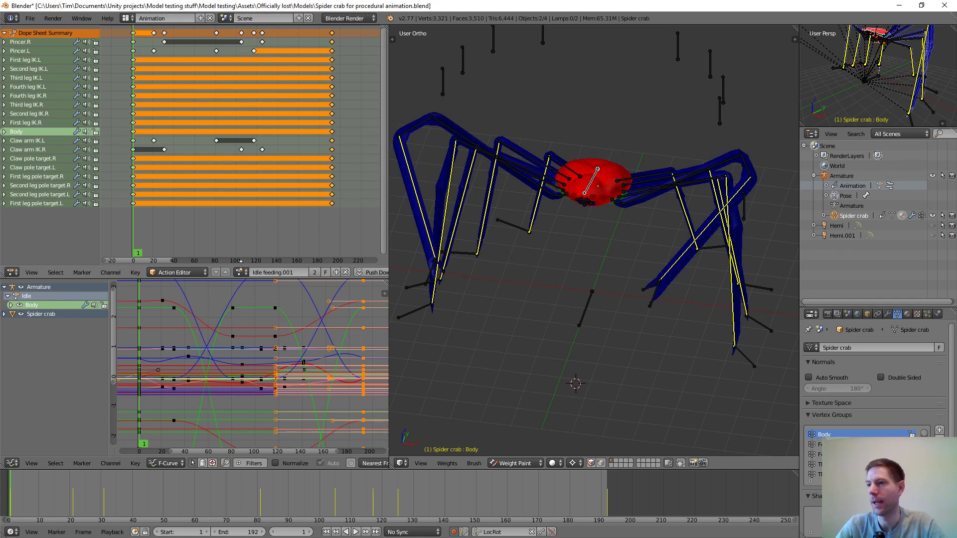
# Switch to the Idle feeding action and unlink it from the Spider crab mesh
pyautogui.click(241, 272)
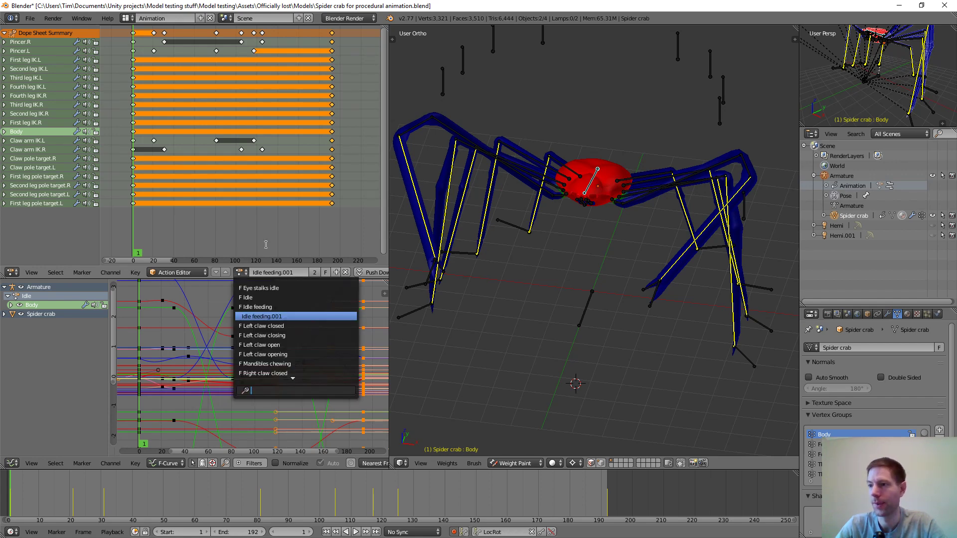
pyautogui.click(256, 307)
pyautogui.click(346, 273)
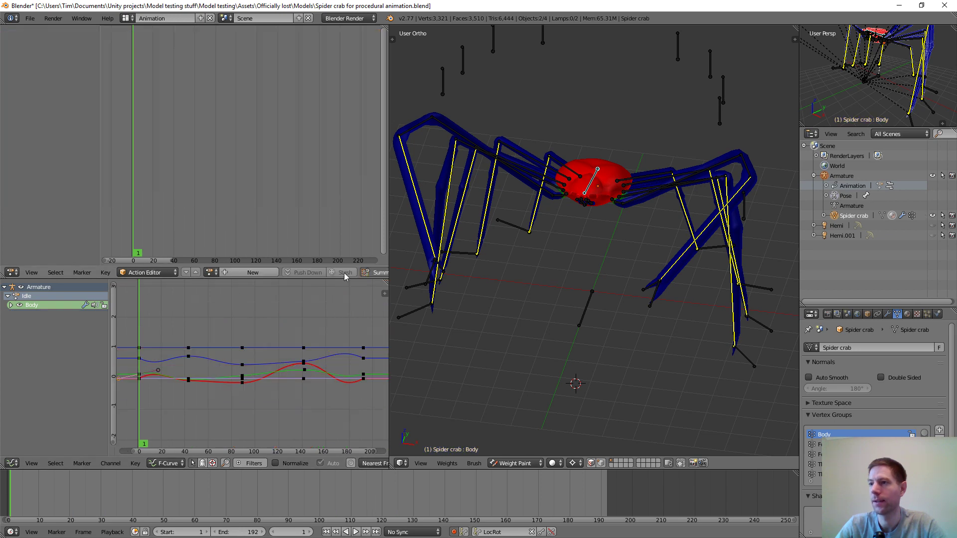
# Switch the action editor to the NLA Editor and delete the armature's action stash track holding Idle feeding.001
pyautogui.click(10, 273)
pyautogui.click(34, 211)
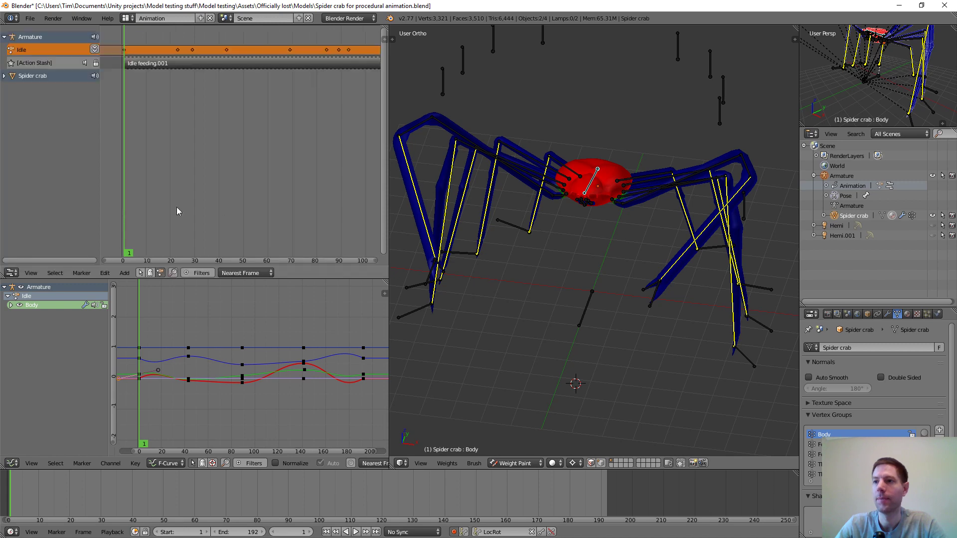
pyautogui.click(148, 68)
pyautogui.rightClick(147, 69)
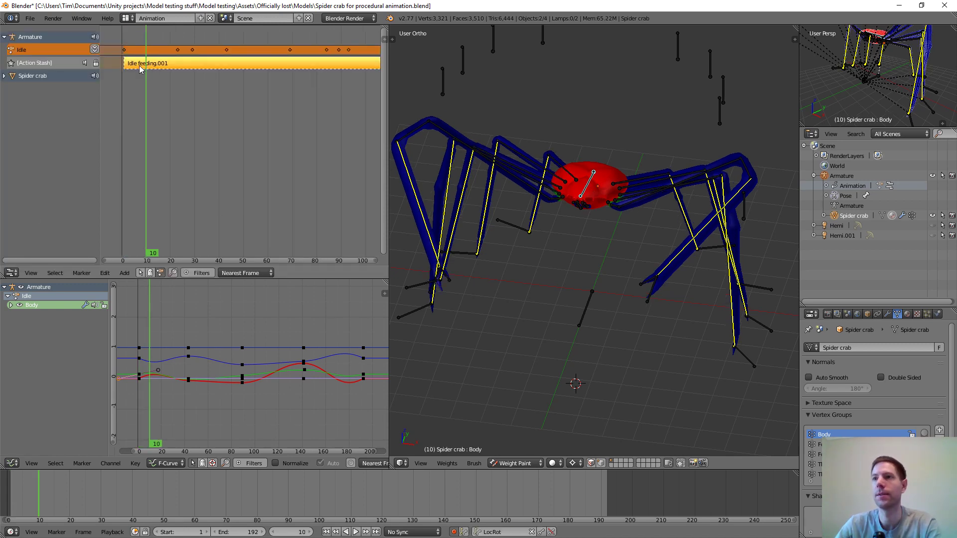
pyautogui.press('Home')
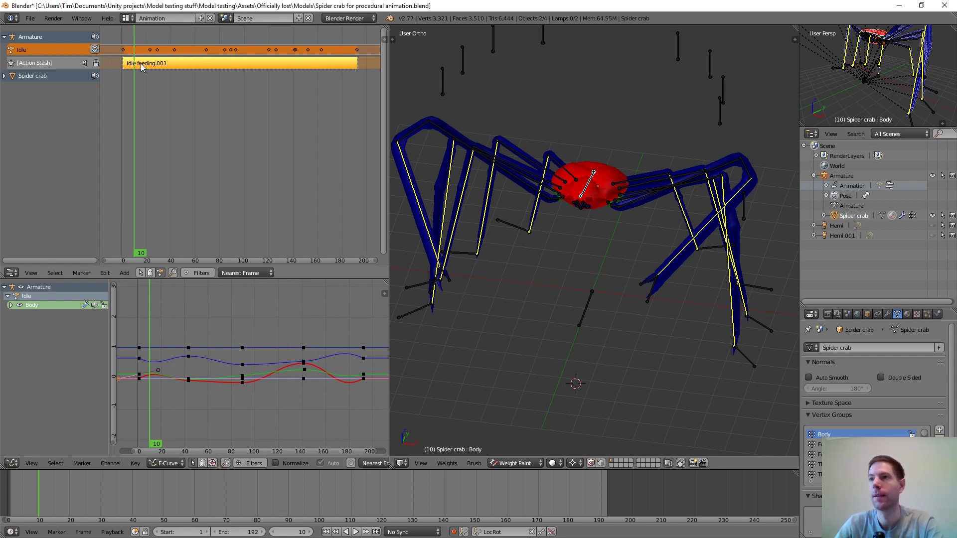
pyautogui.press('Left')
pyautogui.press('Left')
pyautogui.press('Left')
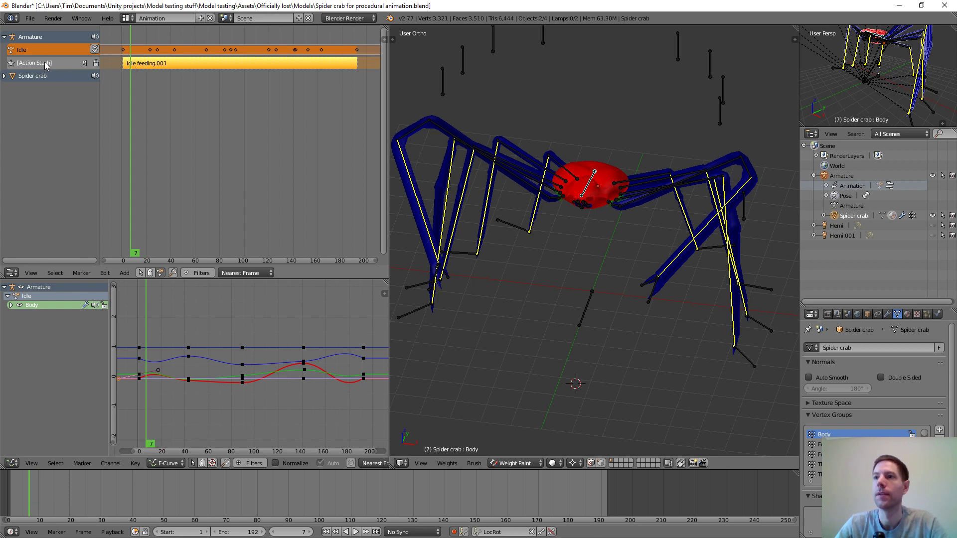
pyautogui.press('x')
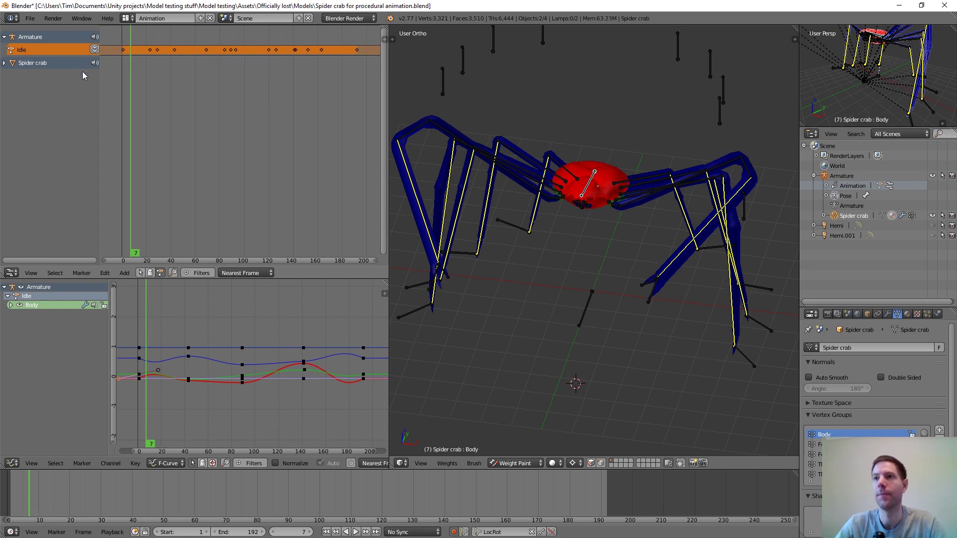
# Push the armature's Idle action down into an NLA strip, and delete that strip with its track
pyautogui.click(95, 48)
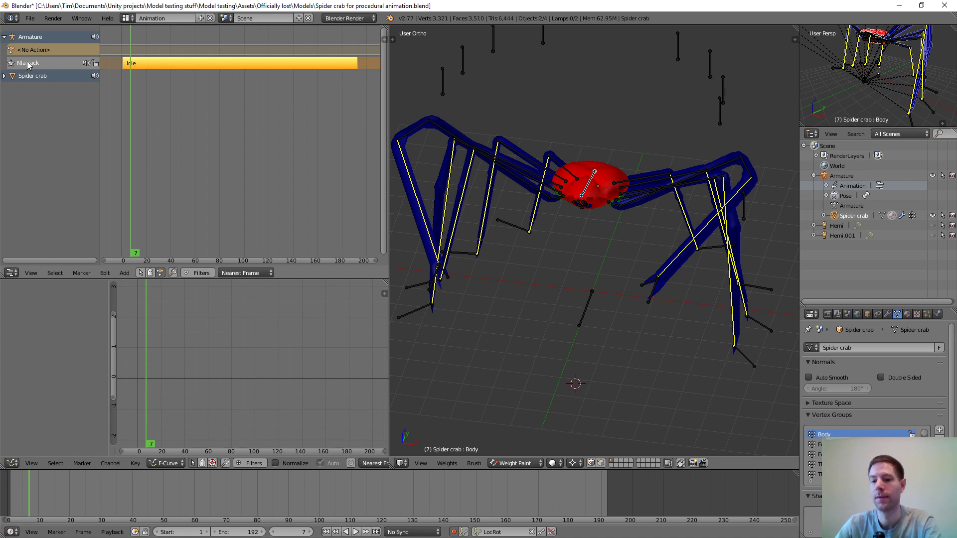
pyautogui.click(138, 67)
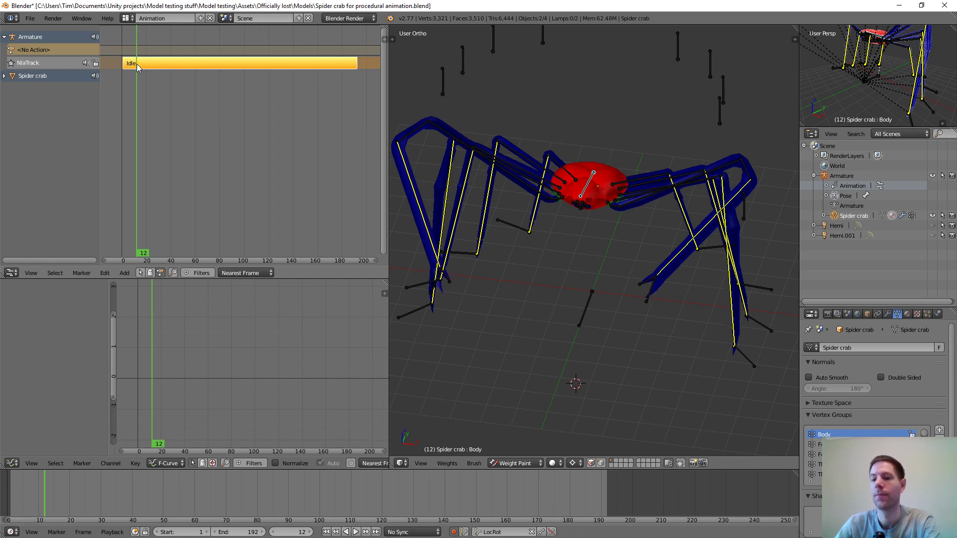
pyautogui.press('x')
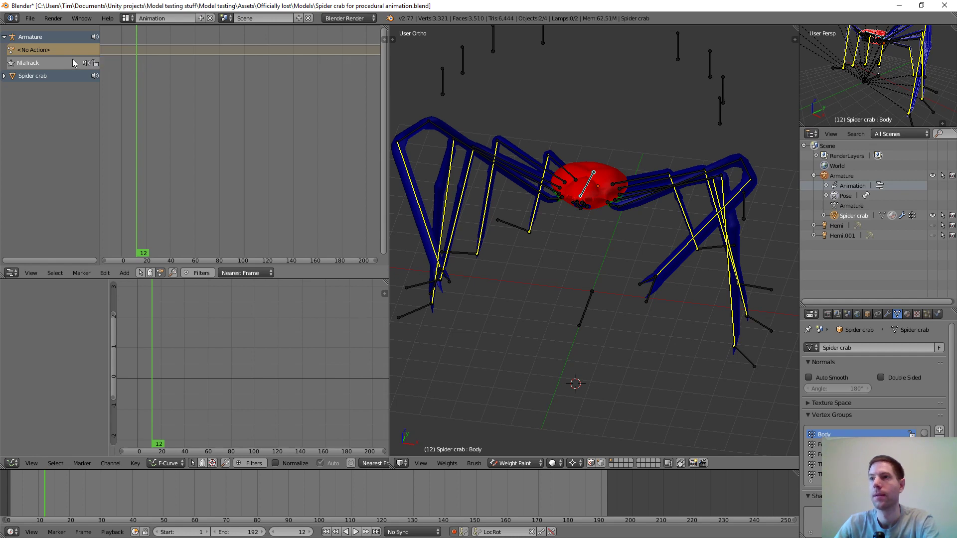
pyautogui.press('x')
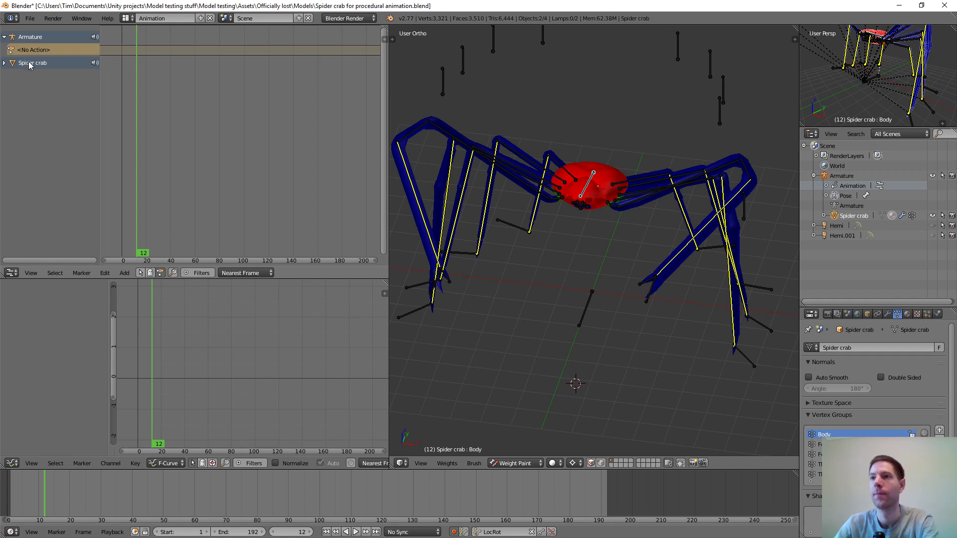
pyautogui.click(4, 38)
# Switch the NLA Editor back to the Dope Sheet and check Idle feeding.001 in the action list
pyautogui.click(12, 273)
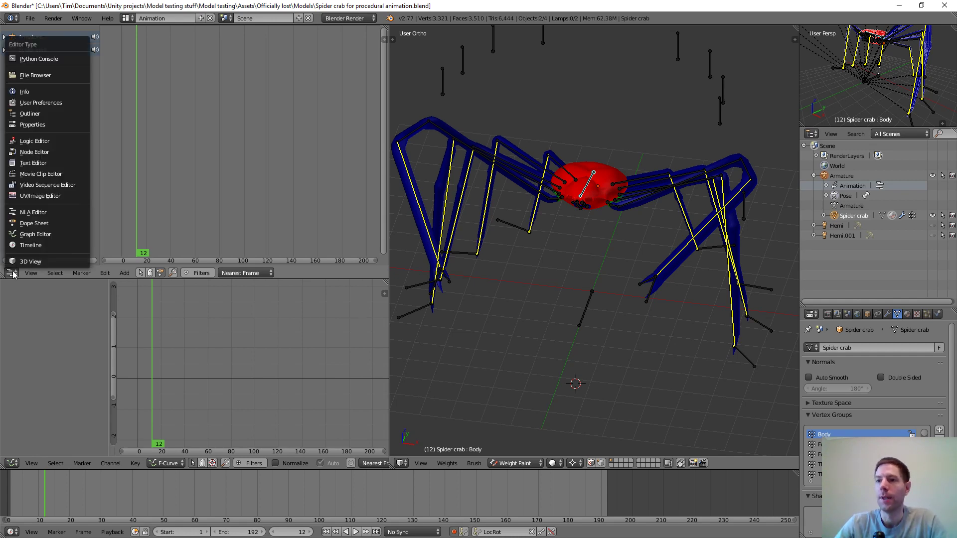
pyautogui.click(31, 223)
pyautogui.click(208, 272)
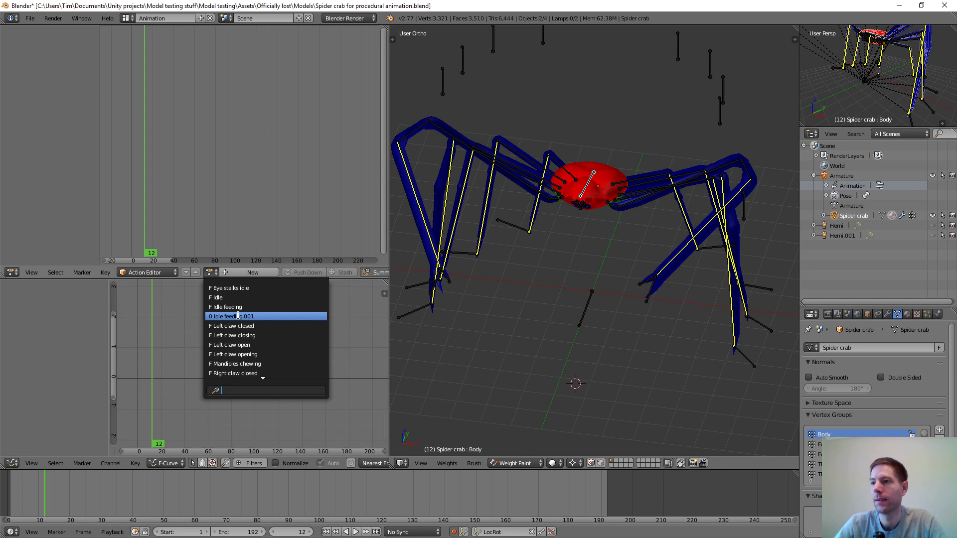
# Save the file and recheck the action list for the unused Idle feeding.001 action
pyautogui.click(31, 18)
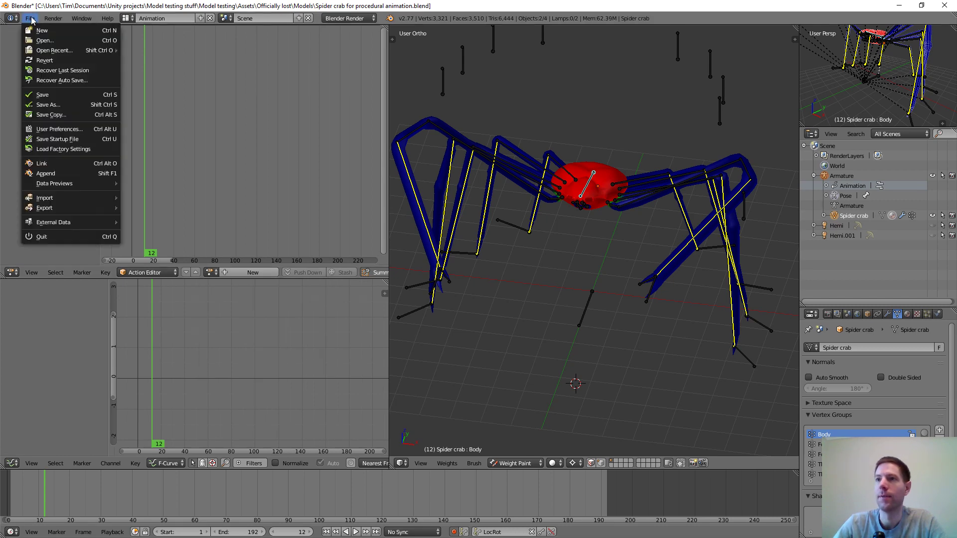
pyautogui.click(47, 96)
pyautogui.click(28, 18)
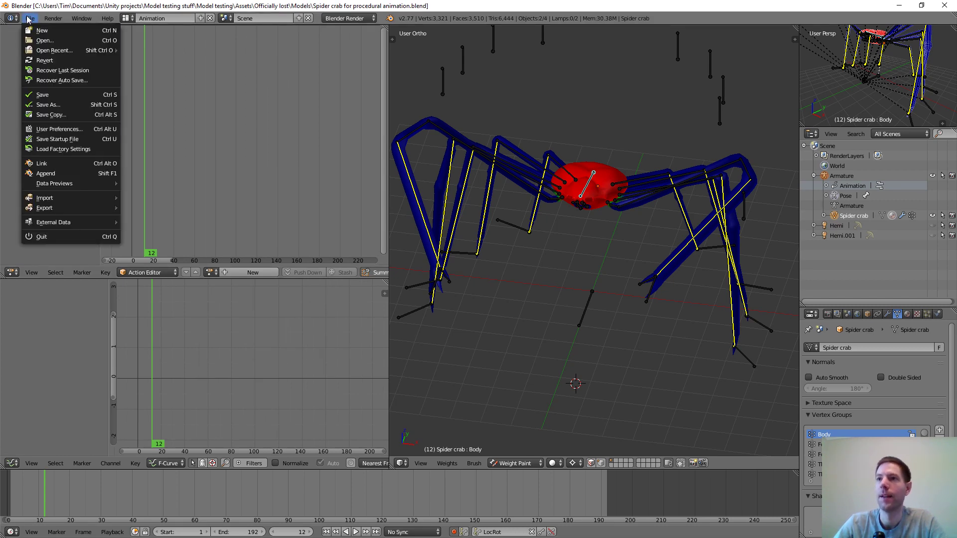
pyautogui.click(210, 272)
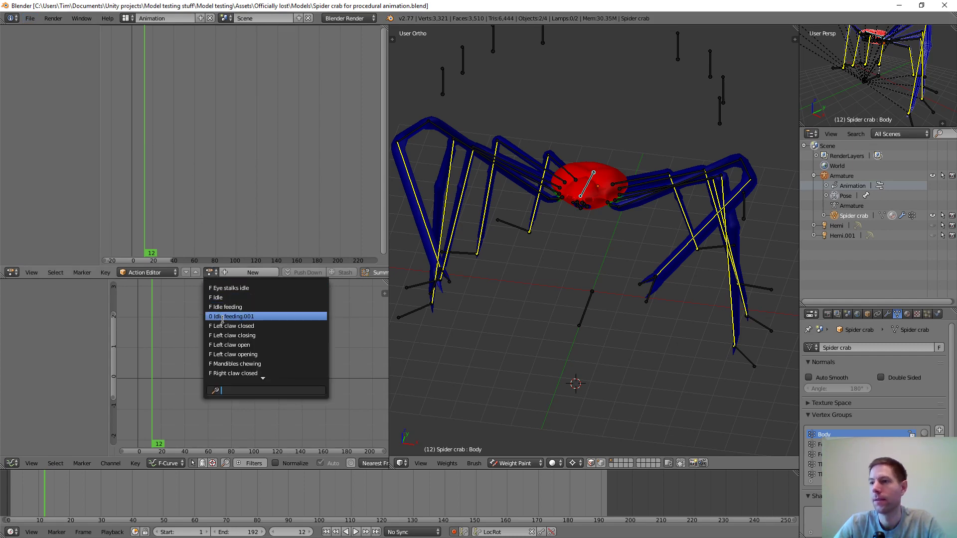
# Reopen Spider crab for procedural animation.blend from the recent files and recheck the action list for Idle feeding.001
pyautogui.click(31, 19)
pyautogui.moveTo(50, 51)
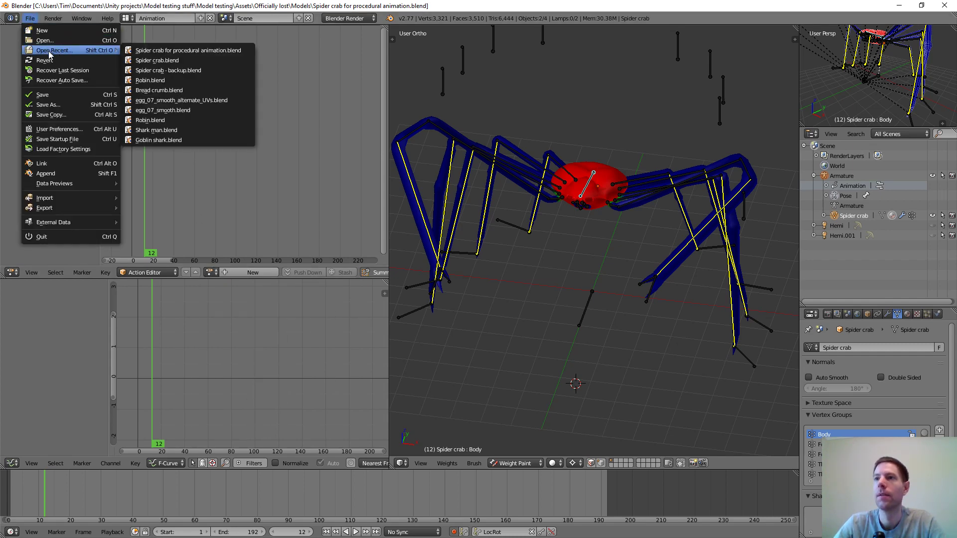
pyautogui.click(172, 50)
pyautogui.click(211, 272)
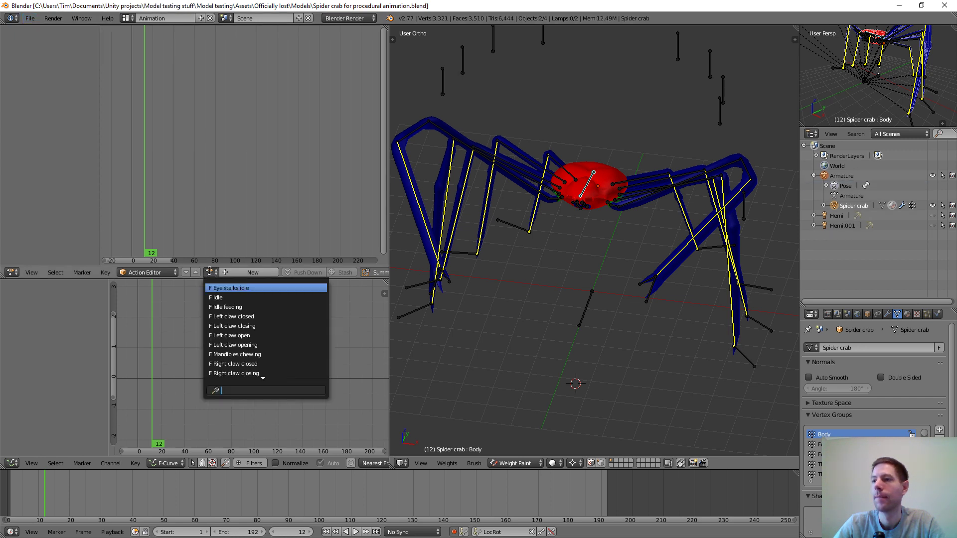
# Assign the Idle feeding action to the Spider crab mesh and preview it by scrubbing and playing the animation
pyautogui.click(231, 307)
pyautogui.moveTo(165, 231); pyautogui.dragTo(194, 225)
pyautogui.click(240, 272)
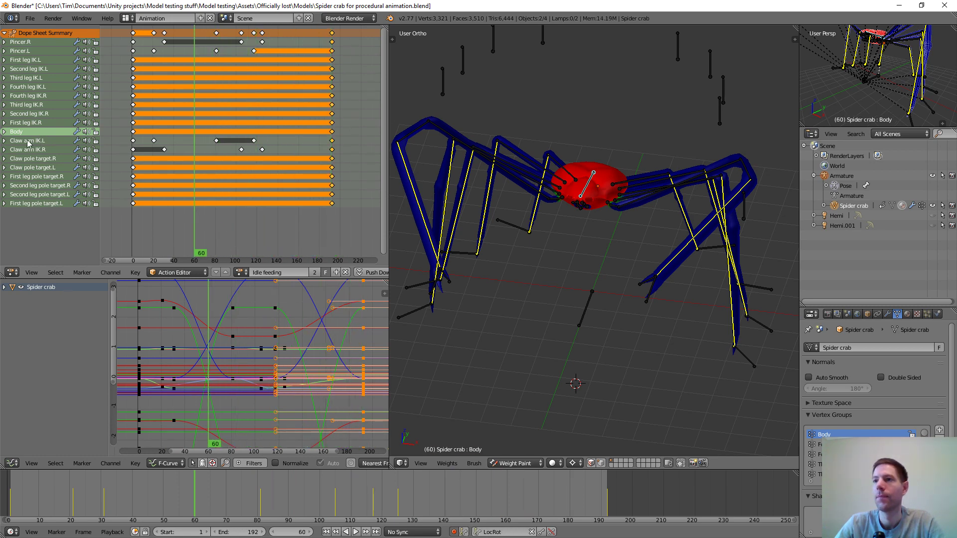
pyautogui.click(27, 140)
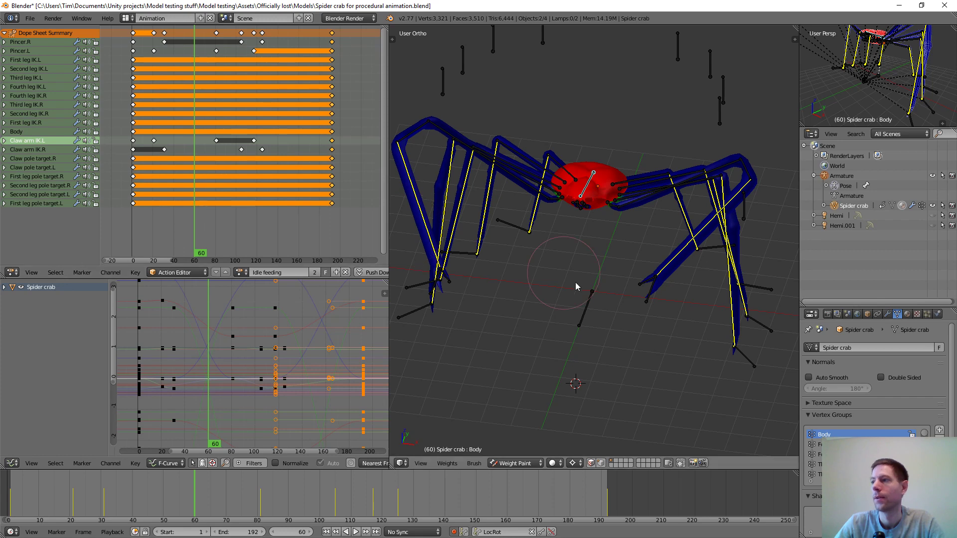
pyautogui.hotkey('alt', 'a')
pyautogui.moveTo(217, 228); pyautogui.dragTo(152, 224)
pyautogui.hotkey('alt', 'a')
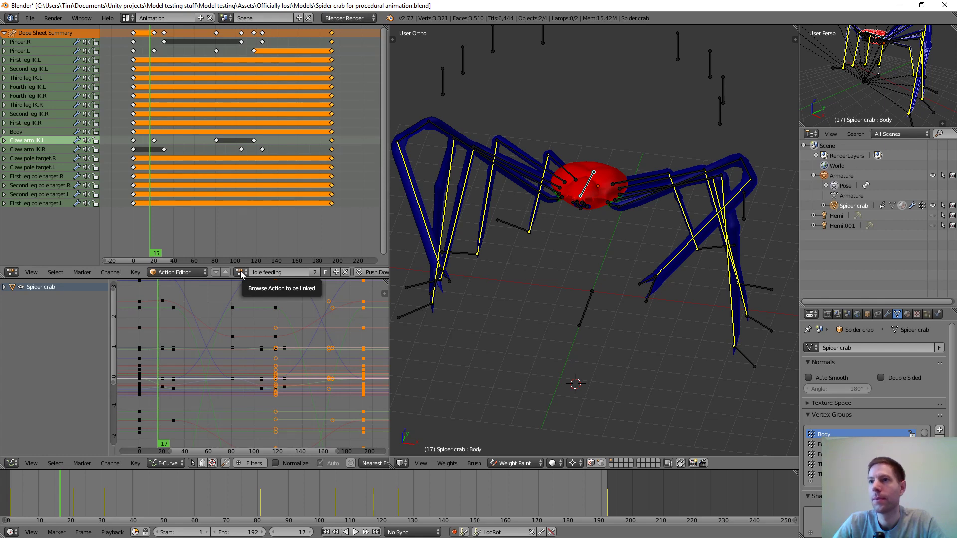
# Switch the Spider crab mesh's action to Idle and preview its playback
pyautogui.click(241, 274)
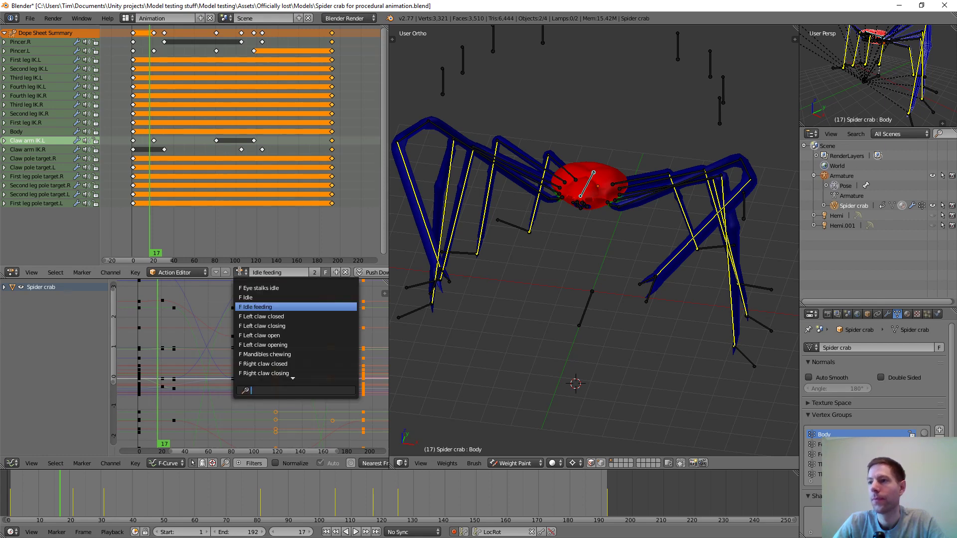
pyautogui.click(246, 297)
pyautogui.moveTo(154, 225); pyautogui.dragTo(178, 226)
pyautogui.hotkey('alt', 'a')
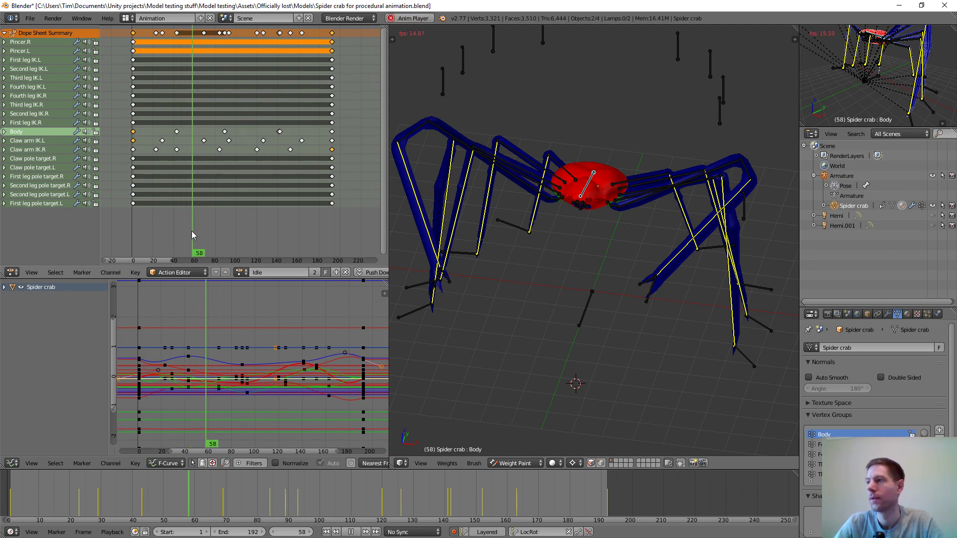
pyautogui.hotkey('alt', 'a')
# Change the mesh from Weight Paint to Object Mode and select the crab's armature
pyautogui.click(520, 464)
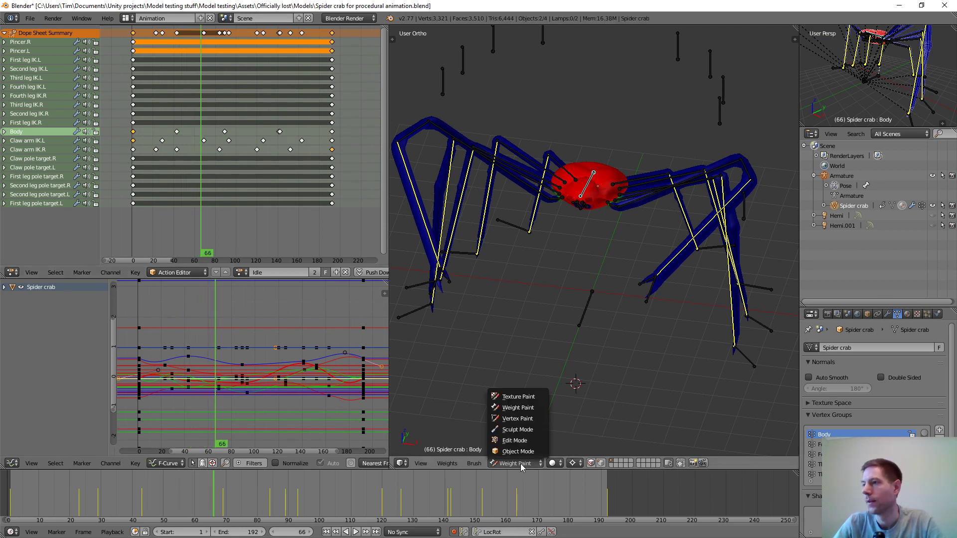
pyautogui.click(518, 452)
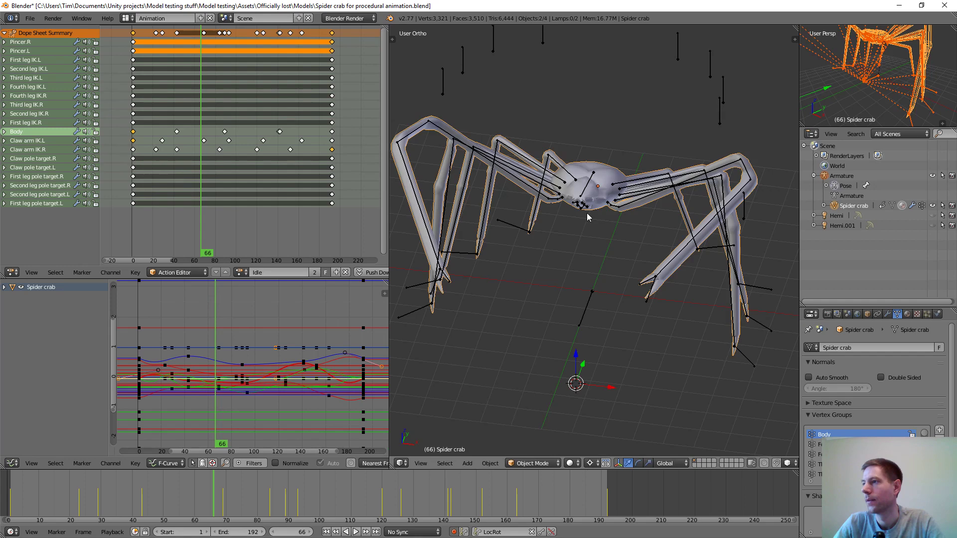
pyautogui.rightClick(590, 188)
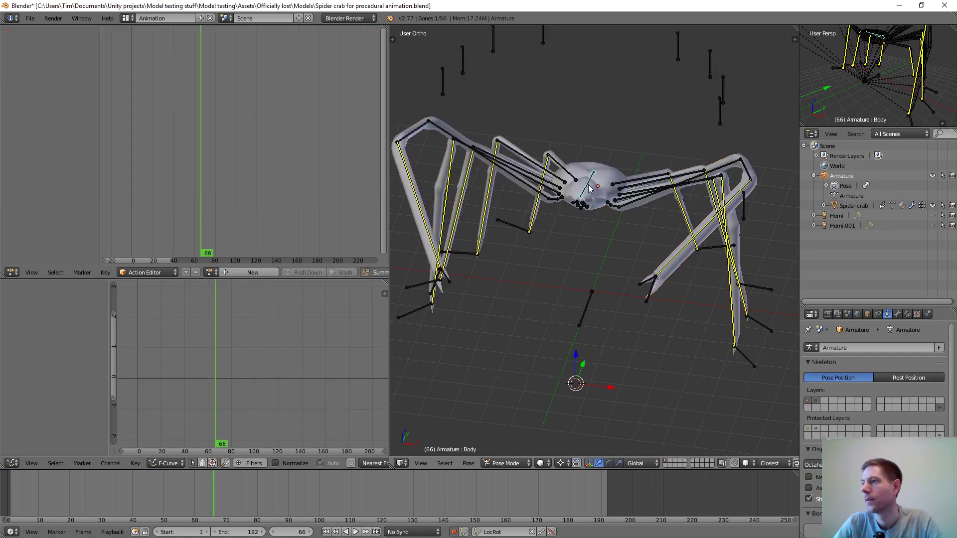
# Assign the Idle feeding action to the armature and play it to review the claw arm motion
pyautogui.click(210, 272)
pyautogui.click(224, 306)
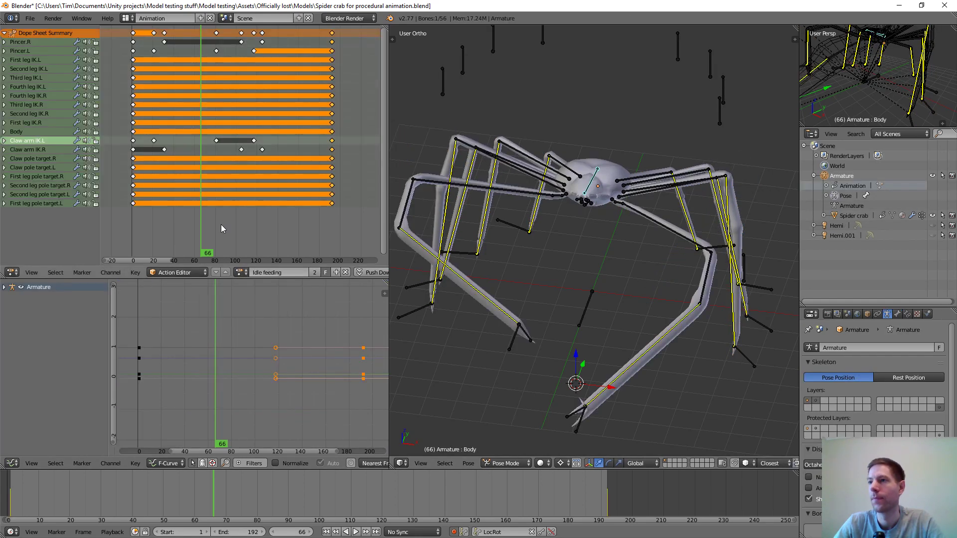
pyautogui.hotkey('alt', 'a')
pyautogui.click(166, 220)
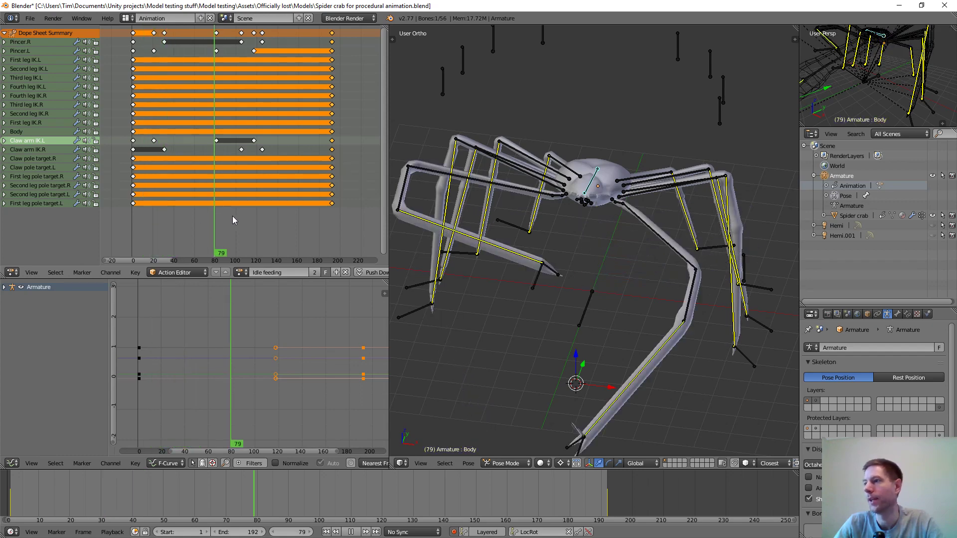
pyautogui.press('Escape')
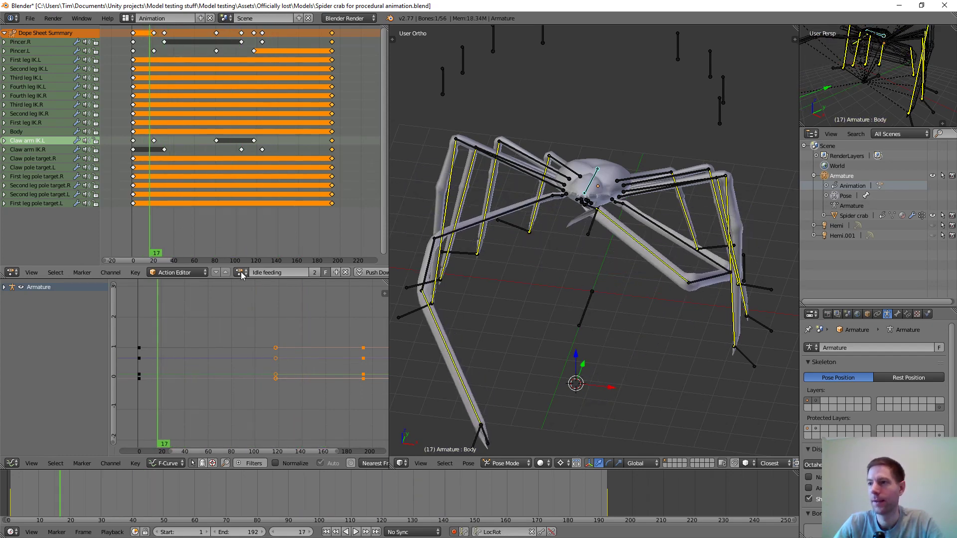
# Switch the armature's action to Idle and play it to review the crab's idle motion
pyautogui.click(241, 273)
pyautogui.click(279, 299)
pyautogui.hotkey('alt', 'a')
pyautogui.click(187, 240)
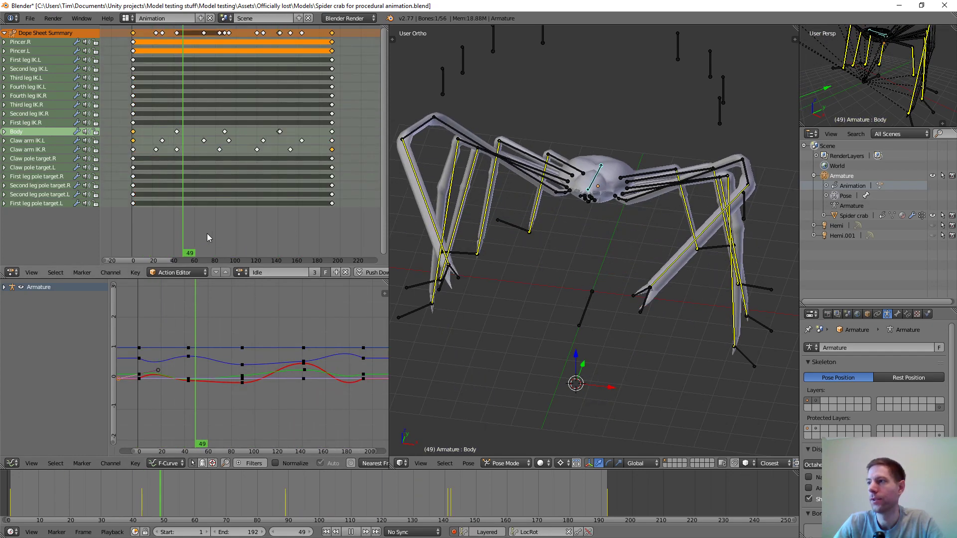
pyautogui.hotkey('alt', 'a')
pyautogui.click(211, 222)
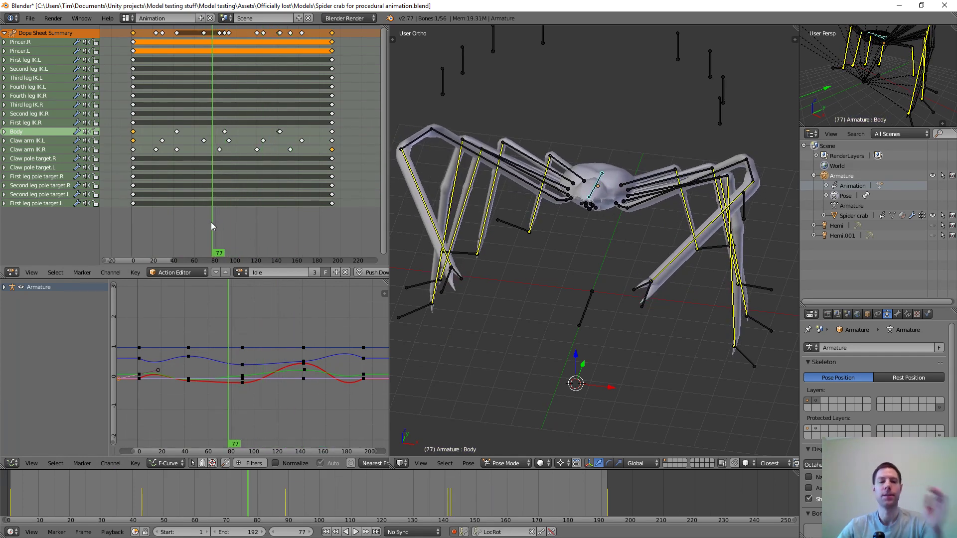
# Load the Left claw closing action on the armature, play it, and examine the left pincer up close
pyautogui.click(241, 272)
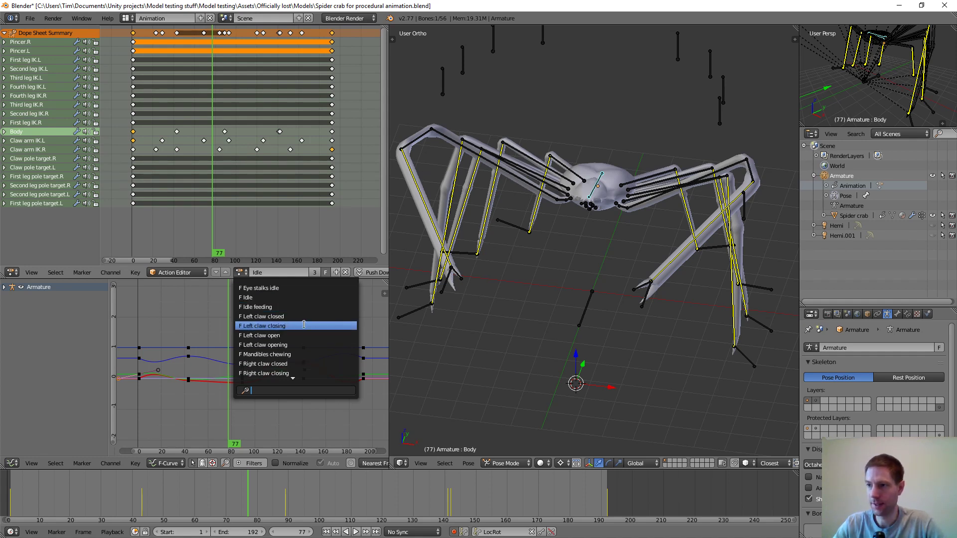
pyautogui.click(268, 326)
pyautogui.scroll(5, 565, 316)
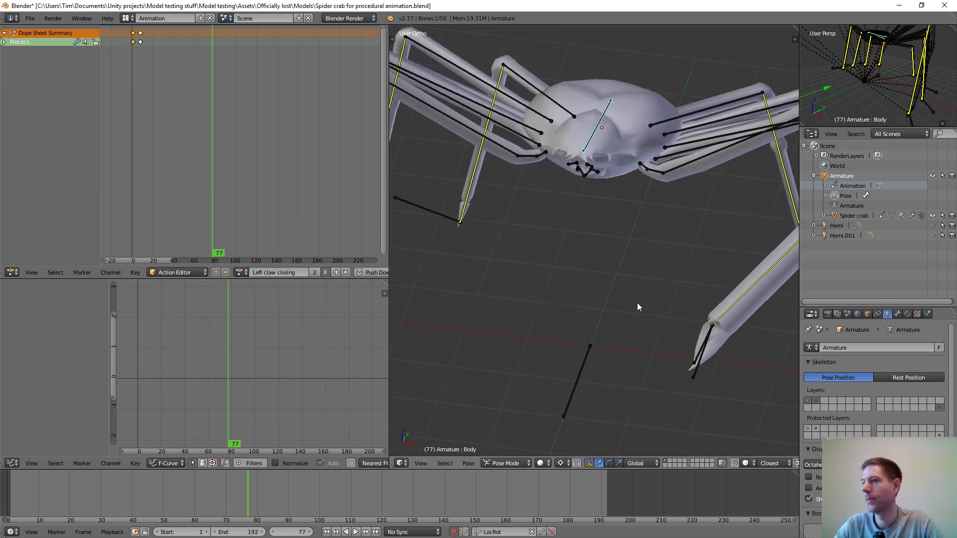
pyautogui.moveTo(637, 304); pyautogui.dragTo(494, 234, button='middle')
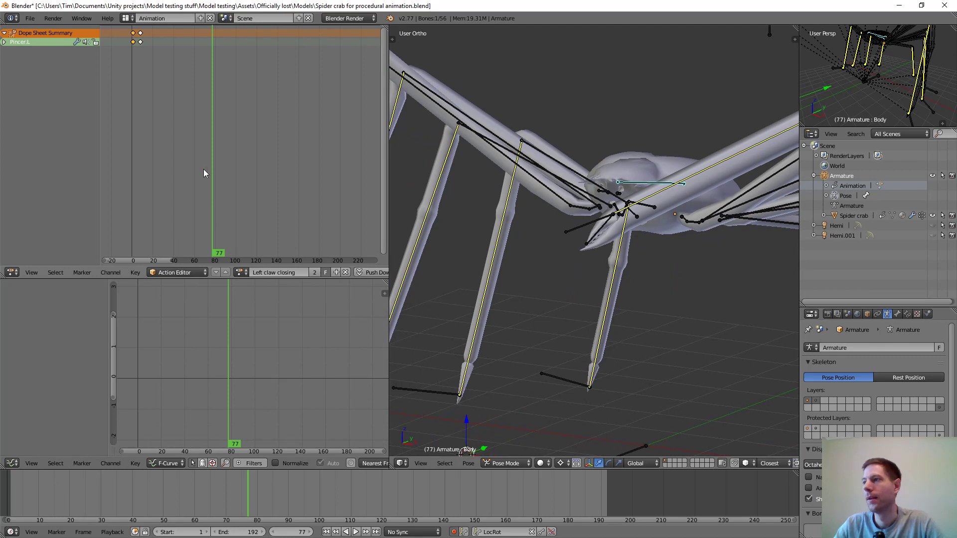
pyautogui.hotkey('shift', 'alt', 'a')
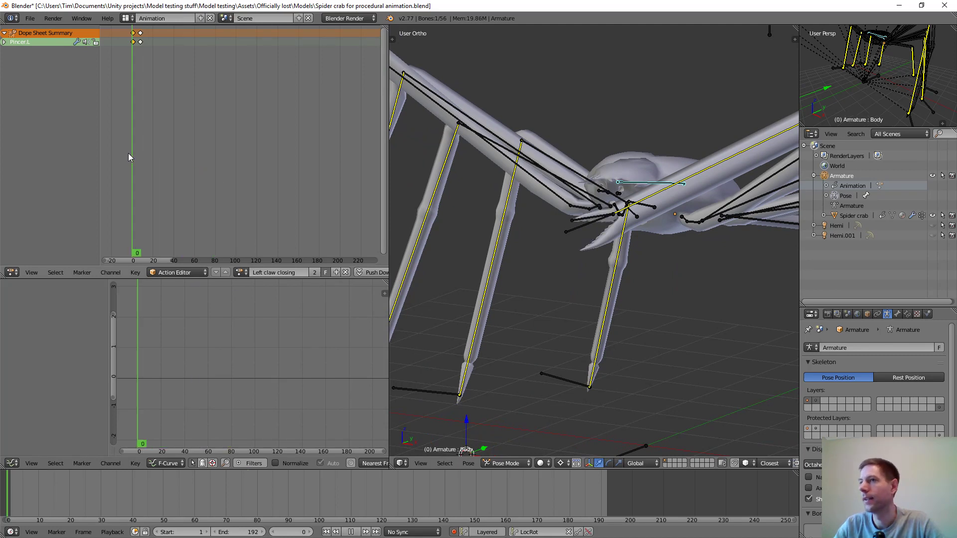
pyautogui.hotkey('alt', 'a')
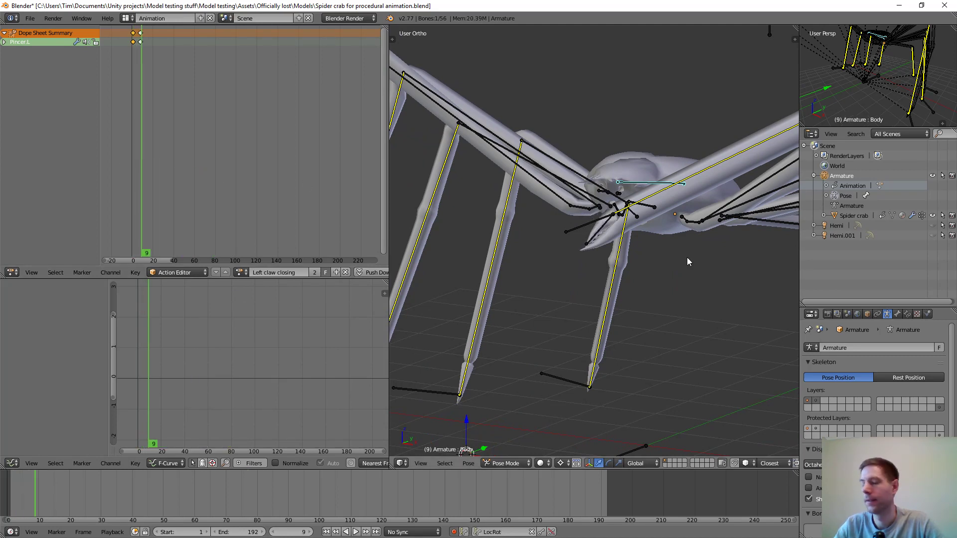
pyautogui.scroll(4, 624, 239)
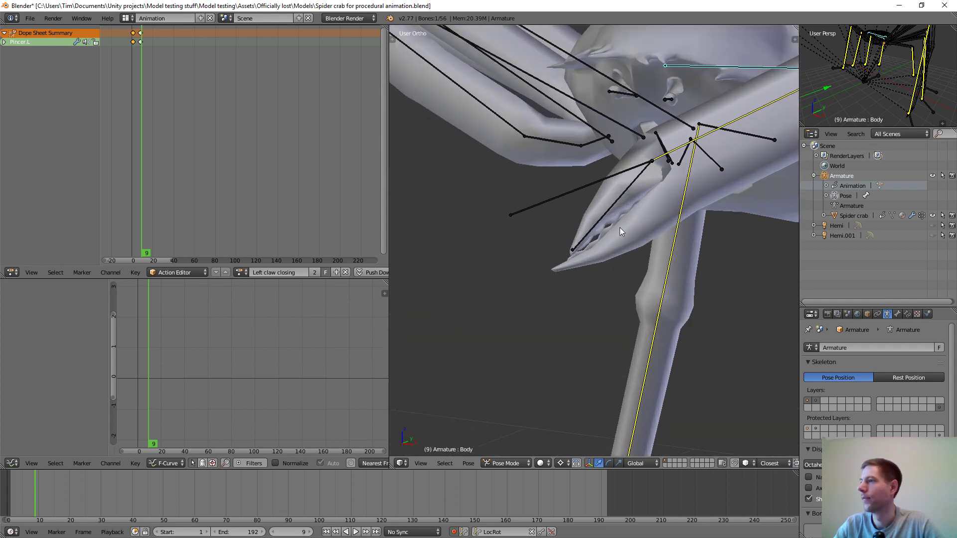
pyautogui.moveTo(620, 227); pyautogui.dragTo(675, 184, button='middle')
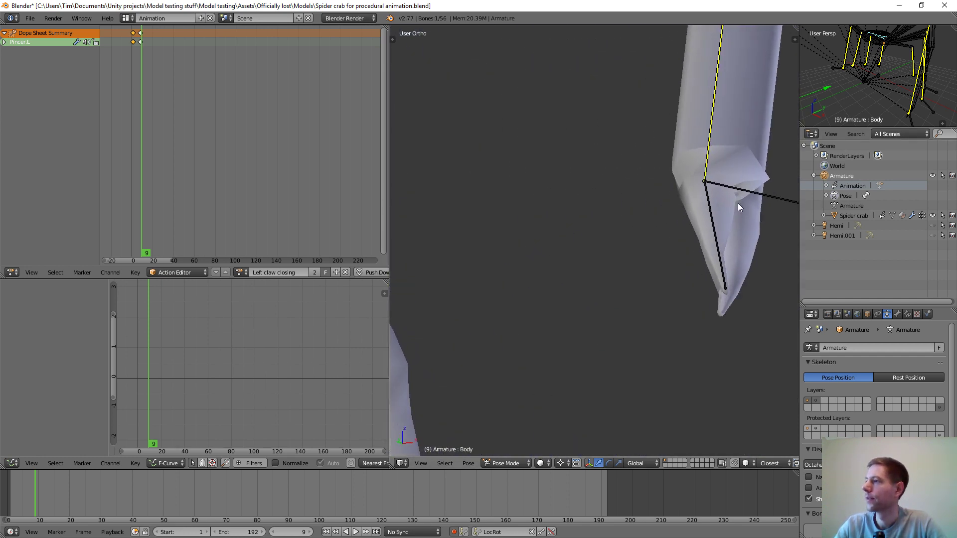
# Return the armature to the Idle action and play it with the whole crab in view
pyautogui.click(243, 272)
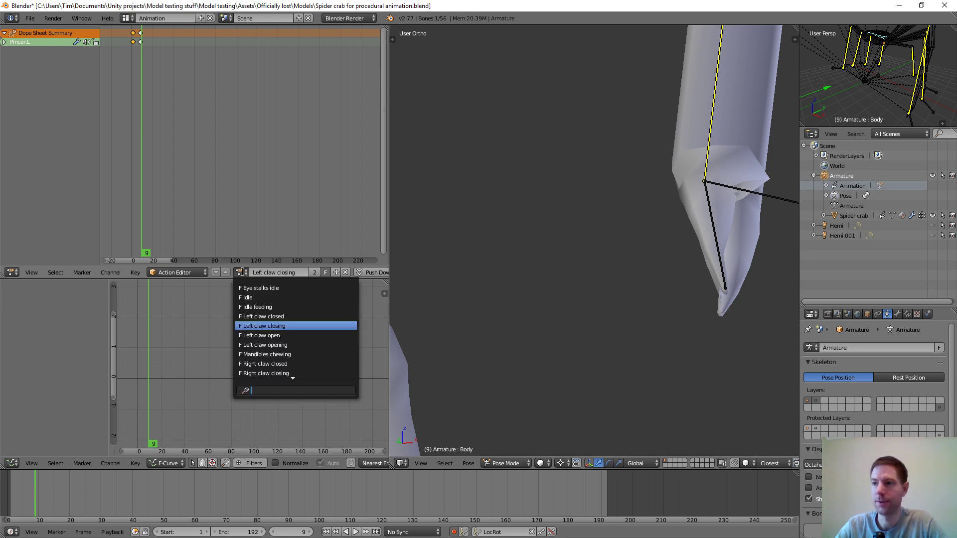
pyautogui.click(247, 298)
pyautogui.scroll(-6, 612, 162)
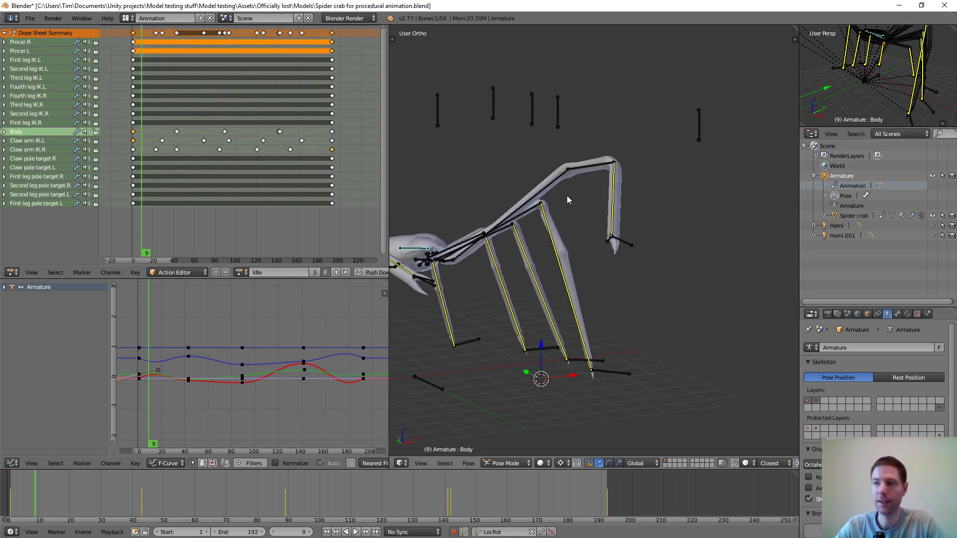
pyautogui.moveTo(567, 199); pyautogui.dragTo(470, 230, button='middle')
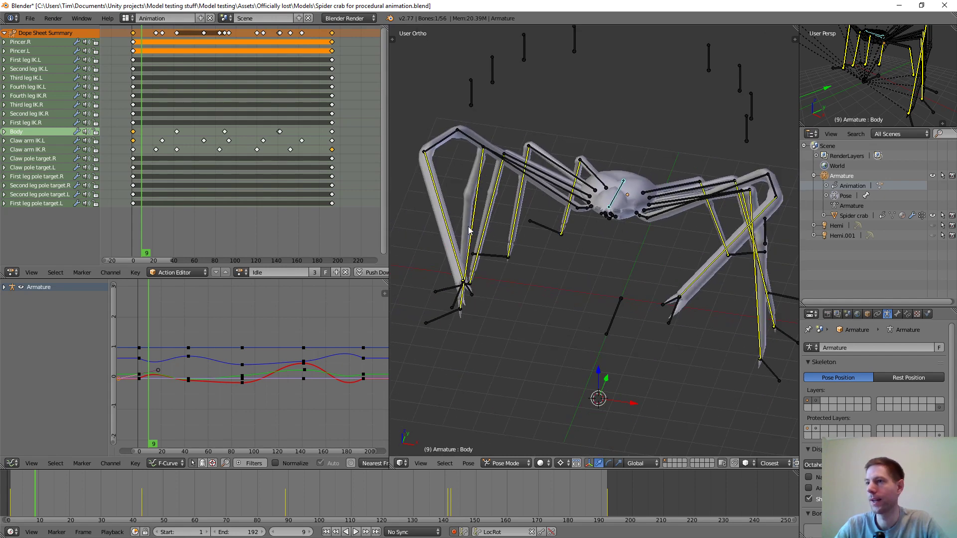
pyautogui.moveTo(166, 228)
pyautogui.mouseDown()
pyautogui.moveTo(199, 227)
pyautogui.moveTo(147, 226)
pyautogui.moveTo(333, 214)
pyautogui.moveTo(150, 212)
pyautogui.moveTo(167, 213)
pyautogui.mouseUp()
pyautogui.hotkey('alt', 'a')
pyautogui.hotkey('alt', 'a')
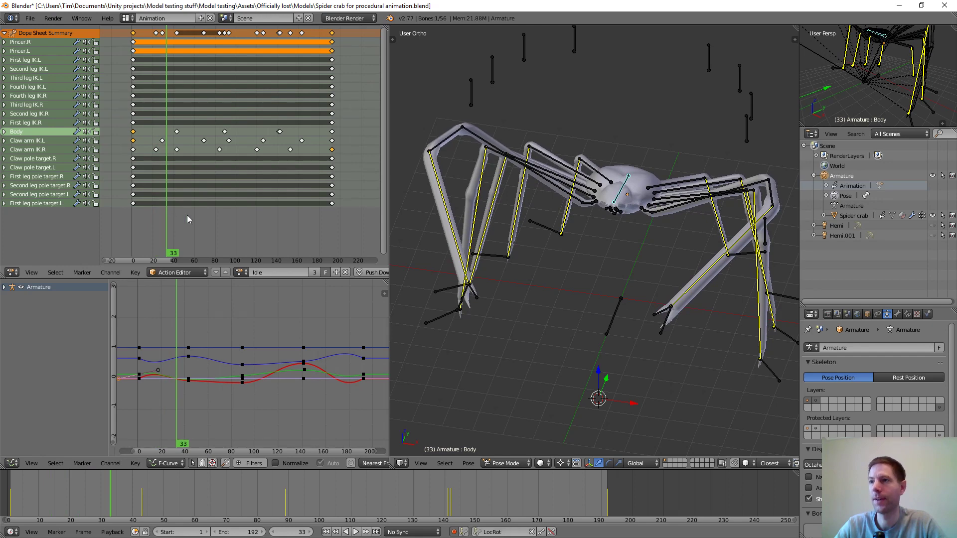
# Delete all keyframes of the Claw arm IK.L and Claw arm IK.R bones from the Idle action and play the animation
pyautogui.rightClick(667, 324)
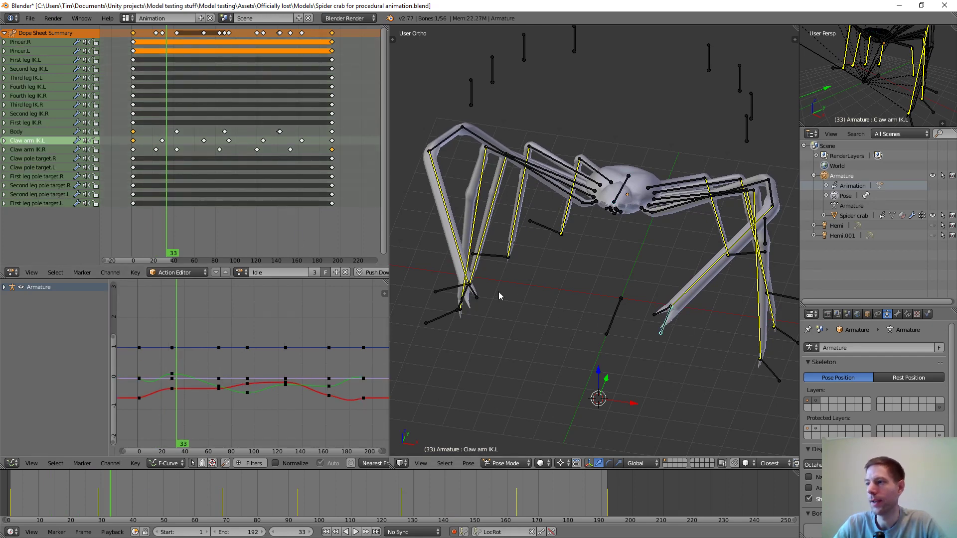
pyautogui.moveTo(499, 294); pyautogui.dragTo(451, 280, button='middle')
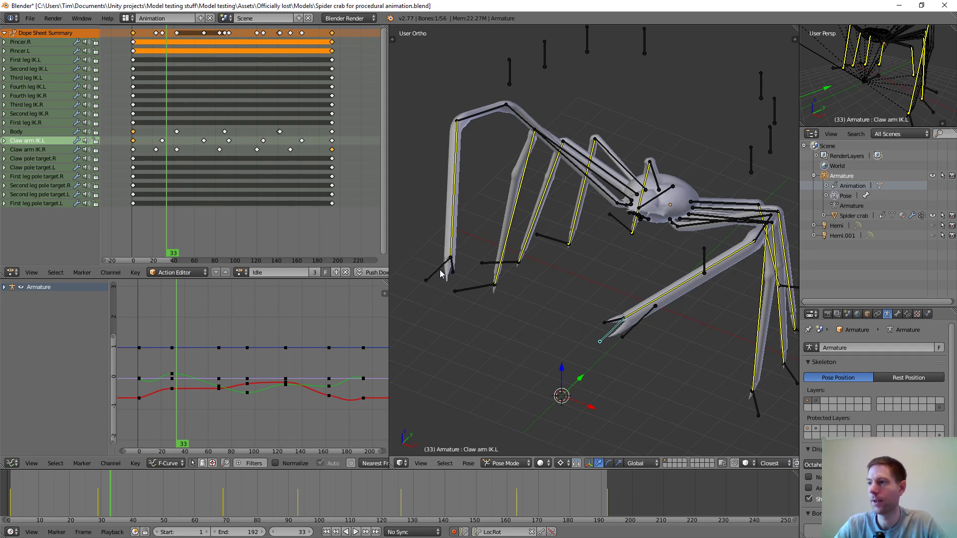
pyautogui.keyDown('shift'); pyautogui.rightClick(439, 270); pyautogui.keyUp('shift')
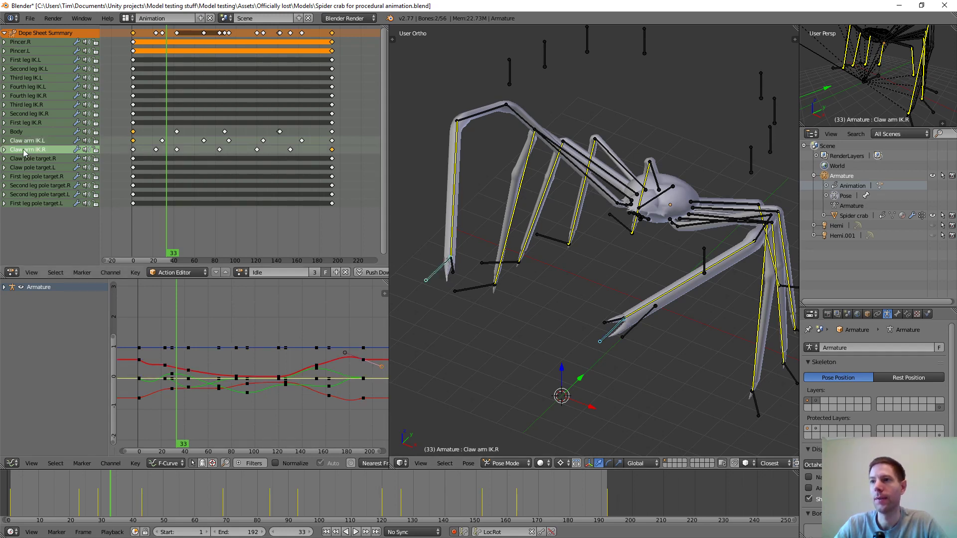
pyautogui.click(344, 148)
pyautogui.press('a')
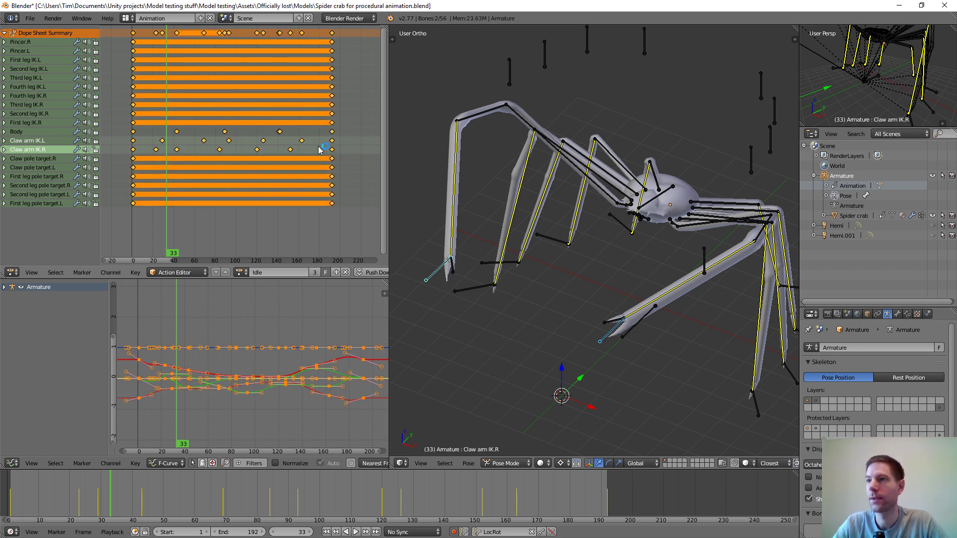
pyautogui.click(344, 147)
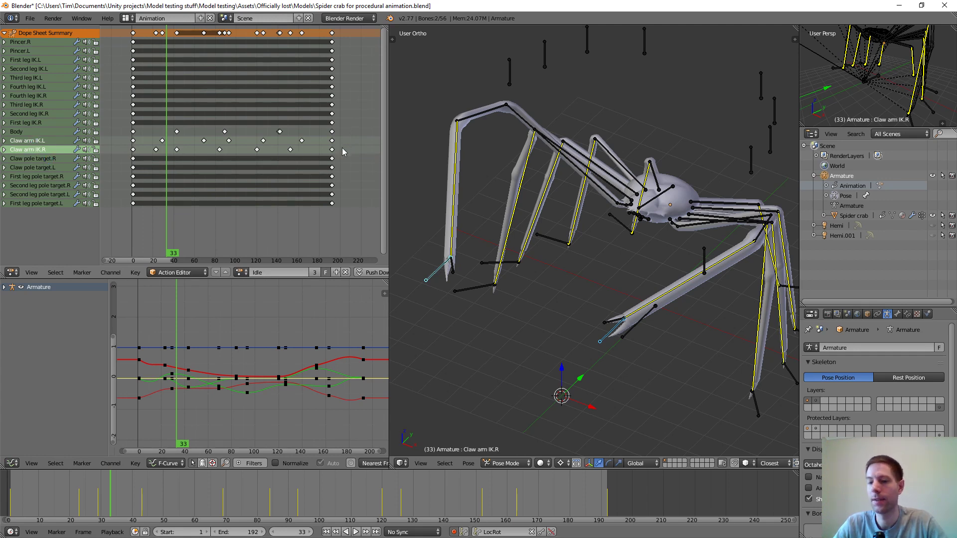
pyautogui.press('b')
pyautogui.moveTo(344, 152); pyautogui.dragTo(114, 141)
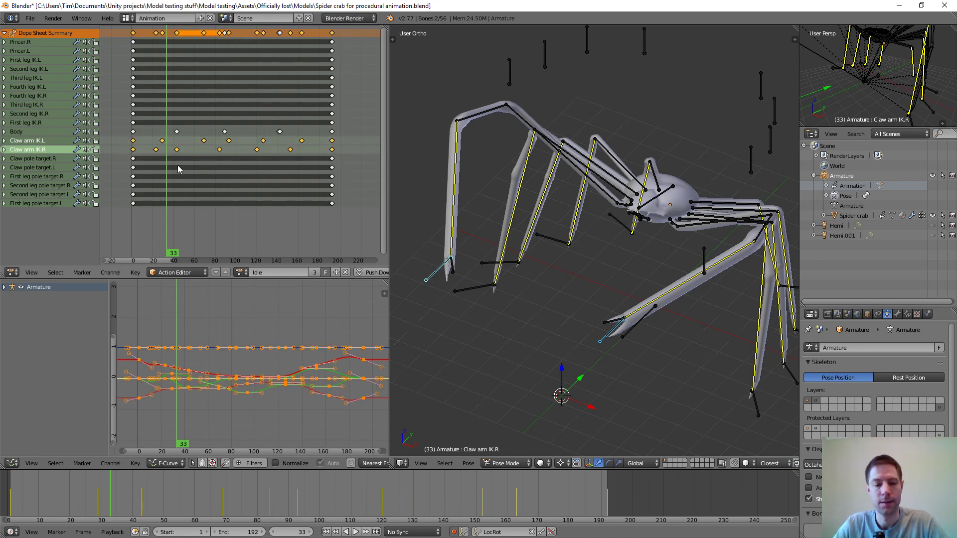
pyautogui.press('x')
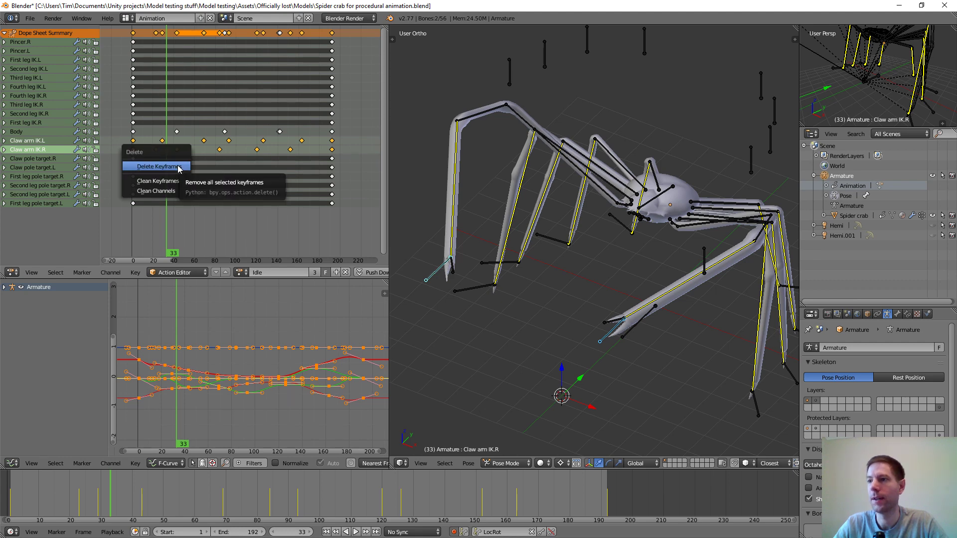
pyautogui.click(179, 167)
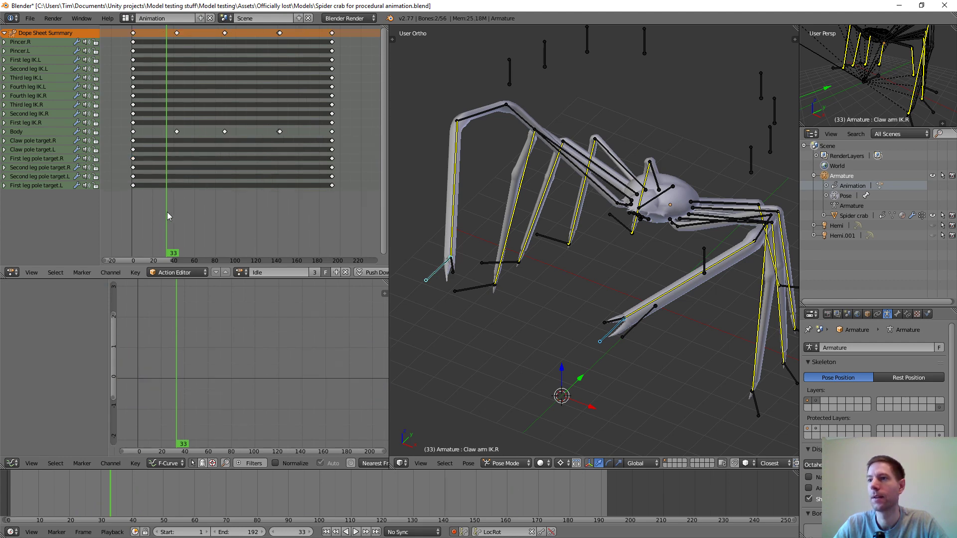
pyautogui.hotkey('alt', 'a')
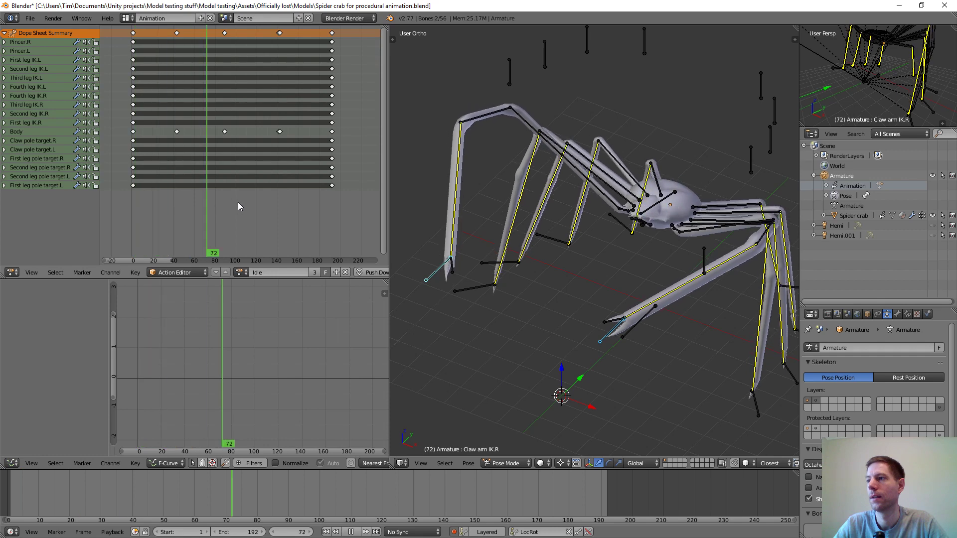
# Stop the playback, duplicate the Idle action as Body idle, and give the copy a fake user
pyautogui.click(207, 198)
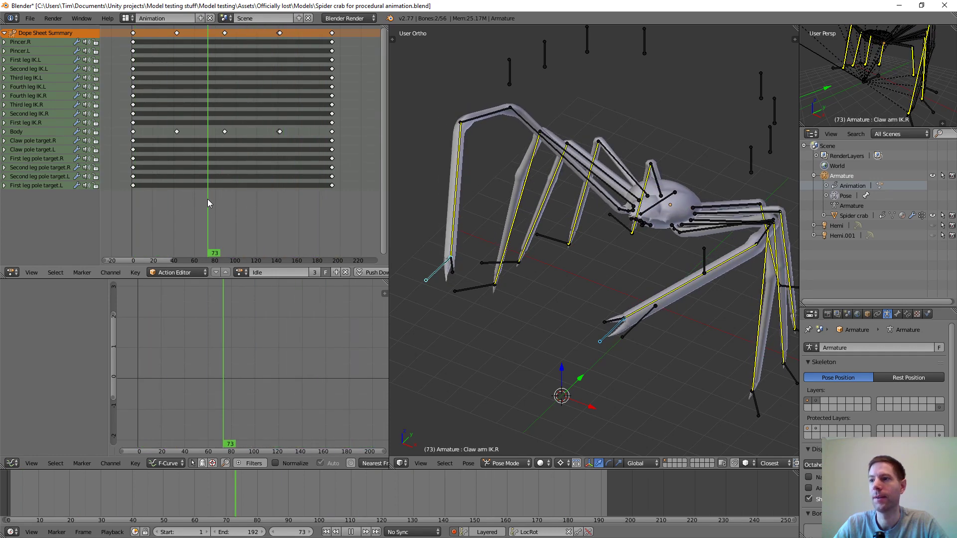
pyautogui.hotkey('alt', 'a')
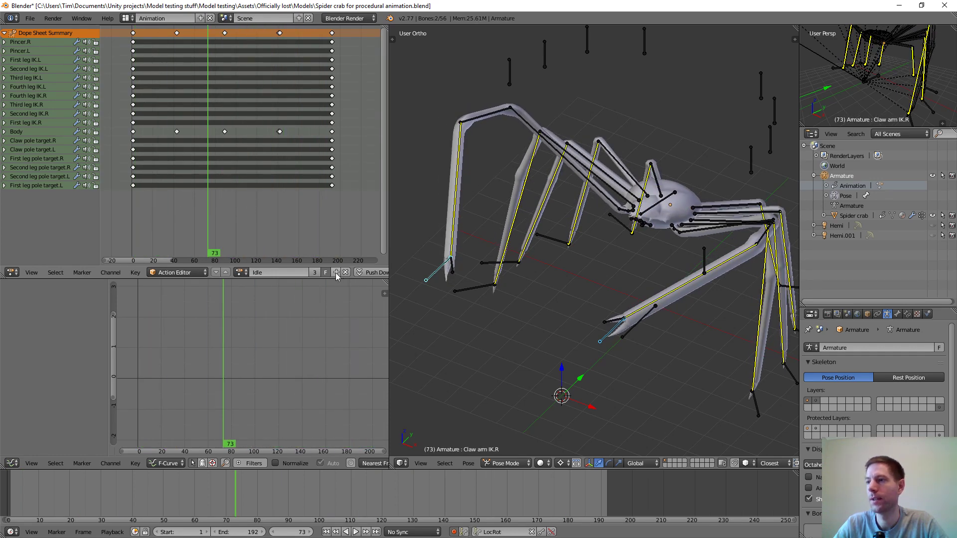
pyautogui.click(336, 273)
pyautogui.click(283, 272)
pyautogui.press('End')
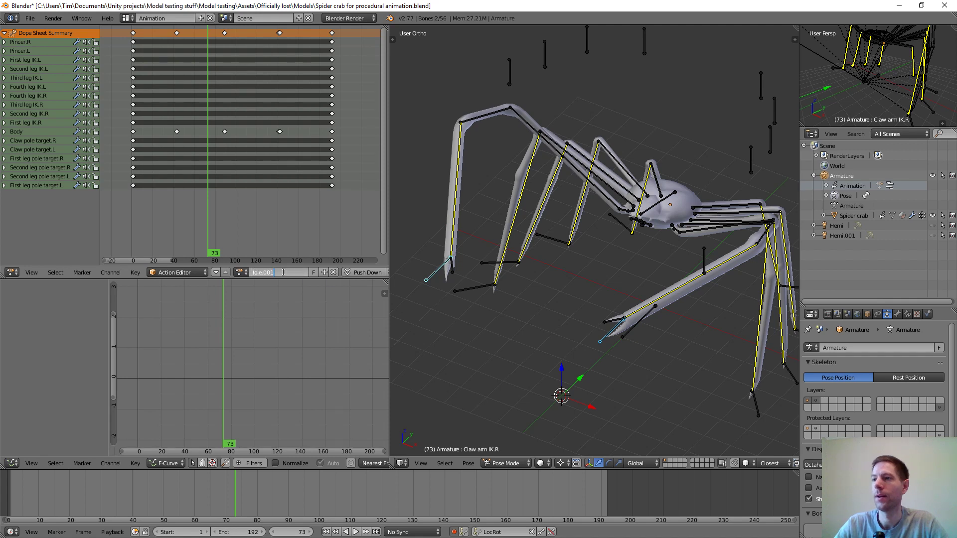
pyautogui.press('BackSpace')
pyautogui.press('BackSpace')
pyautogui.press('BackSpace')
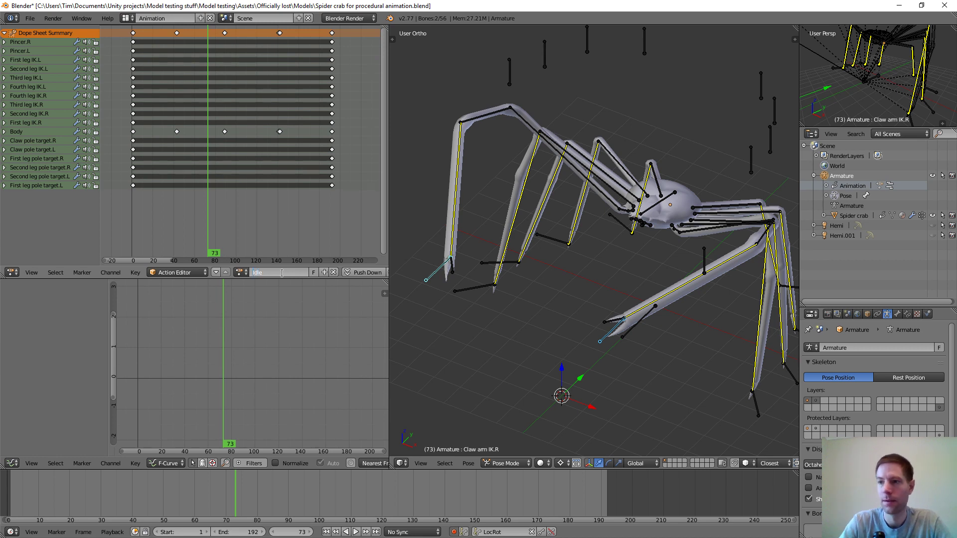
pyautogui.write('Body')
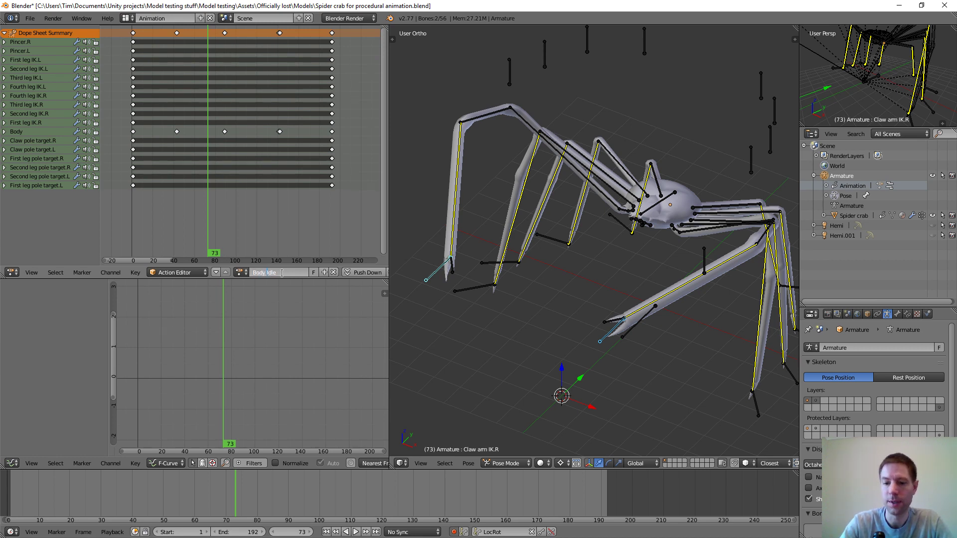
pyautogui.press('Delete')
pyautogui.write('i')
pyautogui.press('Return')
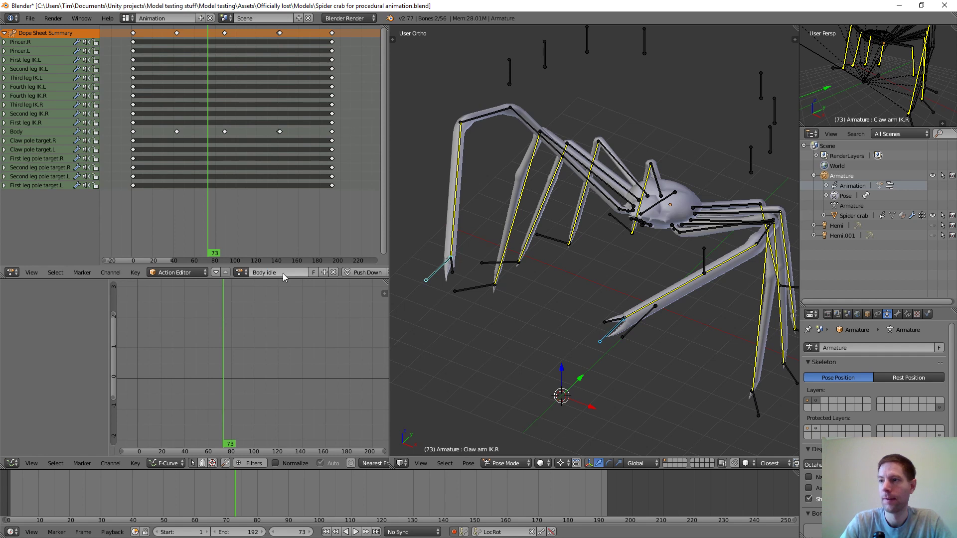
pyautogui.click(313, 273)
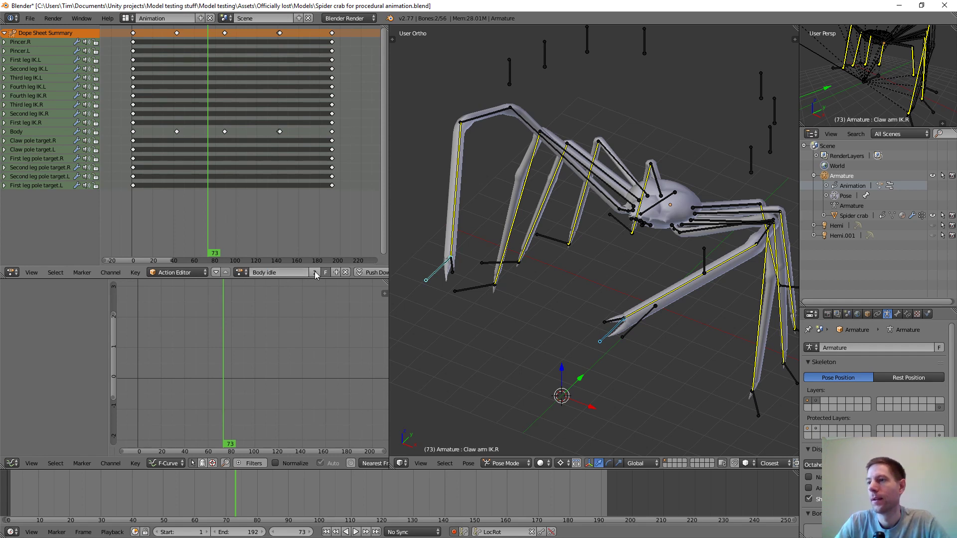
# Load the Idle, Eye stalks idle and Body idle actions in turn, and briefly play Body idle
pyautogui.click(240, 273)
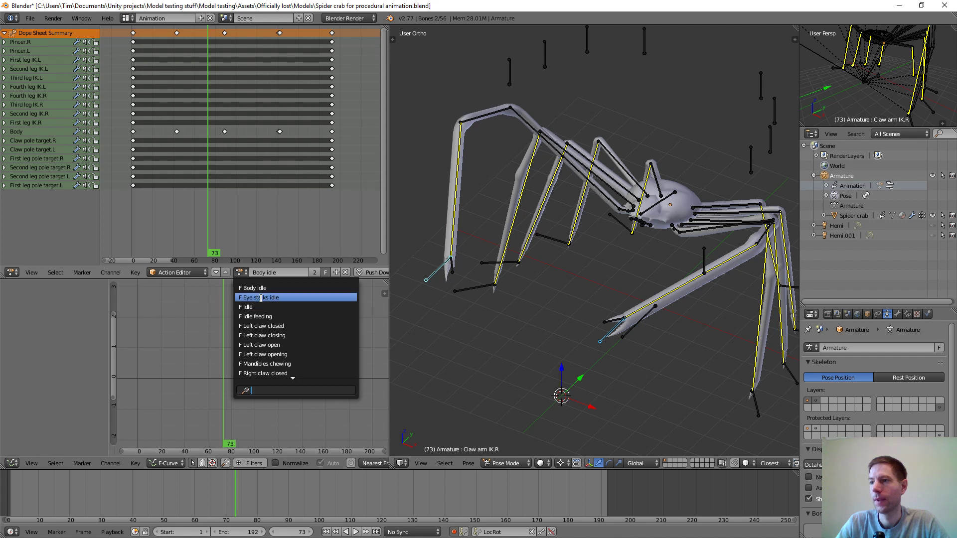
pyautogui.click(249, 307)
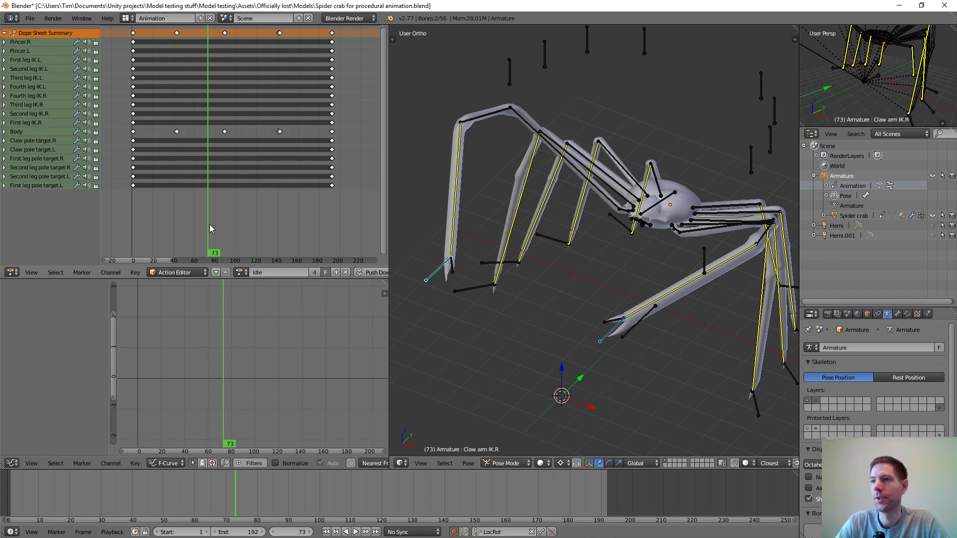
pyautogui.click(241, 274)
pyautogui.click(255, 298)
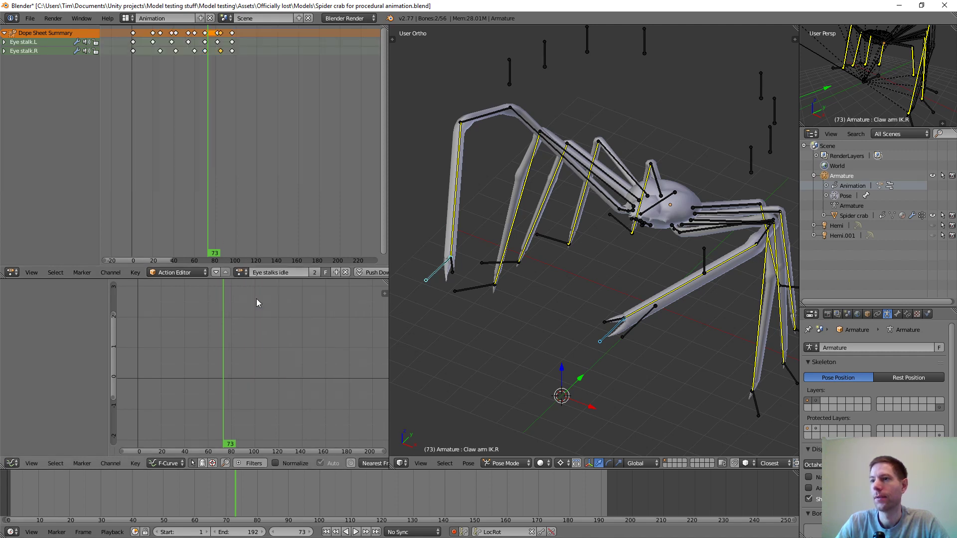
pyautogui.click(242, 273)
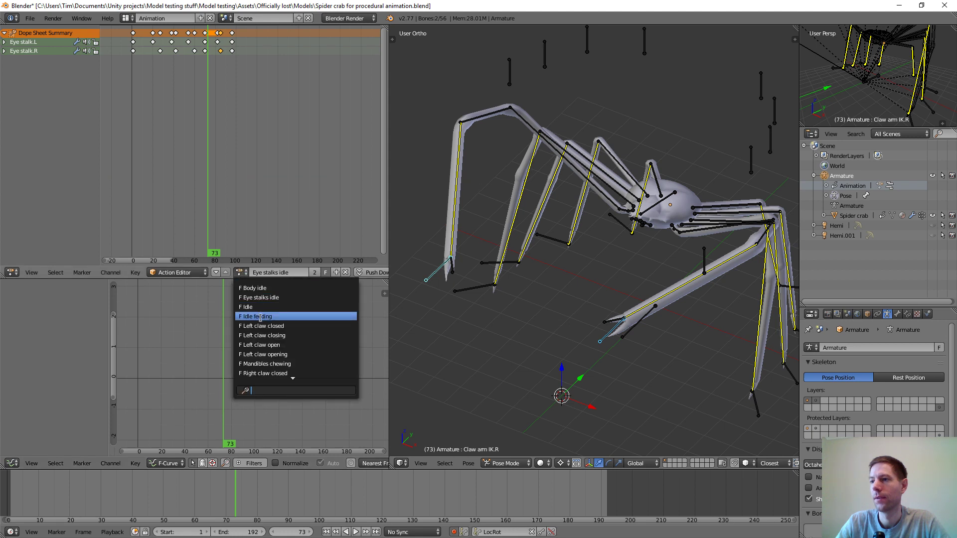
pyautogui.click(255, 288)
pyautogui.hotkey('shift', 'alt', 'a')
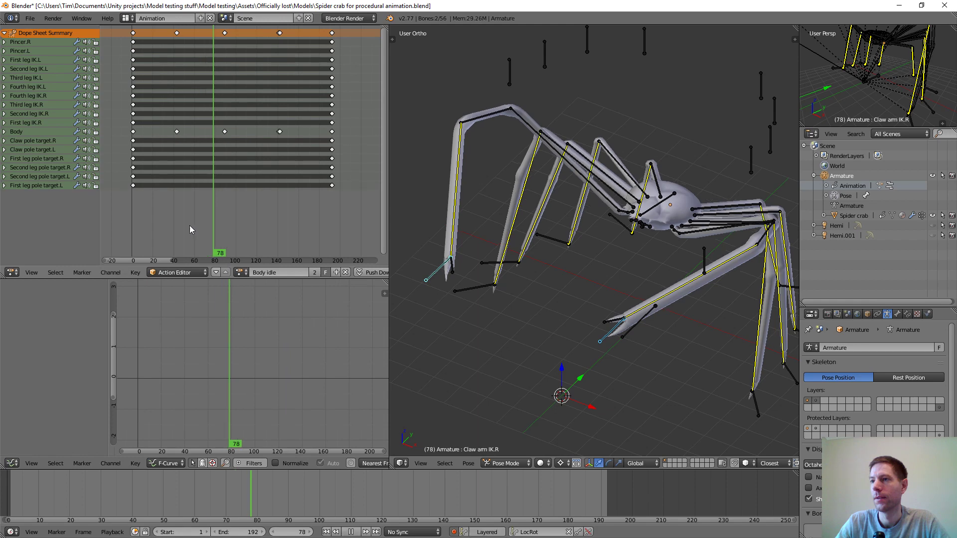
pyautogui.moveTo(257, 229); pyautogui.dragTo(208, 229)
pyautogui.hotkey('shift', 'alt', 'a')
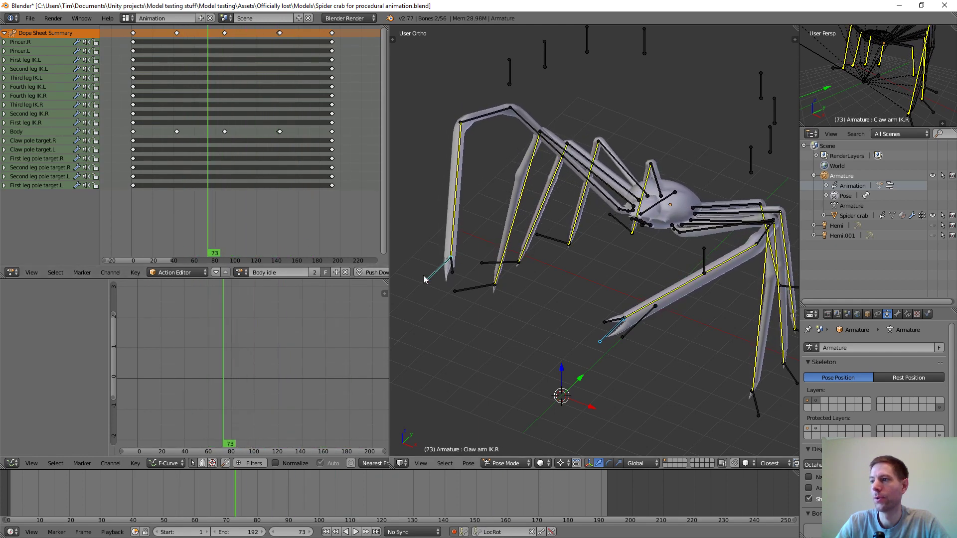
# Load the Idle action on the armature and play it for comparison with Body idle
pyautogui.click(241, 272)
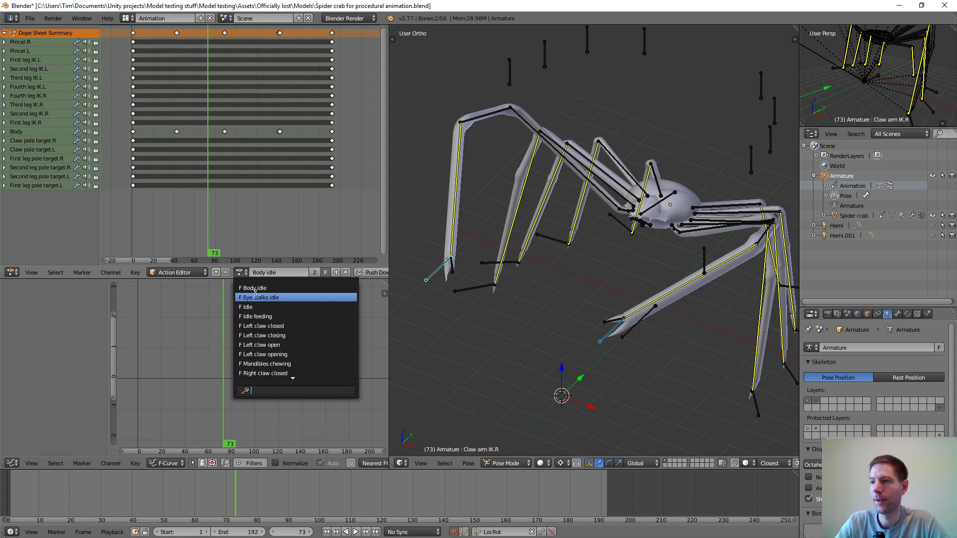
pyautogui.click(250, 307)
pyautogui.hotkey('alt', 'a')
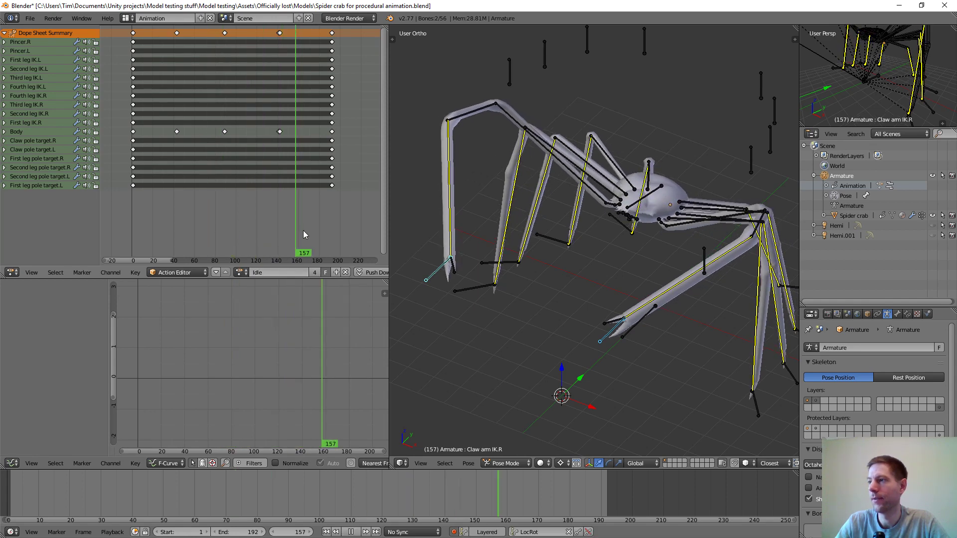
pyautogui.hotkey('alt', 'a')
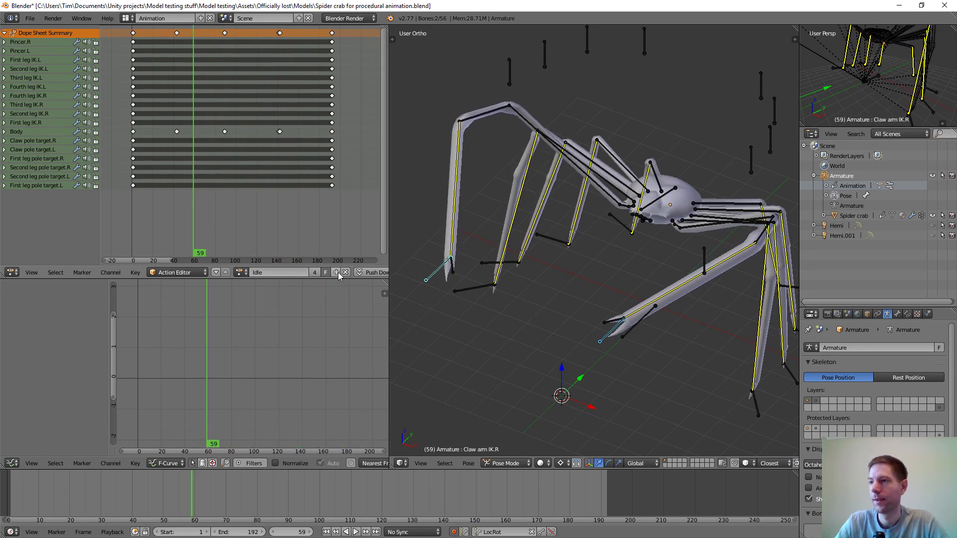
# Unlink the Idle action from the armature and switch the action editor area to the NLA Editor
pyautogui.click(346, 272)
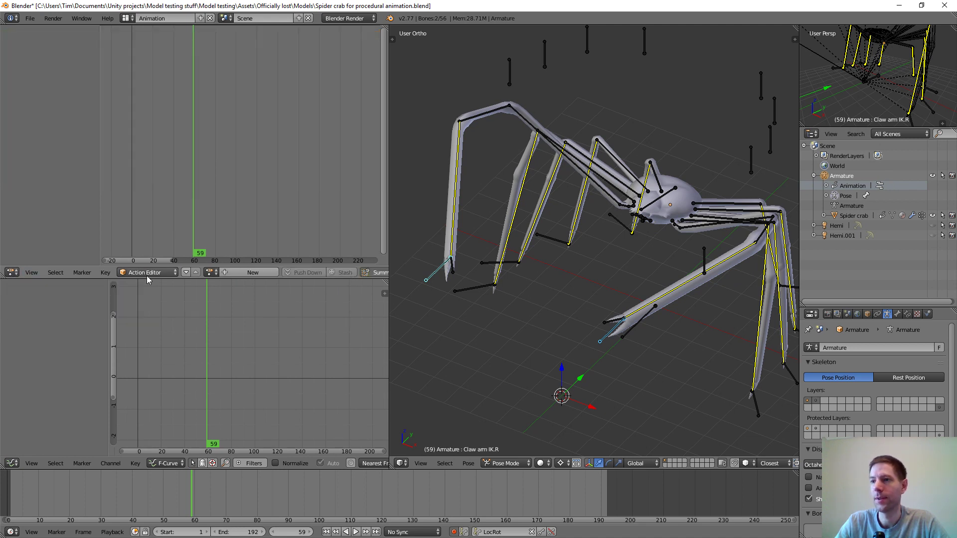
pyautogui.click(15, 274)
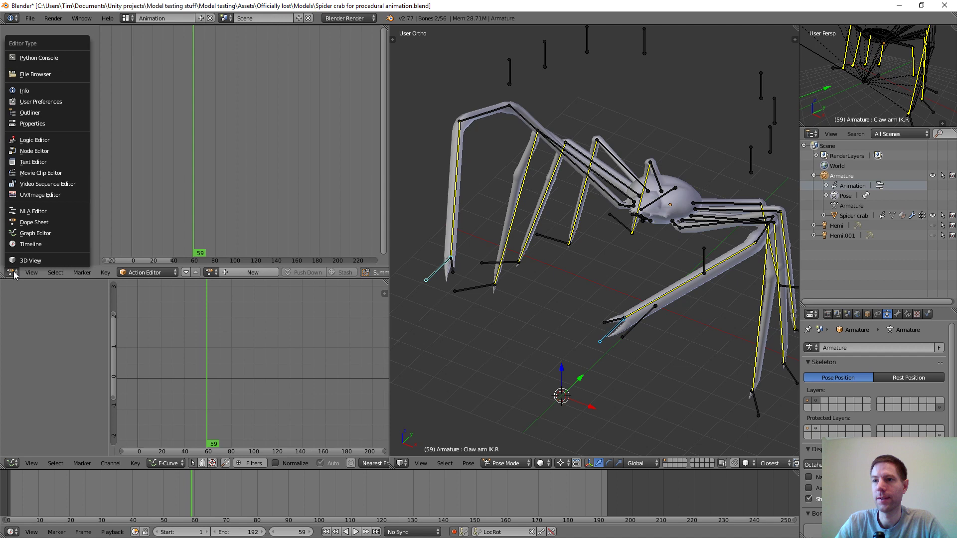
pyautogui.click(26, 212)
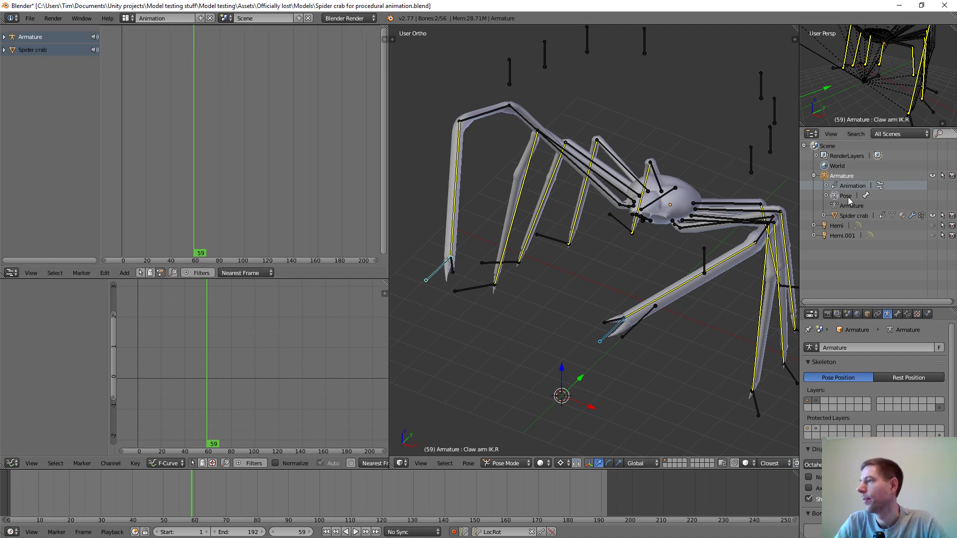
# Clear the animation data, including its Idle action, from the Spider crab mesh object
pyautogui.click(824, 216)
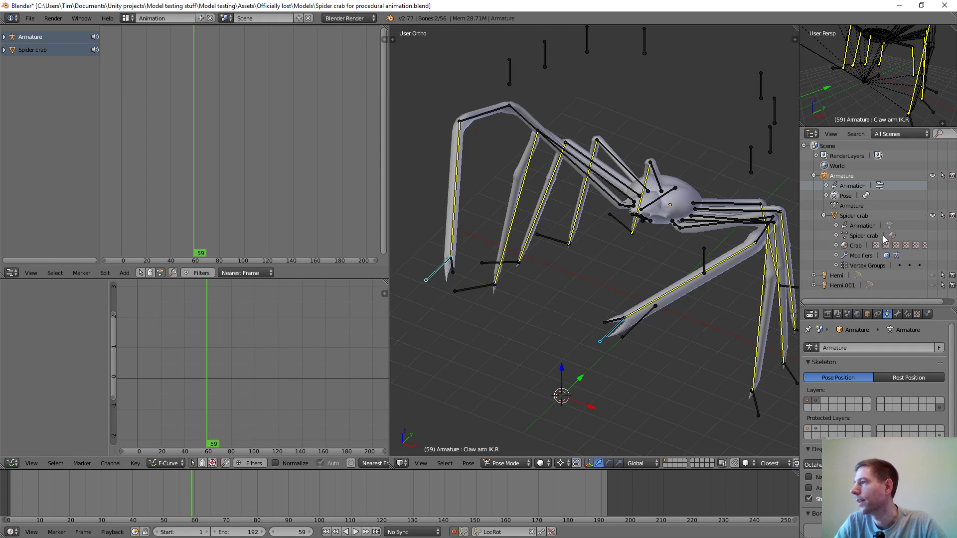
pyautogui.click(859, 223)
pyautogui.click(837, 226)
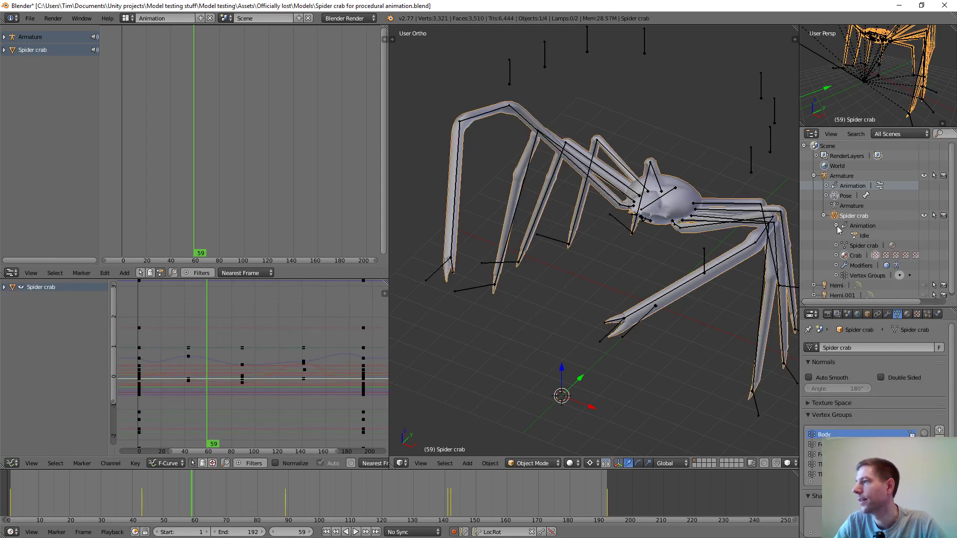
pyautogui.rightClick(865, 228)
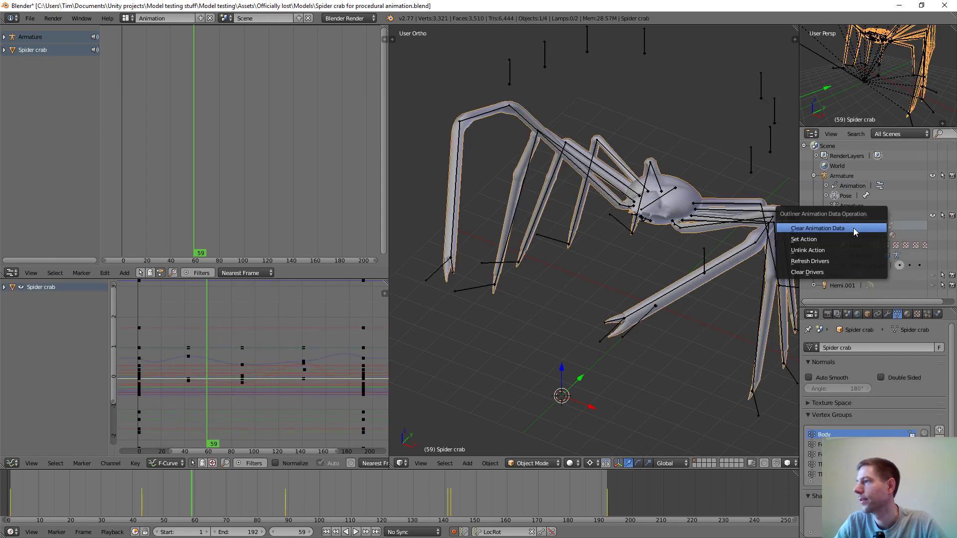
pyautogui.click(815, 228)
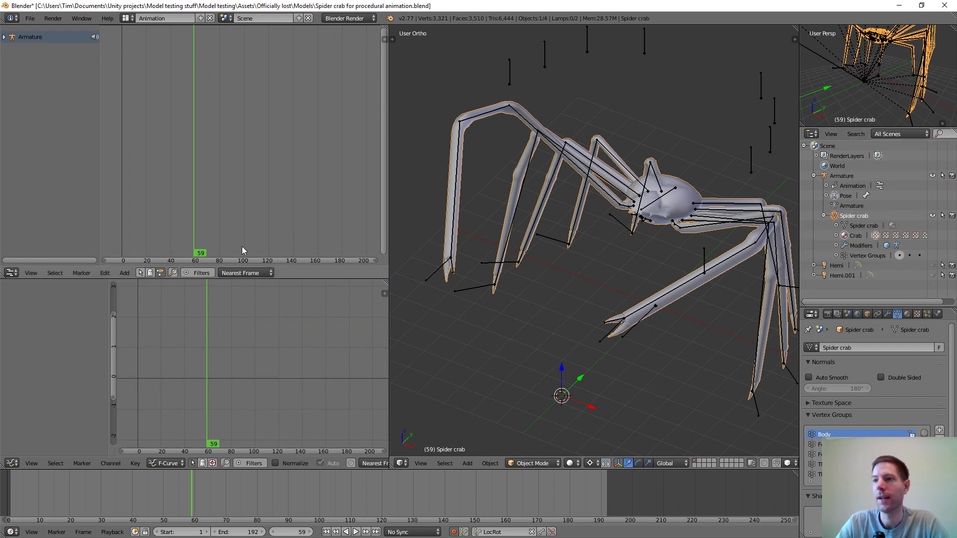
# Select the armature's Body bone in Pose Mode and return the NLA Editor area to the Dope Sheet
pyautogui.rightClick(662, 205)
pyautogui.hotkey('ctrl', 'Tab')
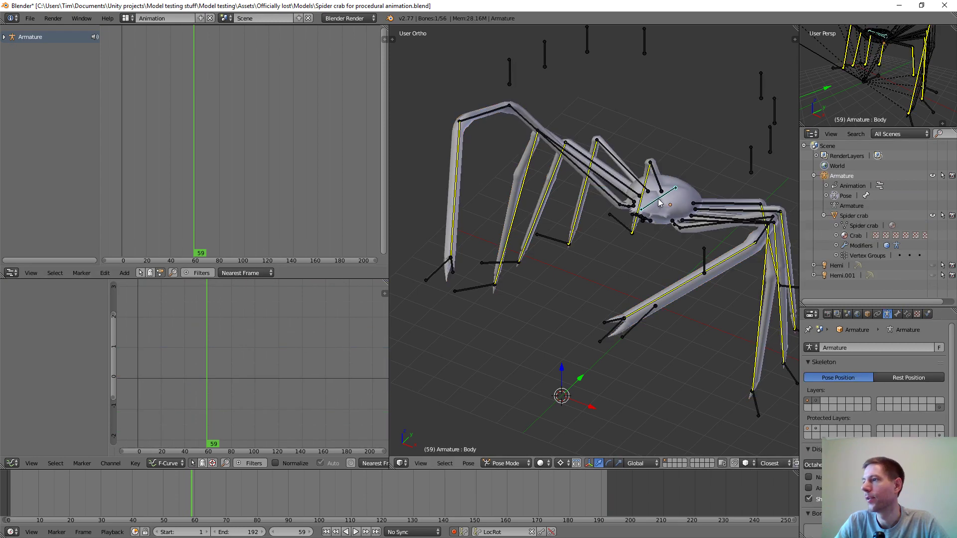
pyautogui.moveTo(546, 274); pyautogui.dragTo(559, 279, button='middle')
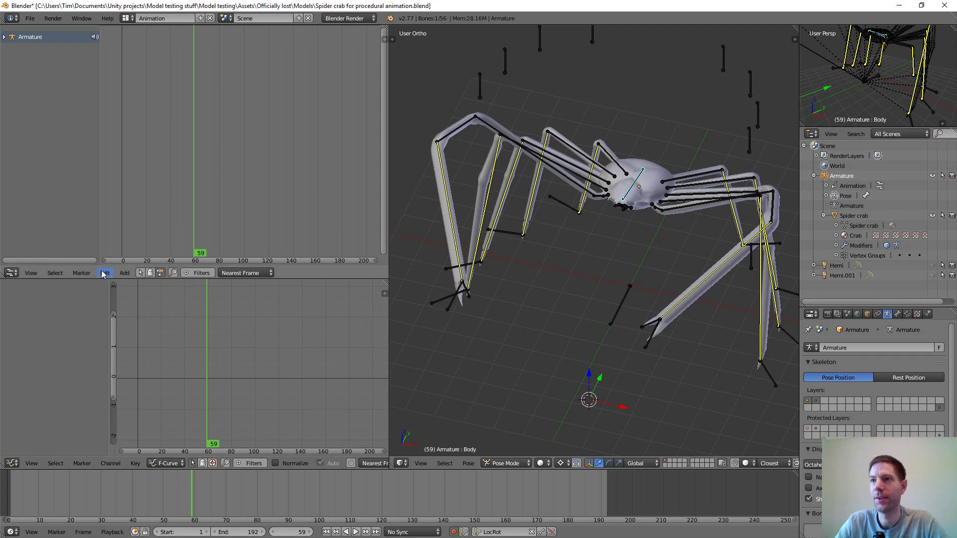
pyautogui.click(11, 273)
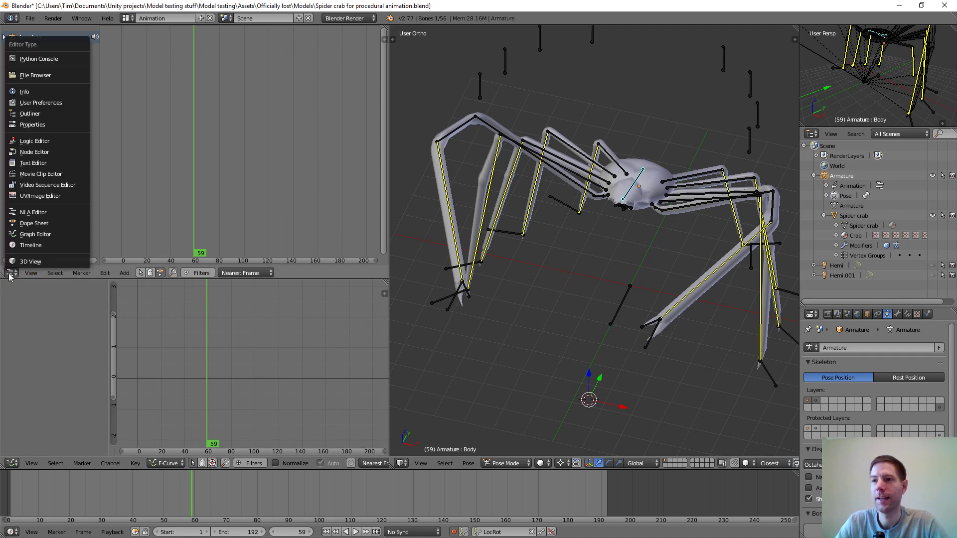
pyautogui.click(35, 223)
# Load the Idle action on the armature, unlink it, and save over Spider crab for procedural animation.blend
pyautogui.click(210, 272)
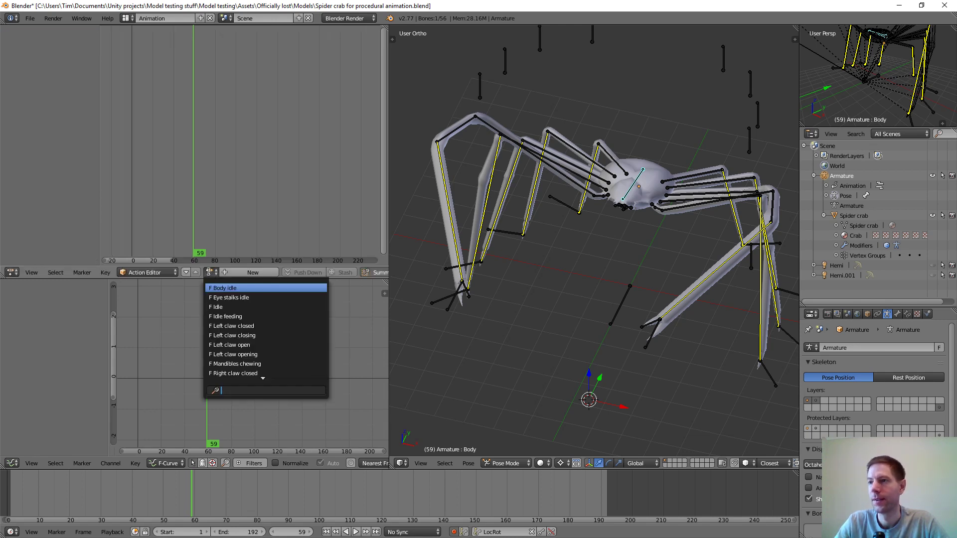
pyautogui.click(221, 307)
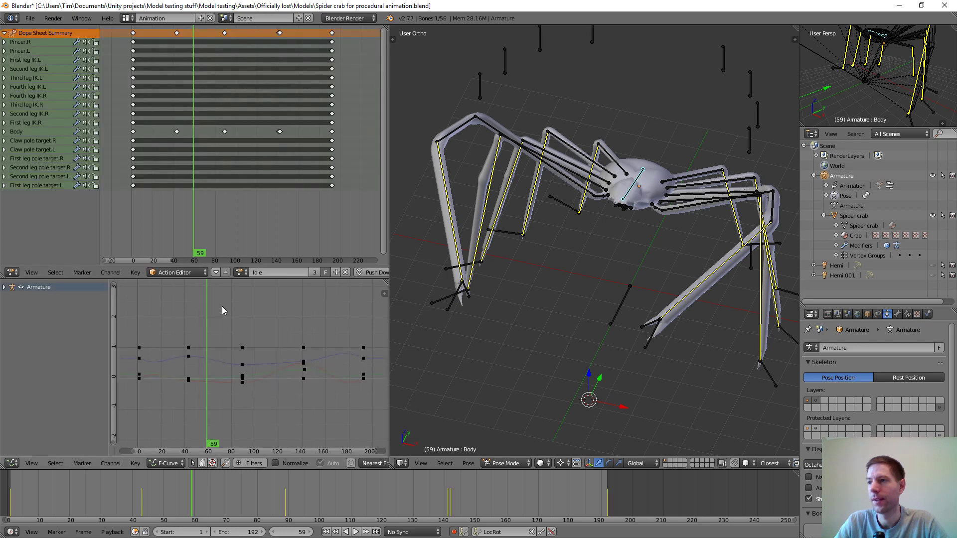
pyautogui.click(345, 273)
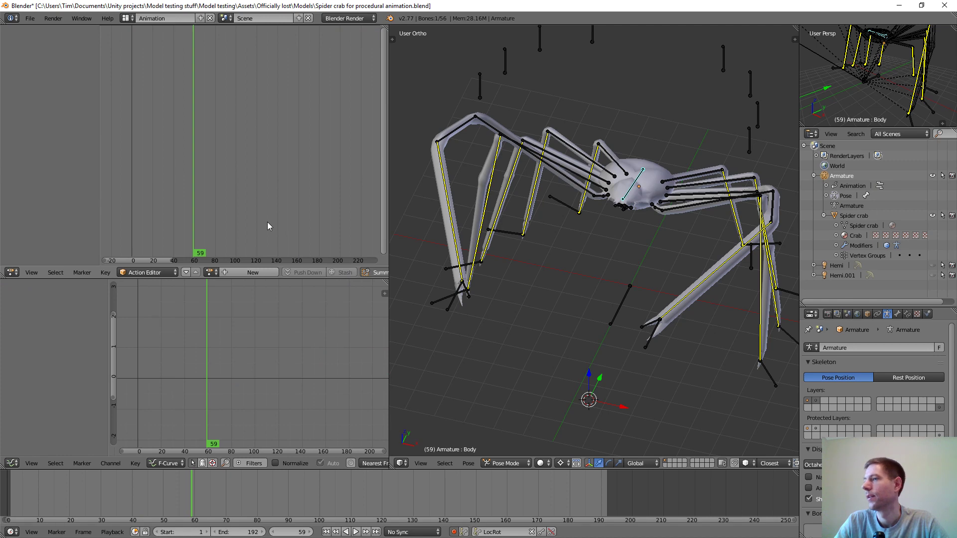
pyautogui.hotkey('ctrl', 's')
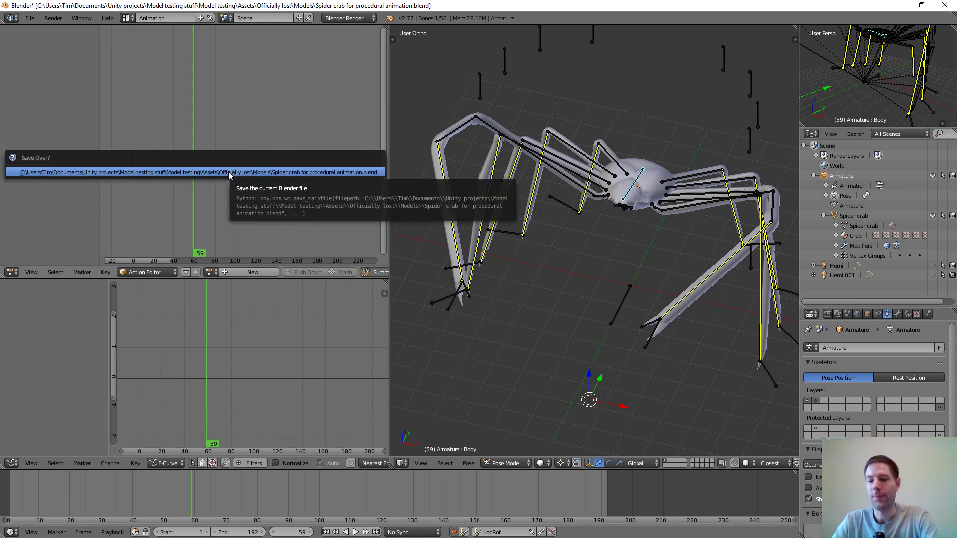
pyautogui.click(228, 171)
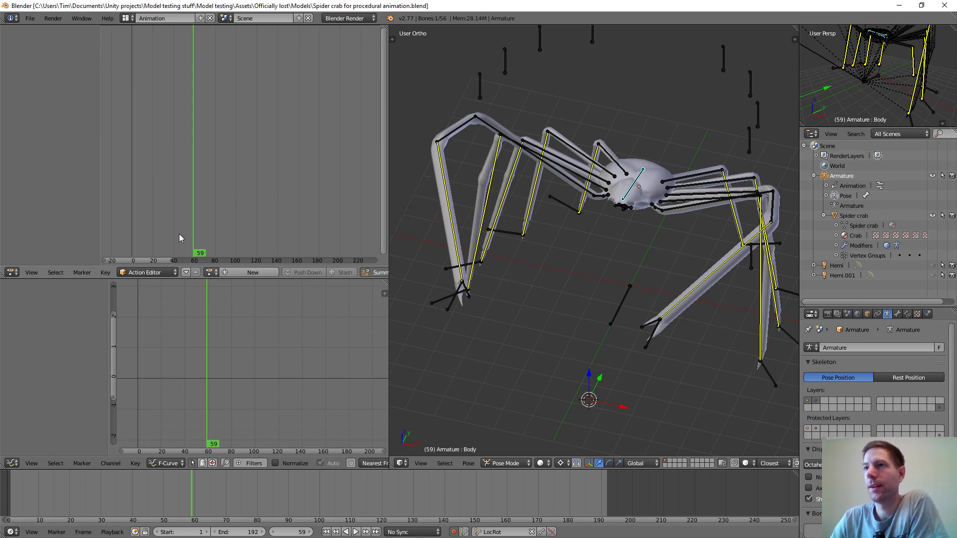
# Load the Body idle action on the armature and play it to review the body motion
pyautogui.click(211, 273)
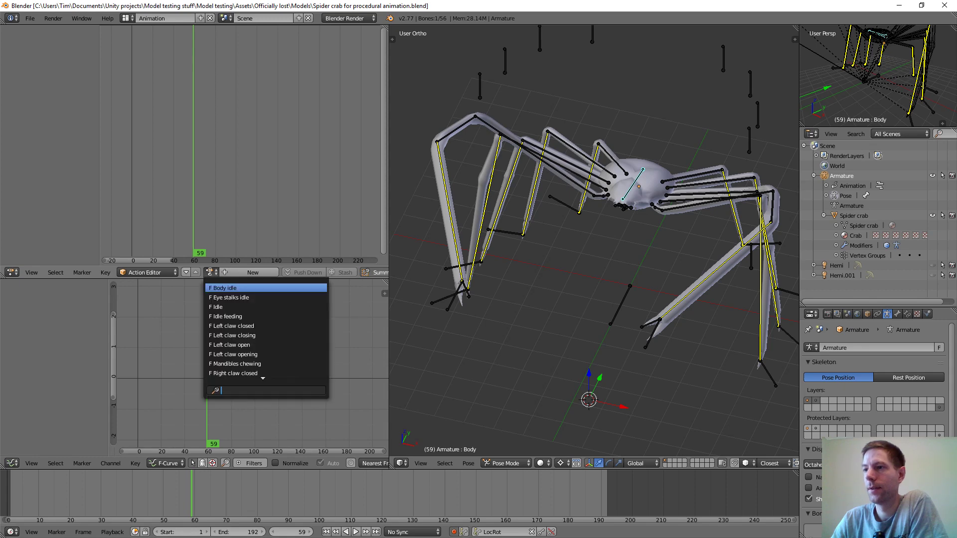
pyautogui.click(229, 288)
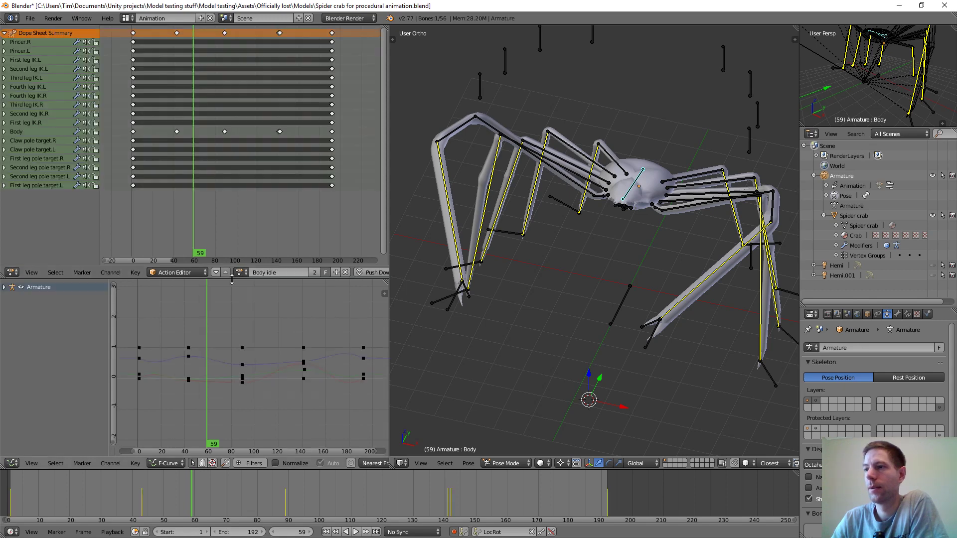
pyautogui.hotkey('alt', 'a')
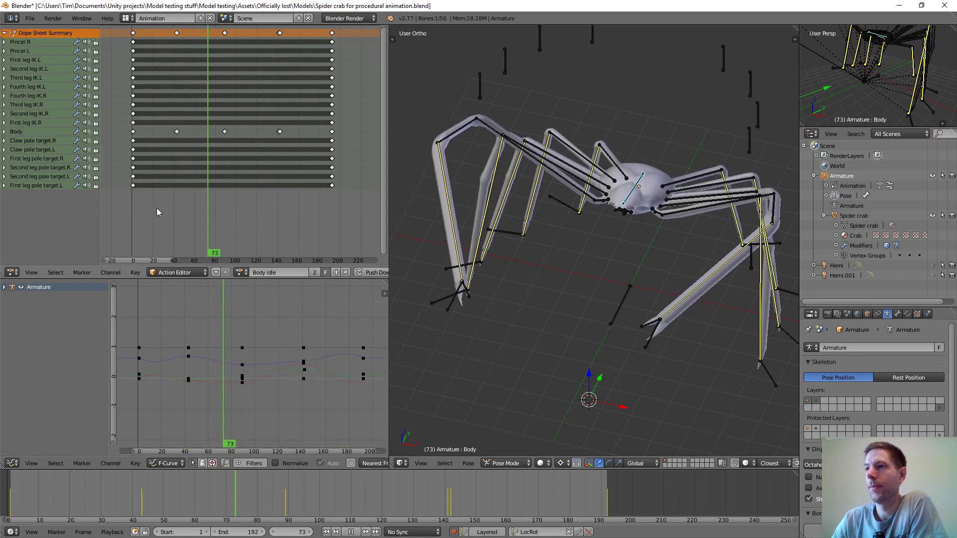
pyautogui.hotkey('alt', 'a')
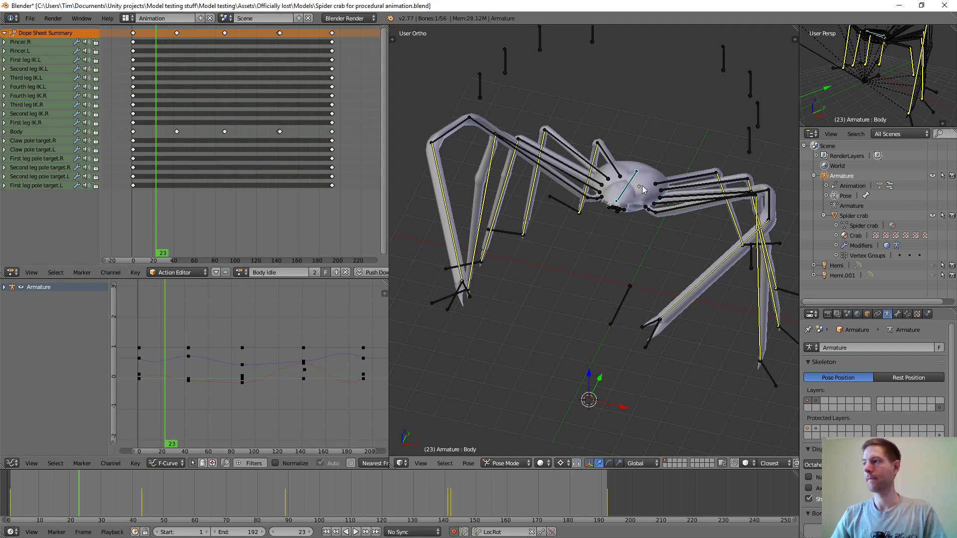
pyautogui.click(840, 177)
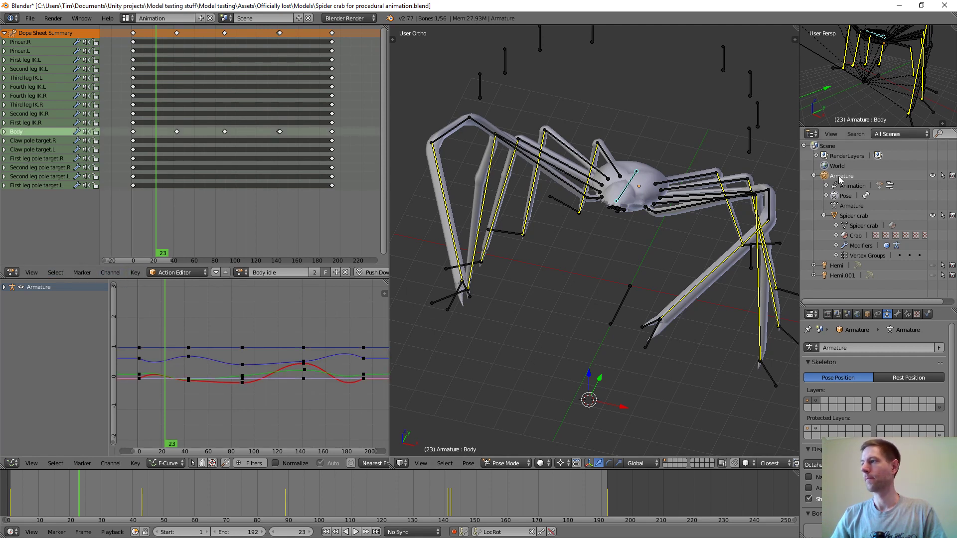
pyautogui.rightClick(841, 178)
pyautogui.press('Escape')
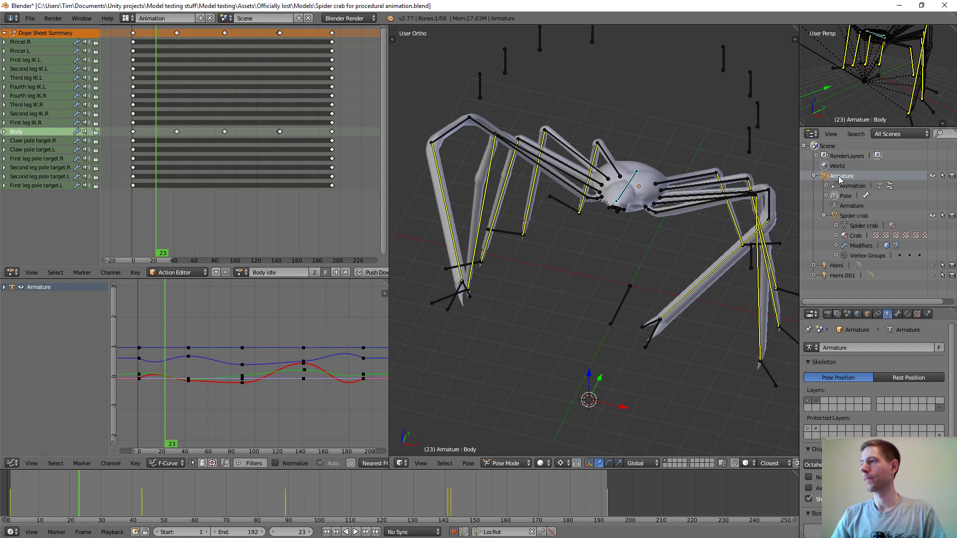
pyautogui.doubleClick(855, 216)
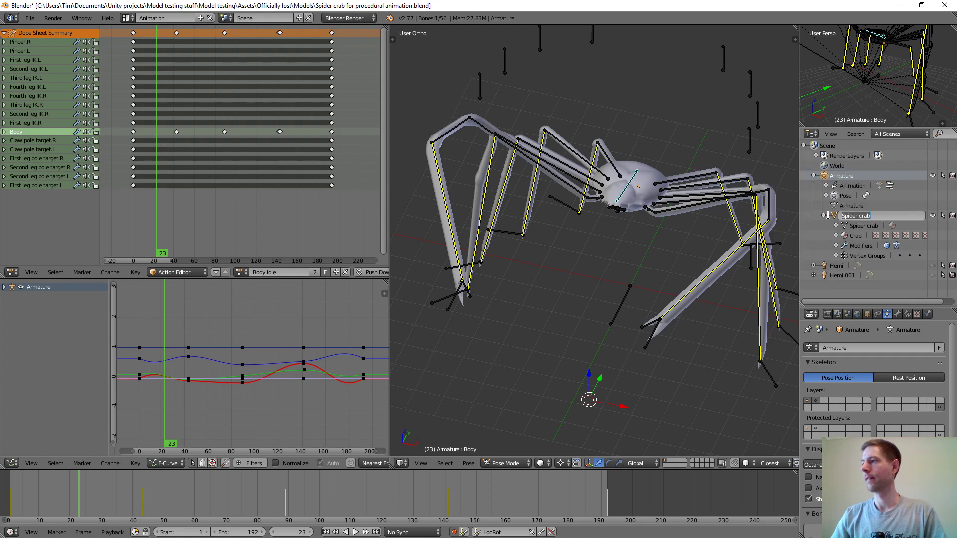
pyautogui.press('Return')
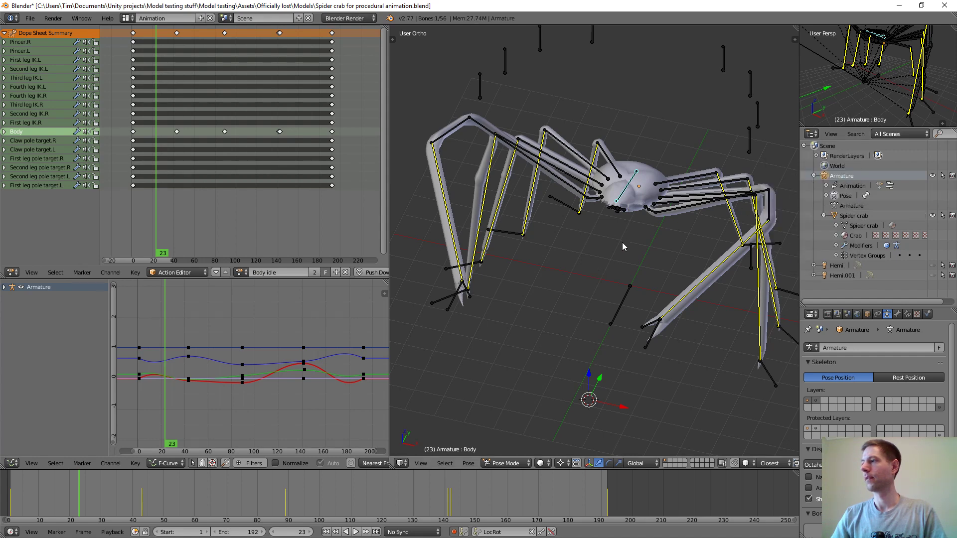
# Switch the armature to Object Mode and select the Spider crab mesh and armature together, keeping the armature active
pyautogui.moveTo(622, 242); pyautogui.dragTo(617, 232, button='middle')
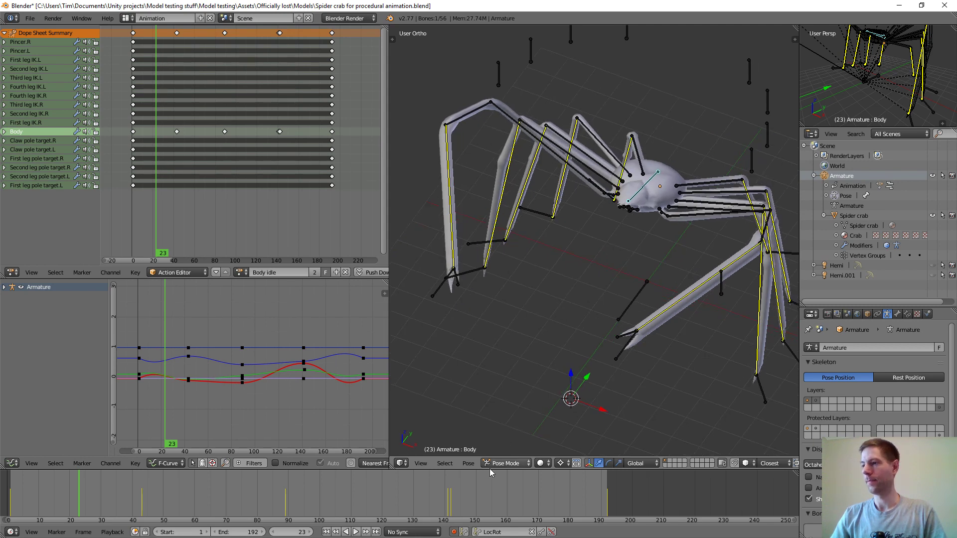
pyautogui.click(506, 463)
pyautogui.click(528, 450)
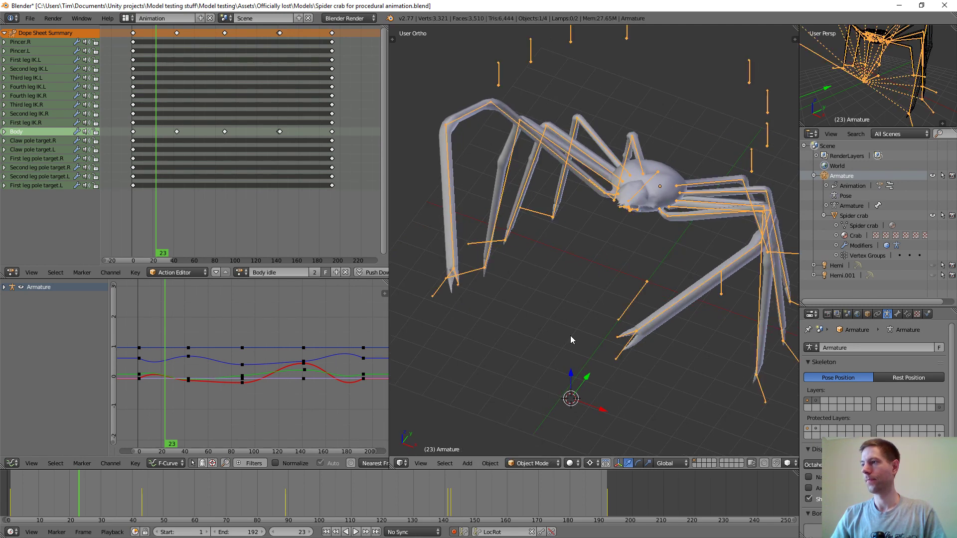
pyautogui.rightClick(642, 222)
pyautogui.keyDown('shift'); pyautogui.rightClick(641, 219); pyautogui.keyUp('shift')
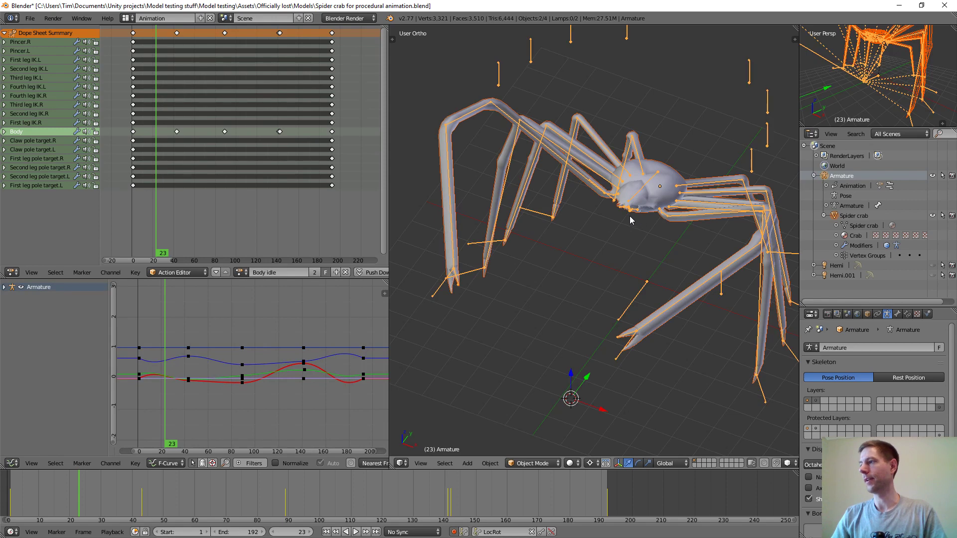
# Start an FBX export and limit it to the selected objects
pyautogui.click(28, 19)
pyautogui.moveTo(52, 19)
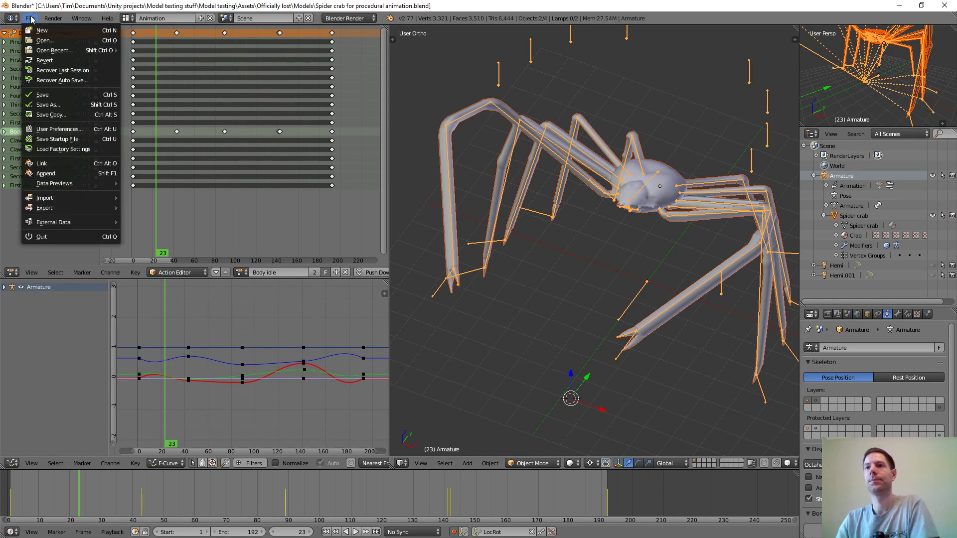
pyautogui.moveTo(57, 209)
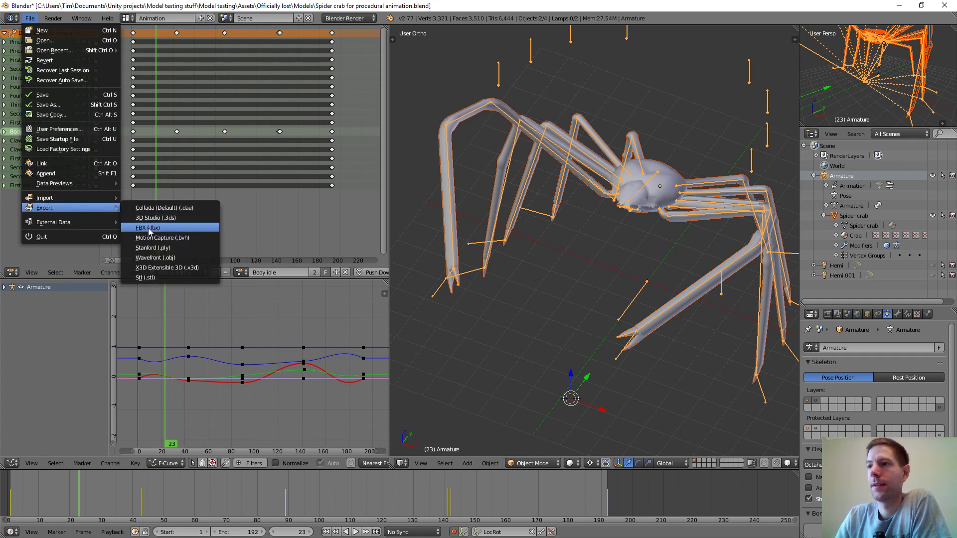
pyautogui.click(148, 228)
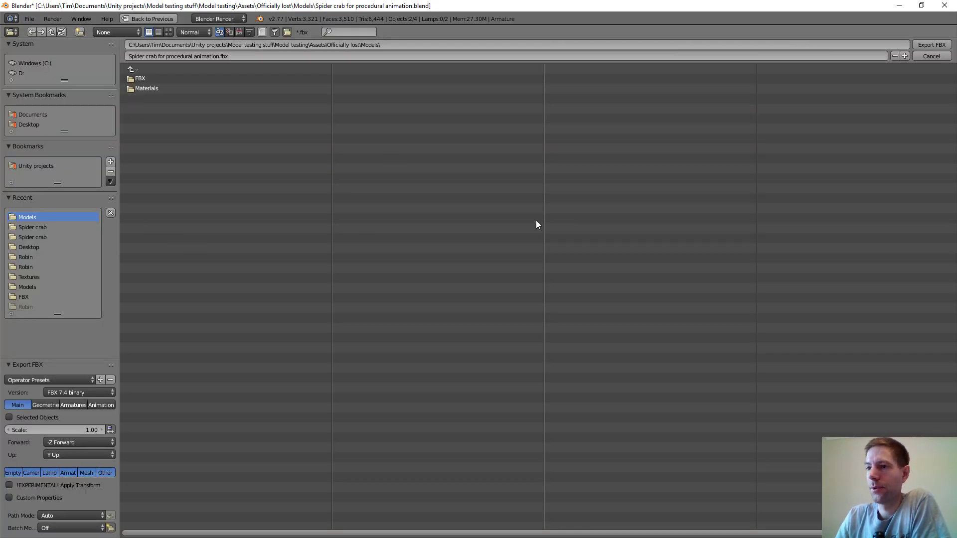
pyautogui.click(9, 419)
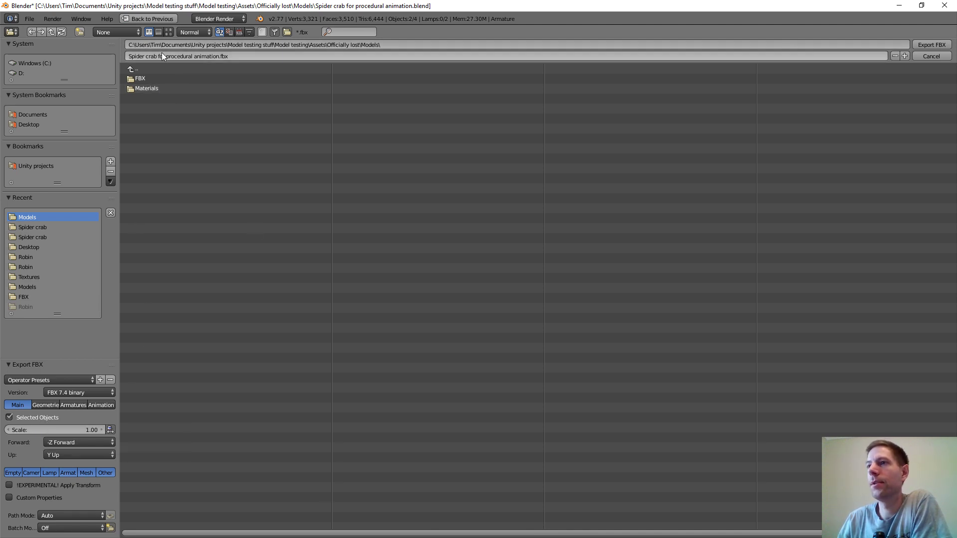
# Set the export folder to Unity projects\sea-officially-lost\Assets\Models\Spider crab and export Spider crab for procedural animation.fbx there
pyautogui.click(130, 68)
pyautogui.click(131, 69)
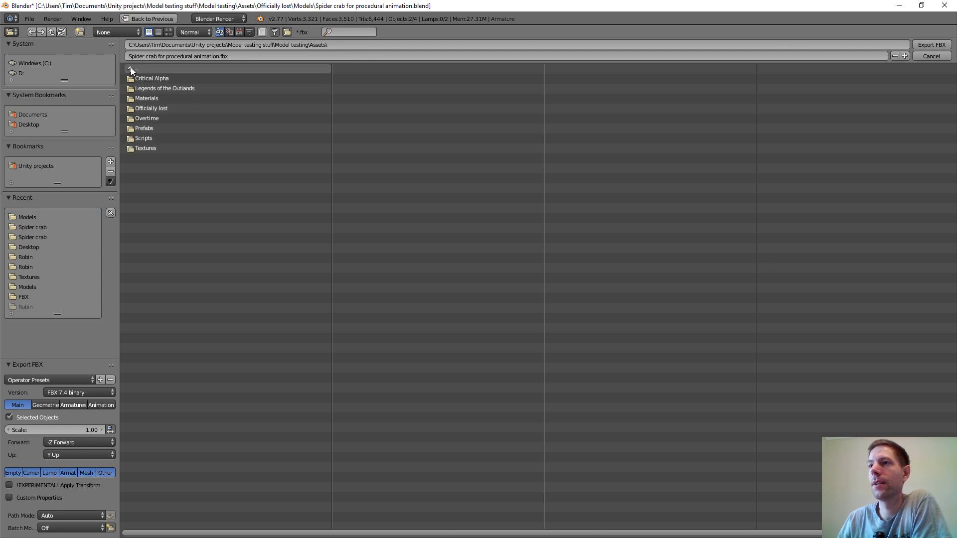
pyautogui.click(130, 69)
pyautogui.click(131, 68)
pyautogui.click(130, 69)
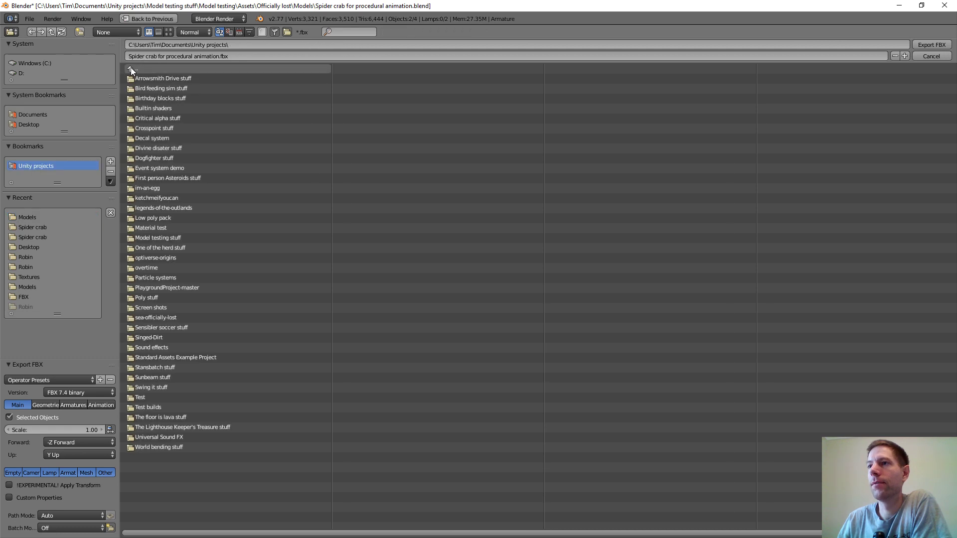
pyautogui.click(156, 319)
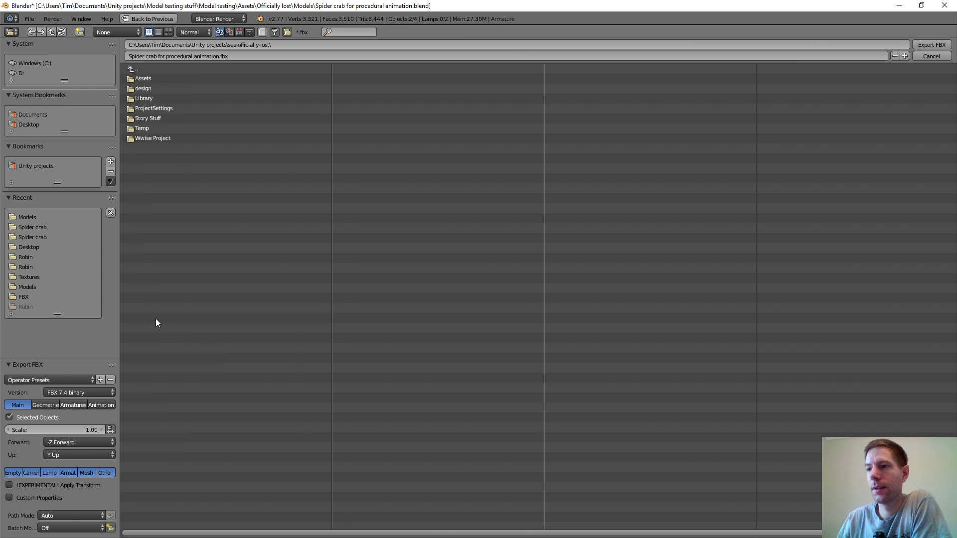
pyautogui.click(140, 80)
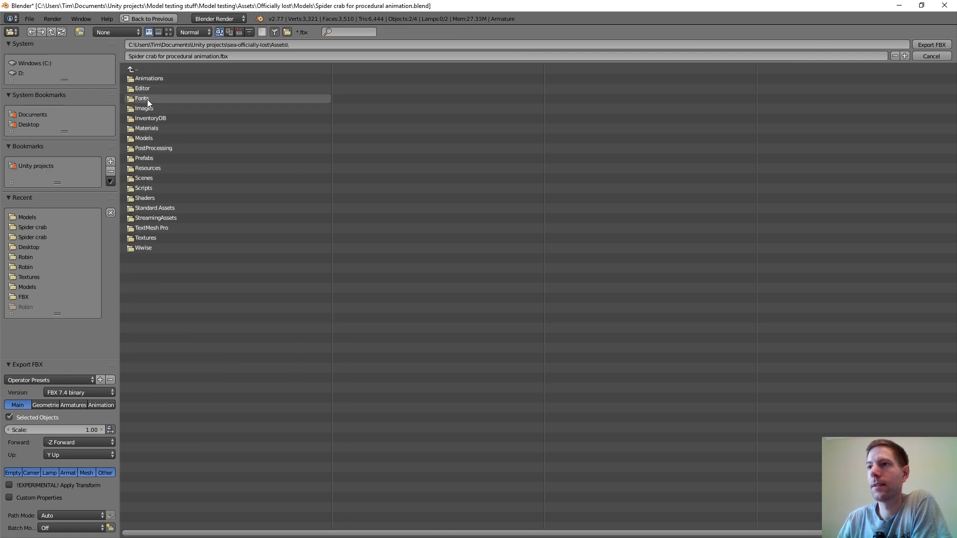
pyautogui.click(148, 138)
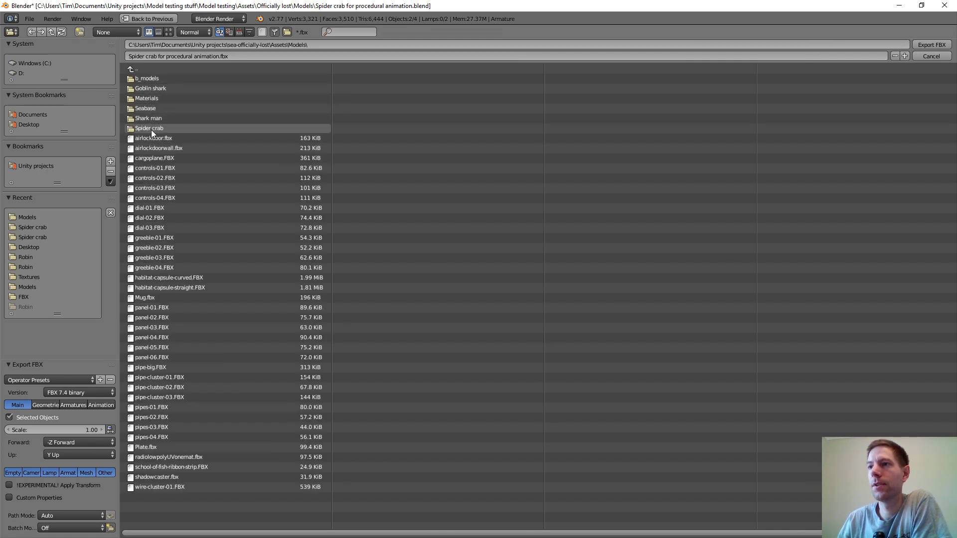
pyautogui.click(151, 129)
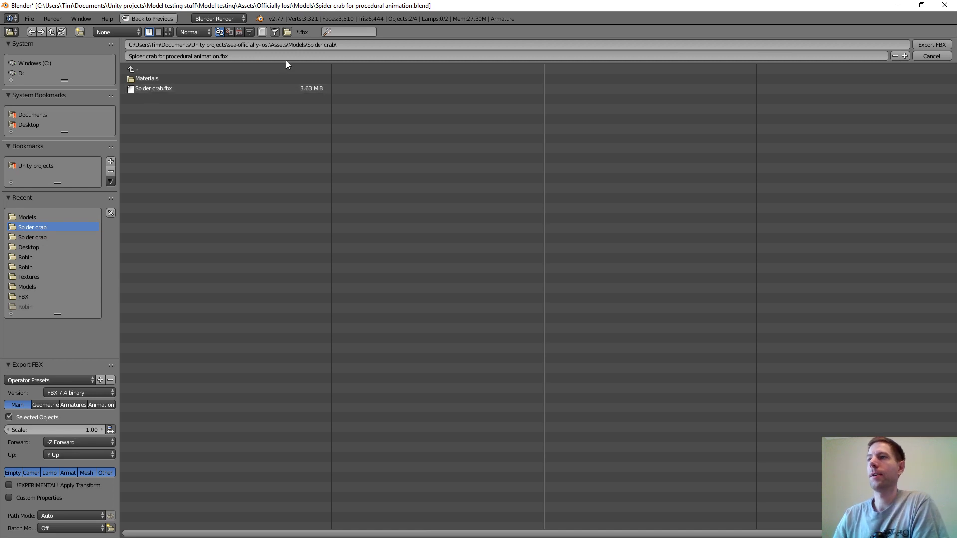
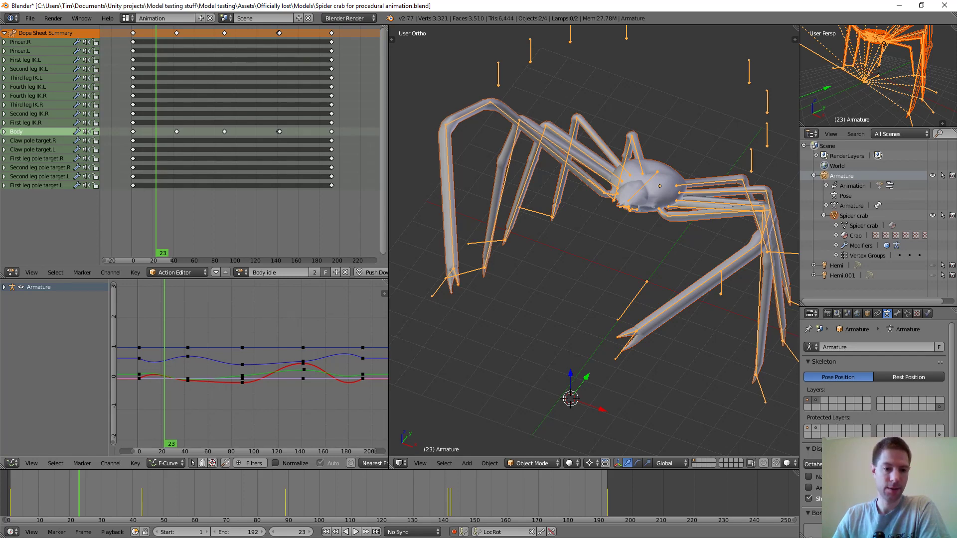
# Switch to Unity, expand the Spider crab for procedural animation asset to check its imported clips, and select the model
pyautogui.hotkey('alt', 'Tab')
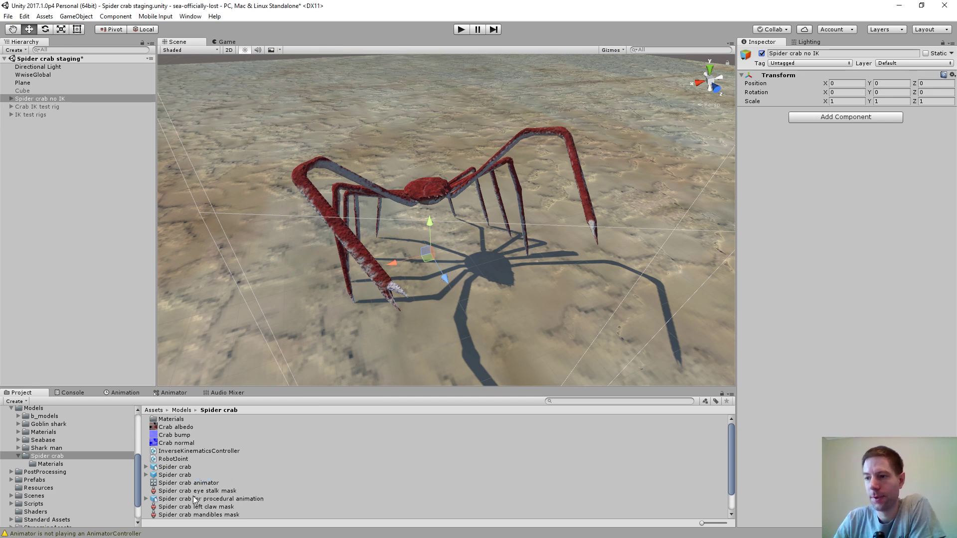
pyautogui.scroll(-1, 294, 453)
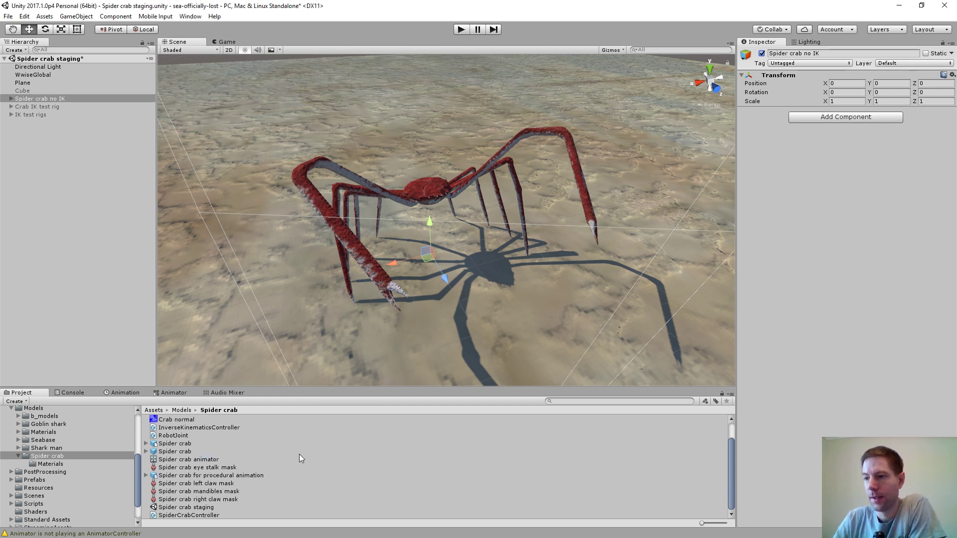
pyautogui.click(146, 475)
pyautogui.scroll(-1, 272, 467)
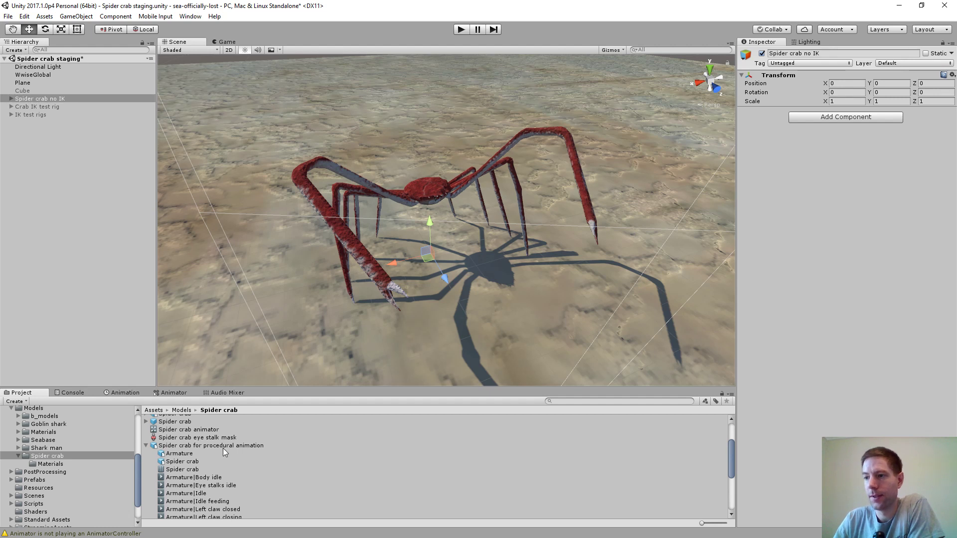
pyautogui.scroll(-1, 249, 455)
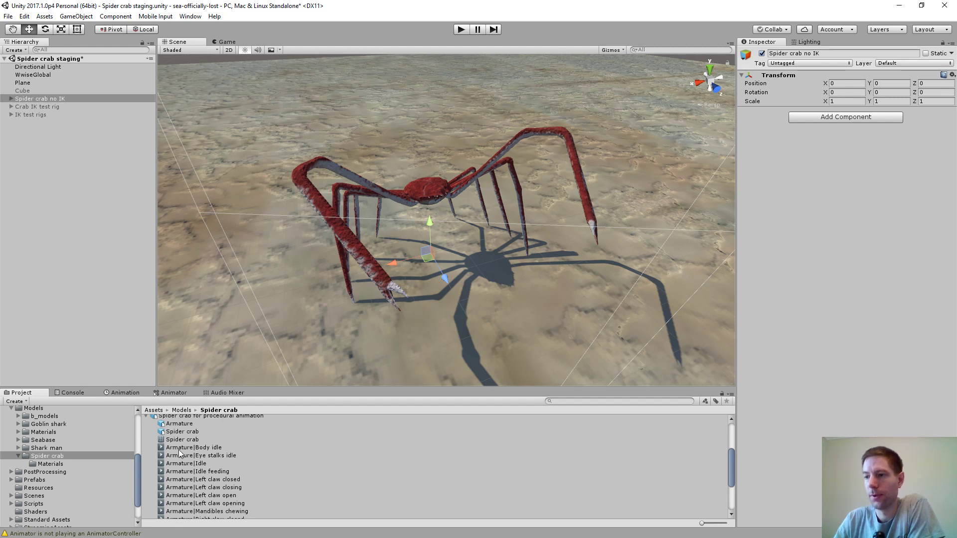
pyautogui.scroll(1, 224, 431)
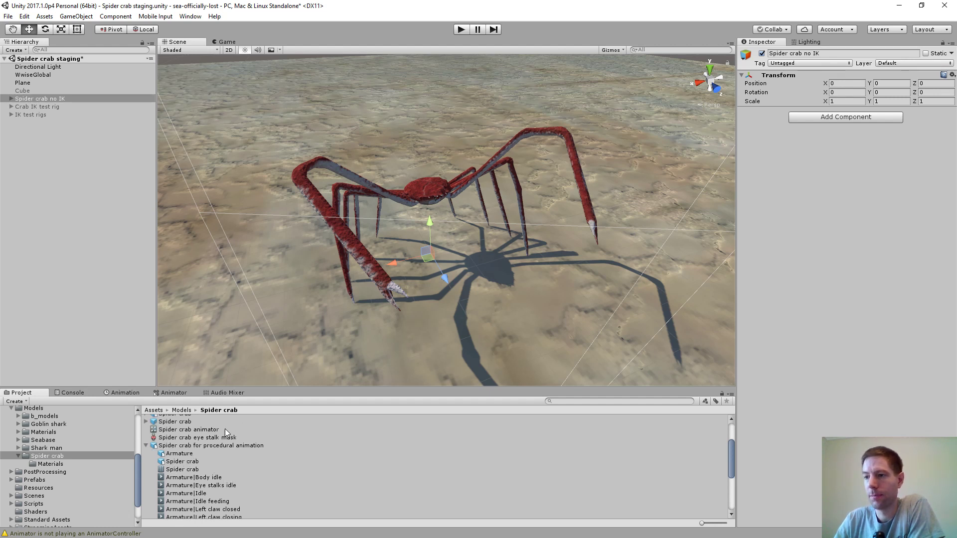
pyautogui.click(195, 445)
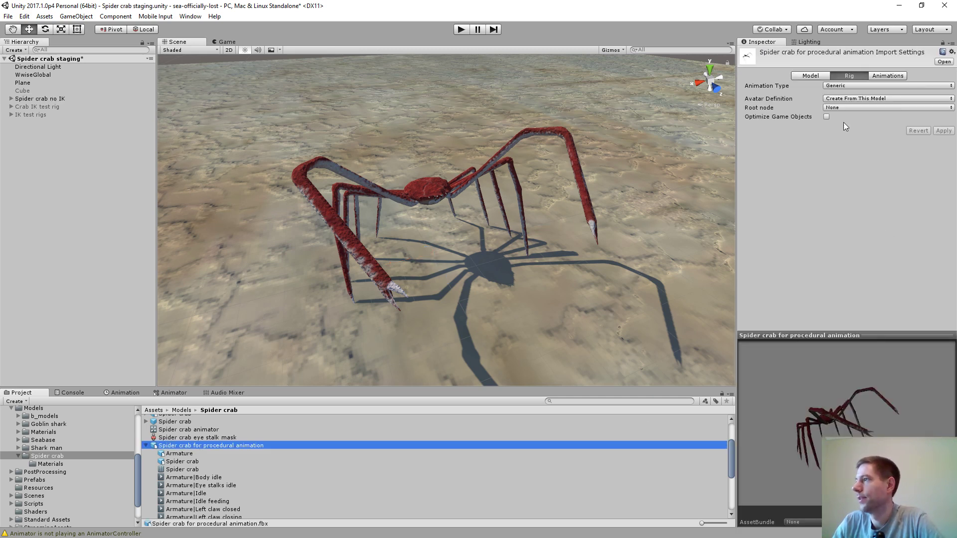
# Review the mesh import settings, set the rig's root node to Armature/Root, and apply the change
pyautogui.click(809, 76)
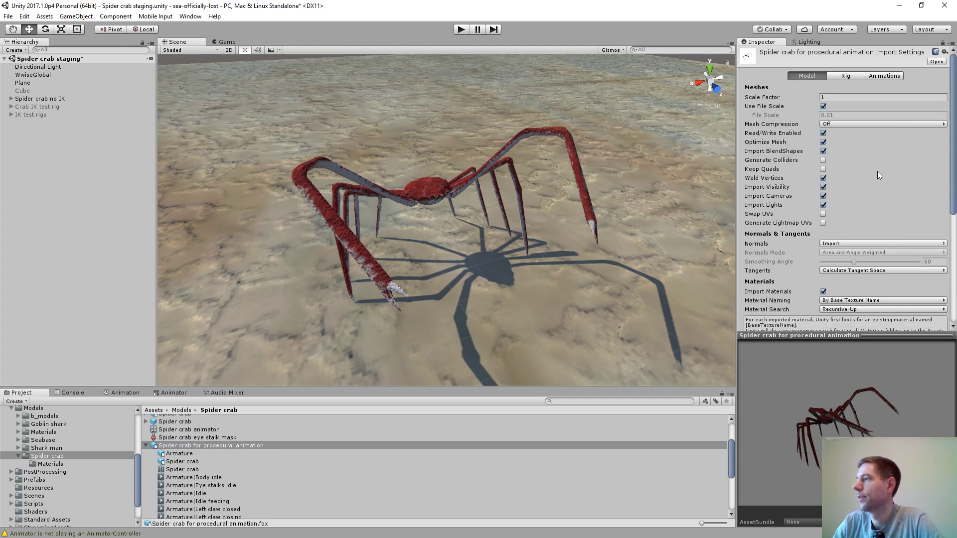
pyautogui.scroll(-7, 878, 174)
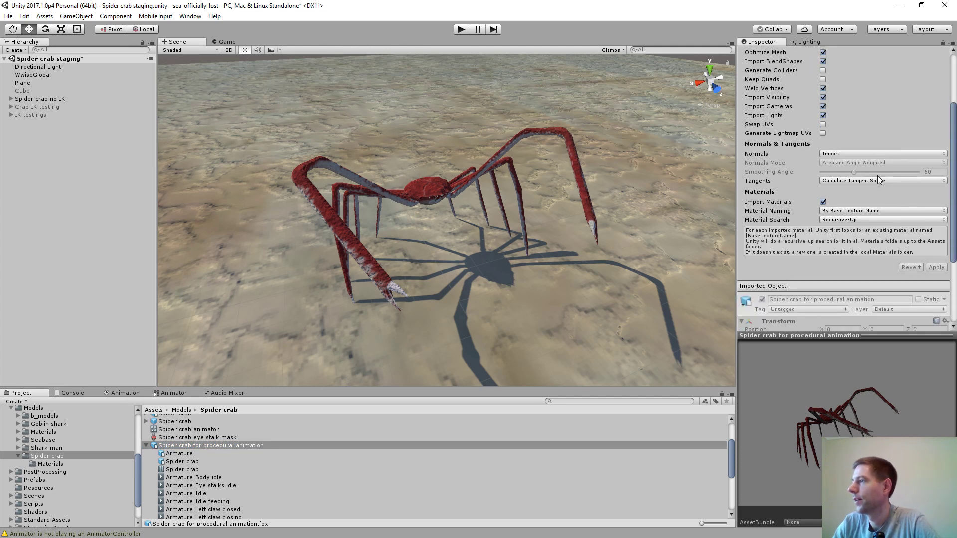
pyautogui.scroll(8, 878, 175)
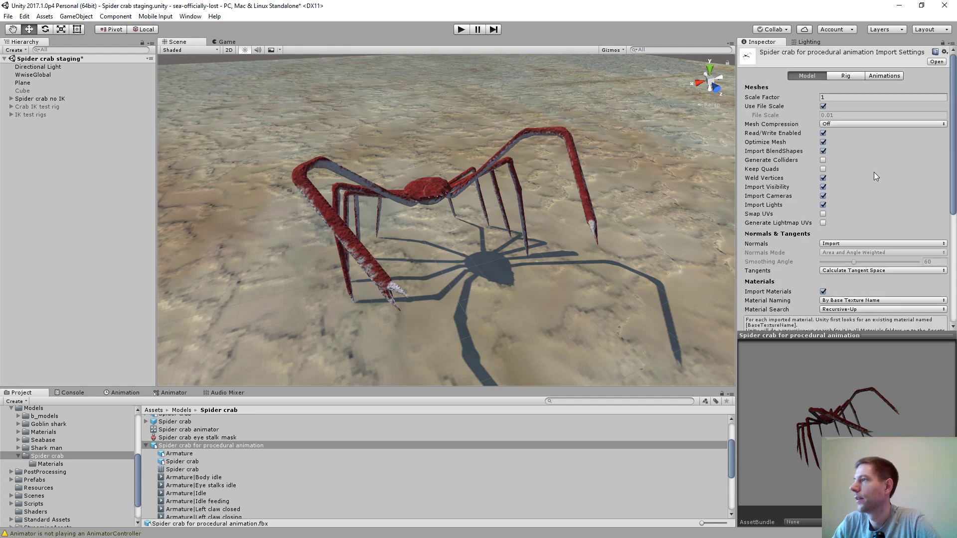
pyautogui.click(839, 76)
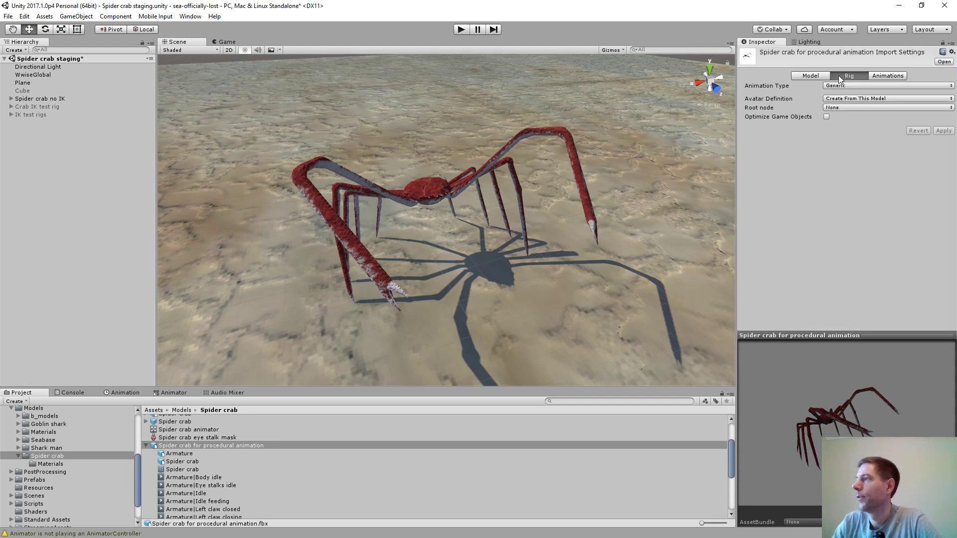
pyautogui.click(841, 107)
pyautogui.moveTo(855, 145)
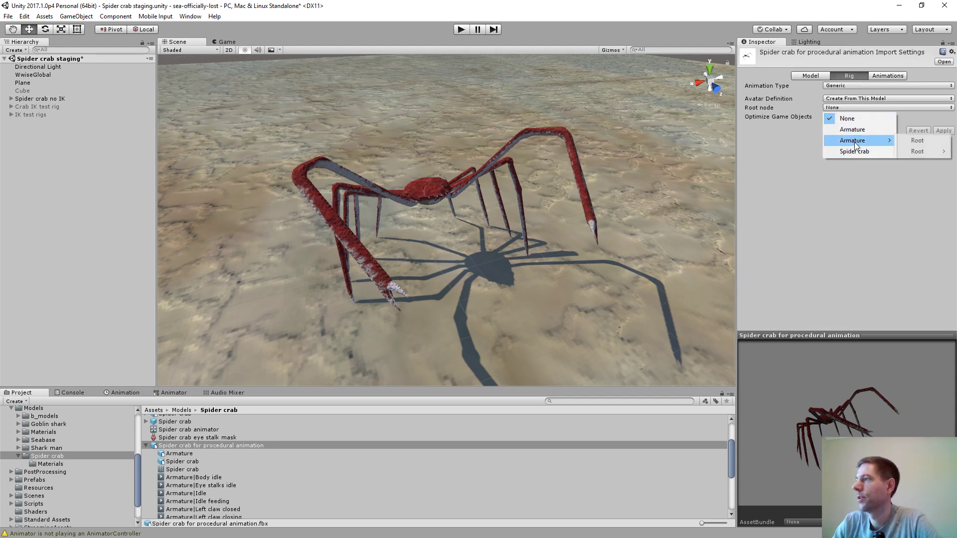
pyautogui.click(922, 142)
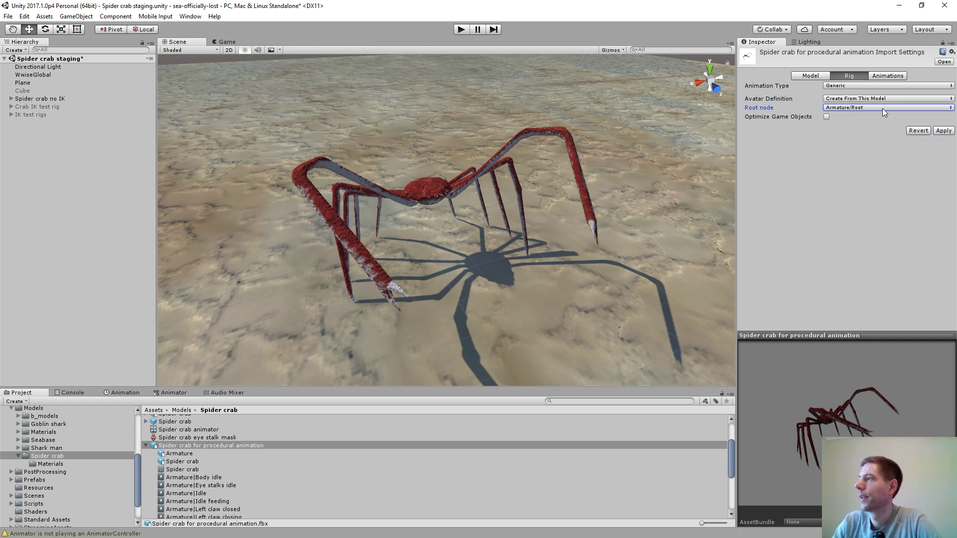
pyautogui.click(947, 132)
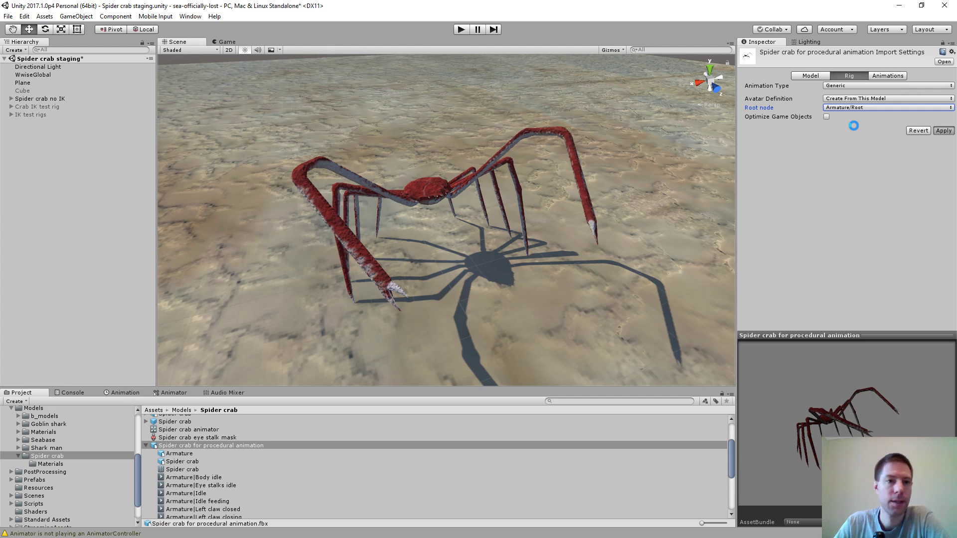
# Rename the Armature|Body idle clip to Body idle in the model's animation import settings
pyautogui.click(890, 76)
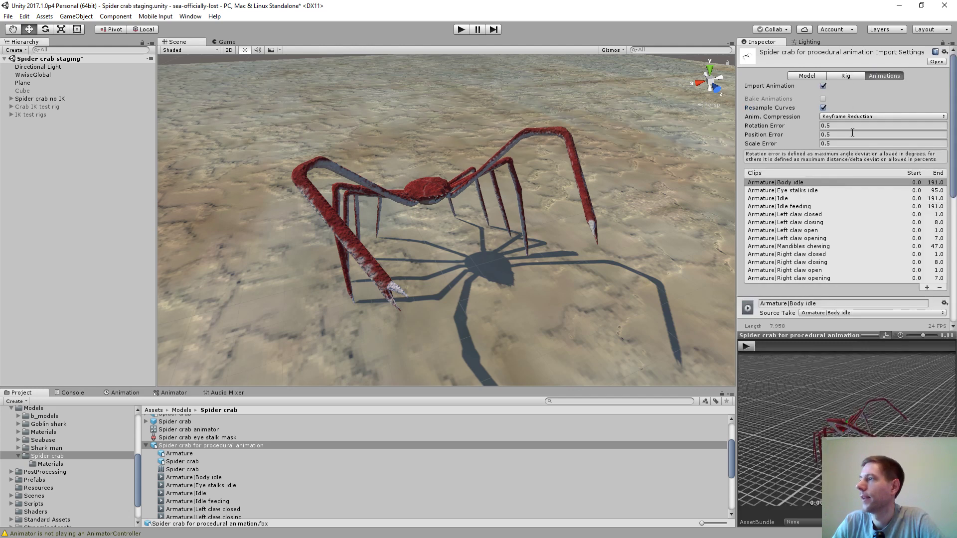
pyautogui.click(778, 184)
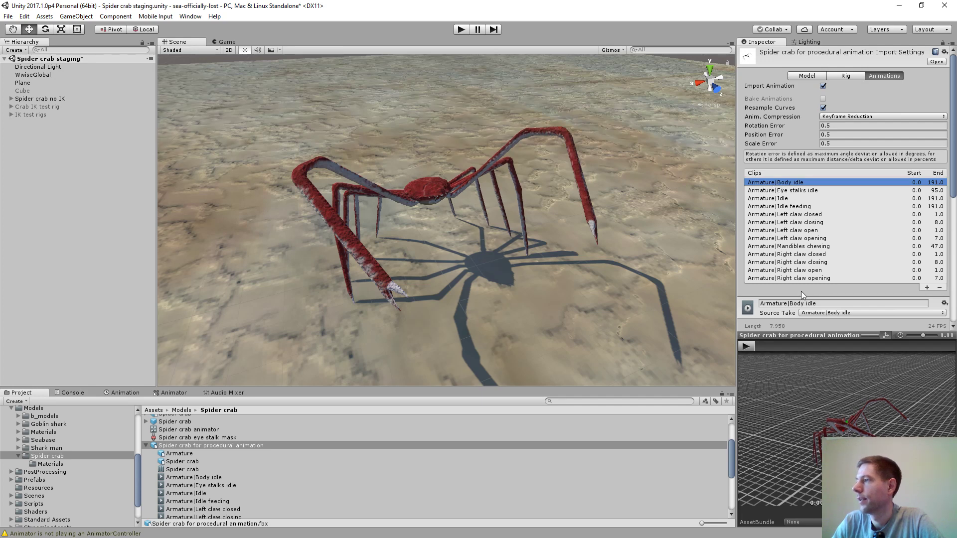
pyautogui.click(791, 304)
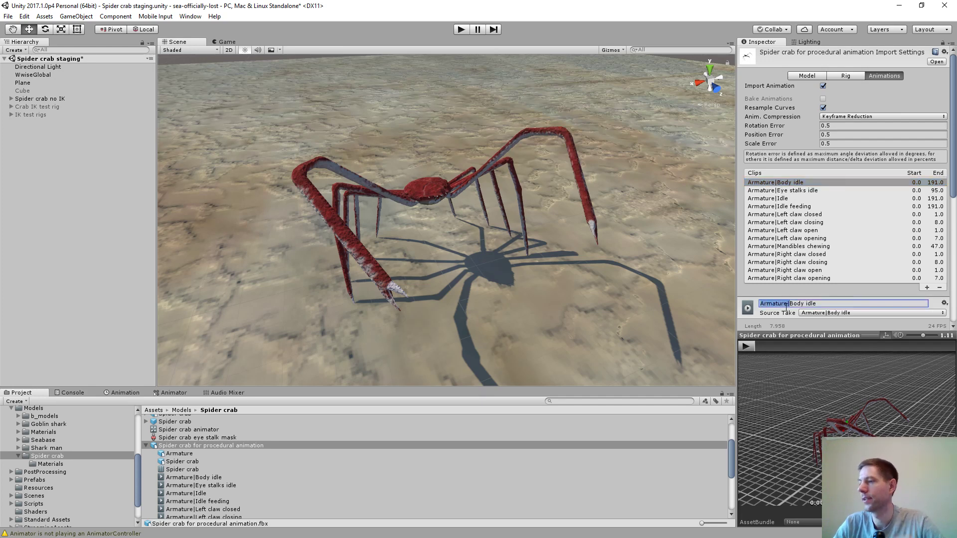
pyautogui.hotkey('shift', 'Home')
pyautogui.press('BackSpace')
pyautogui.press('Return')
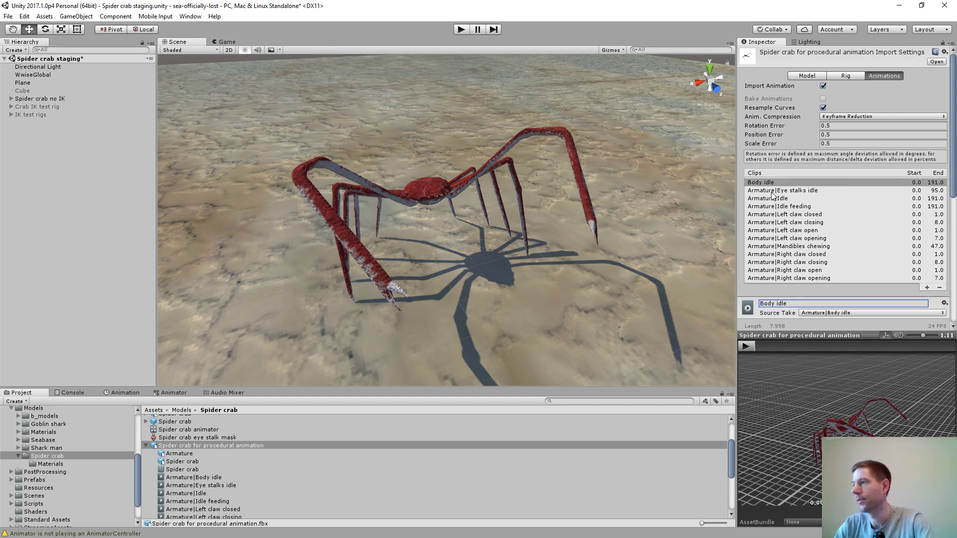
# Rename the Armature|Eye stalks idle clip to Eye stalks idle
pyautogui.click(773, 191)
pyautogui.click(793, 303)
pyautogui.hotkey('shift', 'Home')
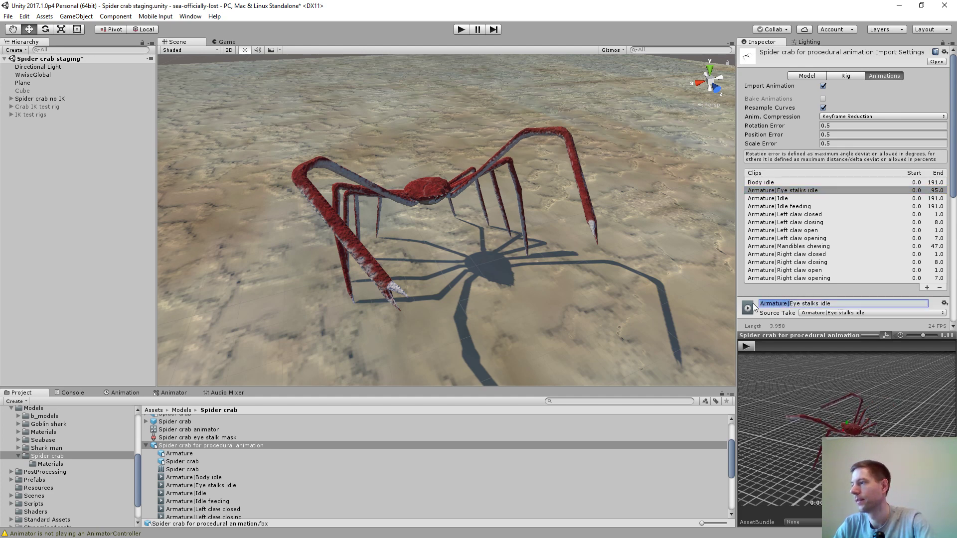
pyautogui.press('BackSpace')
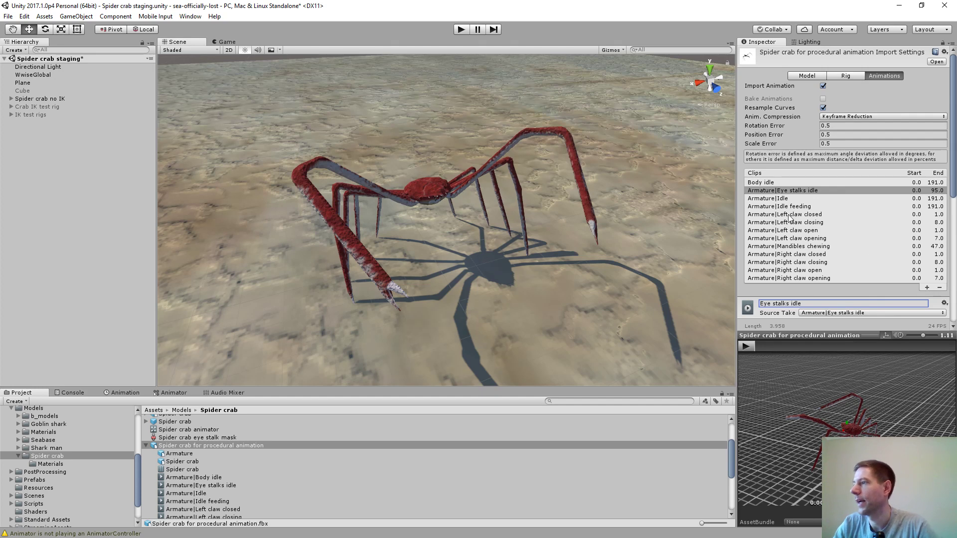
# Rename the Armature|Mandibles chewing clip to Mandibles chewing
pyautogui.click(776, 247)
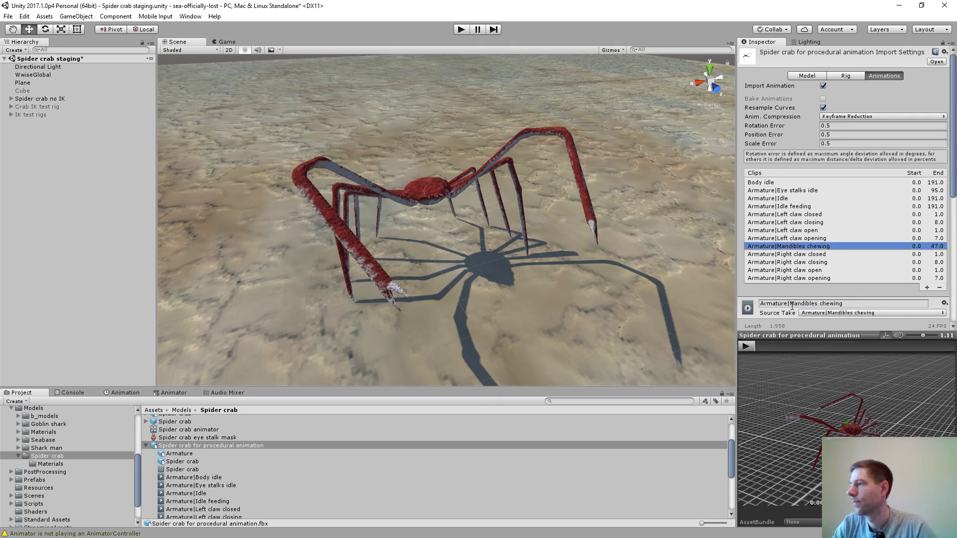
pyautogui.click(789, 304)
pyautogui.hotkey('shift', 'Home')
pyautogui.press('BackSpace')
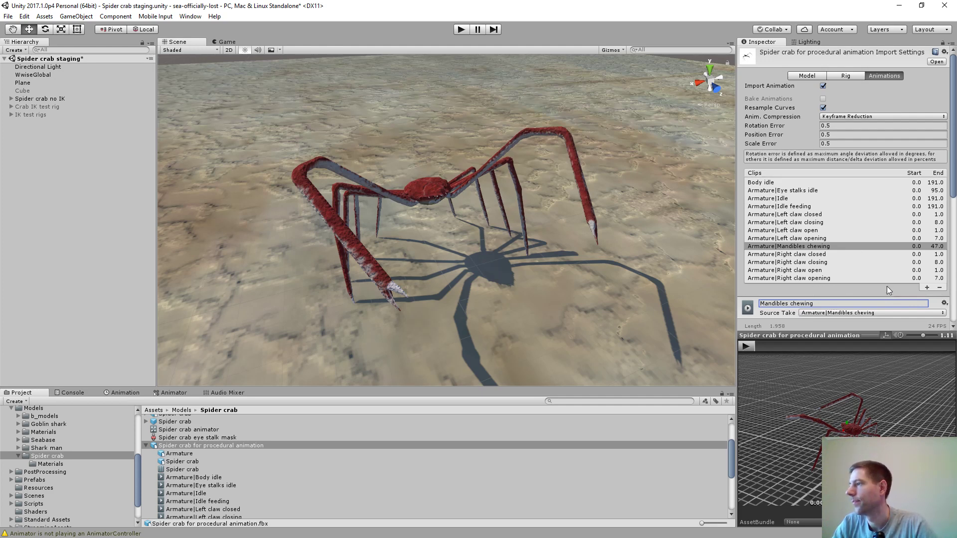
pyautogui.click(829, 301)
pyautogui.press('Return')
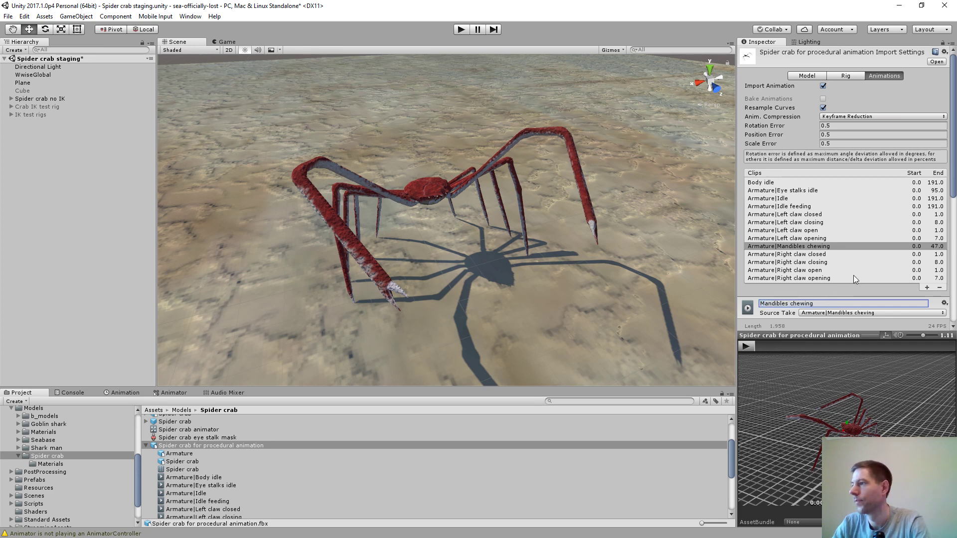
# Enable Loop Time for the Eye stalks idle and Body idle clips
pyautogui.scroll(-3, 853, 275)
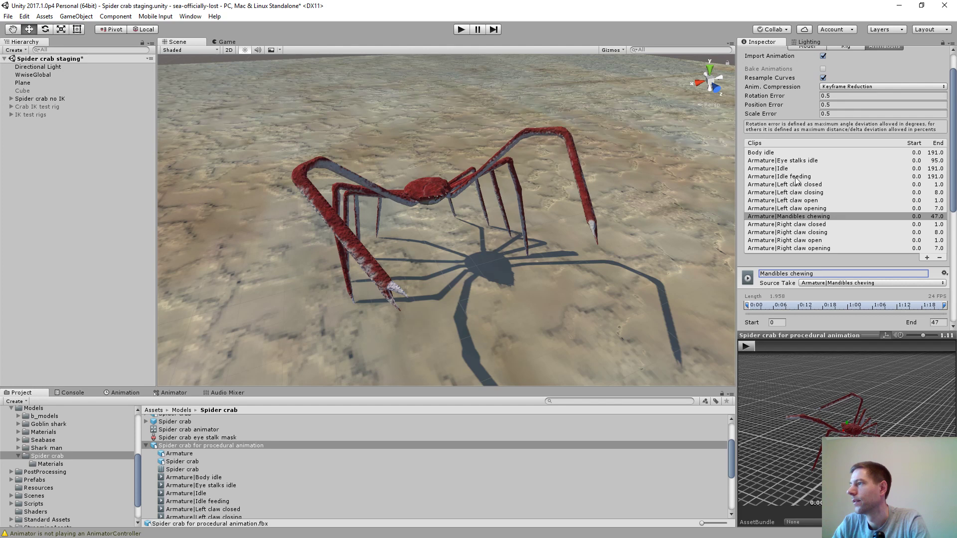
pyautogui.click(789, 162)
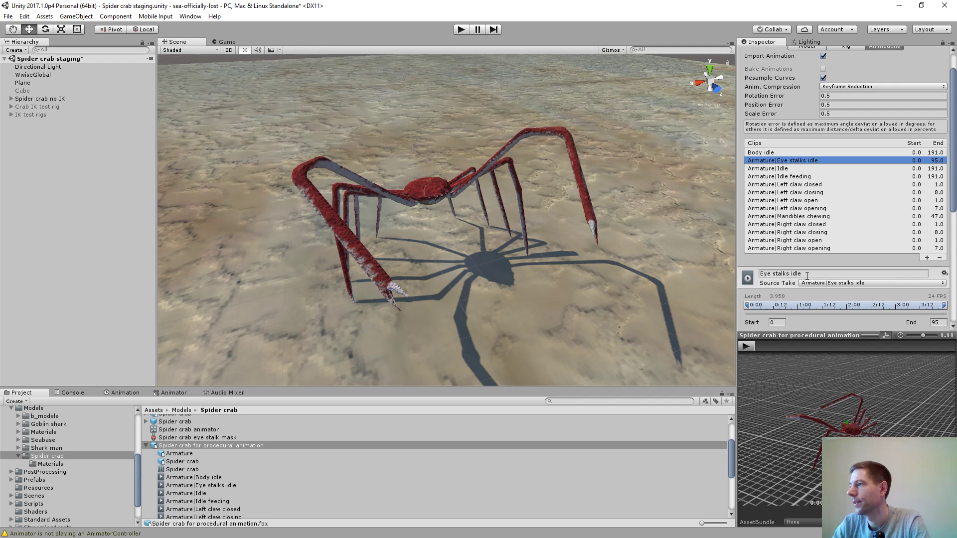
pyautogui.click(803, 216)
pyautogui.scroll(-3, 847, 252)
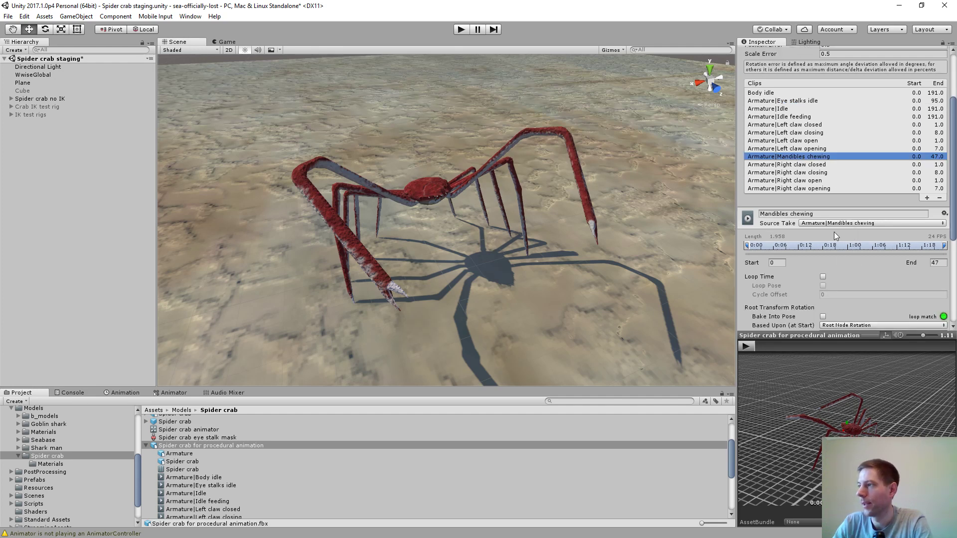
pyautogui.scroll(-3, 833, 229)
pyautogui.scroll(3, 808, 158)
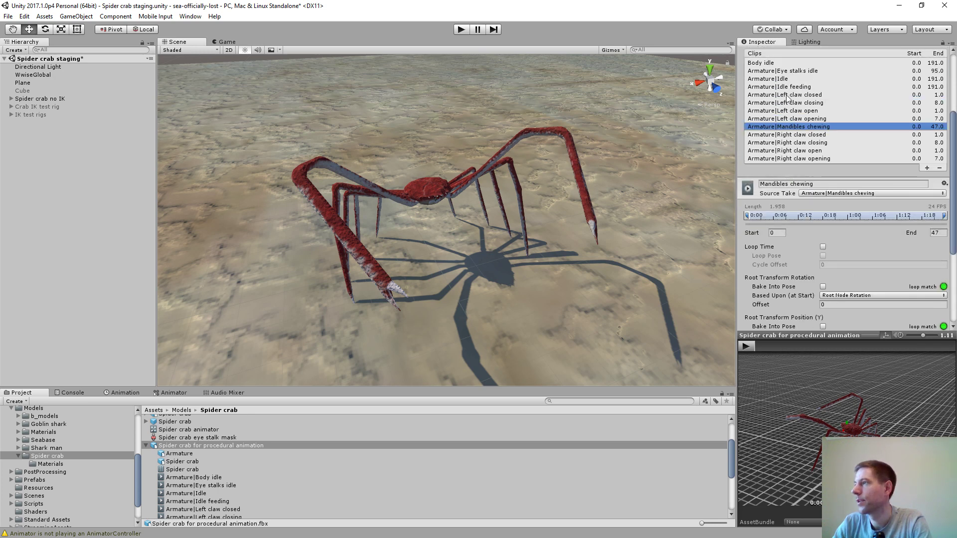
pyautogui.click(782, 72)
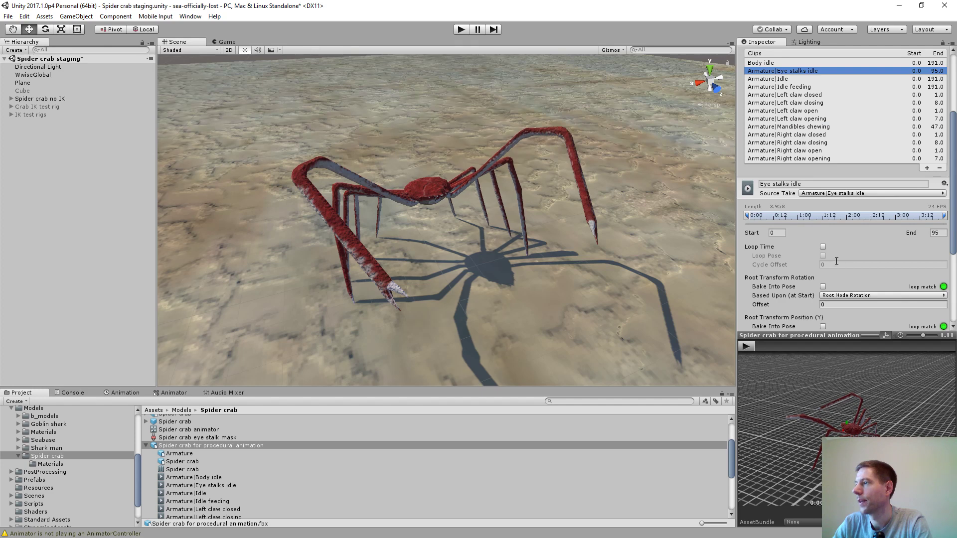
pyautogui.click(823, 247)
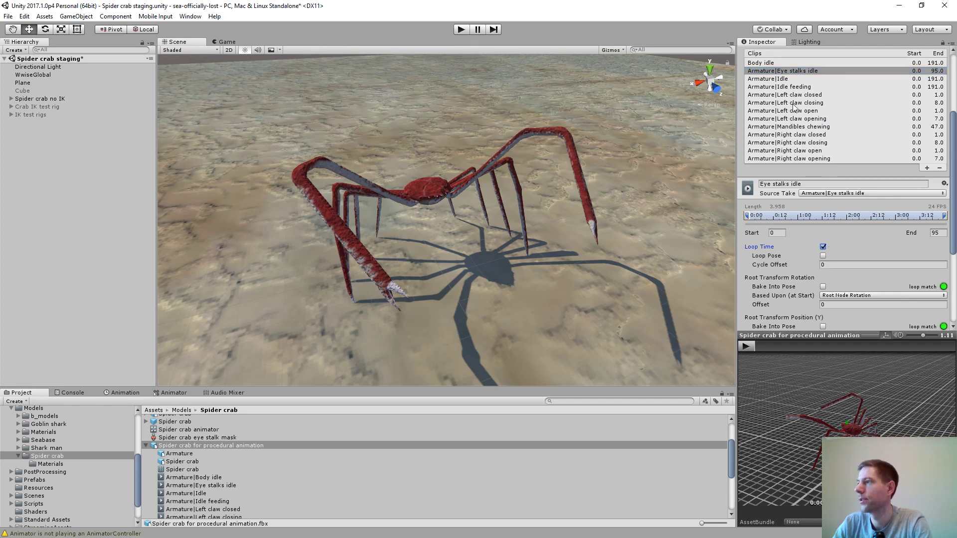
pyautogui.click(768, 63)
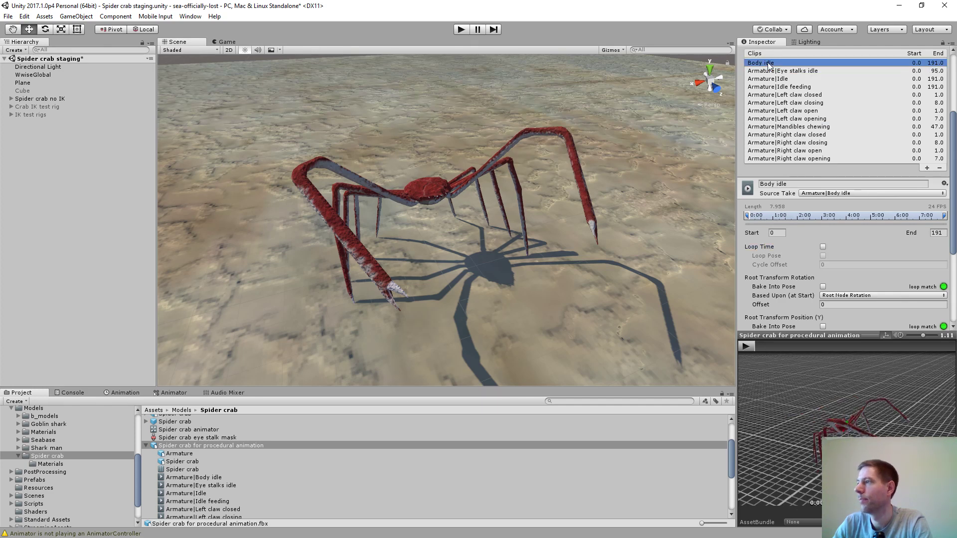
pyautogui.click(823, 246)
# Preview the Body idle clip up close, stop the playback, and apply the animation import settings
pyautogui.click(747, 346)
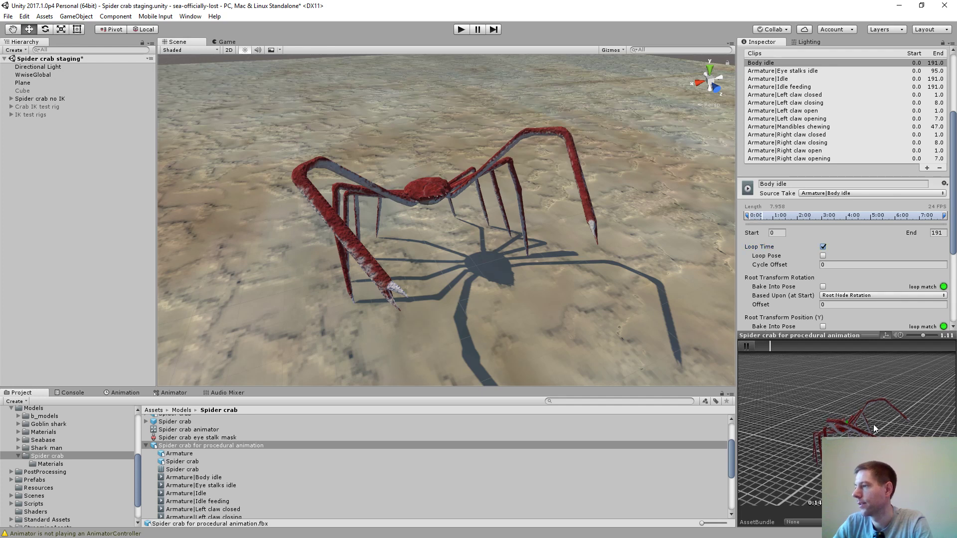
pyautogui.moveTo(873, 426); pyautogui.dragTo(837, 401, button='middle')
pyautogui.scroll(5, 839, 401)
pyautogui.moveTo(839, 399); pyautogui.dragTo(871, 424)
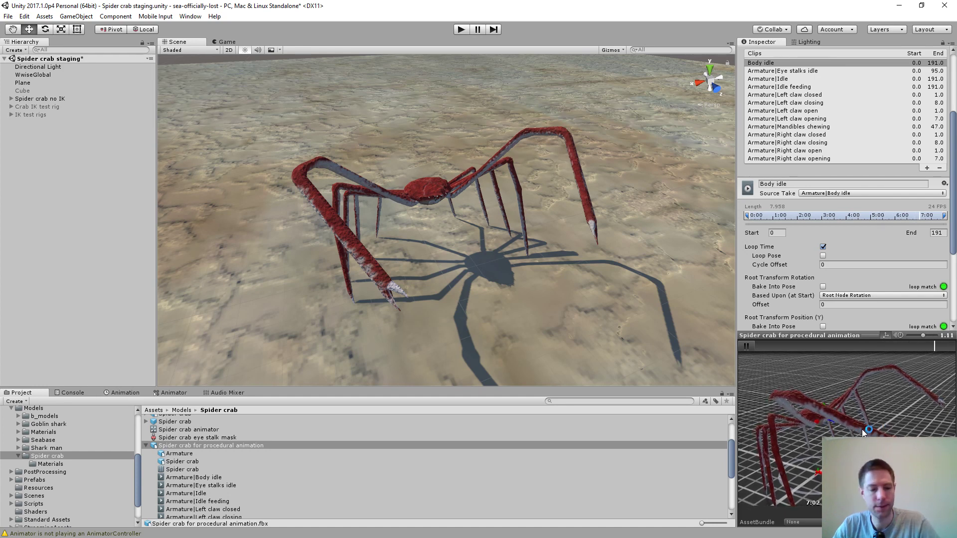
pyautogui.press('alt')
pyautogui.keyDown('alt'); pyautogui.moveTo(852, 429); pyautogui.dragTo(839, 426); pyautogui.keyUp('alt')
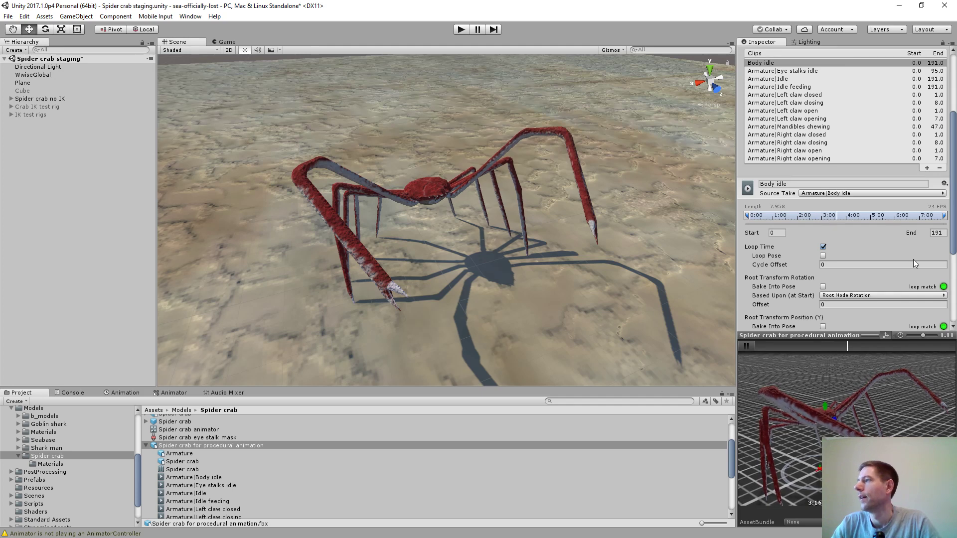
pyautogui.click(746, 346)
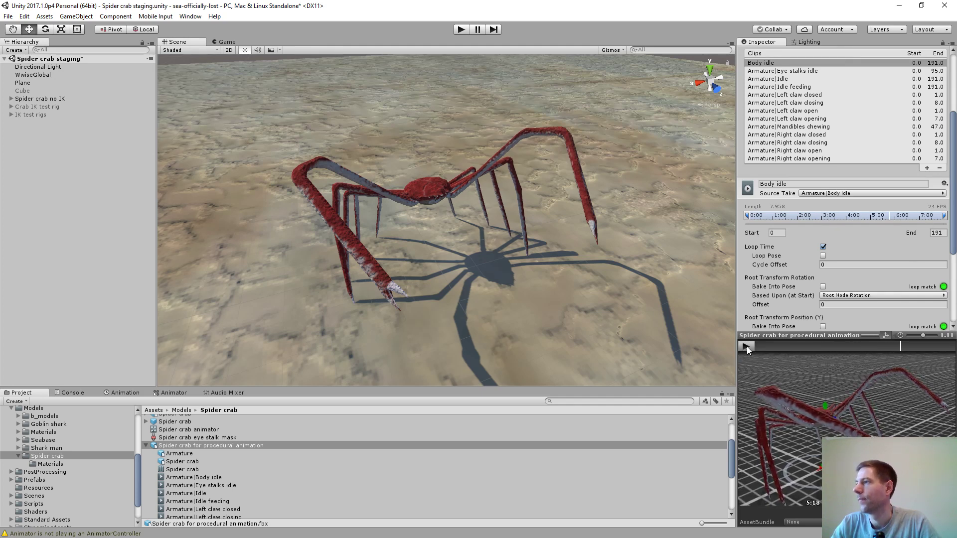
pyautogui.scroll(-5, 900, 166)
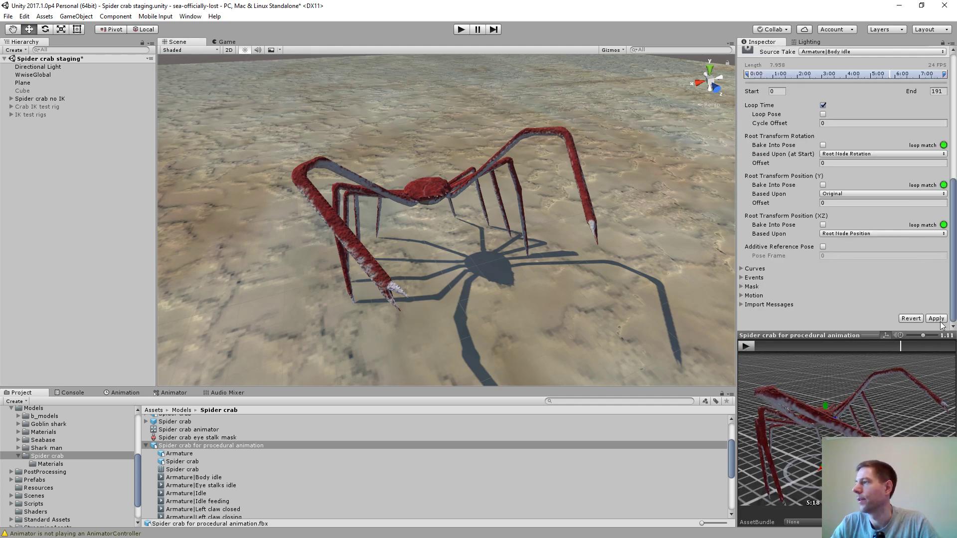
pyautogui.click(937, 318)
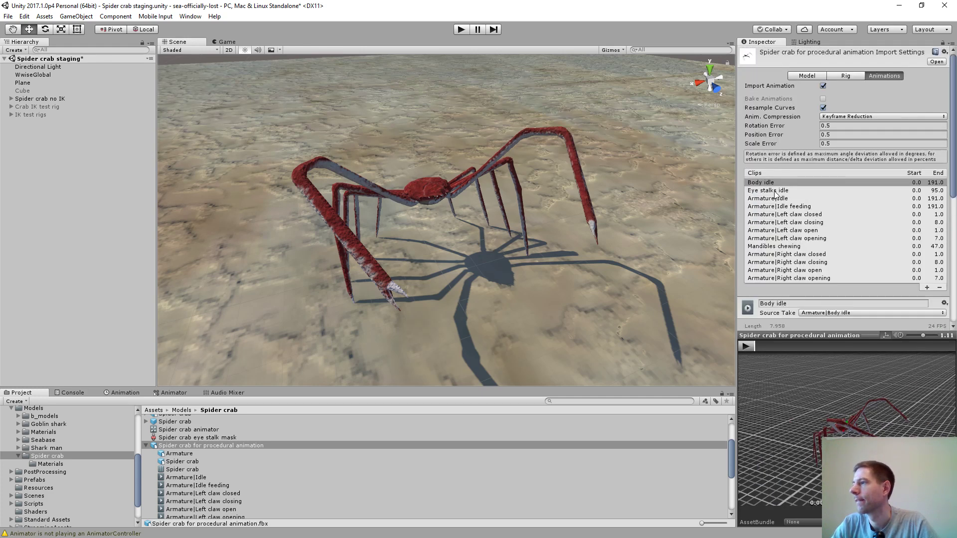
# Check the Mandibles chewing, Eye stalks idle and Body idle clips in the model's animation import settings
pyautogui.click(772, 246)
pyautogui.click(760, 191)
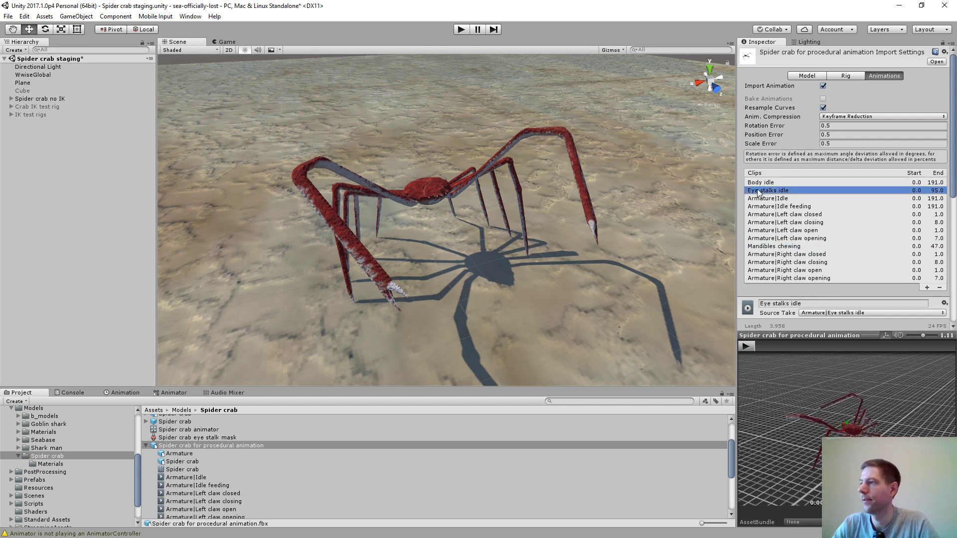
pyautogui.click(761, 183)
pyautogui.click(778, 246)
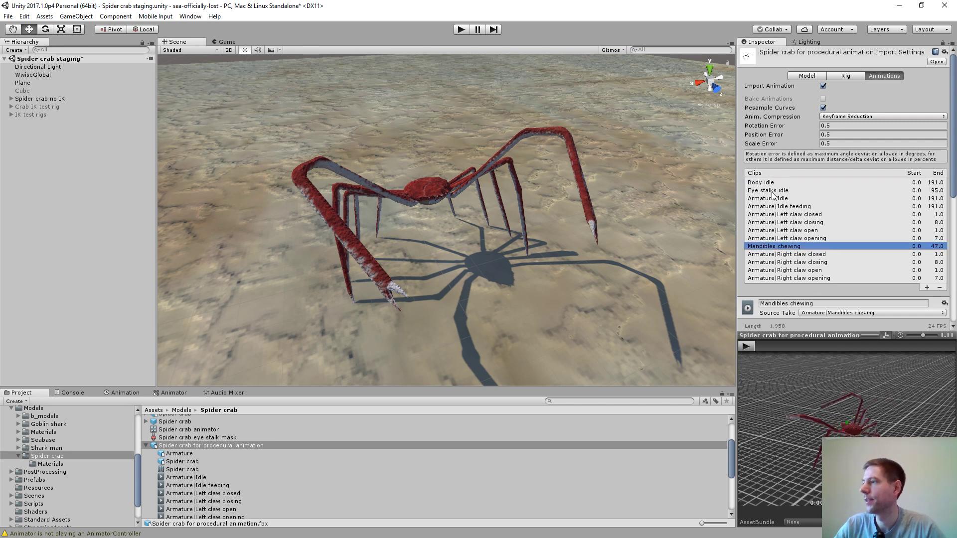
pyautogui.scroll(-3, 813, 268)
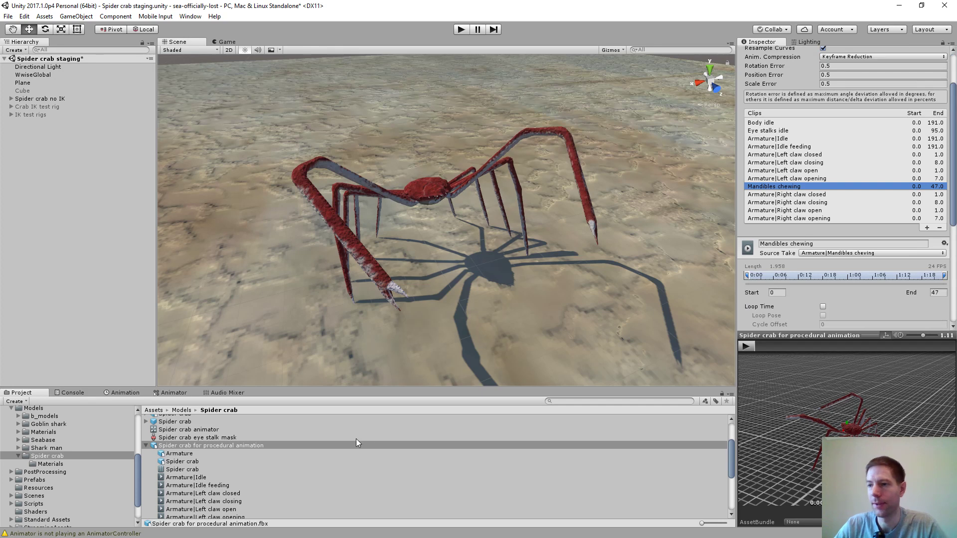
# Collapse the Spider crab for procedural animation asset and create a new folder inside the Spider crab models folder
pyautogui.click(146, 445)
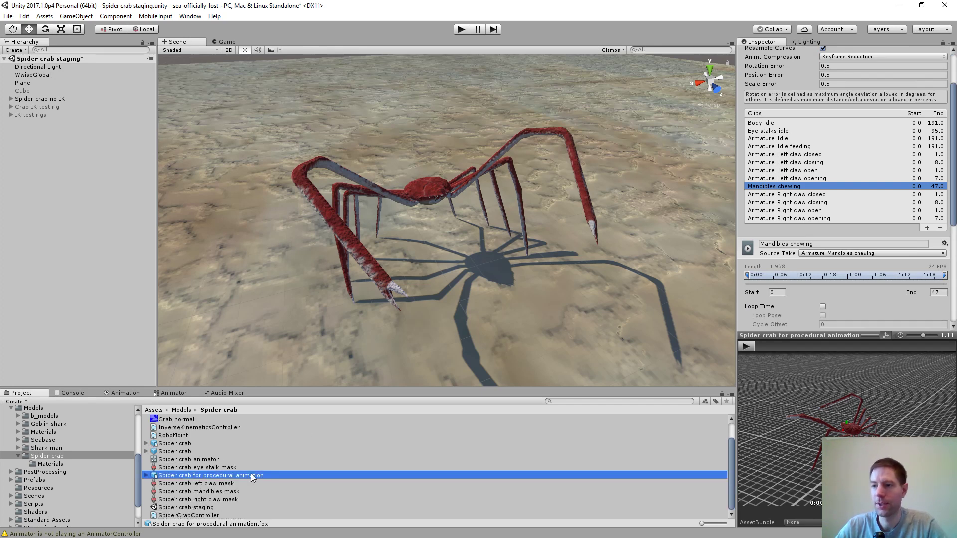
pyautogui.rightClick(325, 446)
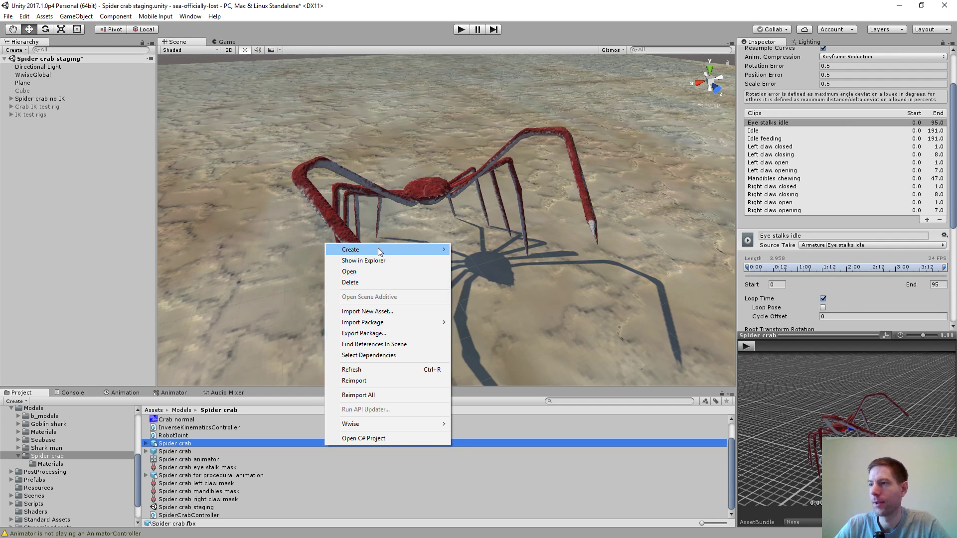
pyautogui.moveTo(378, 248)
pyautogui.click(484, 196)
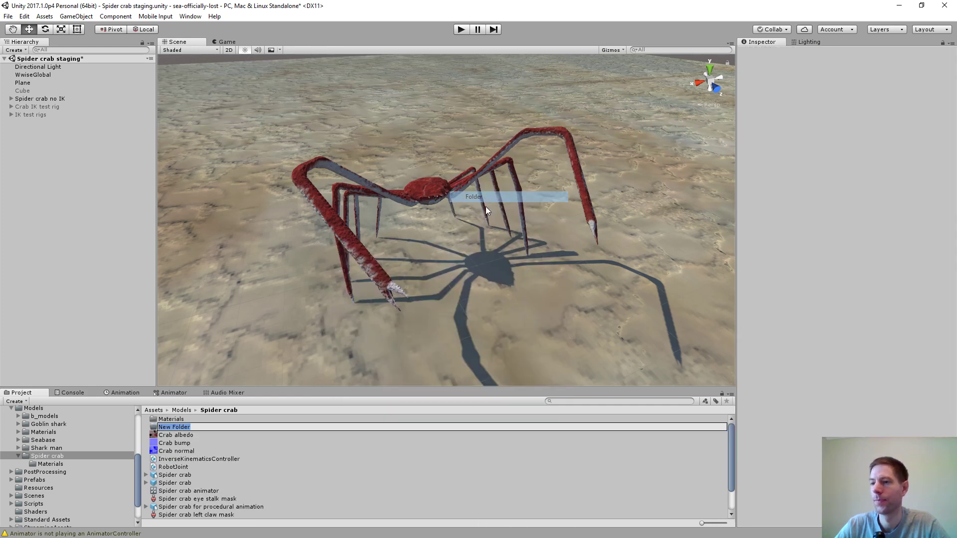
pyautogui.write('Spider cra')
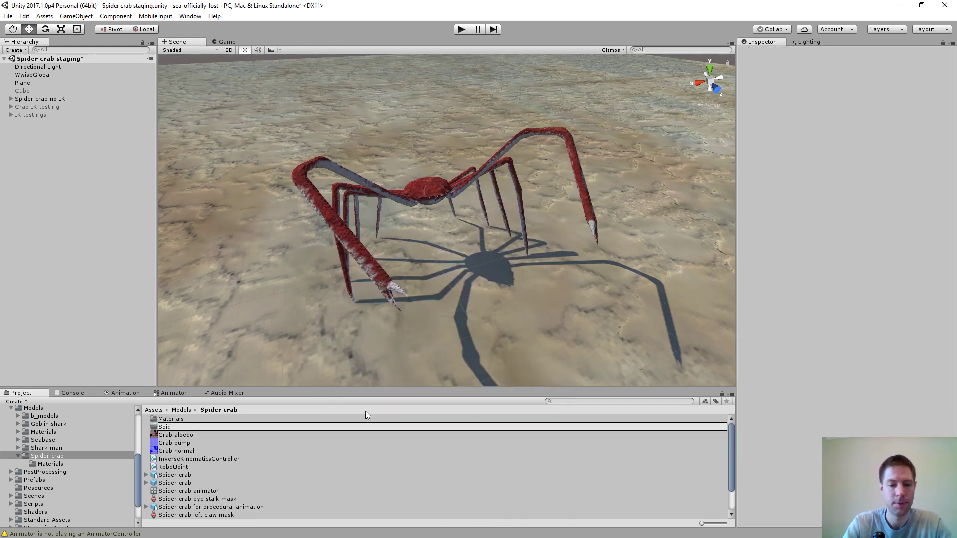
pyautogui.press('BackSpace')
pyautogui.press('BackSpace')
pyautogui.press('BackSpace')
pyautogui.press('BackSpace')
pyautogui.press('BackSpace')
pyautogui.press('BackSpace')
pyautogui.press('BackSpace')
pyautogui.press('BackSpace')
pyautogui.press('BackSpace')
pyautogui.press('BackSpace')
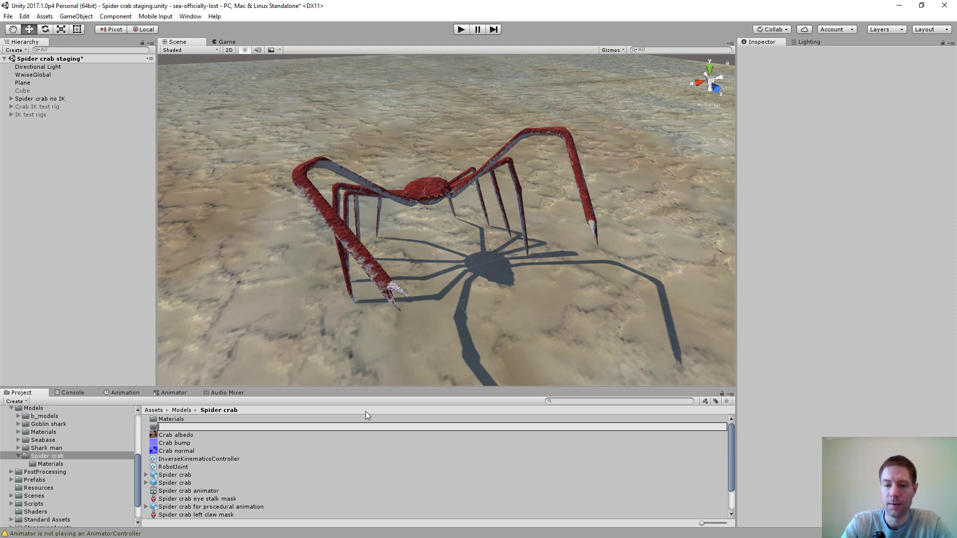
# Name the new folder No procedural animation
pyautogui.write('o IK')
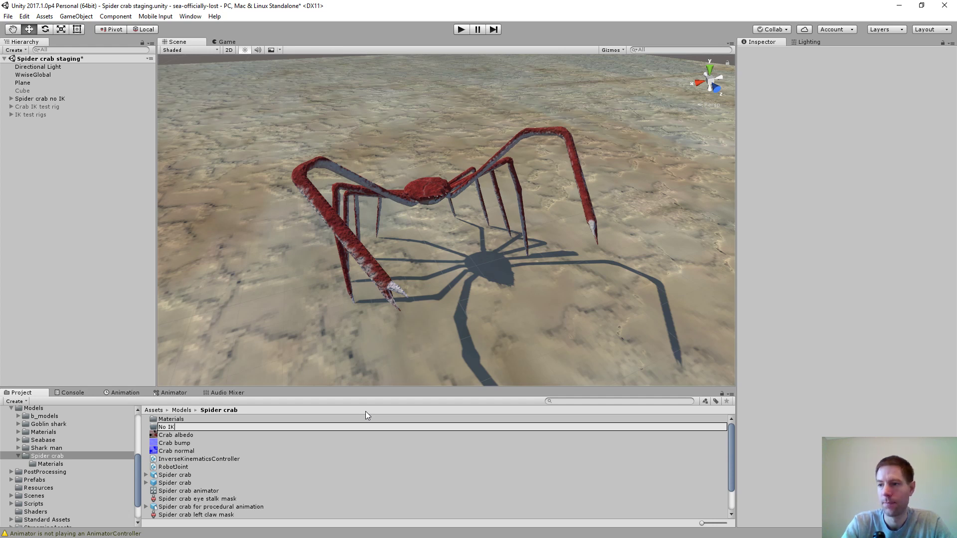
pyautogui.press('BackSpace')
pyautogui.press('BackSpace')
pyautogui.write('p')
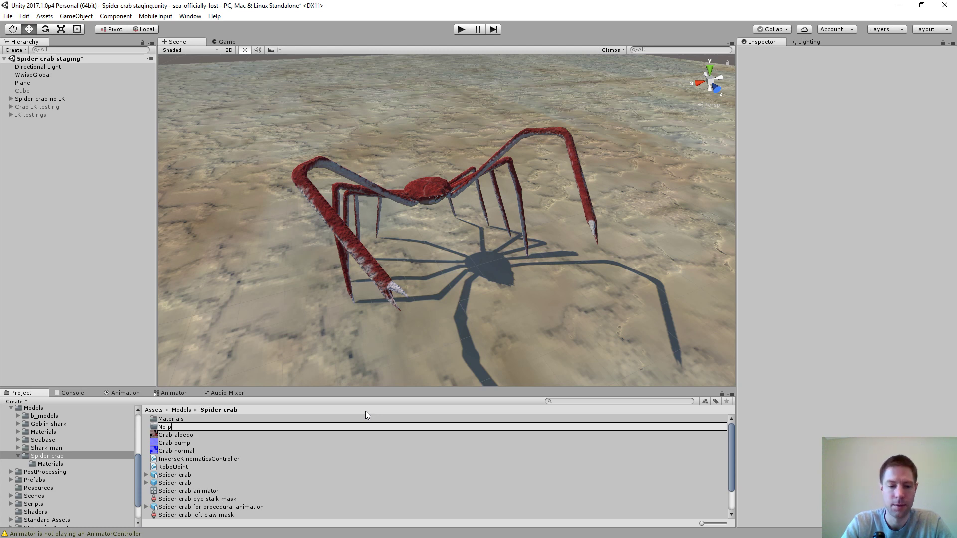
pyautogui.write('rocedura')
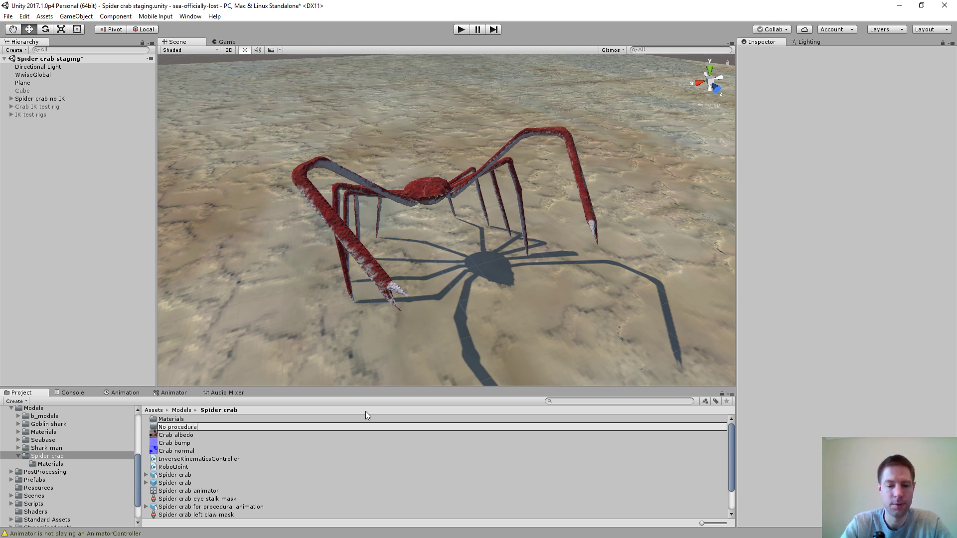
pyautogui.write('l animation')
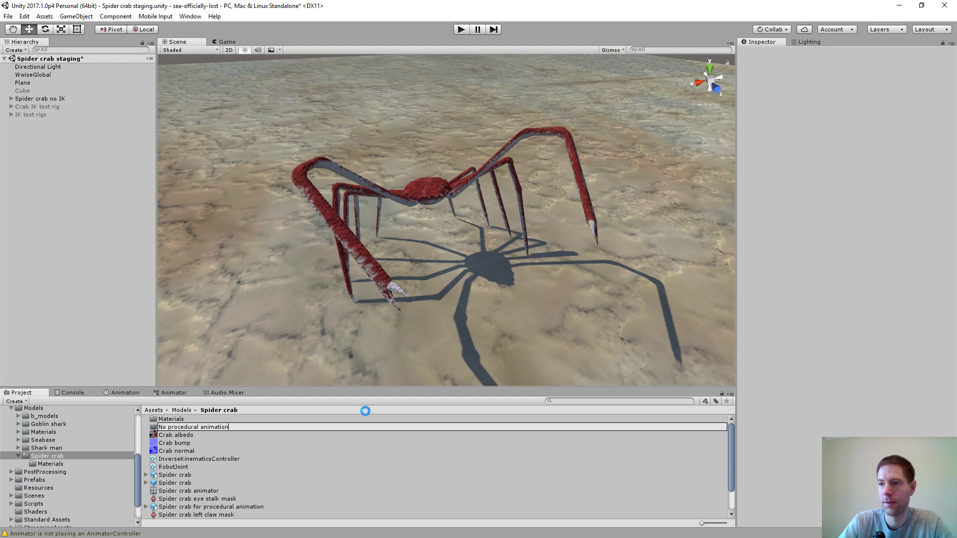
pyautogui.click(365, 411)
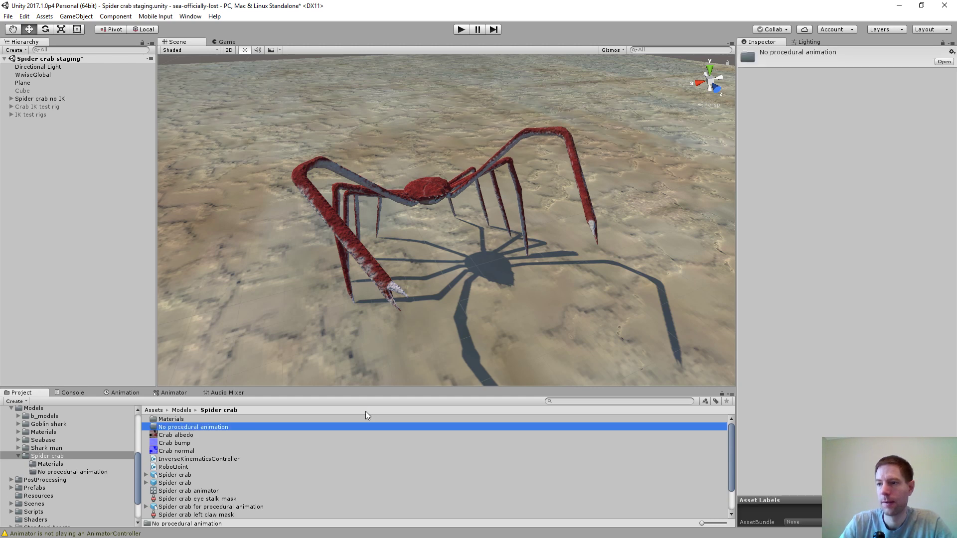
# Move both Spider crab assets, the model and the prefab, into the No procedural animation folder
pyautogui.click(175, 474)
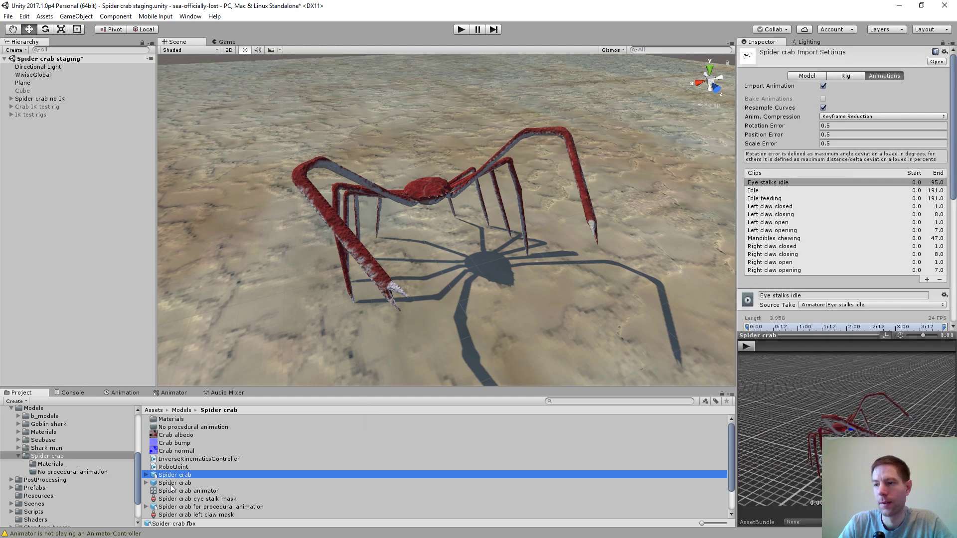
pyautogui.keyDown('shift'); pyautogui.click(172, 482); pyautogui.keyUp('shift')
pyautogui.moveTo(172, 483); pyautogui.dragTo(176, 432)
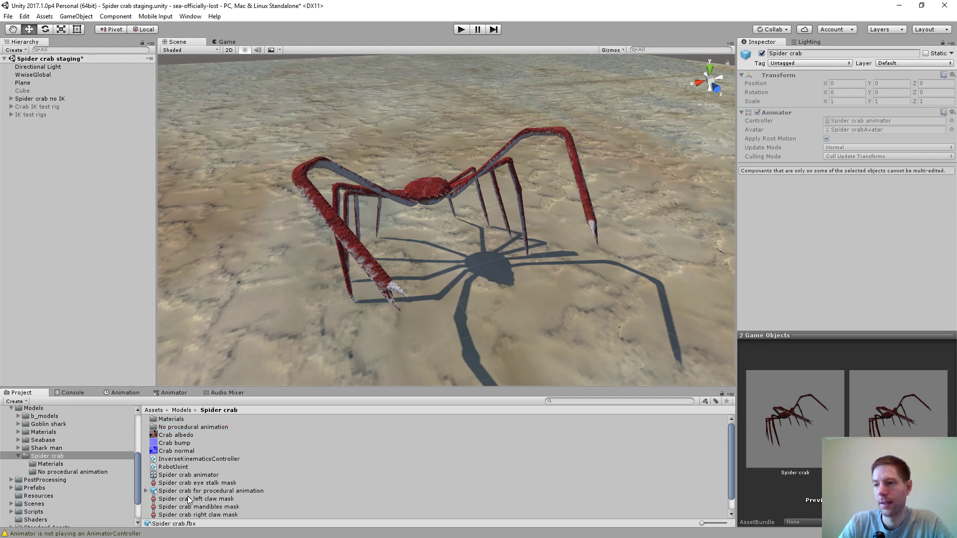
# Move the Spider crab animator, the four Spider crab masks and the SpiderCrabController script into the No procedural animation folder
pyautogui.click(177, 483)
pyautogui.click(188, 475)
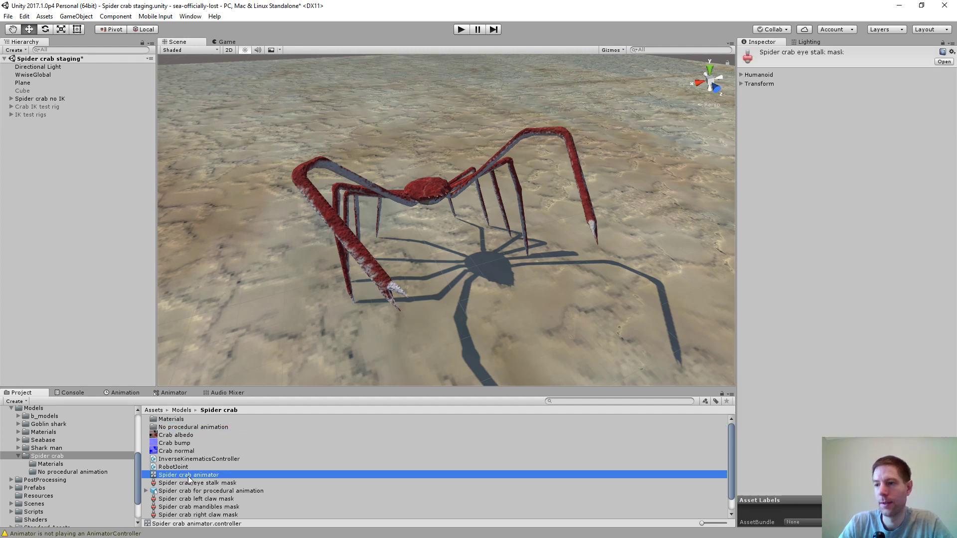
pyautogui.keyDown('ctrl'); pyautogui.click(190, 483); pyautogui.keyUp('ctrl')
pyautogui.keyDown('ctrl'); pyautogui.click(192, 499); pyautogui.keyUp('ctrl')
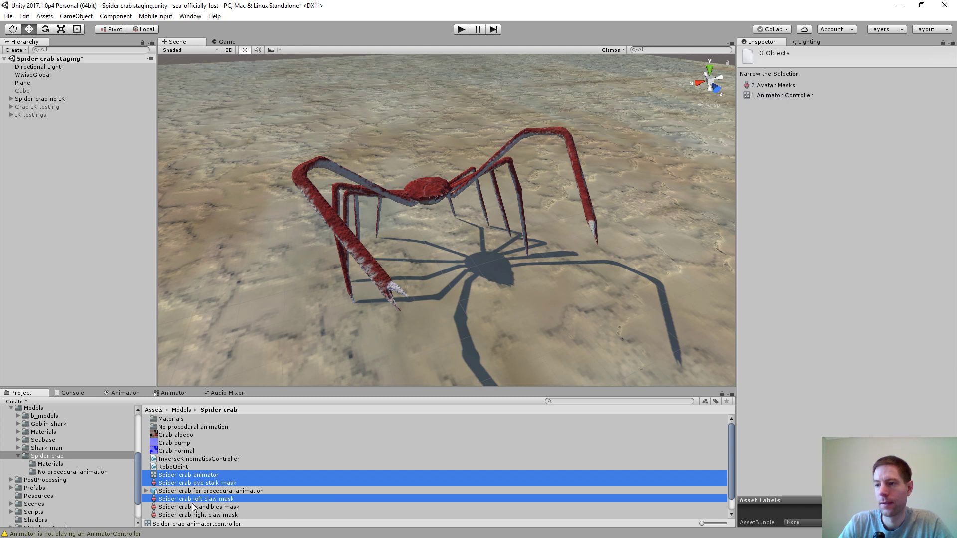
pyautogui.keyDown('ctrl'); pyautogui.click(194, 507); pyautogui.keyUp('ctrl')
pyautogui.scroll(-2, 196, 510)
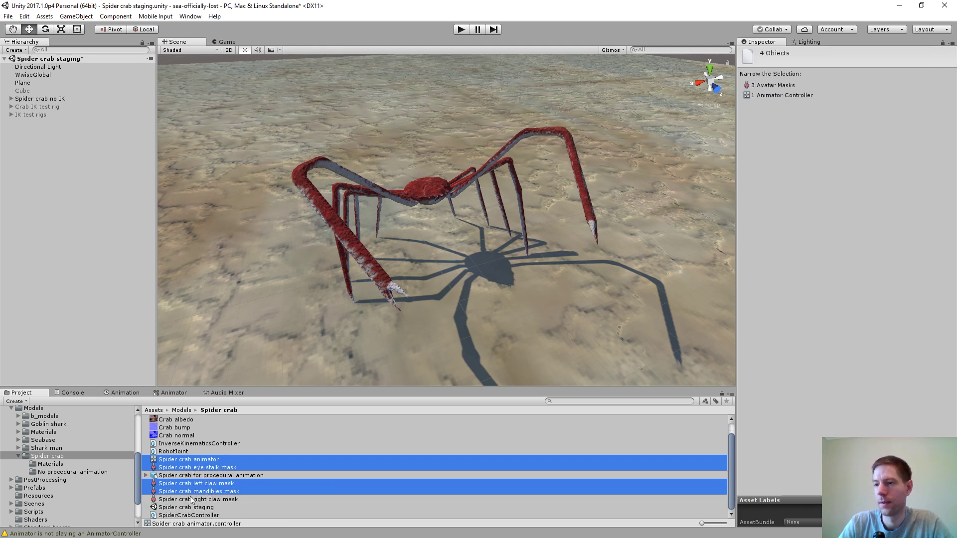
pyautogui.keyDown('ctrl'); pyautogui.click(192, 499); pyautogui.keyUp('ctrl')
pyautogui.scroll(2, 214, 485)
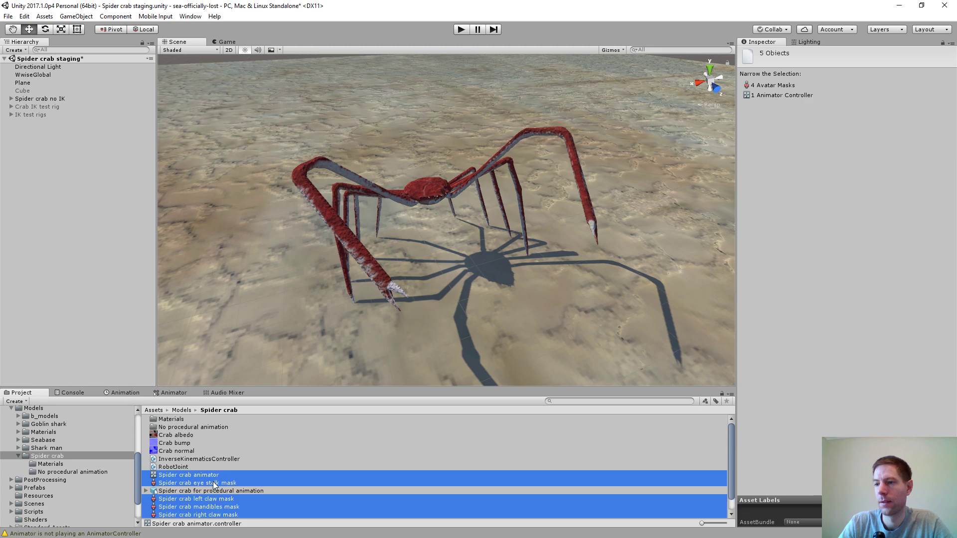
pyautogui.moveTo(185, 451); pyautogui.dragTo(182, 428)
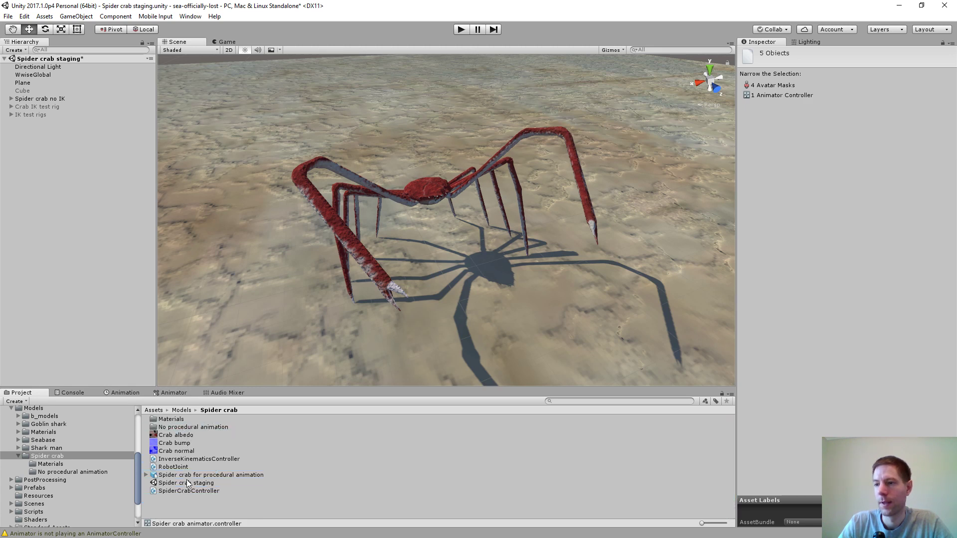
pyautogui.click(185, 491)
pyautogui.moveTo(186, 492)
pyautogui.mouseDown()
pyautogui.moveTo(181, 430)
pyautogui.moveTo(187, 500)
pyautogui.mouseUp()
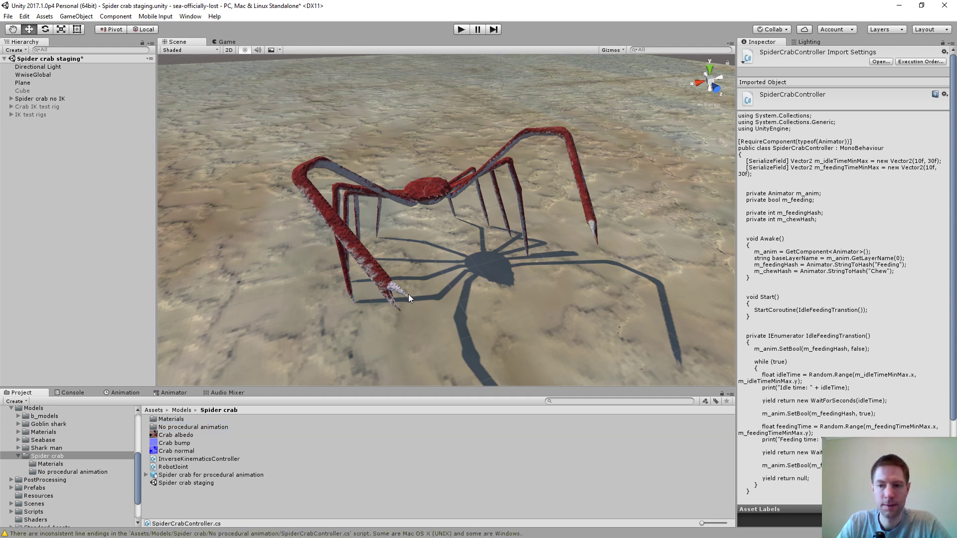
# Create a new folder named With procedural animation inside the Spider crab models folder
pyautogui.rightClick(178, 494)
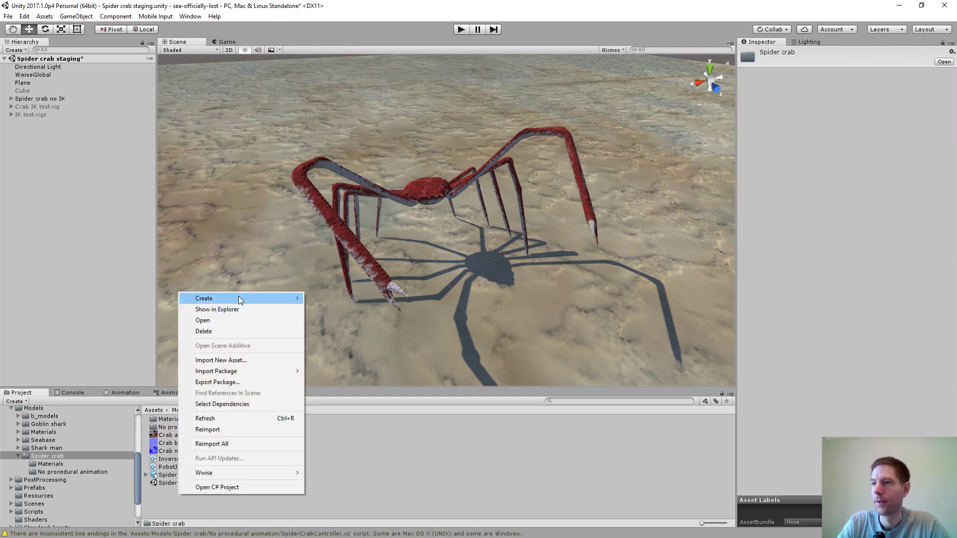
pyautogui.moveTo(242, 298)
pyautogui.click(352, 195)
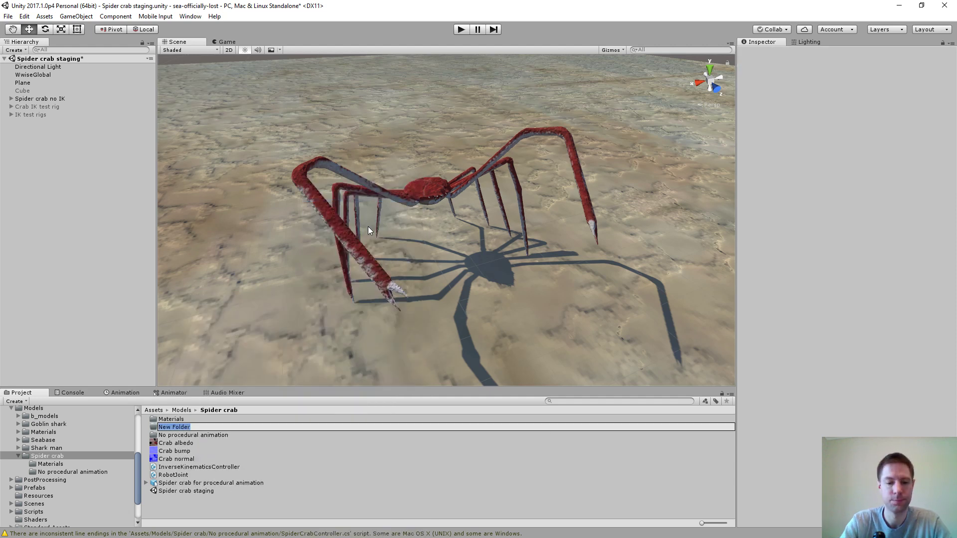
pyautogui.write('With pro')
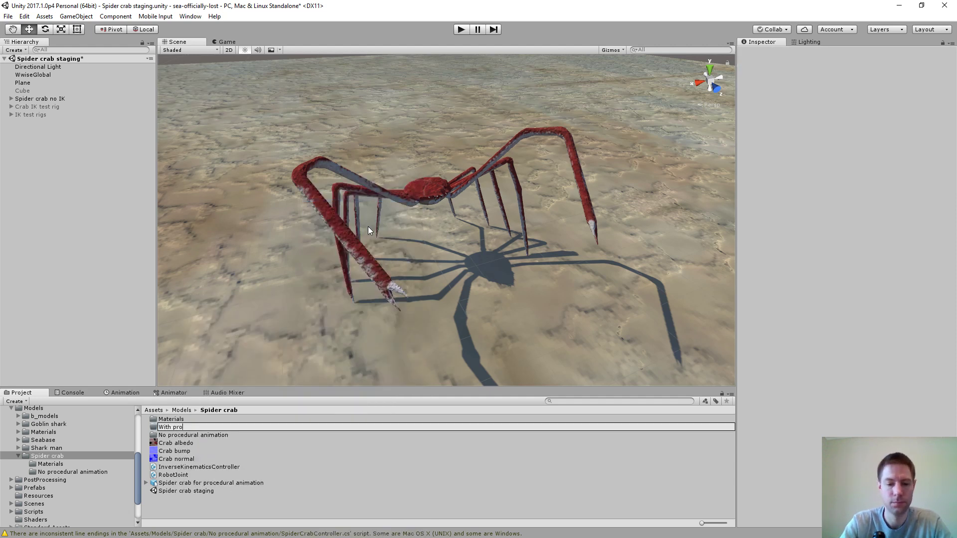
pyautogui.write('cedural')
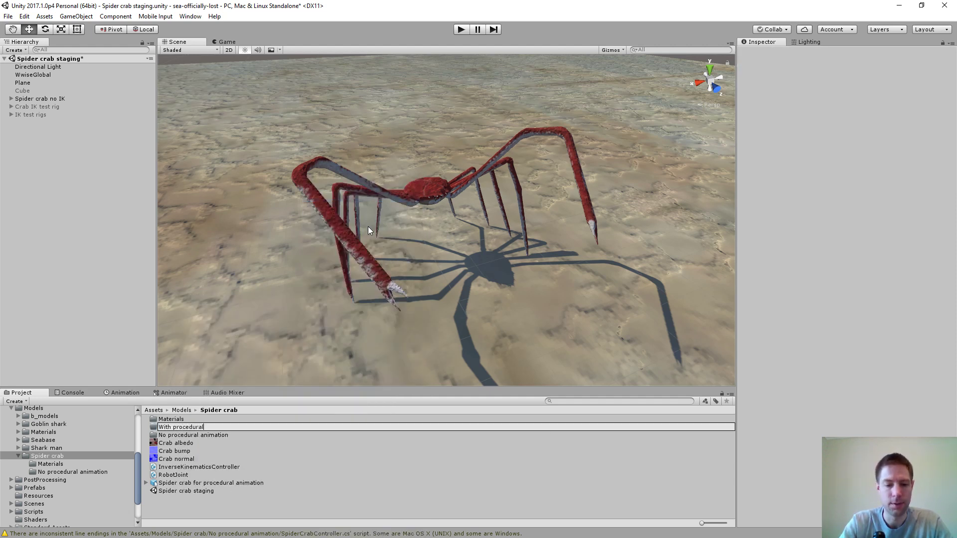
pyautogui.write(' animation')
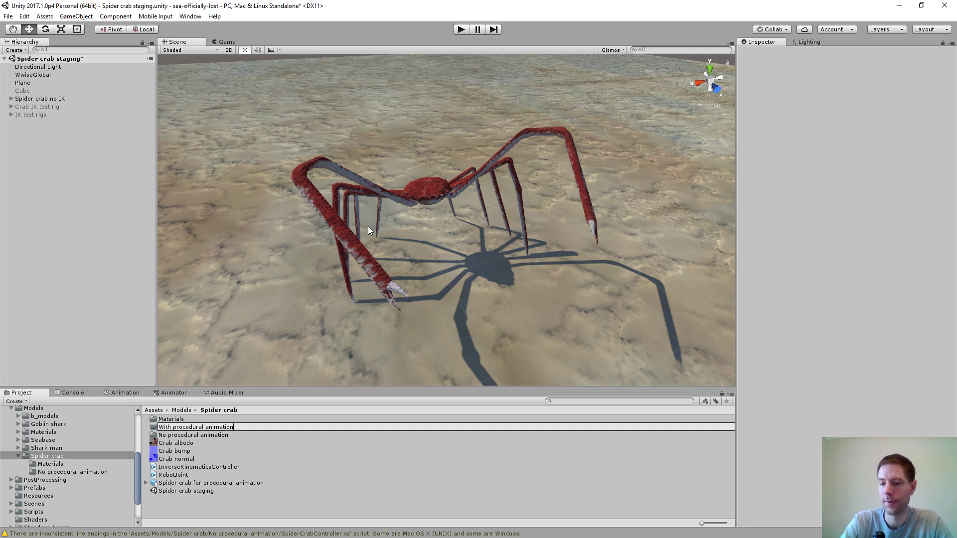
pyautogui.press('Return')
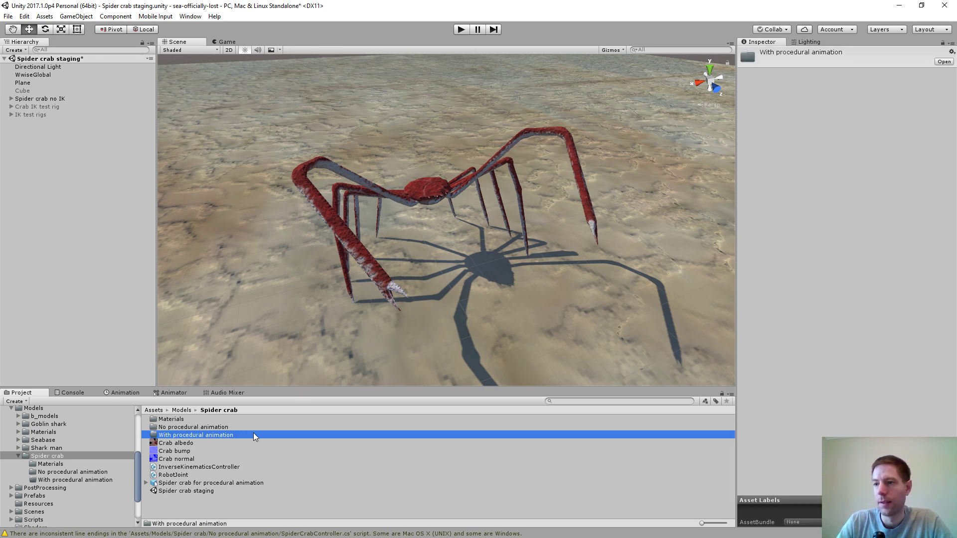
# Move the Spider crab for procedural animation model into the With procedural animation folder
pyautogui.click(173, 483)
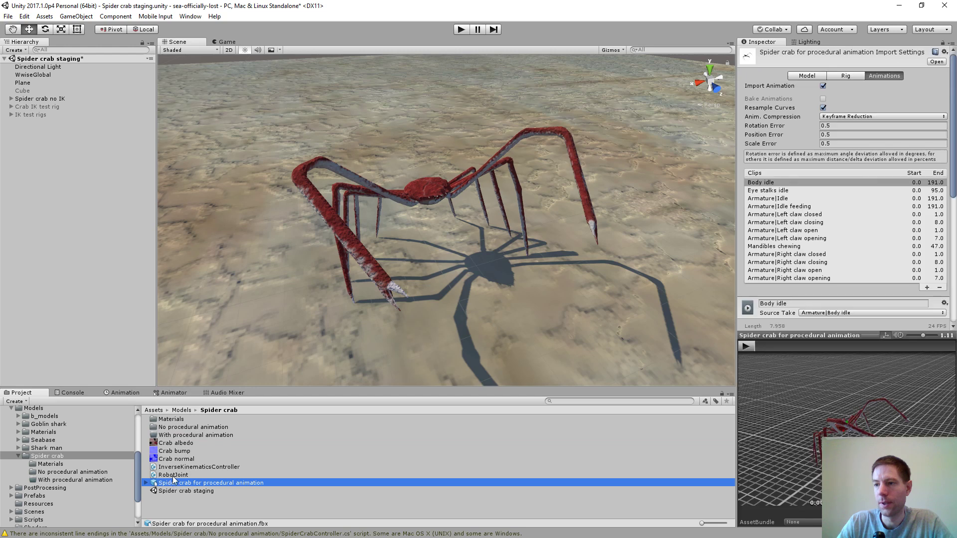
pyautogui.moveTo(176, 485); pyautogui.dragTo(206, 427)
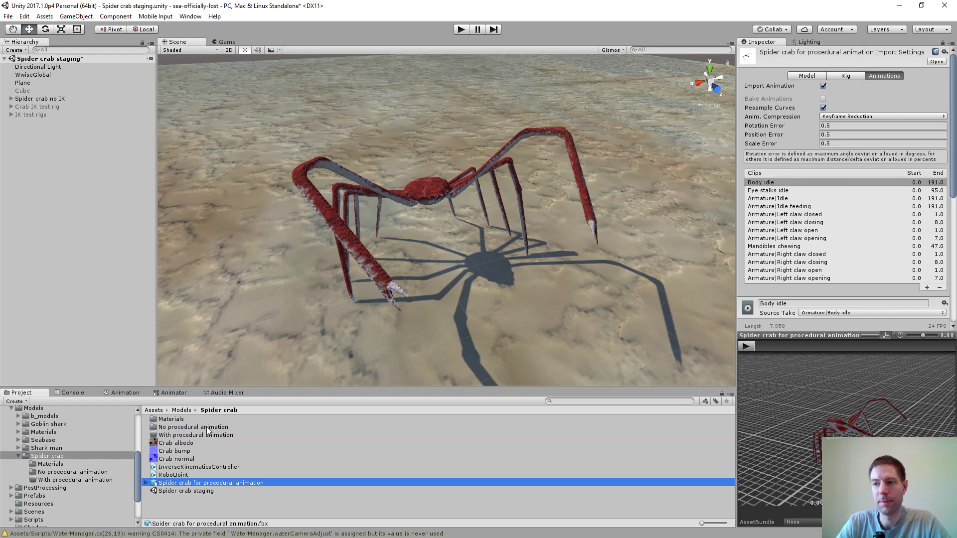
pyautogui.click(206, 427)
pyautogui.click(207, 426)
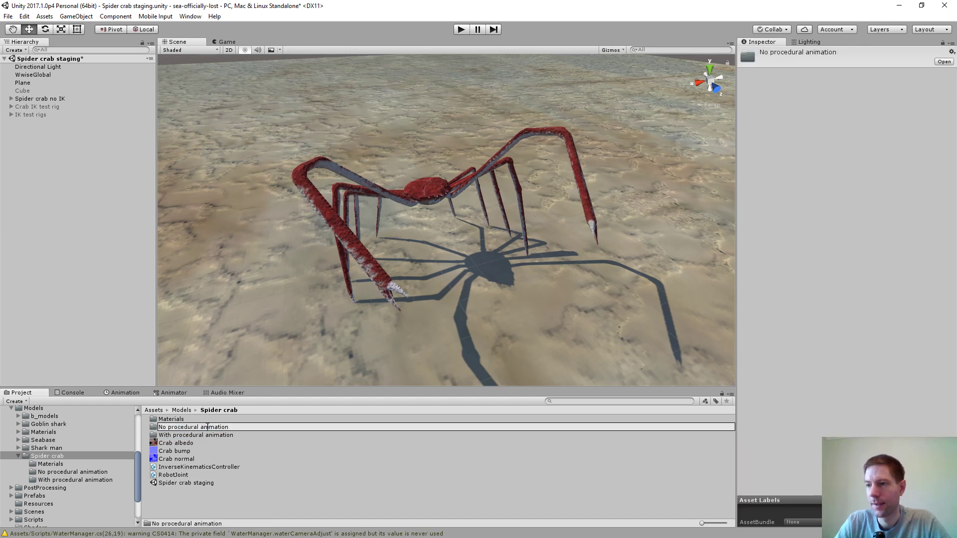
# Examine the Crab color material and the sub-assets and clips inside the Spider crab for procedural animation model
pyautogui.doubleClick(176, 421)
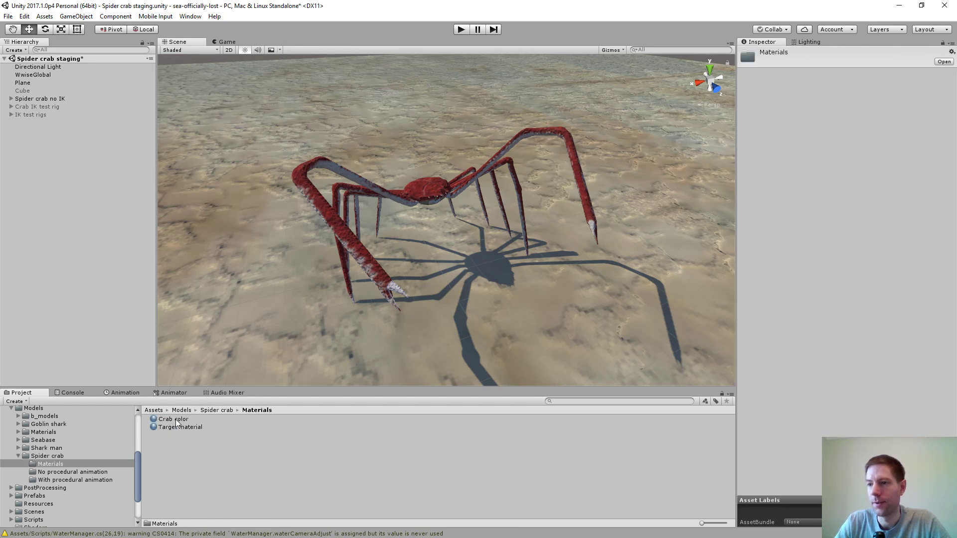
pyautogui.click(175, 421)
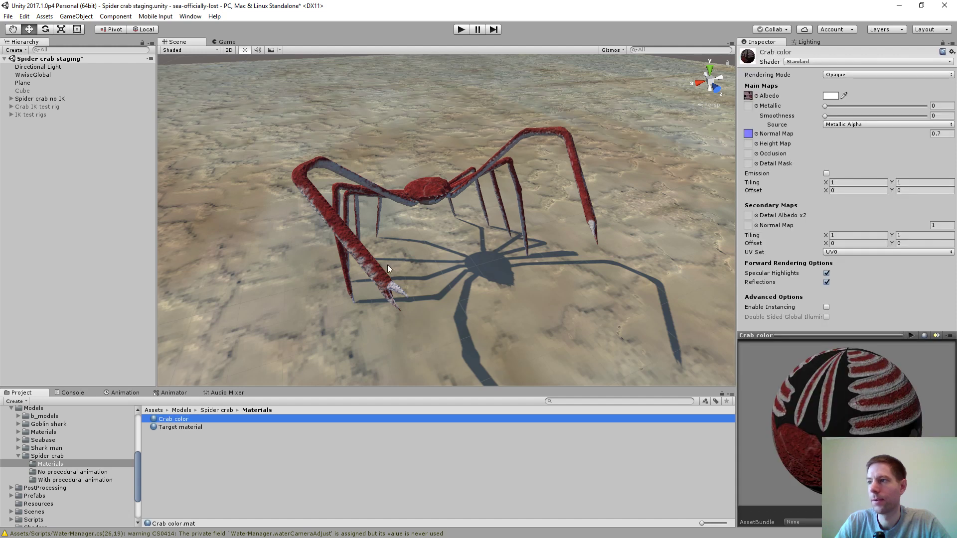
pyautogui.click(53, 476)
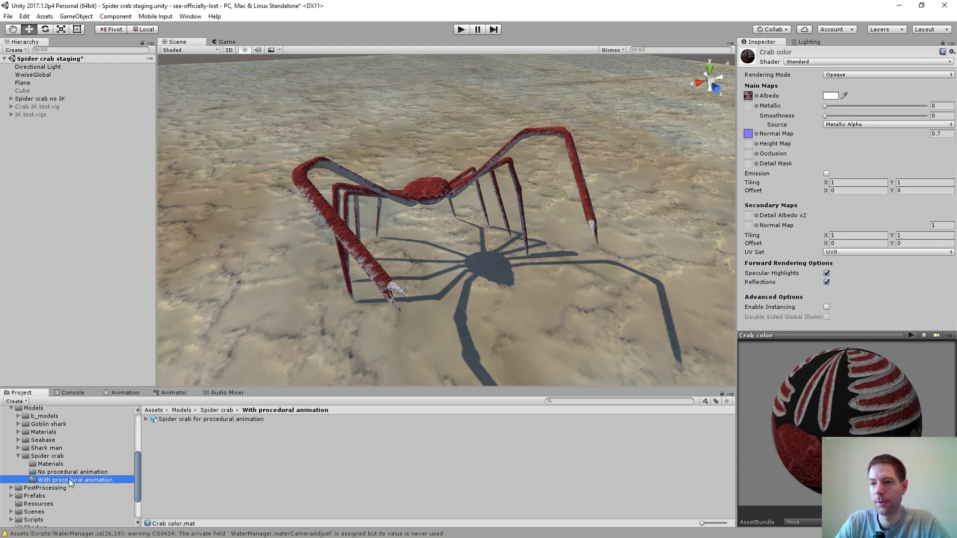
pyautogui.click(146, 419)
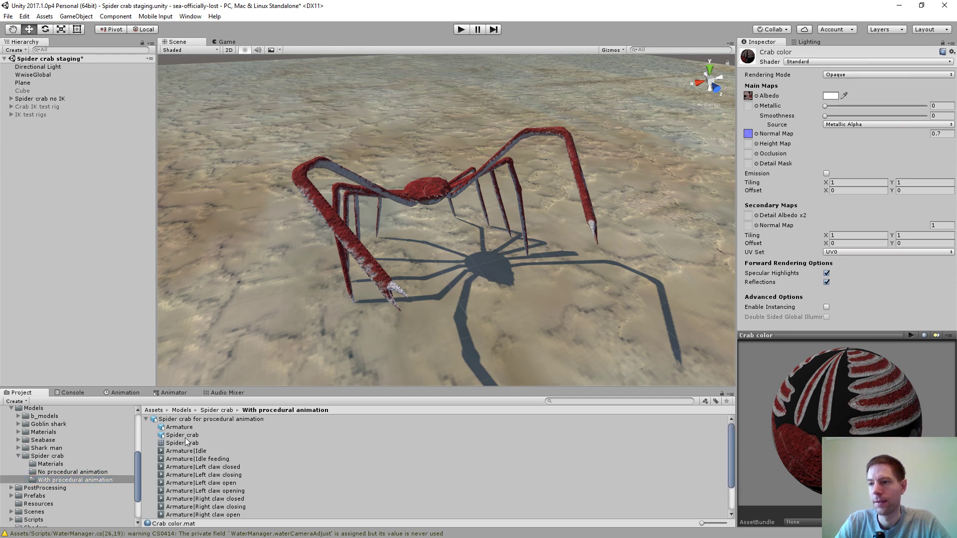
pyautogui.click(214, 420)
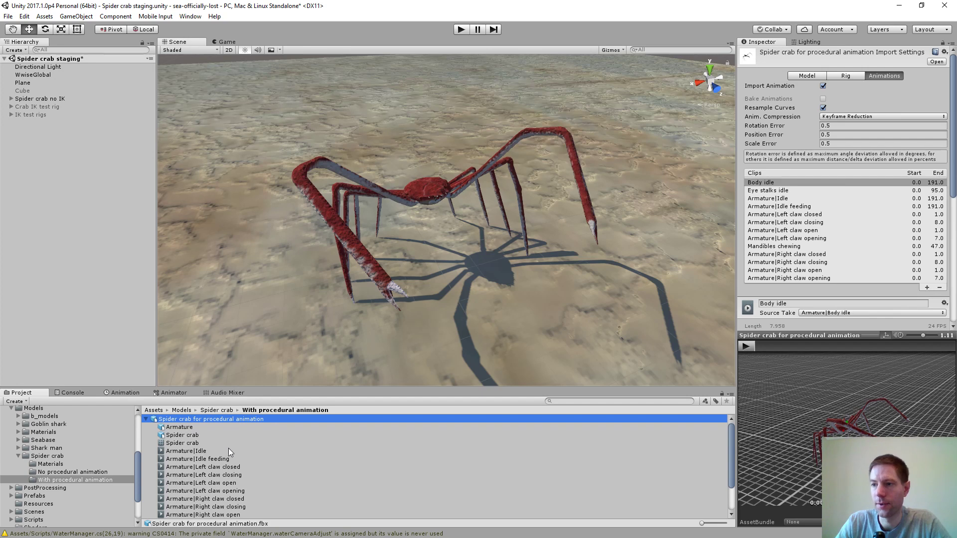
pyautogui.scroll(-3, 282, 483)
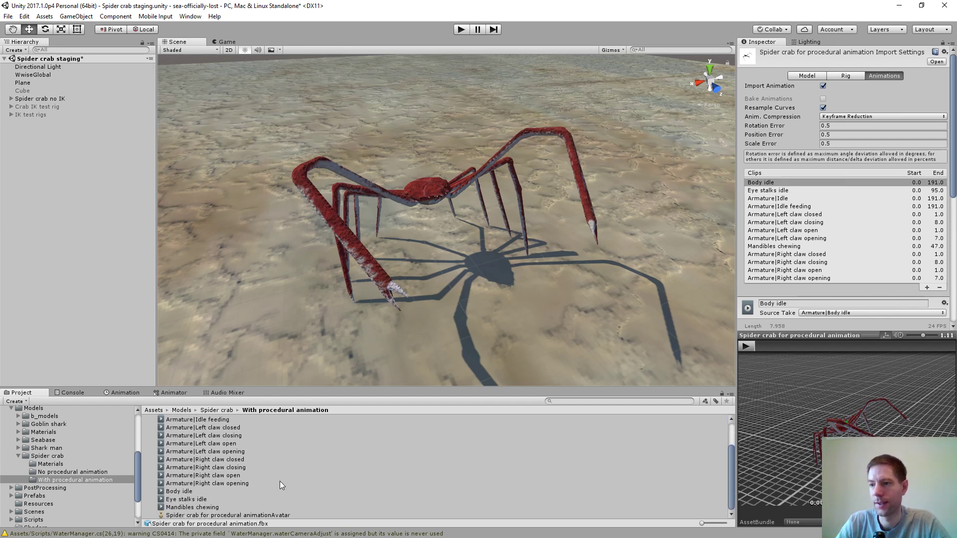
pyautogui.scroll(3, 279, 481)
pyautogui.scroll(-3, 279, 480)
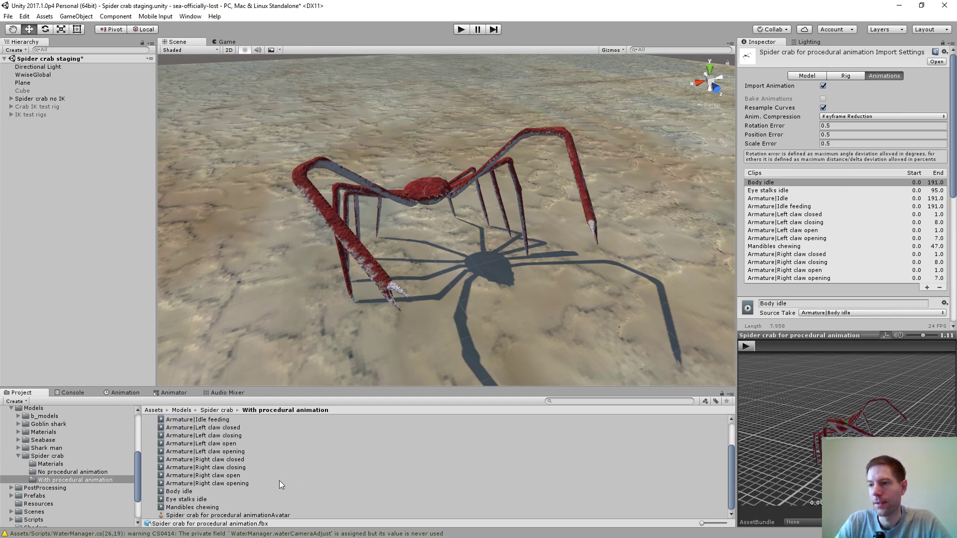
pyautogui.scroll(3, 279, 481)
pyautogui.click(147, 419)
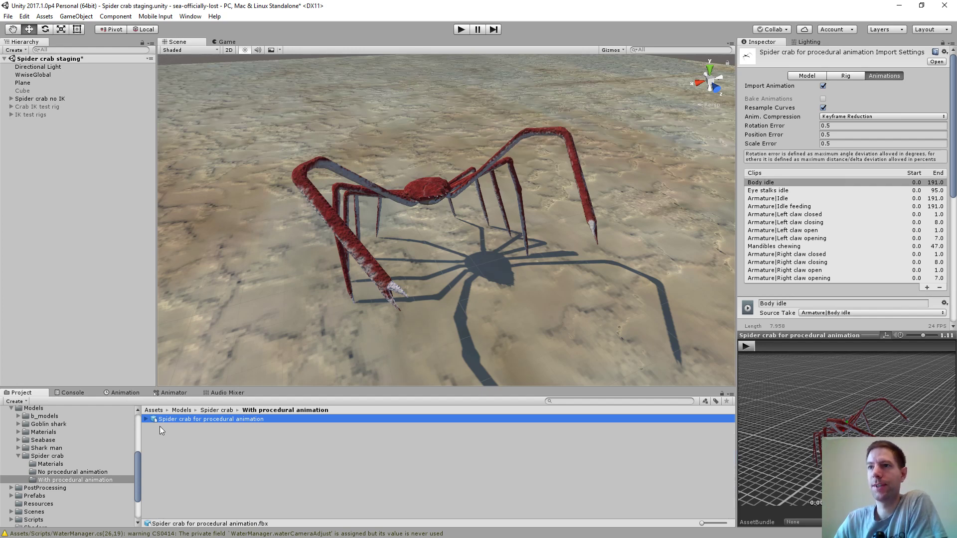
# Duplicate the Spider crab no IK object in the scene and rename the copy Spider crab with procedural animation
pyautogui.click(23, 98)
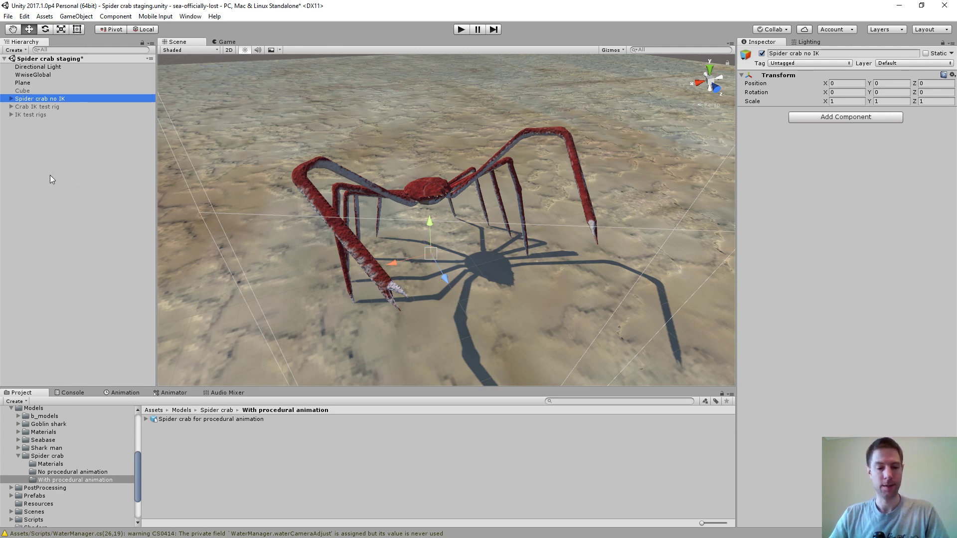
pyautogui.hotkey('ctrl', 'd')
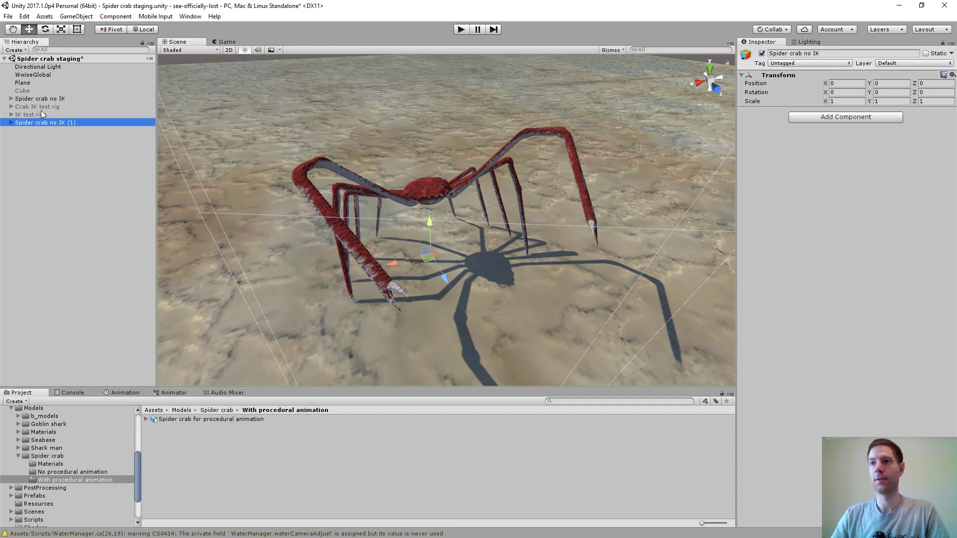
pyautogui.click(44, 124)
pyautogui.click(81, 124)
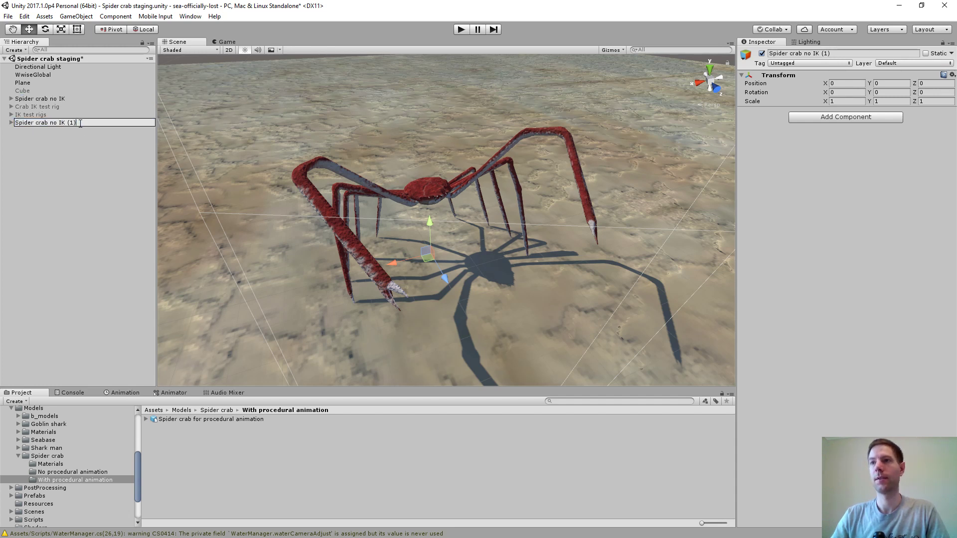
pyautogui.press('BackSpace')
pyautogui.press('BackSpace')
pyautogui.press('BackSpace')
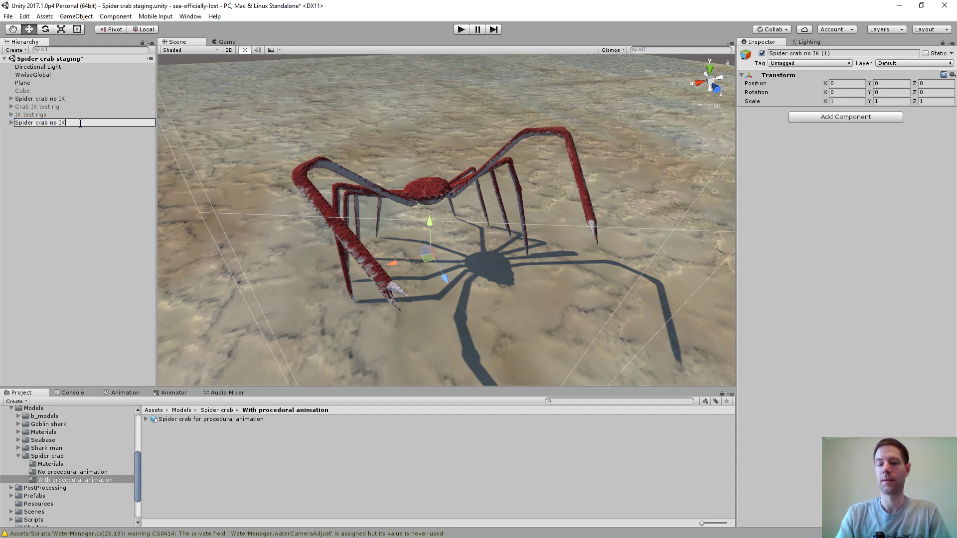
pyautogui.press('BackSpace')
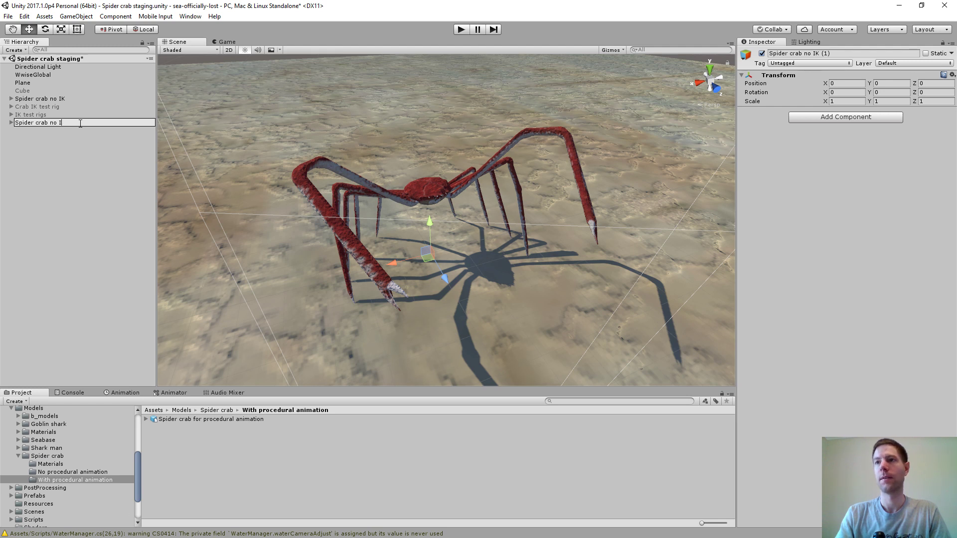
pyautogui.press('BackSpace')
pyautogui.press('BackSpace')
pyautogui.press('BackSpace')
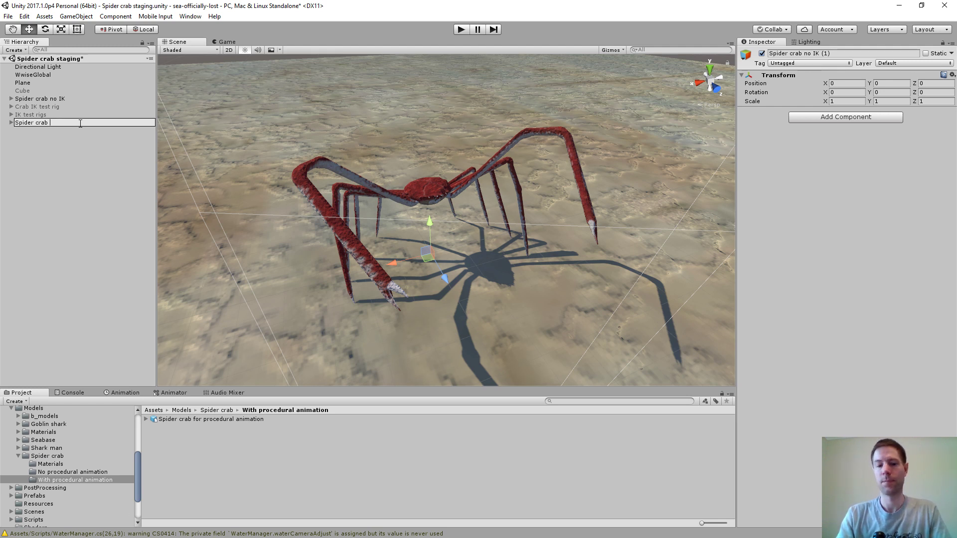
pyautogui.write('fo')
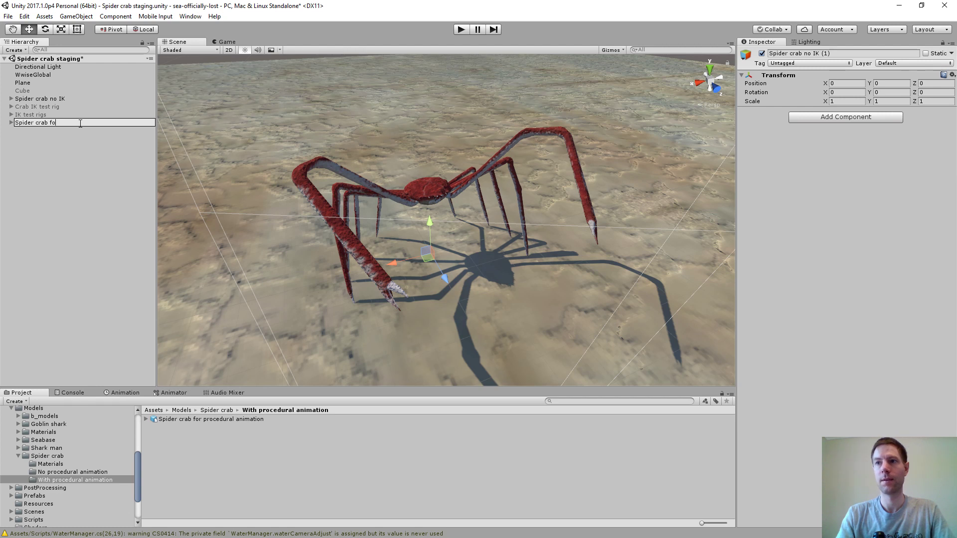
pyautogui.press('BackSpace')
pyautogui.write('wit')
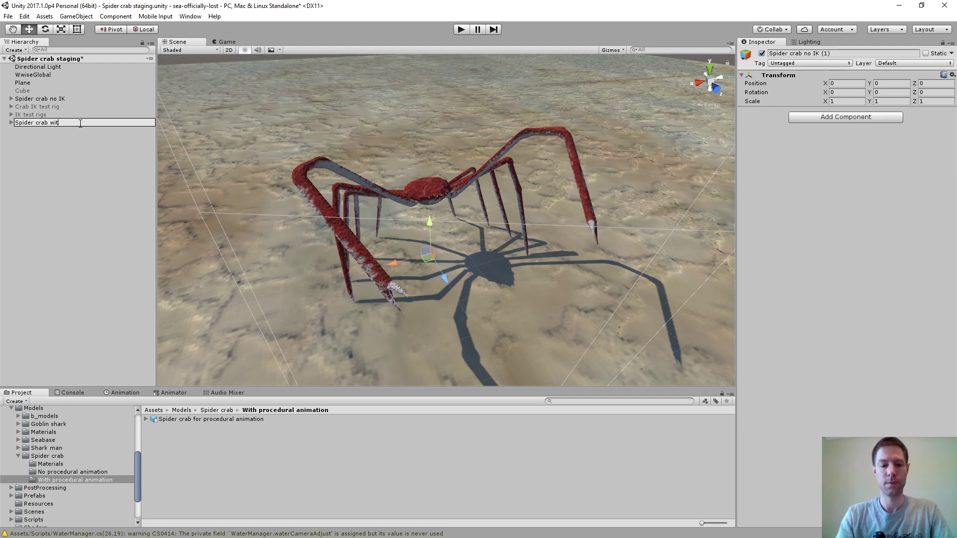
pyautogui.write('h procedural')
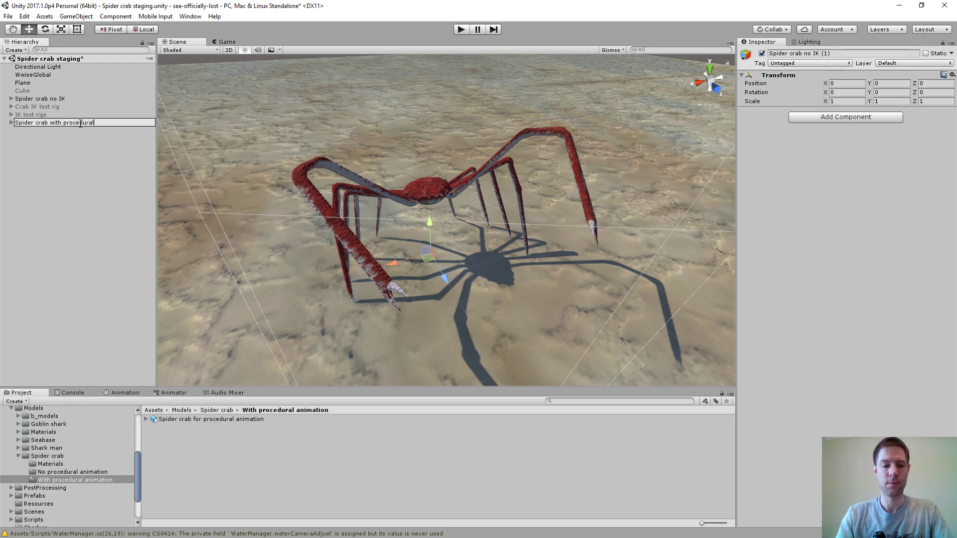
pyautogui.write(' animation')
pyautogui.press('Return')
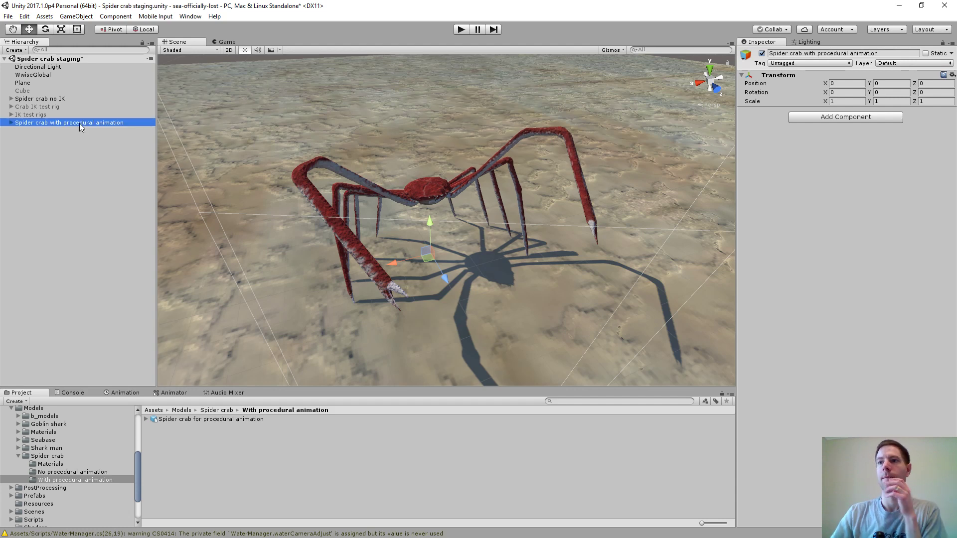
# Delete the Spider crab child from the Spider crab with procedural animation object, keeping its Main Camera
pyautogui.click(11, 122)
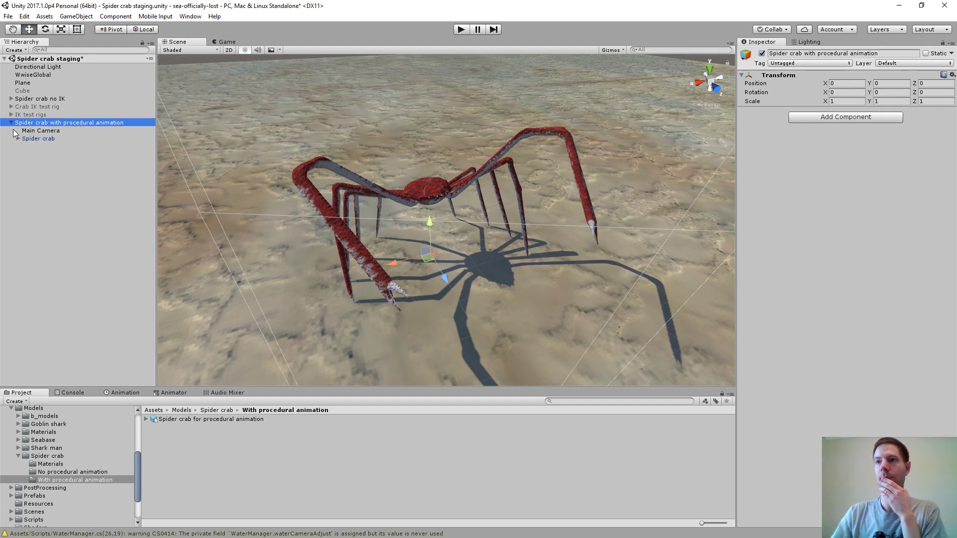
pyautogui.click(32, 139)
pyautogui.press('Delete')
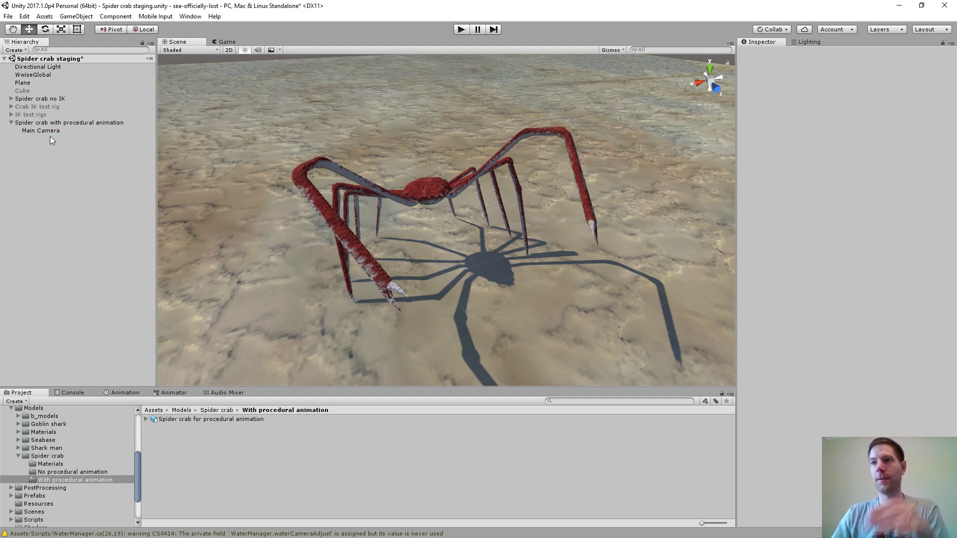
# Deactivate the Spider crab no IK object and rename the Spider crab with procedural animation object to Spider crab with IK
pyautogui.click(31, 98)
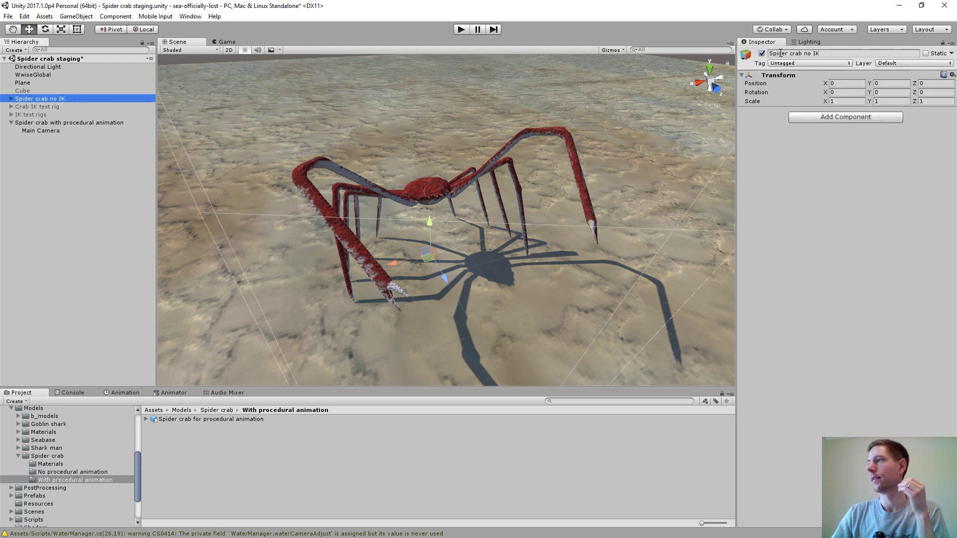
pyautogui.click(761, 53)
pyautogui.click(76, 122)
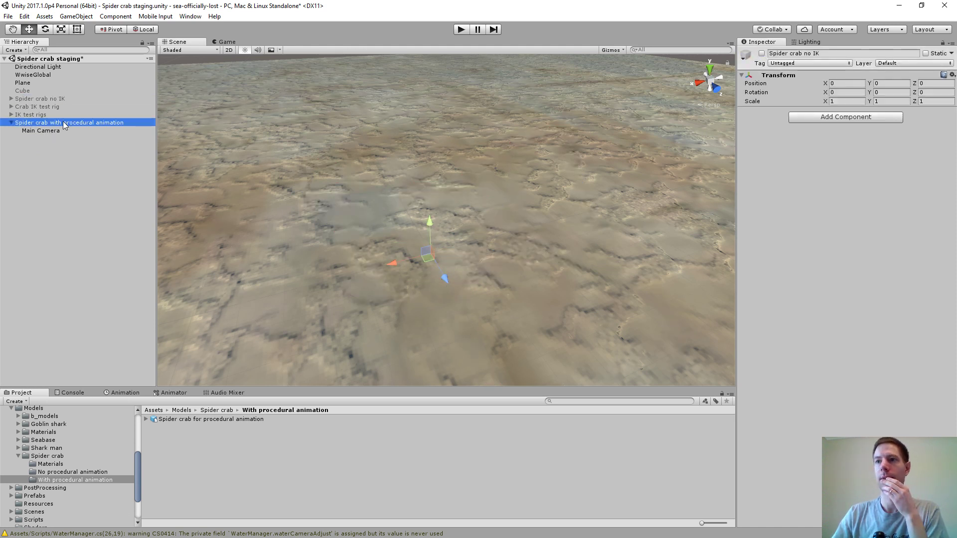
pyautogui.click(77, 123)
pyautogui.moveTo(128, 124); pyautogui.dragTo(68, 121)
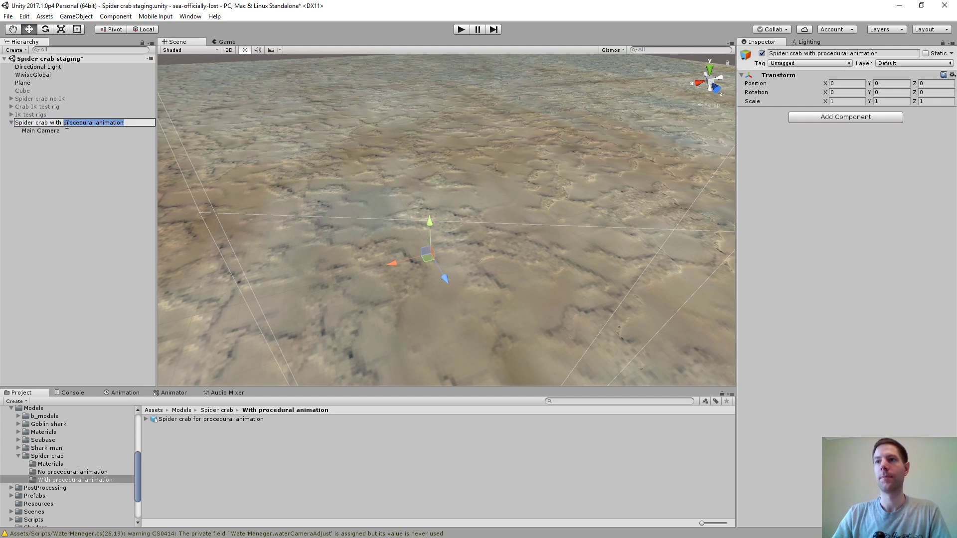
pyautogui.write('IK')
pyautogui.press('Return')
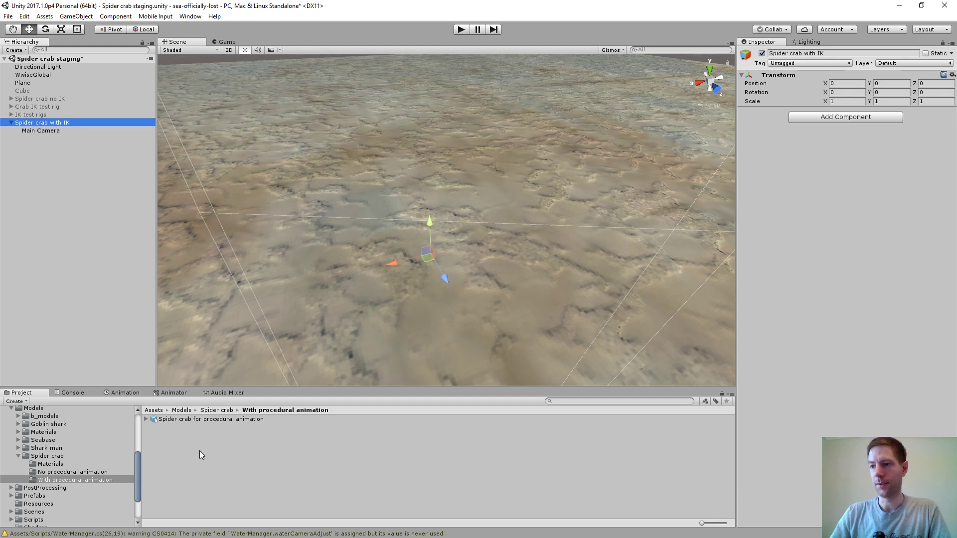
# Check the Spider crab model's import scale, then set the Spider crab for procedural animation model's Scale Factor to 0.5 and apply it
pyautogui.click(53, 473)
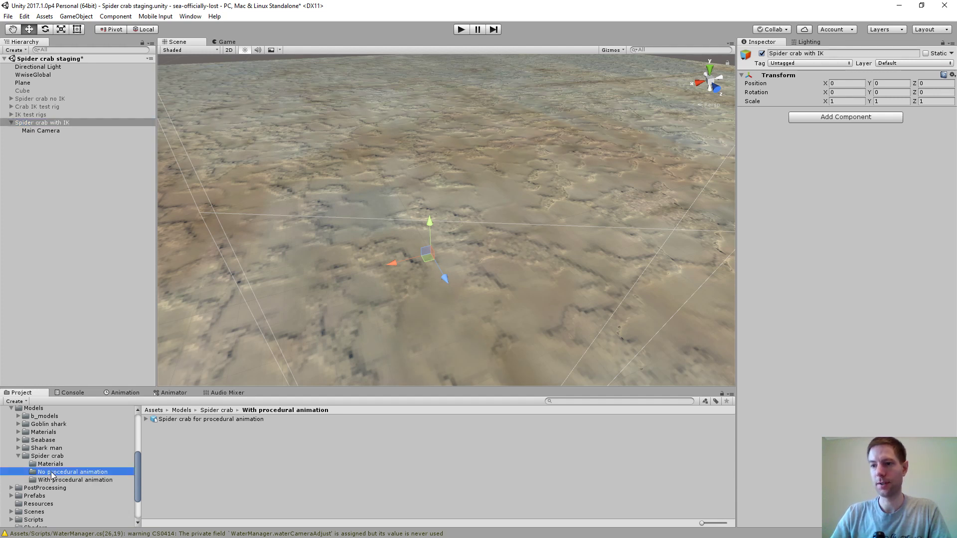
pyautogui.click(174, 419)
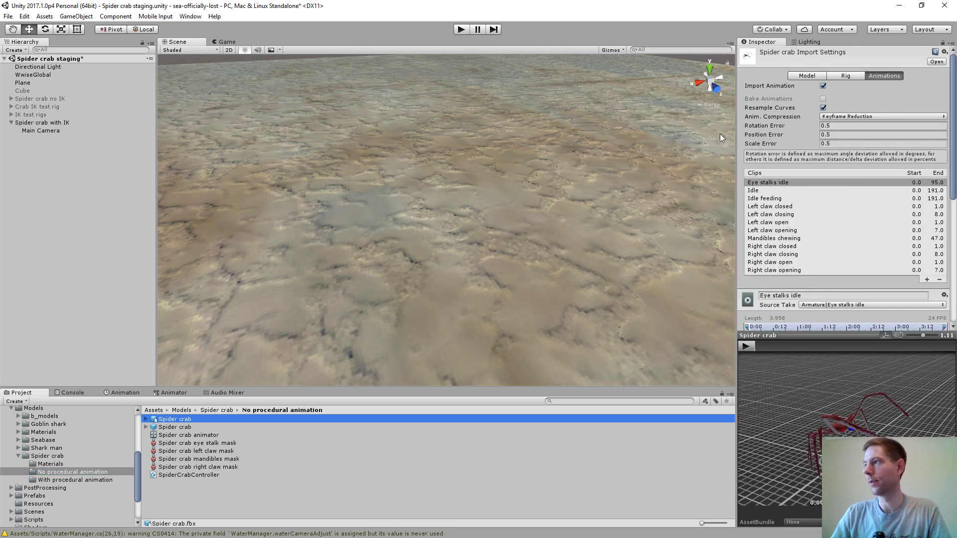
pyautogui.click(817, 77)
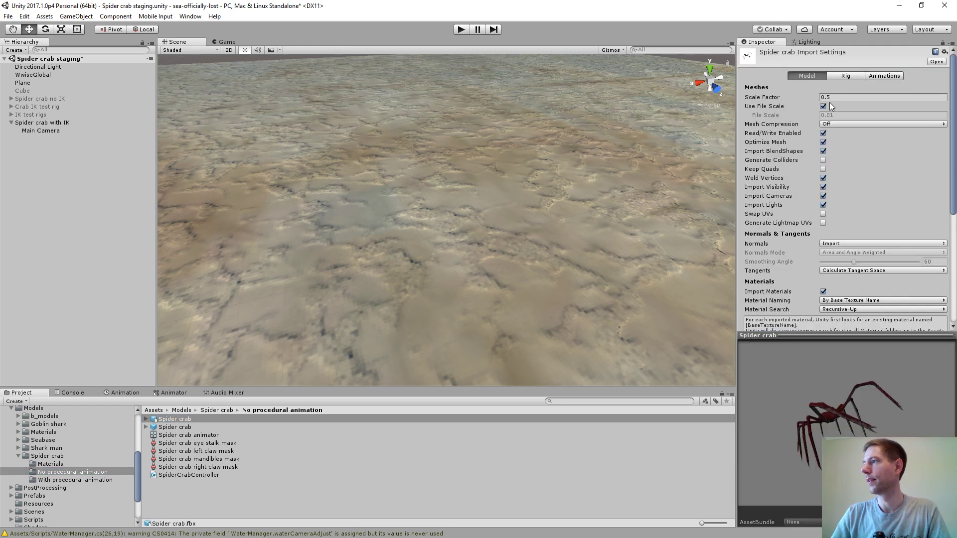
pyautogui.click(40, 478)
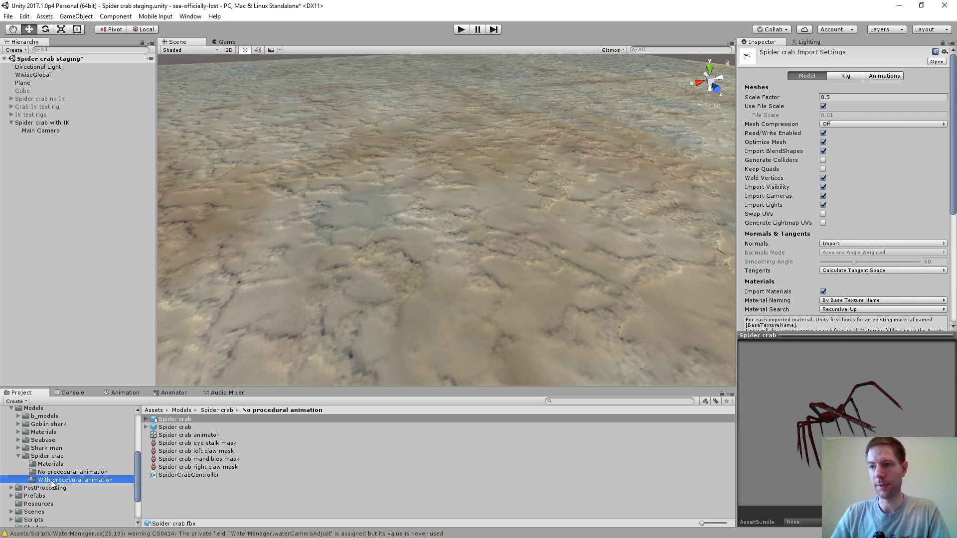
pyautogui.click(174, 420)
pyautogui.click(836, 98)
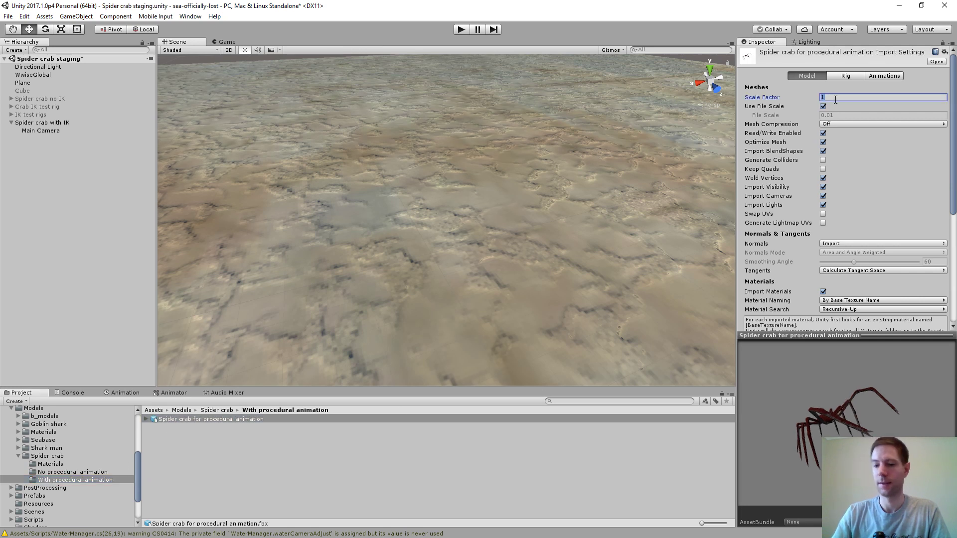
pyautogui.write('.5')
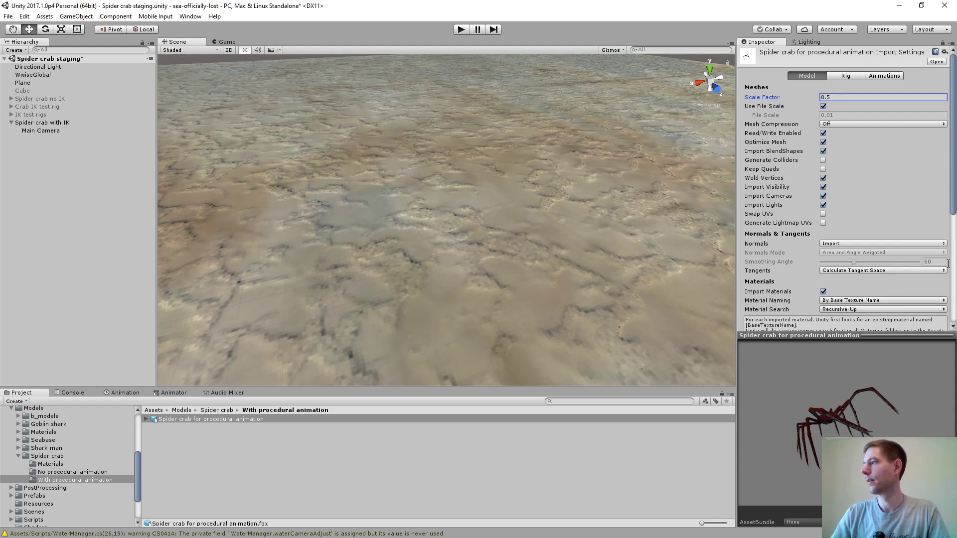
pyautogui.scroll(-5, 911, 280)
pyautogui.click(936, 207)
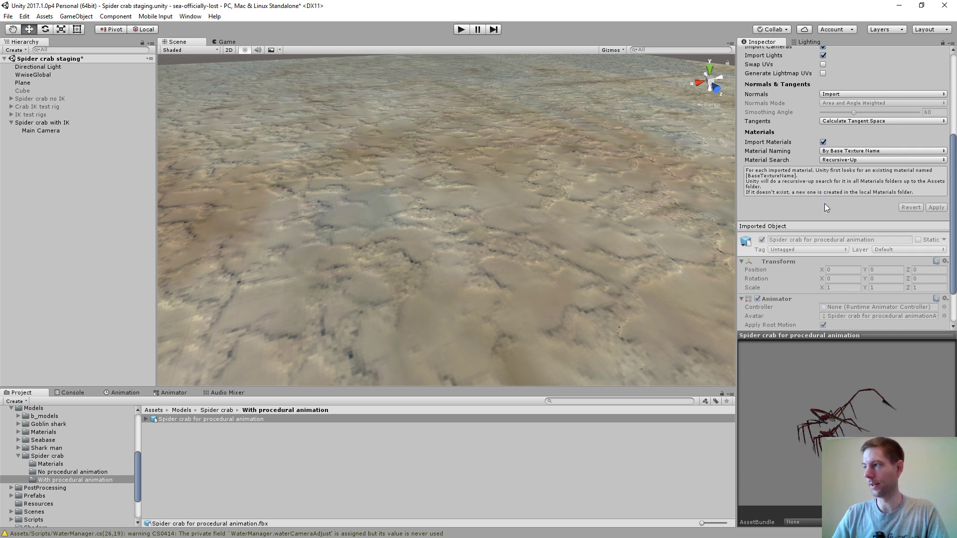
pyautogui.scroll(1, 317, 188)
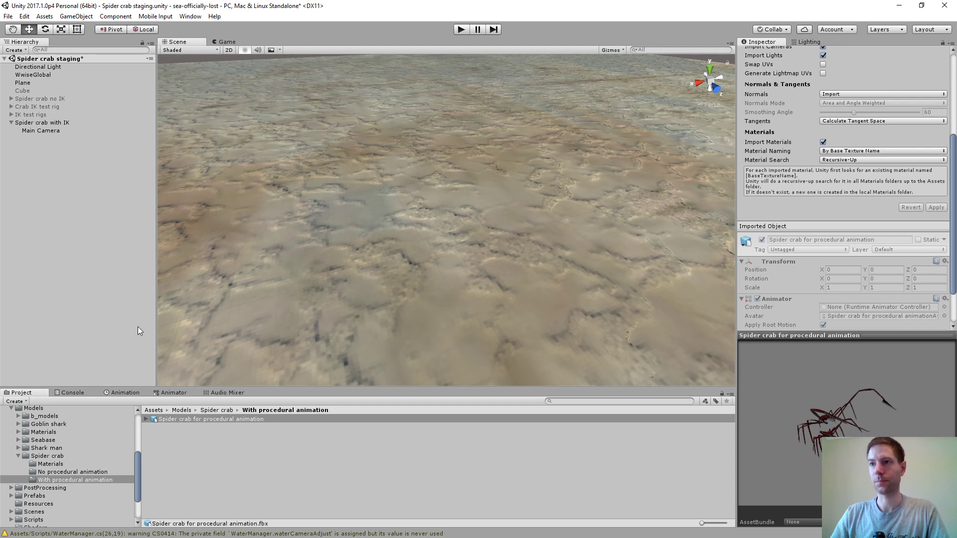
# Add the Spider crab for procedural animation model as a child of Spider crab with IK and test the scene in play mode
pyautogui.moveTo(175, 419); pyautogui.dragTo(58, 123)
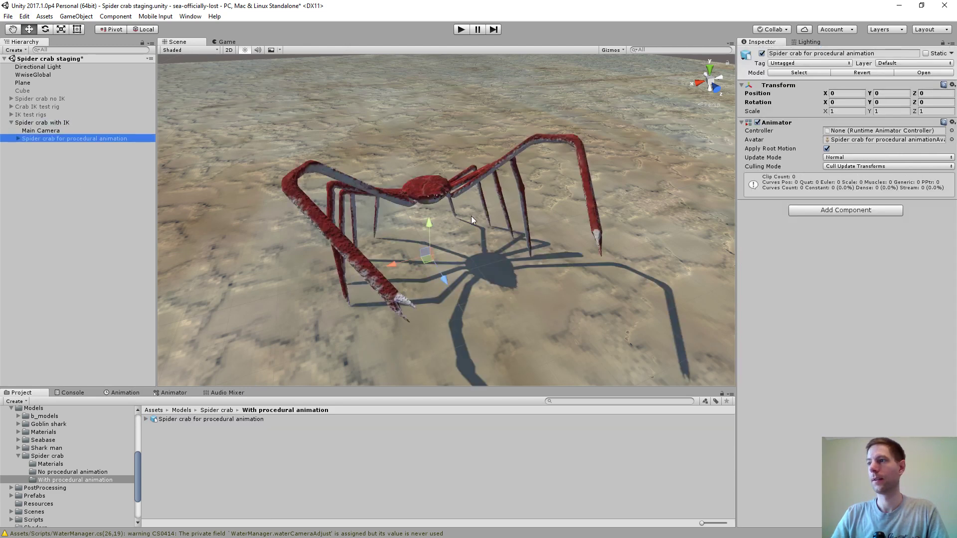
pyautogui.click(460, 30)
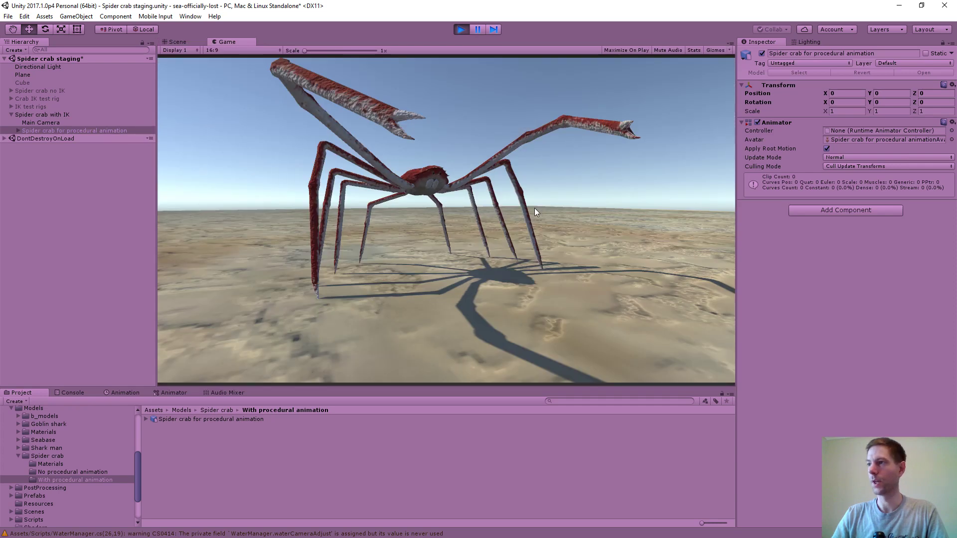
pyautogui.click(461, 30)
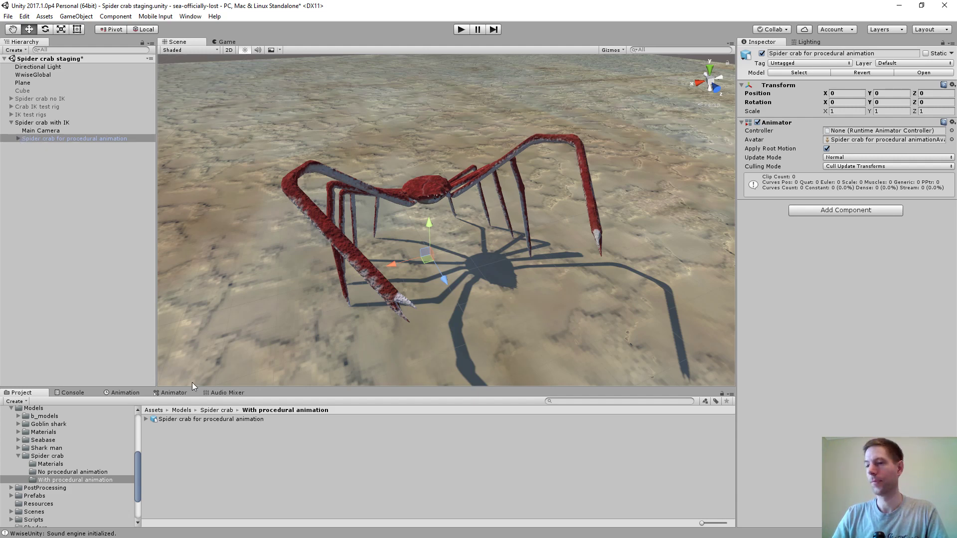
# Examine the existing Spider crab animator's layers and compare the contents of the No procedural animation and With procedural animation folders
pyautogui.rightClick(181, 456)
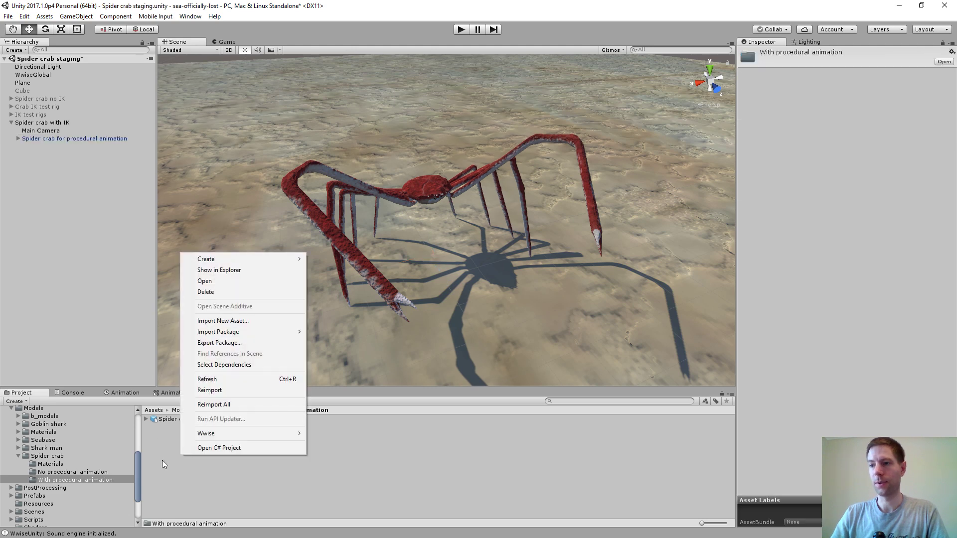
pyautogui.click(162, 459)
pyautogui.click(171, 393)
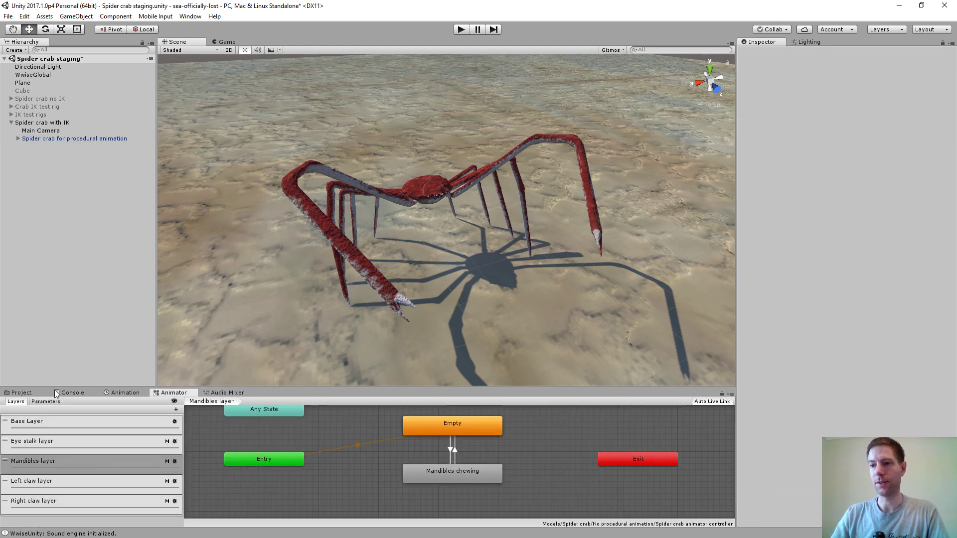
pyautogui.click(22, 394)
pyautogui.click(50, 473)
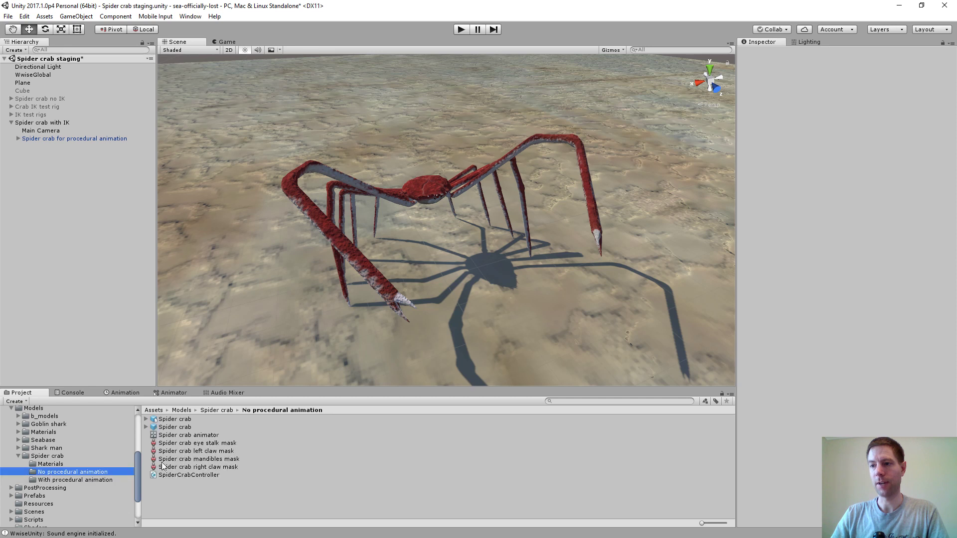
pyautogui.click(186, 436)
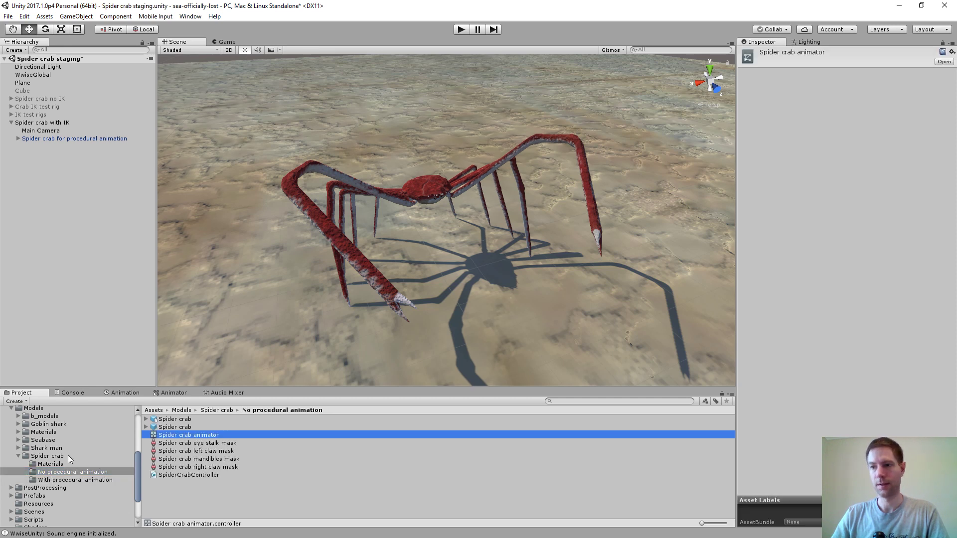
pyautogui.click(69, 480)
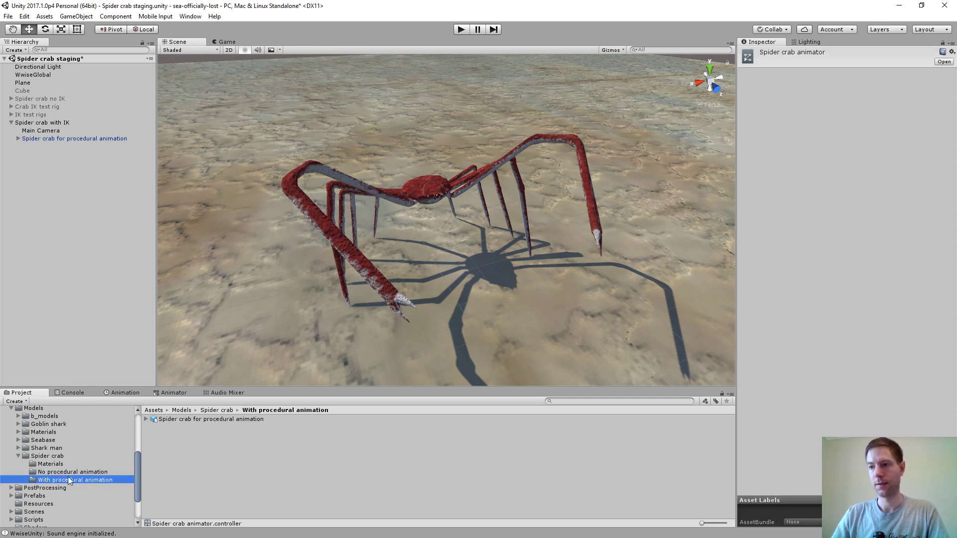
pyautogui.click(210, 457)
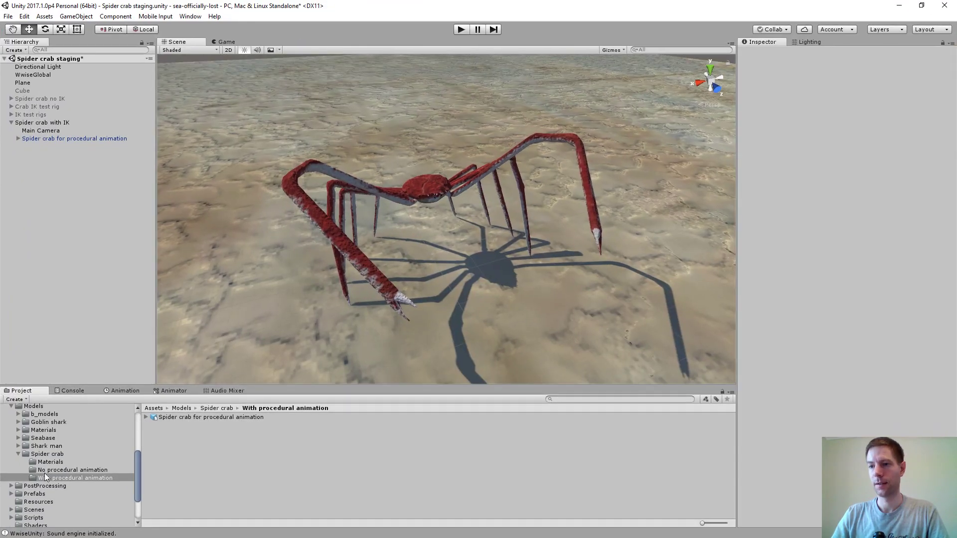
# Duplicate the Spider crab animator controller and move the copy into the With procedural animation folder
pyautogui.click(48, 471)
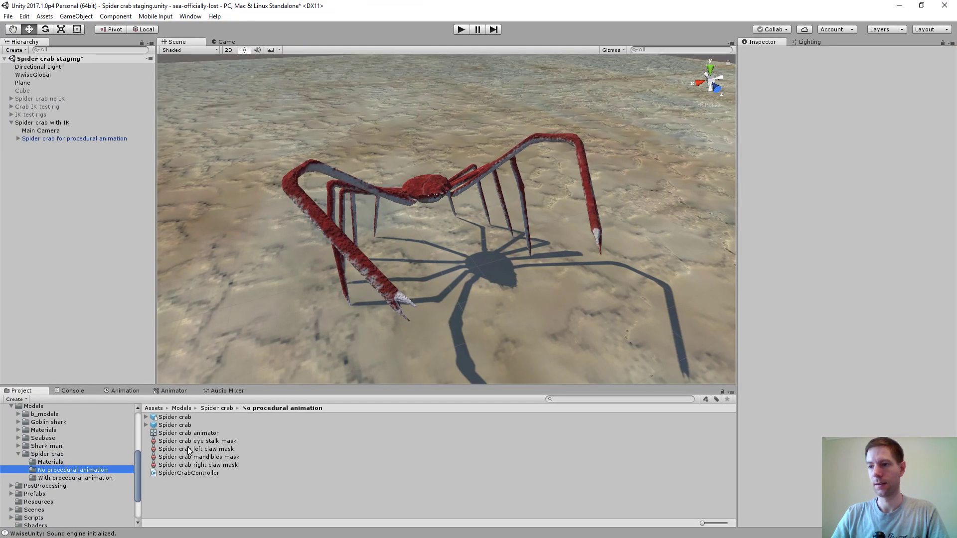
pyautogui.click(184, 433)
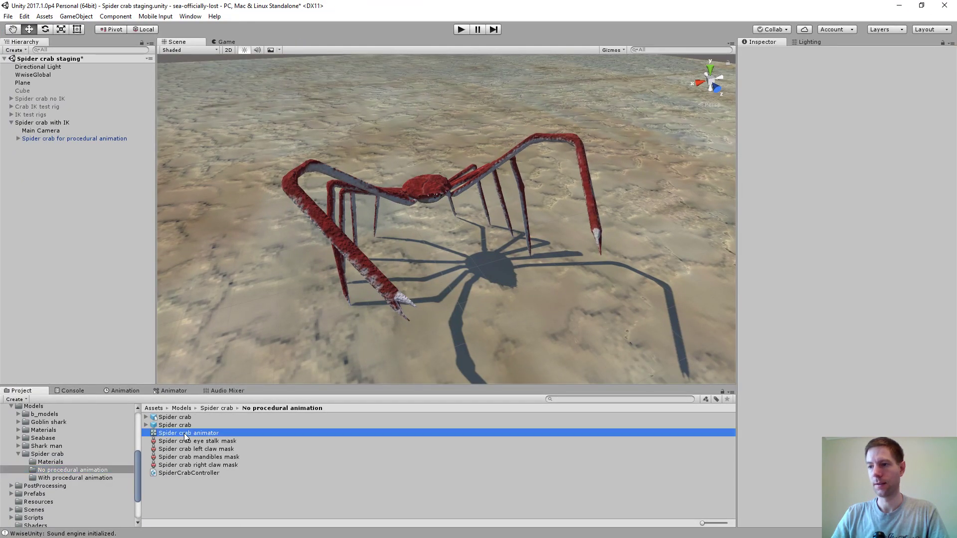
pyautogui.click(188, 465)
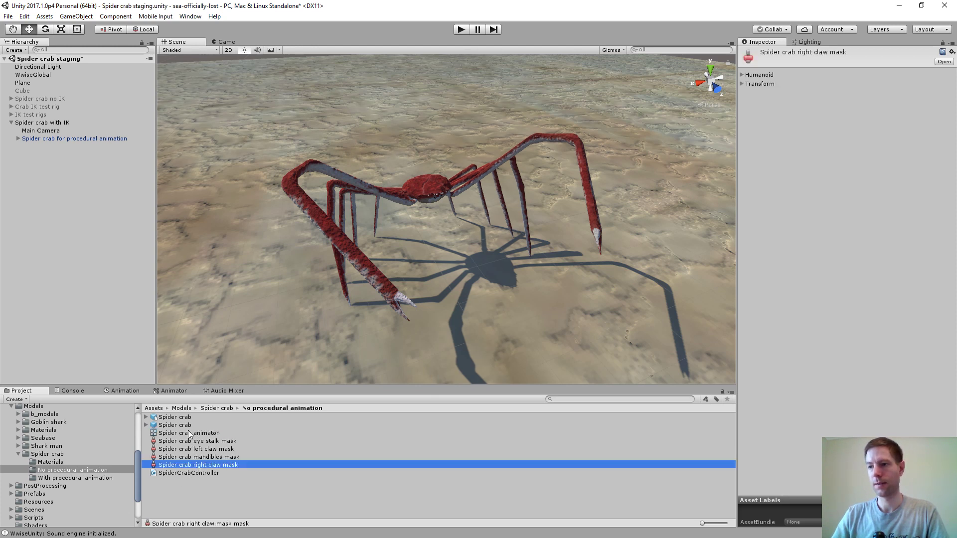
pyautogui.click(187, 431)
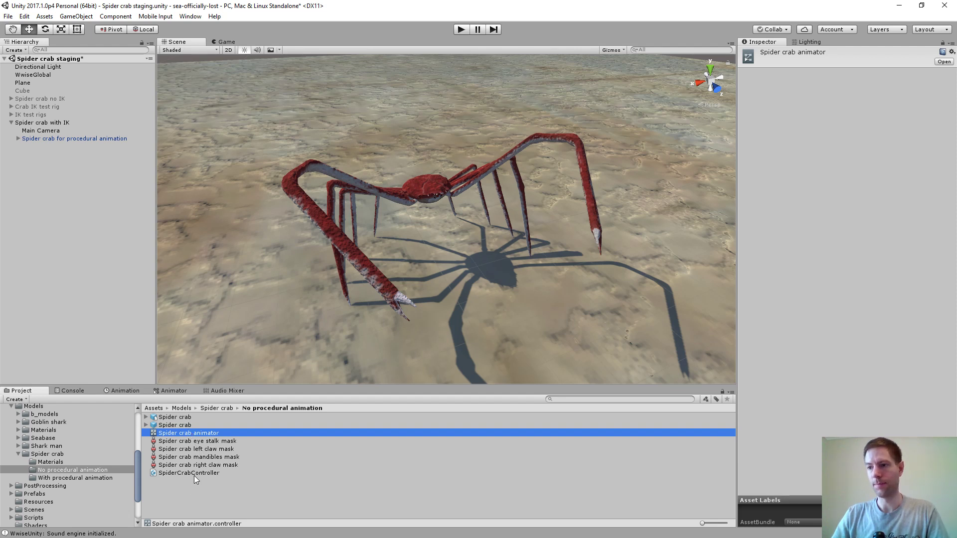
pyautogui.hotkey('ctrl', 'd')
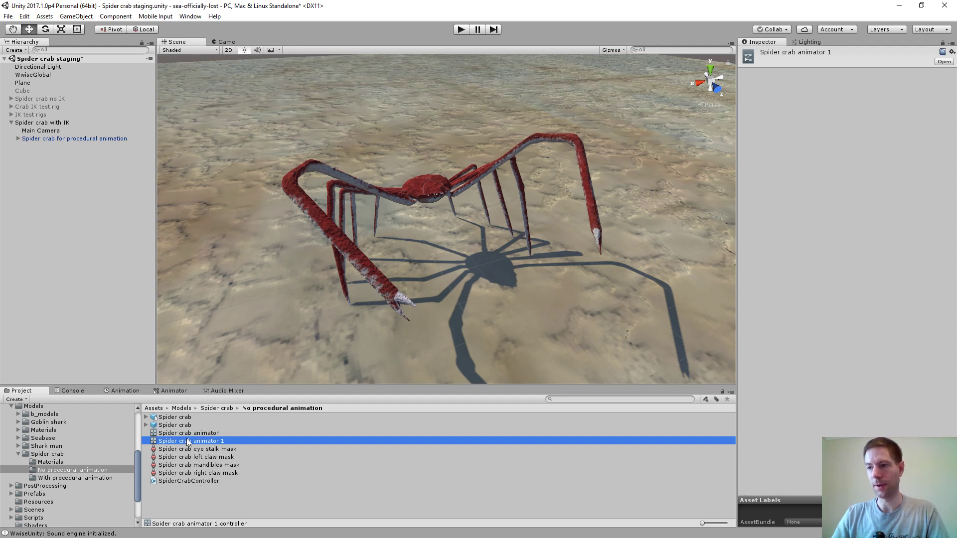
pyautogui.moveTo(187, 442)
pyautogui.mouseDown()
pyautogui.moveTo(55, 465)
pyautogui.moveTo(79, 482)
pyautogui.moveTo(72, 479)
pyautogui.mouseUp()
pyautogui.click(72, 478)
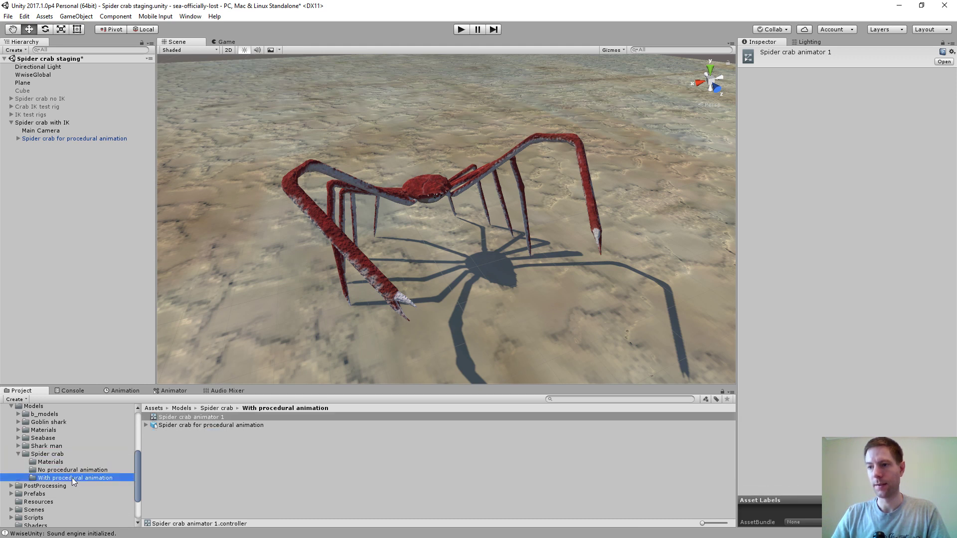
# Rename the copied animator controller to Spider crab for procedural animation animator
pyautogui.click(211, 417)
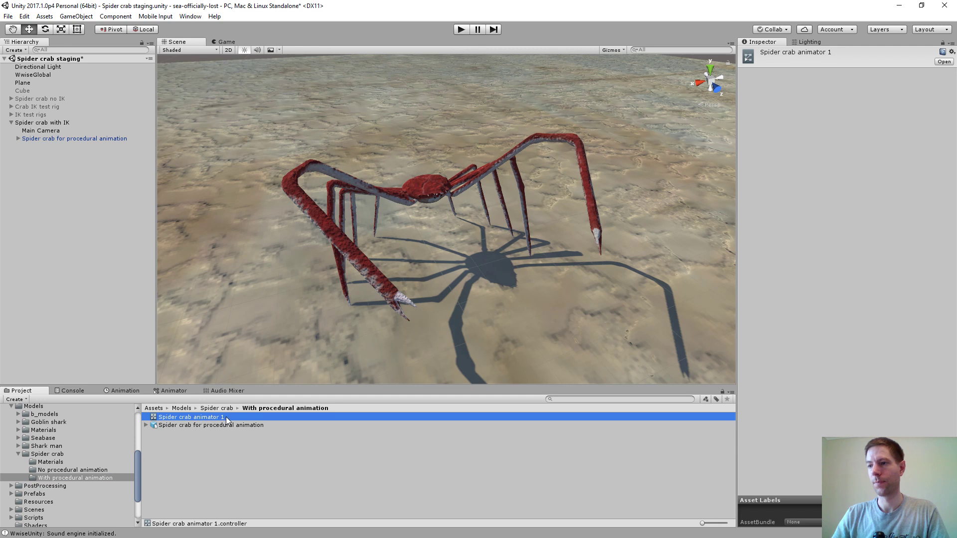
pyautogui.click(226, 417)
pyautogui.click(227, 417)
pyautogui.press('BackSpace')
pyautogui.press('BackSpace')
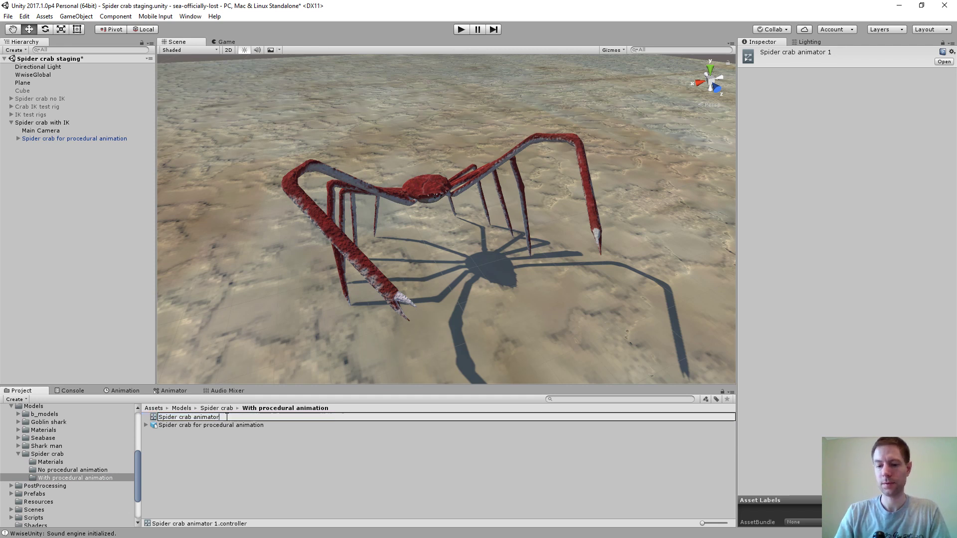
pyautogui.press('Left')
pyautogui.press('Left')
pyautogui.press('Left')
pyautogui.press('Left')
pyautogui.write('for ')
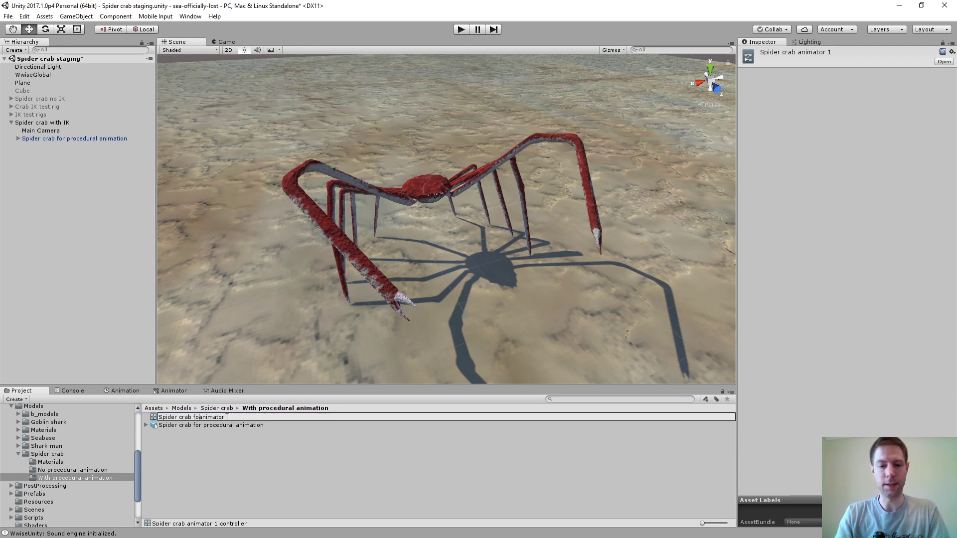
pyautogui.write('procedural')
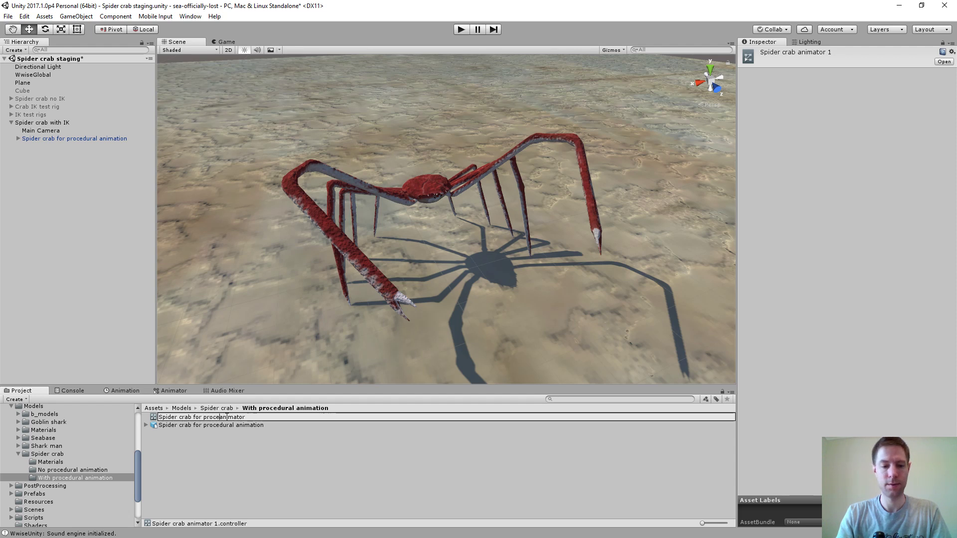
pyautogui.write(' animation')
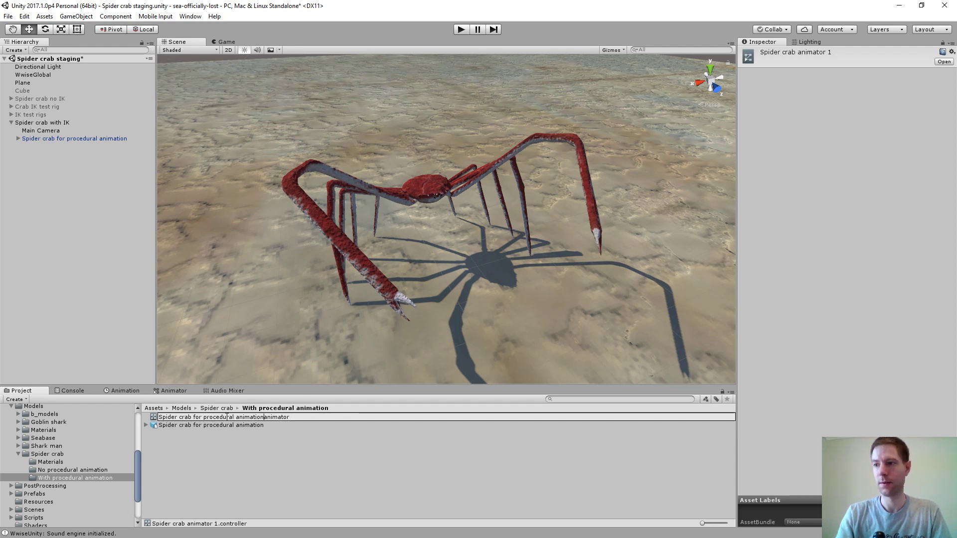
pyautogui.press('Return')
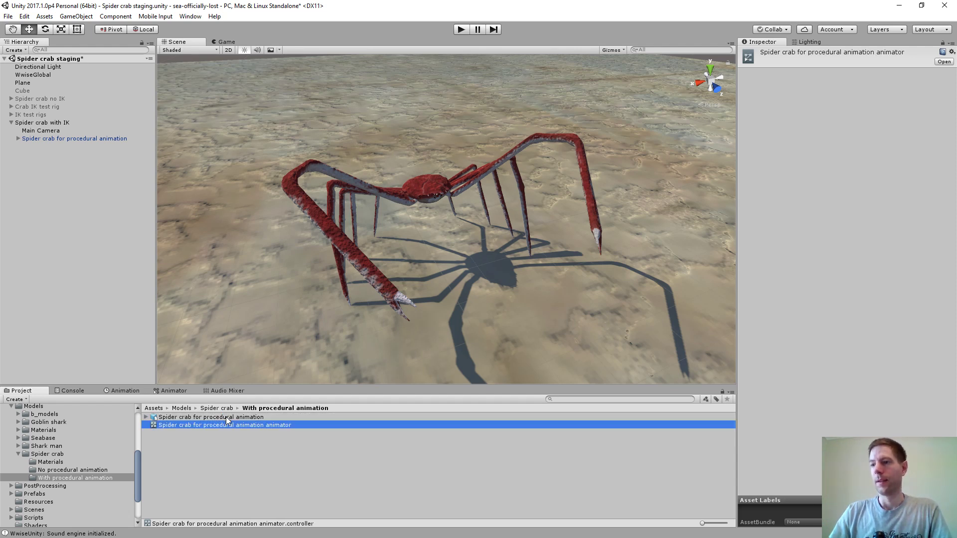
pyautogui.click(217, 424)
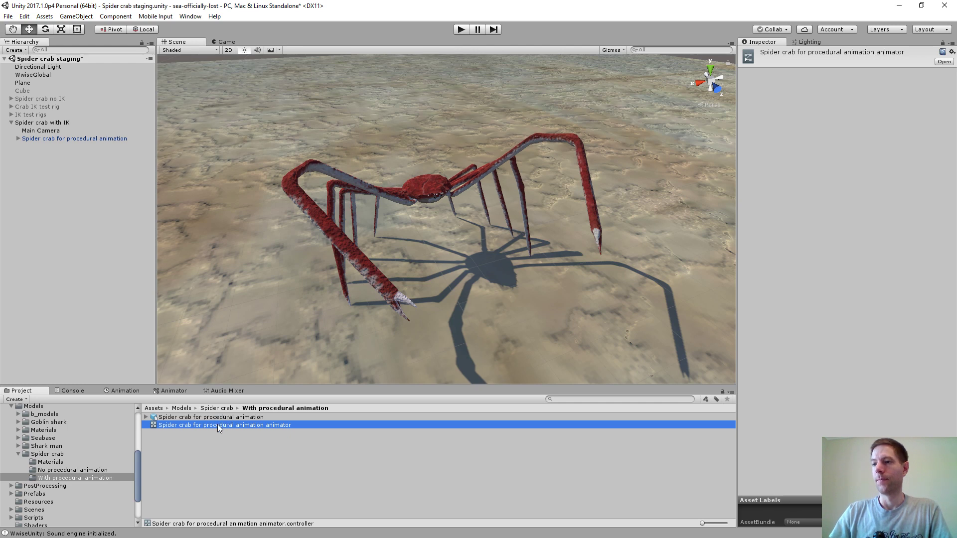
pyautogui.click(190, 437)
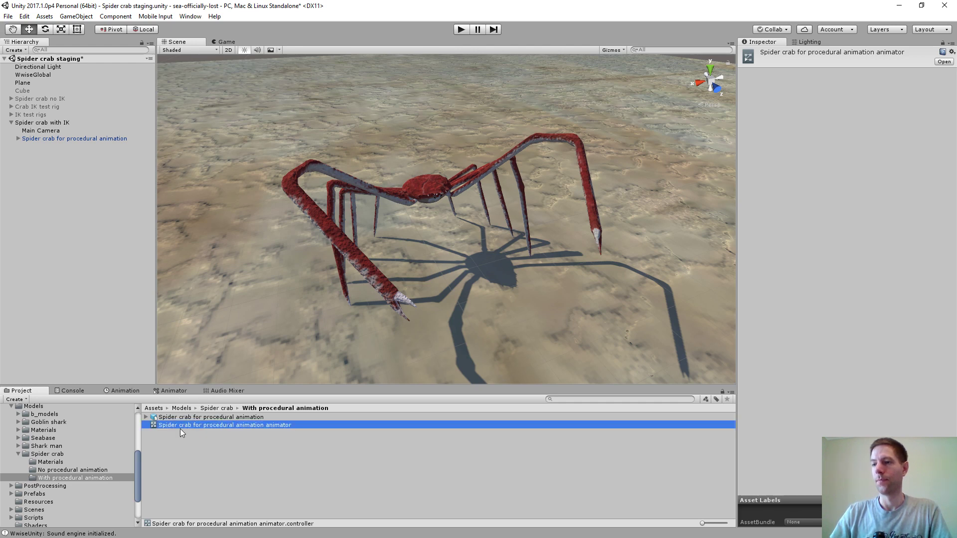
# Dock the Animator window beside the Scene and Game views
pyautogui.click(172, 393)
pyautogui.moveTo(173, 397); pyautogui.dragTo(278, 46)
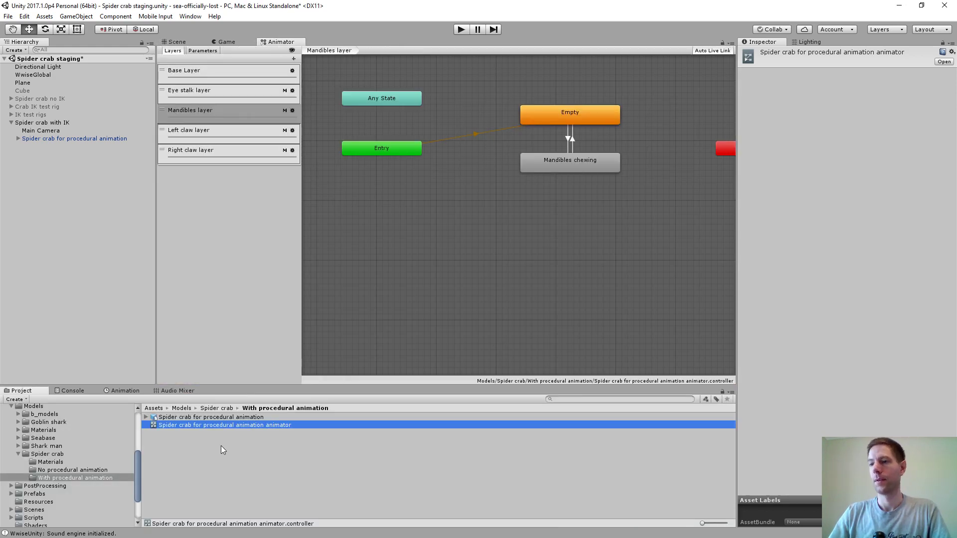
pyautogui.click(248, 289)
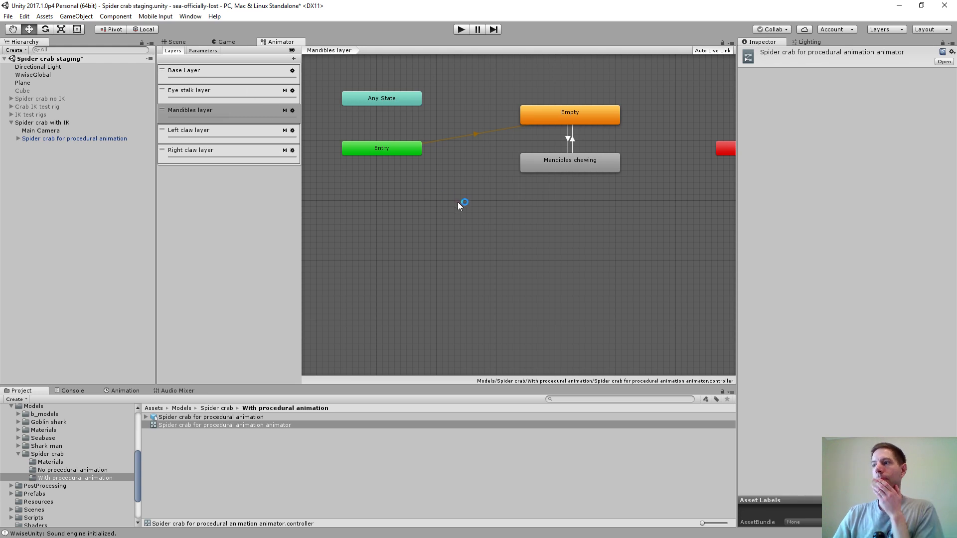
# Delete the Right claw layer and Left claw layer from the Spider crab for procedural animation animator
pyautogui.click(239, 153)
pyautogui.press('Delete')
pyautogui.press('Delete')
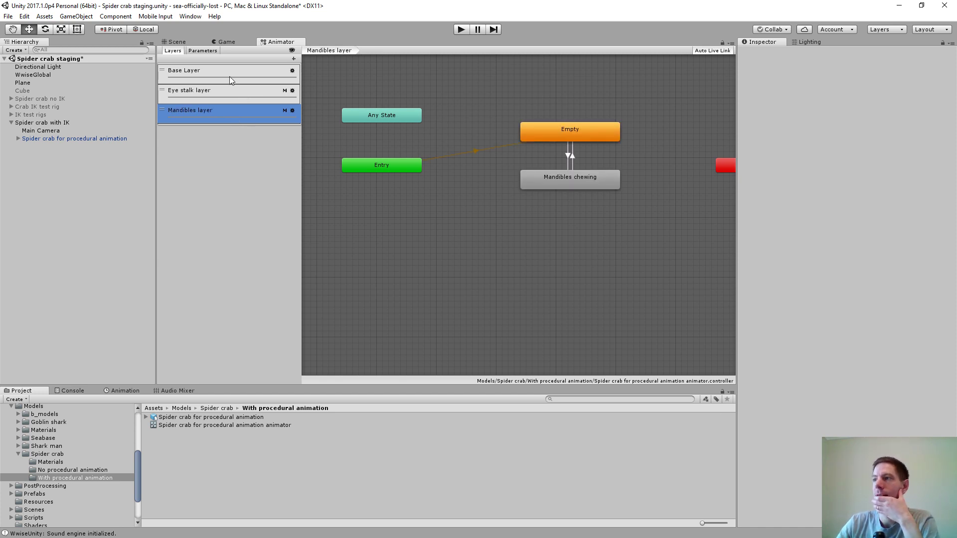
# Create an avatar mask named Spider crab eye stalks mask in the With procedural animation folder
pyautogui.rightClick(191, 456)
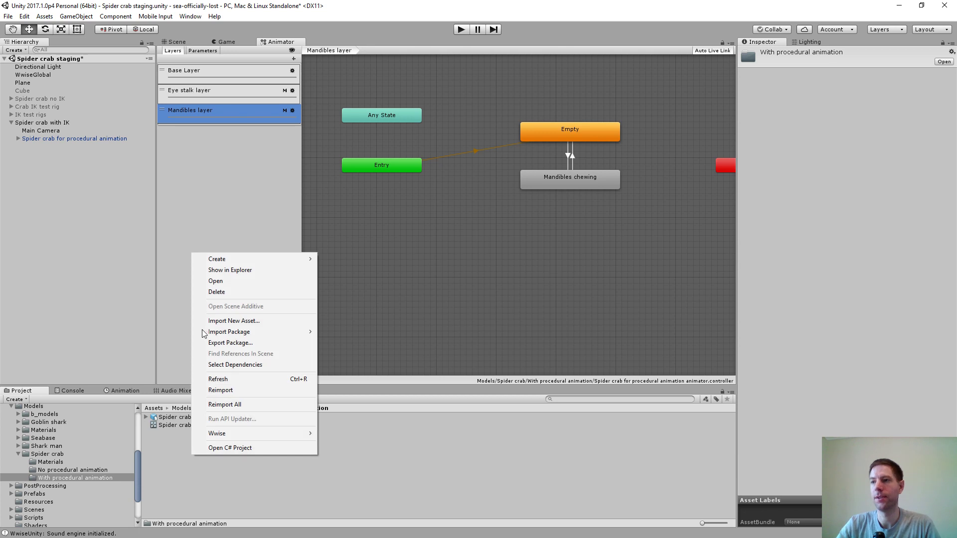
pyautogui.moveTo(231, 263)
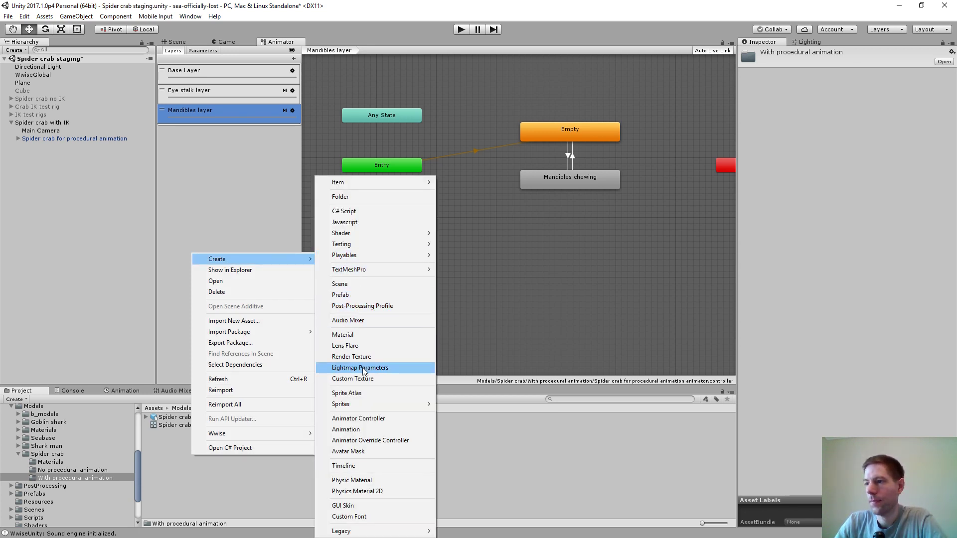
pyautogui.click(356, 451)
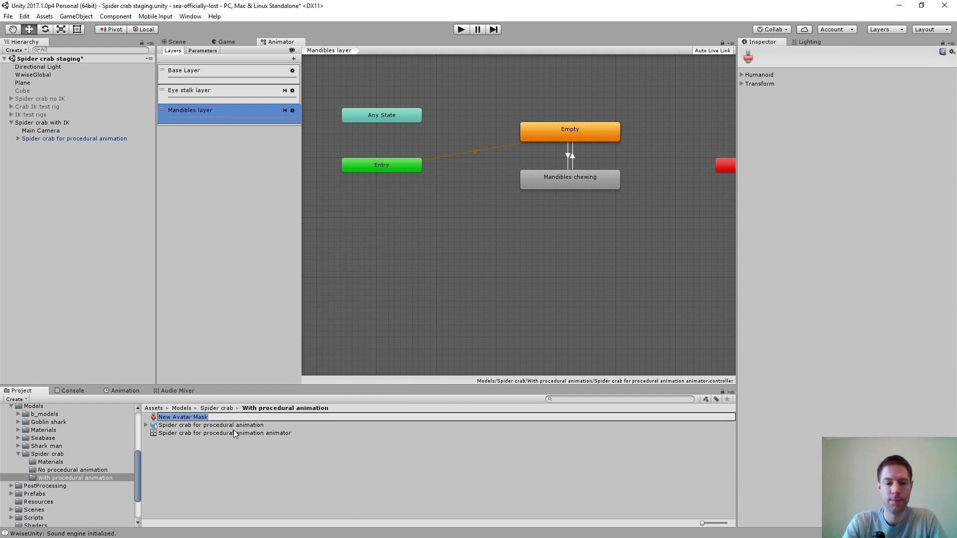
pyautogui.write('Spider cra')
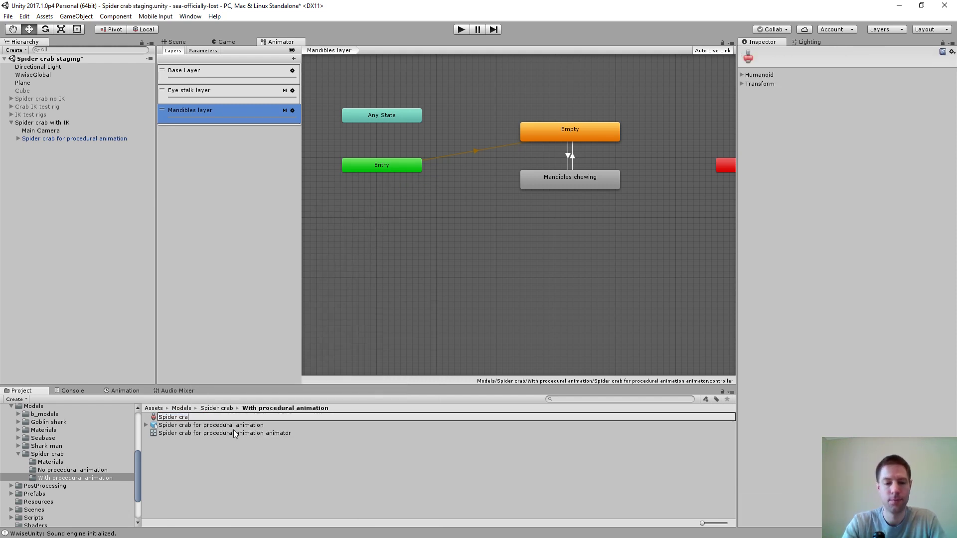
pyautogui.write('b ey')
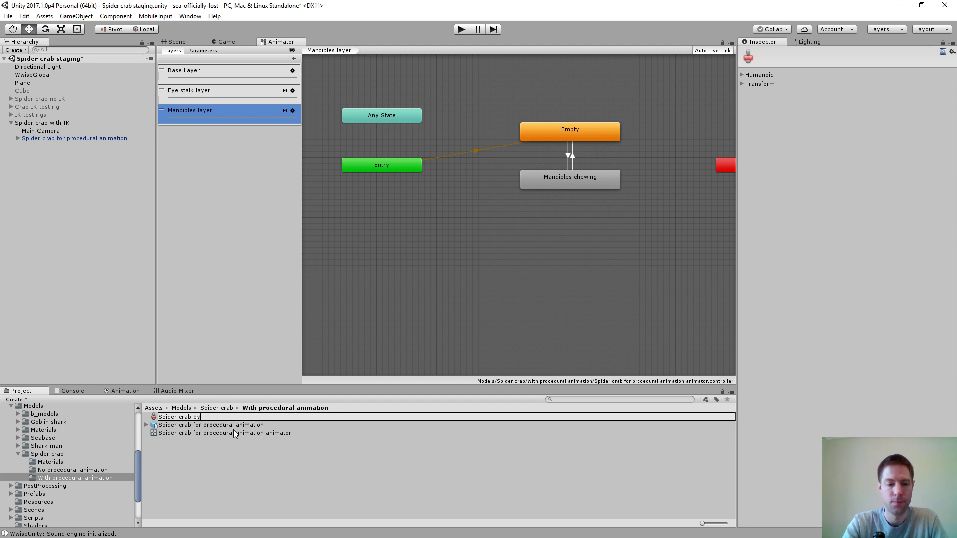
pyautogui.write('e stalk')
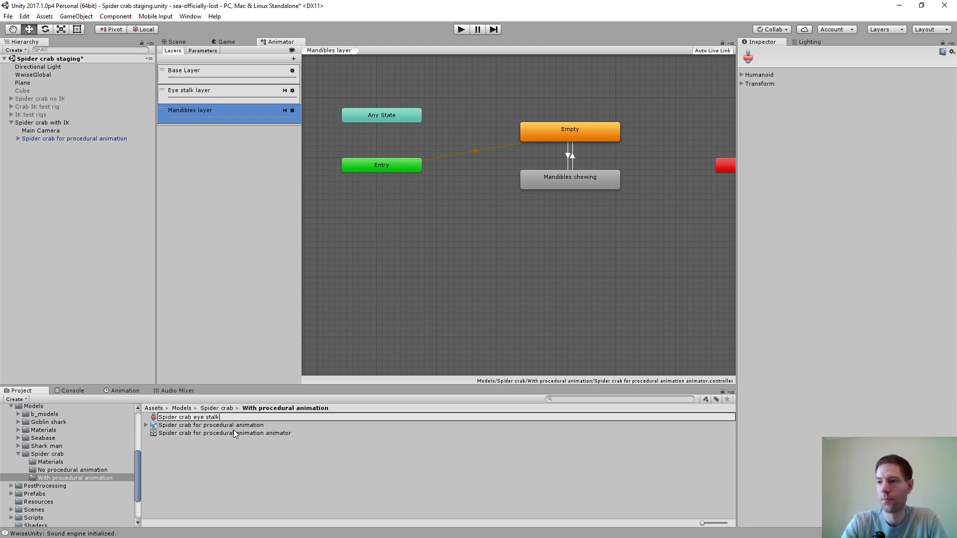
pyautogui.write('s mask')
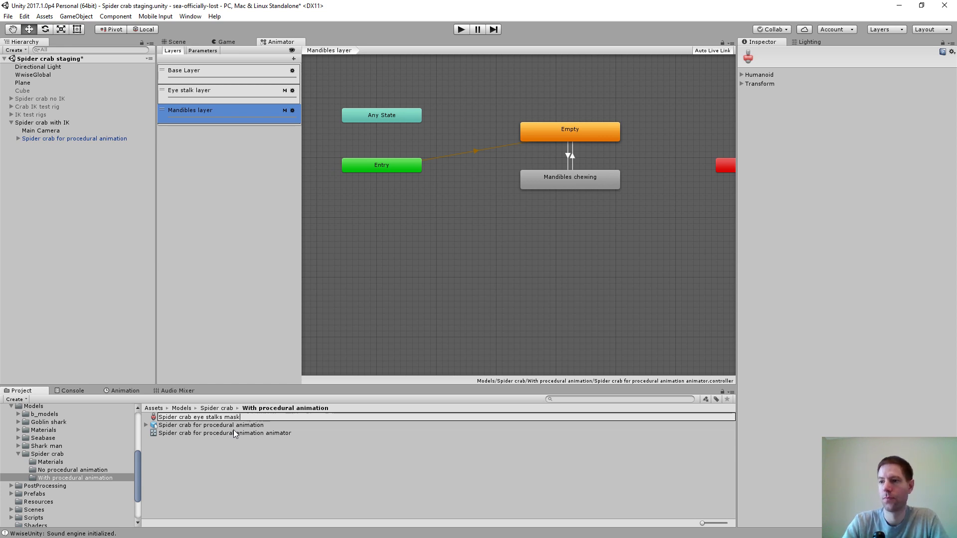
pyautogui.press('Return')
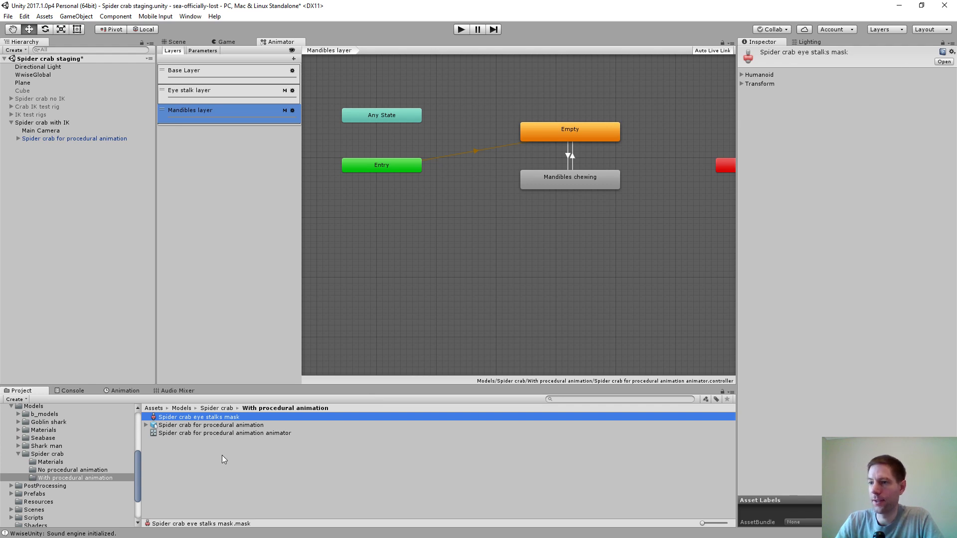
# Import the skeleton from the Spider crab for procedural animation model's avatar into the new mask's transform section
pyautogui.click(741, 83)
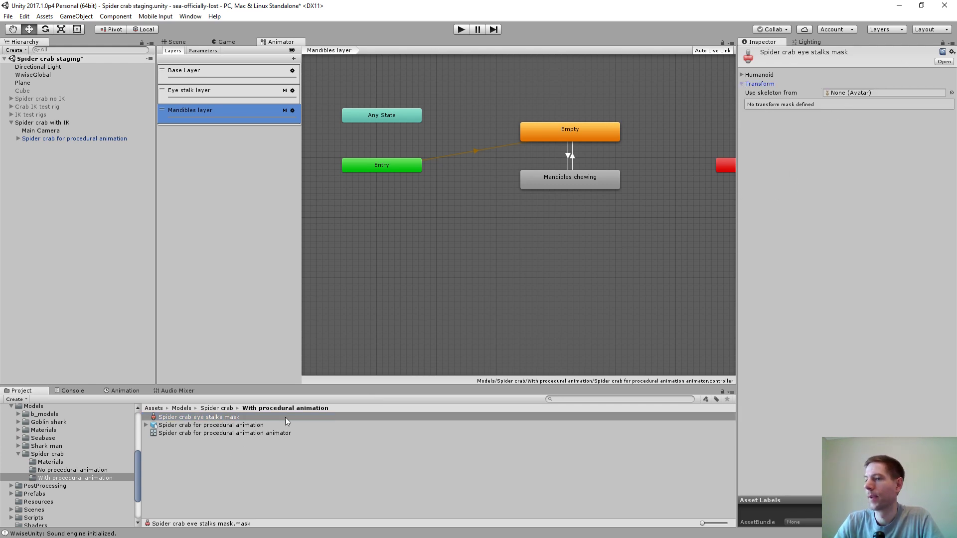
pyautogui.click(147, 425)
pyautogui.scroll(-3, 202, 464)
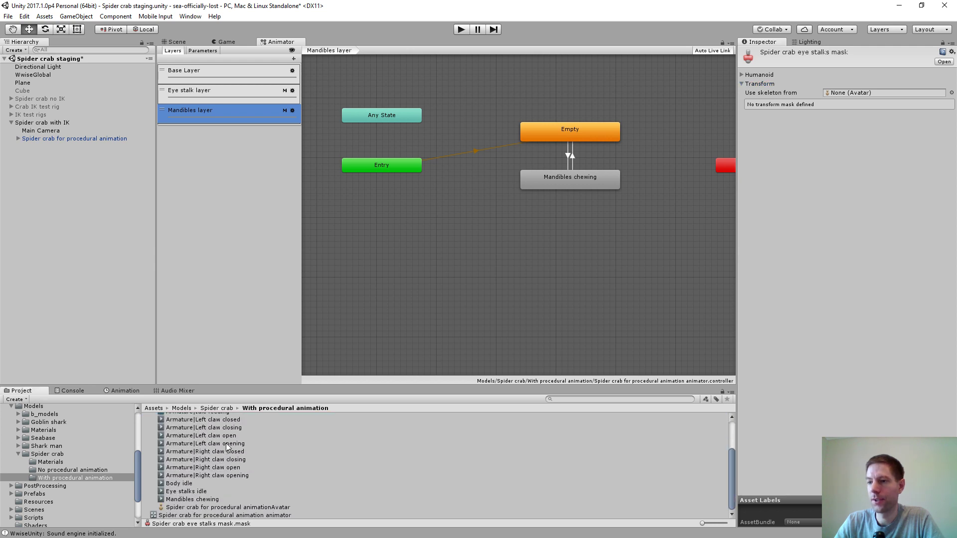
pyautogui.moveTo(184, 507); pyautogui.dragTo(839, 95)
pyautogui.click(779, 102)
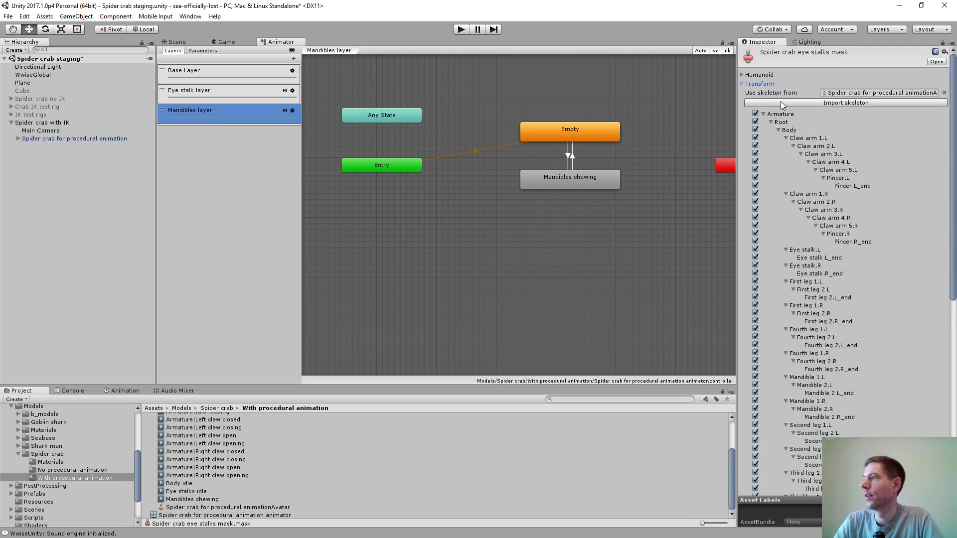
# Exclude the whole Armature from the mask, re-enable only the Eye stalk.L and Eye stalk.R bones, and review the remaining transforms
pyautogui.click(756, 114)
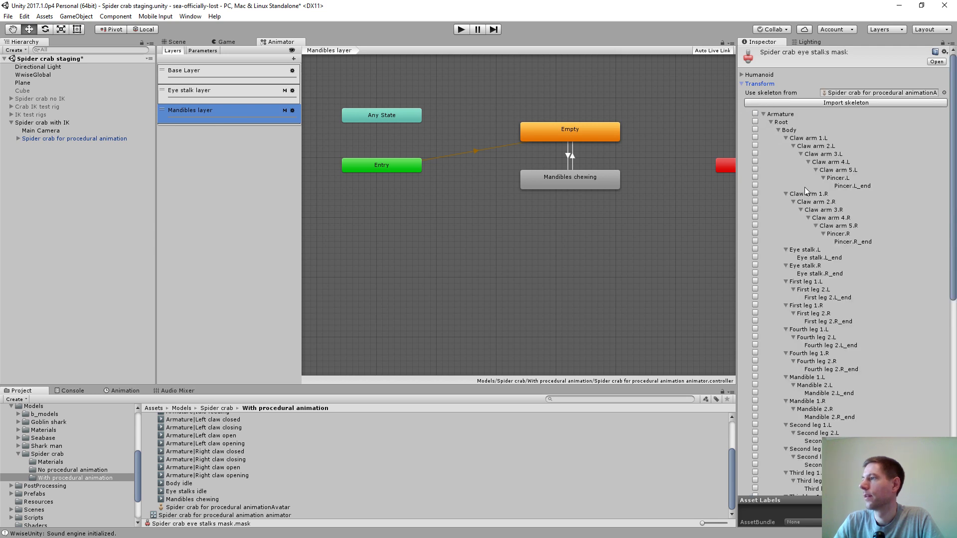
pyautogui.click(786, 138)
pyautogui.click(786, 146)
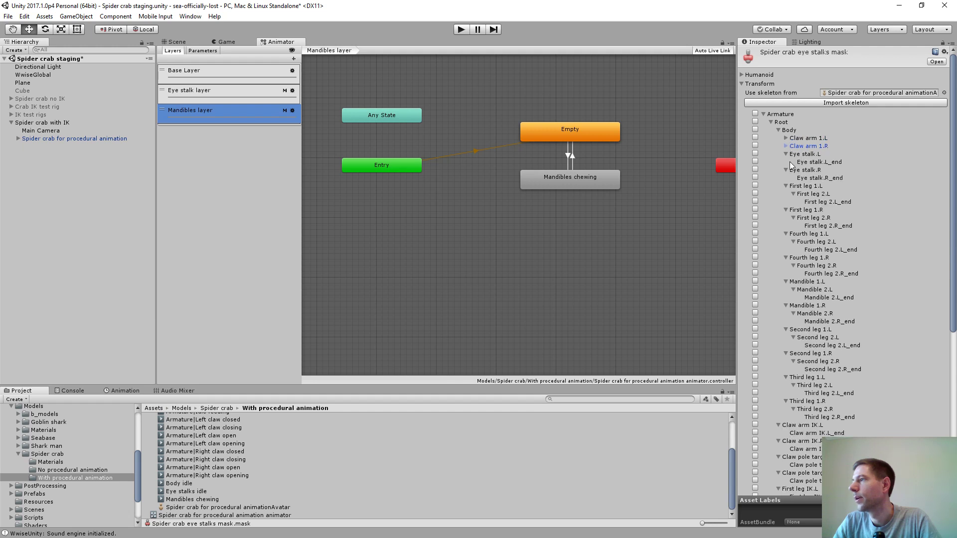
pyautogui.click(756, 154)
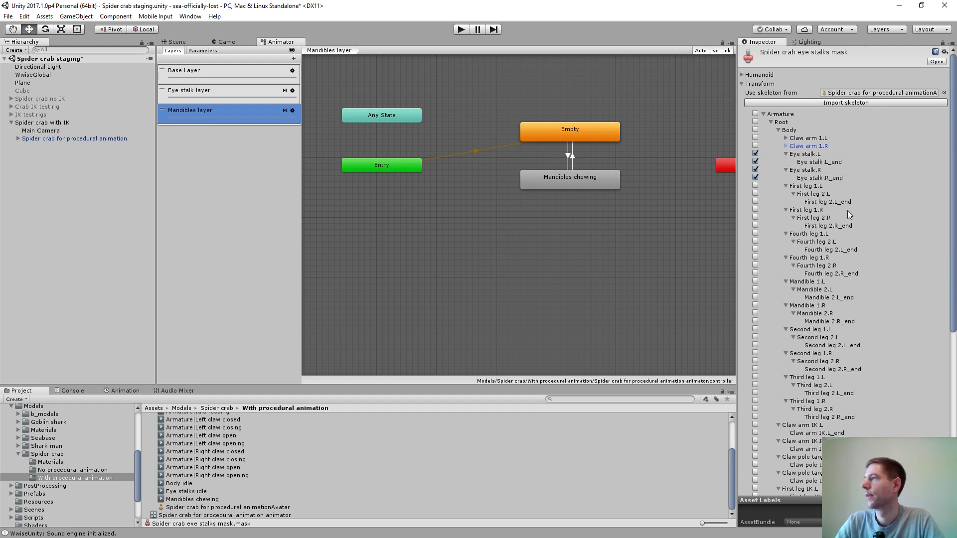
pyautogui.scroll(-5, 847, 210)
pyautogui.scroll(-4, 889, 358)
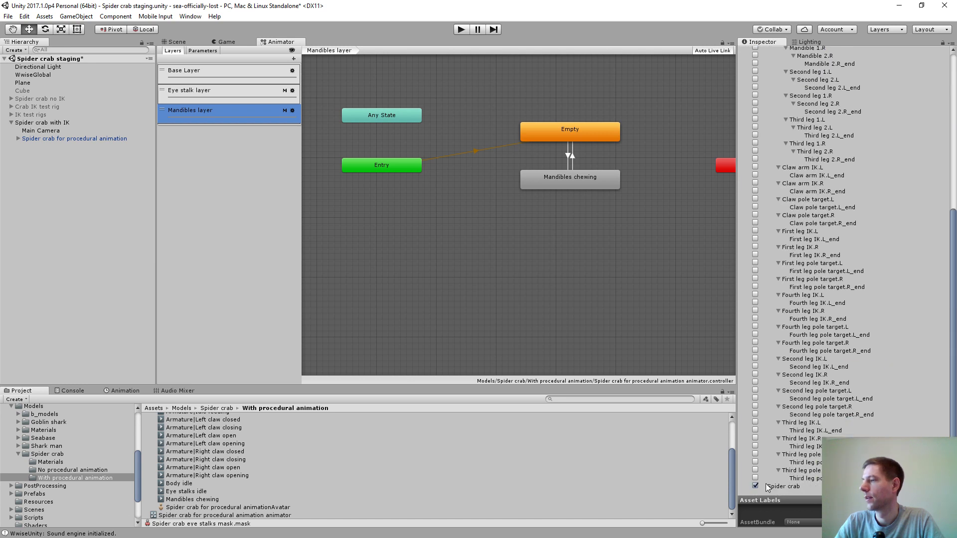
pyautogui.scroll(9, 852, 180)
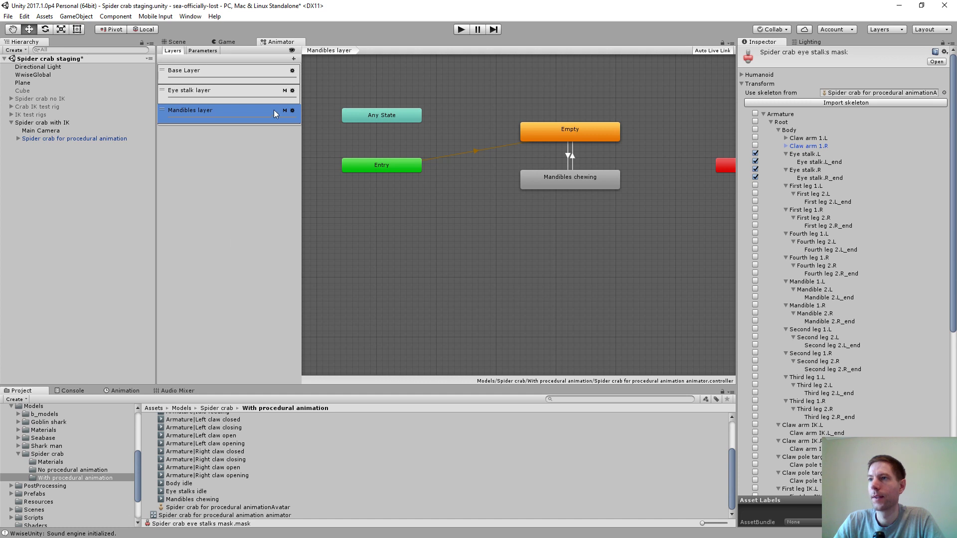
# Check which mask the Eye stalk layer uses and locate its asset among the project folders
pyautogui.click(293, 91)
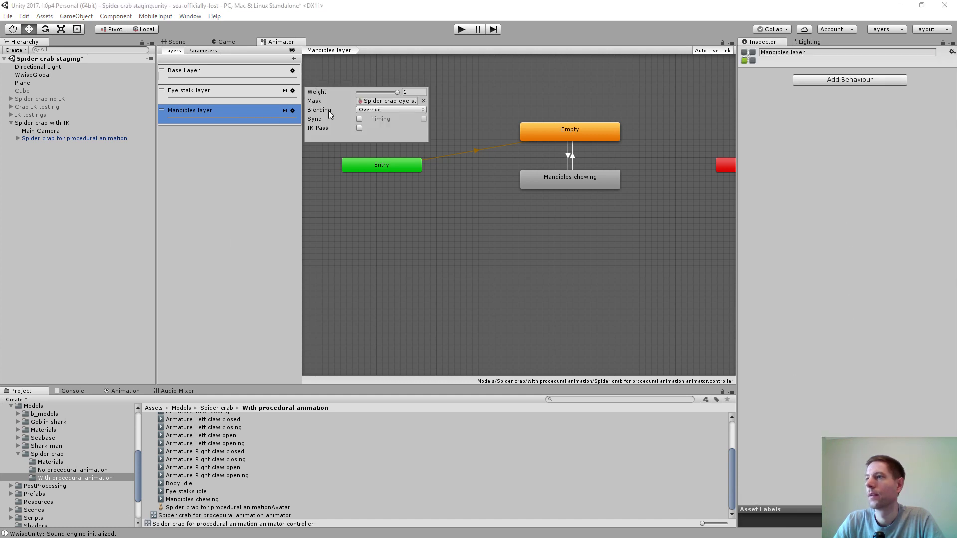
pyautogui.click(382, 102)
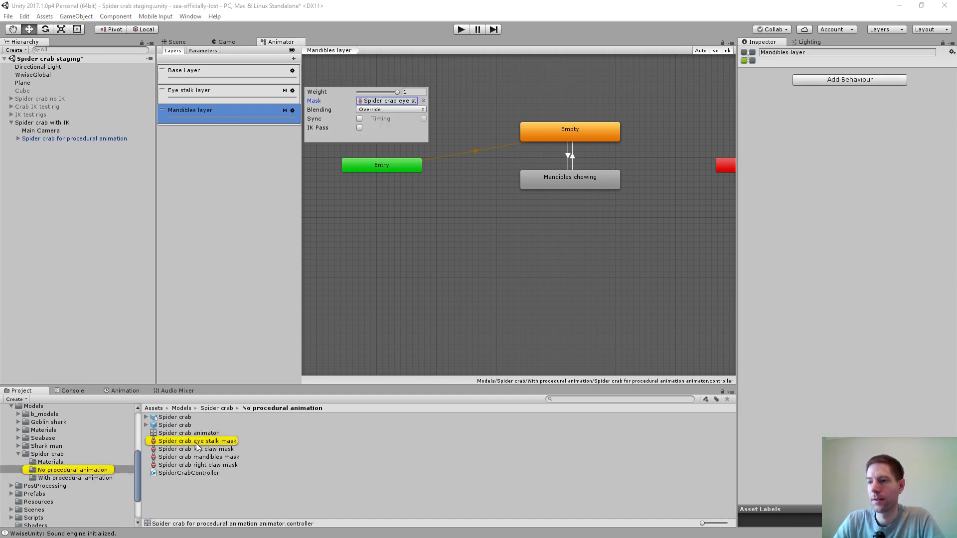
pyautogui.click(46, 479)
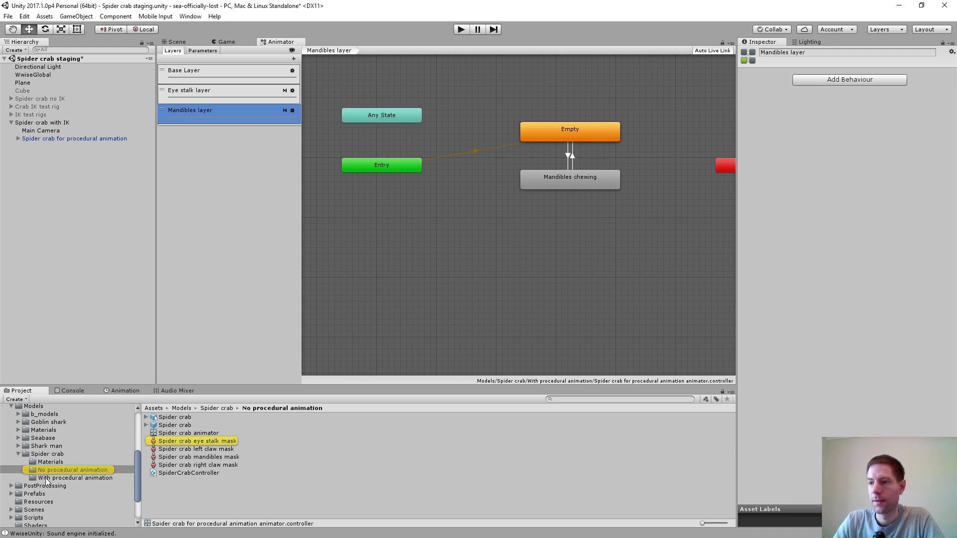
pyautogui.click(48, 478)
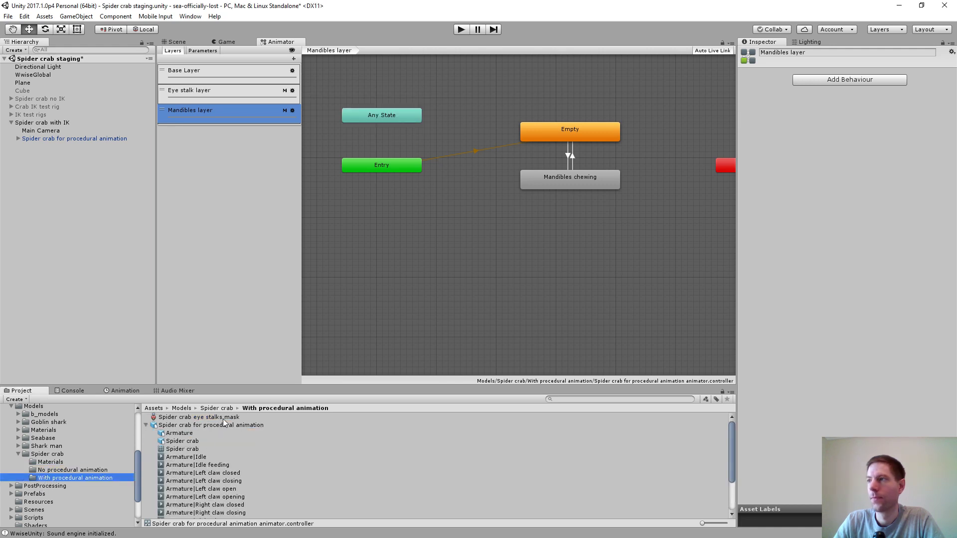
pyautogui.click(292, 90)
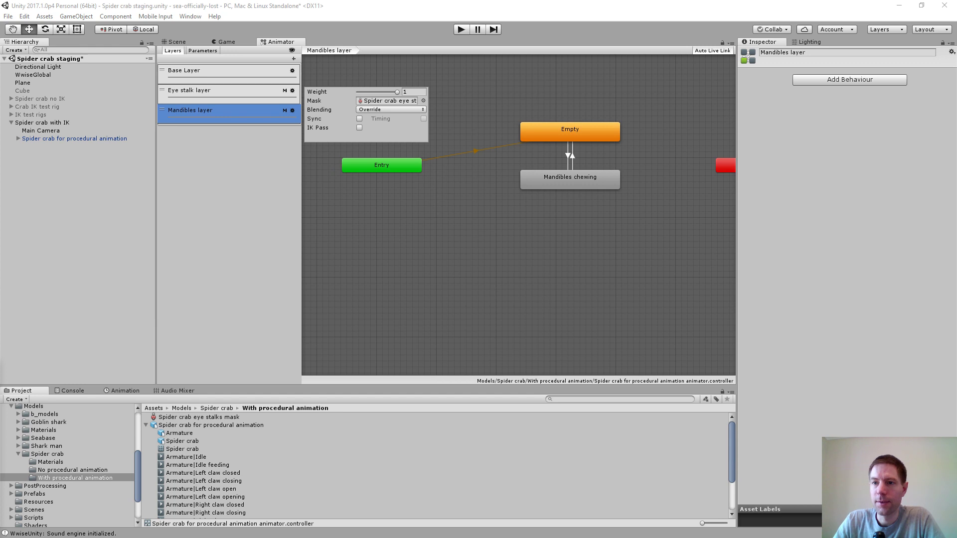
pyautogui.click(75, 478)
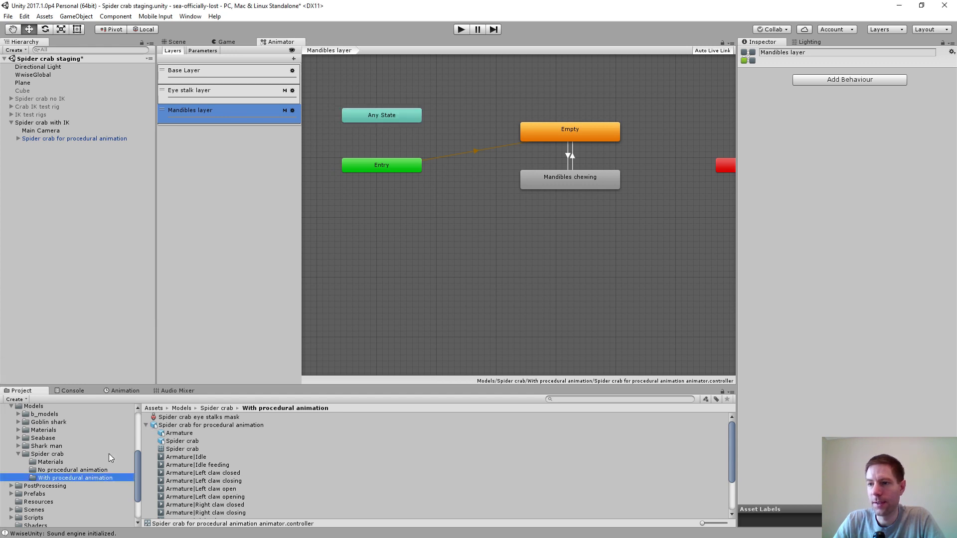
# Rename the eye stalks mask as Spider crab eye stalk mask for procedural animation
pyautogui.click(208, 418)
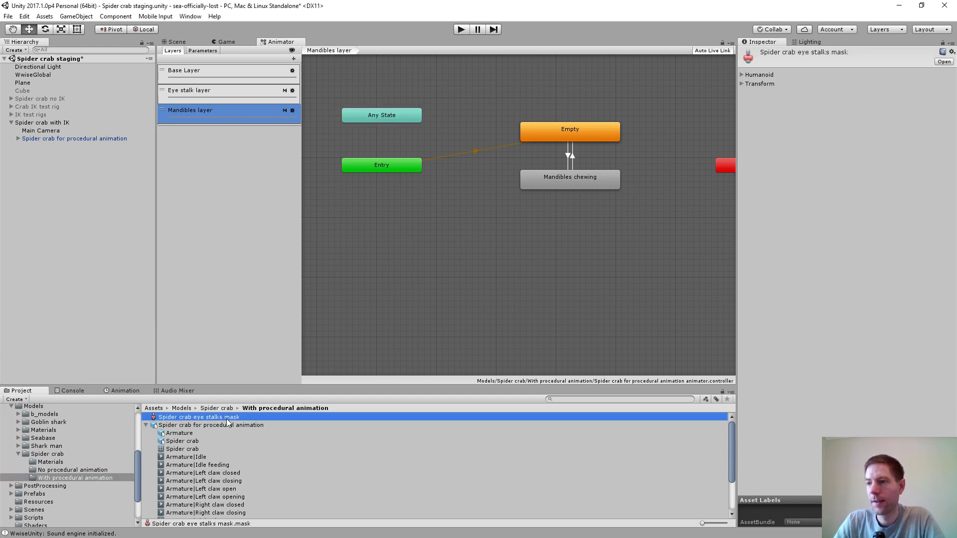
pyautogui.click(223, 418)
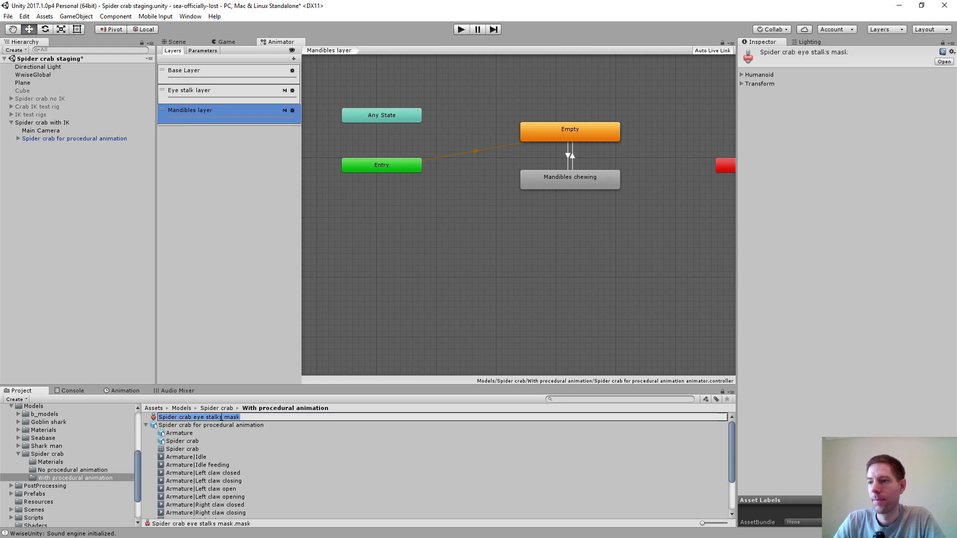
pyautogui.click(221, 418)
pyautogui.press('Delete')
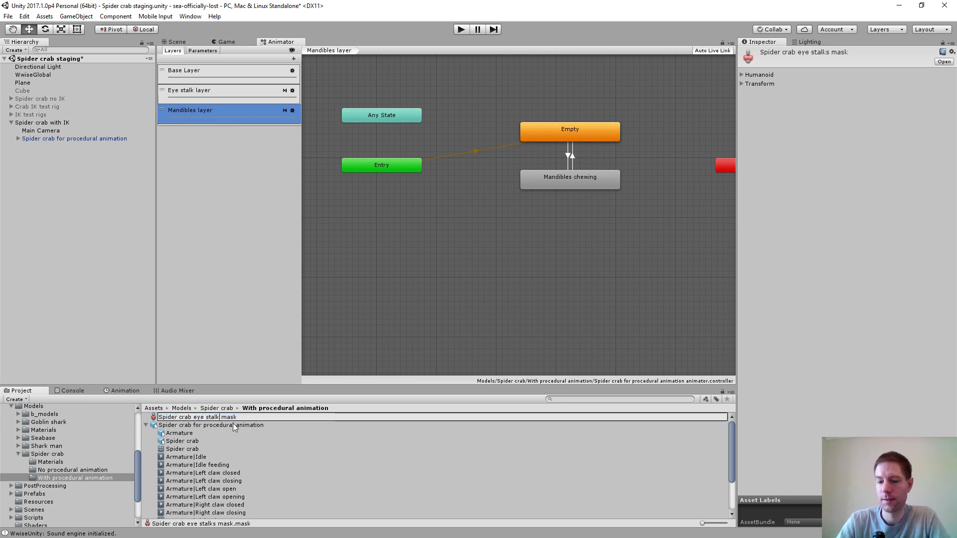
pyautogui.press('End')
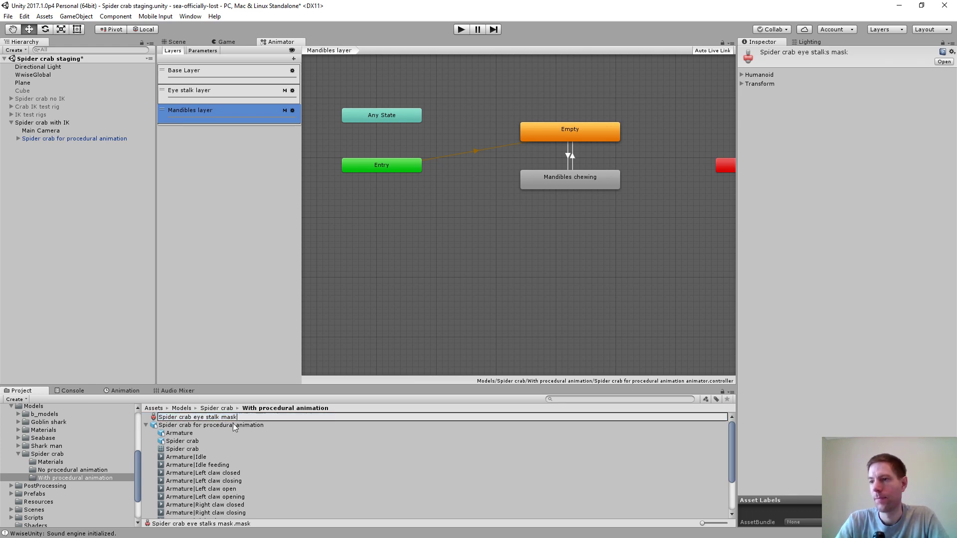
pyautogui.write('for proc')
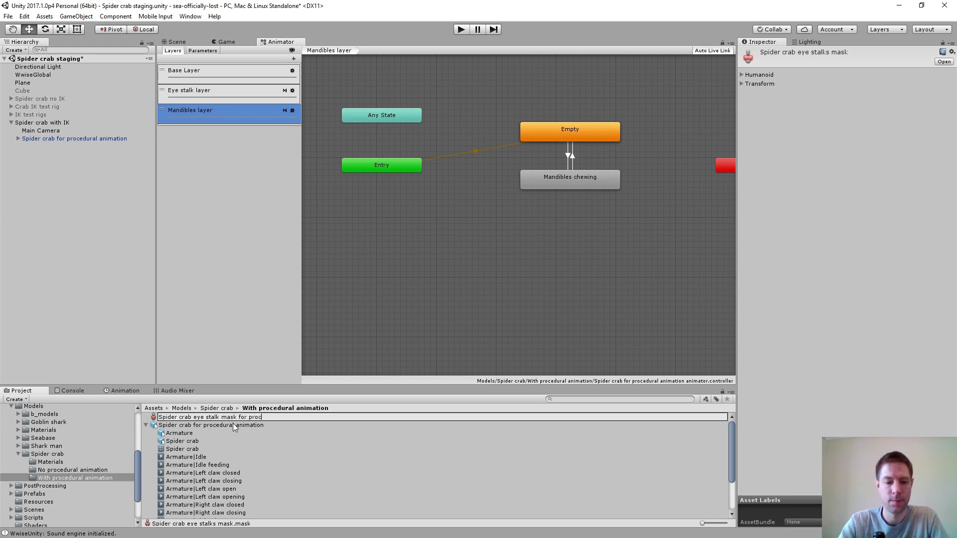
pyautogui.write('edural animati')
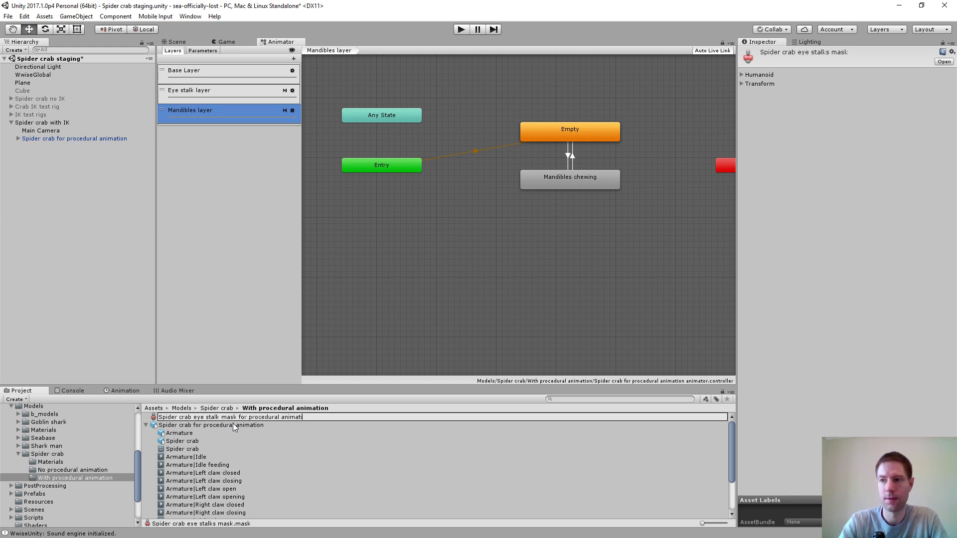
pyautogui.write('on')
pyautogui.press('Return')
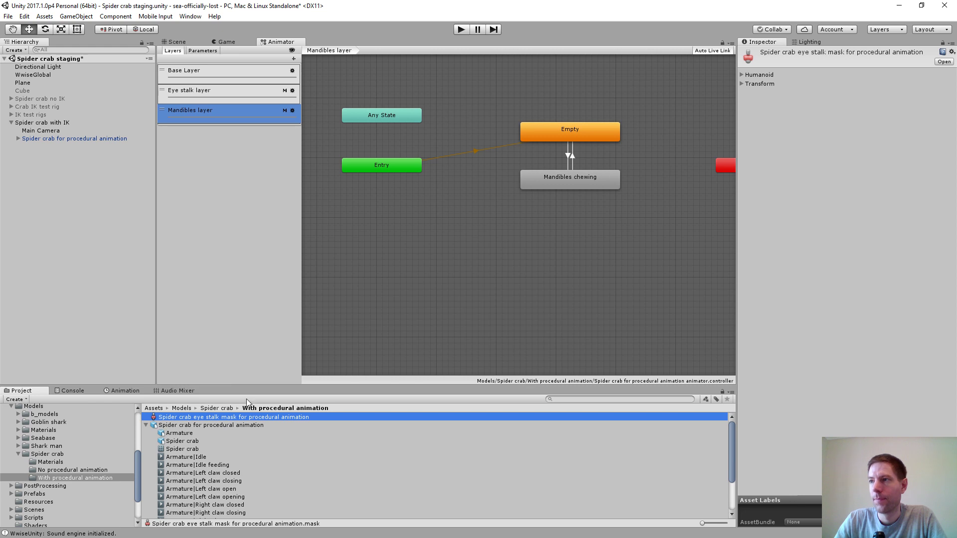
# Check the Eye stalk layer's mask setting and collapse the Spider crab for procedural animation model's contents in the folder
pyautogui.click(292, 91)
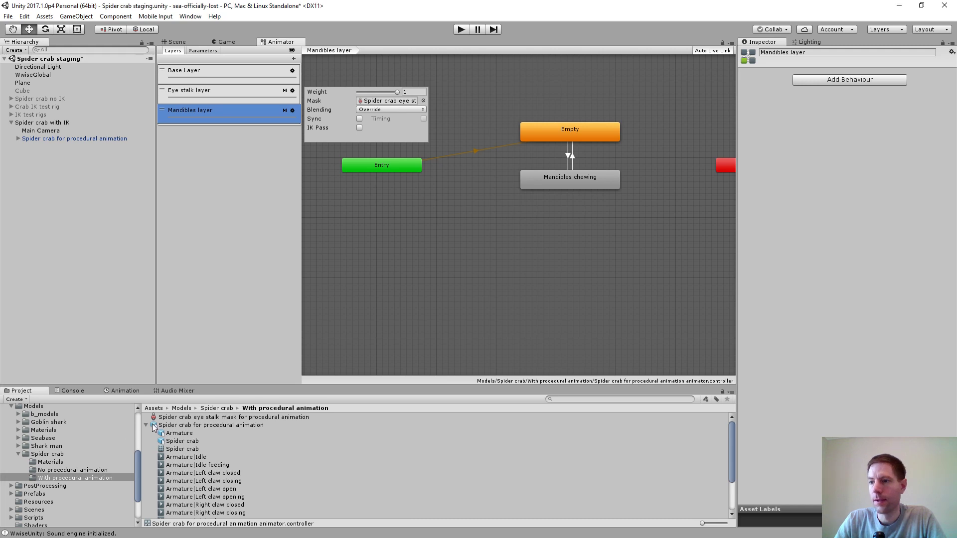
pyautogui.click(237, 256)
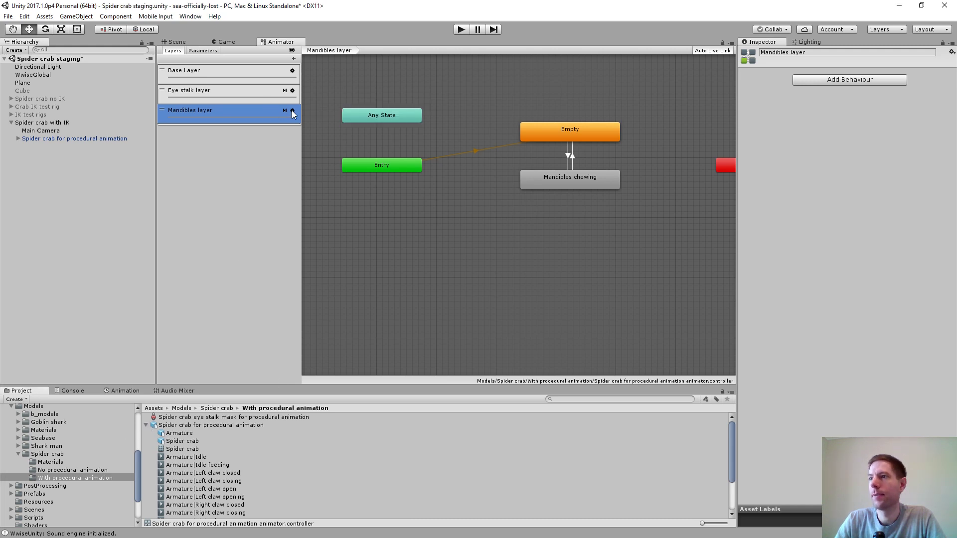
pyautogui.click(146, 425)
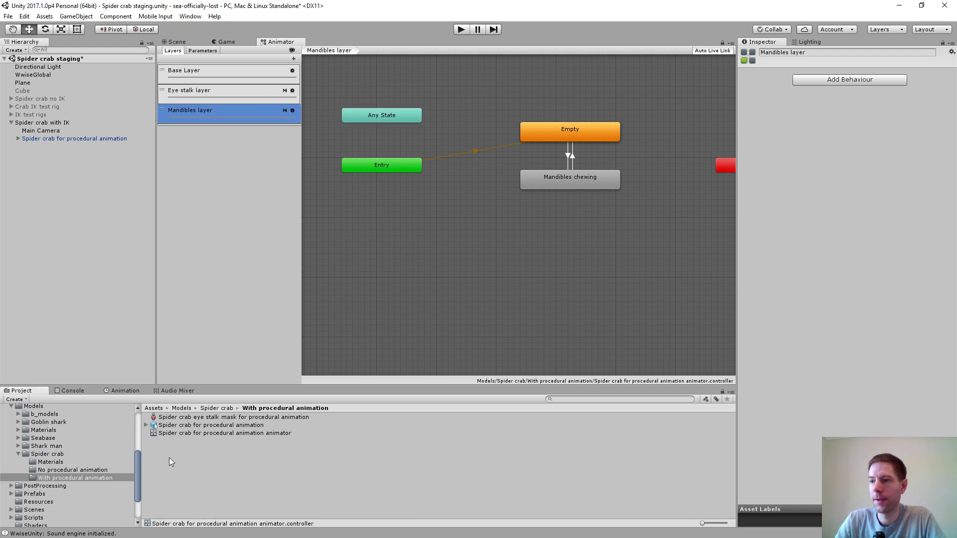
# Create an avatar mask in the With procedural animation folder, named Spider crab mandibles mask for procedural animation
pyautogui.rightClick(170, 455)
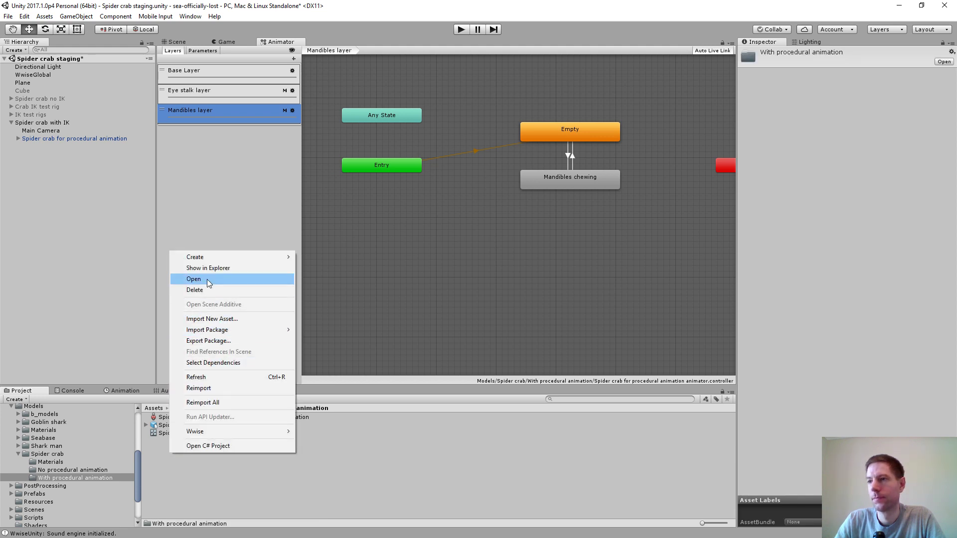
pyautogui.moveTo(257, 258)
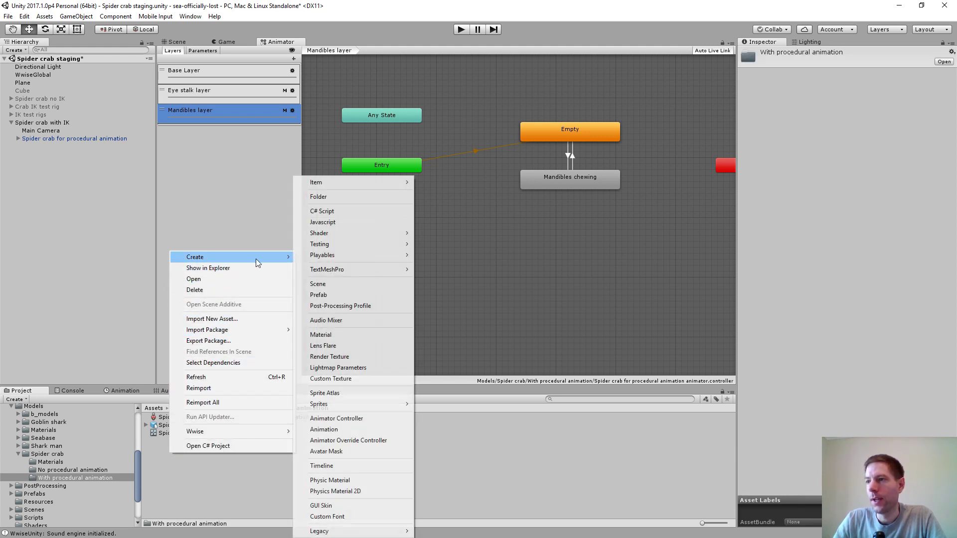
pyautogui.click(332, 452)
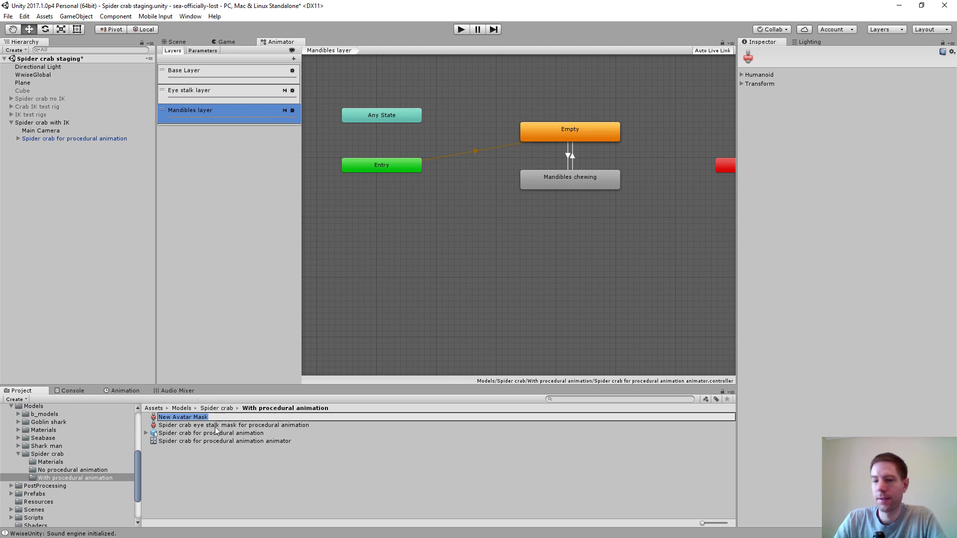
pyautogui.write('Spider cra')
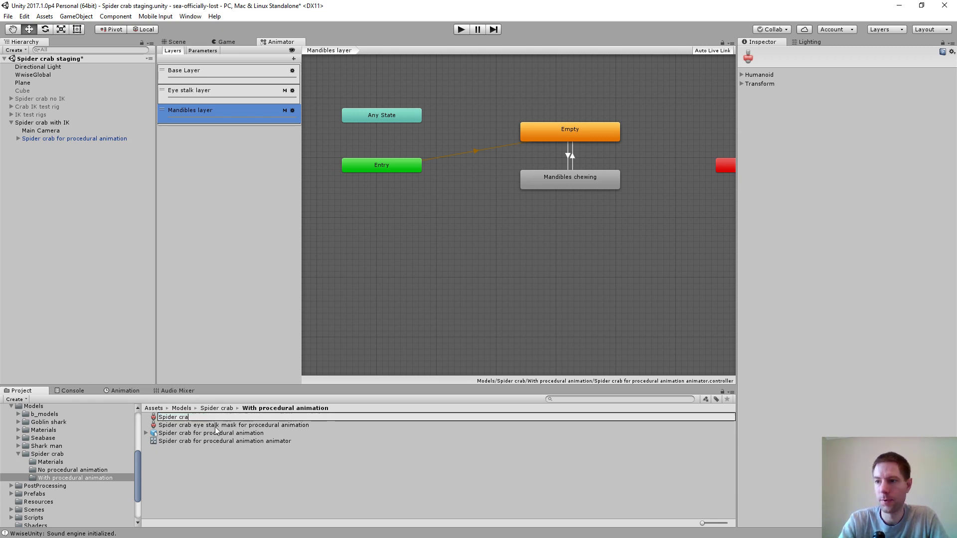
pyautogui.write('n b man')
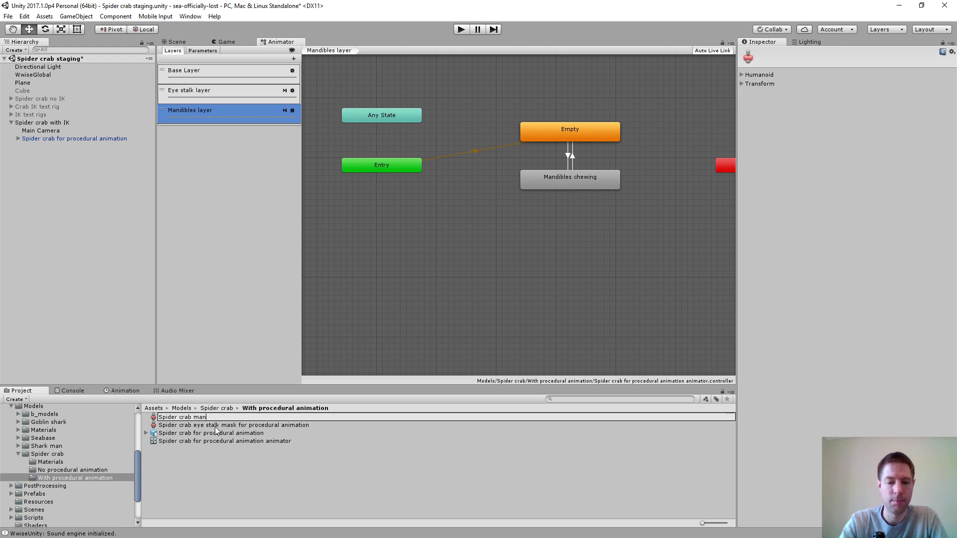
pyautogui.write('dibles ma')
pyautogui.write('sk ')
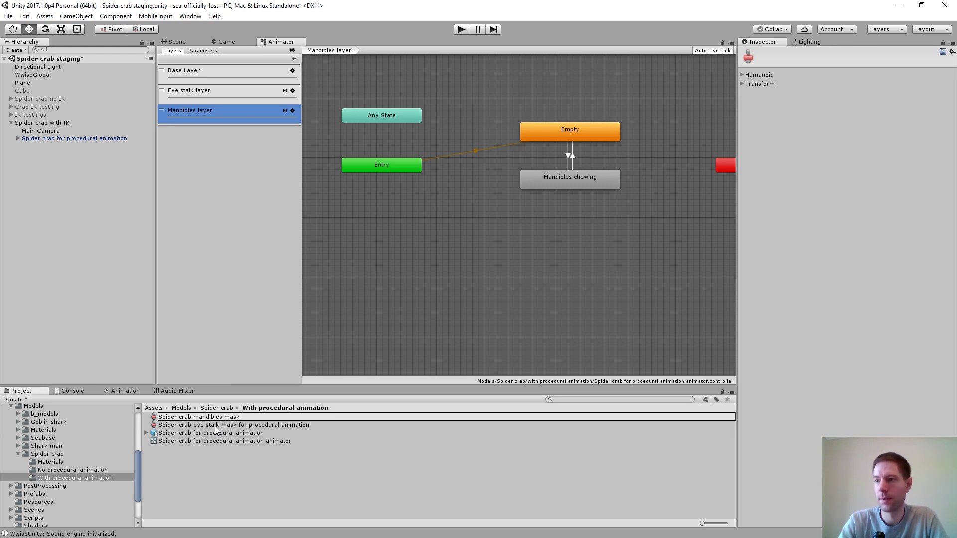
pyautogui.write('for proced')
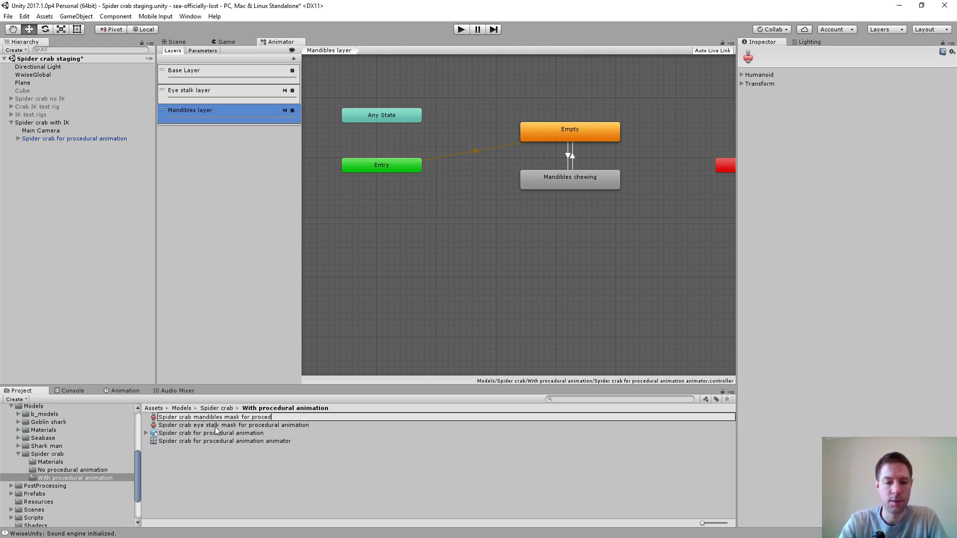
pyautogui.write('ural animation')
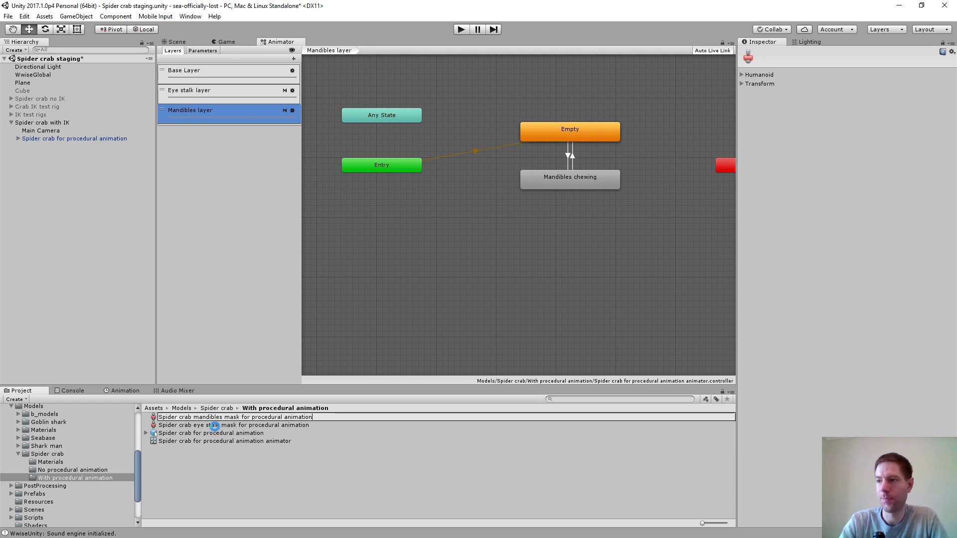
pyautogui.press('Return')
# Import the skeleton from the Spider crab for procedural animationAvatar into the new mandibles mask
pyautogui.click(234, 442)
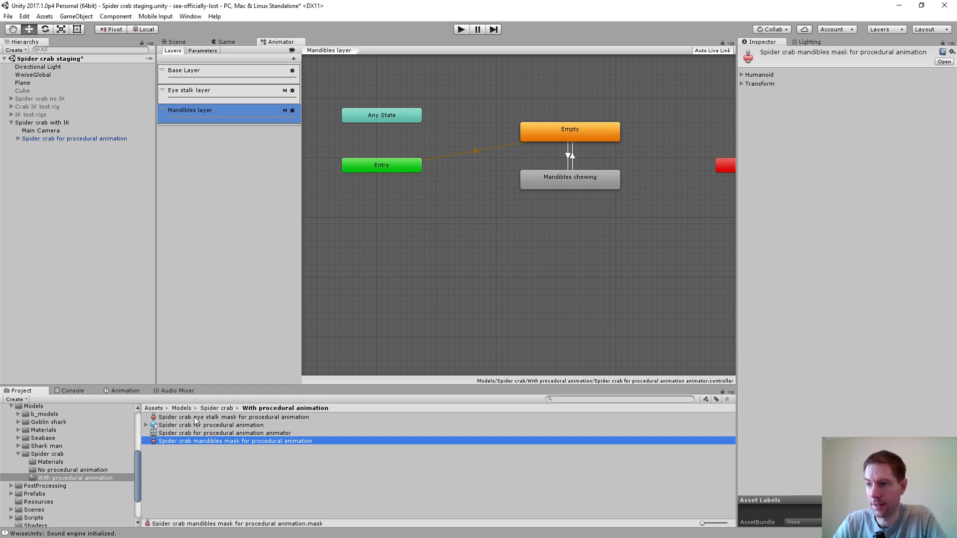
pyautogui.click(746, 83)
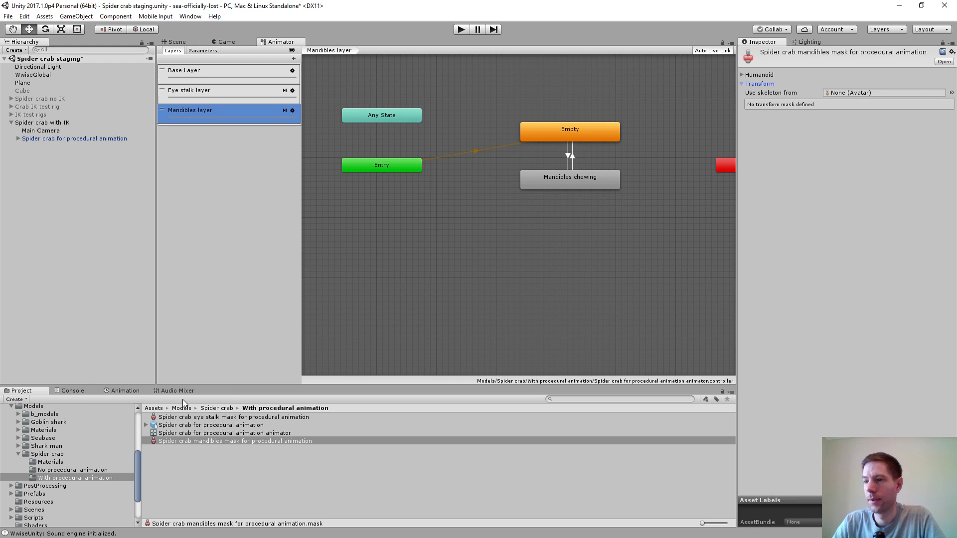
pyautogui.click(146, 426)
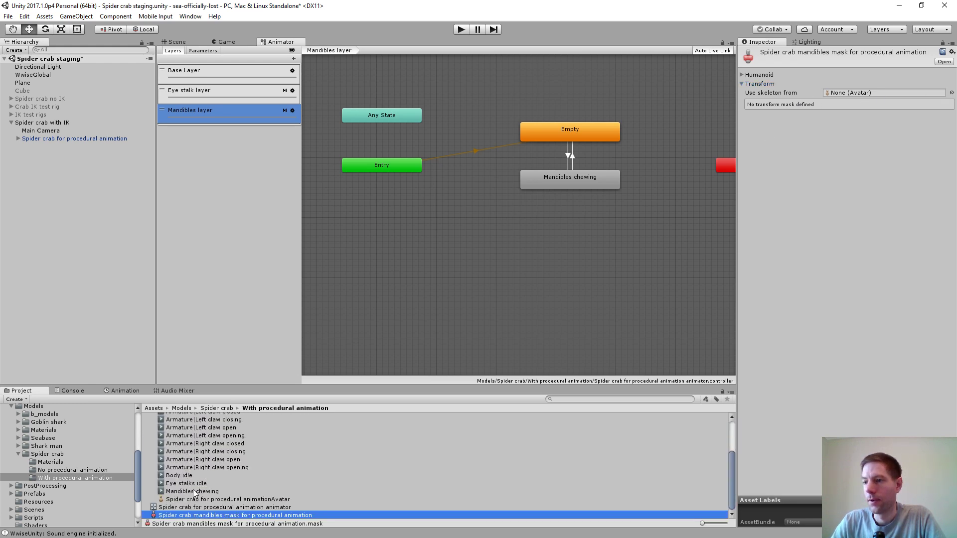
pyautogui.moveTo(189, 500); pyautogui.dragTo(847, 94)
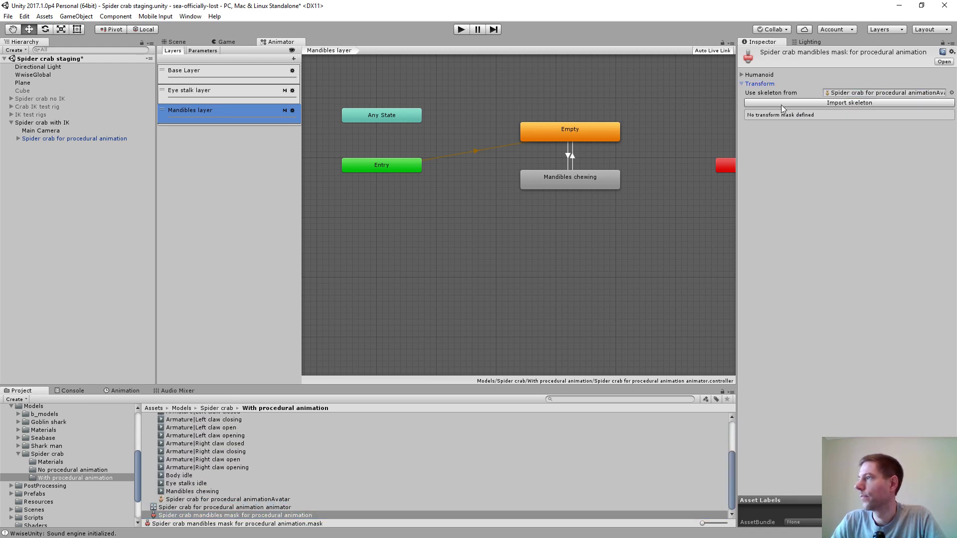
pyautogui.click(782, 104)
# Exclude the whole Armature from the mandibles mask and re-enable only the Mandible 1.L and Mandible 1.R bones with their children
pyautogui.click(755, 114)
pyautogui.scroll(-10, 760, 249)
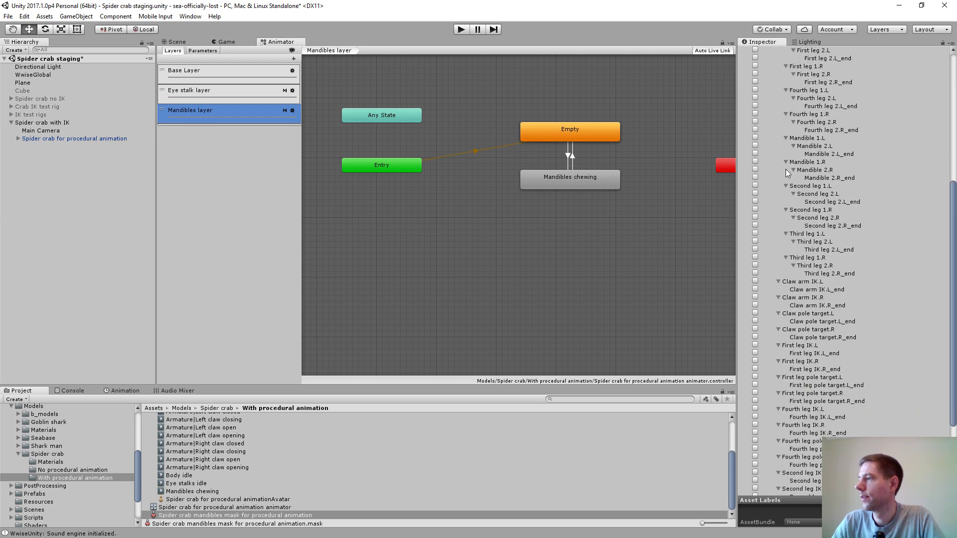
pyautogui.scroll(10, 770, 348)
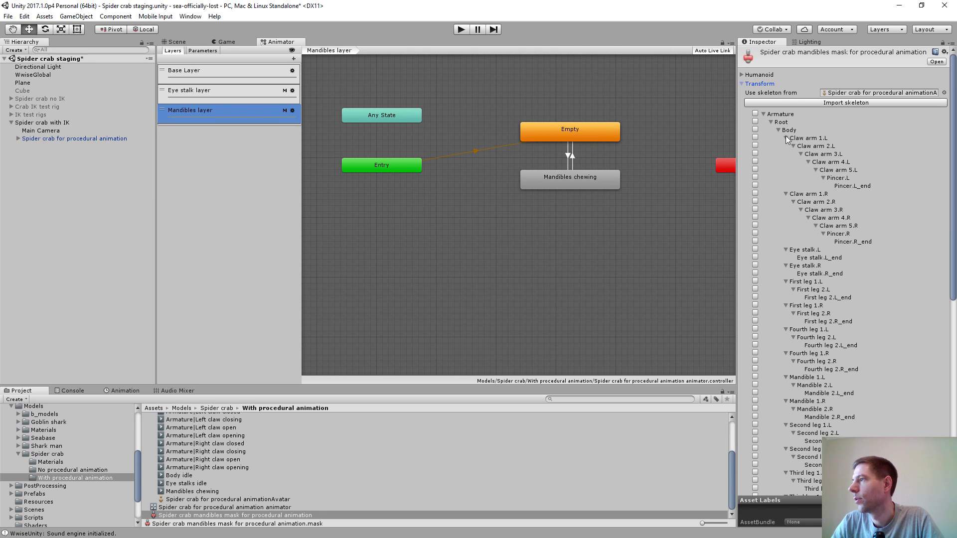
pyautogui.click(786, 138)
pyautogui.click(787, 146)
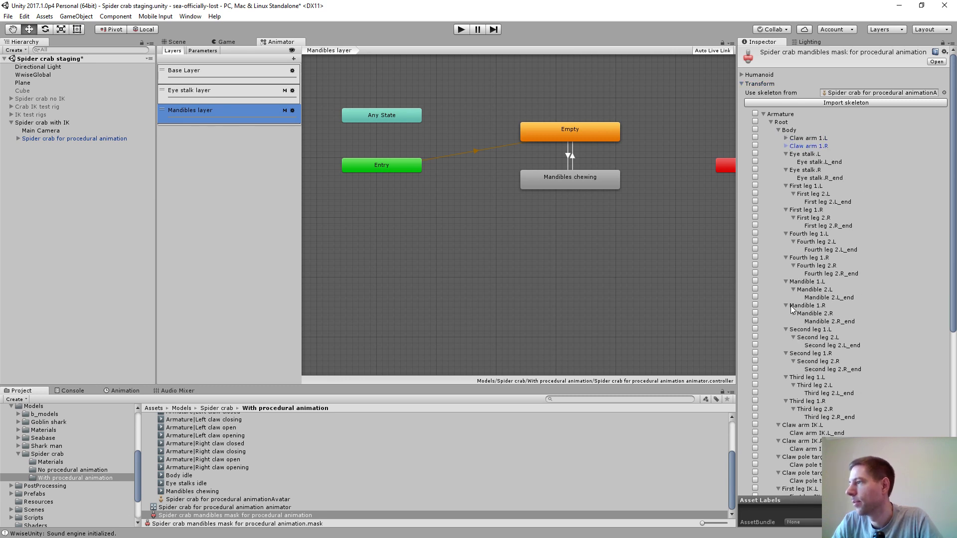
pyautogui.click(755, 283)
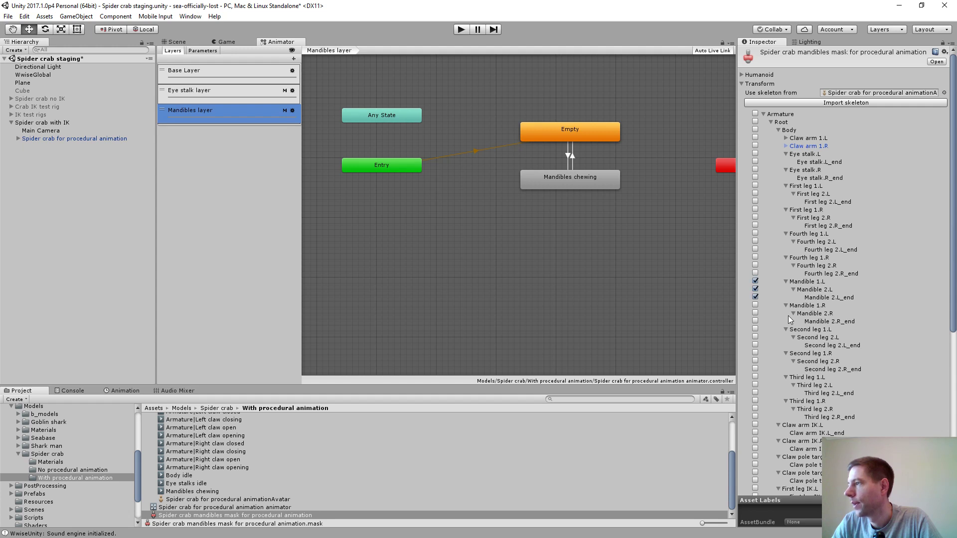
pyautogui.click(755, 305)
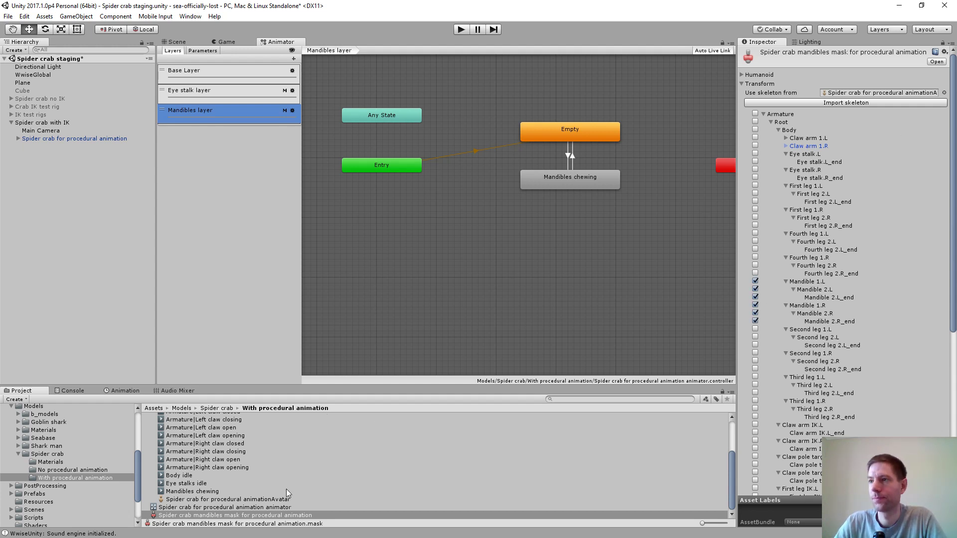
# Use the Spider crab mandibles mask for procedural animation as the Mandibles layer's mask
pyautogui.click(292, 111)
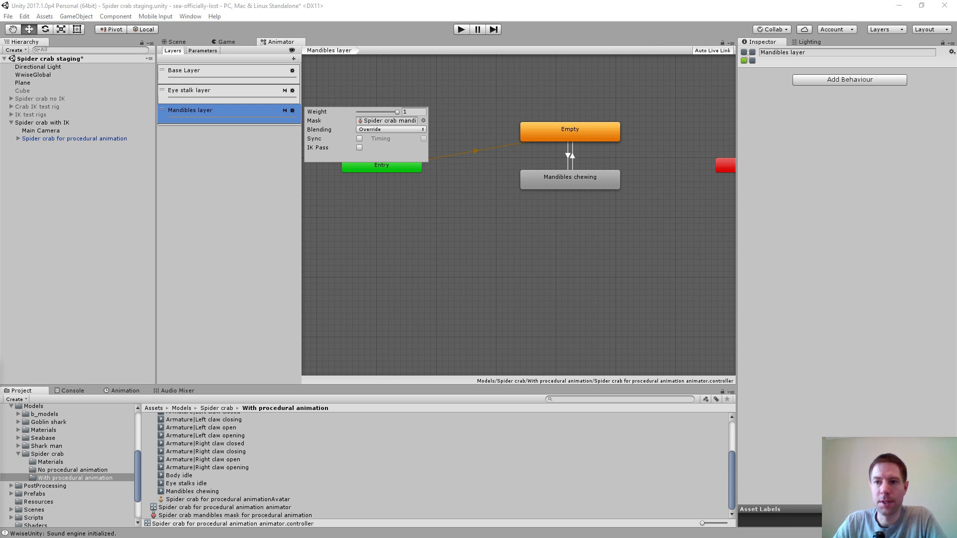
pyautogui.click(230, 177)
# Delete the Idle feeding state from the animator's Base Layer
pyautogui.click(199, 73)
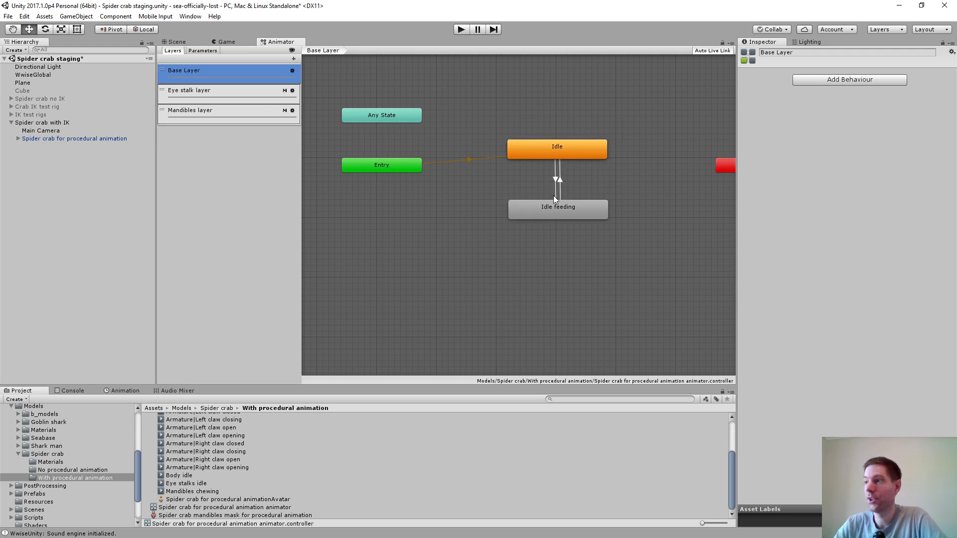
pyautogui.click(558, 215)
pyautogui.press('Delete')
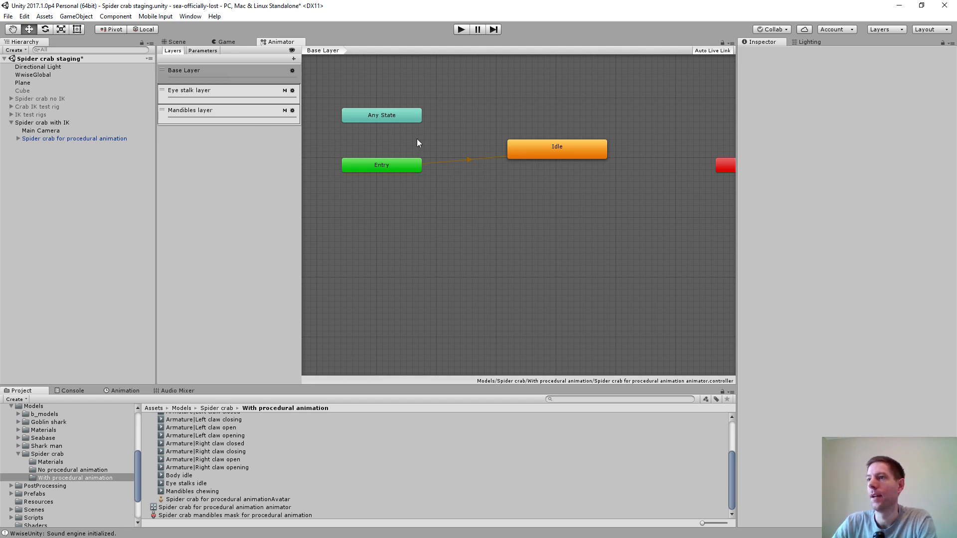
# Delete the Feeding parameter from the animator controller and review the remaining parameters
pyautogui.click(202, 51)
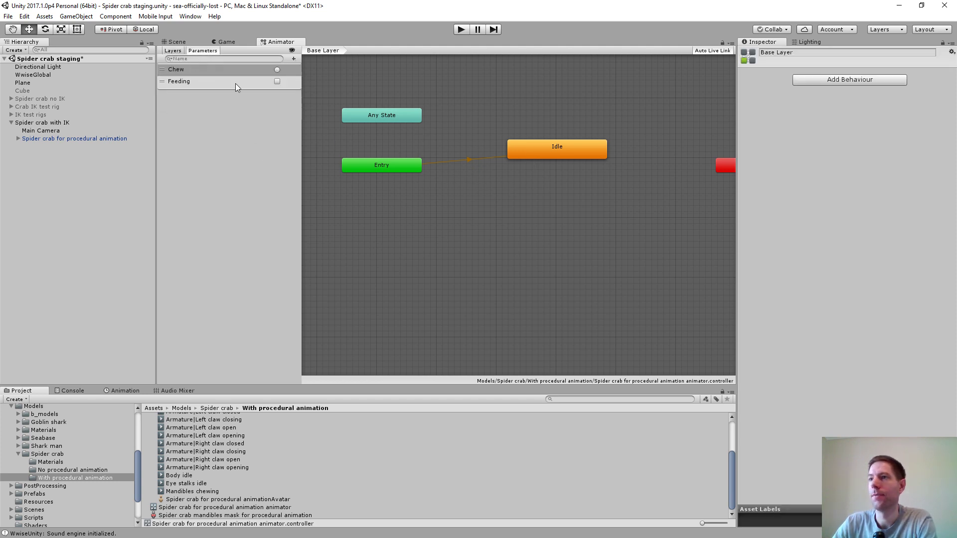
pyautogui.rightClick(178, 82)
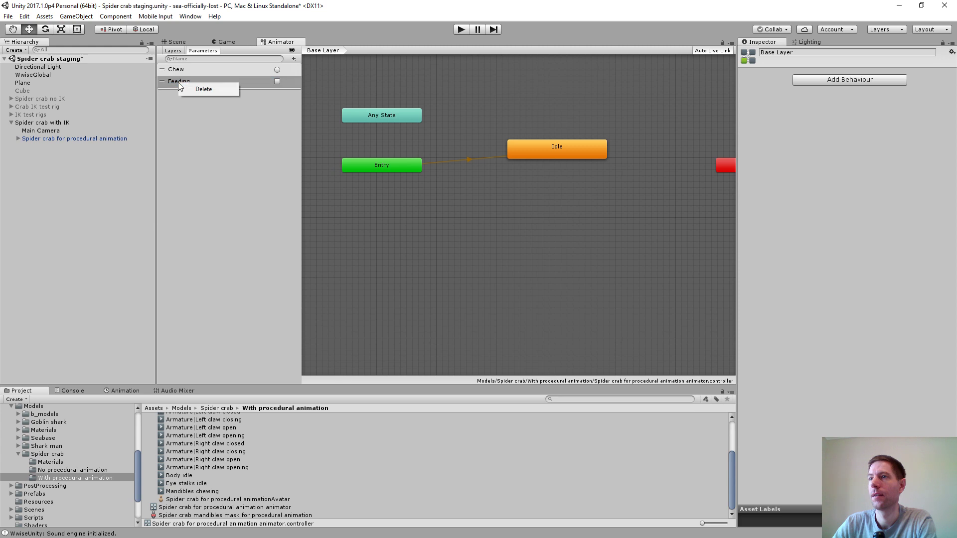
pyautogui.click(195, 90)
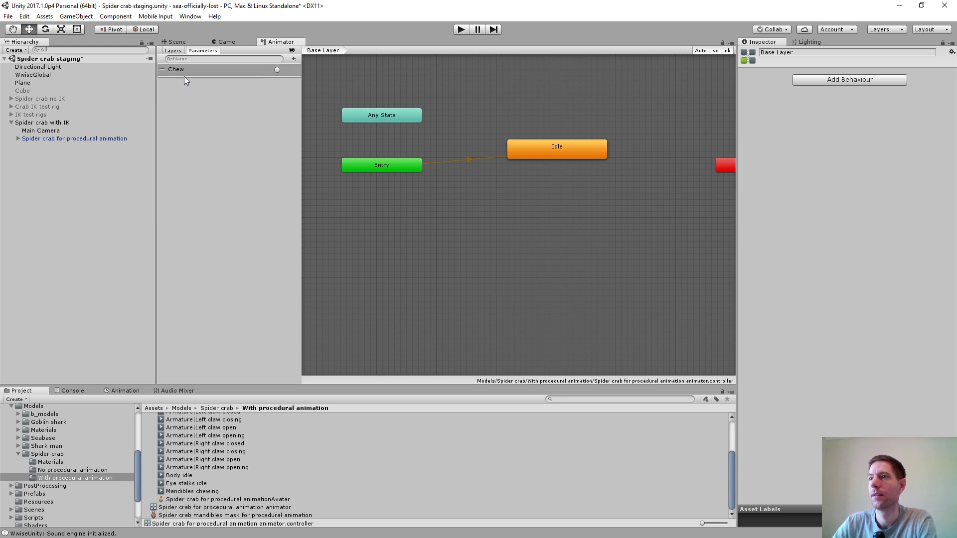
pyautogui.click(173, 52)
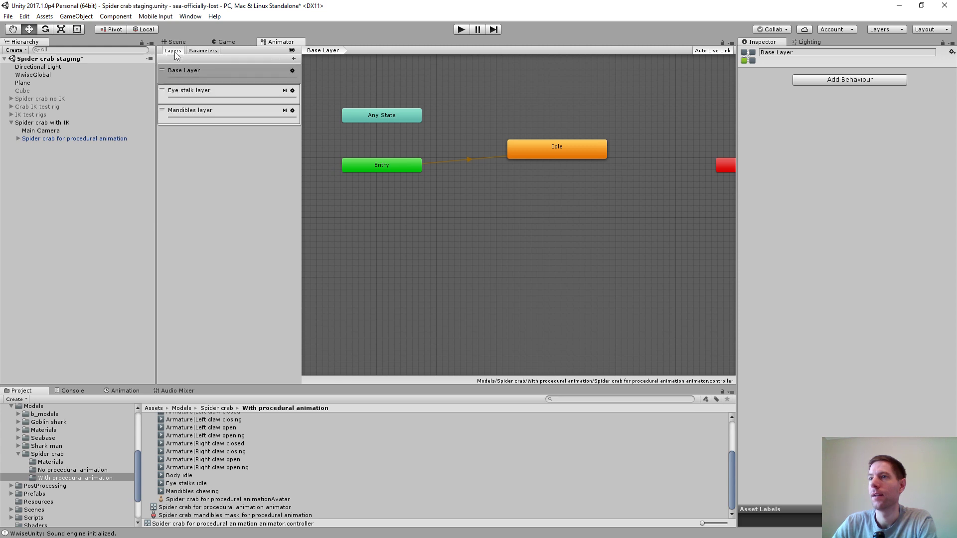
pyautogui.click(203, 51)
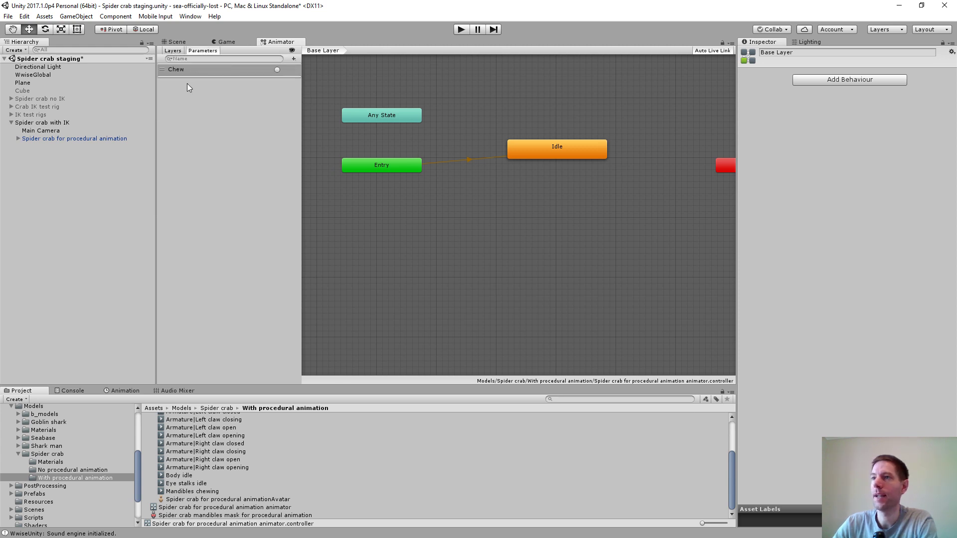
# Set the motion of the Base Layer's Idle state to the Body idle clip
pyautogui.click(173, 51)
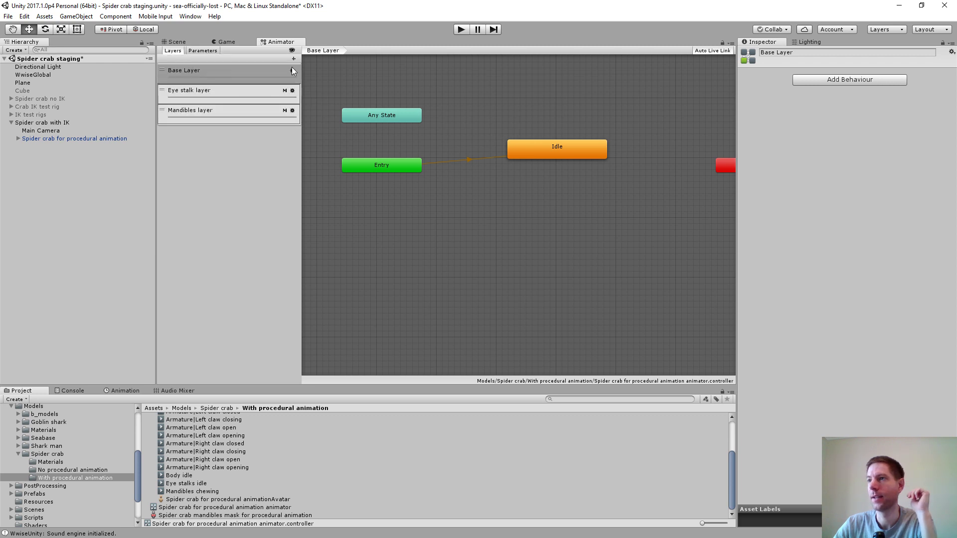
pyautogui.click(549, 154)
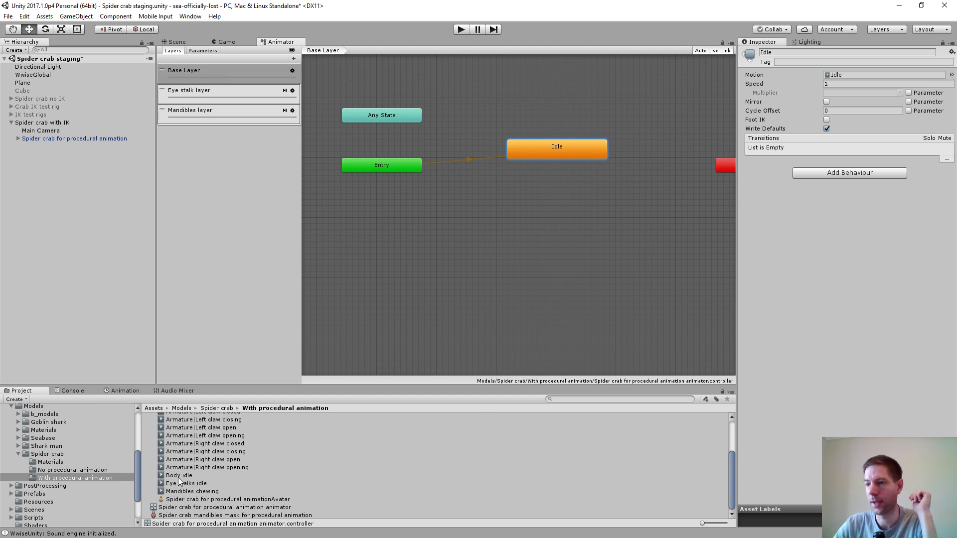
pyautogui.moveTo(176, 474); pyautogui.dragTo(838, 81)
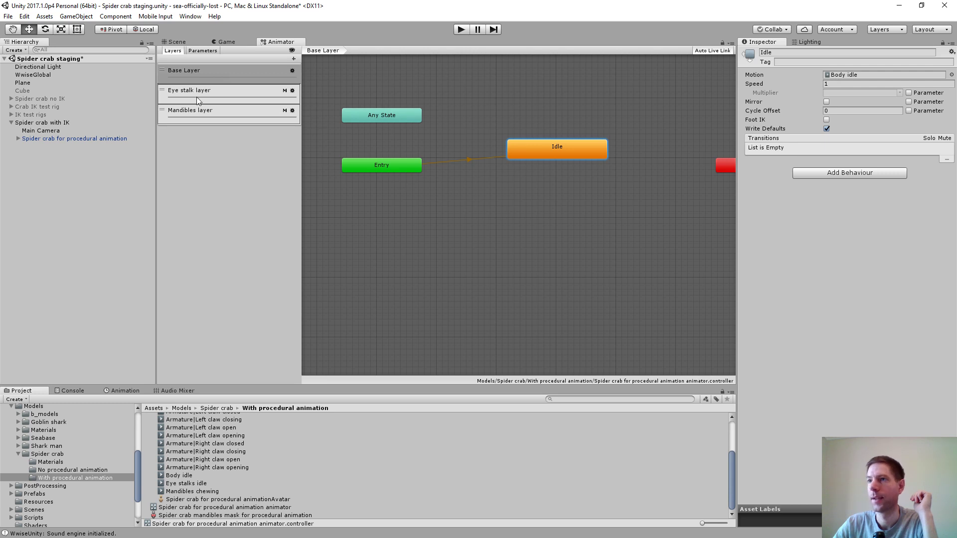
# Set the motion of the Mandibles chewing state in the Mandibles layer to the procedural model's Mandibles chewing clip
pyautogui.click(198, 114)
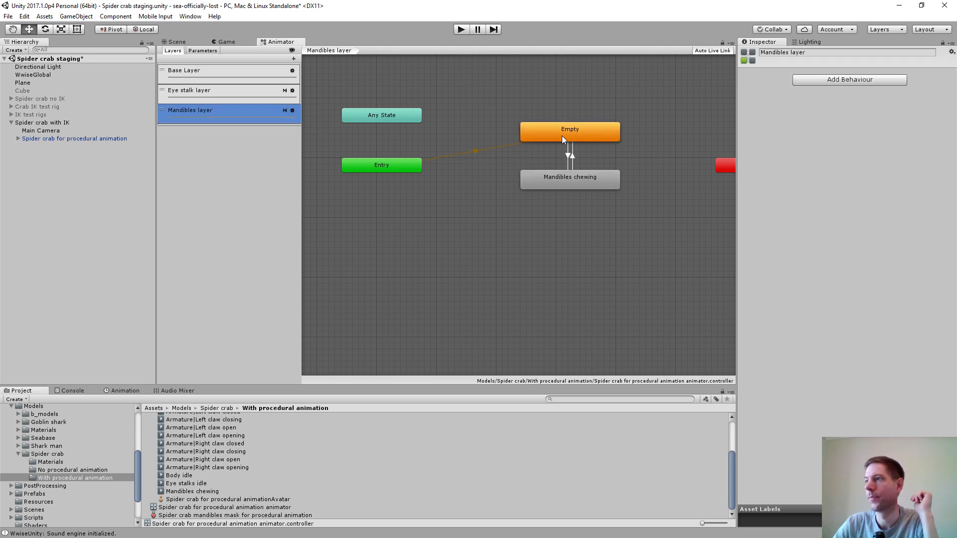
pyautogui.click(576, 178)
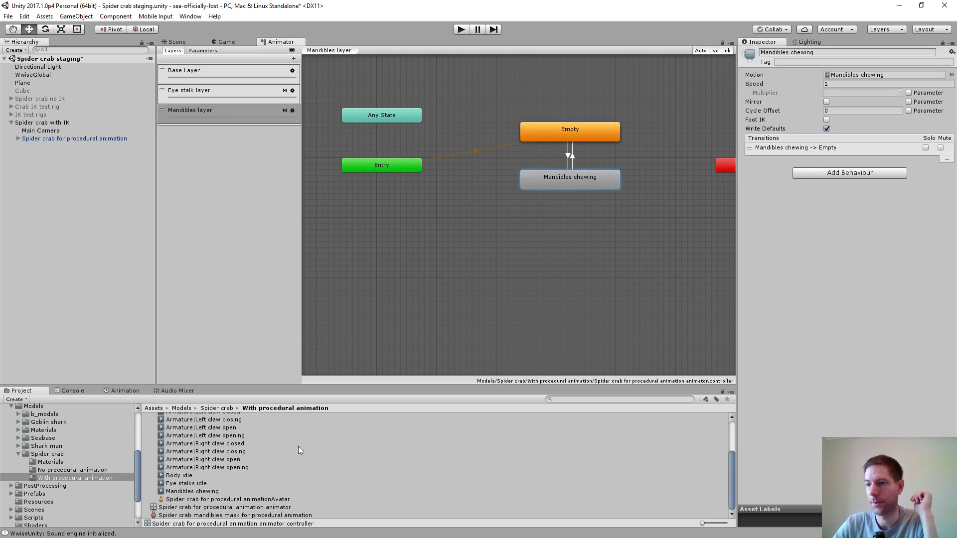
pyautogui.moveTo(196, 493); pyautogui.dragTo(849, 78)
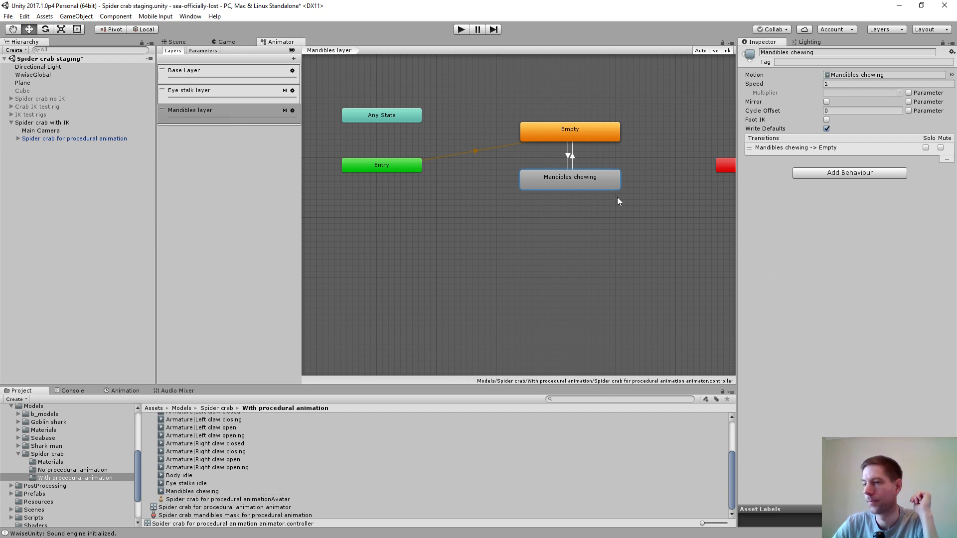
pyautogui.scroll(3, 289, 454)
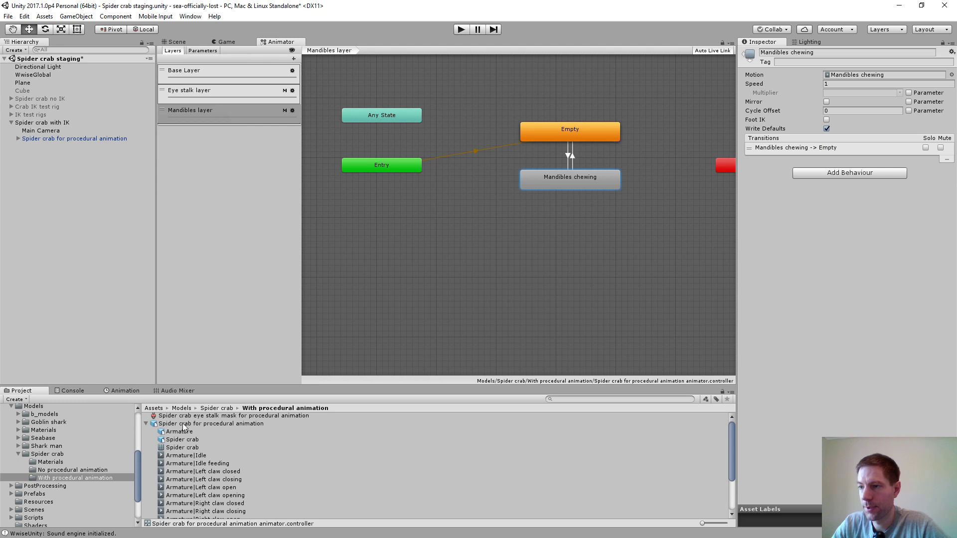
# Set the motion of the Eye stalks idle state in the Eye stalk layer to the procedural model's Eye stalks idle clip
pyautogui.click(208, 92)
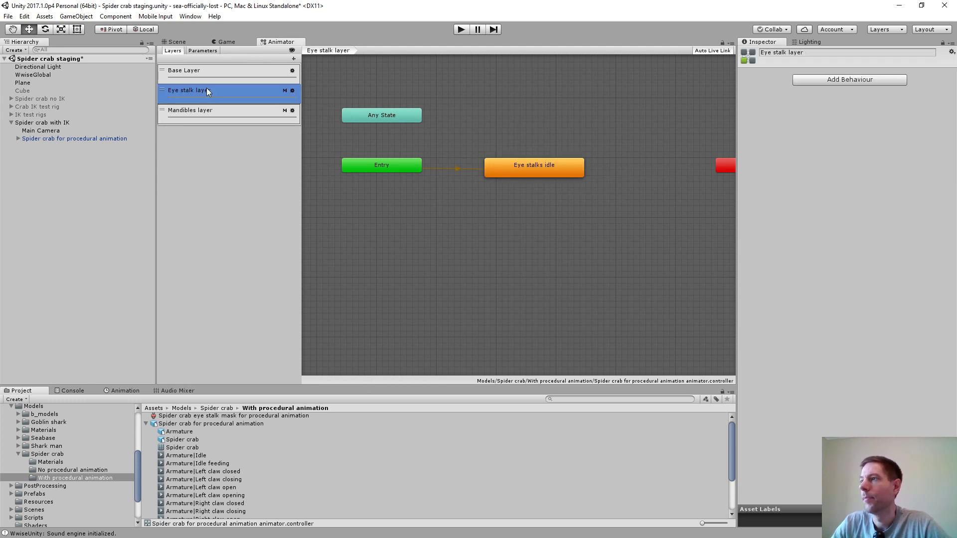
pyautogui.click(523, 169)
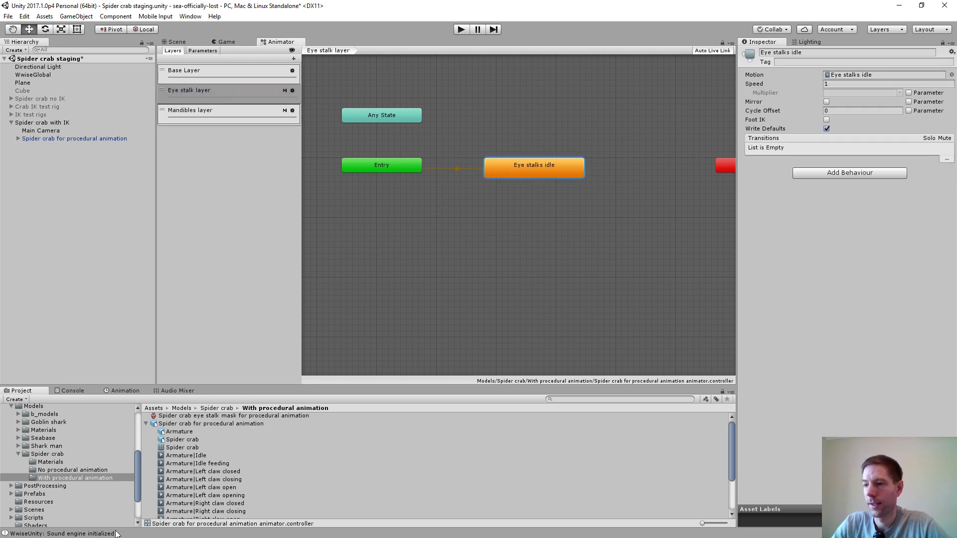
pyautogui.scroll(-3, 259, 463)
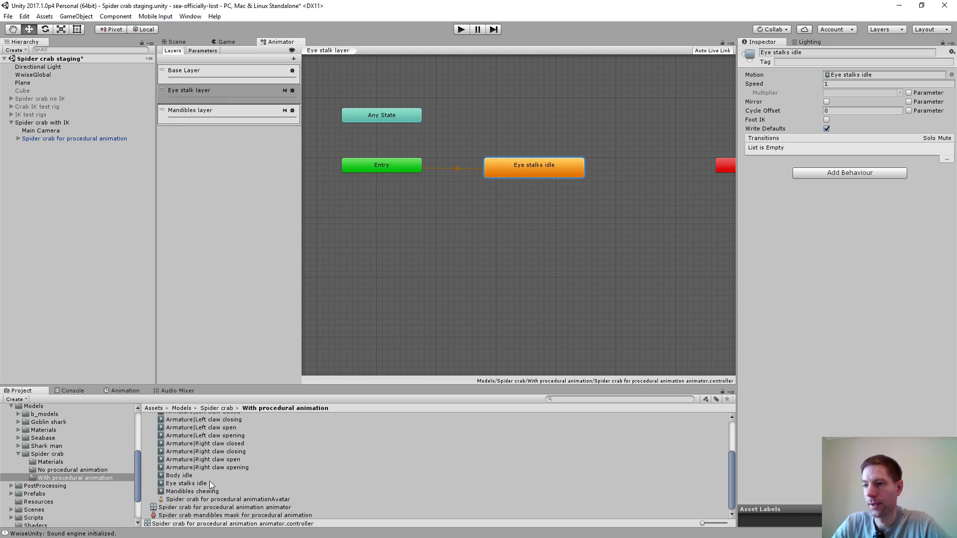
pyautogui.moveTo(189, 484); pyautogui.dragTo(863, 77)
pyautogui.scroll(5, 288, 468)
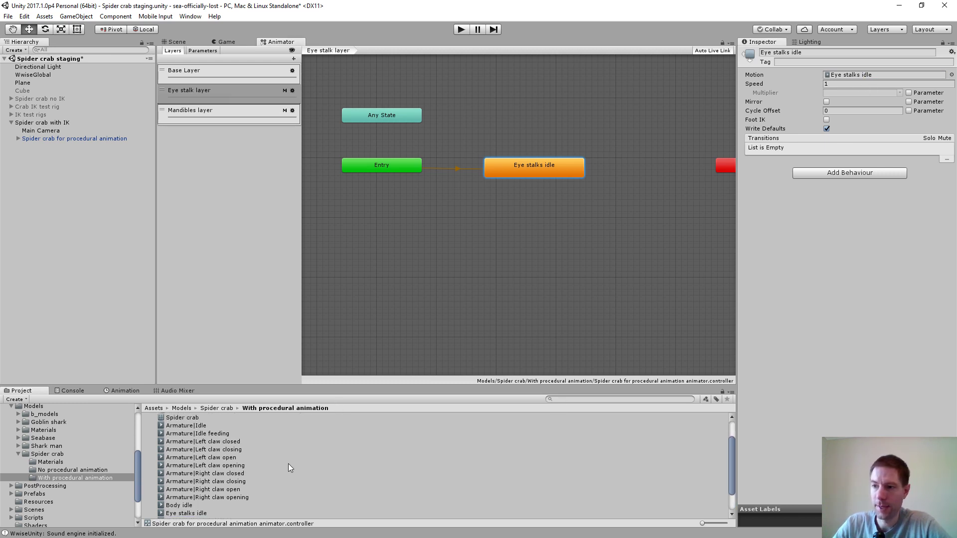
pyautogui.click(147, 425)
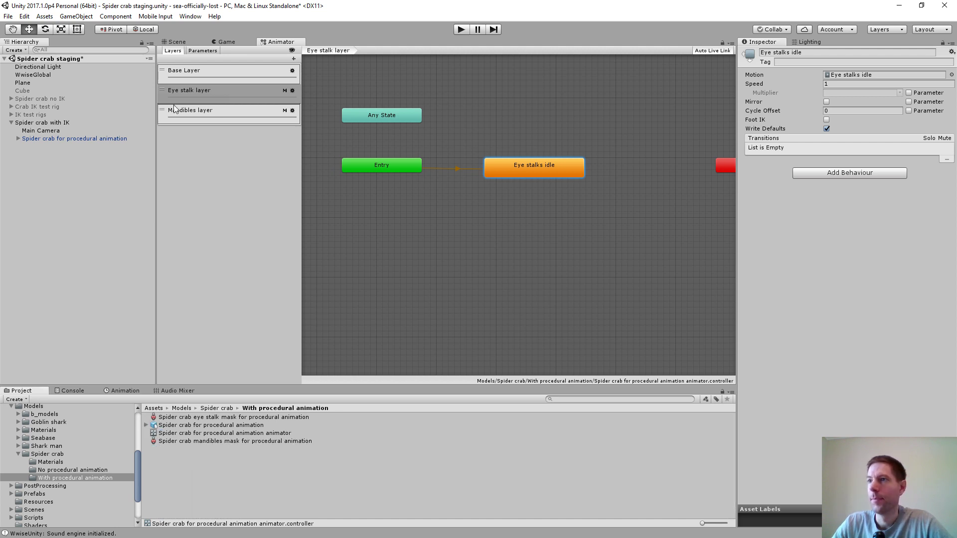
# Rename the Idle state in the animator's Base Layer to Body idle
pyautogui.click(179, 70)
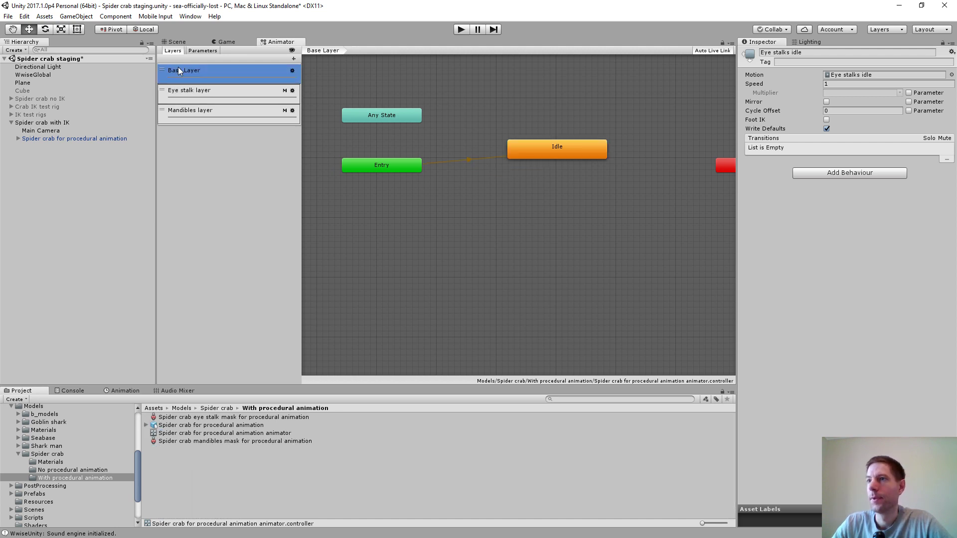
pyautogui.click(552, 149)
pyautogui.click(777, 51)
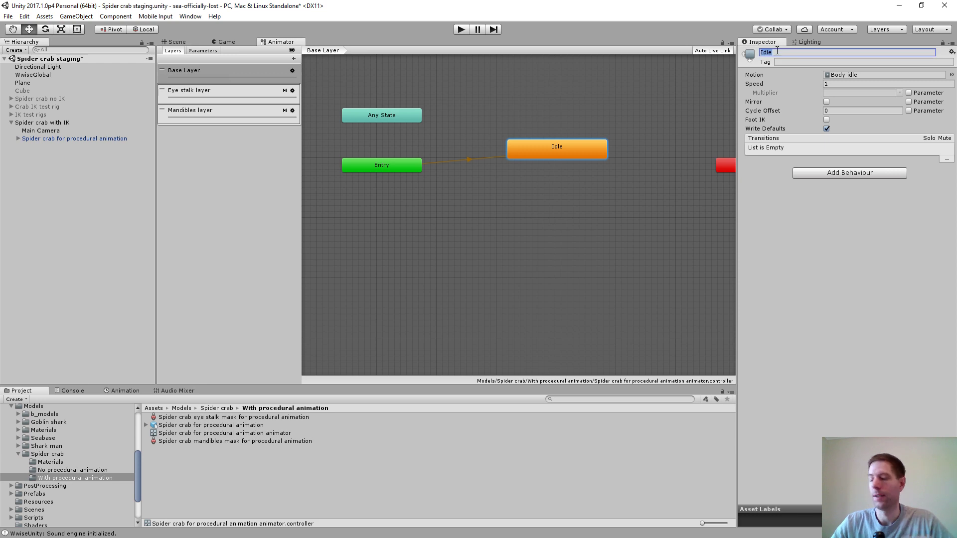
pyautogui.write('Body')
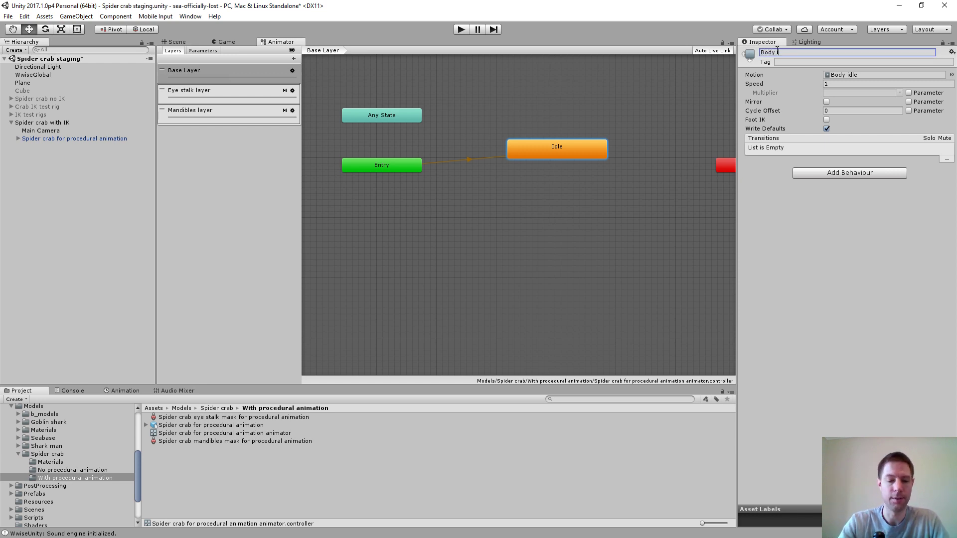
pyautogui.write(' idle')
pyautogui.press('Return')
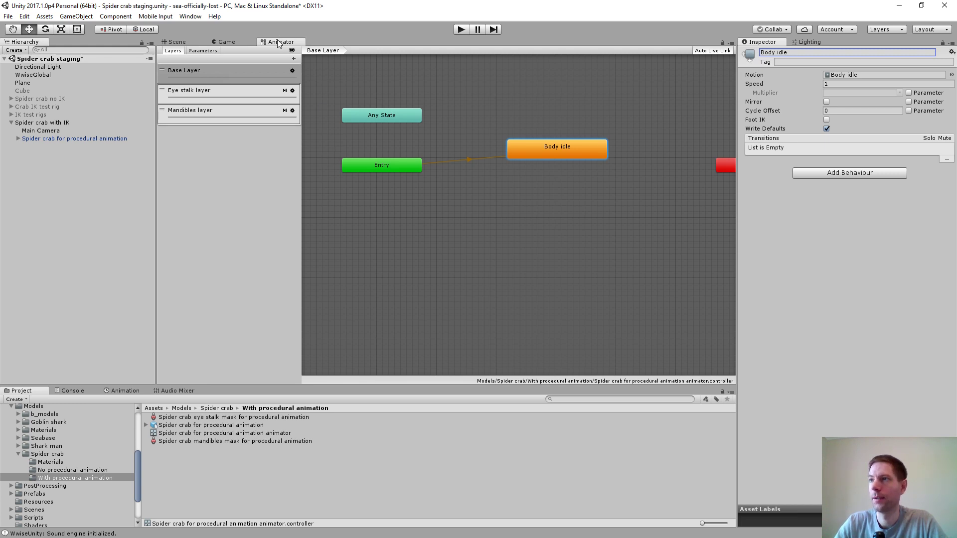
# Dock the Animator window alongside the Project and Console windows and run a short play test of the scene
pyautogui.moveTo(280, 42); pyautogui.dragTo(172, 392)
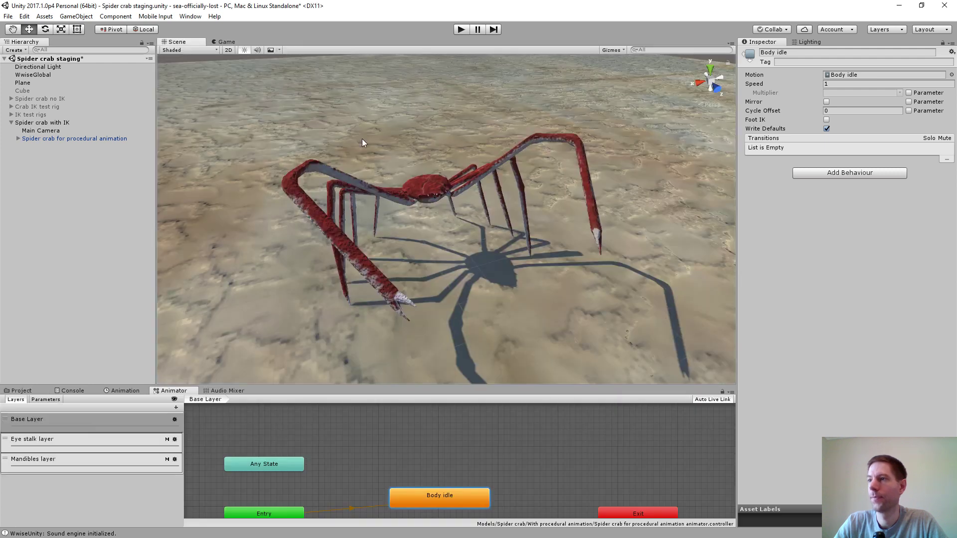
pyautogui.click(463, 28)
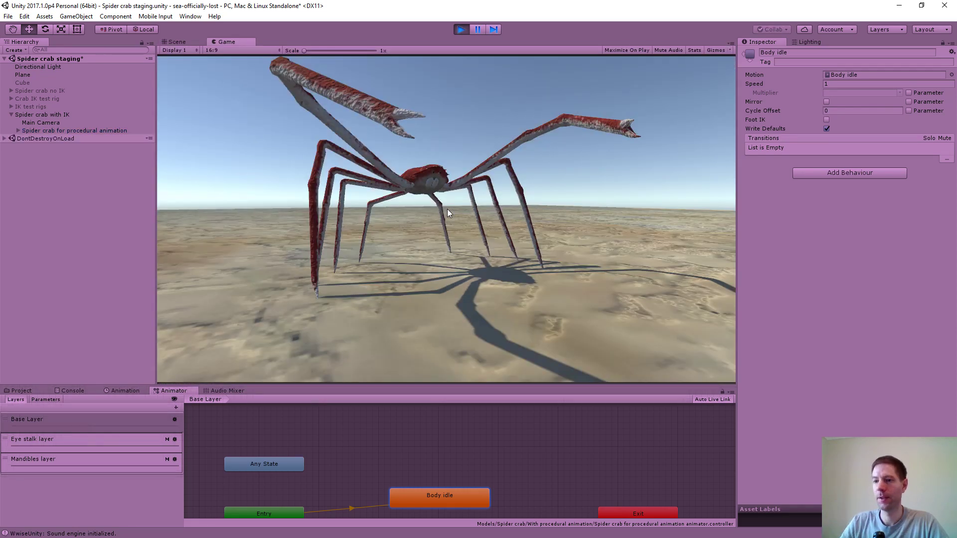
pyautogui.click(459, 29)
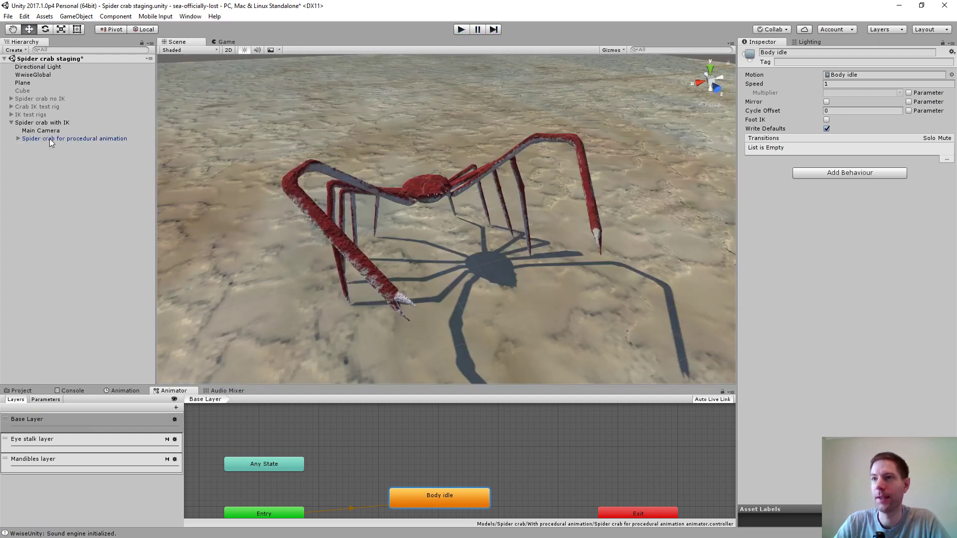
# Assign the Spider crab for procedural animation animator controller to the scene's crab and save the crab as a prefab in the With procedural animation folder
pyautogui.click(43, 137)
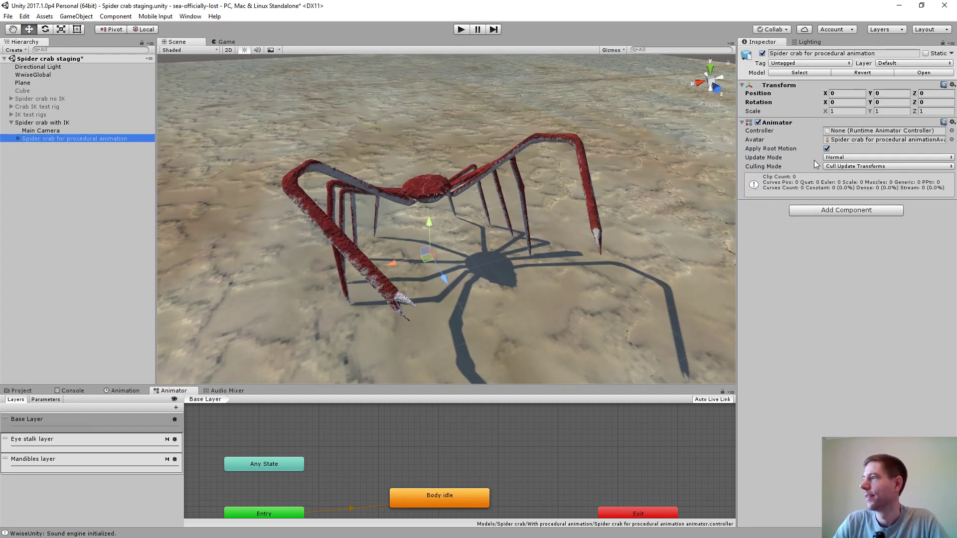
pyautogui.click(21, 391)
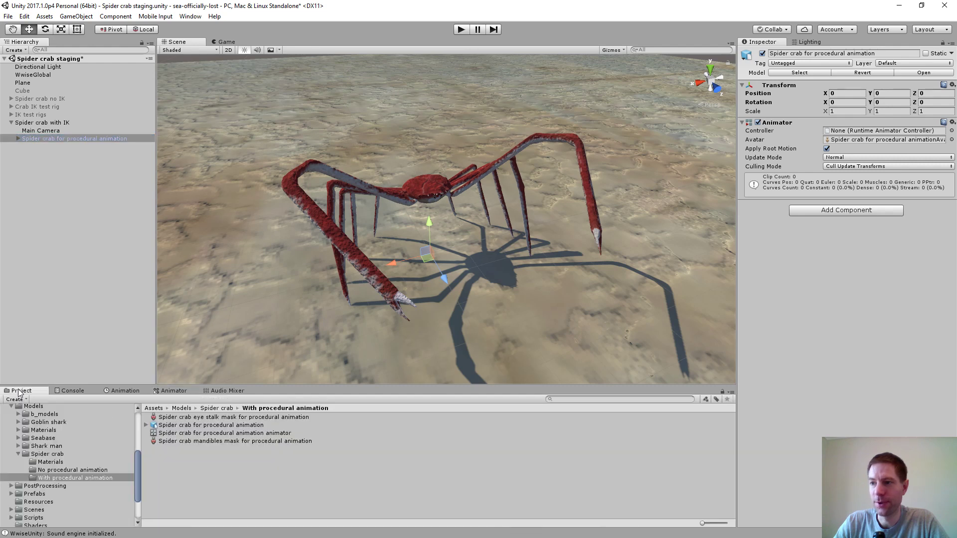
pyautogui.moveTo(206, 433); pyautogui.dragTo(851, 135)
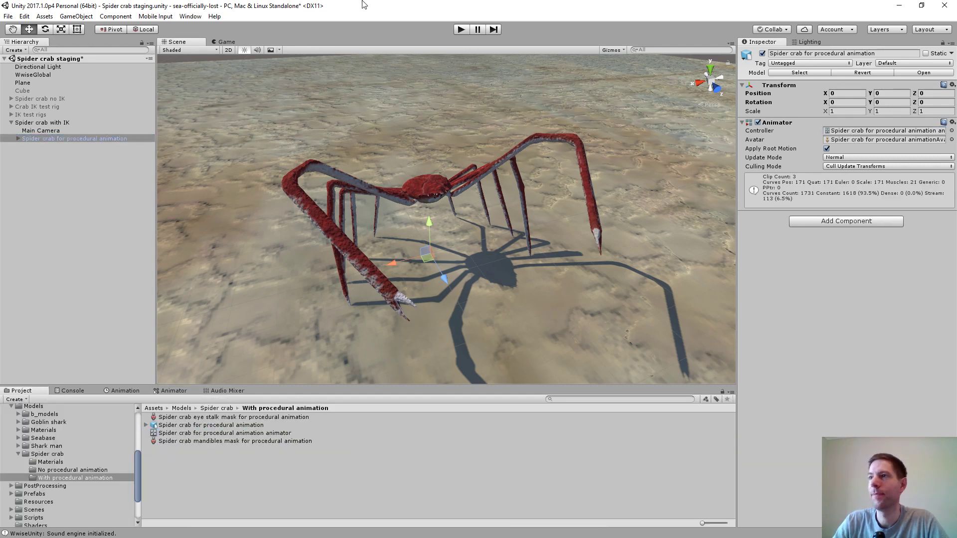
pyautogui.moveTo(38, 140); pyautogui.dragTo(199, 472)
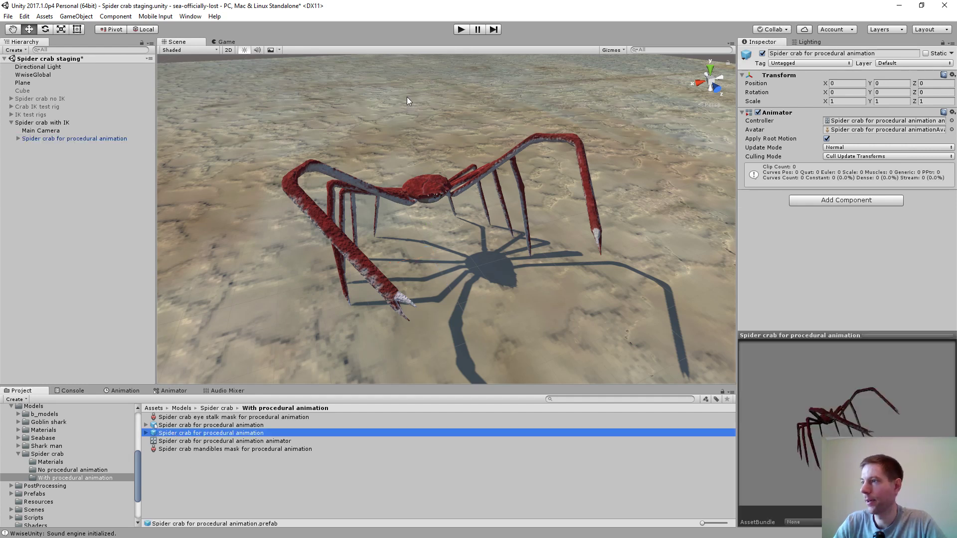
# Play the scene and examine the crab's body, eye stalk and mandible animation up close in the Scene view
pyautogui.click(462, 29)
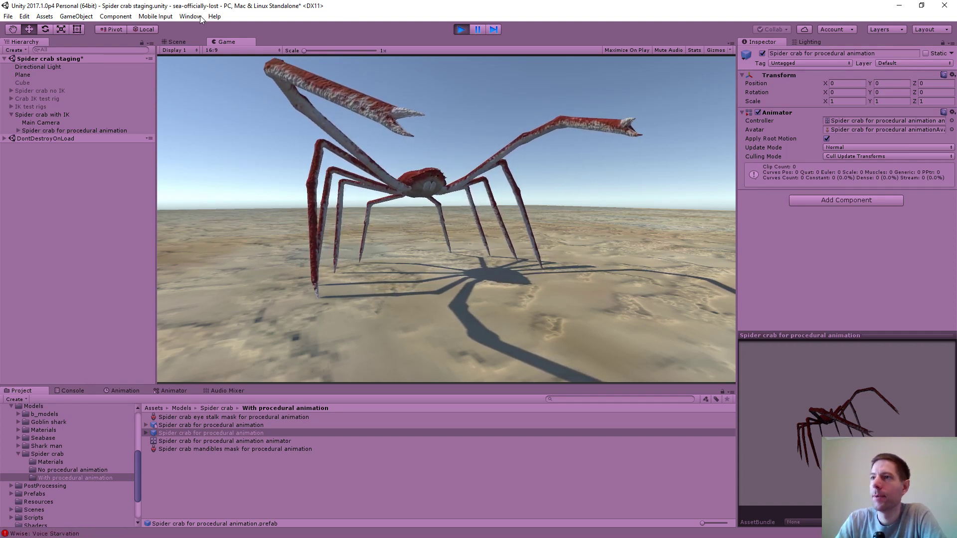
pyautogui.click(177, 41)
pyautogui.keyDown('alt'); pyautogui.moveTo(469, 246); pyautogui.dragTo(447, 205); pyautogui.keyUp('alt')
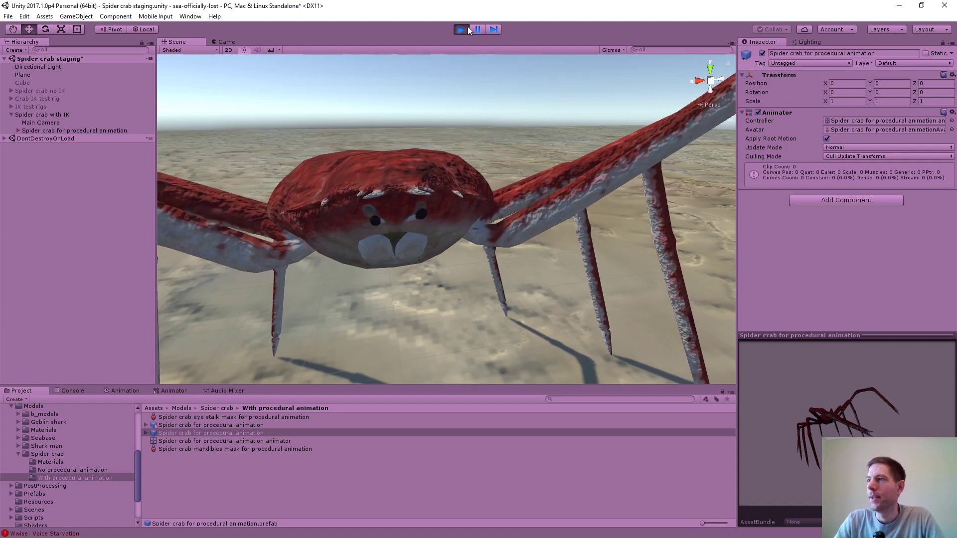
pyautogui.click(461, 28)
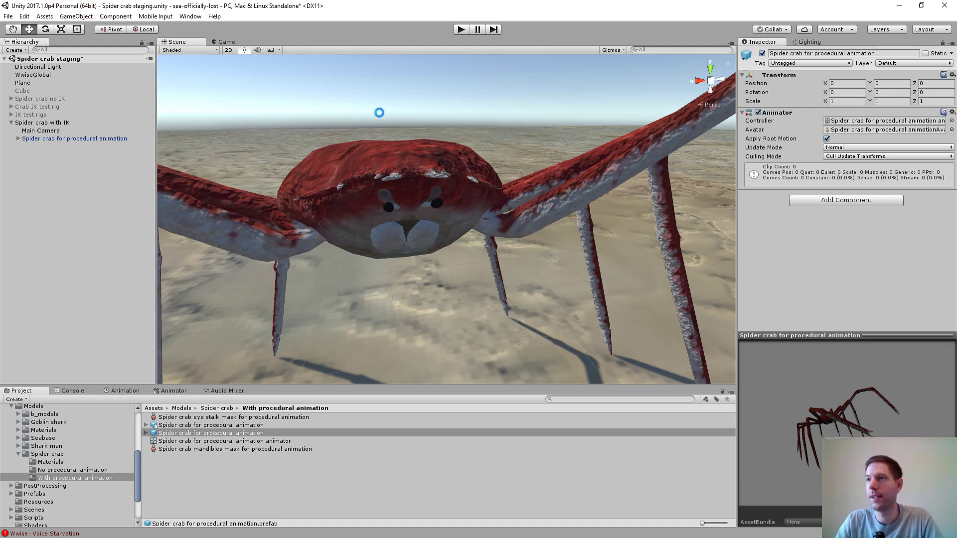
# Save the Spider crab staging scene and the project
pyautogui.hotkey('ctrl', 's')
pyautogui.click(8, 16)
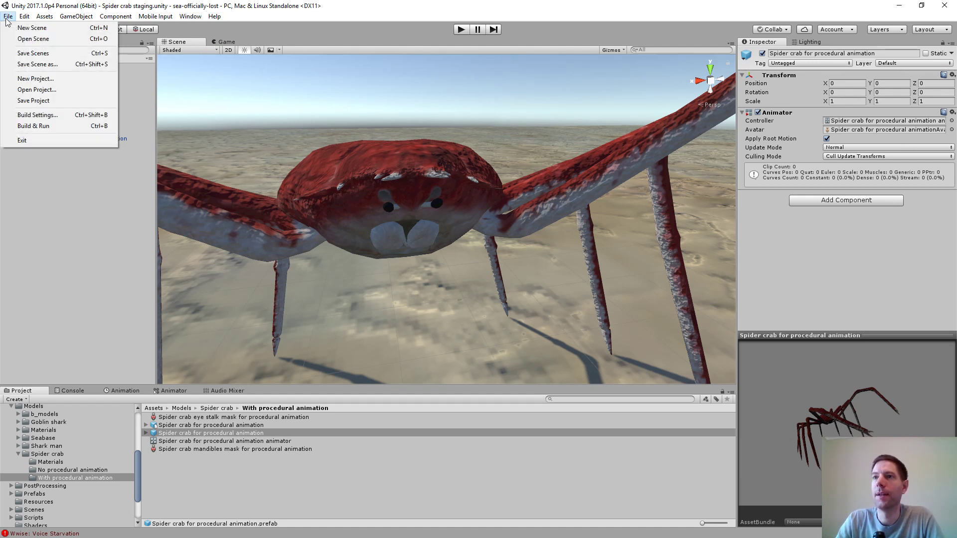
pyautogui.click(94, 99)
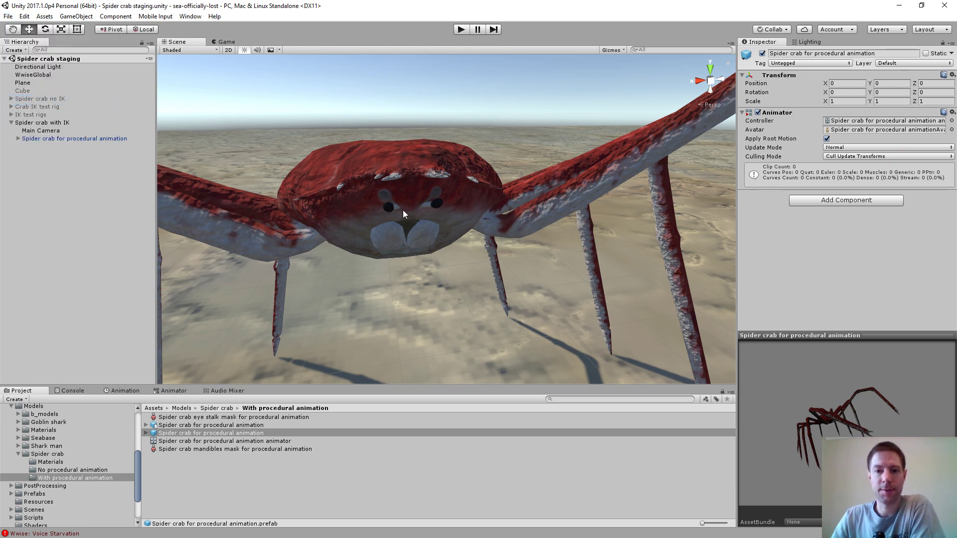
# Duplicate the Target sphere of the Crab IK test rig and make the copy a child of Spider crab with IK
pyautogui.scroll(-8, 430, 184)
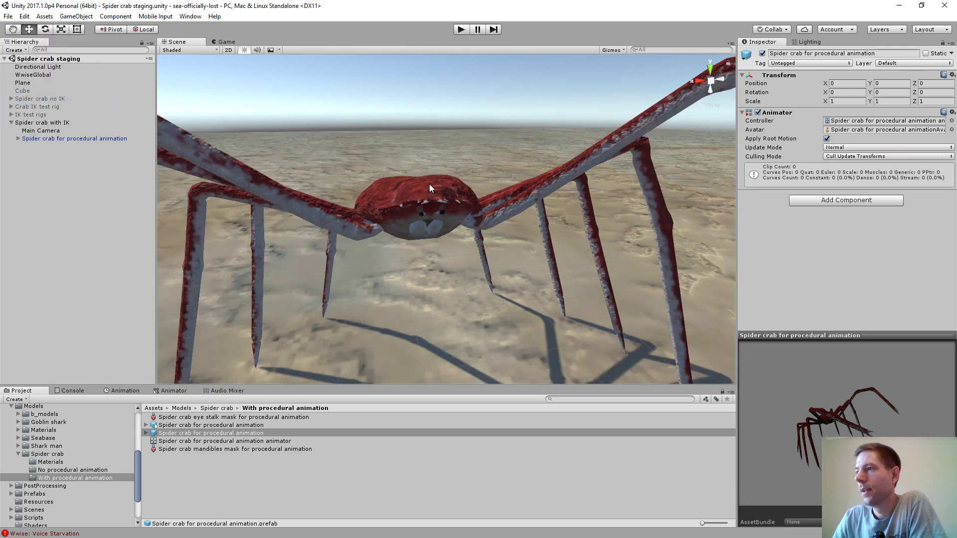
pyautogui.click(18, 139)
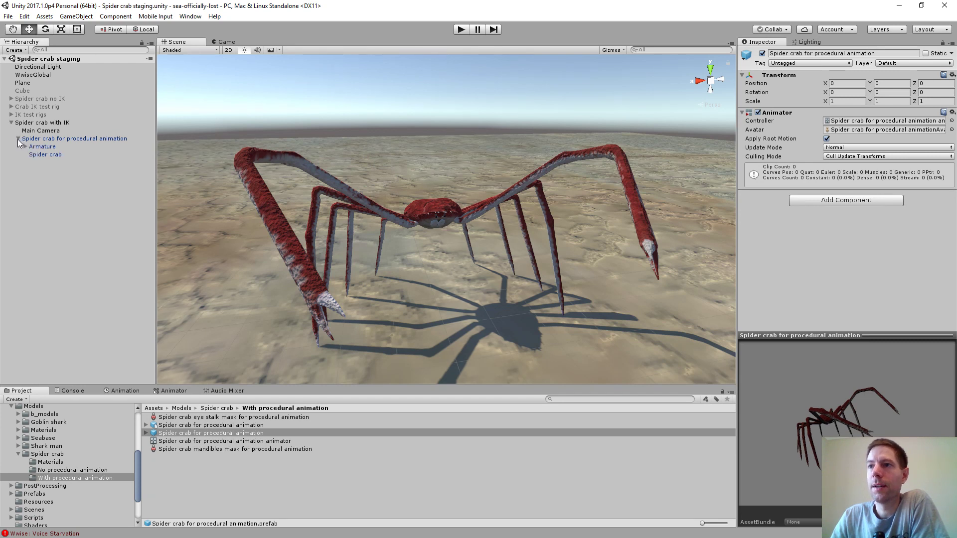
pyautogui.click(24, 147)
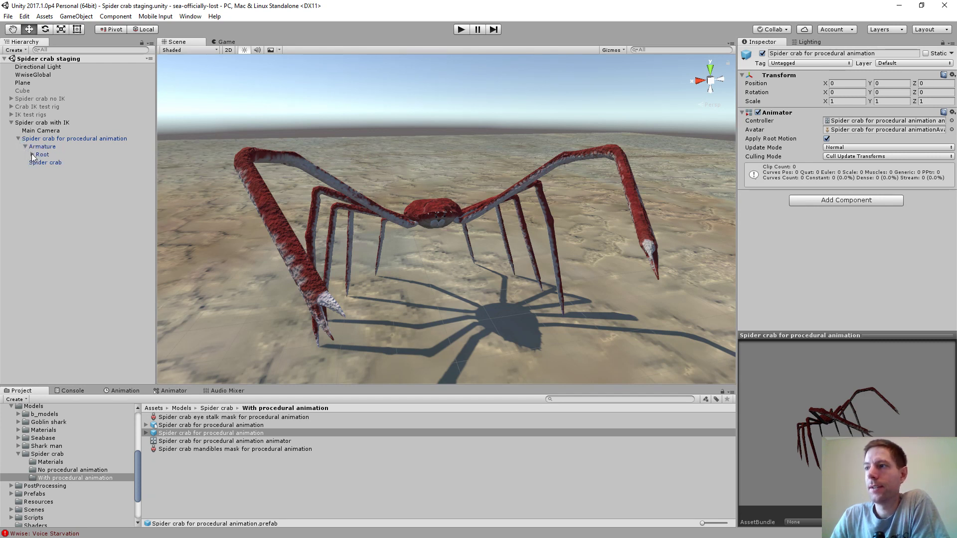
pyautogui.click(11, 99)
pyautogui.click(19, 114)
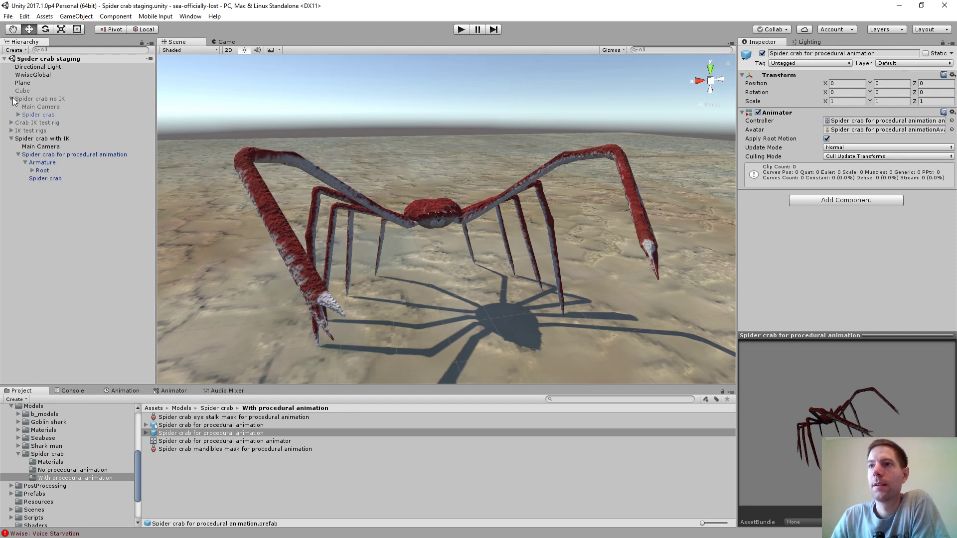
pyautogui.click(10, 99)
pyautogui.click(11, 106)
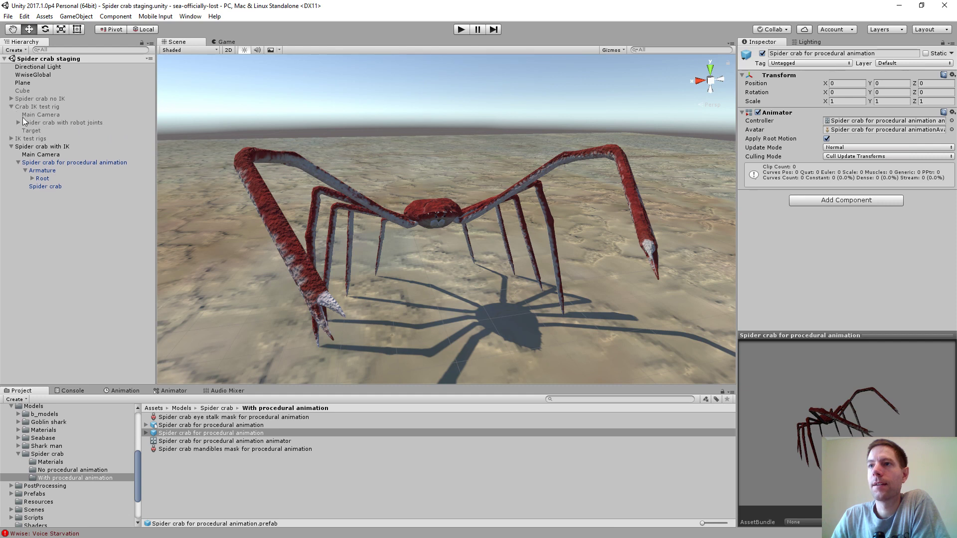
pyautogui.click(35, 132)
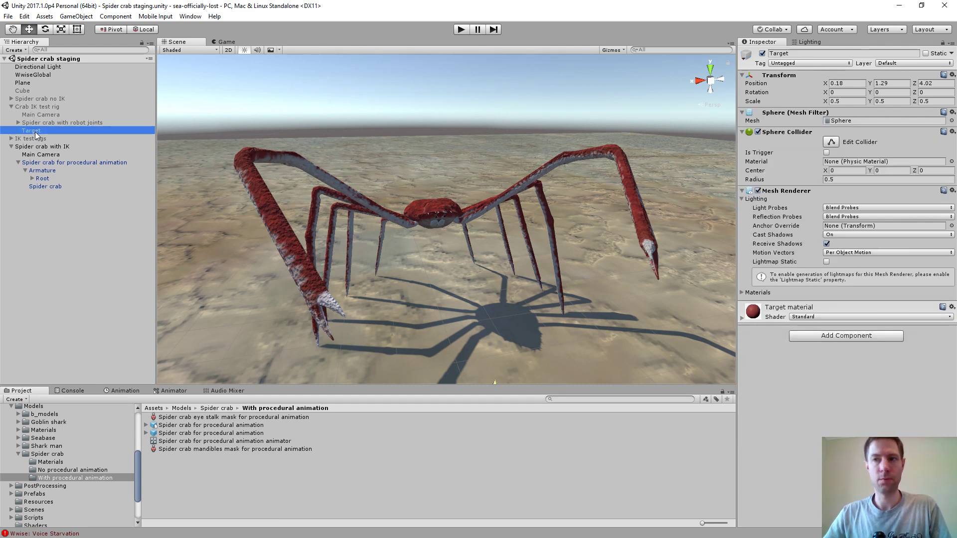
pyautogui.hotkey('ctrl', 'd')
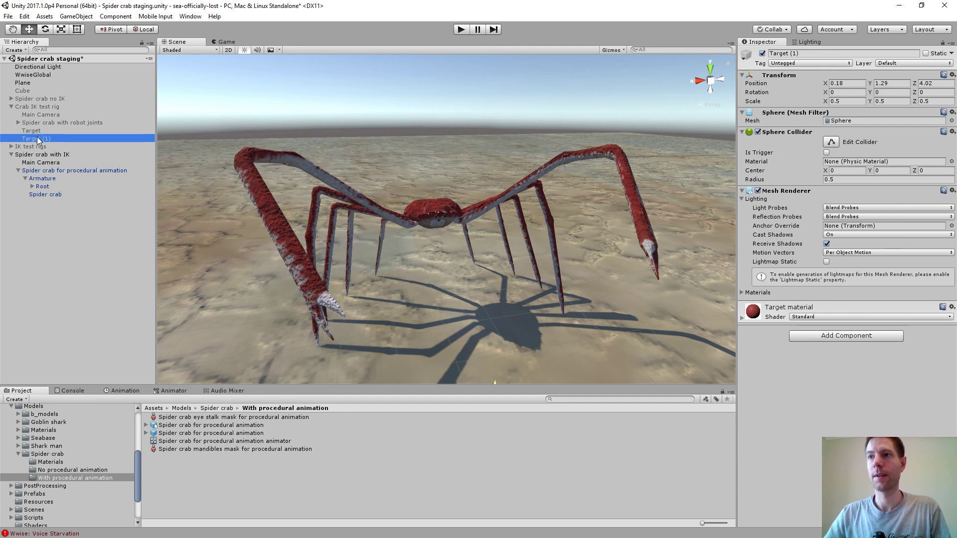
pyautogui.moveTo(38, 140); pyautogui.dragTo(44, 158)
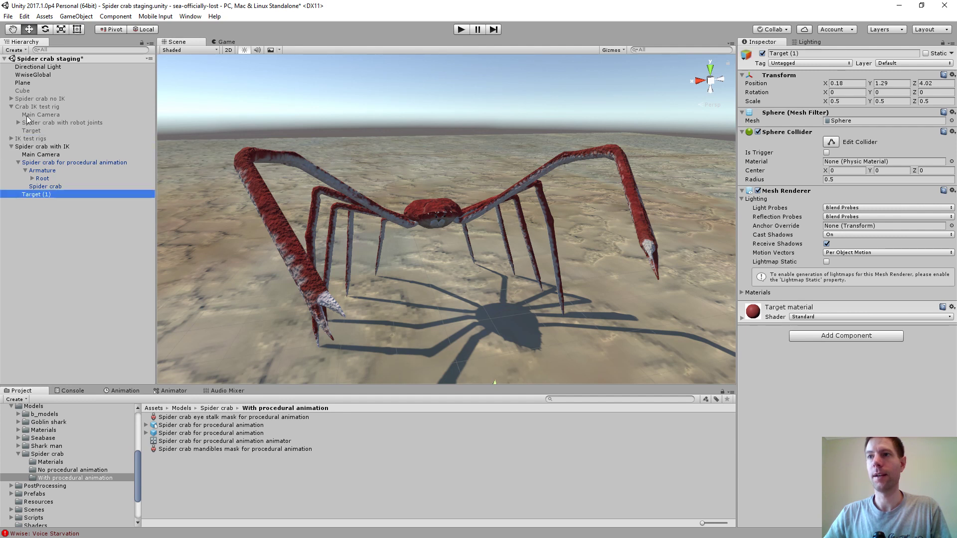
pyautogui.click(13, 106)
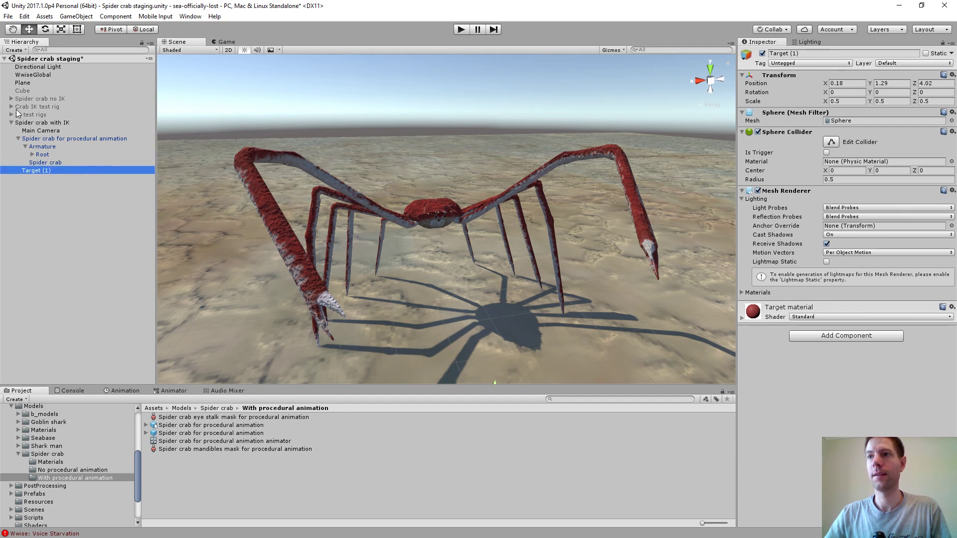
# Rename the Target (1) sphere to Target
pyautogui.click(49, 172)
pyautogui.click(55, 171)
pyautogui.press('BackSpace')
pyautogui.press('Return')
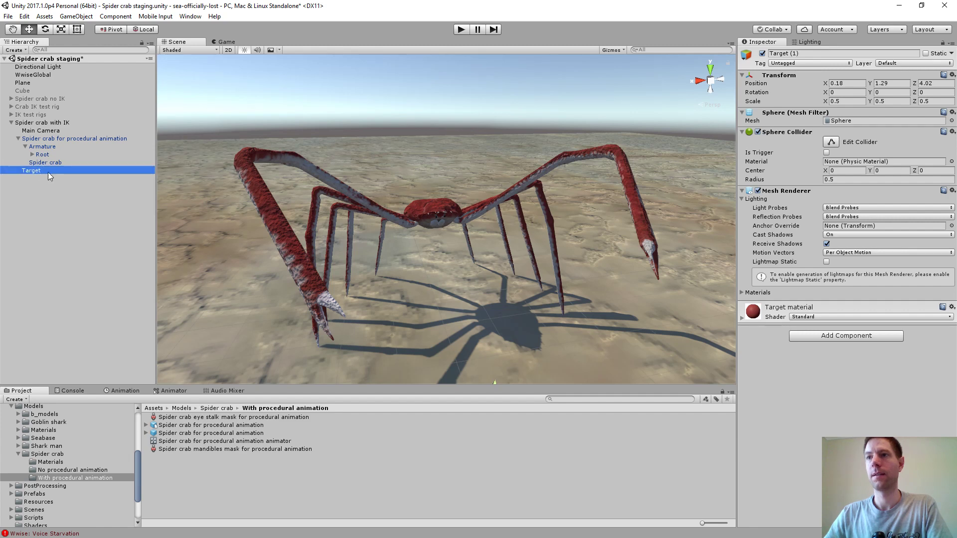
# Reorder Target to directly below Main Camera and move the sphere in front of the crab, to about -0.17, 2.39, 3.24
pyautogui.moveTo(33, 166); pyautogui.dragTo(34, 135)
pyautogui.press('f')
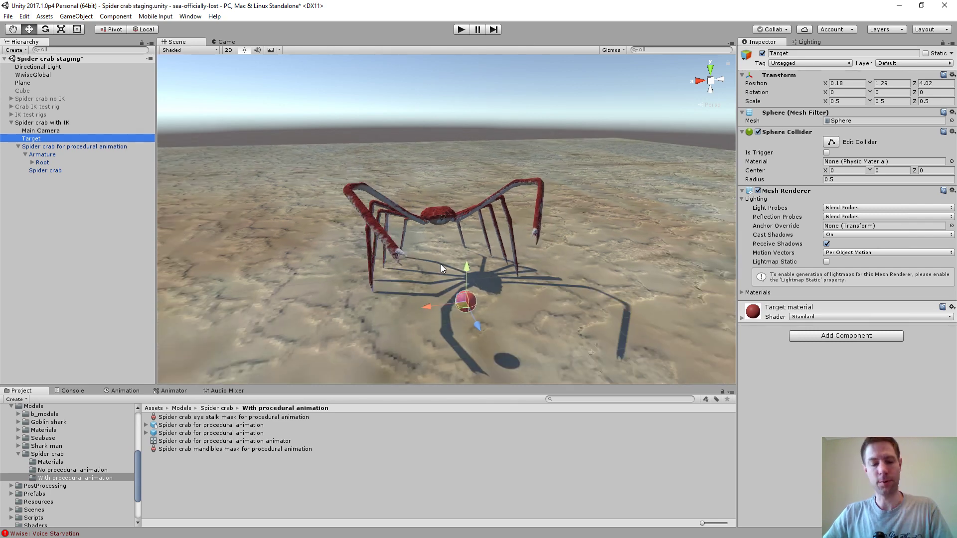
pyautogui.keyDown('alt'); pyautogui.moveTo(441, 265); pyautogui.dragTo(477, 255); pyautogui.keyUp('alt')
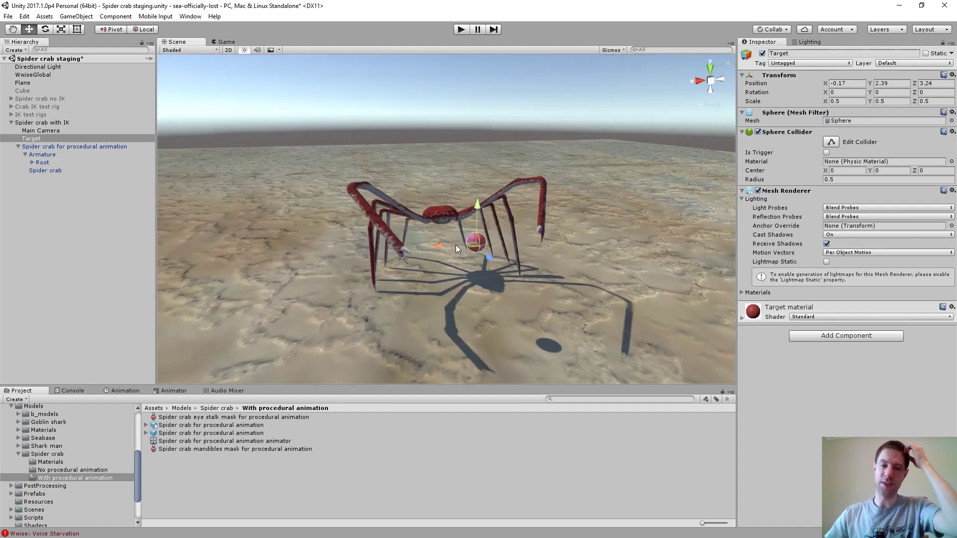
# Expand the armature through Root, Body and the left claw arm bones to Claw arm 5.L, and select Pincer.L
pyautogui.click(25, 155)
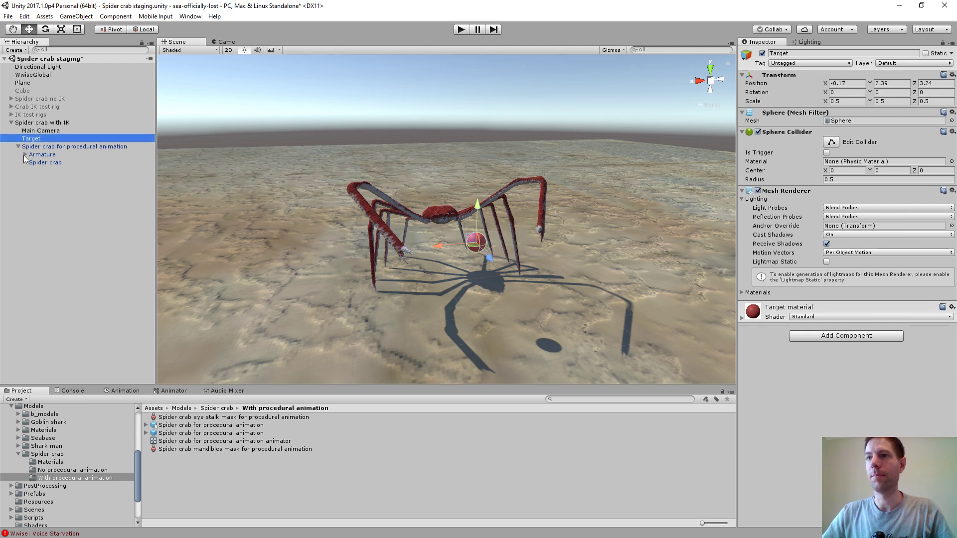
pyautogui.click(26, 154)
pyautogui.click(32, 162)
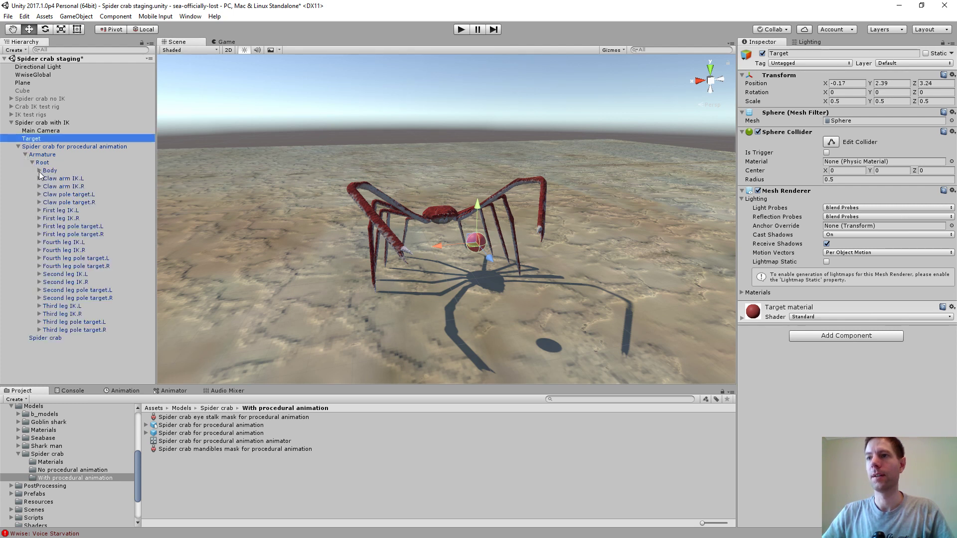
pyautogui.click(39, 171)
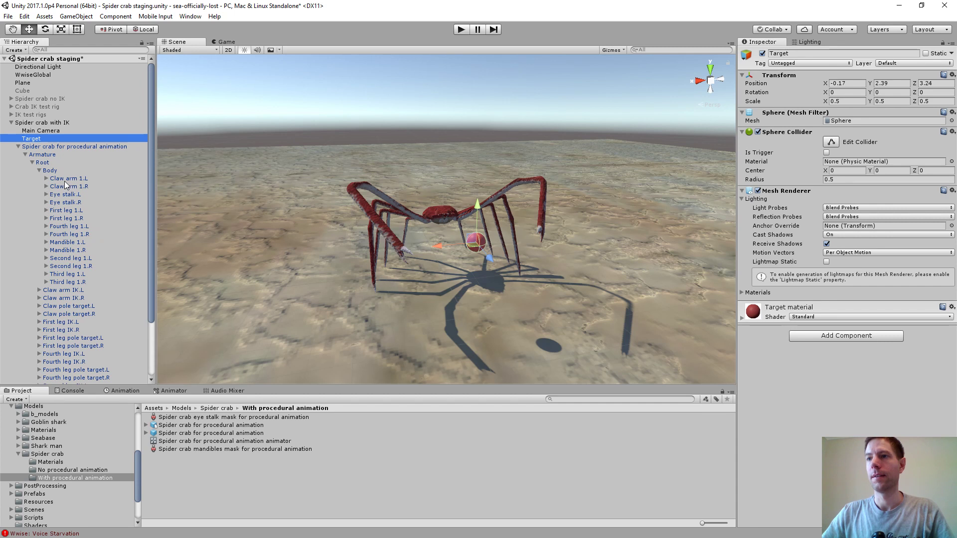
pyautogui.click(46, 179)
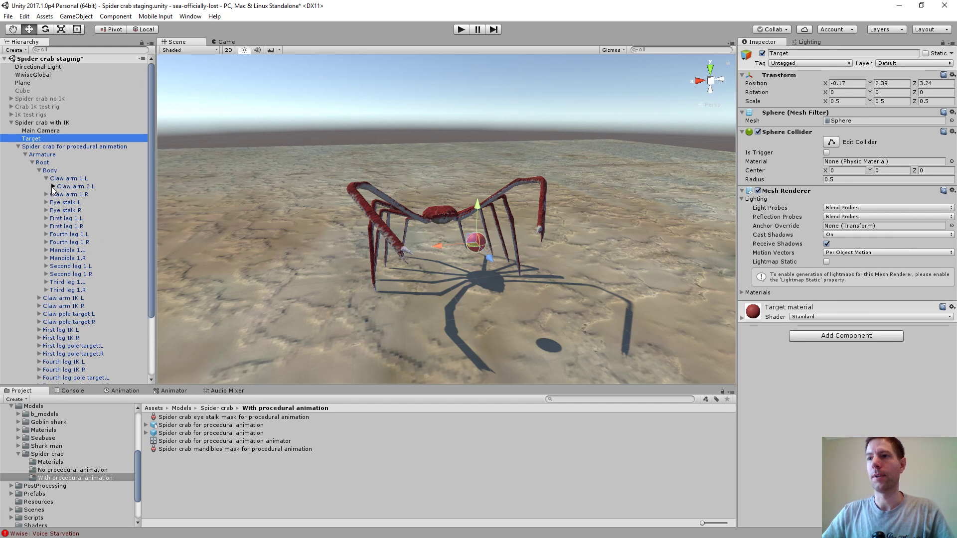
pyautogui.click(53, 186)
pyautogui.click(60, 195)
pyautogui.click(66, 203)
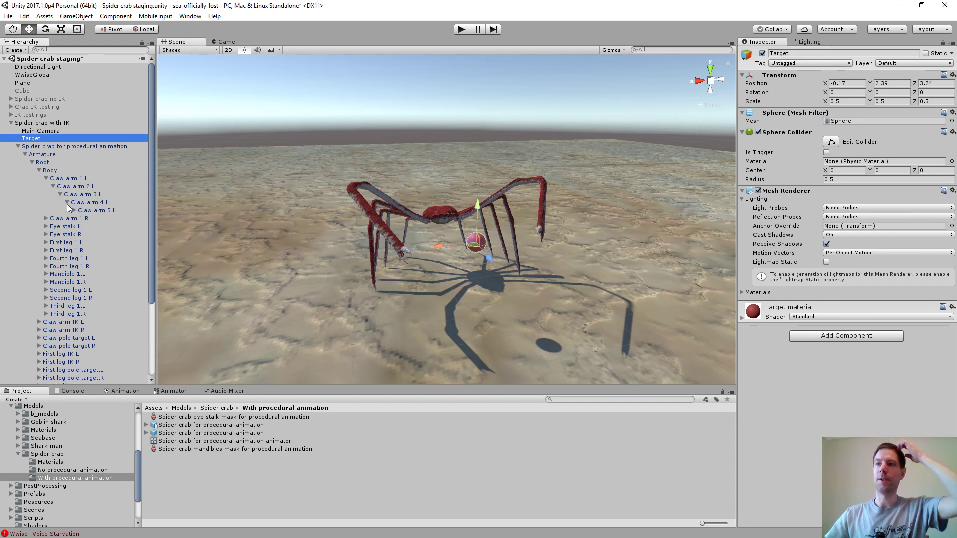
pyautogui.click(74, 210)
pyautogui.click(94, 219)
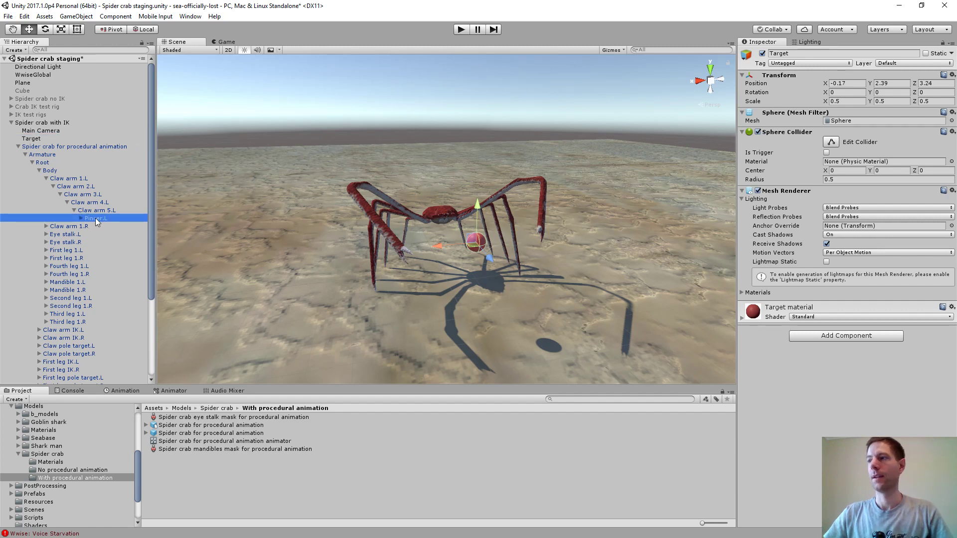
# Examine the crab's left pincer and claw tip up close from several angles in the scene
pyautogui.scroll(3, 559, 223)
pyautogui.moveTo(553, 230); pyautogui.dragTo(381, 206, button='right')
pyautogui.scroll(-2, 381, 206)
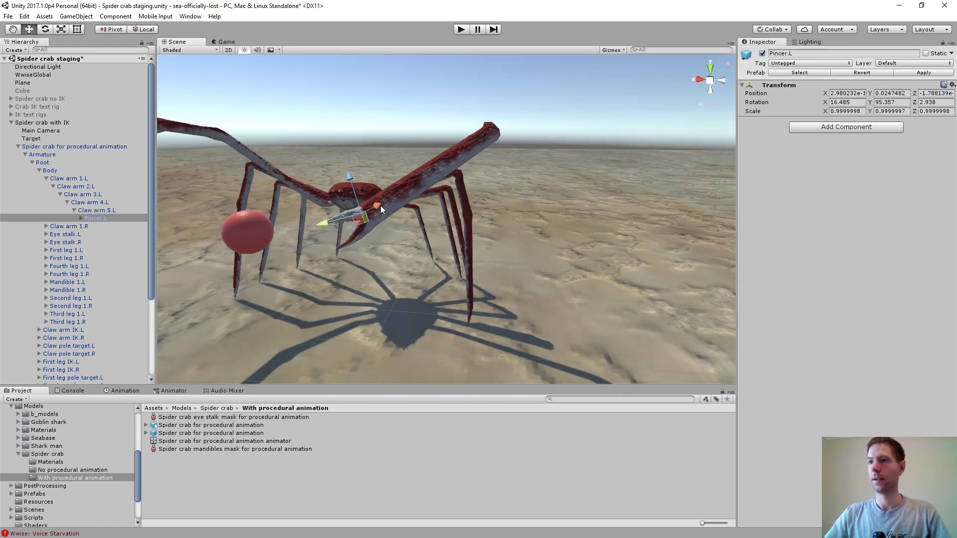
pyautogui.moveTo(380, 206); pyautogui.dragTo(410, 214, button='middle')
pyautogui.scroll(-1, 526, 233)
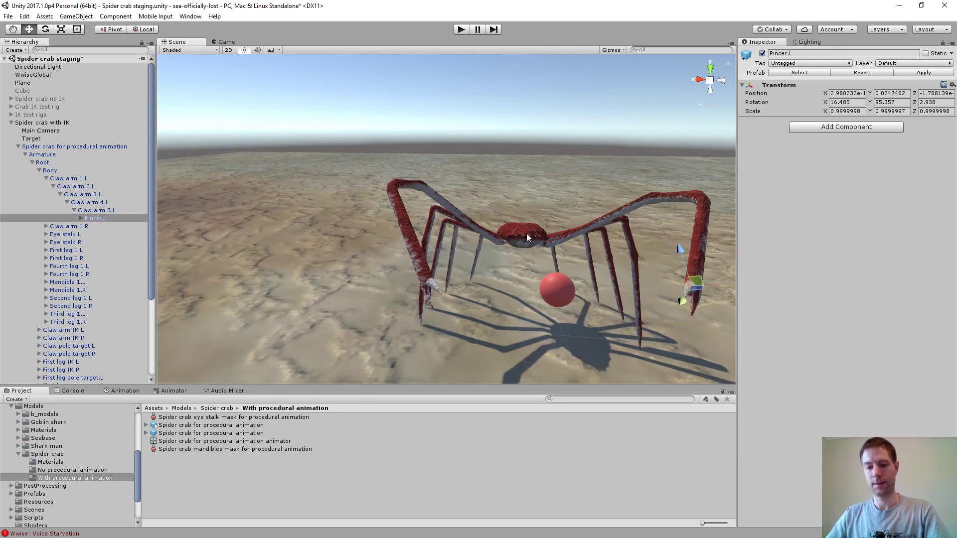
pyautogui.press('f')
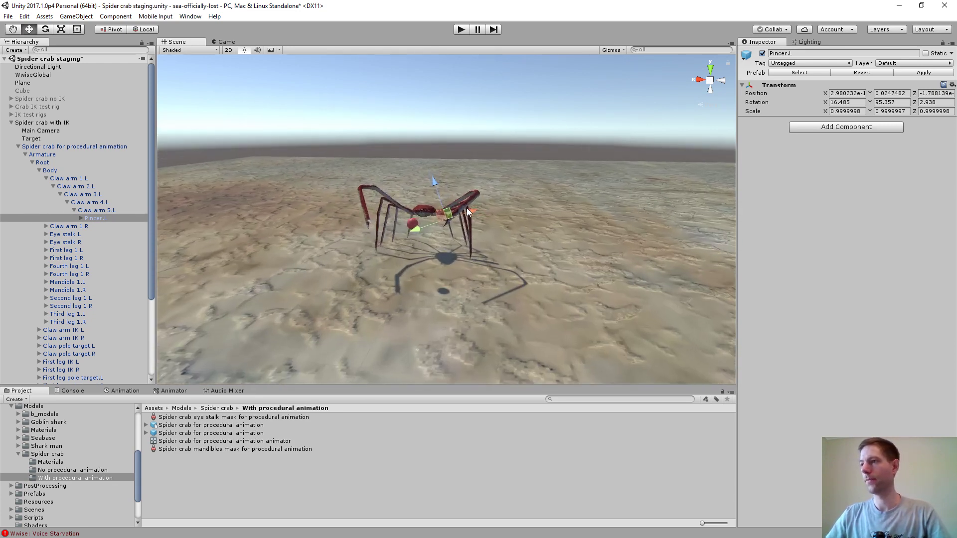
pyautogui.scroll(6, 461, 206)
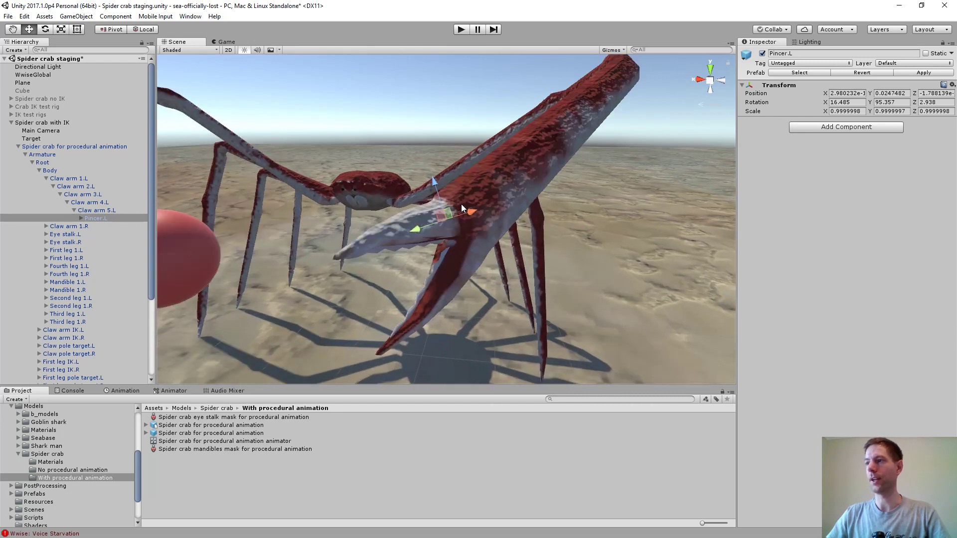
pyautogui.scroll(-2, 411, 258)
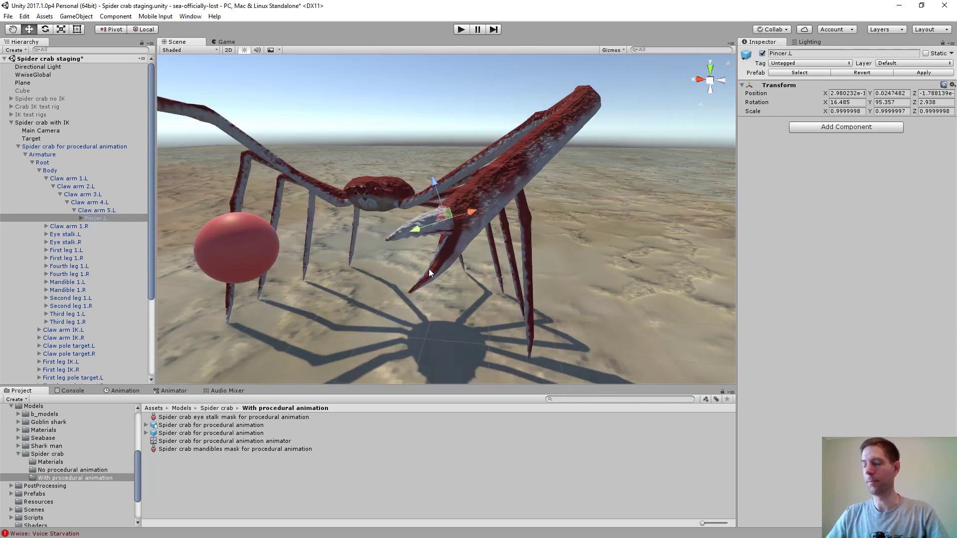
pyautogui.keyDown('alt'); pyautogui.moveTo(429, 268); pyautogui.dragTo(357, 258); pyautogui.keyUp('alt')
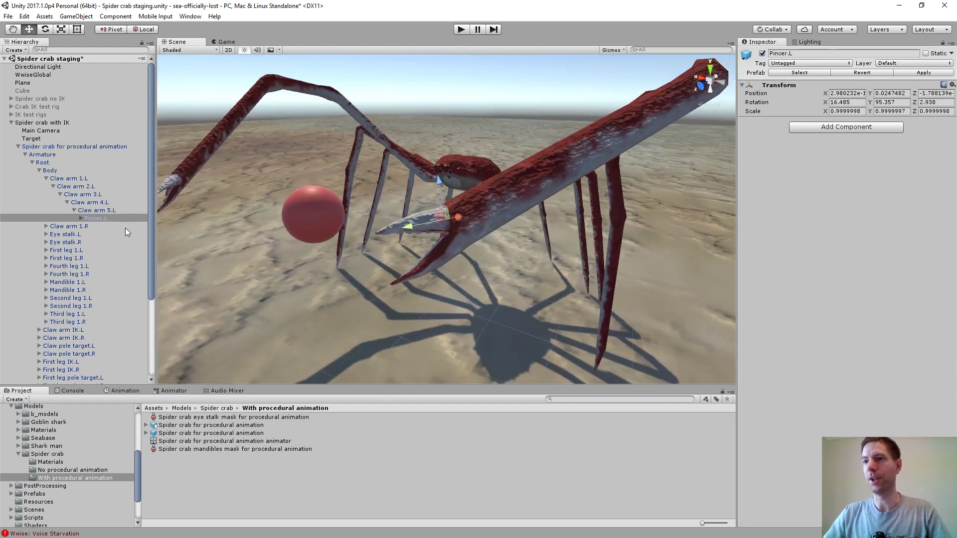
# Create an empty object as a child of the Pincer.L_end bone
pyautogui.click(80, 219)
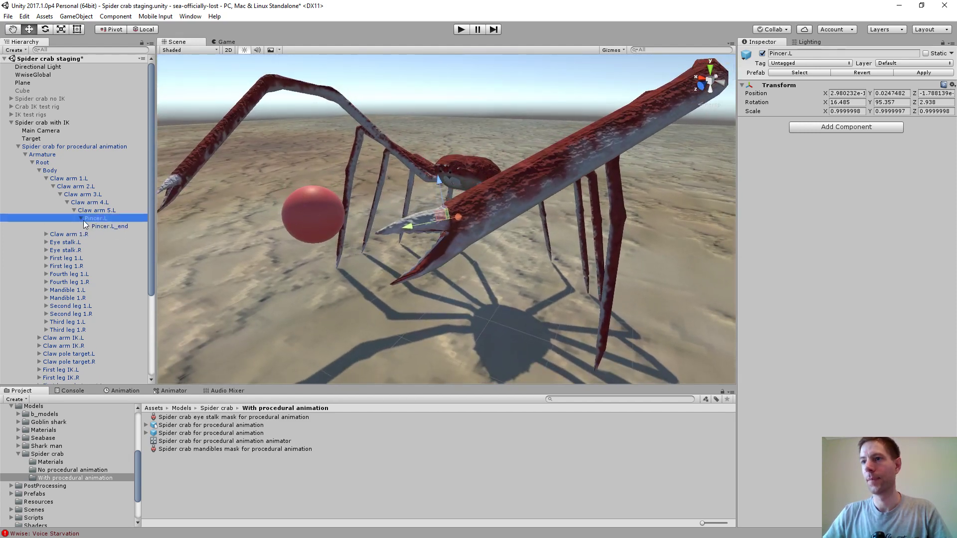
pyautogui.click(111, 226)
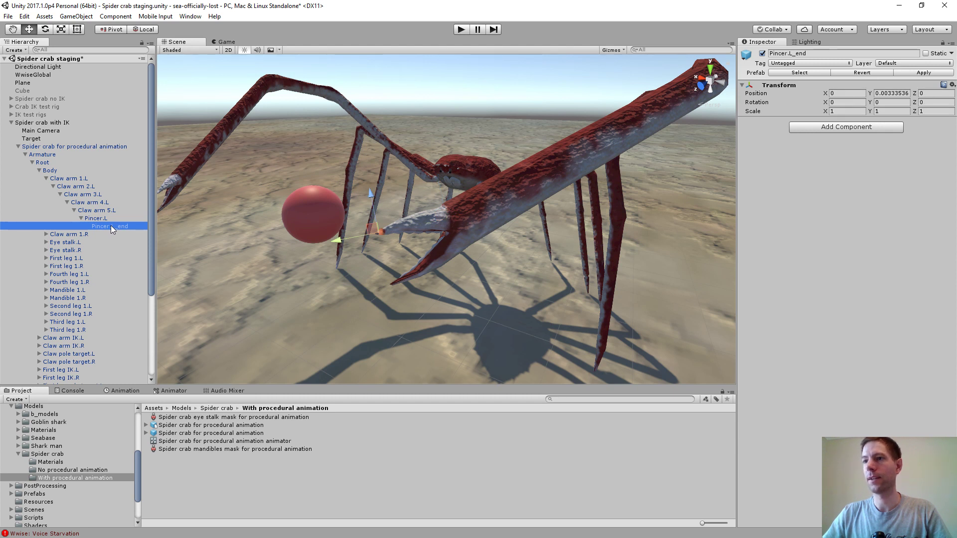
pyautogui.rightClick(111, 226)
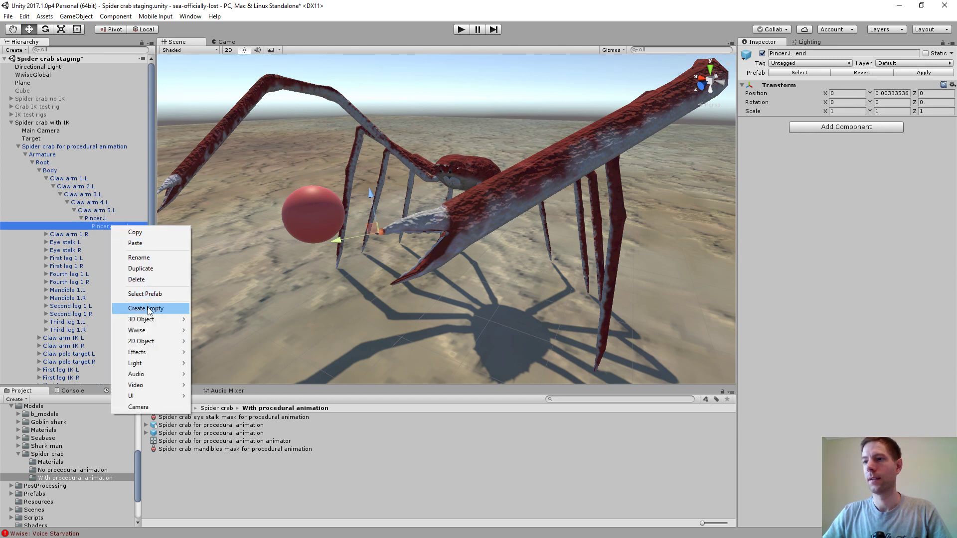
pyautogui.click(149, 308)
pyautogui.click(116, 234)
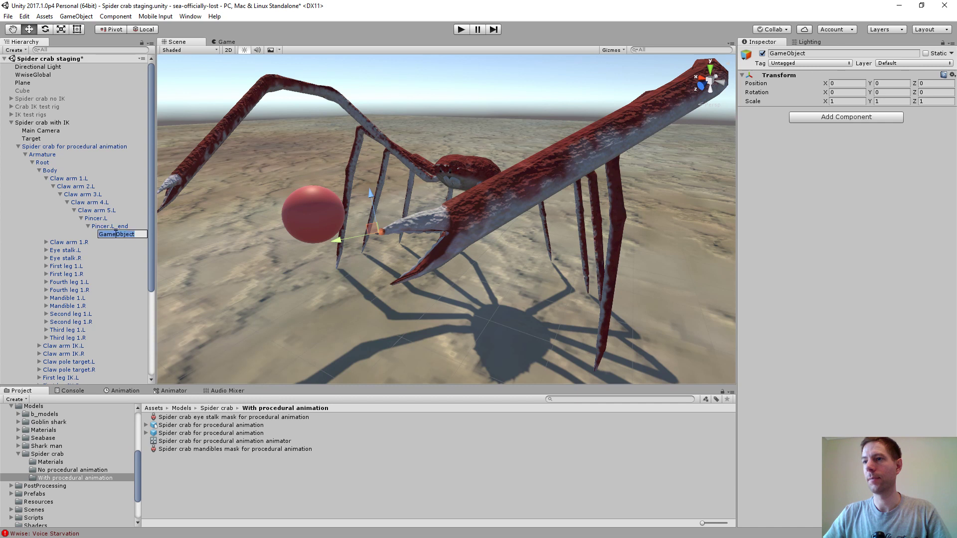
# Reparent the new empty object to Claw arm 5.L and place it above Pincer.L
pyautogui.moveTo(118, 249); pyautogui.dragTo(98, 215)
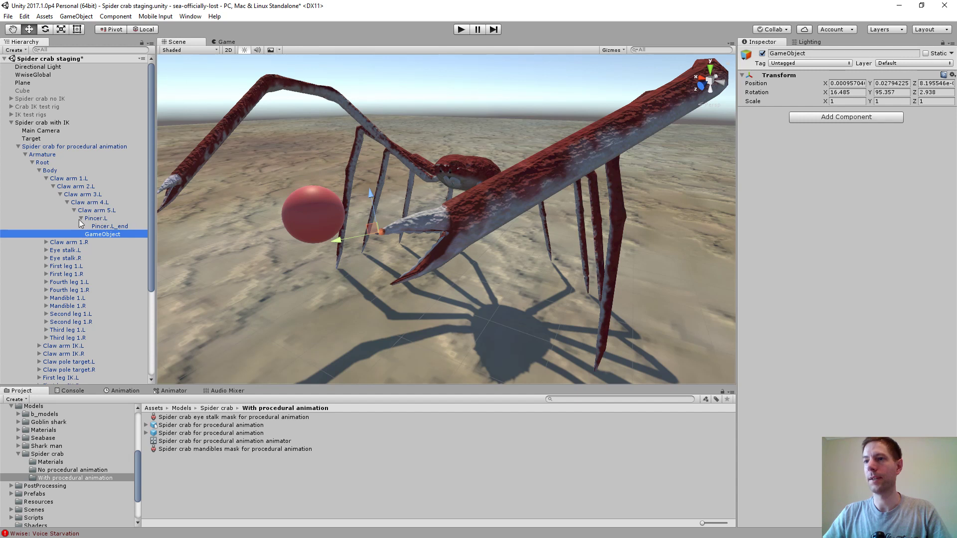
pyautogui.click(80, 219)
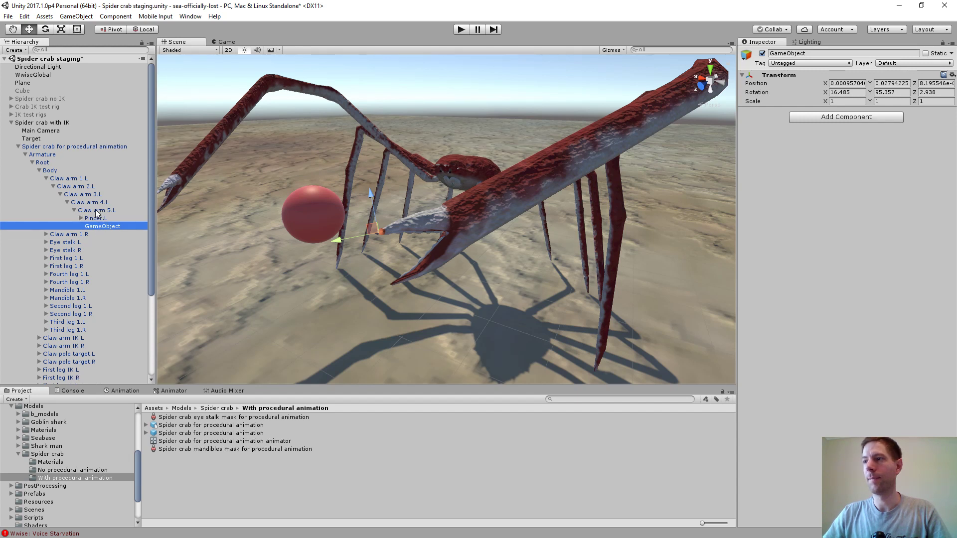
pyautogui.click(96, 212)
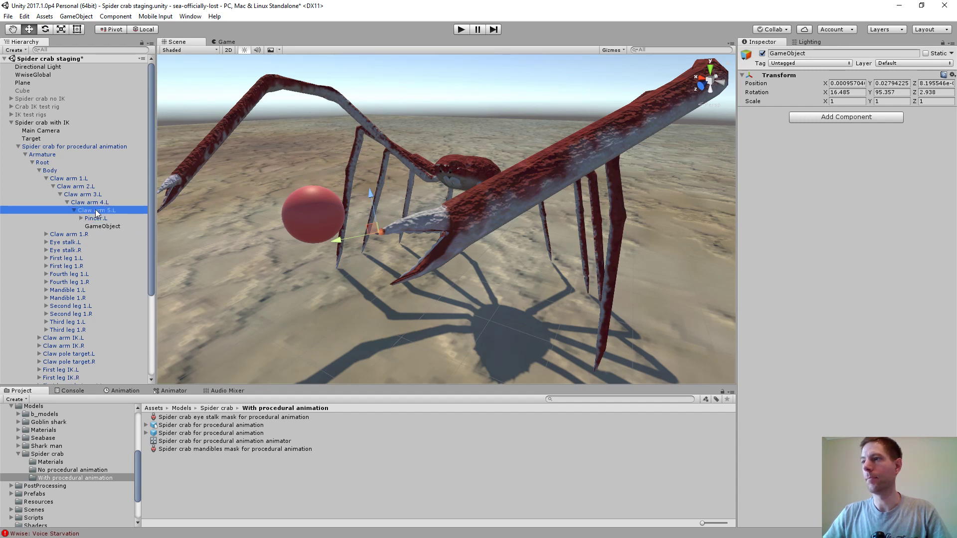
pyautogui.scroll(-2, 549, 187)
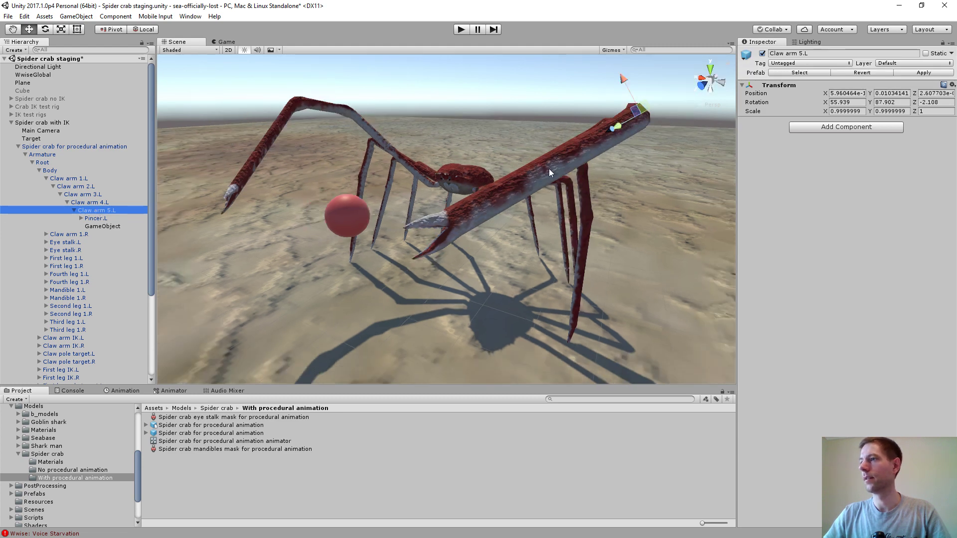
pyautogui.moveTo(106, 225); pyautogui.dragTo(103, 215)
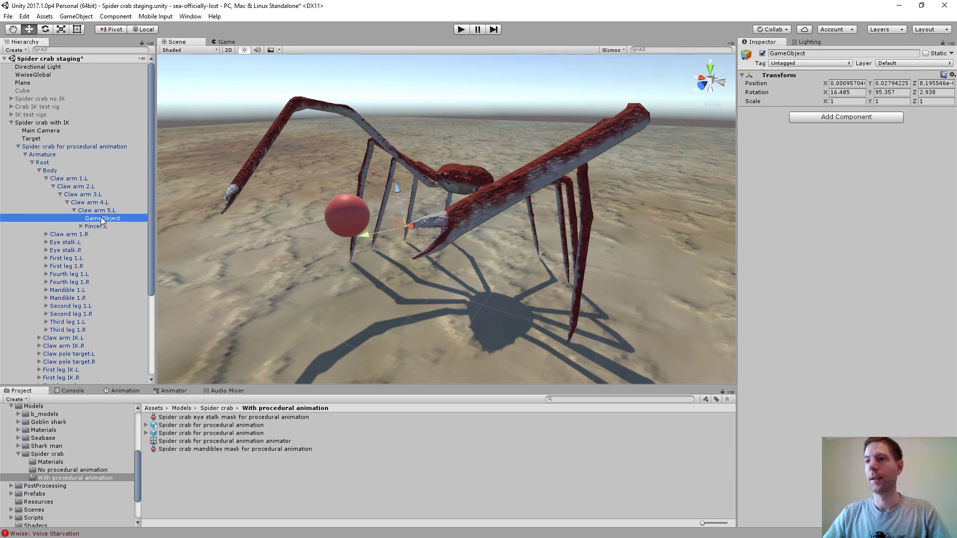
# Rename the empty object under Claw arm 5.L to "Left claw tip"
pyautogui.click(118, 219)
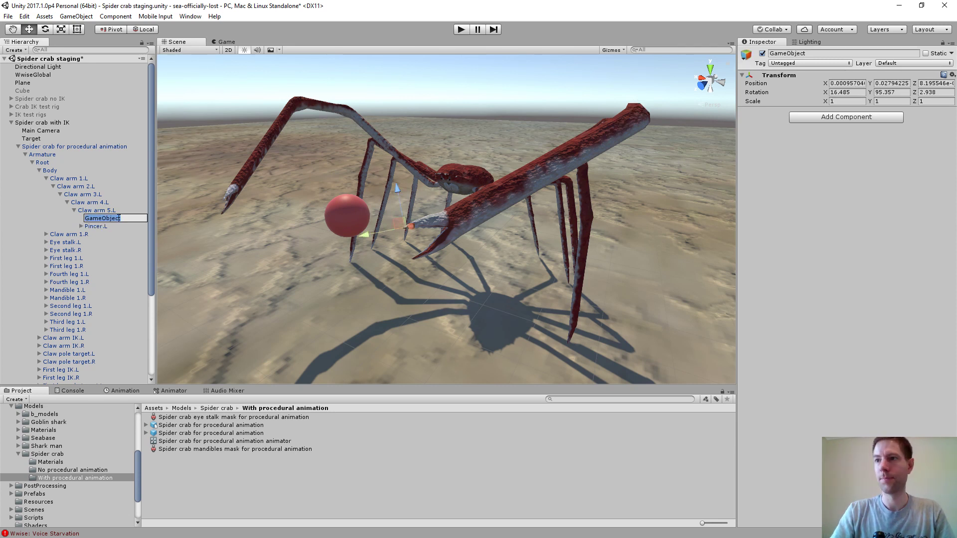
pyautogui.write('Left cl')
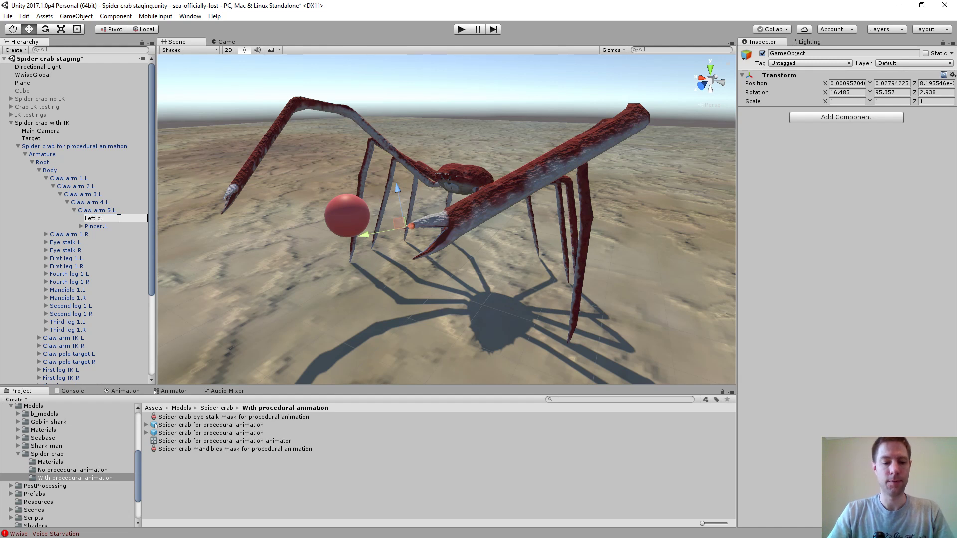
pyautogui.write('aw tip')
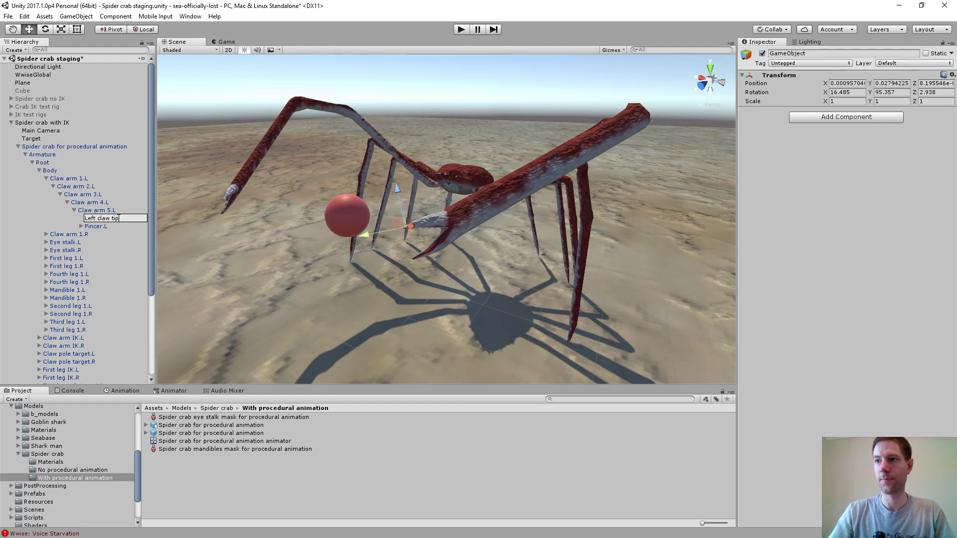
pyautogui.press('Return')
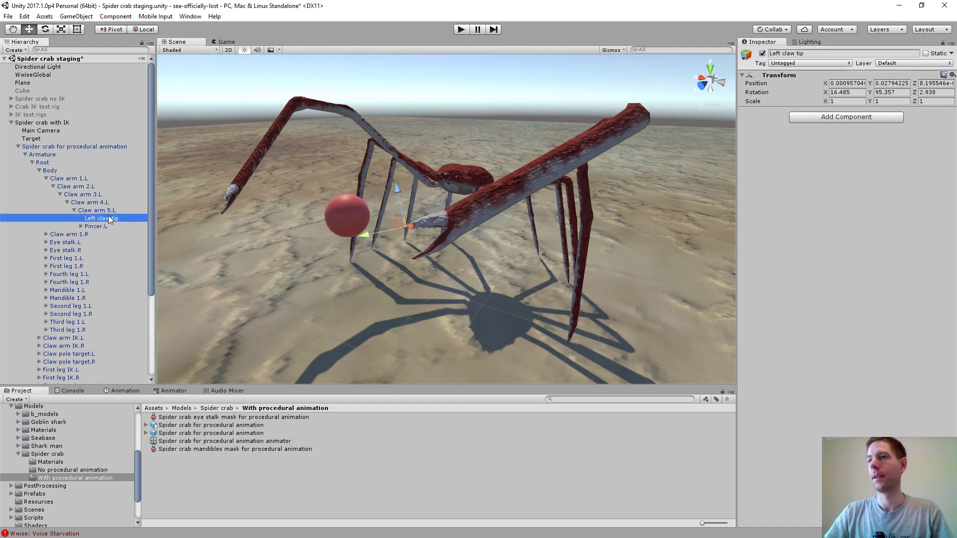
# Rename the left claw tip object to "Claw tip.L" to match the bones' naming style
pyautogui.click(104, 219)
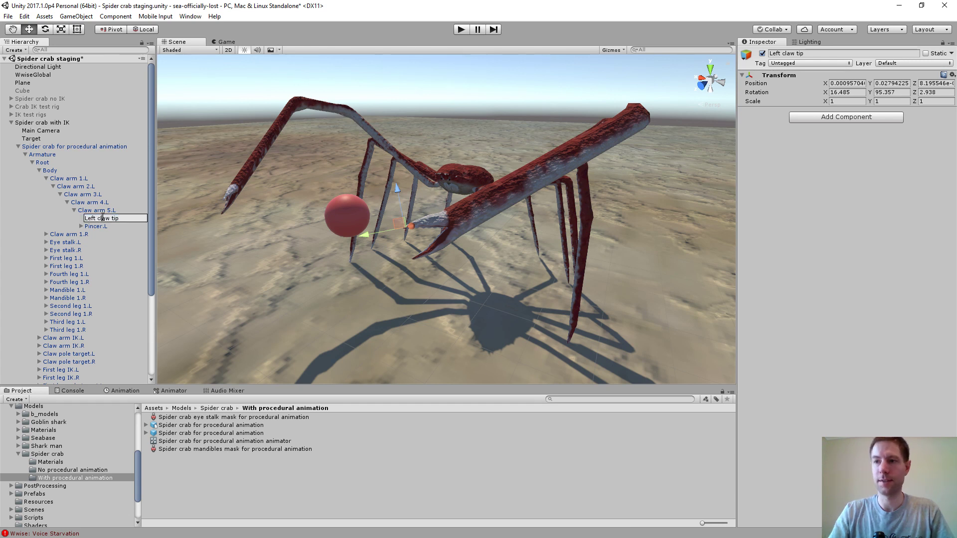
pyautogui.press('BackSpace')
pyautogui.press('BackSpace')
pyautogui.press('BackSpace')
pyautogui.press('BackSpace')
pyautogui.press('BackSpace')
pyautogui.press('BackSpace')
pyautogui.write('C')
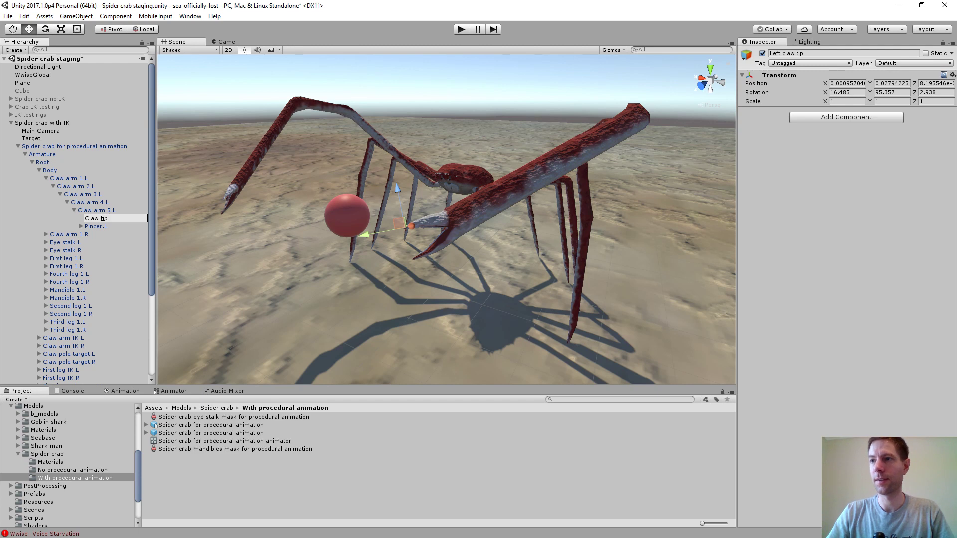
pyautogui.write('.L')
pyautogui.press('Return')
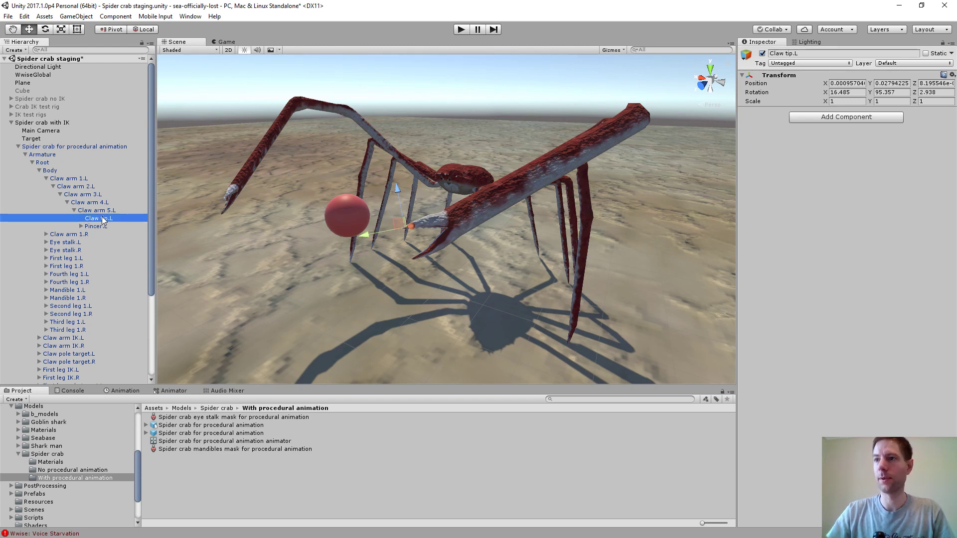
# Move Claw tip.L to the tip of the left claw's lower finger, at about -0.0013, 0.0286, 0.0003
pyautogui.scroll(3, 441, 205)
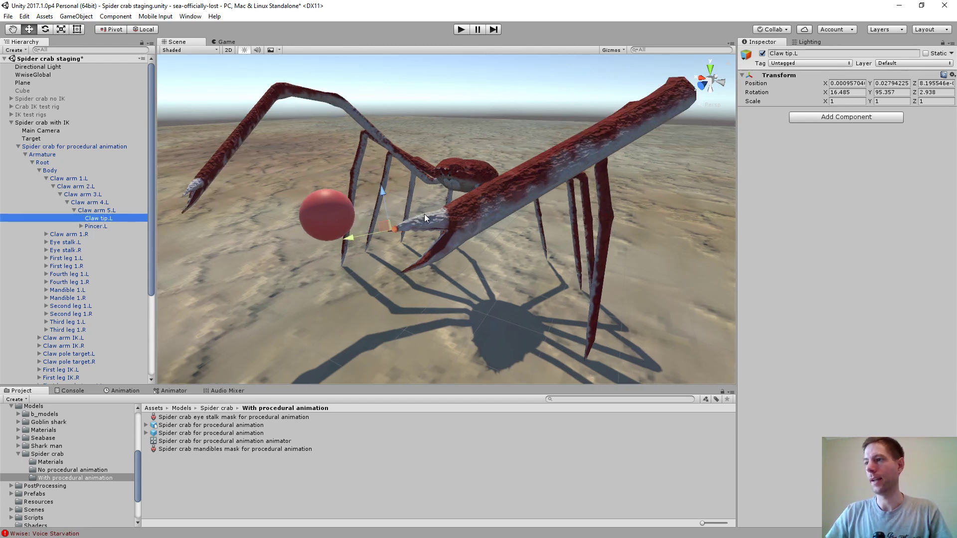
pyautogui.moveTo(370, 195); pyautogui.dragTo(382, 245)
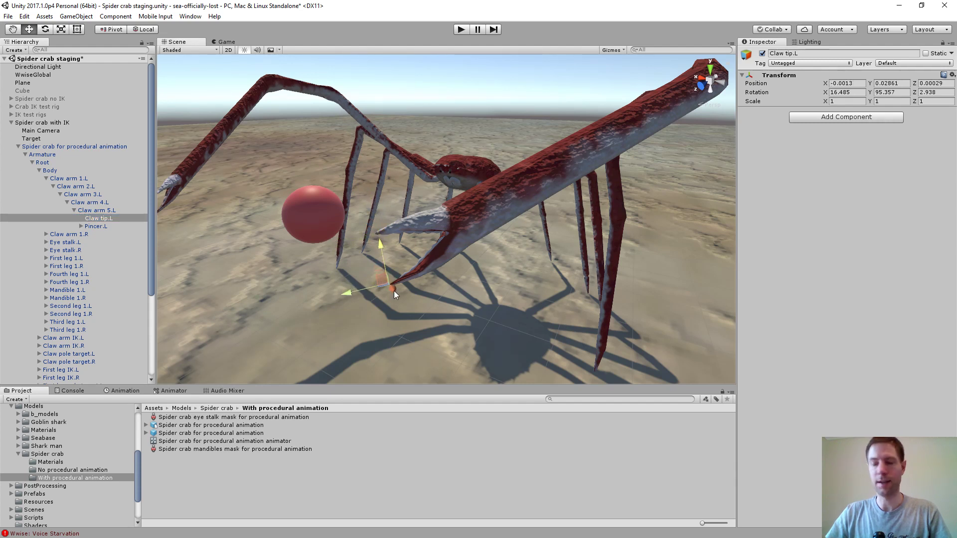
pyautogui.moveTo(406, 275); pyautogui.dragTo(411, 266, button='middle')
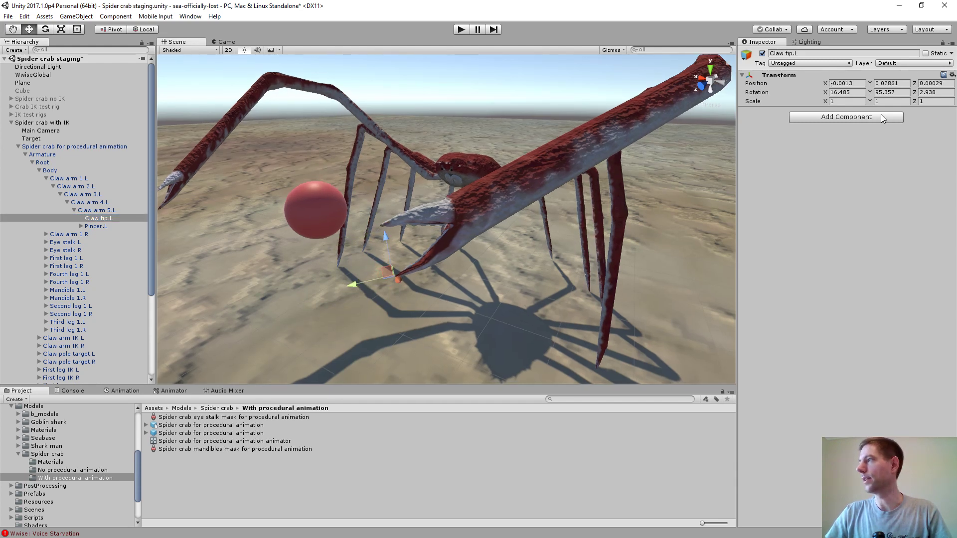
# Reset the transform of Claw tip.L
pyautogui.click(952, 77)
pyautogui.click(877, 87)
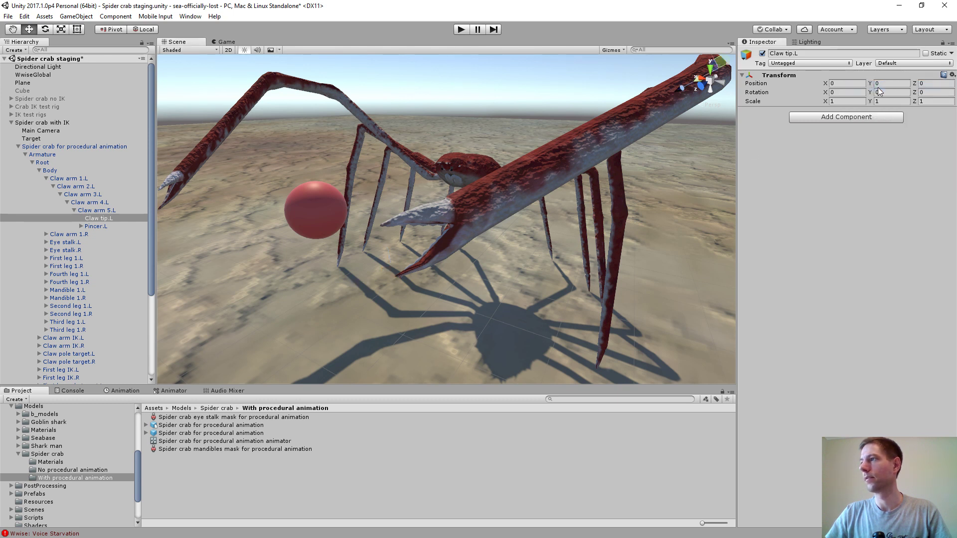
# Undo the transform reset of Claw tip.L and set only its rotation to 0, 0, 0
pyautogui.hotkey('ctrl', 'z')
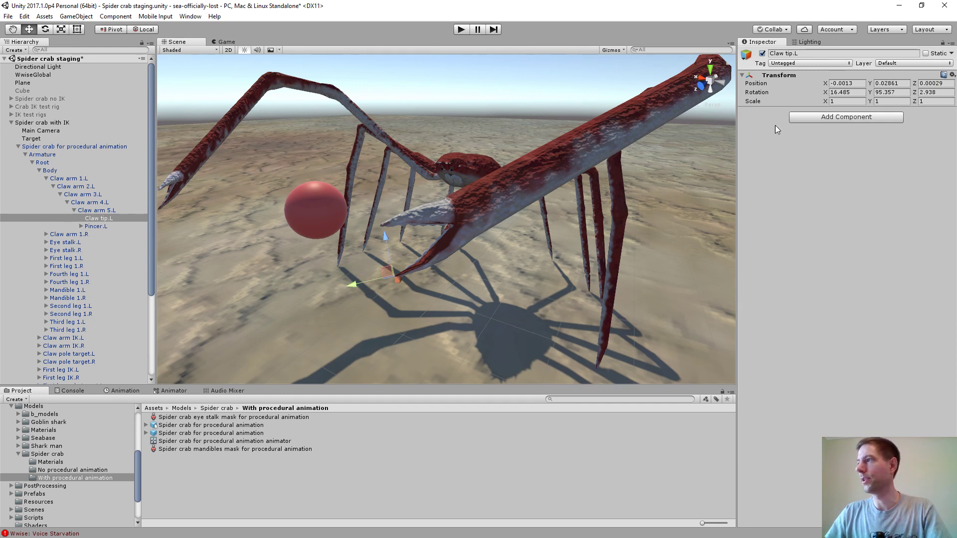
pyautogui.click(854, 93)
pyautogui.write('0')
pyautogui.press('Tab')
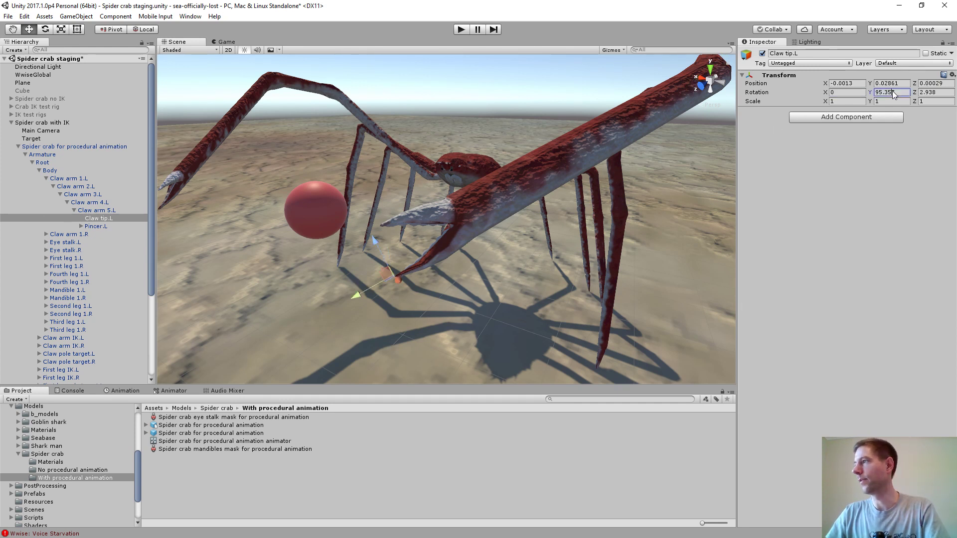
pyautogui.write('0')
pyautogui.press('Tab')
pyautogui.write('0')
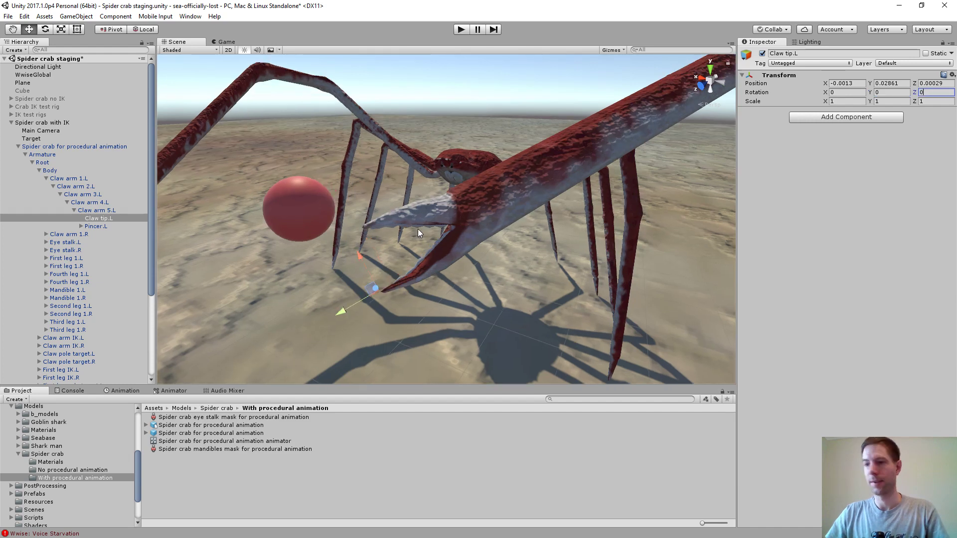
# Rotate Claw tip.L about its X axis and set the X rotation to exactly -90
pyautogui.keyDown('alt'); pyautogui.moveTo(418, 229); pyautogui.dragTo(467, 251); pyautogui.keyUp('alt')
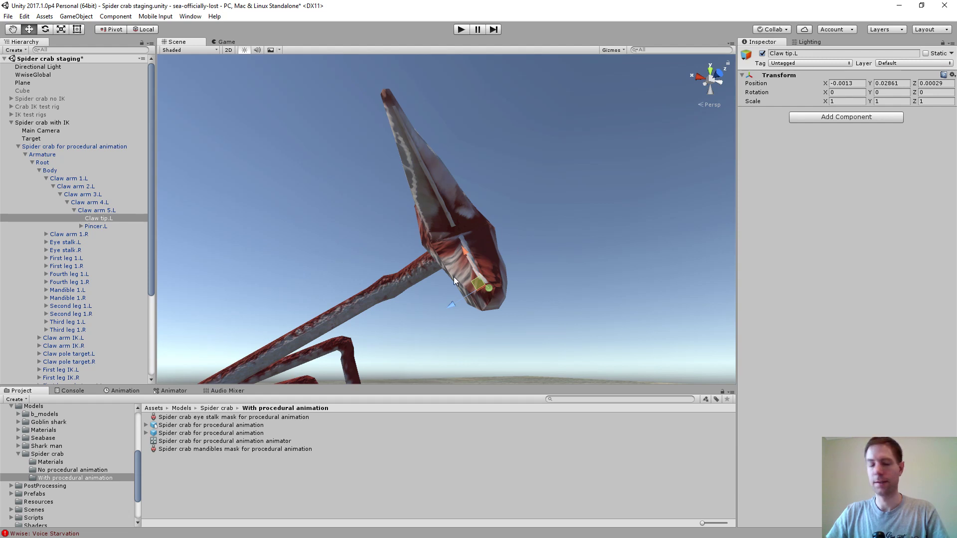
pyautogui.scroll(-3, 454, 276)
pyautogui.press('e')
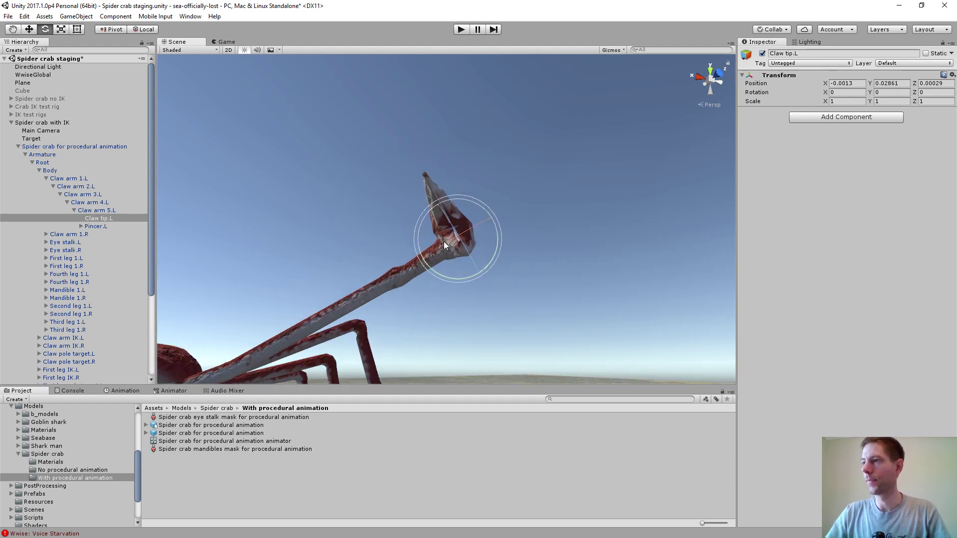
pyautogui.moveTo(446, 243); pyautogui.dragTo(527, 212)
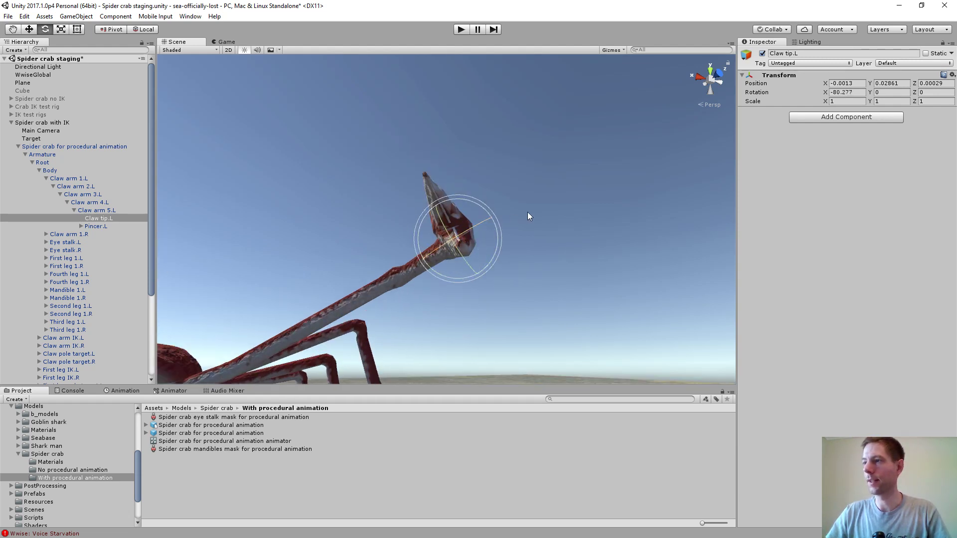
pyautogui.click(857, 92)
pyautogui.write('-90')
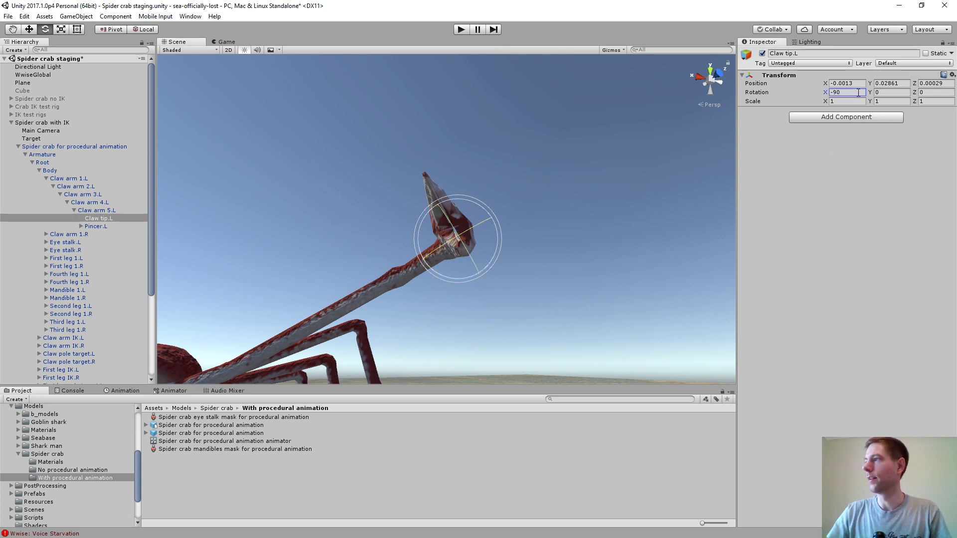
# Nudge Claw tip.L along its local axis at the lower finger's tip, to a Y position of about 0.0285
pyautogui.click(459, 234)
pyautogui.press('w')
pyautogui.keyDown('alt'); pyautogui.moveTo(457, 240); pyautogui.dragTo(469, 281); pyautogui.keyUp('alt')
pyautogui.scroll(3, 420, 272)
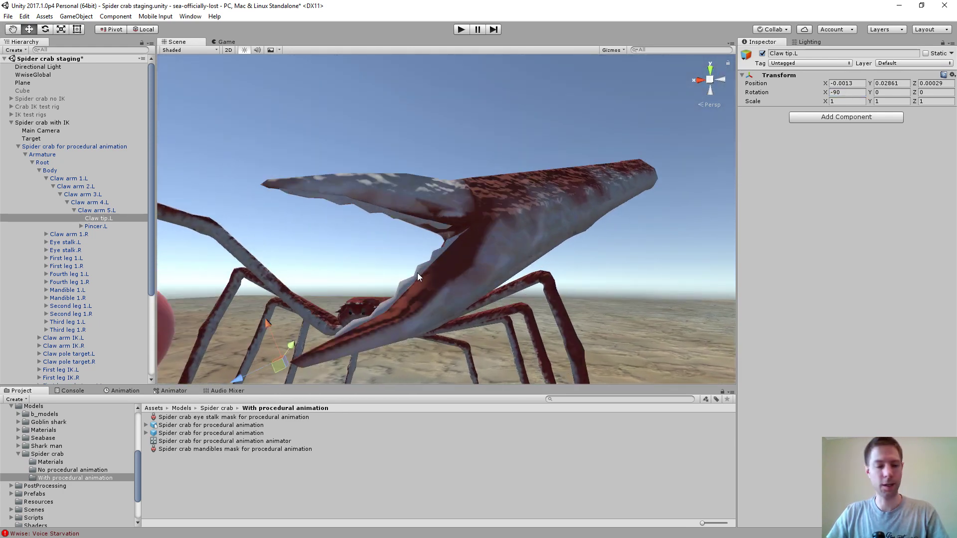
pyautogui.moveTo(418, 274); pyautogui.dragTo(432, 243, button='middle')
pyautogui.scroll(-3, 438, 211)
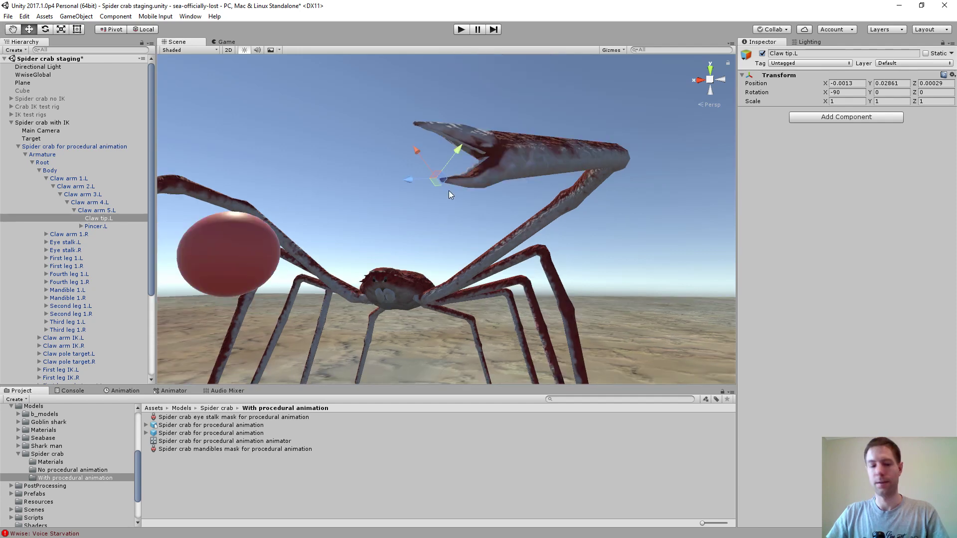
pyautogui.keyDown('alt'); pyautogui.moveTo(449, 190); pyautogui.dragTo(421, 254); pyautogui.keyUp('alt')
pyautogui.scroll(6, 420, 253)
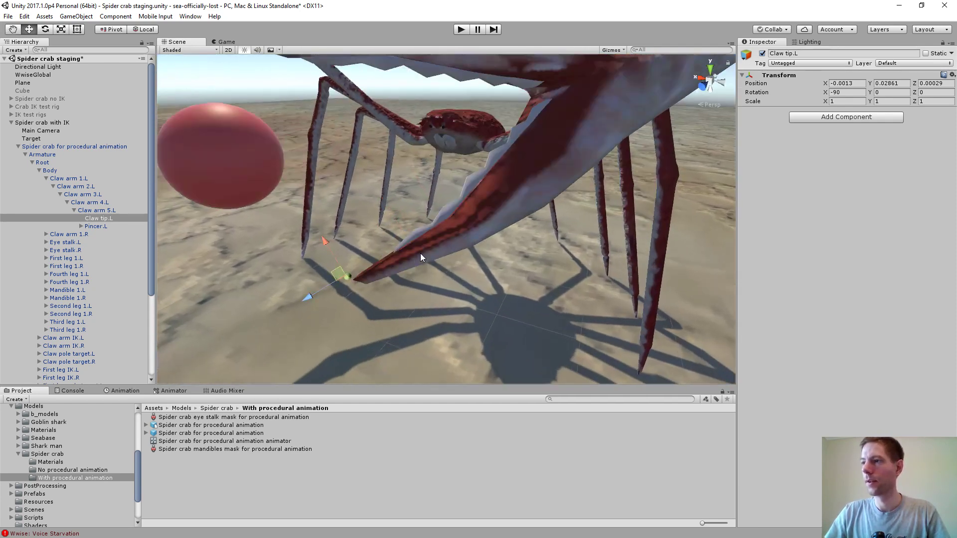
pyautogui.scroll(-6, 438, 242)
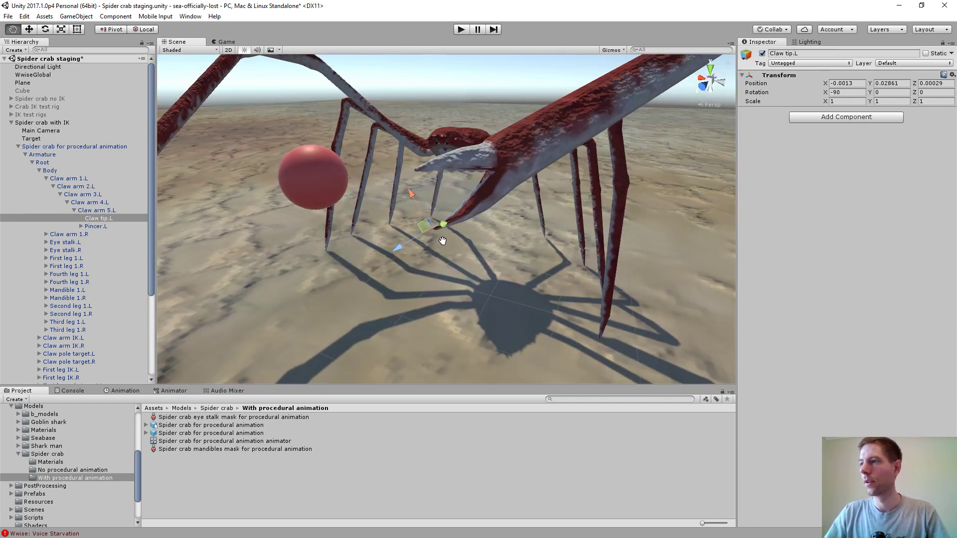
pyautogui.scroll(2, 441, 235)
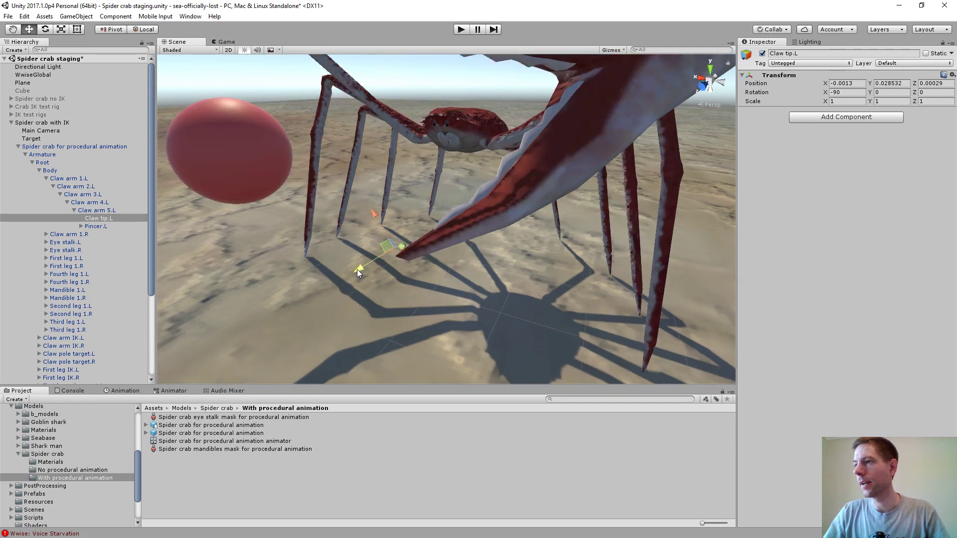
pyautogui.moveTo(431, 270); pyautogui.dragTo(455, 273)
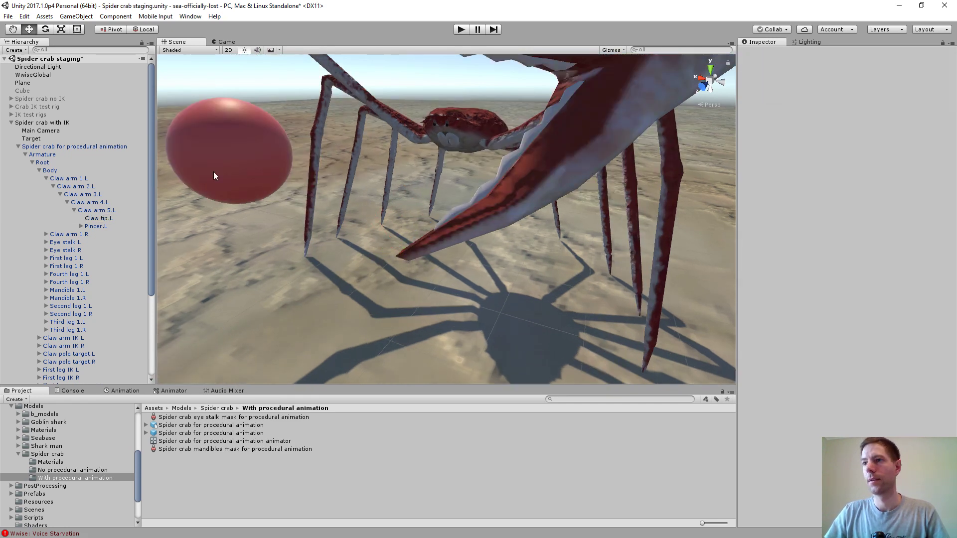
# Assign the green round marker icon to Claw tip.L
pyautogui.click(110, 221)
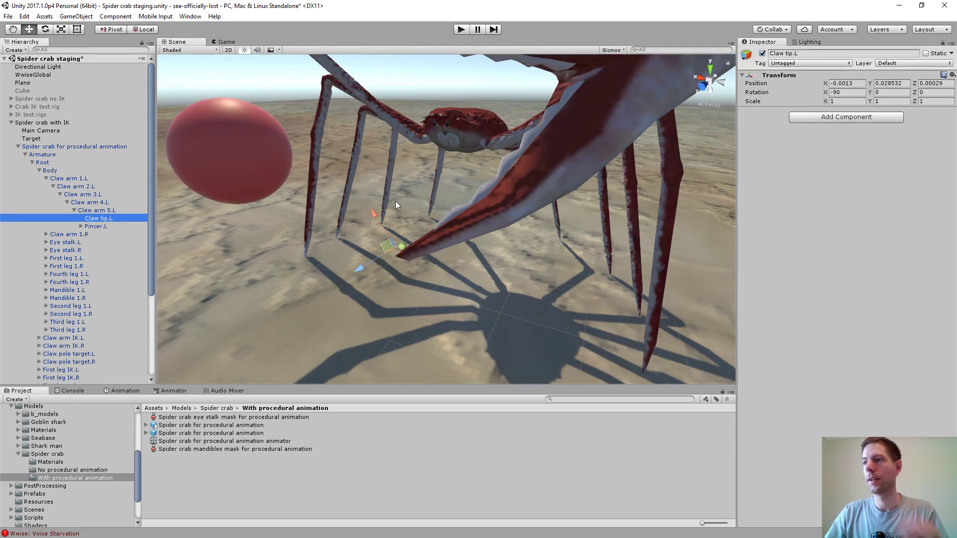
pyautogui.click(746, 56)
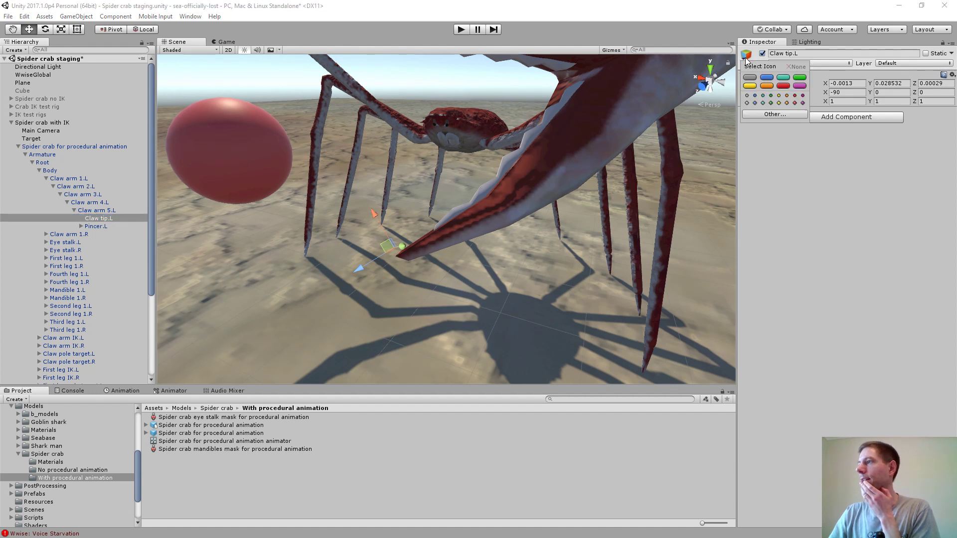
pyautogui.click(771, 96)
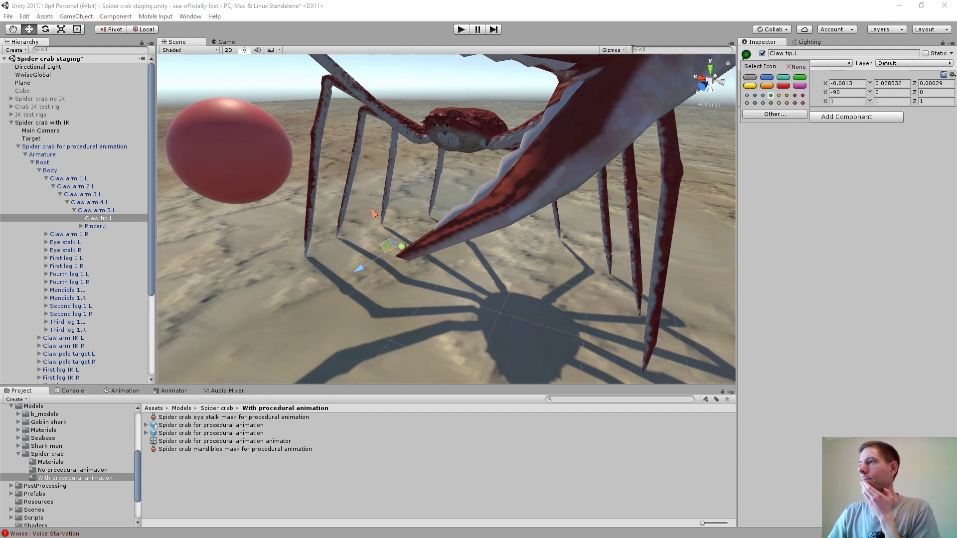
# Increase the size of 3D icons in the scene's gizmo settings to enlarge the claw tip marker
pyautogui.click(613, 48)
pyautogui.click(620, 51)
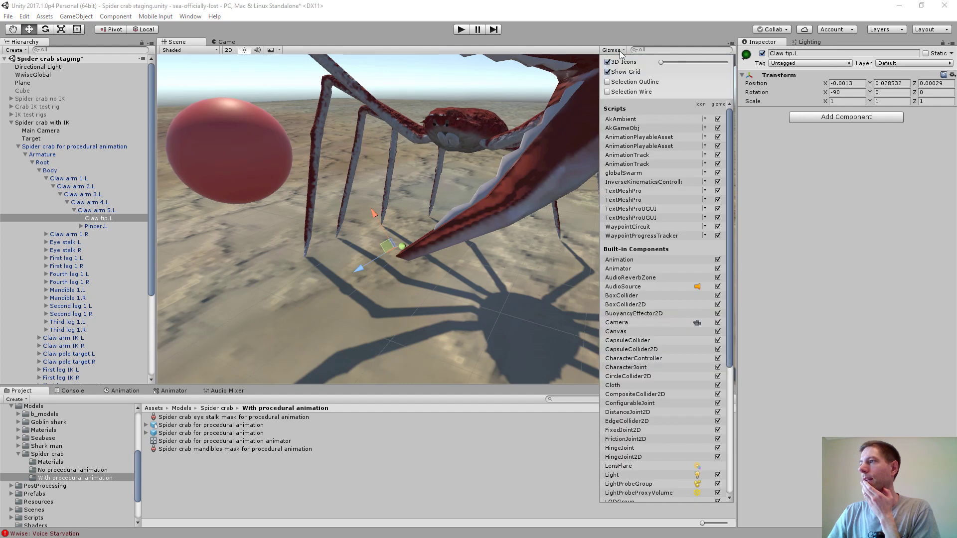
pyautogui.moveTo(662, 62); pyautogui.dragTo(668, 62)
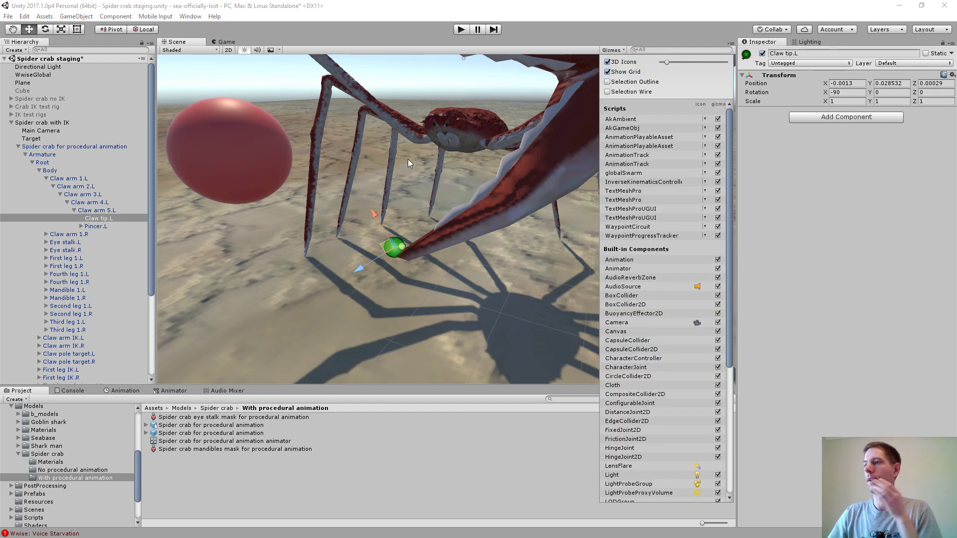
pyautogui.scroll(-3, 431, 161)
pyautogui.scroll(3, 430, 160)
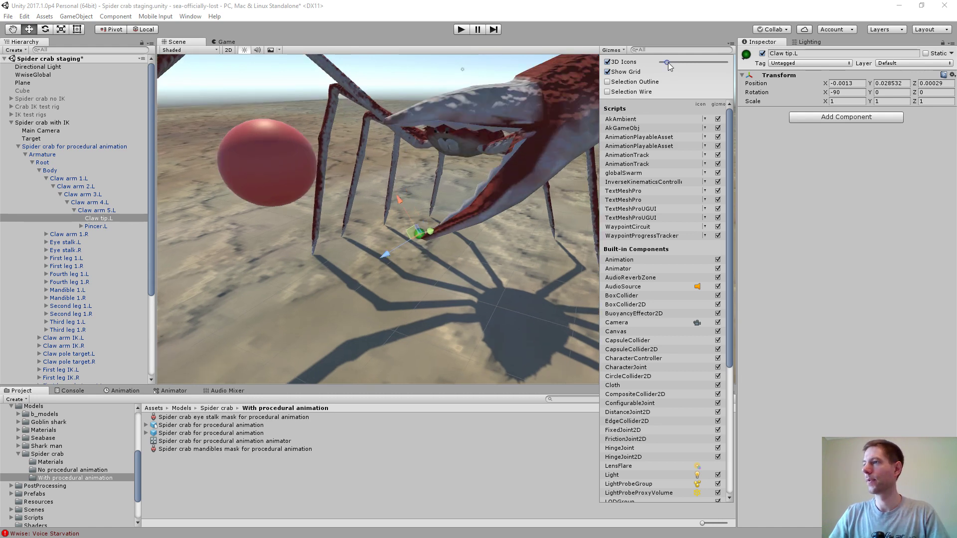
pyautogui.moveTo(668, 62); pyautogui.dragTo(672, 62)
pyautogui.scroll(-3, 401, 178)
pyautogui.scroll(3, 402, 193)
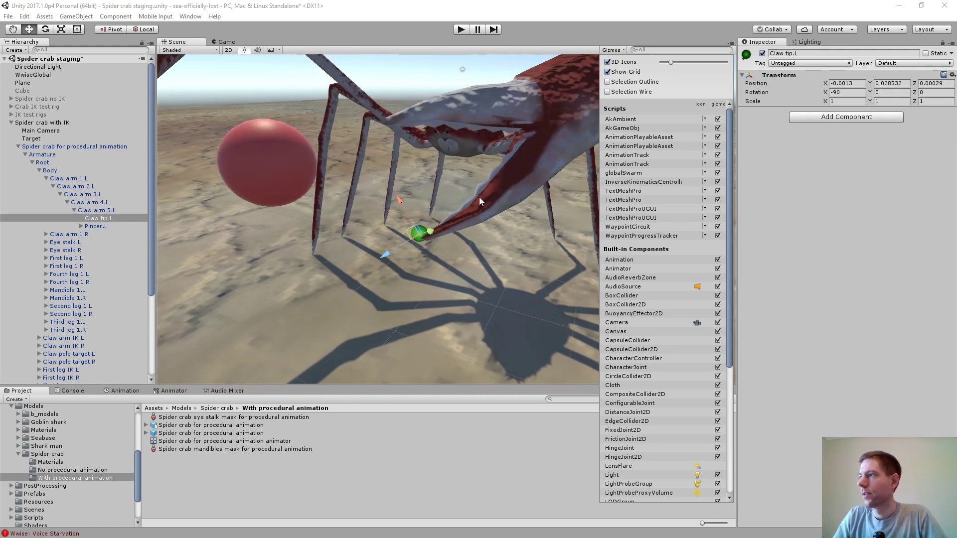
pyautogui.click(557, 207)
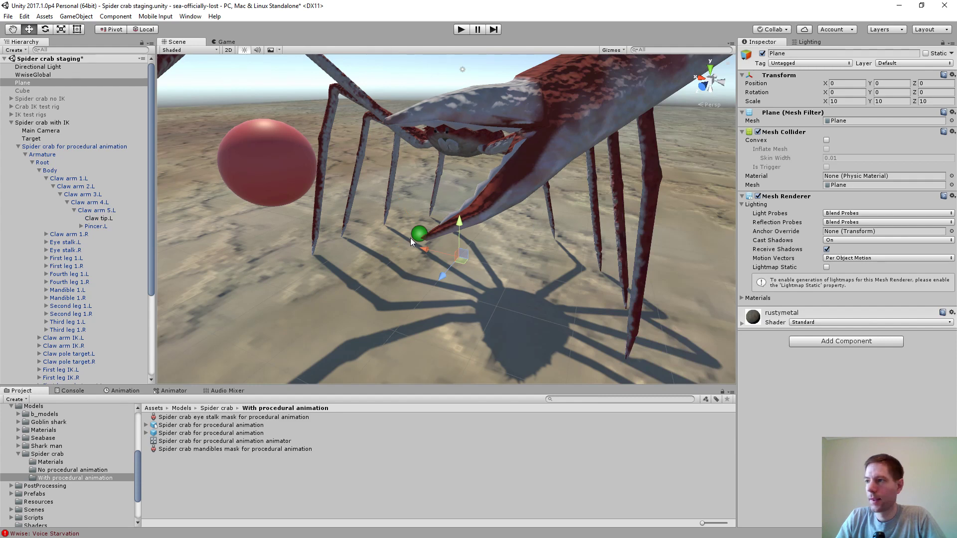
# Add the Robot Joint script to Claw tip.L and all left claw bones from Claw arm 5.L up to Claw arm 1.L
pyautogui.keyDown('alt'); pyautogui.moveTo(411, 238); pyautogui.dragTo(510, 221, button='right'); pyautogui.keyUp('alt')
pyautogui.keyDown('alt'); pyautogui.moveTo(510, 220); pyautogui.dragTo(480, 200); pyautogui.keyUp('alt')
pyautogui.keyDown('alt'); pyautogui.moveTo(435, 232); pyautogui.dragTo(508, 196); pyautogui.keyUp('alt')
pyautogui.moveTo(502, 199); pyautogui.dragTo(346, 190, button='right')
pyautogui.scroll(-2, 379, 214)
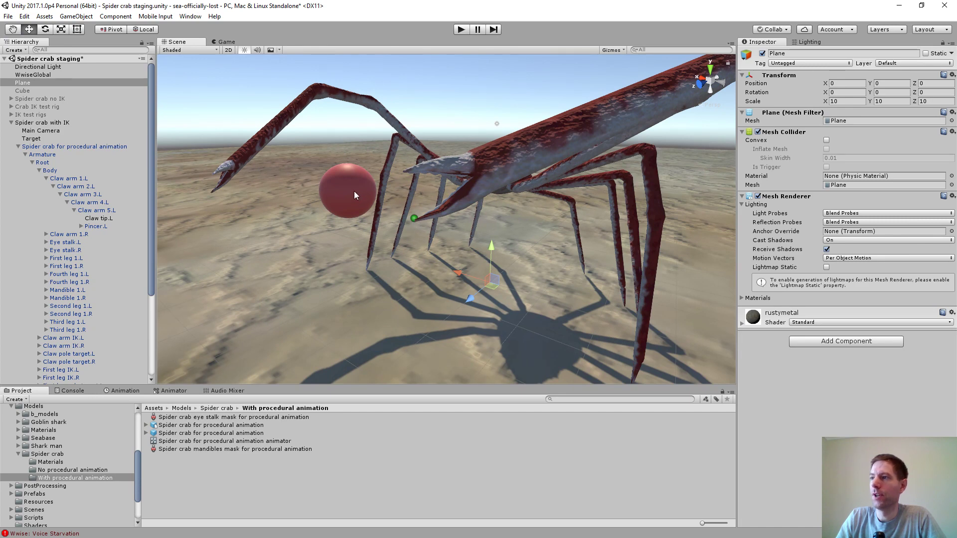
pyautogui.keyDown('alt'); pyautogui.moveTo(353, 191); pyautogui.dragTo(417, 195); pyautogui.keyUp('alt')
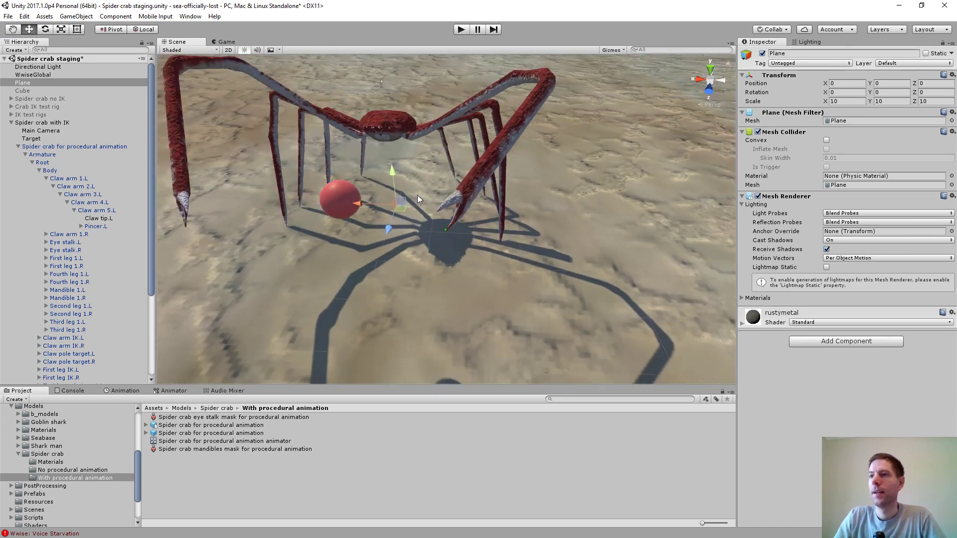
pyautogui.click(105, 220)
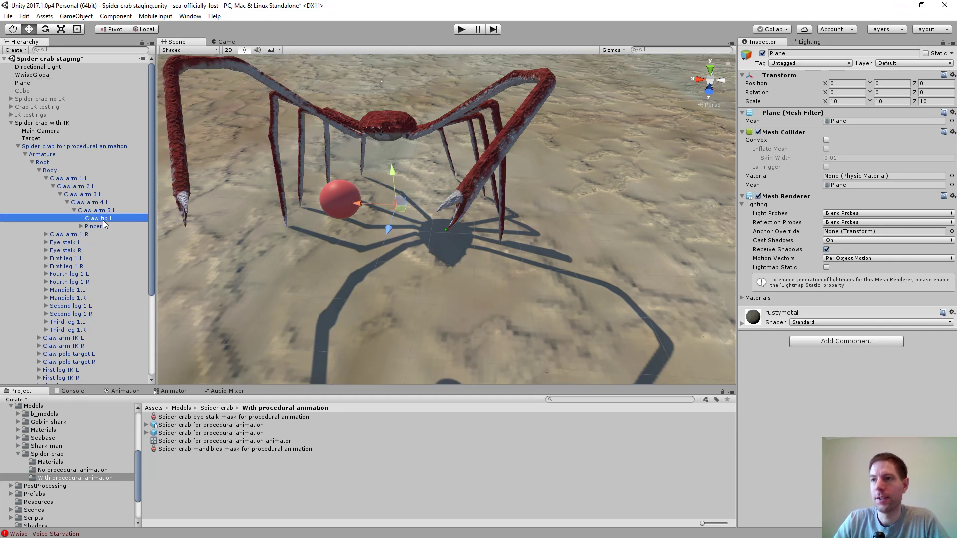
pyautogui.keyDown('shift'); pyautogui.click(97, 210); pyautogui.keyUp('shift')
pyautogui.keyDown('shift'); pyautogui.click(90, 202); pyautogui.keyUp('shift')
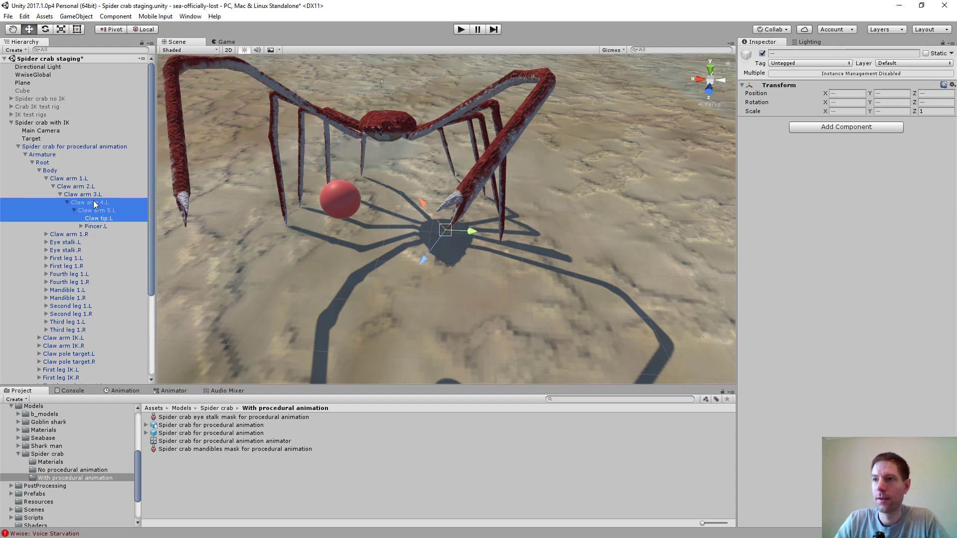
pyautogui.keyDown('shift'); pyautogui.click(83, 195); pyautogui.keyUp('shift')
pyautogui.keyDown('shift'); pyautogui.click(83, 186); pyautogui.keyUp('shift')
pyautogui.keyDown('shift'); pyautogui.click(78, 179); pyautogui.keyUp('shift')
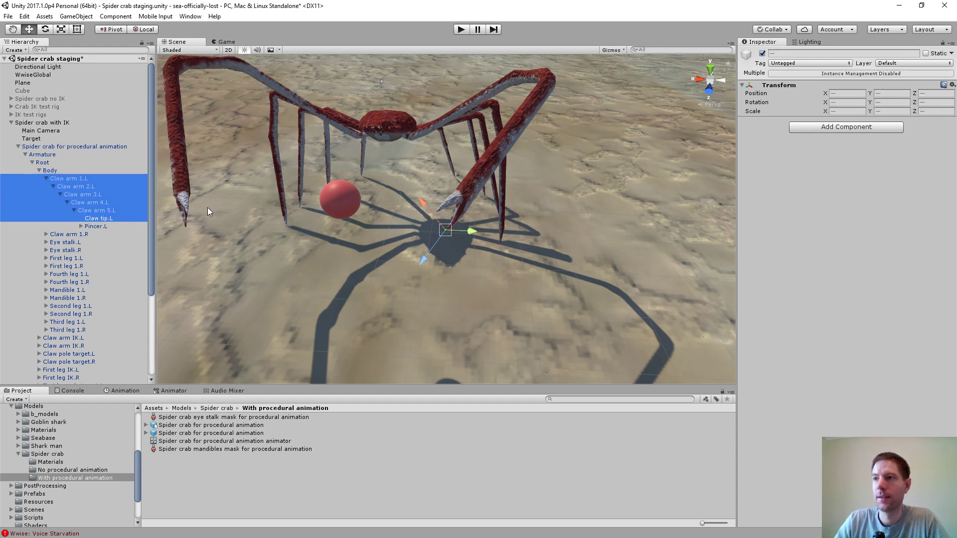
pyautogui.click(809, 127)
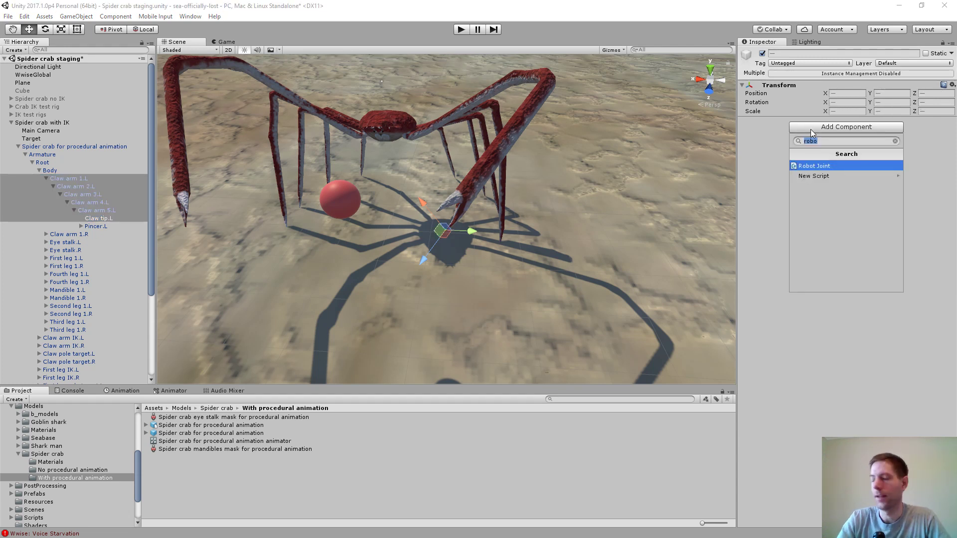
pyautogui.click(815, 166)
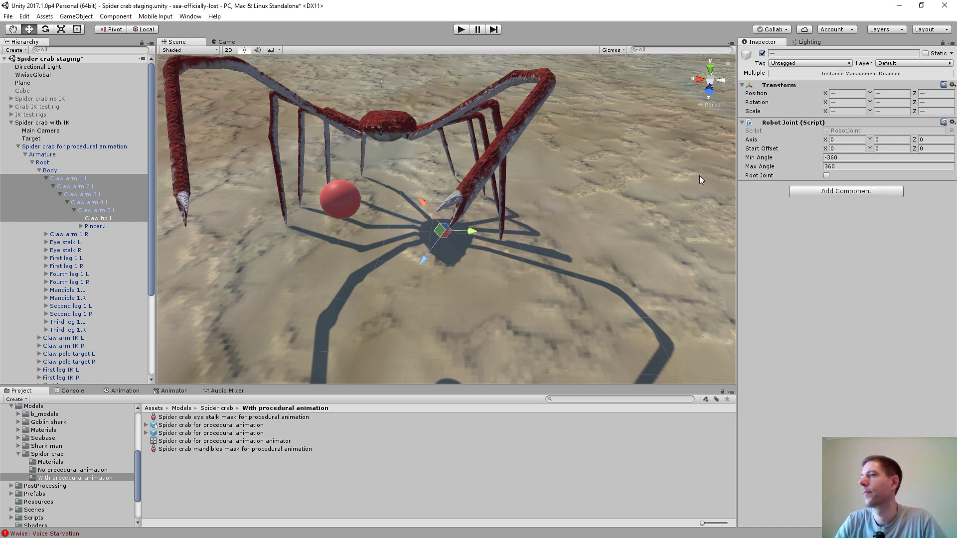
# Select the Spider crab for procedural animation object
pyautogui.click(65, 180)
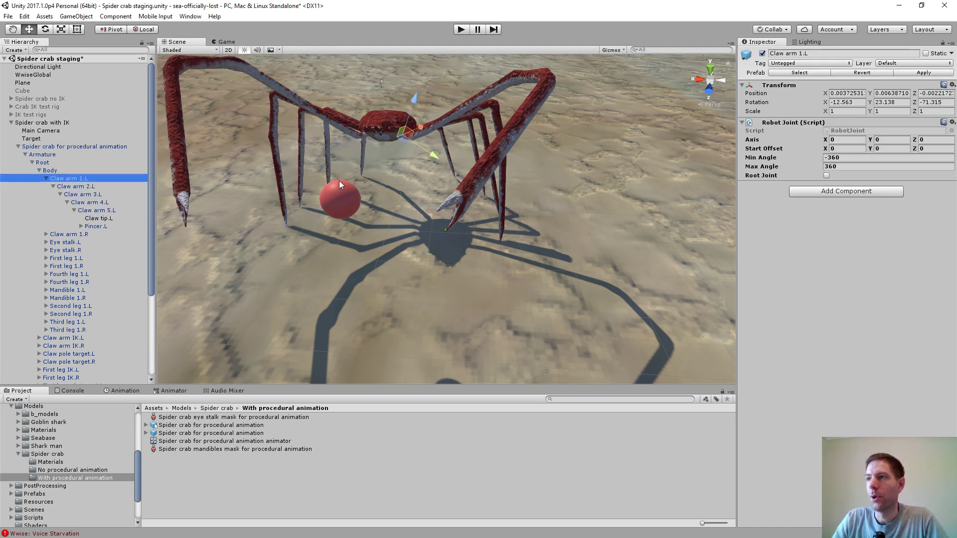
pyautogui.click(69, 147)
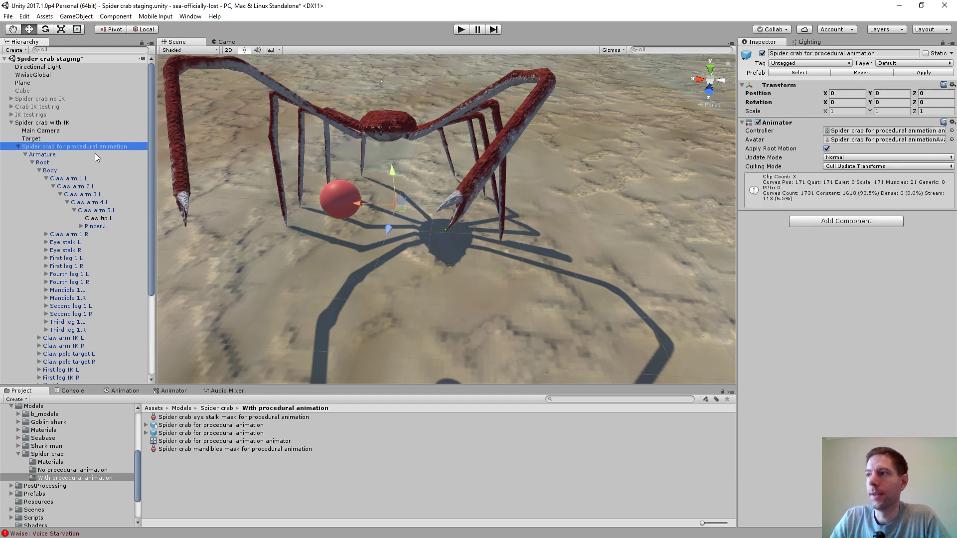
pyautogui.click(826, 220)
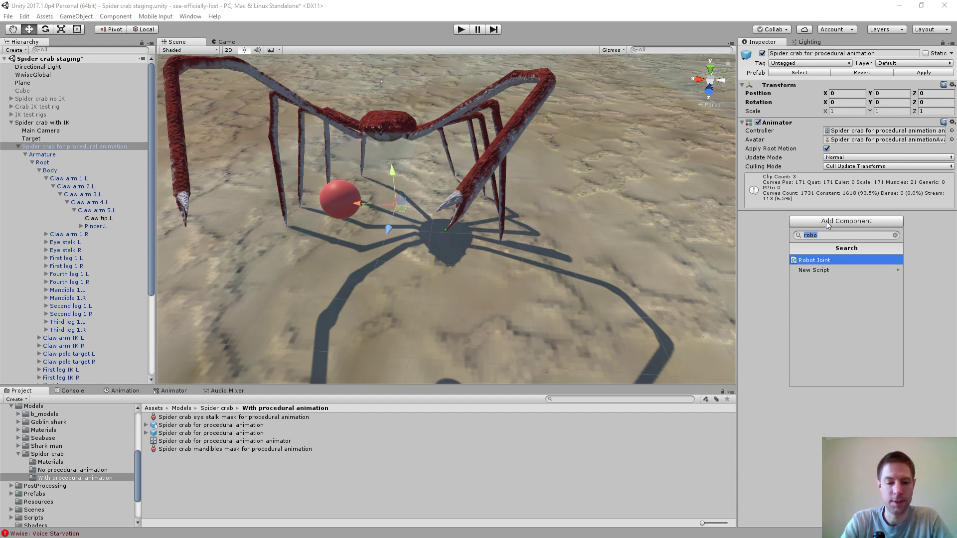
pyautogui.write('p')
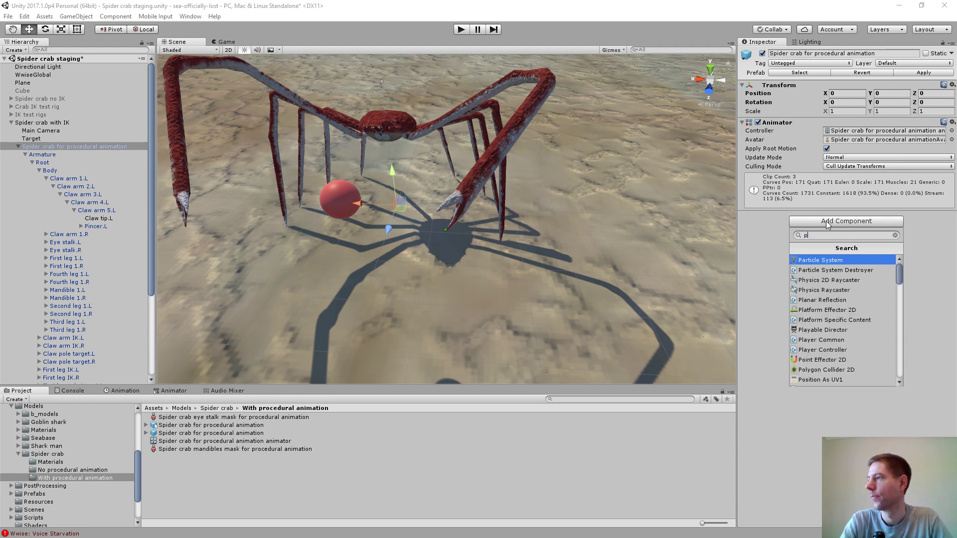
pyautogui.press('BackSpace')
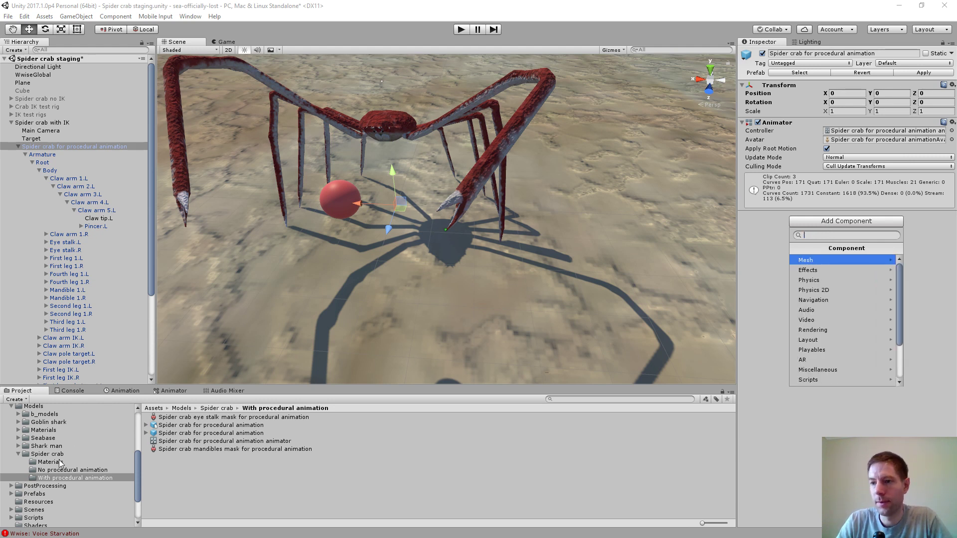
pyautogui.press('Escape')
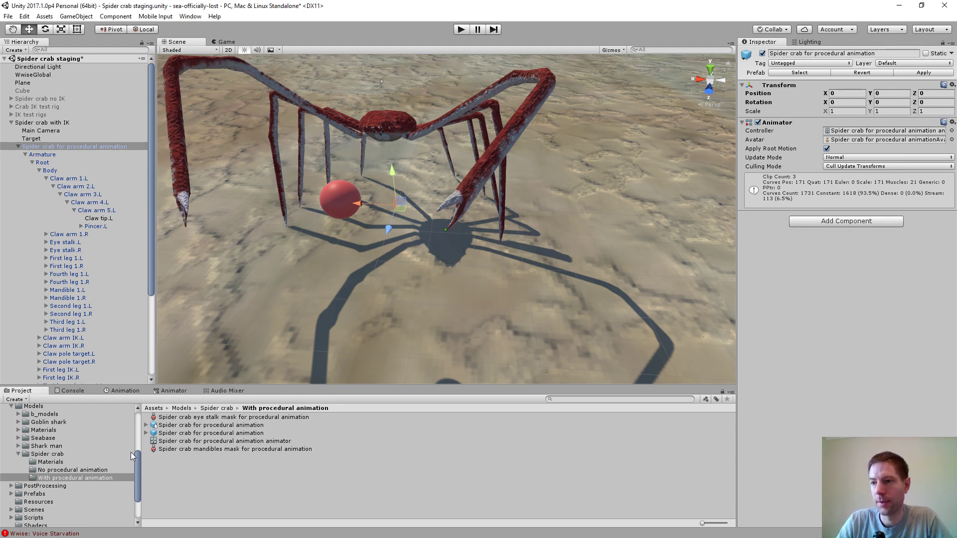
# Add the Inverse Kinematics Controller script to the Spider crab for procedural animation object
pyautogui.click(50, 455)
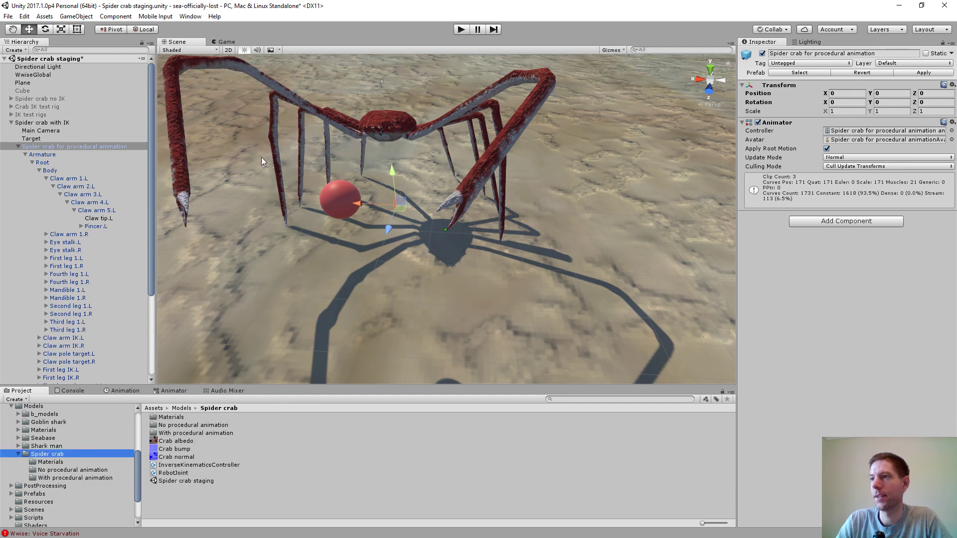
pyautogui.click(797, 222)
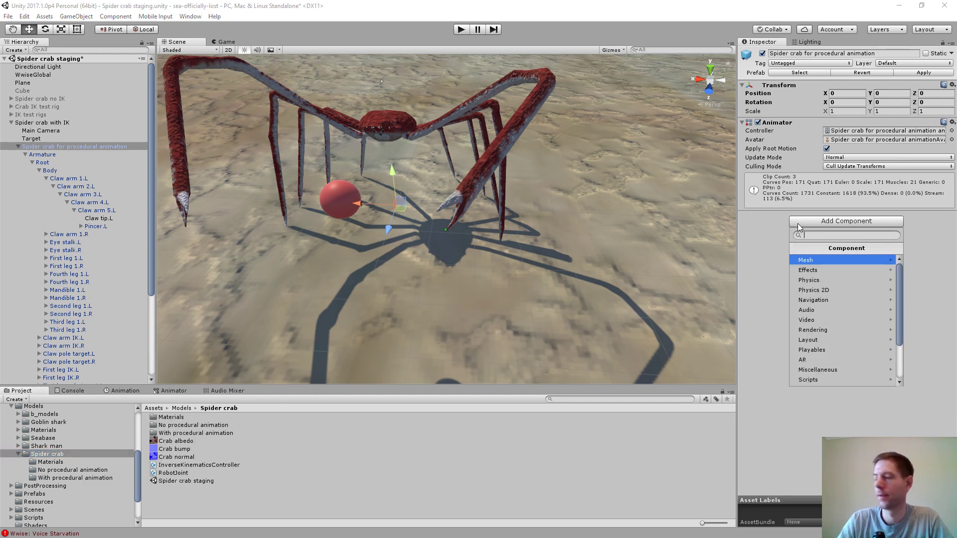
pyautogui.write('inver')
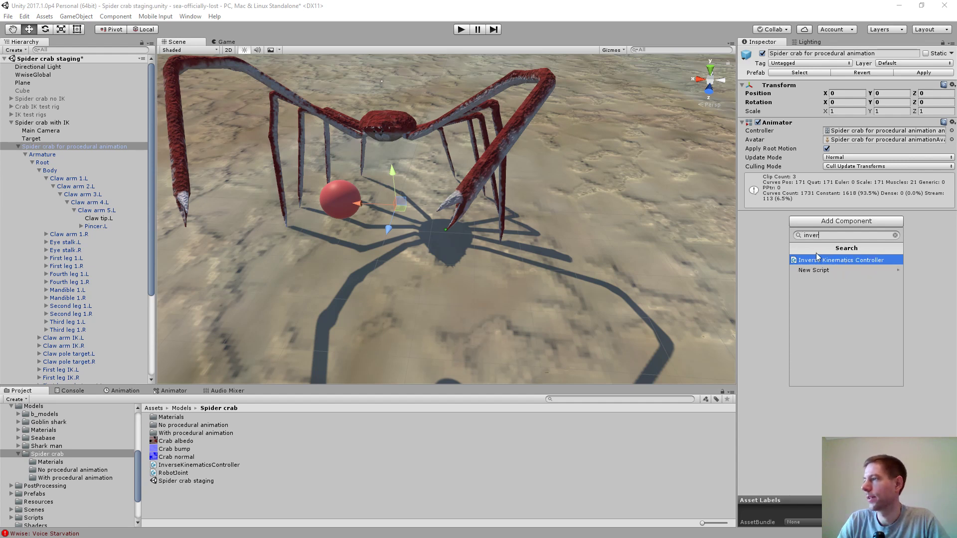
pyautogui.click(818, 260)
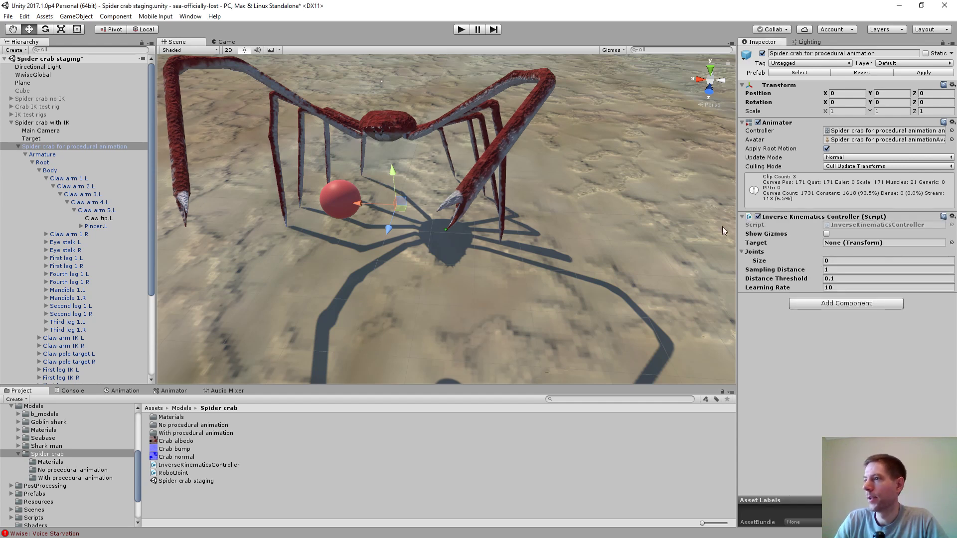
# Assign the Target object as the Inverse Kinematics Controller's target and enable Show Gizmos
pyautogui.click(25, 155)
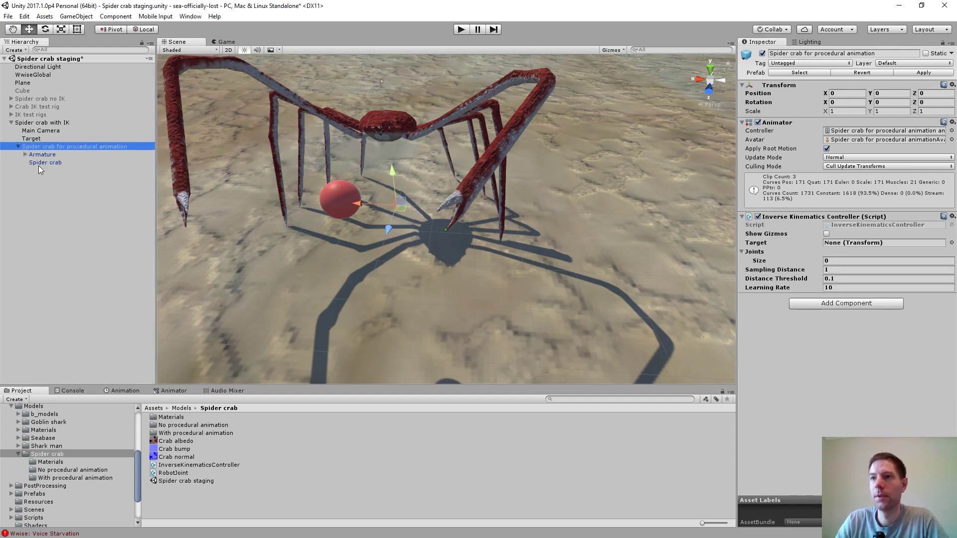
pyautogui.moveTo(35, 141); pyautogui.dragTo(837, 244)
pyautogui.click(826, 234)
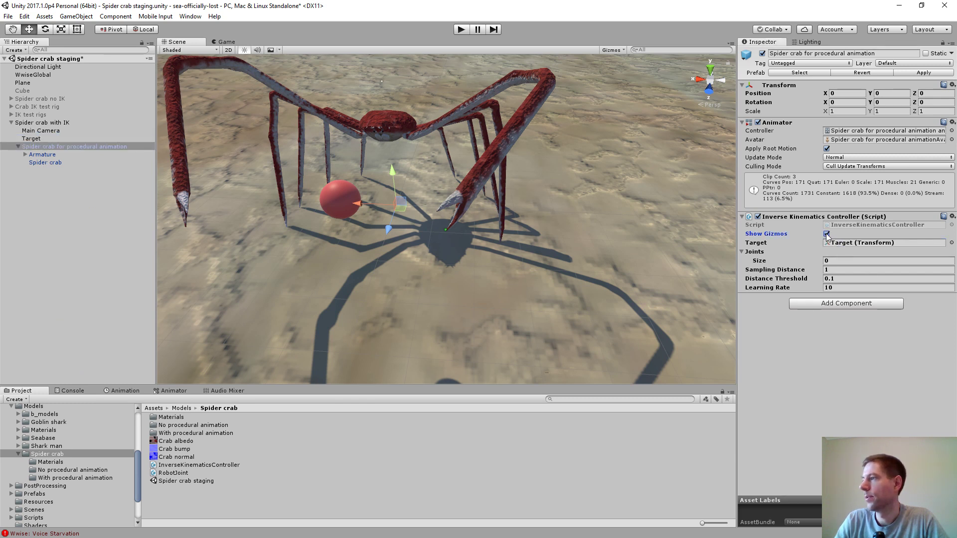
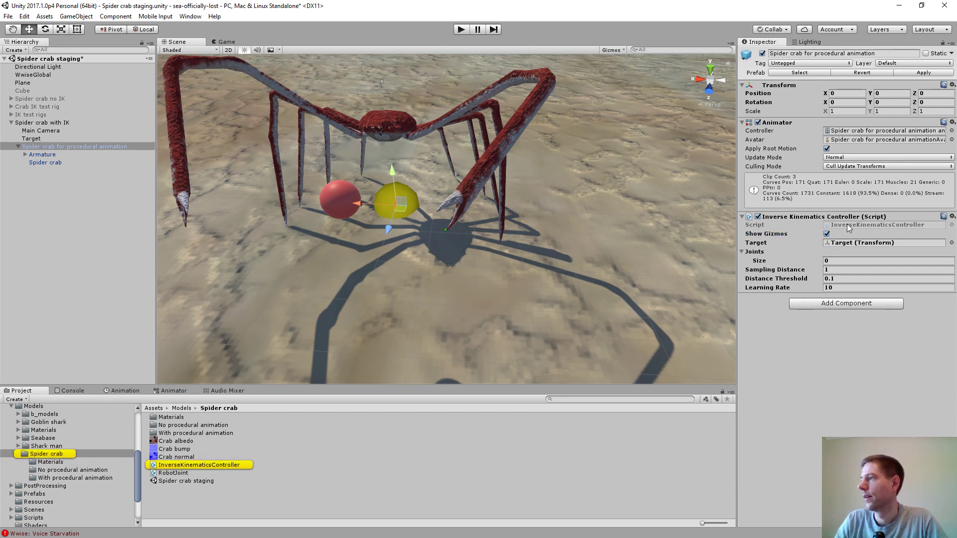
# Switch to Visual Studio, reload all modified projects and add "[SerializeField] float m_gizmoRadius = 0.2f;" below m_showGizmos in InverseKinematicsController.cs
pyautogui.hotkey('alt', 'Tab')
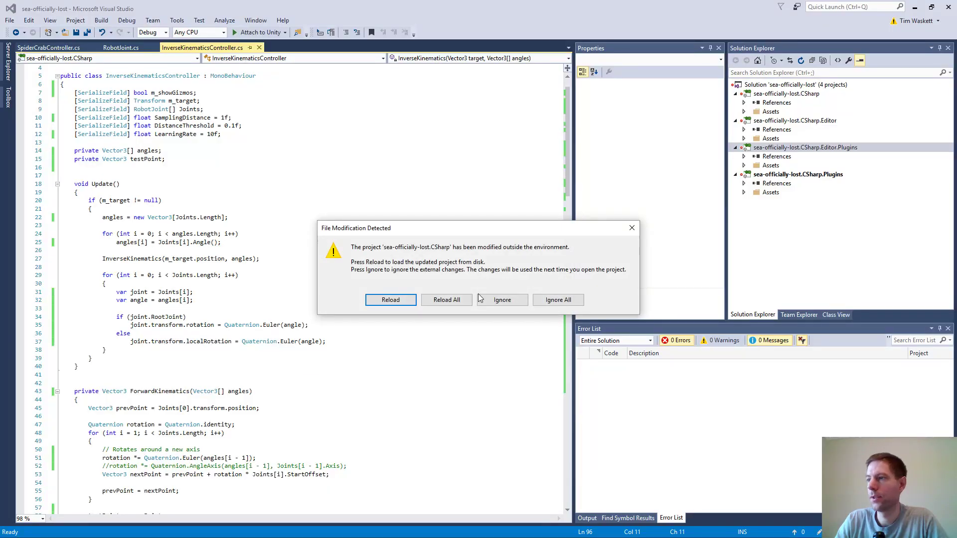
pyautogui.click(437, 301)
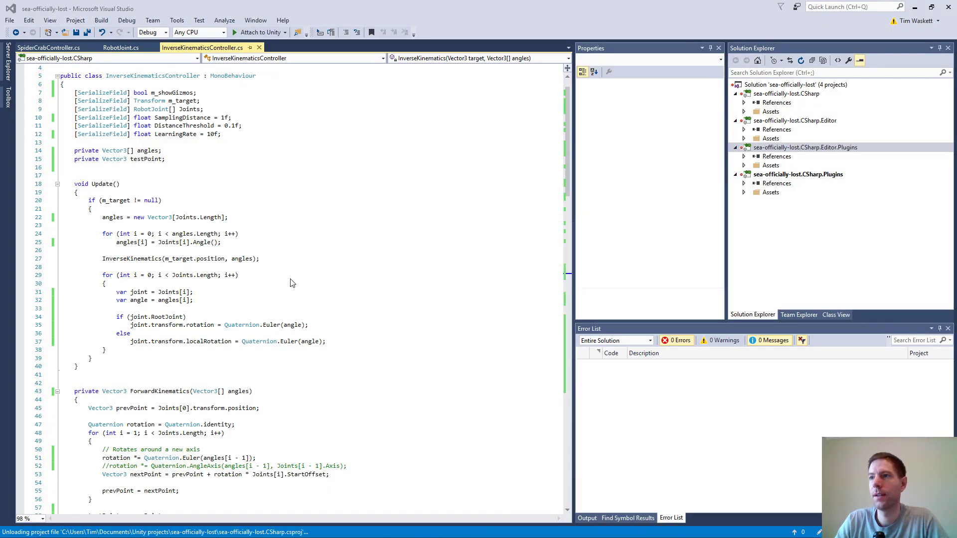
pyautogui.click(202, 93)
pyautogui.press('Return')
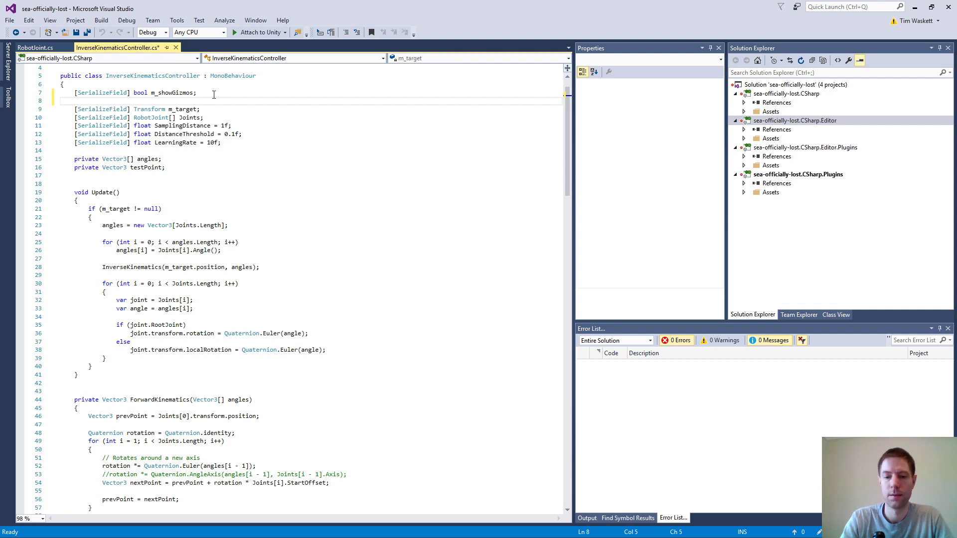
pyautogui.write('[serializeField] ')
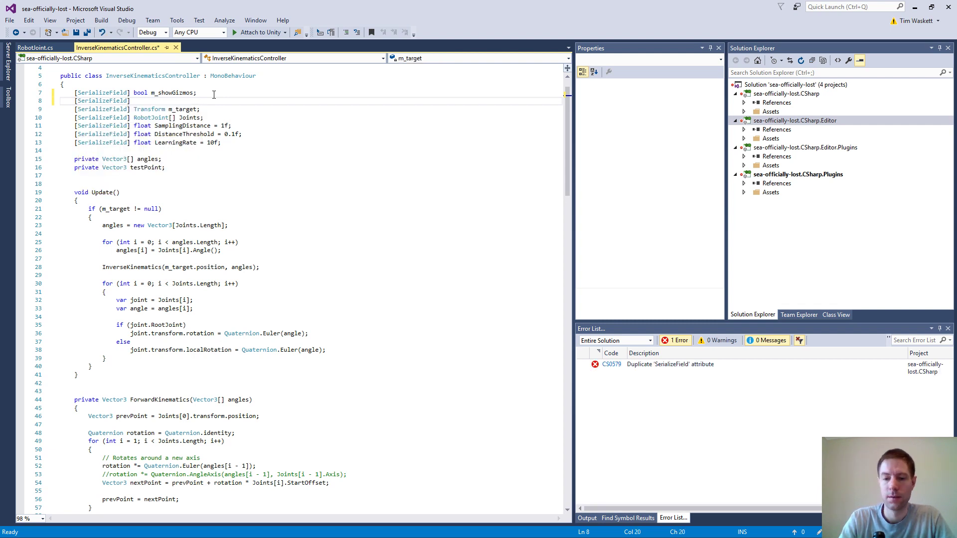
pyautogui.write('float')
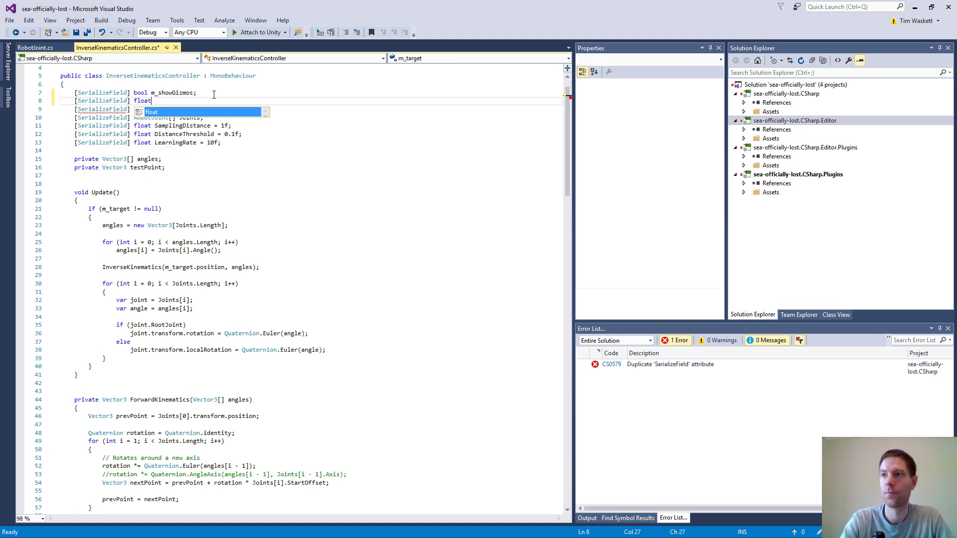
pyautogui.write(' m_')
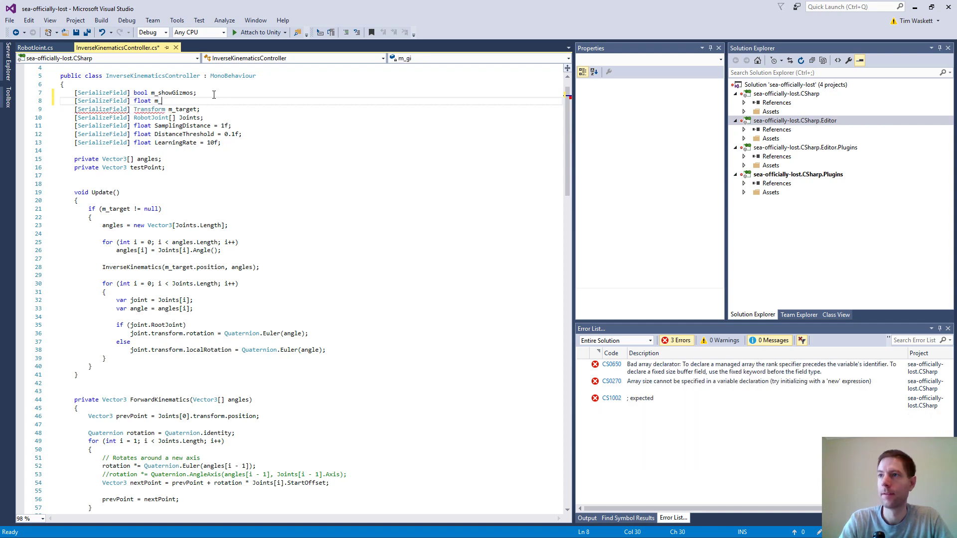
pyautogui.write('giz')
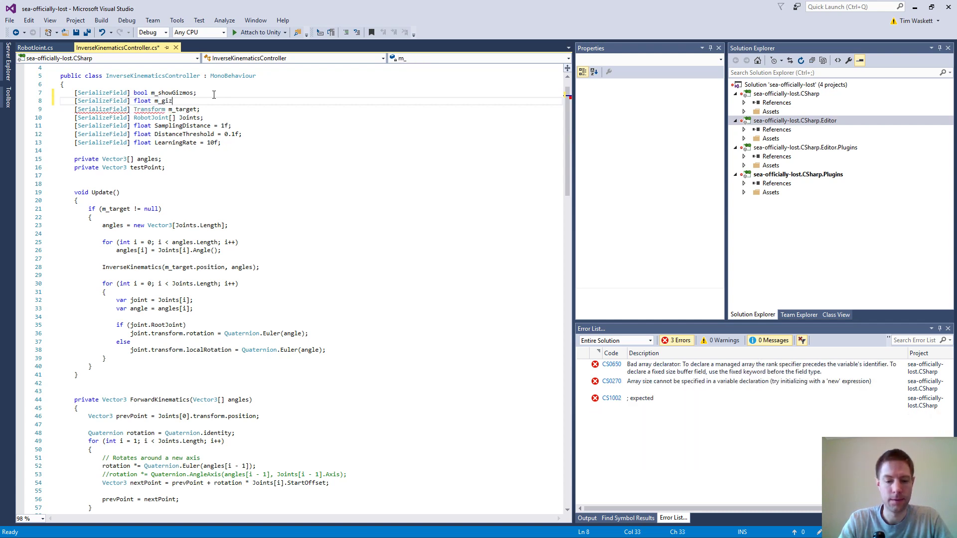
pyautogui.write('moRadius = 0.')
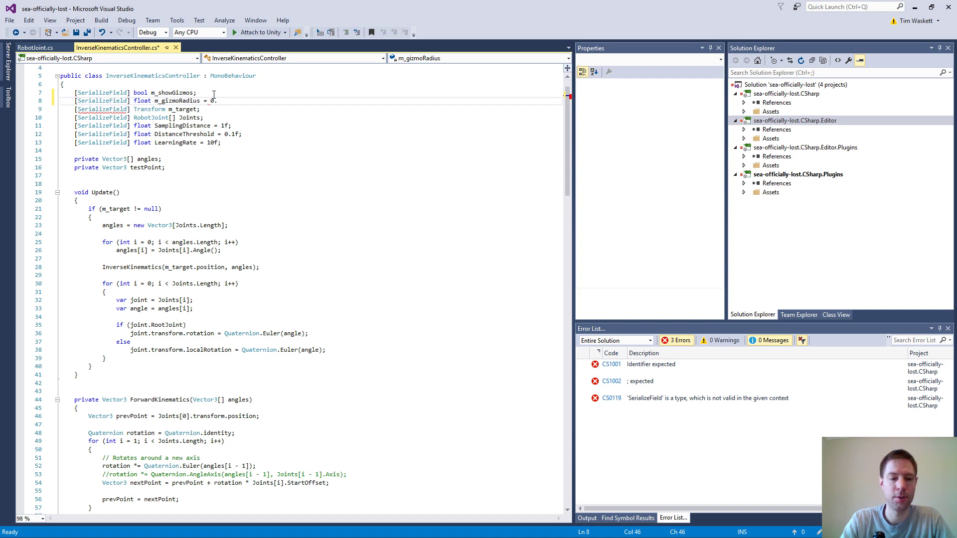
pyautogui.write('f;')
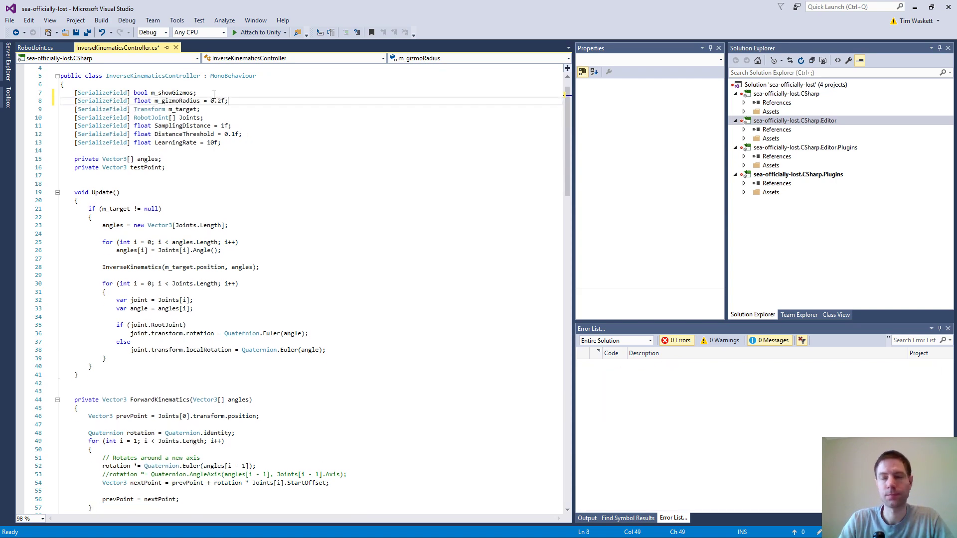
# Replace the hard-coded DrawSphere radius in OnDrawGizmos with m_gizmoRadius and save the script
pyautogui.scroll(-20, 298, 193)
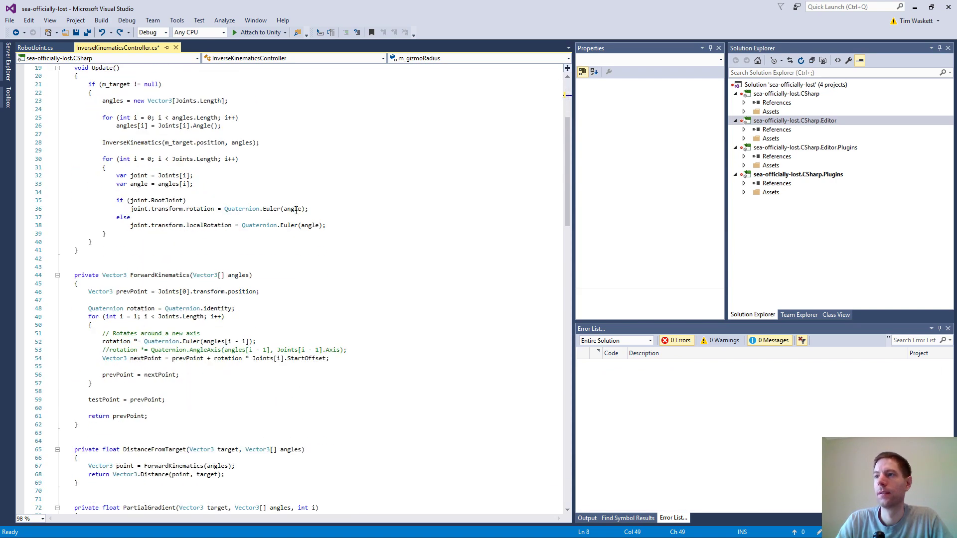
pyautogui.scroll(-5, 259, 334)
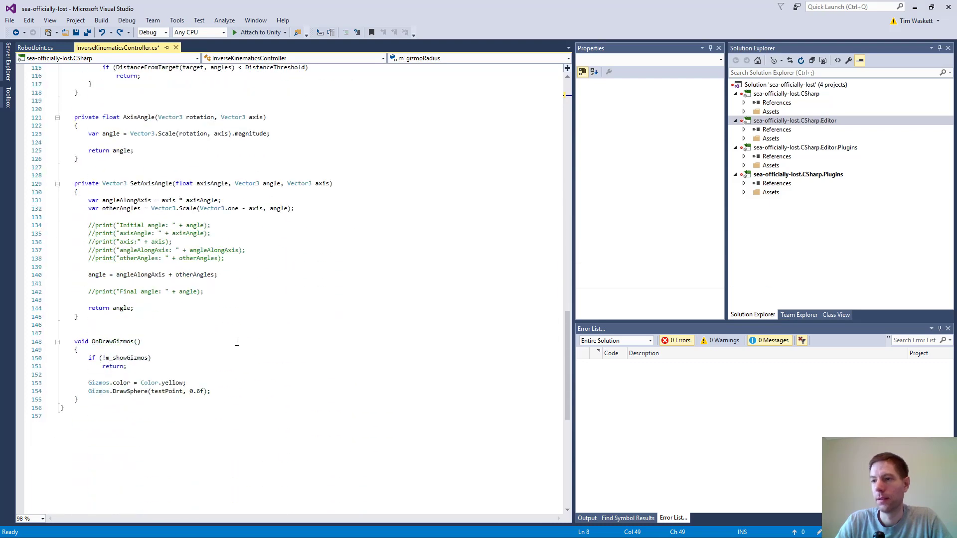
pyautogui.moveTo(204, 391); pyautogui.dragTo(190, 392)
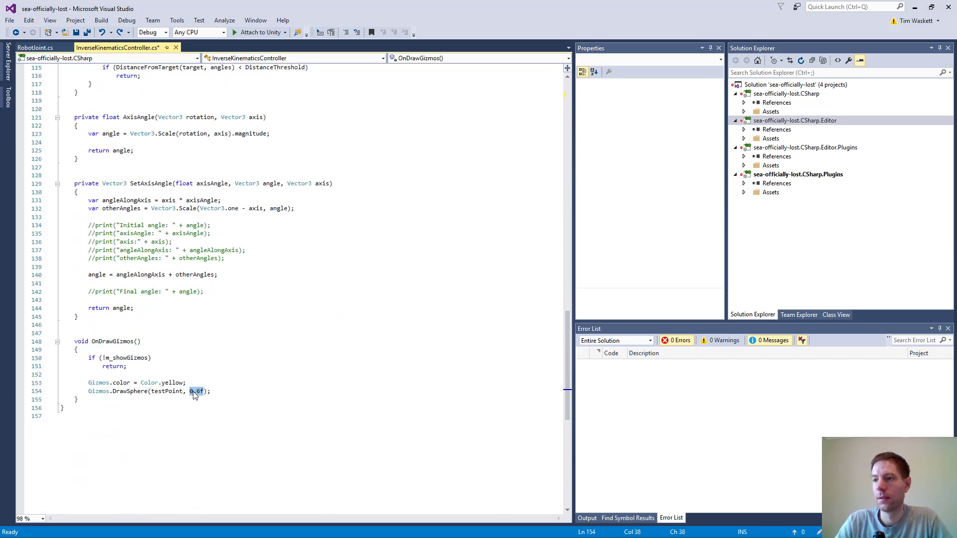
pyautogui.write('m_gi')
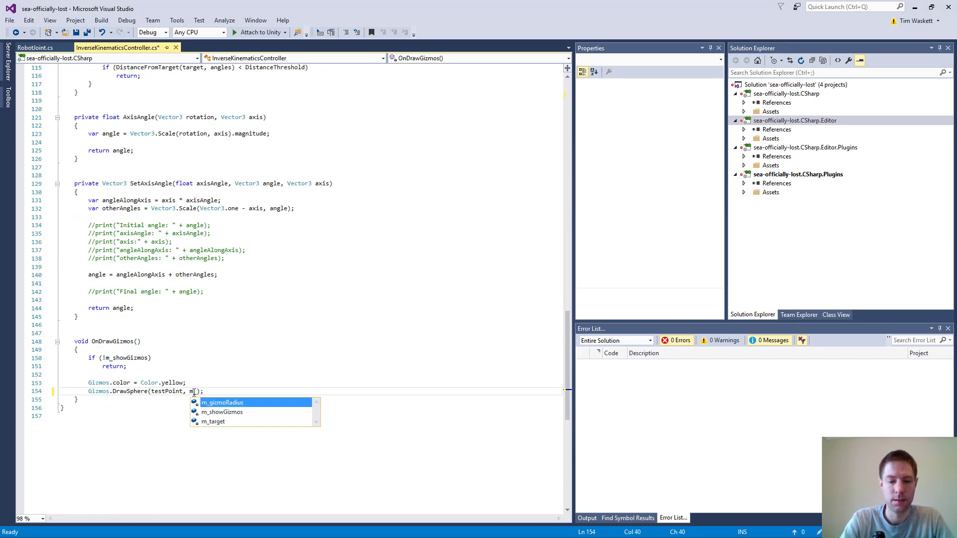
pyautogui.write('zmoRadius')
pyautogui.hotkey('ctrl', 's')
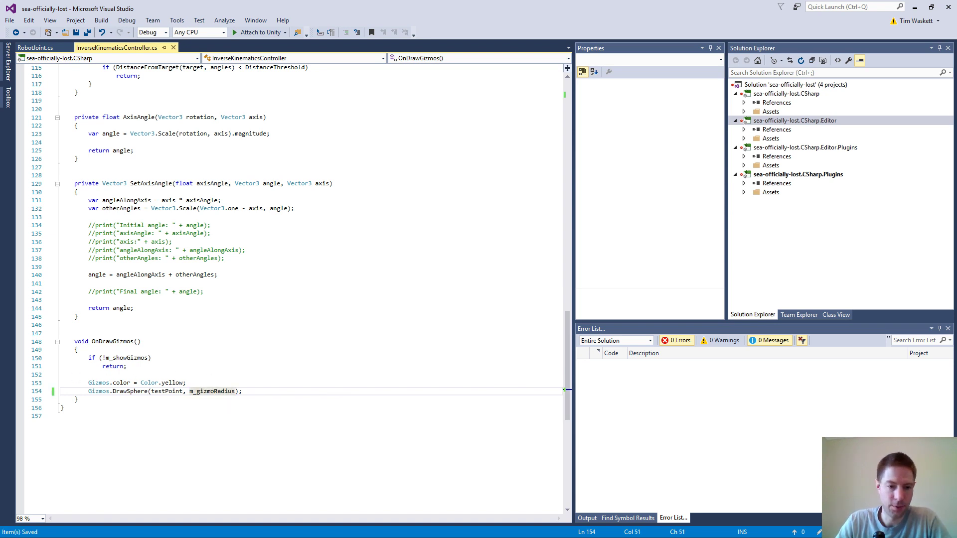
# Switch back to Unity to recompile the edited script and check the yellow gizmo sphere near the left claw
pyautogui.hotkey('alt', 'Tab')
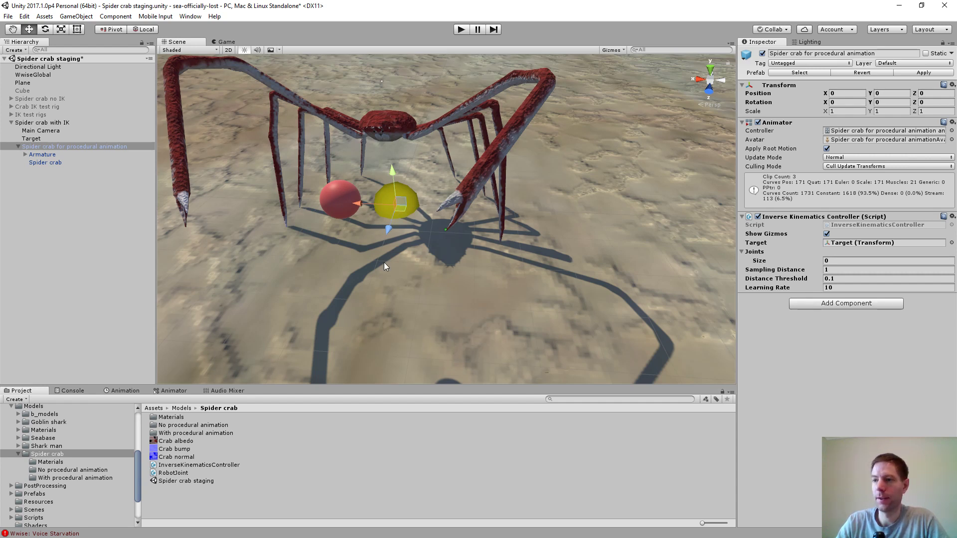
pyautogui.scroll(-2, 400, 185)
pyautogui.moveTo(400, 184); pyautogui.dragTo(431, 225, button='middle')
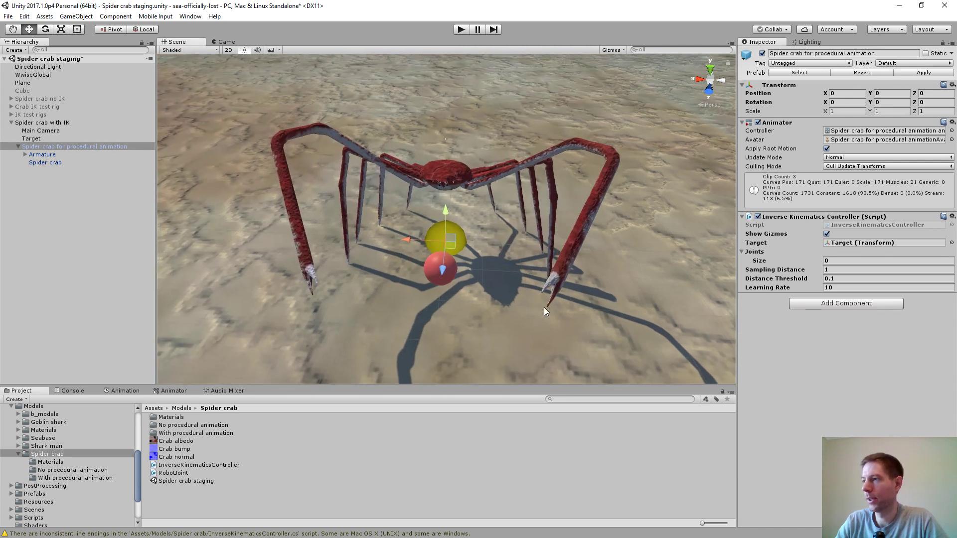
pyautogui.keyDown('alt'); pyautogui.moveTo(509, 277); pyautogui.dragTo(463, 257); pyautogui.keyUp('alt')
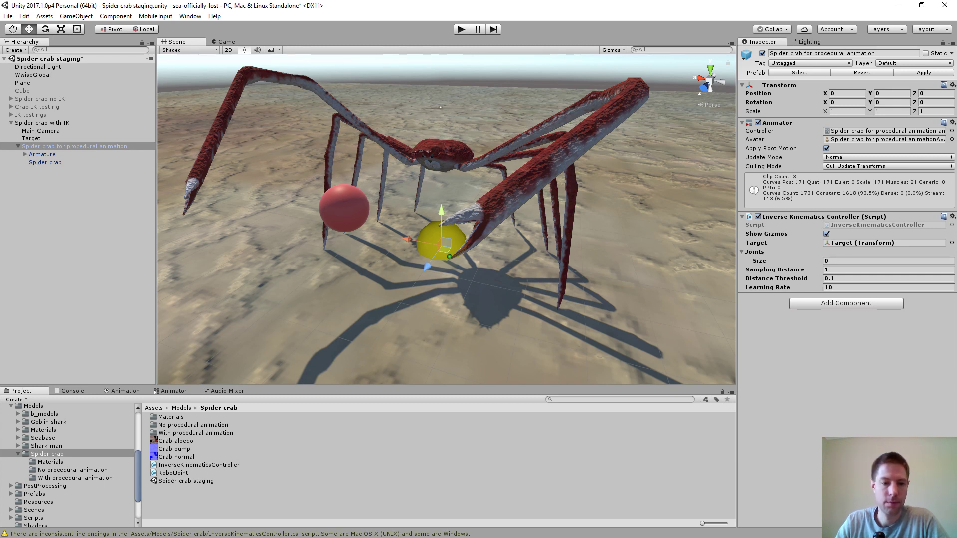
pyautogui.hotkey('alt', 'Tab')
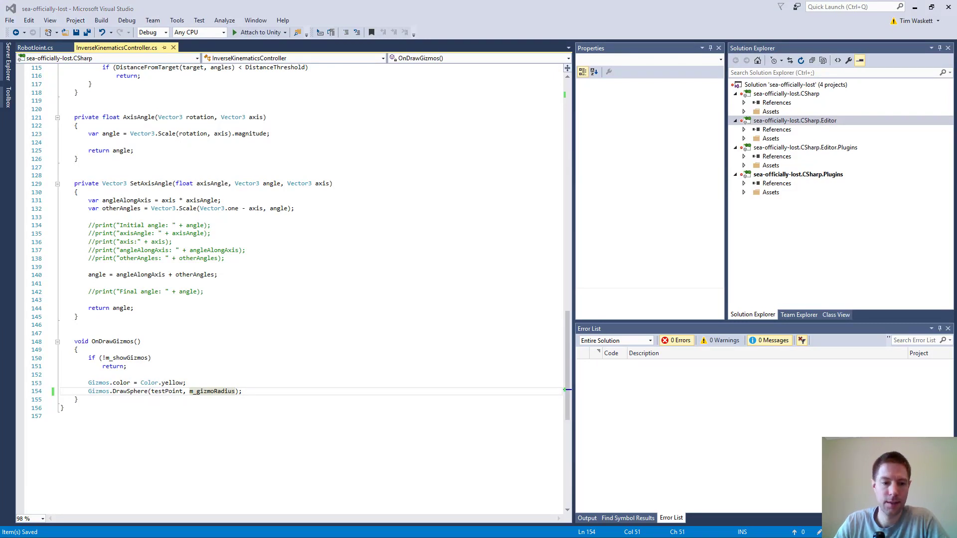
pyautogui.hotkey('alt', 'Tab')
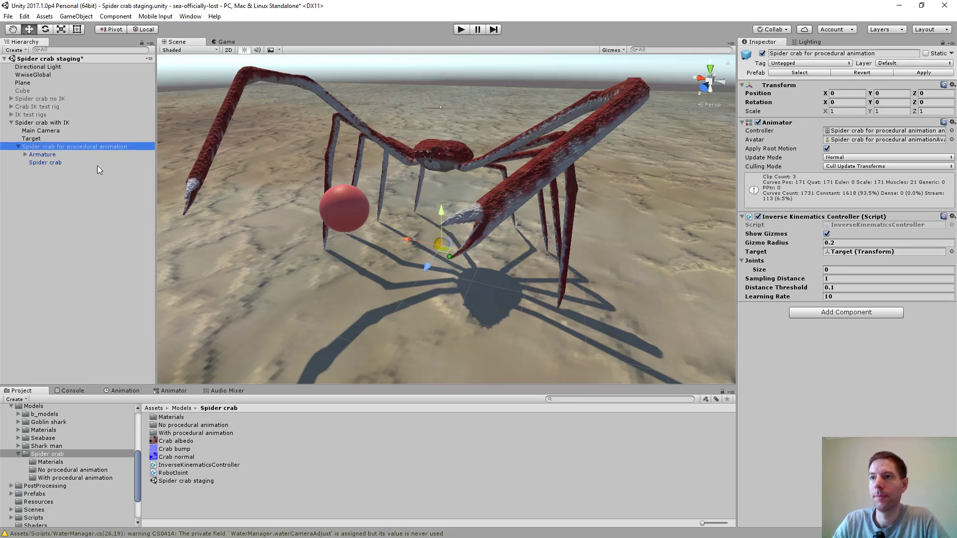
# Go through the left claw bones from Claw arm 1.L to Claw tip.L and set the crab controller's Joints size to 6
pyautogui.click(25, 154)
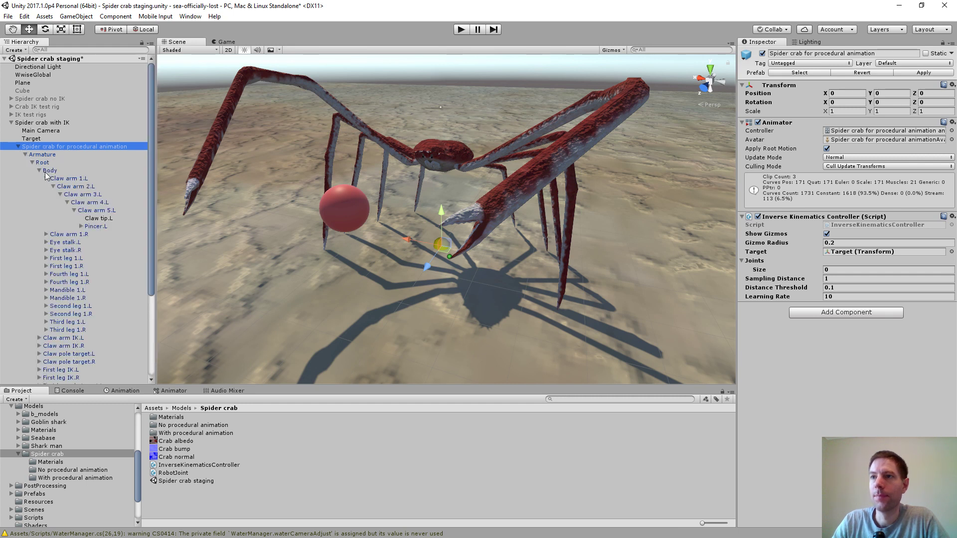
pyautogui.click(70, 179)
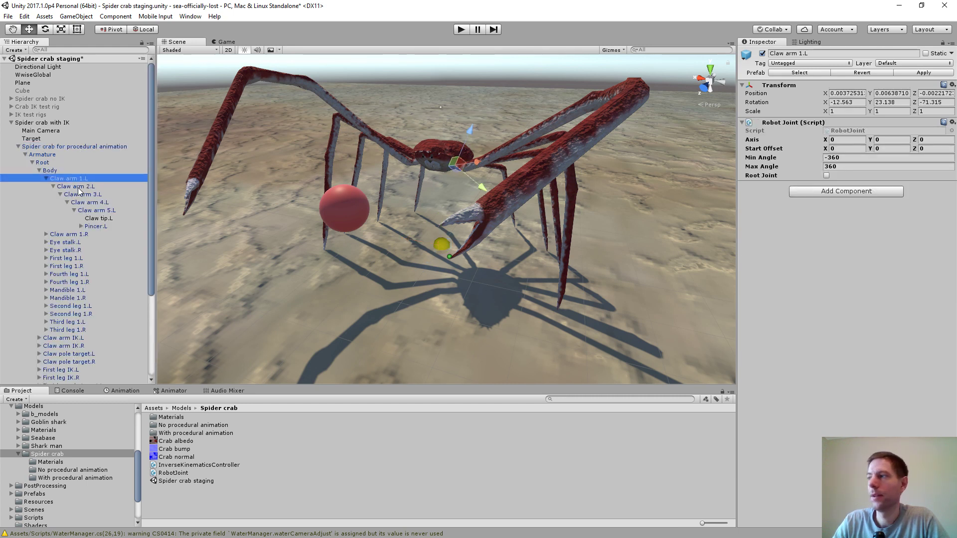
pyautogui.click(78, 187)
pyautogui.click(85, 194)
pyautogui.click(92, 203)
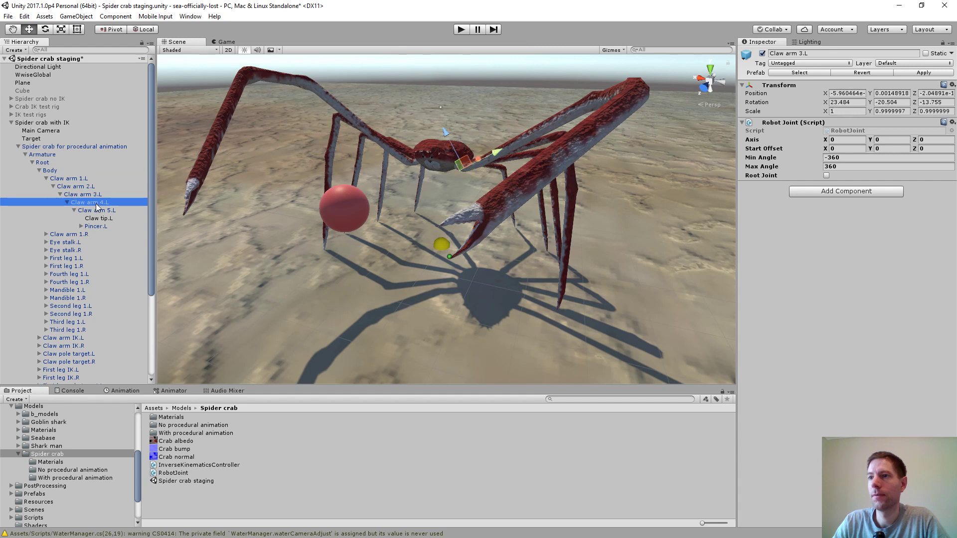
pyautogui.click(100, 210)
pyautogui.click(99, 218)
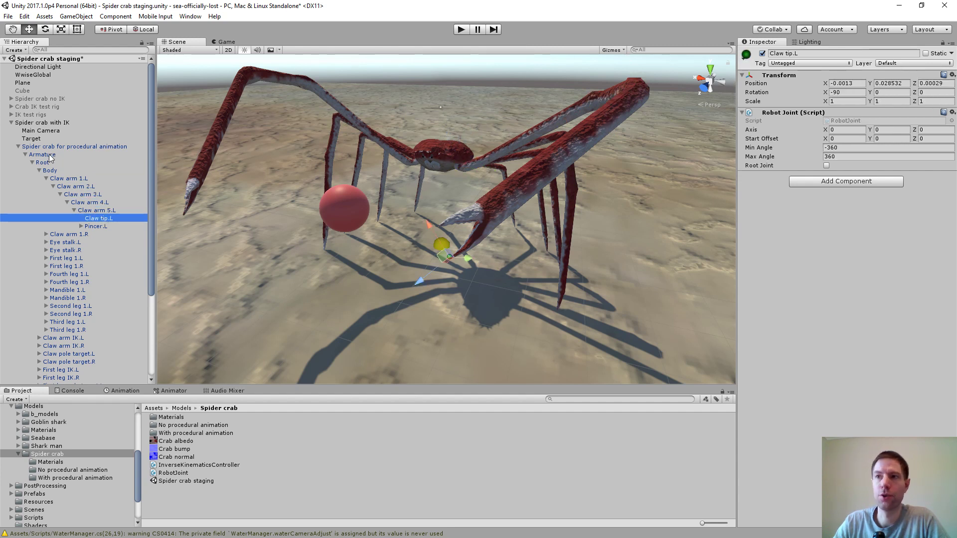
pyautogui.click(71, 149)
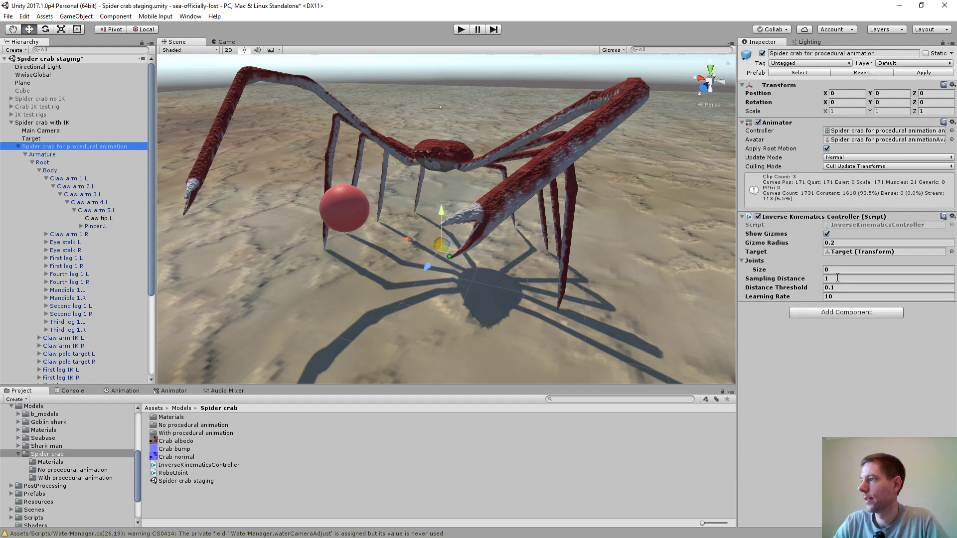
pyautogui.click(850, 271)
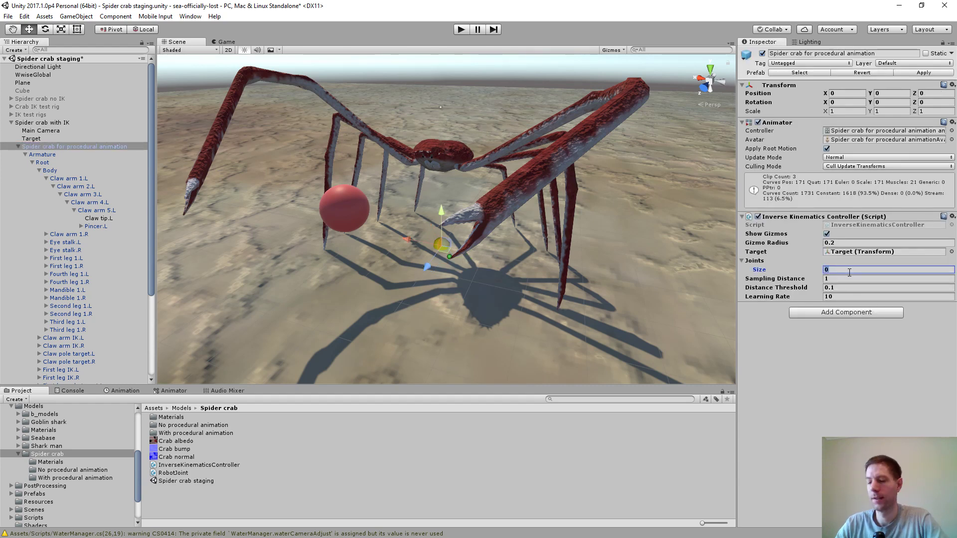
pyautogui.write('6')
pyautogui.press('Return')
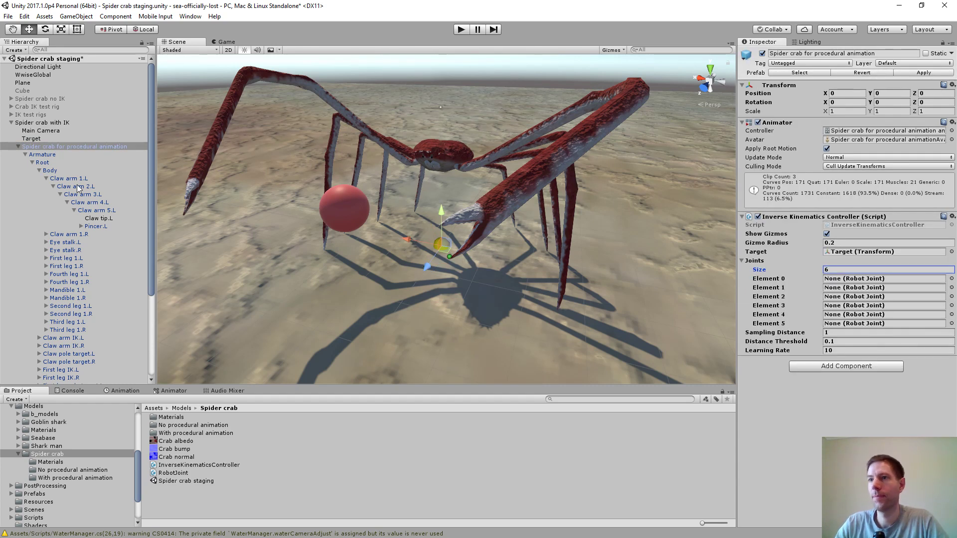
# Assign Claw arm 1.L through Claw arm 5.L and Claw tip.L, in that order, to Joints Elements 0 to 5 of the Inverse Kinematics Controller
pyautogui.moveTo(70, 179); pyautogui.dragTo(838, 281)
pyautogui.moveTo(100, 186); pyautogui.dragTo(842, 288)
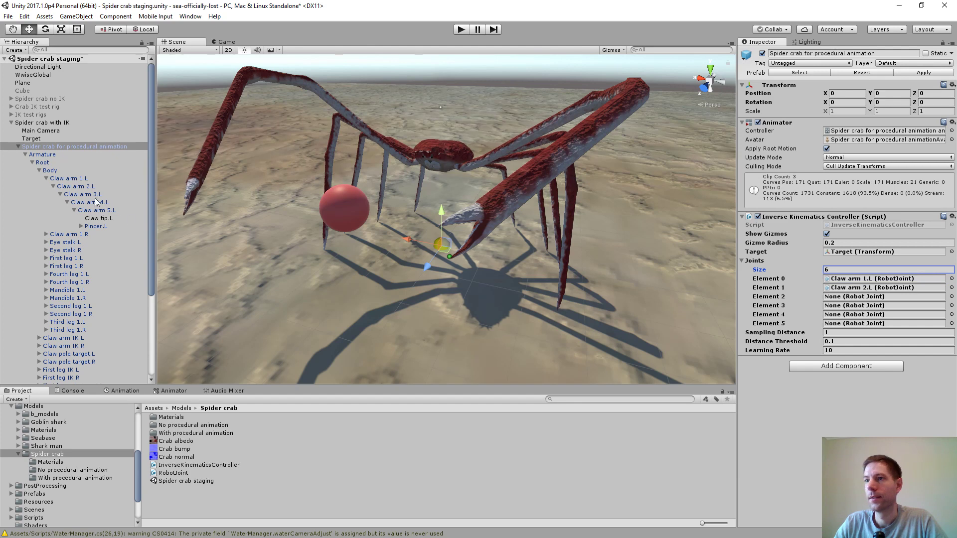
pyautogui.moveTo(92, 195); pyautogui.dragTo(855, 302)
pyautogui.moveTo(90, 203); pyautogui.dragTo(876, 309)
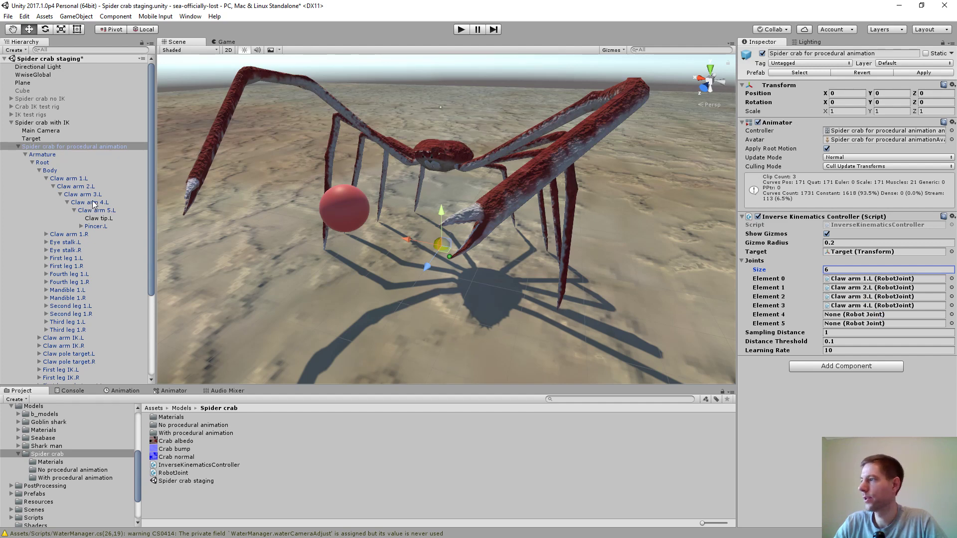
pyautogui.moveTo(100, 210); pyautogui.dragTo(857, 318)
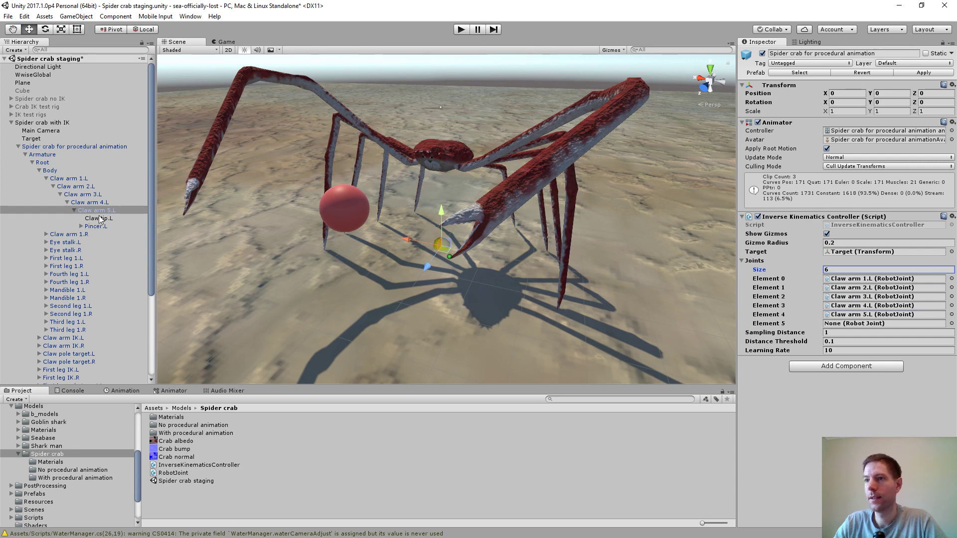
pyautogui.moveTo(99, 218); pyautogui.dragTo(841, 327)
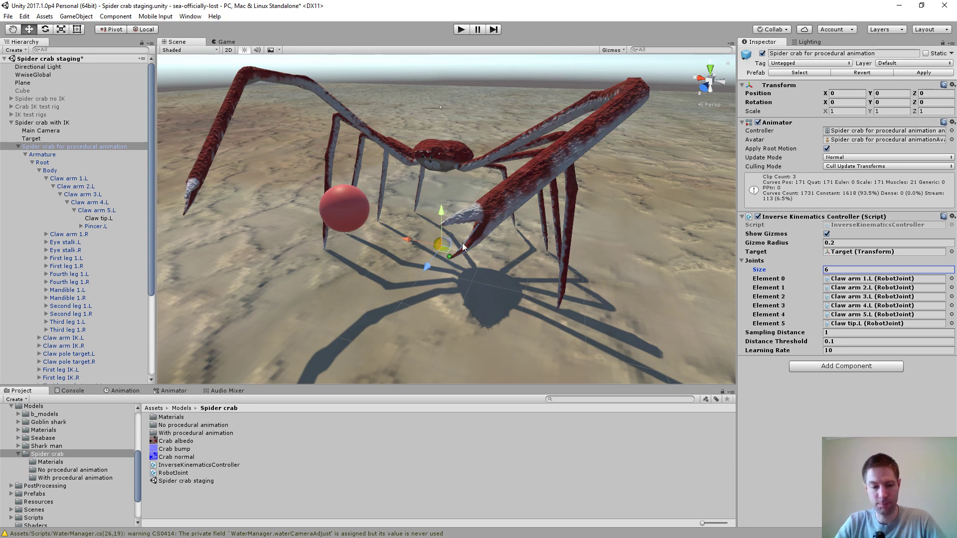
pyautogui.keyDown('alt'); pyautogui.moveTo(448, 227); pyautogui.dragTo(457, 220); pyautogui.keyUp('alt')
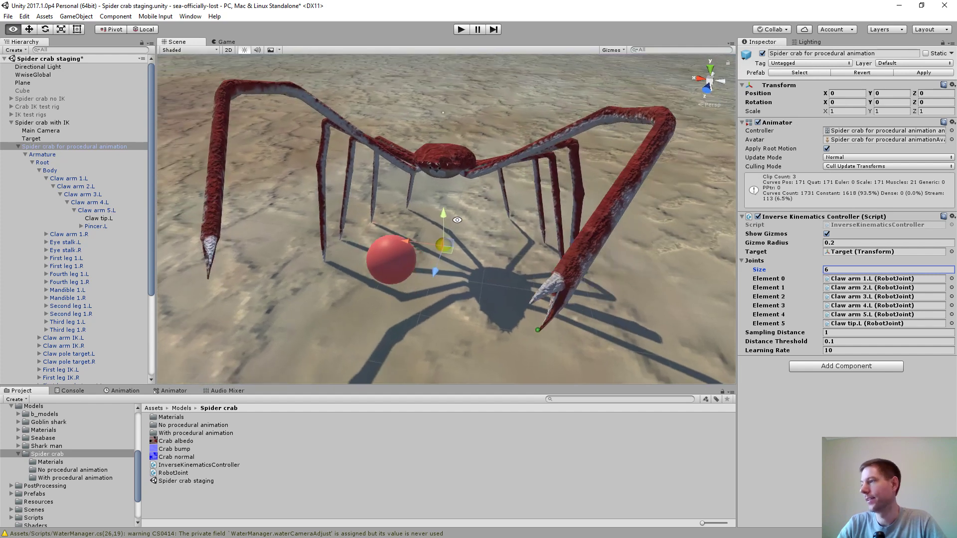
pyautogui.click(858, 262)
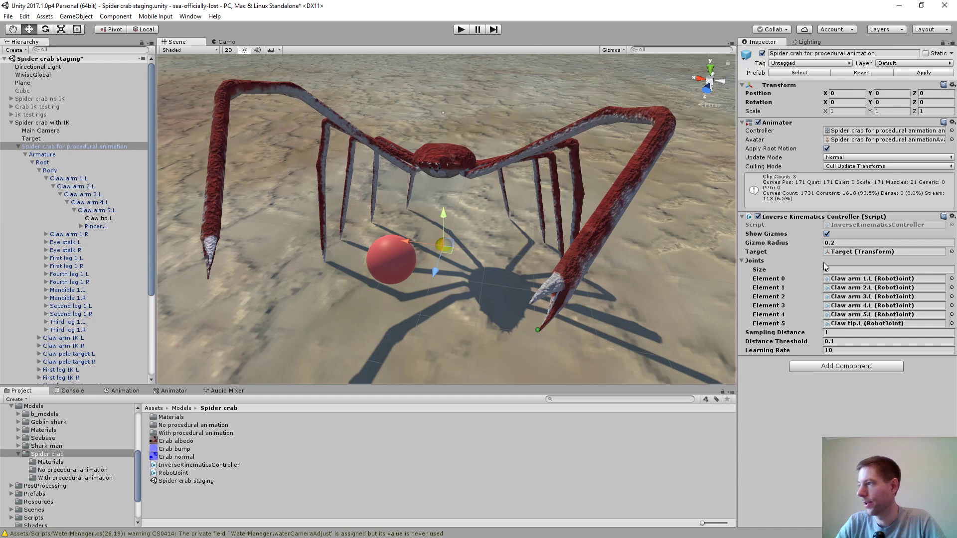
pyautogui.click(838, 270)
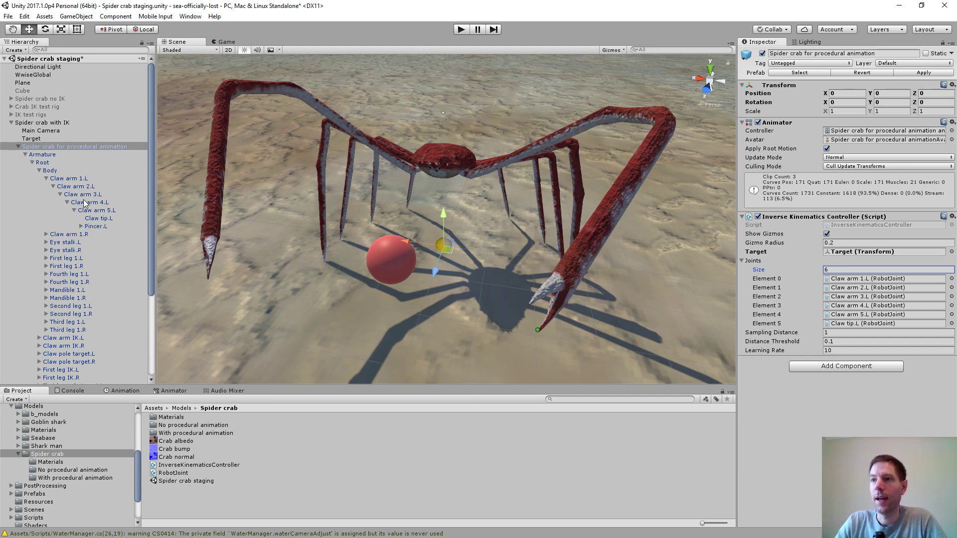
# Set the Robot Joint axis of Claw arm 1.L to Y = 1, matching its local axes at the crab's body
pyautogui.click(69, 179)
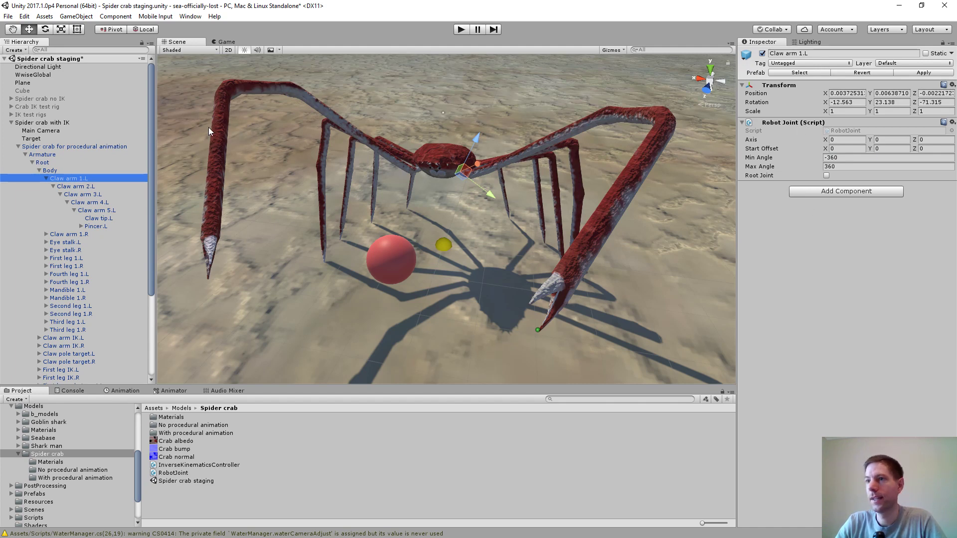
pyautogui.keyDown('alt'); pyautogui.moveTo(405, 178); pyautogui.dragTo(399, 129); pyautogui.keyUp('alt')
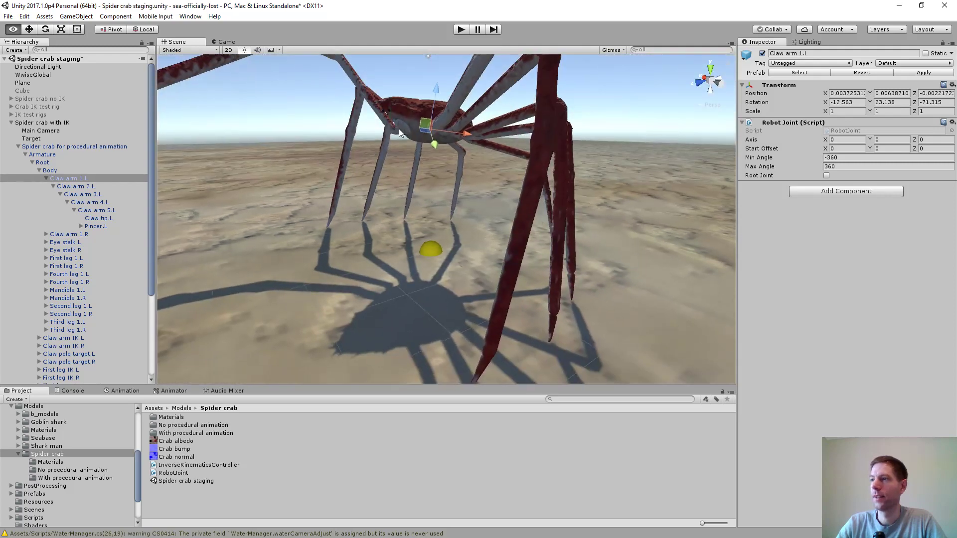
pyautogui.moveTo(446, 137); pyautogui.dragTo(471, 216, button='middle')
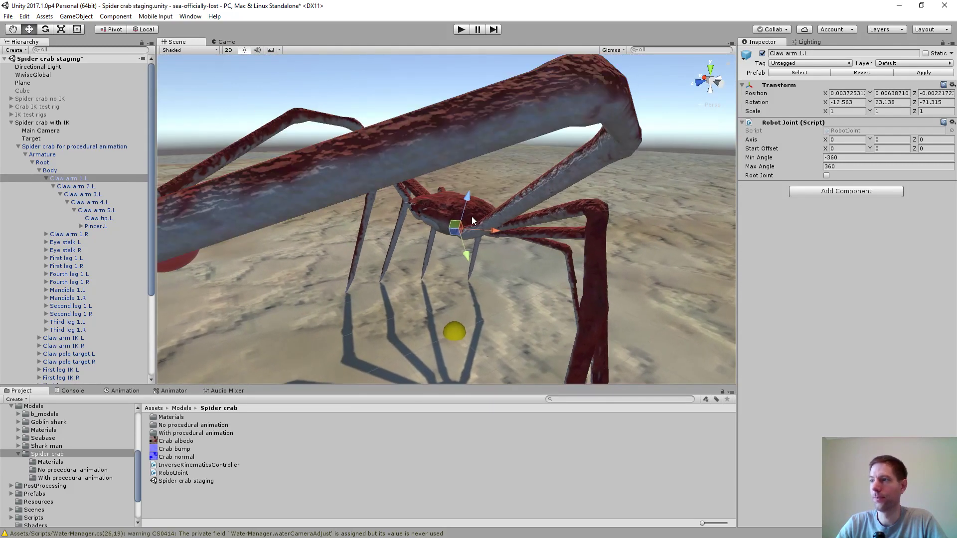
pyautogui.scroll(7, 478, 220)
pyautogui.keyDown('alt'); pyautogui.moveTo(495, 271); pyautogui.dragTo(532, 230); pyautogui.keyUp('alt')
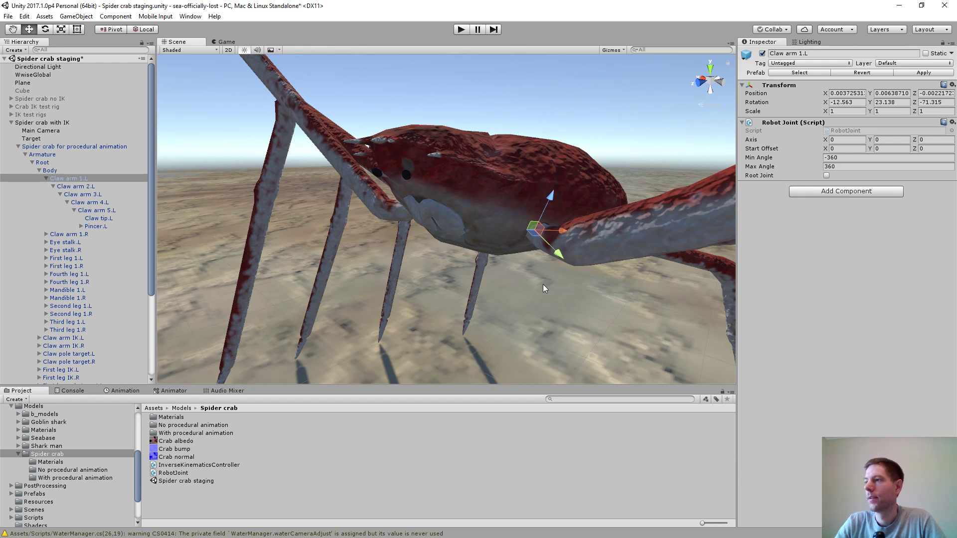
pyautogui.click(884, 139)
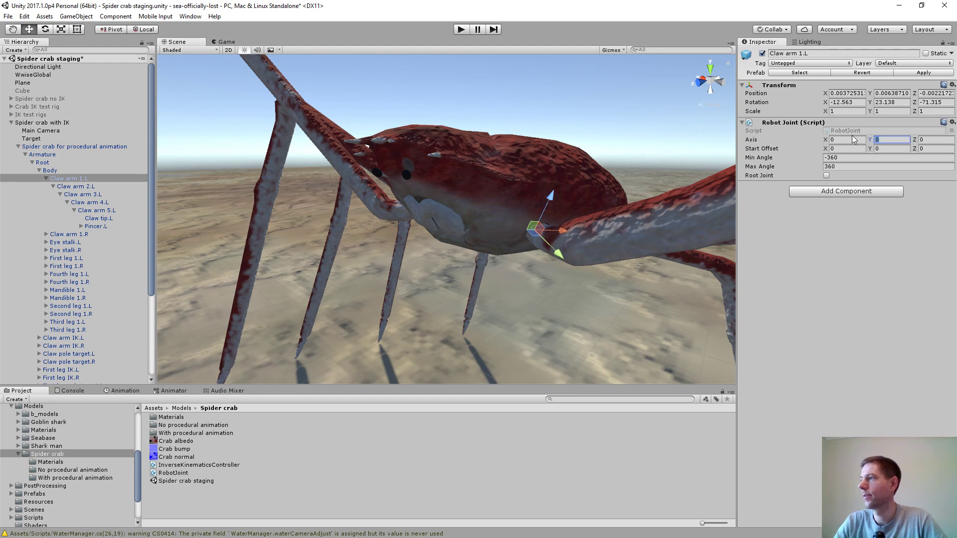
pyautogui.write('1')
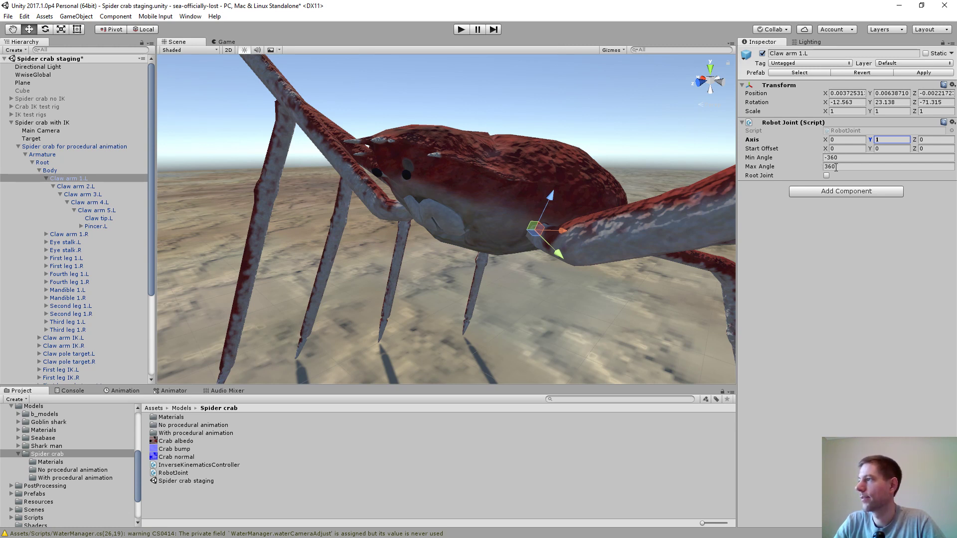
# Set the Robot Joint axis of Claw arm 2.L to Z = 1
pyautogui.click(78, 187)
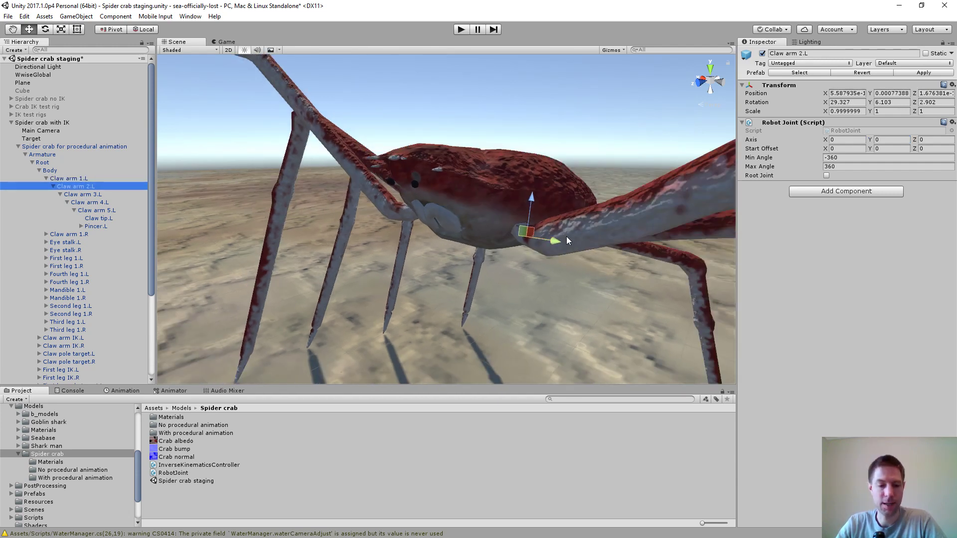
pyautogui.keyDown('alt'); pyautogui.moveTo(565, 249); pyautogui.dragTo(479, 309); pyautogui.keyUp('alt')
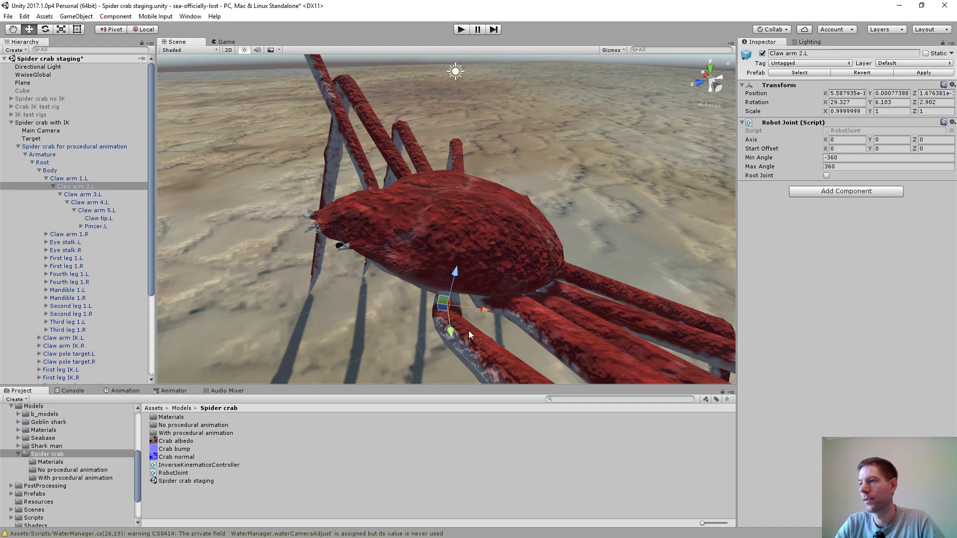
pyautogui.click(923, 139)
pyautogui.write('1')
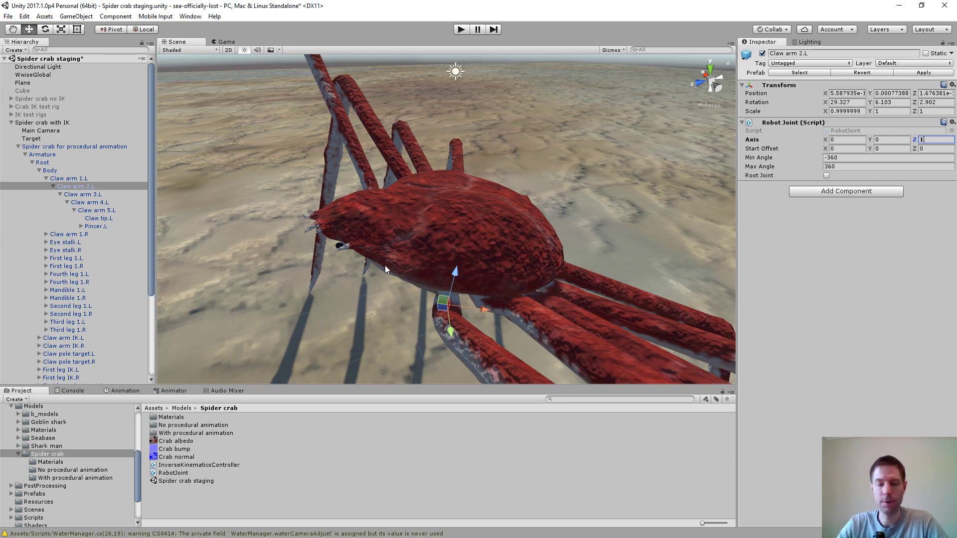
# Compare the local axes of the first three left claw bones and set the Robot Joint axis of Claw arm 3.L to X = 1
pyautogui.click(80, 195)
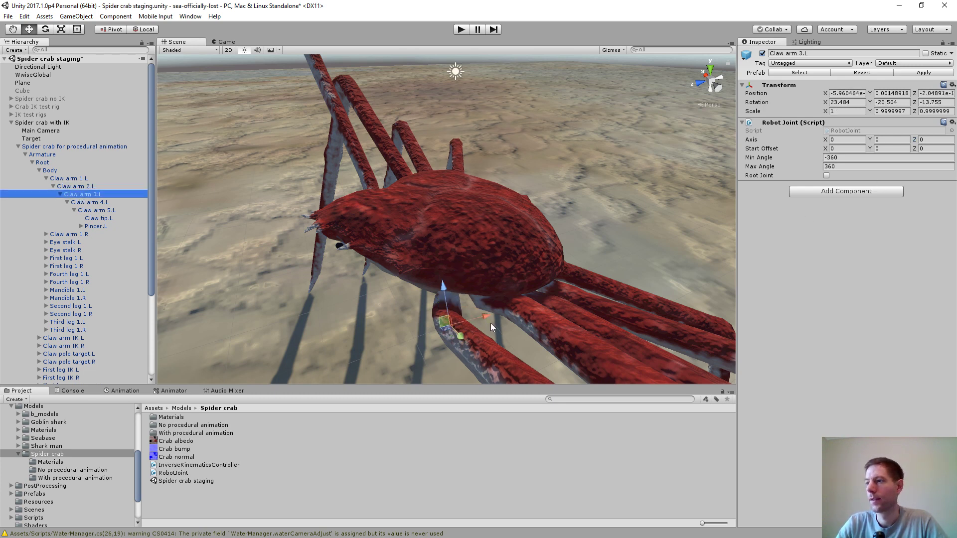
pyautogui.moveTo(491, 323); pyautogui.dragTo(483, 291, button='middle')
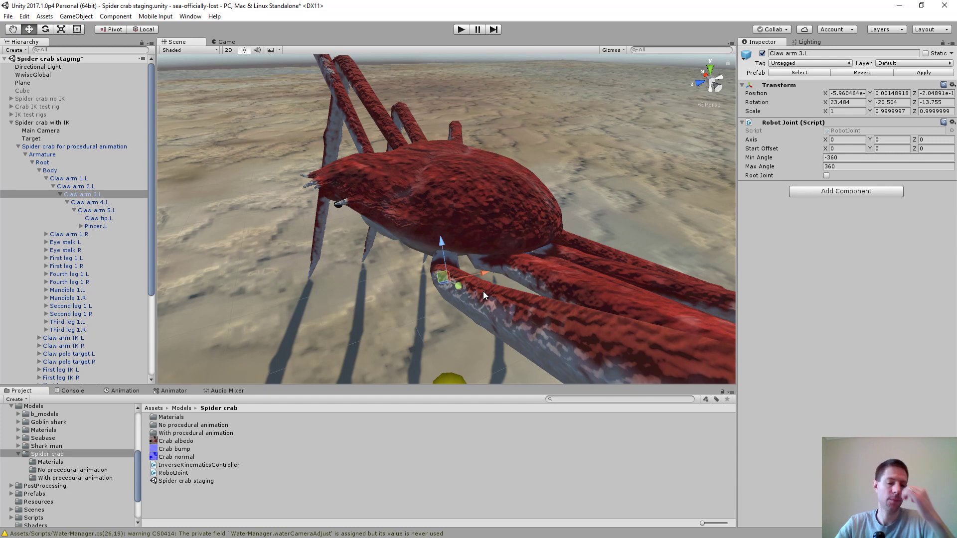
pyautogui.keyDown('alt'); pyautogui.moveTo(480, 319); pyautogui.dragTo(483, 299); pyautogui.keyUp('alt')
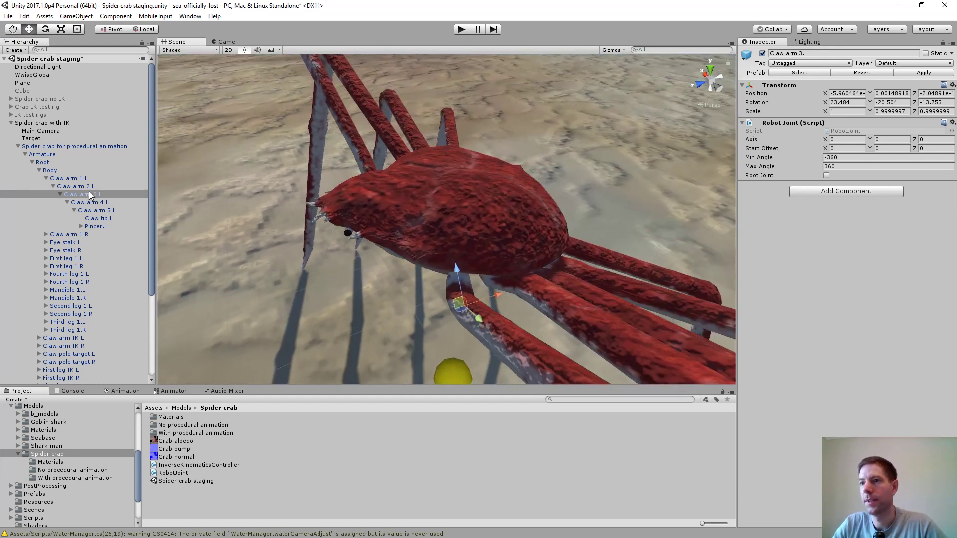
pyautogui.click(74, 180)
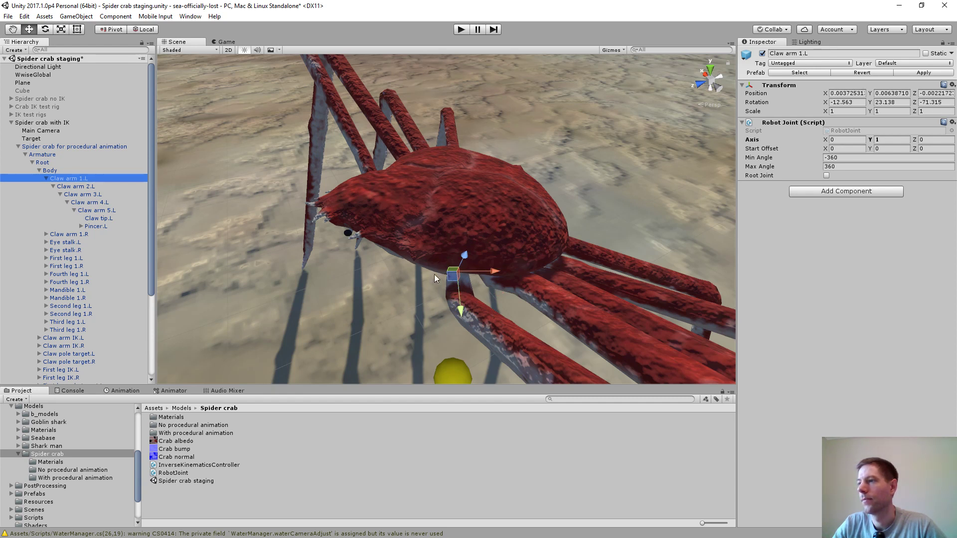
pyautogui.click(83, 187)
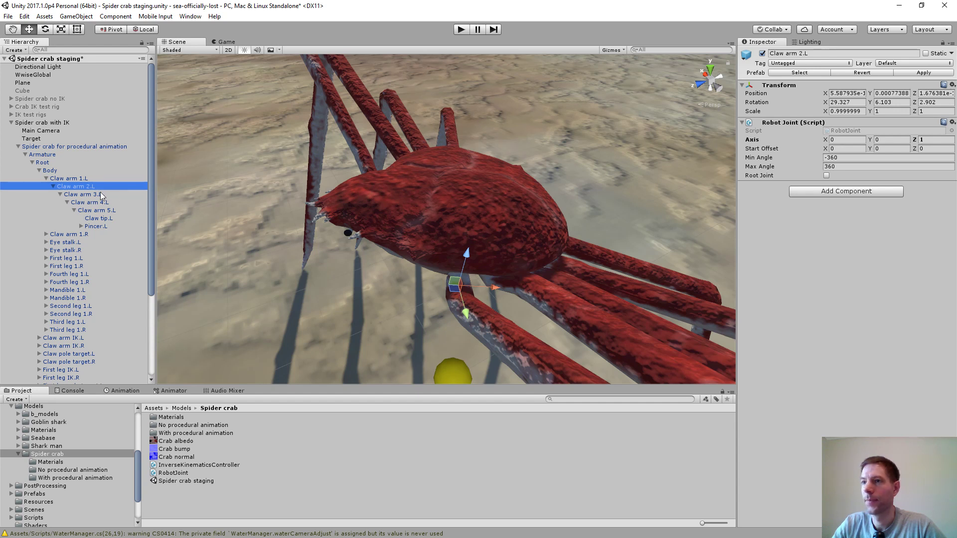
pyautogui.click(92, 196)
pyautogui.click(84, 179)
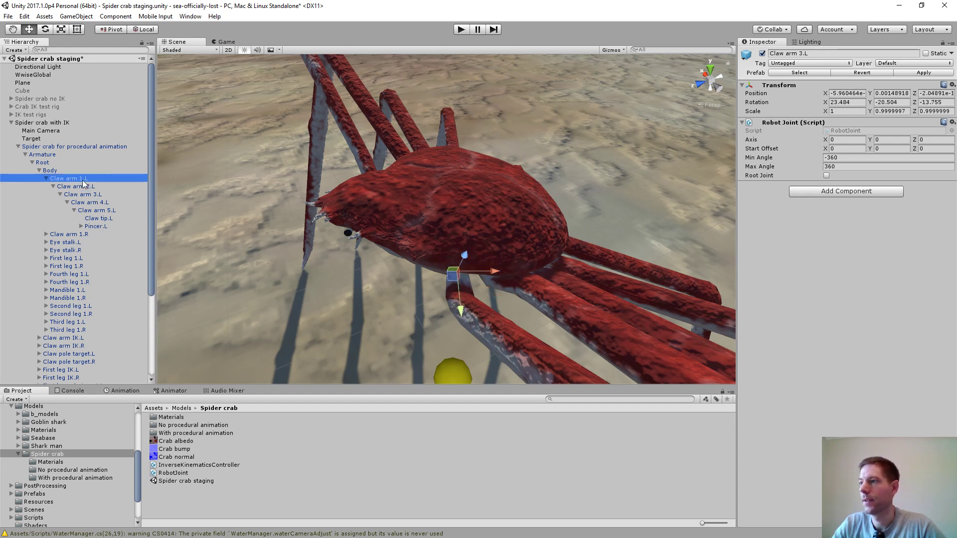
pyautogui.click(83, 187)
pyautogui.click(94, 195)
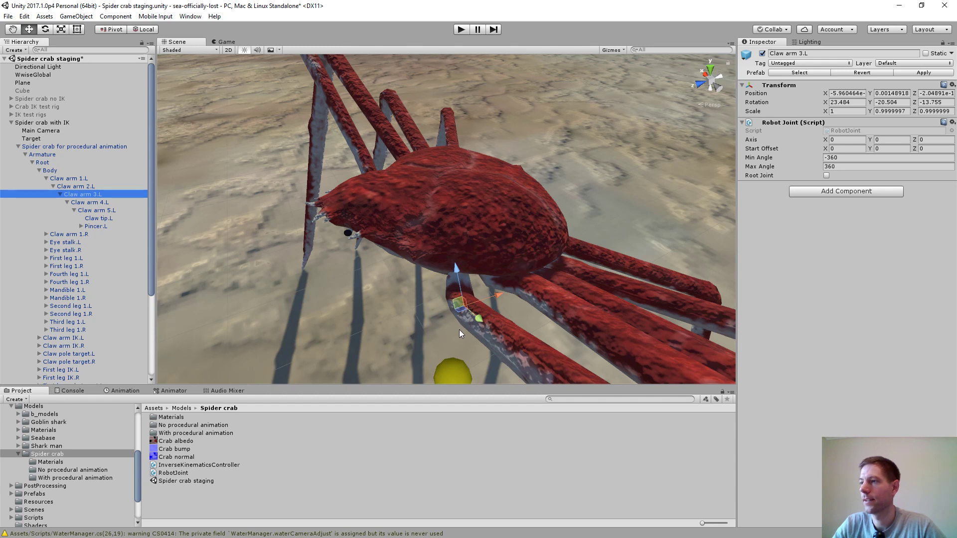
pyautogui.scroll(-1, 459, 330)
pyautogui.click(825, 140)
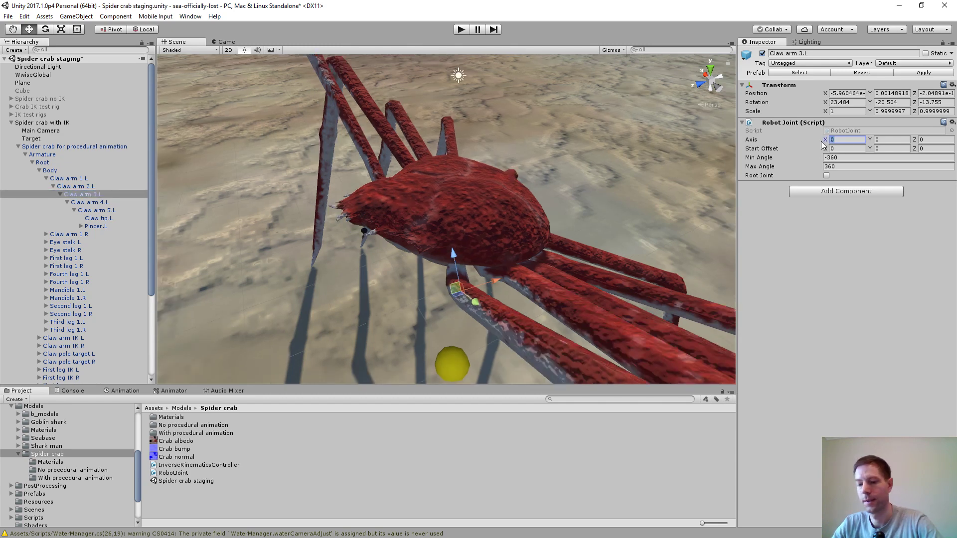
pyautogui.write('1')
# Check how Claw arm 4.L bends relative to its local axes and set its Robot Joint axis to Z = 1
pyautogui.keyDown('alt'); pyautogui.moveTo(581, 224); pyautogui.dragTo(530, 197); pyautogui.keyUp('alt')
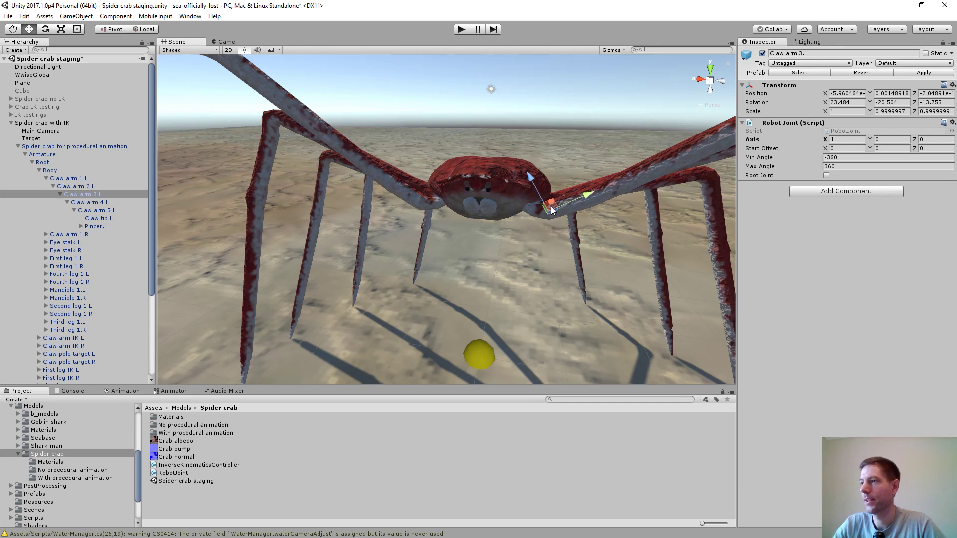
pyautogui.scroll(2, 527, 168)
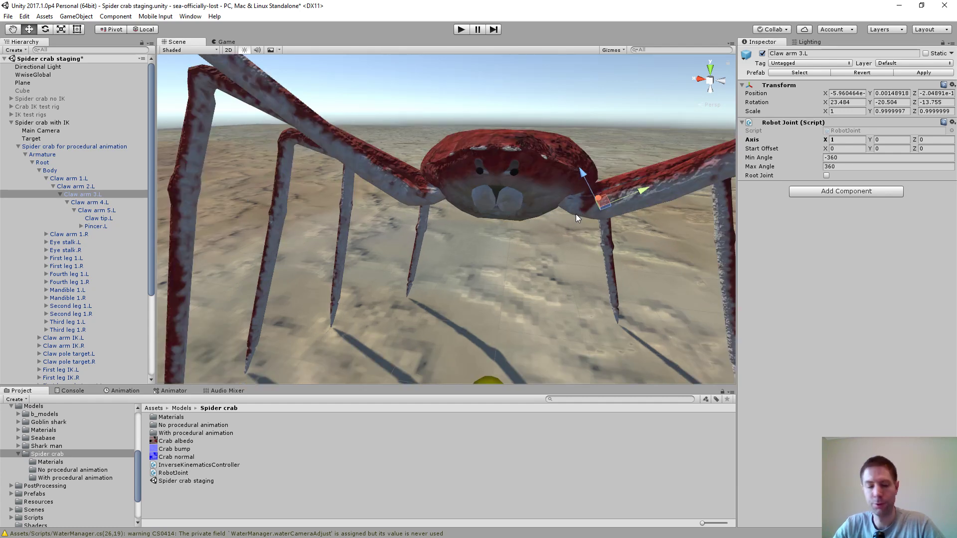
pyautogui.scroll(-3, 576, 214)
pyautogui.scroll(-2, 581, 230)
pyautogui.scroll(-2, 582, 231)
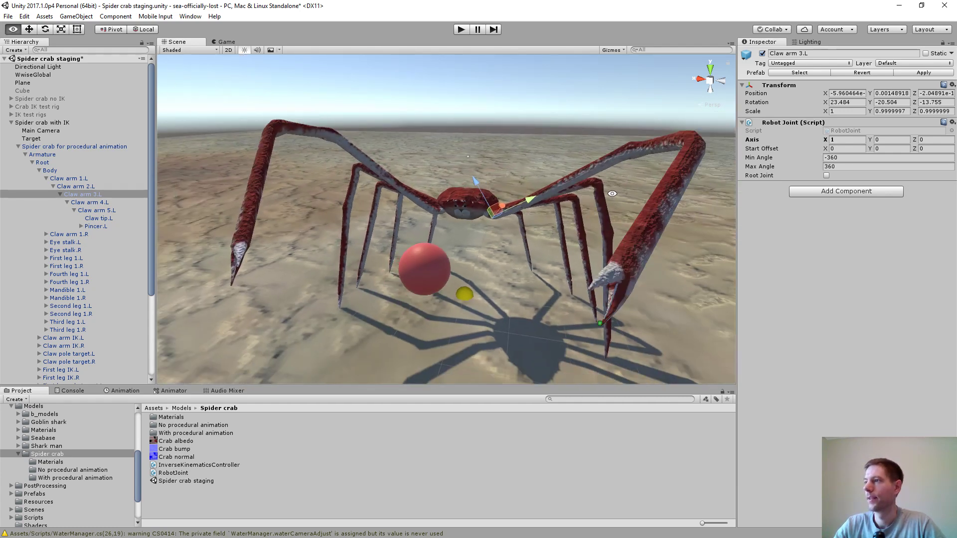
pyautogui.keyDown('alt'); pyautogui.moveTo(613, 196); pyautogui.dragTo(517, 229); pyautogui.keyUp('alt')
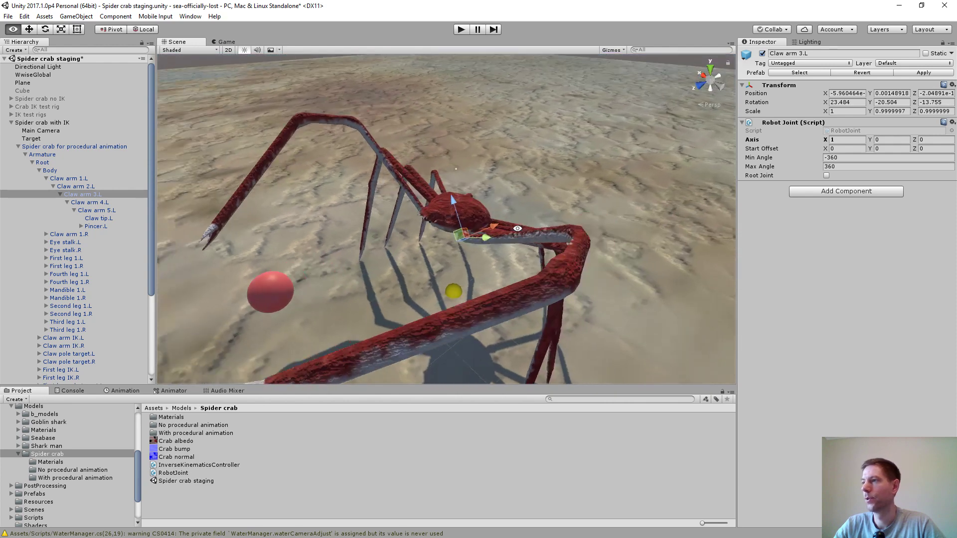
pyautogui.click(98, 203)
pyautogui.keyDown('alt'); pyautogui.moveTo(438, 252); pyautogui.dragTo(480, 225); pyautogui.keyUp('alt')
pyautogui.moveTo(481, 226); pyautogui.dragTo(562, 291, button='middle')
pyautogui.press('f')
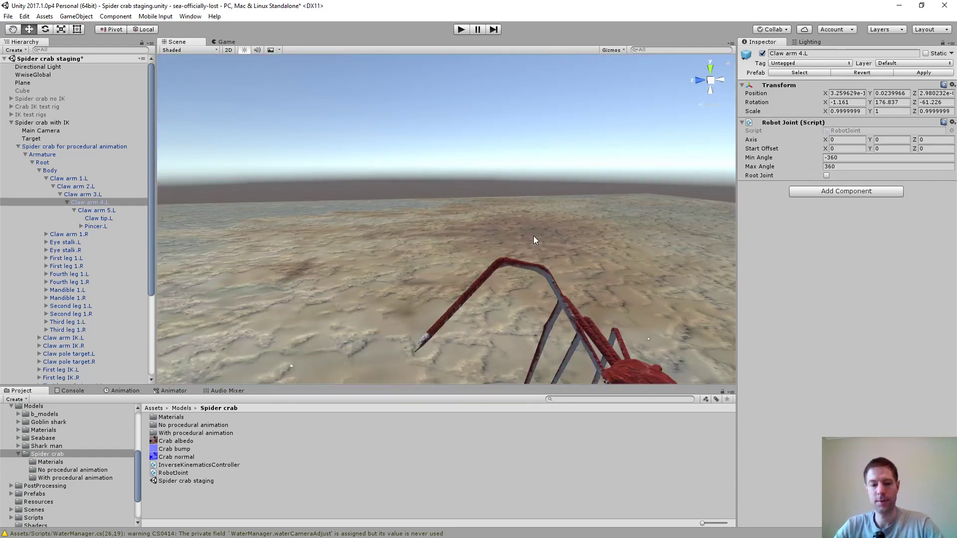
pyautogui.scroll(-5, 565, 242)
pyautogui.scroll(10, 444, 256)
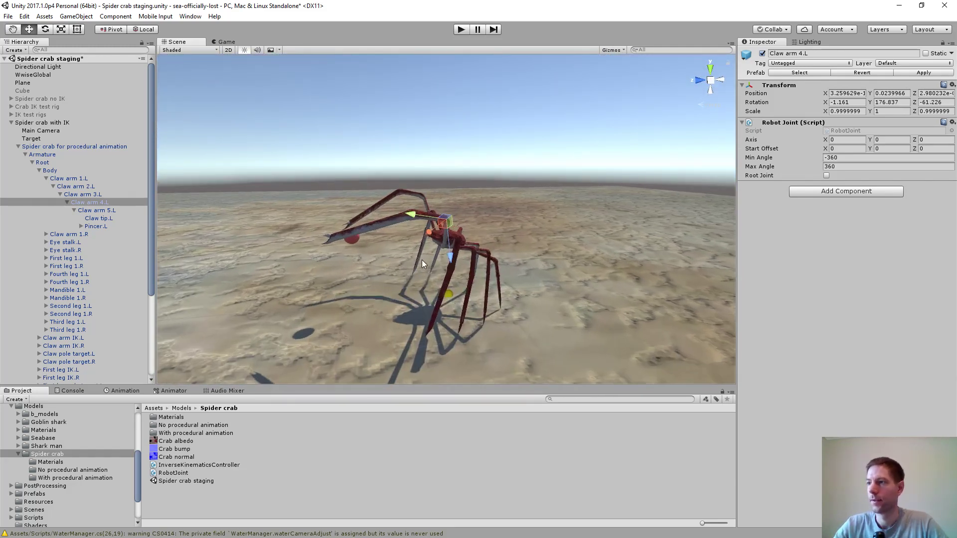
pyautogui.keyDown('alt'); pyautogui.moveTo(431, 259); pyautogui.dragTo(403, 242); pyautogui.keyUp('alt')
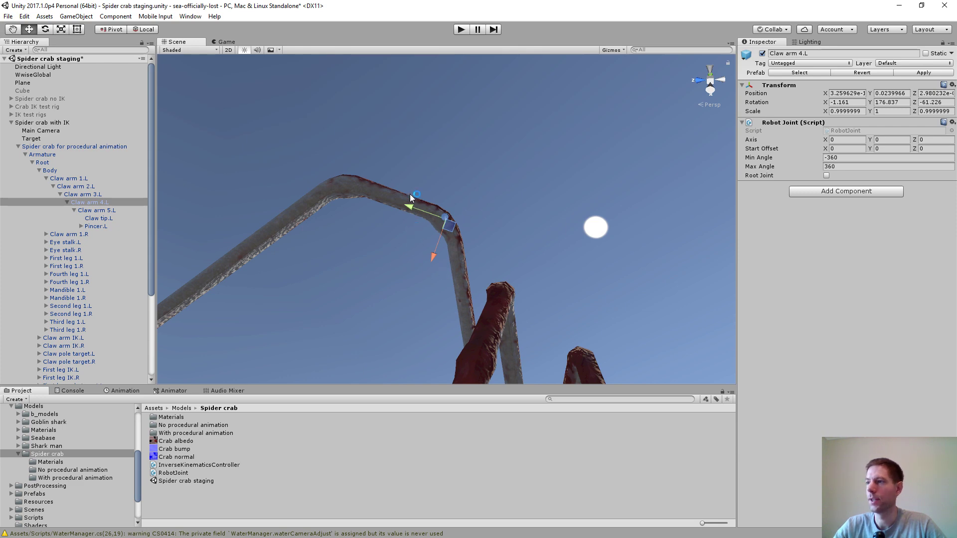
pyautogui.keyDown('alt'); pyautogui.moveTo(406, 195); pyautogui.dragTo(475, 209); pyautogui.keyUp('alt')
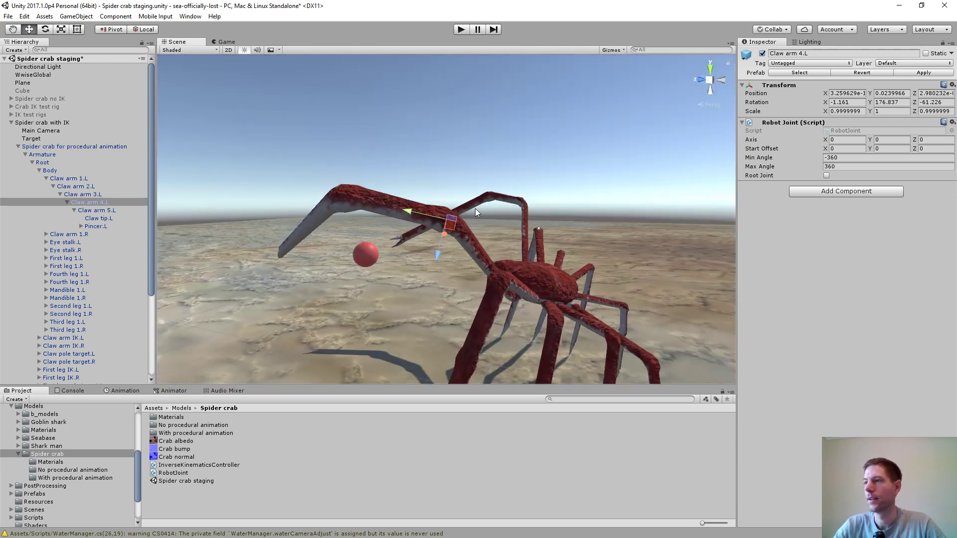
pyautogui.click(933, 139)
pyautogui.write('1')
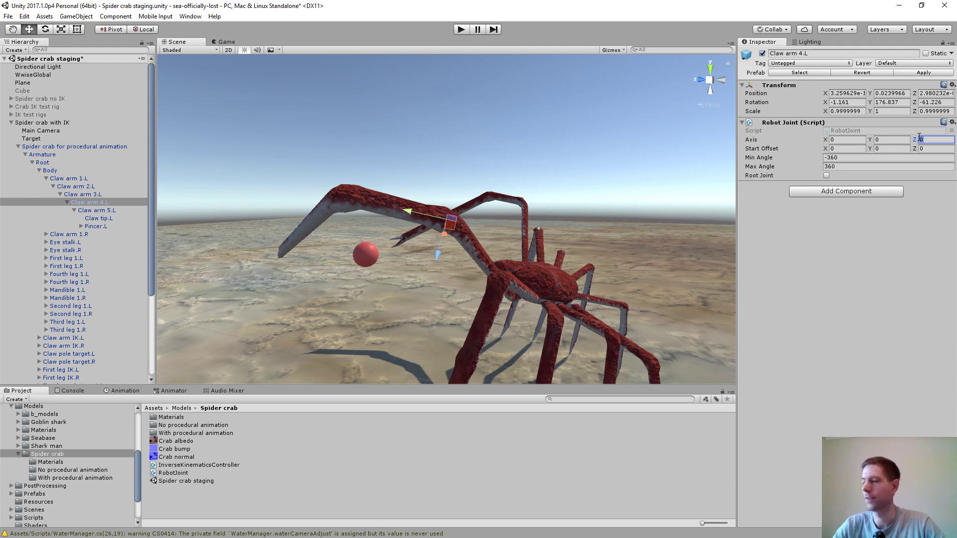
# Check how Claw arm 5.L bends relative to its local axes and set its Robot Joint axis to X = 1
pyautogui.click(102, 211)
pyautogui.keyDown('alt'); pyautogui.moveTo(367, 209); pyautogui.dragTo(840, 401); pyautogui.keyUp('alt')
pyautogui.keyDown('alt'); pyautogui.moveTo(869, 423); pyautogui.dragTo(825, 417); pyautogui.keyUp('alt')
pyautogui.keyDown('alt'); pyautogui.moveTo(531, 221); pyautogui.dragTo(585, 168); pyautogui.keyUp('alt')
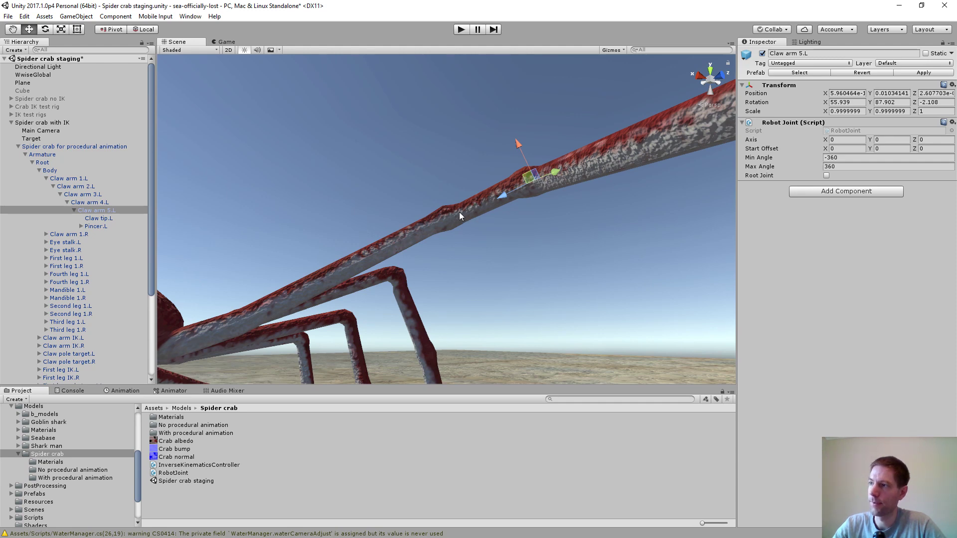
pyautogui.keyDown('alt'); pyautogui.moveTo(456, 212); pyautogui.dragTo(568, 256); pyautogui.keyUp('alt')
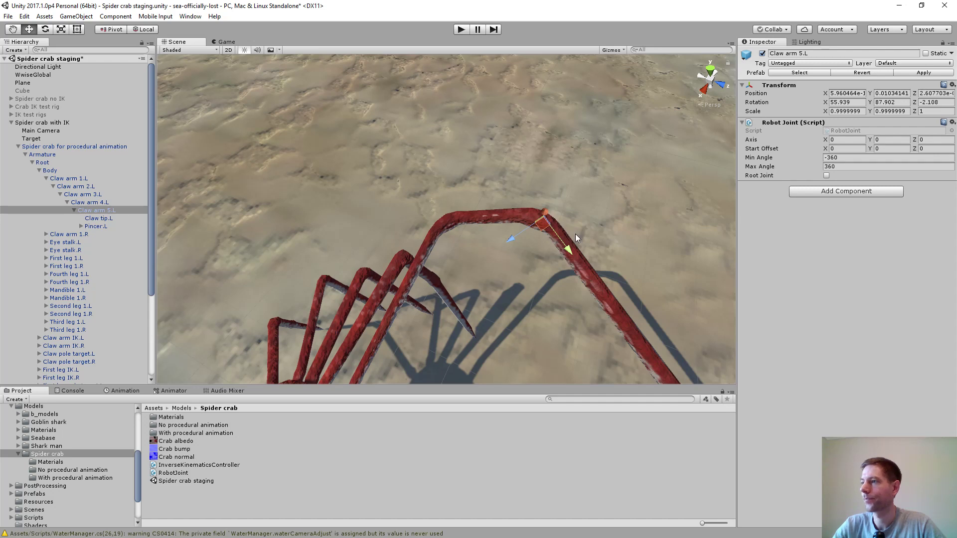
pyautogui.keyDown('alt'); pyautogui.moveTo(561, 266); pyautogui.dragTo(529, 267); pyautogui.keyUp('alt')
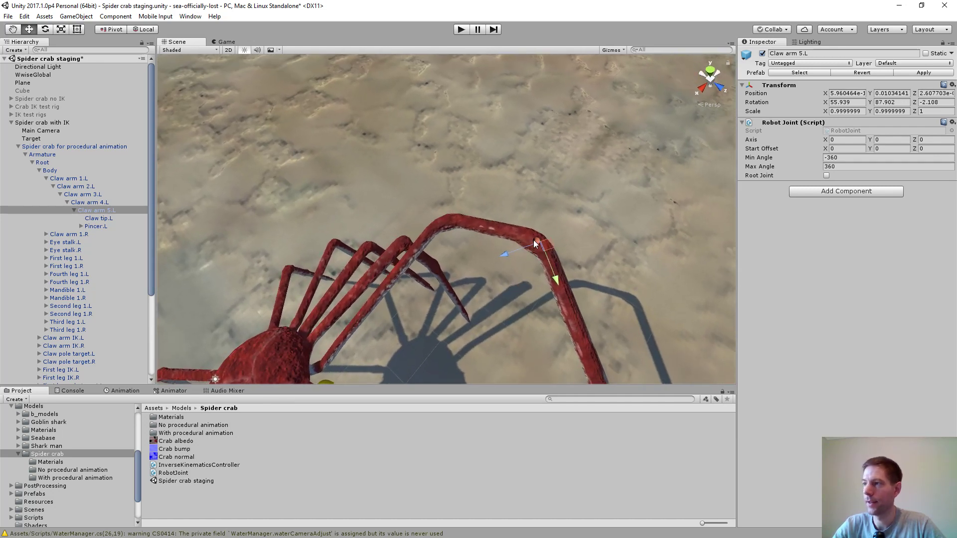
pyautogui.click(831, 140)
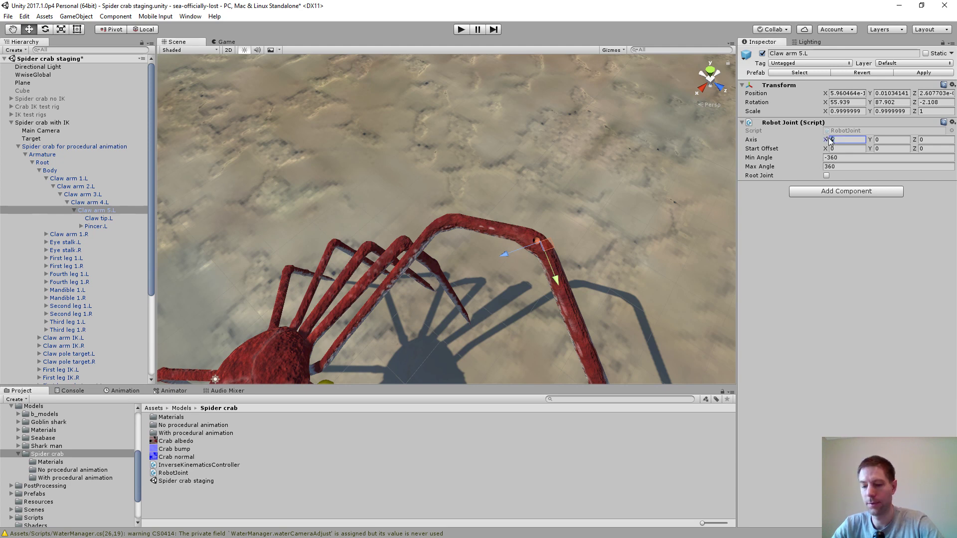
pyautogui.write('1')
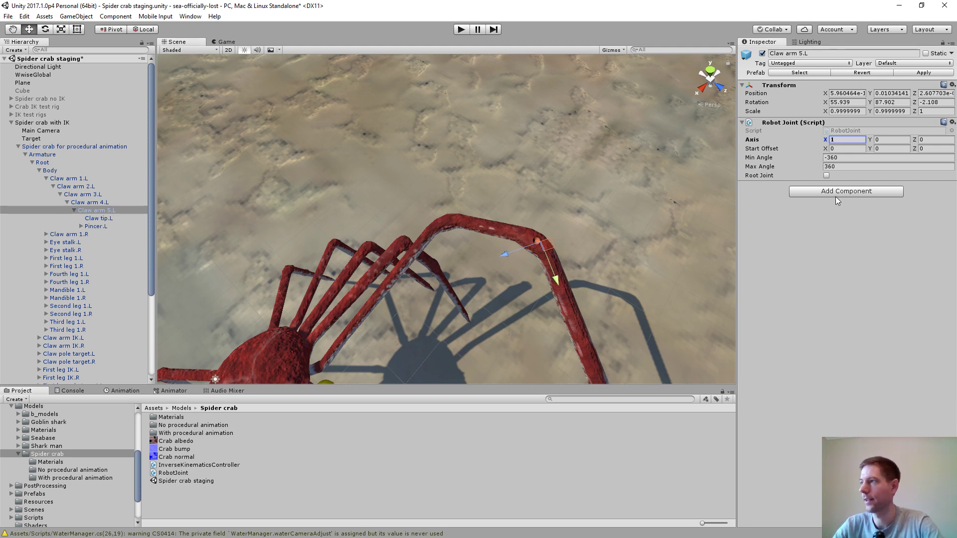
# Set the Robot Joint axis of Claw tip.L to Z = 1
pyautogui.keyDown('alt'); pyautogui.moveTo(390, 269); pyautogui.dragTo(467, 271); pyautogui.keyUp('alt')
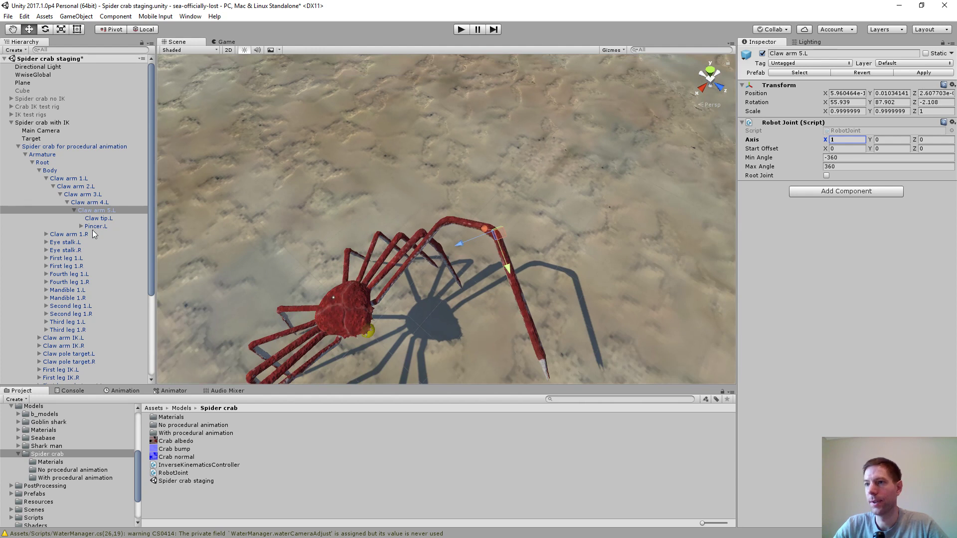
pyautogui.click(97, 219)
pyautogui.moveTo(421, 280); pyautogui.dragTo(433, 221, button='middle')
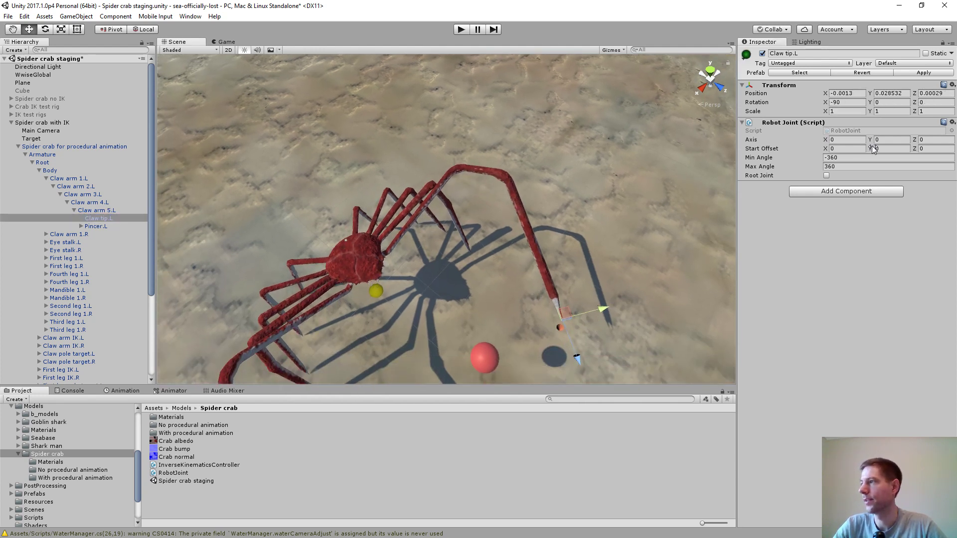
pyautogui.click(933, 139)
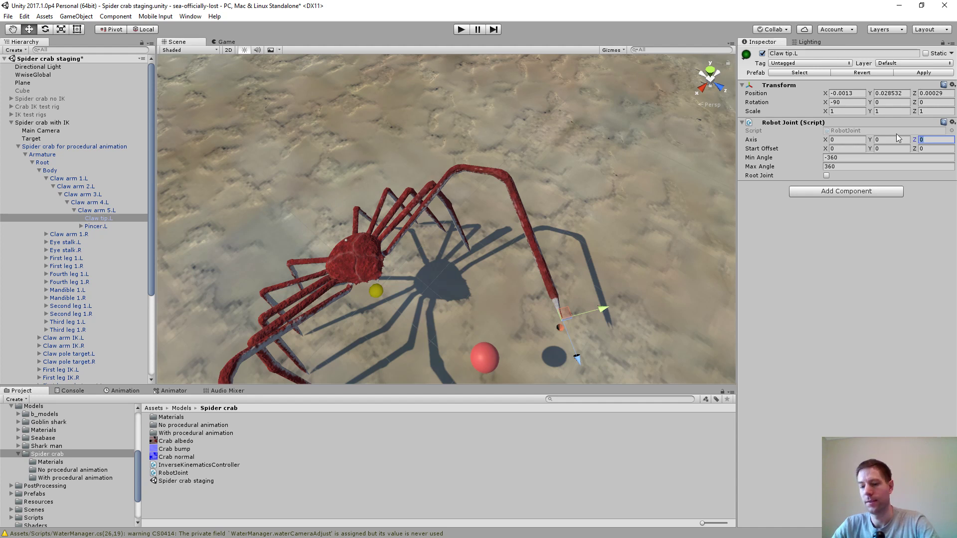
pyautogui.write('1')
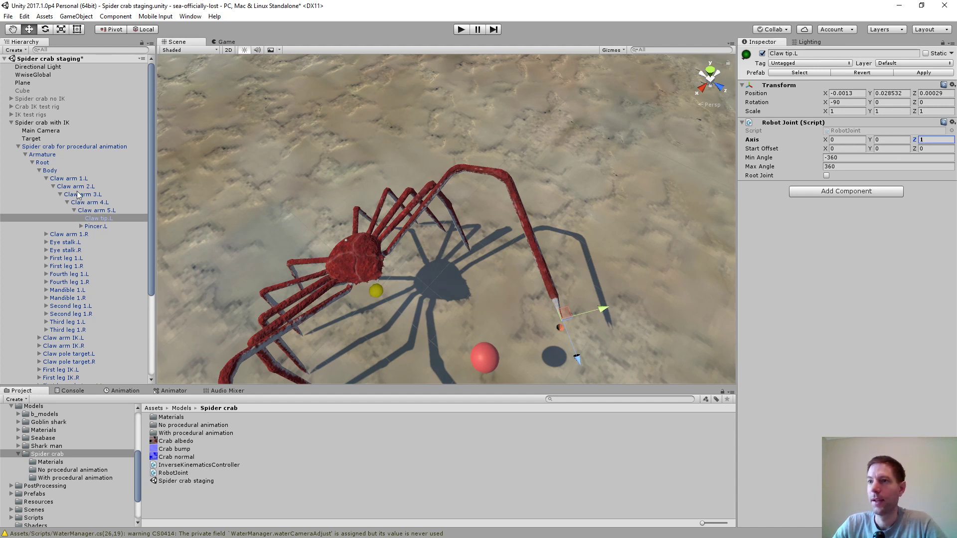
# Apply the changes on Spider crab for procedural animation to its prefab and reselect Claw arm 1.L
pyautogui.click(50, 147)
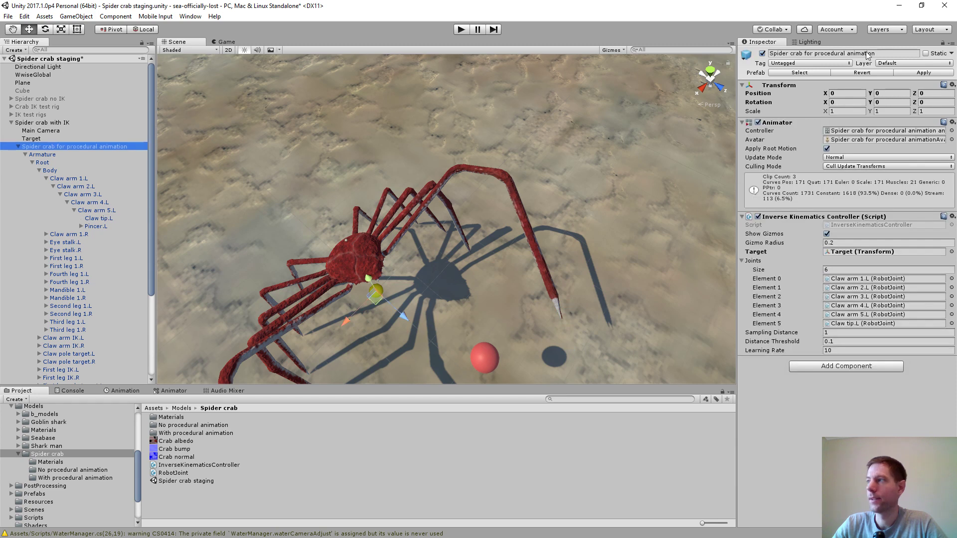
pyautogui.click(924, 73)
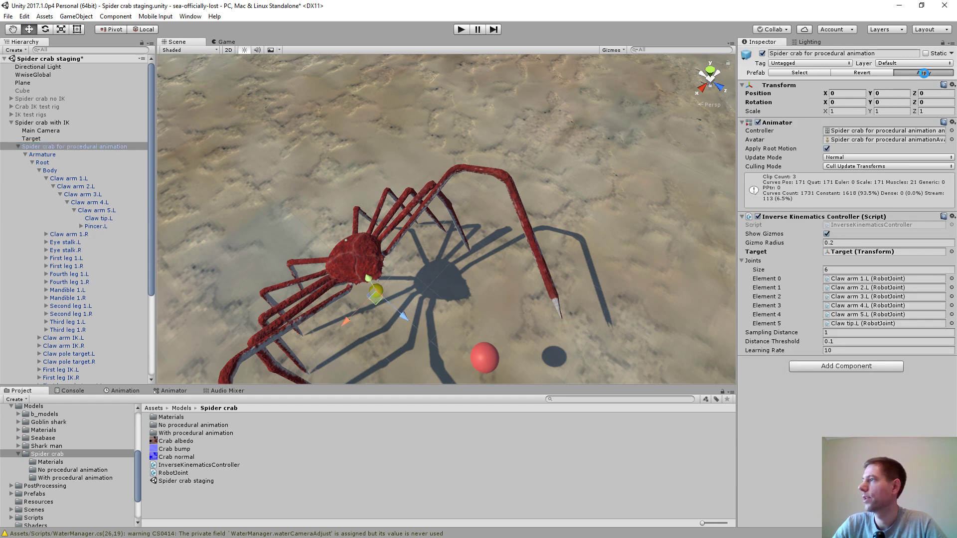
pyautogui.click(62, 179)
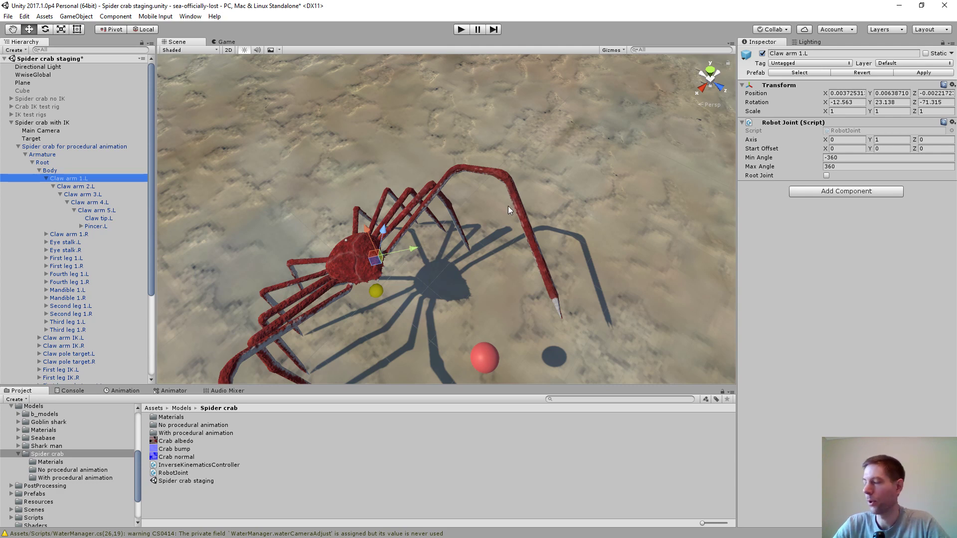
pyautogui.scroll(-4, 508, 205)
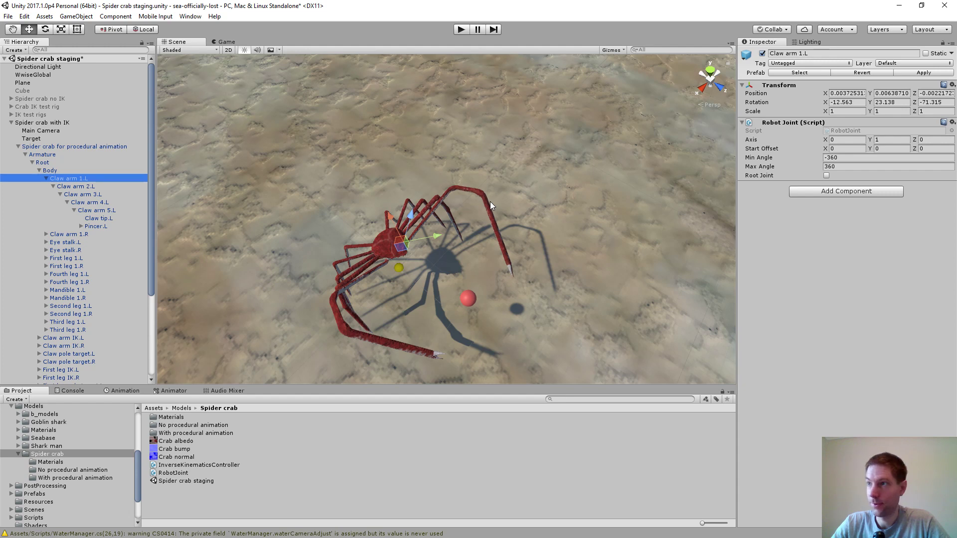
# Run the scene, collapse the crab's Armature hierarchy, and show the selected Target in the Scene view
pyautogui.click(462, 29)
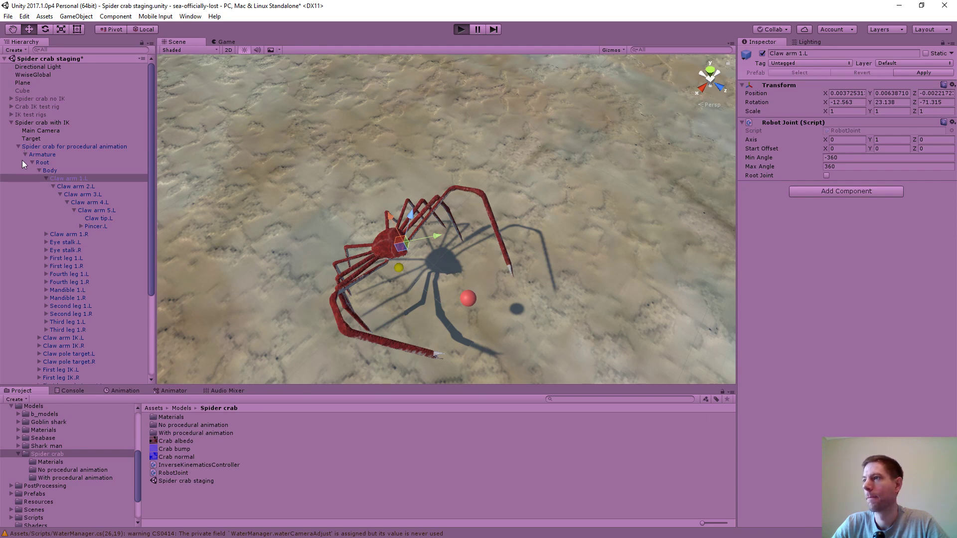
pyautogui.hotkey('ctrl', 'p')
pyautogui.click(22, 160)
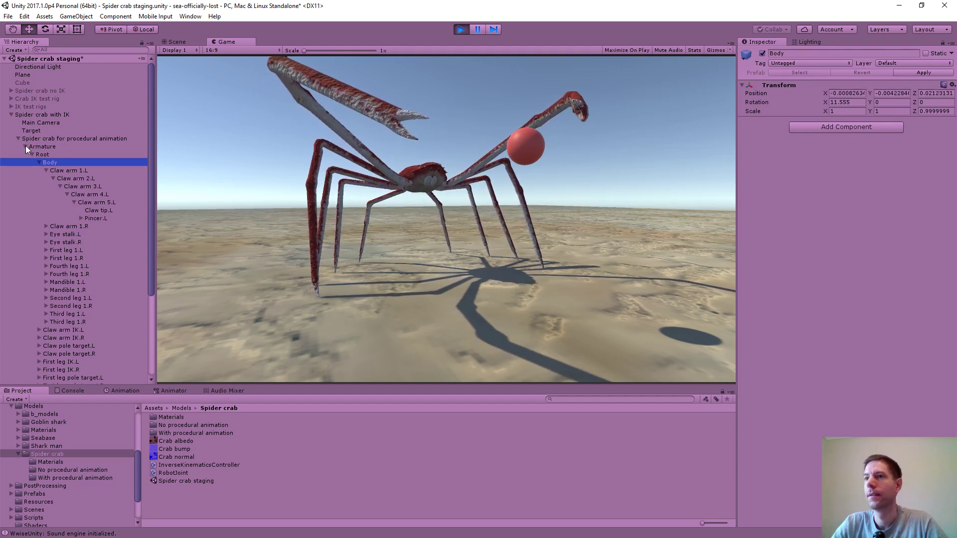
pyautogui.click(25, 147)
pyautogui.click(32, 131)
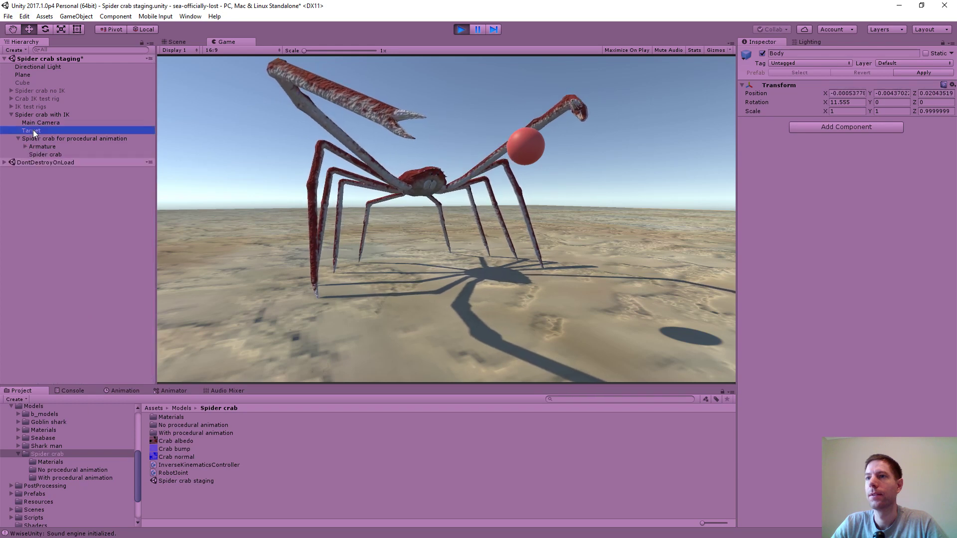
pyautogui.click(177, 42)
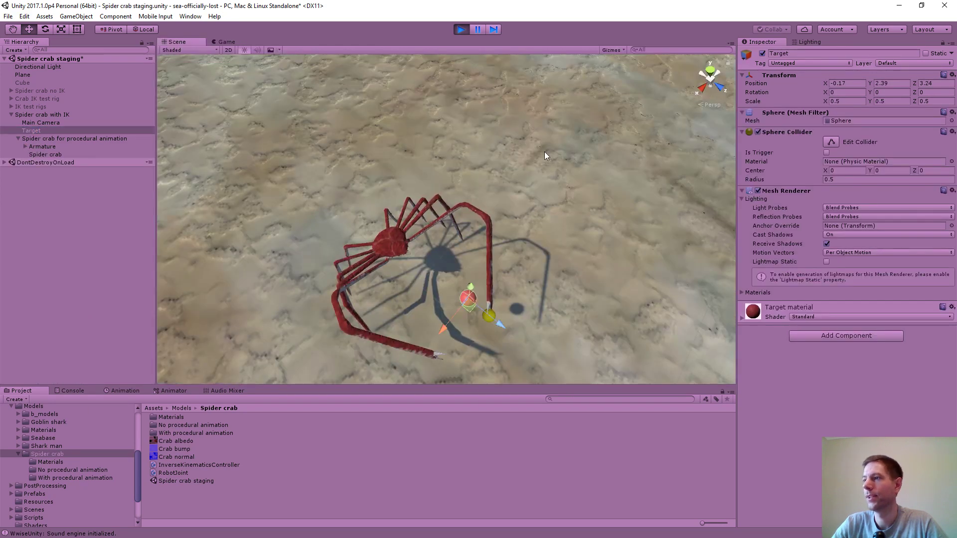
# Frame the Target sphere and examine the left claw's pose around it from several angles while the scene runs
pyautogui.scroll(5, 431, 150)
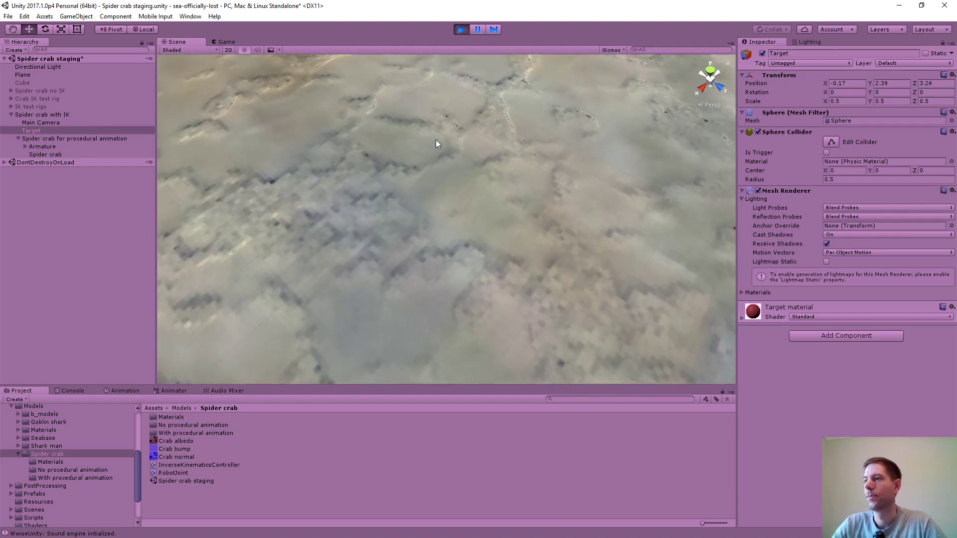
pyautogui.scroll(-5, 436, 144)
pyautogui.moveTo(433, 137); pyautogui.dragTo(498, 287, button='middle')
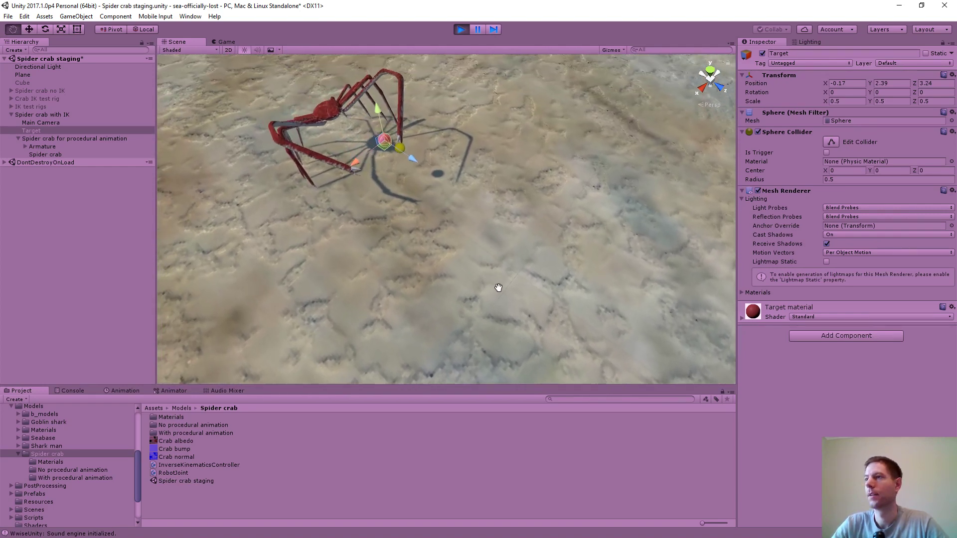
pyautogui.press('f')
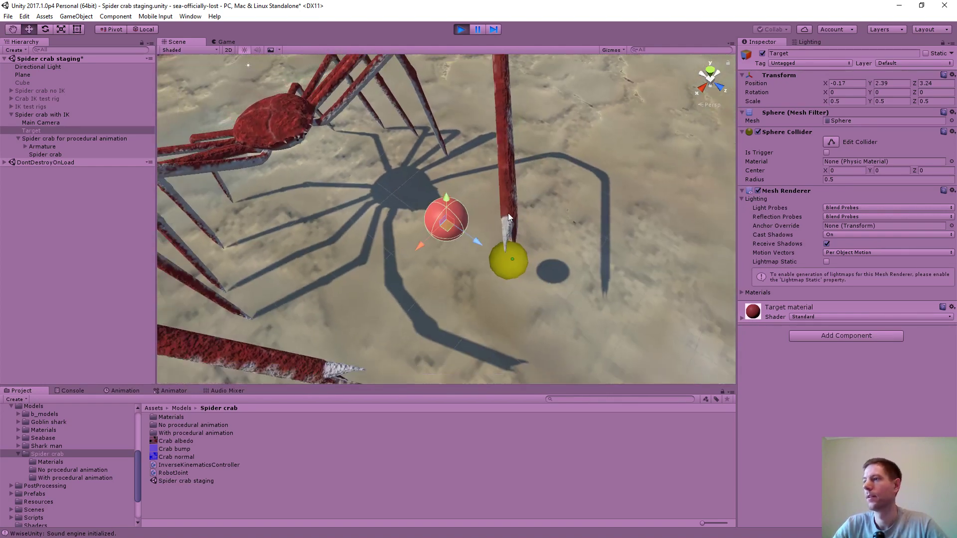
pyautogui.keyDown('alt'); pyautogui.moveTo(471, 288); pyautogui.dragTo(306, 197); pyautogui.keyUp('alt')
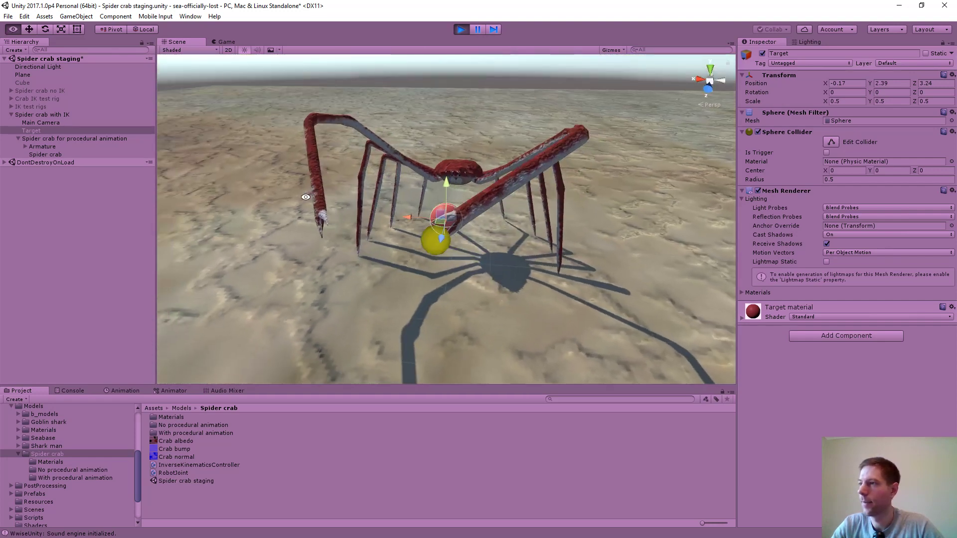
pyautogui.keyDown('alt'); pyautogui.moveTo(434, 243); pyautogui.dragTo(407, 205); pyautogui.keyUp('alt')
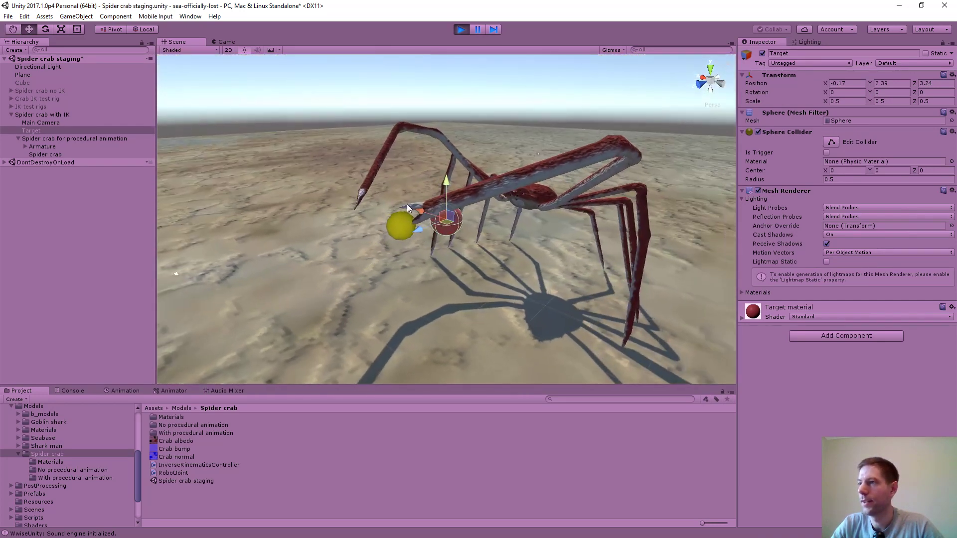
# Turn off Show Gizmos on the crab's Inverse Kinematics Controller while the scene is running
pyautogui.click(46, 138)
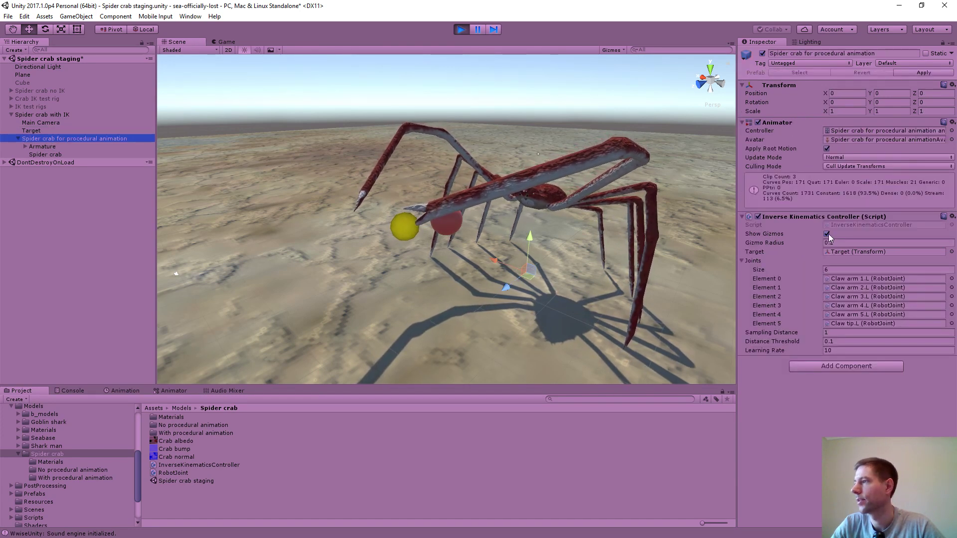
pyautogui.click(827, 234)
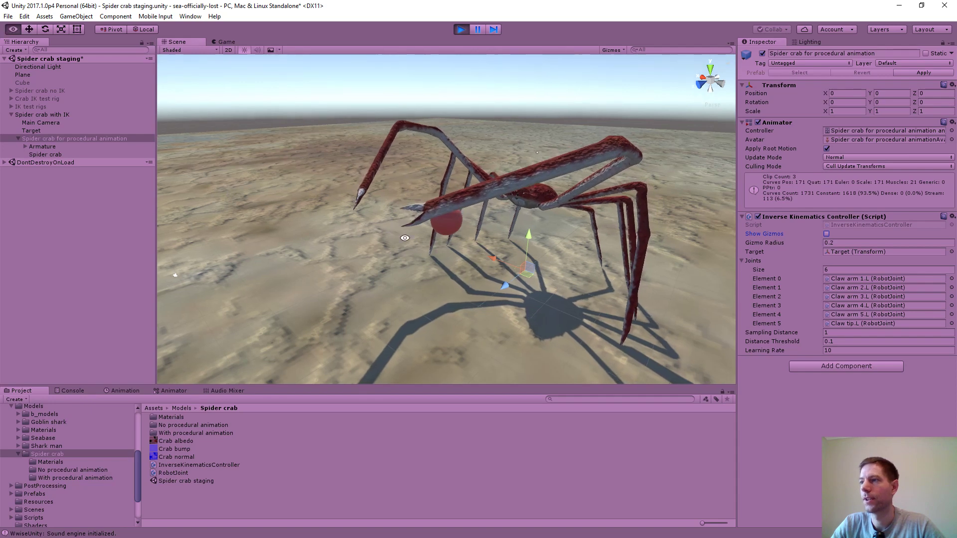
pyautogui.keyDown('alt'); pyautogui.moveTo(405, 237); pyautogui.dragTo(479, 240); pyautogui.keyUp('alt')
# Move the Target sphere toward the crab's body, to about Y 2.32, Z 2.11, to test how the left claw follows it
pyautogui.click(33, 131)
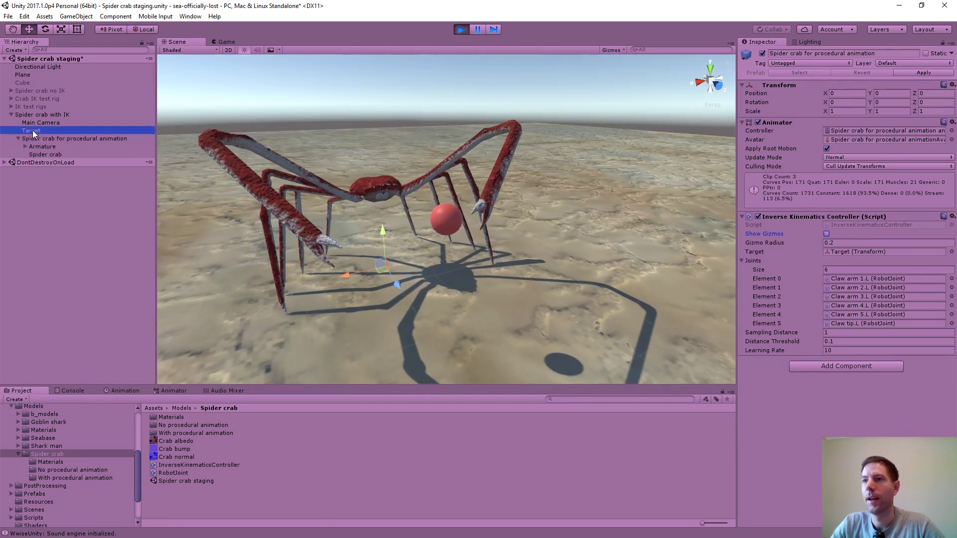
pyautogui.scroll(2, 407, 221)
pyautogui.keyDown('alt'); pyautogui.moveTo(373, 231); pyautogui.dragTo(399, 252); pyautogui.keyUp('alt')
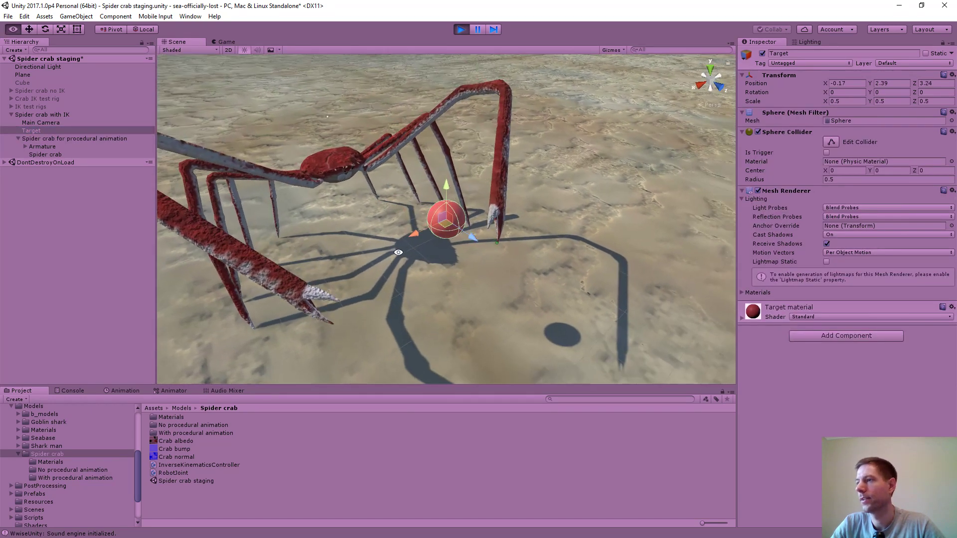
pyautogui.moveTo(451, 225); pyautogui.dragTo(331, 273)
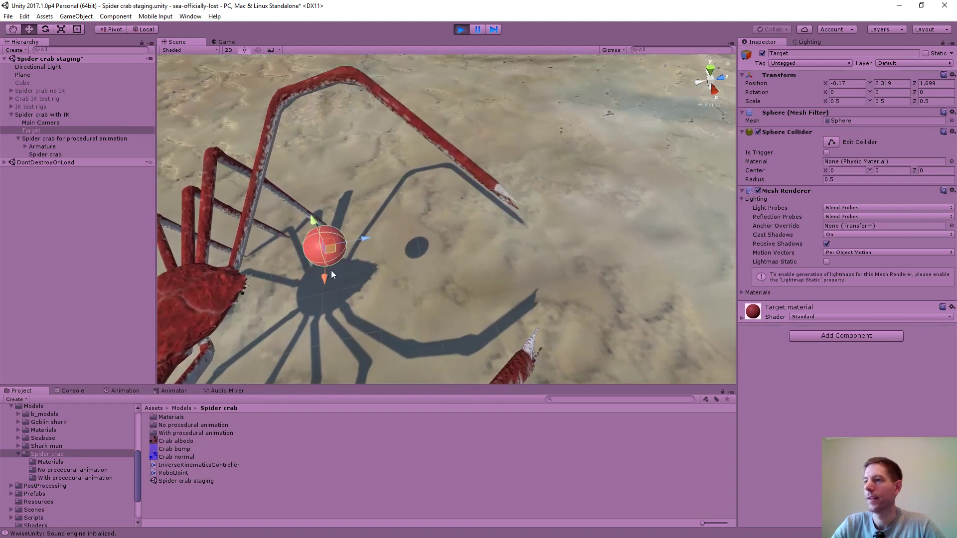
pyautogui.moveTo(363, 238)
pyautogui.mouseDown()
pyautogui.moveTo(742, 175)
pyautogui.moveTo(370, 232)
pyautogui.mouseUp()
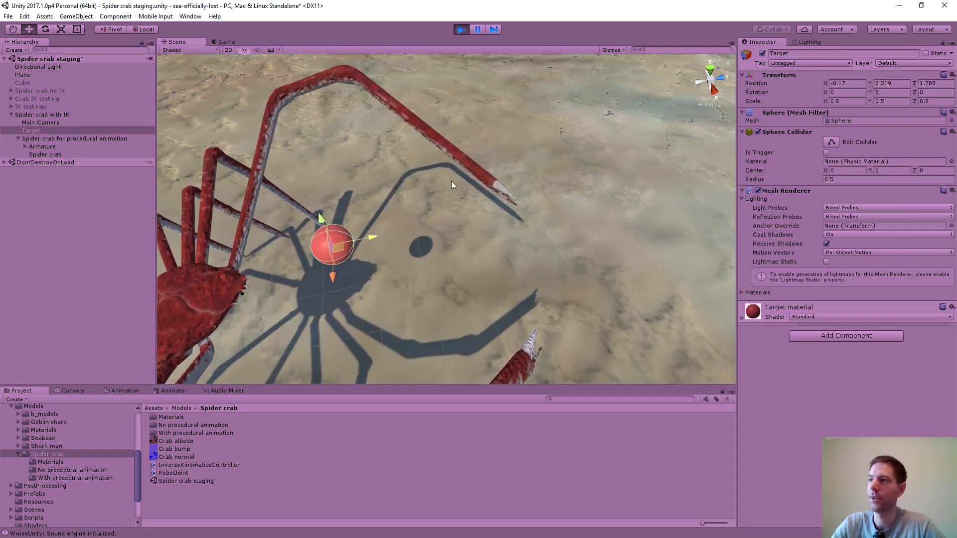
pyautogui.moveTo(370, 237); pyautogui.dragTo(395, 244)
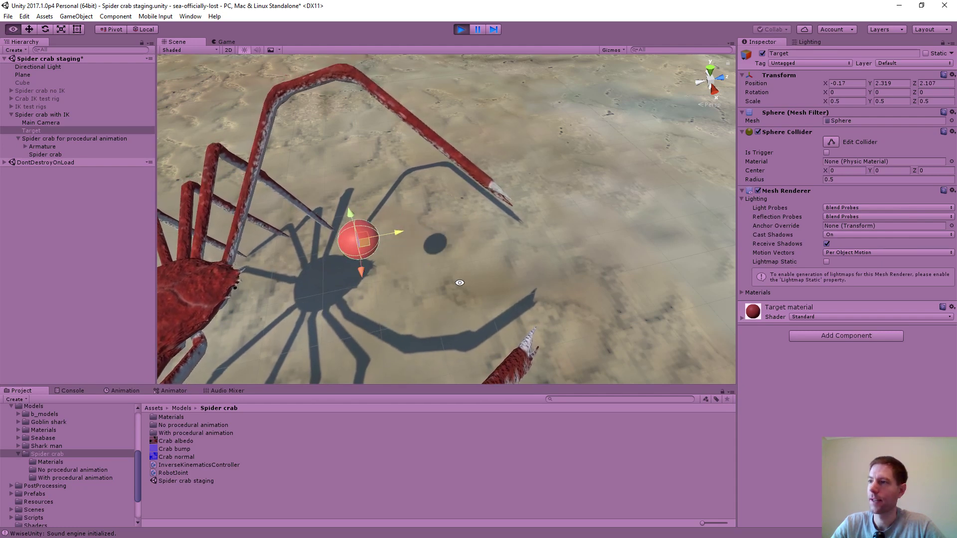
pyautogui.keyDown('alt'); pyautogui.moveTo(460, 283); pyautogui.dragTo(489, 259); pyautogui.keyUp('alt')
# Stop the running scene and turn off Show Gizmos on the crab's Inverse Kinematics Controller
pyautogui.click(461, 29)
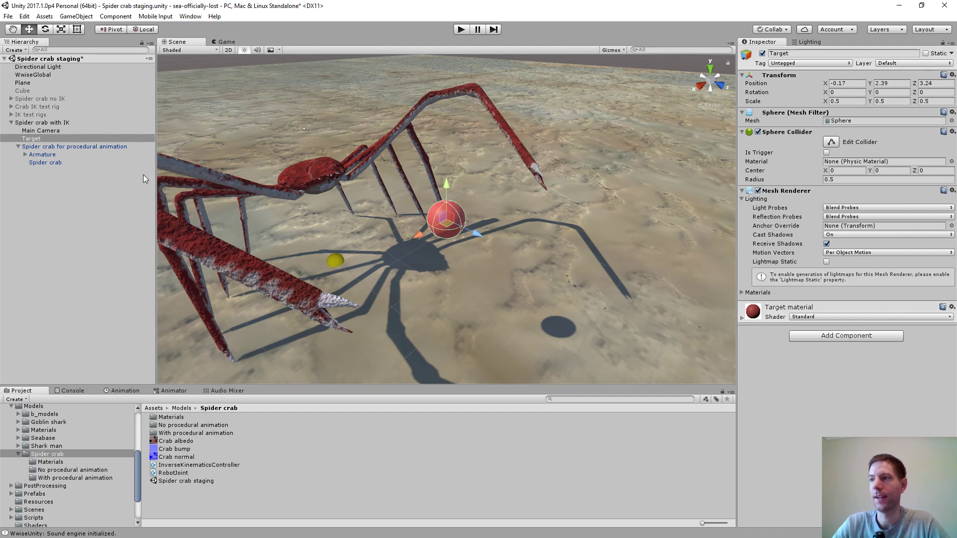
pyautogui.click(42, 146)
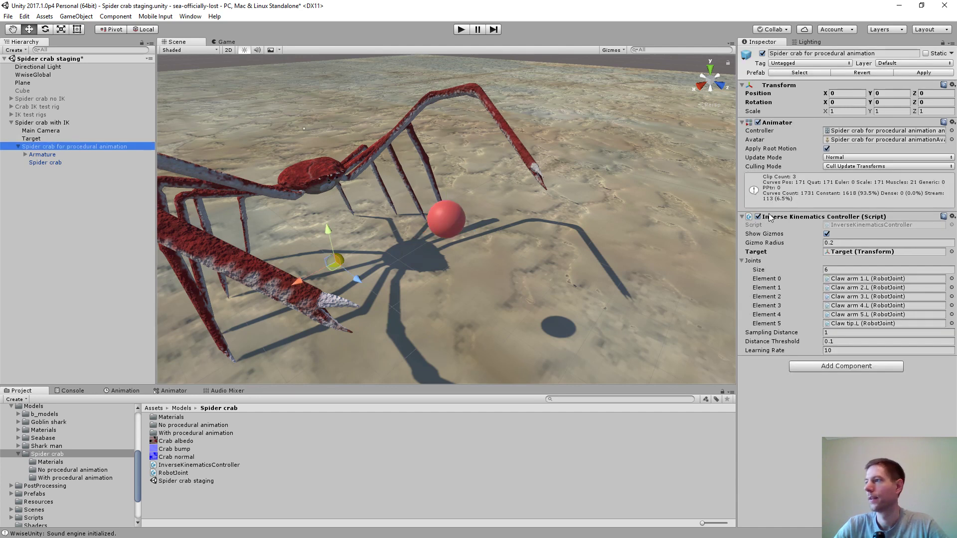
pyautogui.click(826, 233)
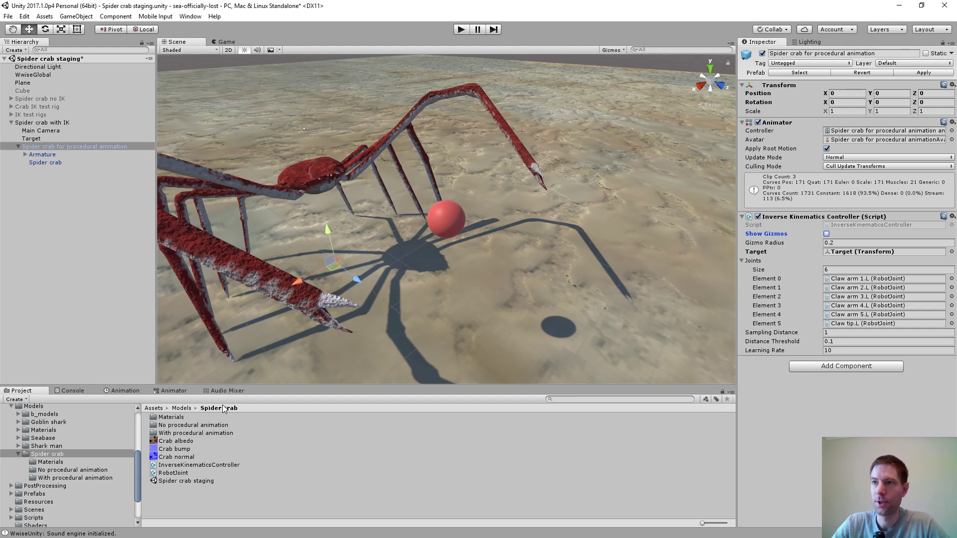
# Locate the animator controller asset used by Spider crab for procedural animation in the project files
pyautogui.click(59, 123)
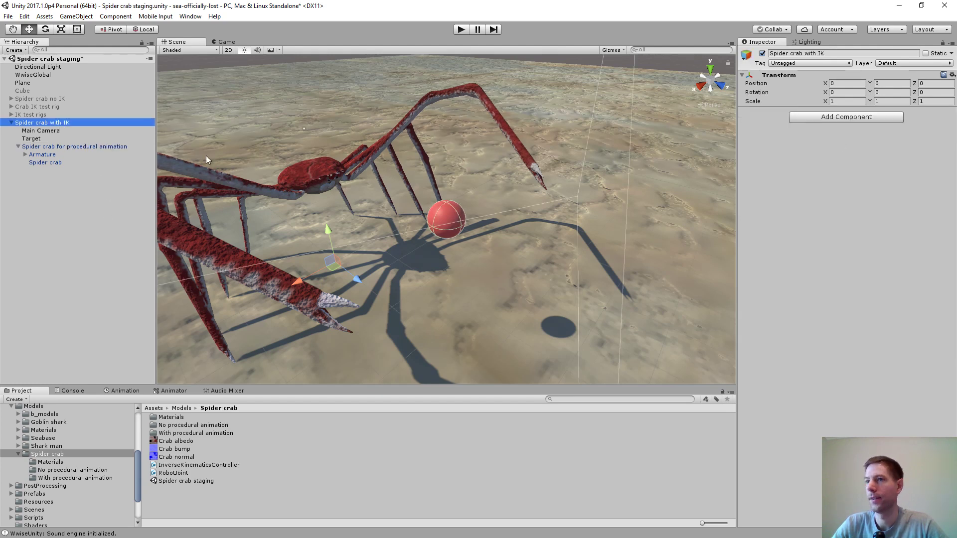
pyautogui.click(82, 147)
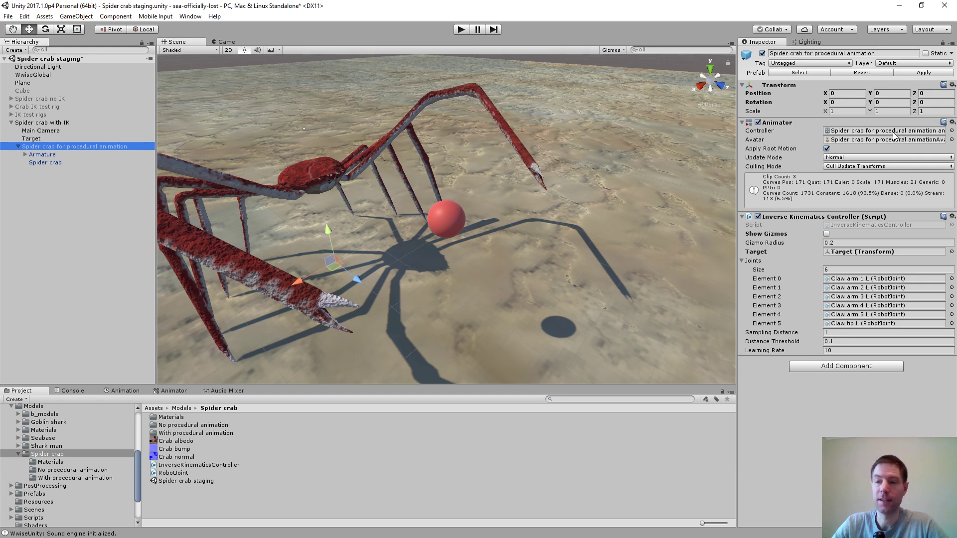
pyautogui.click(871, 131)
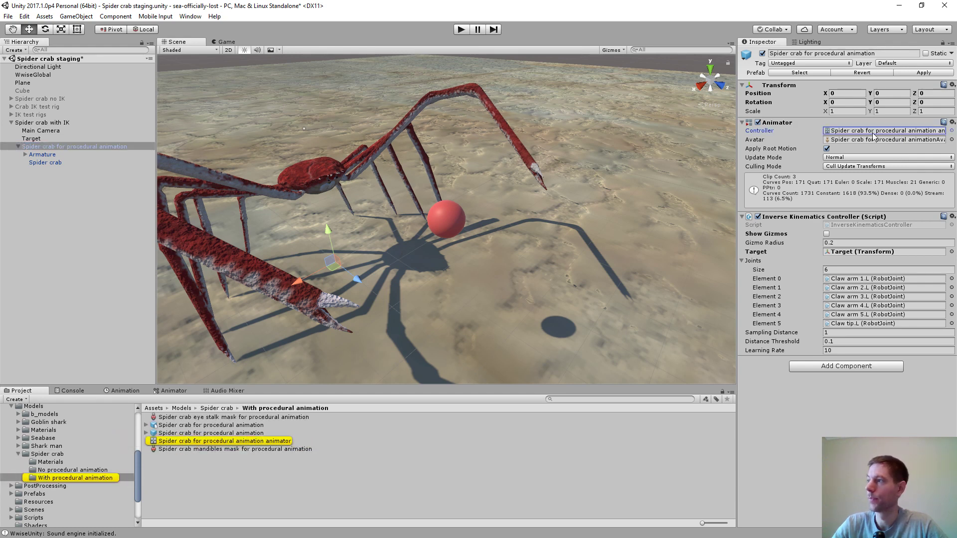
# Clear the Animator's Controller on Spider crab for procedural animation, then run the scene and watch the left claw in the Scene view
pyautogui.press('Delete')
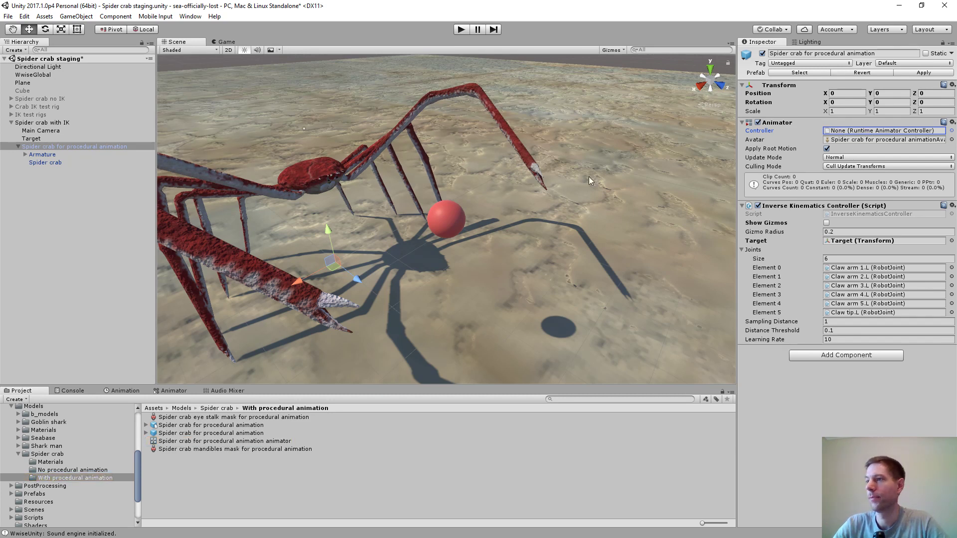
pyautogui.click(462, 29)
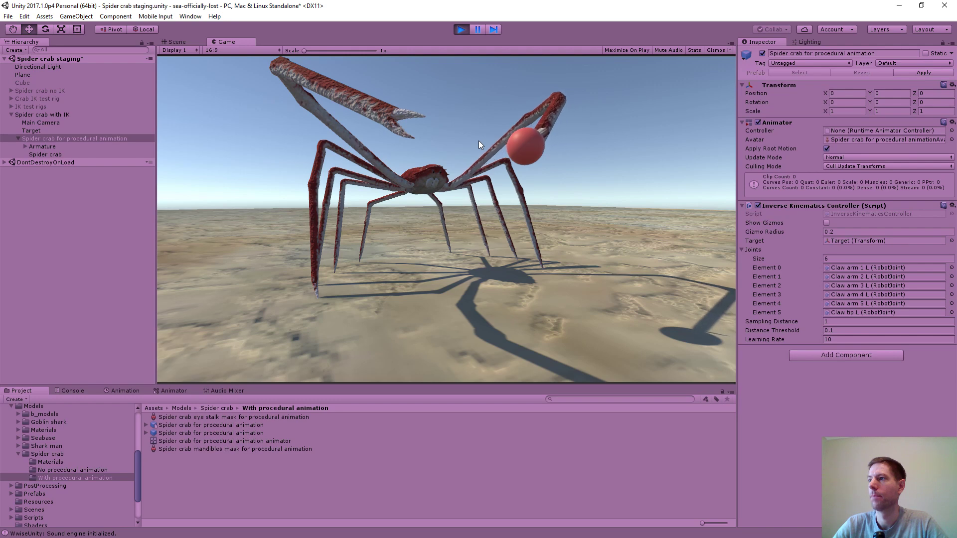
pyautogui.click(177, 42)
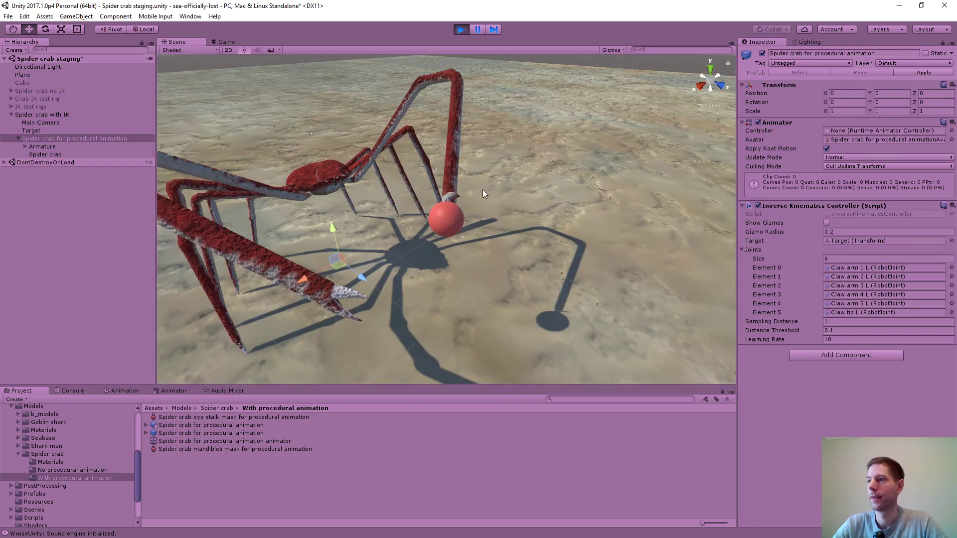
pyautogui.keyDown('alt'); pyautogui.moveTo(458, 248); pyautogui.dragTo(409, 249); pyautogui.keyUp('alt')
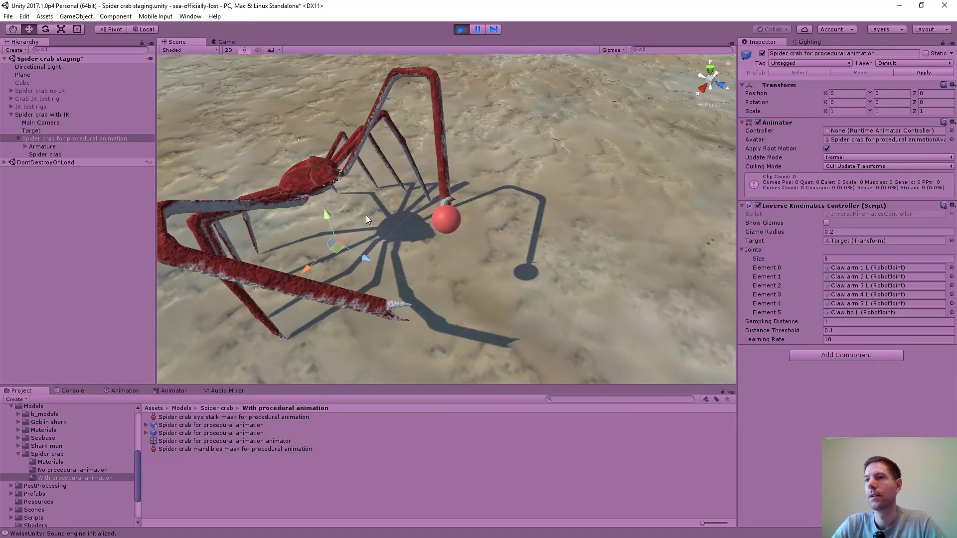
# Move the Target sphere toward the crab along Z to about 2.2 to test the claw's reach
pyautogui.click(448, 222)
pyautogui.moveTo(479, 232); pyautogui.dragTo(332, 220)
pyautogui.scroll(10, 425, 217)
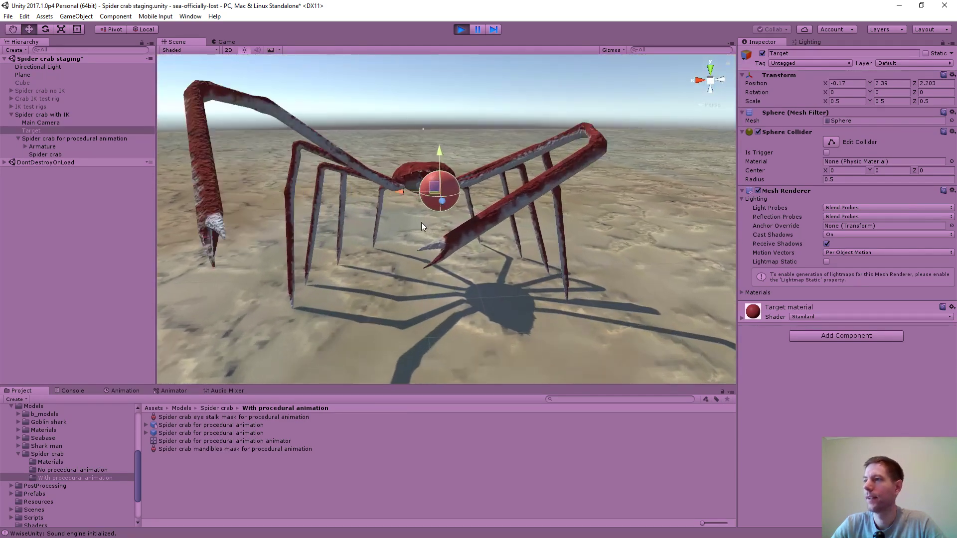
# Bring the Target sphere closer to the crab's body, to about Z 1.12, and observe the claw
pyautogui.keyDown('alt'); pyautogui.moveTo(422, 270); pyautogui.dragTo(523, 269); pyautogui.keyUp('alt')
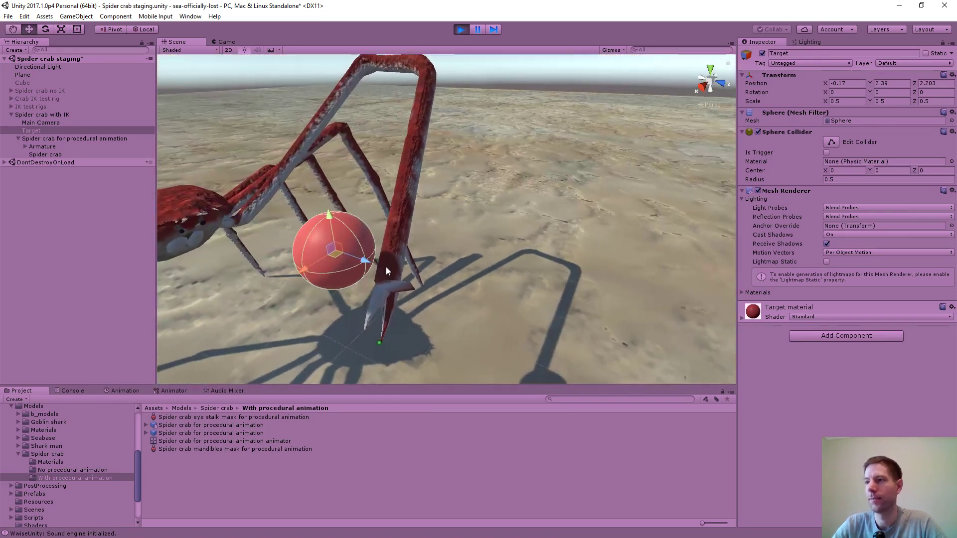
pyautogui.moveTo(369, 252); pyautogui.dragTo(338, 214)
pyautogui.moveTo(337, 214); pyautogui.dragTo(613, 118, button='middle')
pyautogui.scroll(-5, 435, 231)
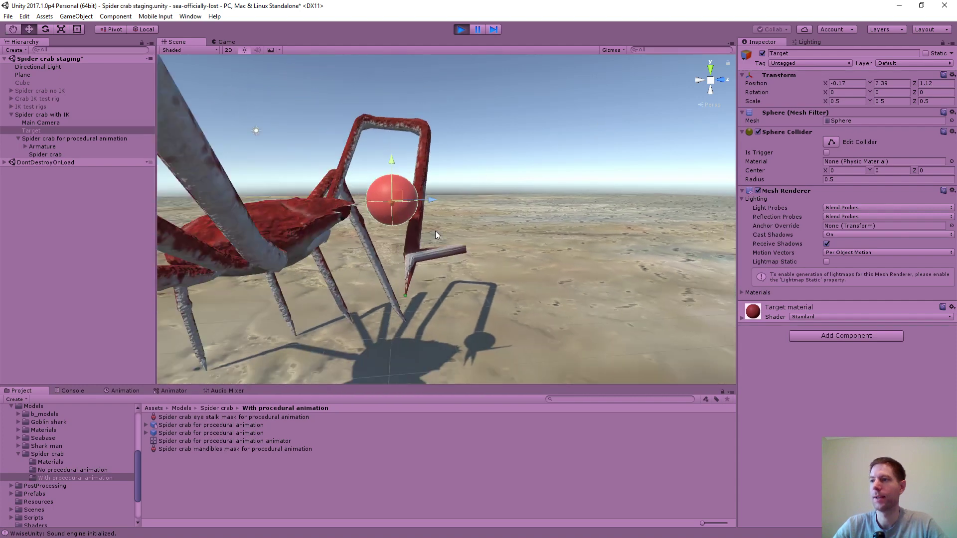
# Lower the Target sphere toward the crab's mouth, to about Y 1.87, Z 0.57
pyautogui.moveTo(407, 235)
pyautogui.mouseDown(button='middle')
pyautogui.moveTo(427, 232)
pyautogui.moveTo(419, 238)
pyautogui.mouseUp(button='middle')
pyautogui.scroll(3, 418, 238)
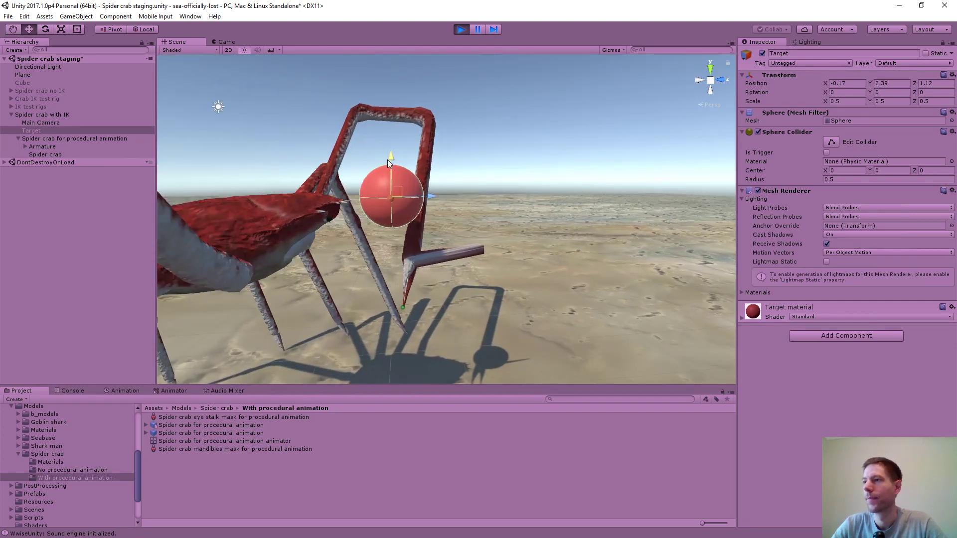
pyautogui.moveTo(387, 160); pyautogui.dragTo(373, 220)
pyautogui.moveTo(432, 255); pyautogui.dragTo(214, 282)
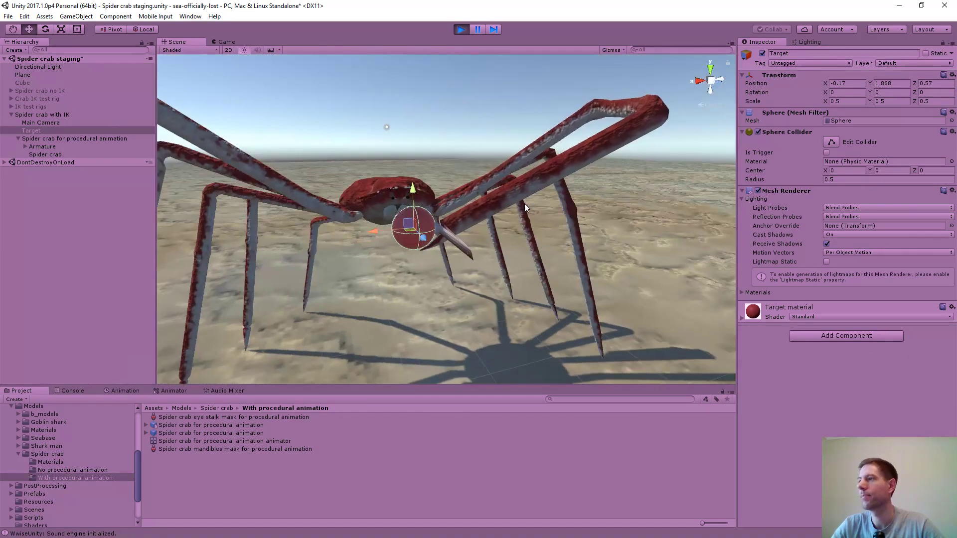
# Center the Target sphere at the crab's mouth, at about X 0, Y 1.98, Z 0.29, and inspect the claw tip
pyautogui.scroll(-2, 525, 208)
pyautogui.keyDown('alt'); pyautogui.moveTo(525, 207); pyautogui.dragTo(267, 279); pyautogui.keyUp('alt')
pyautogui.keyDown('alt'); pyautogui.moveTo(263, 269); pyautogui.dragTo(427, 176); pyautogui.keyUp('alt')
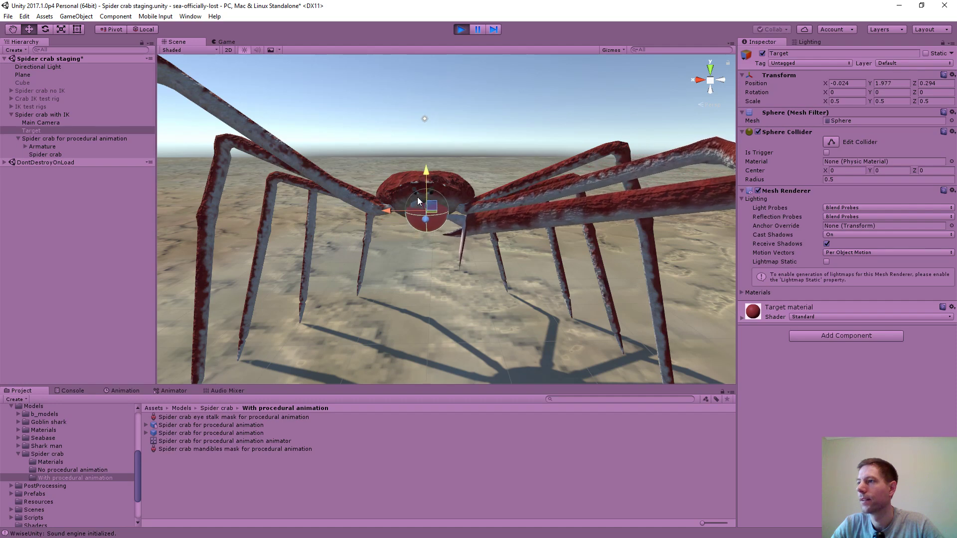
pyautogui.moveTo(389, 210); pyautogui.dragTo(387, 211)
pyautogui.scroll(6, 502, 215)
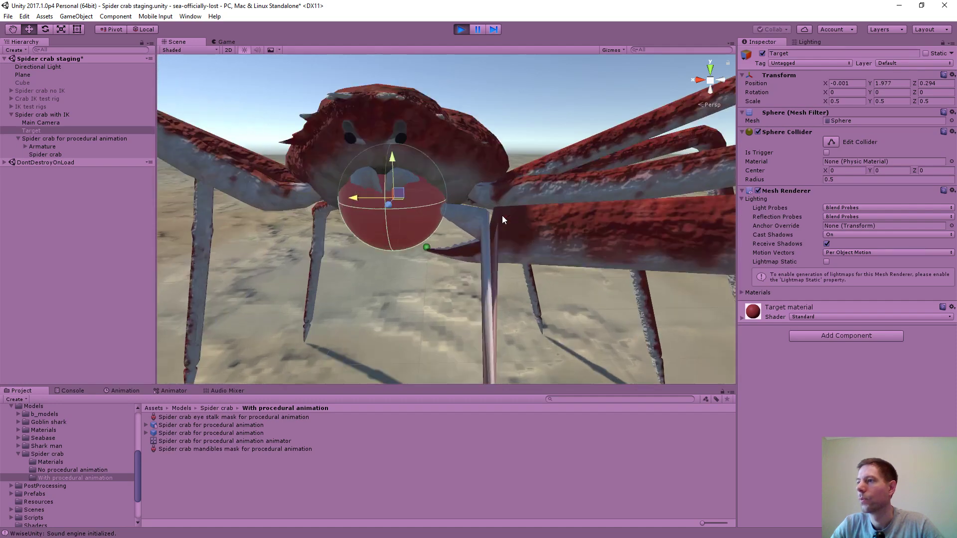
pyautogui.scroll(-4, 504, 216)
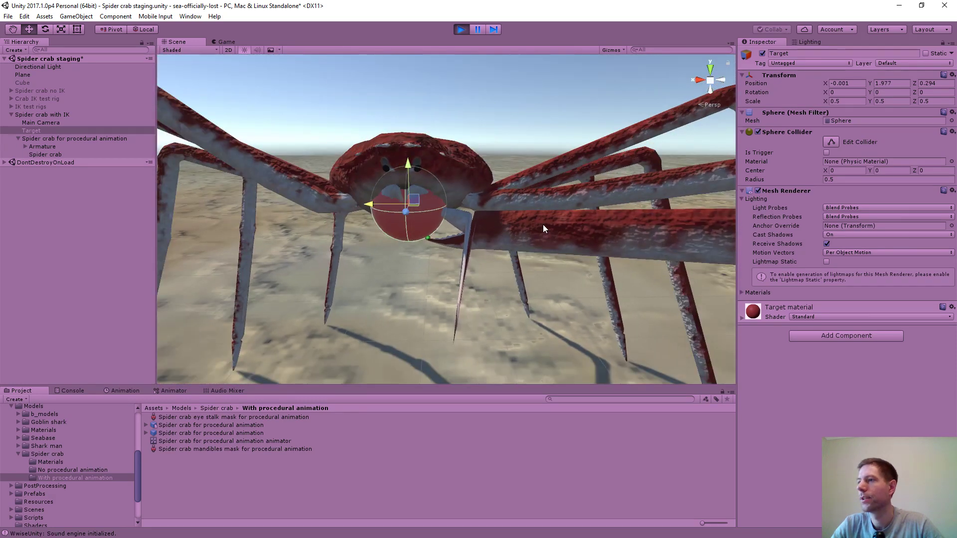
# Move the Target sphere away from the crab's mouth along Z to about 3.16 to test the claw extending
pyautogui.keyDown('alt'); pyautogui.moveTo(544, 225); pyautogui.dragTo(485, 351); pyautogui.keyUp('alt')
pyautogui.scroll(-5, 517, 238)
pyautogui.scroll(2, 501, 259)
pyautogui.keyDown('alt'); pyautogui.moveTo(501, 259); pyautogui.dragTo(532, 212); pyautogui.keyUp('alt')
pyautogui.scroll(2, 540, 194)
pyautogui.scroll(-5, 539, 193)
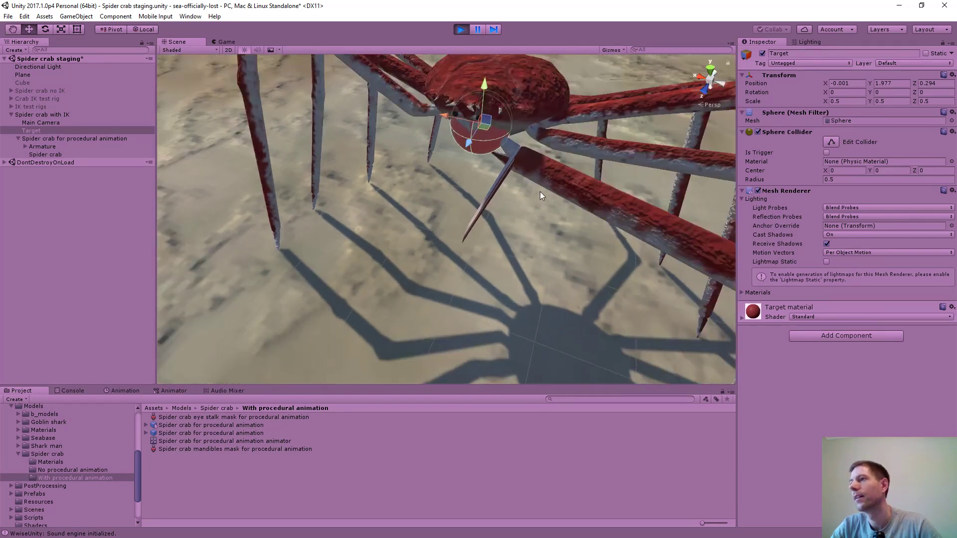
pyautogui.moveTo(452, 190); pyautogui.dragTo(390, 283)
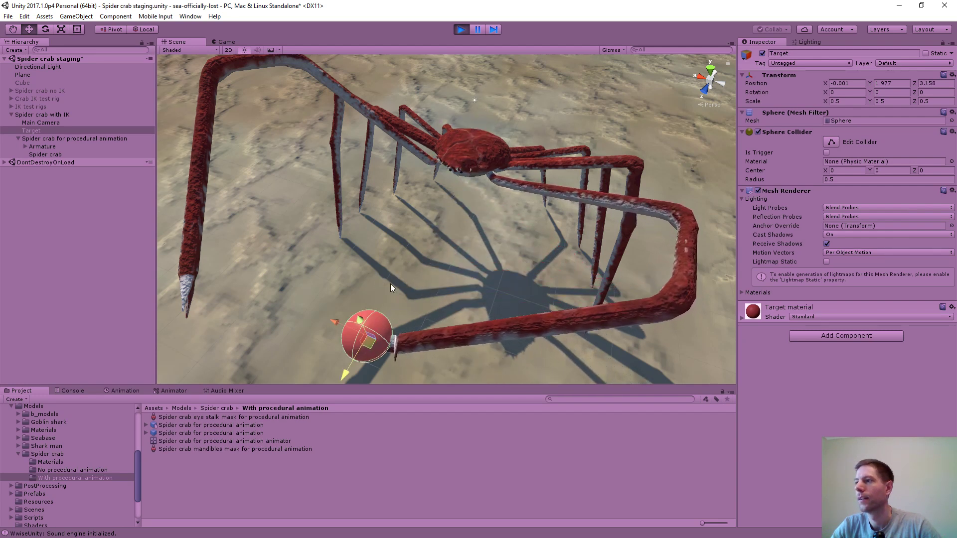
pyautogui.scroll(-3, 474, 249)
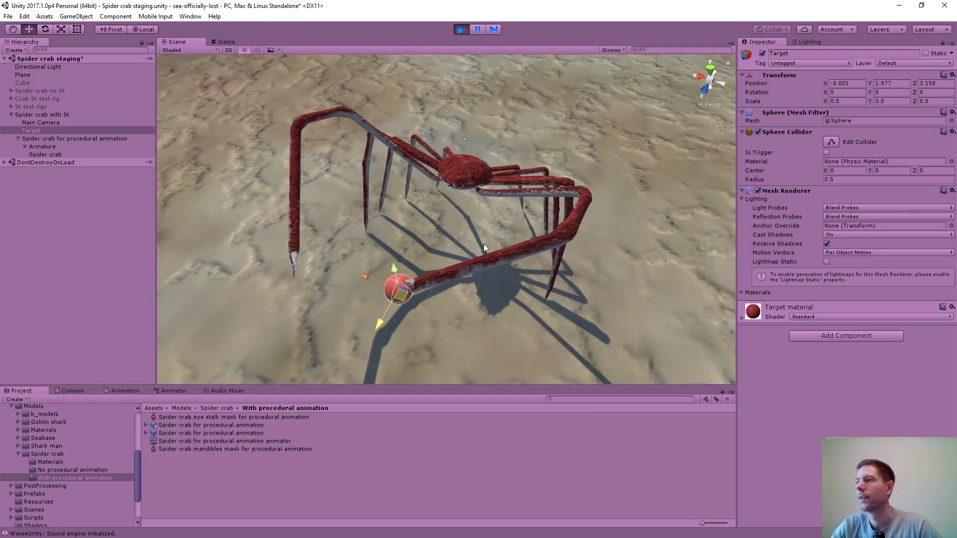
# Stop the running scene and set the Learning Rate of the crab's Inverse Kinematics Controller to 50
pyautogui.click(462, 30)
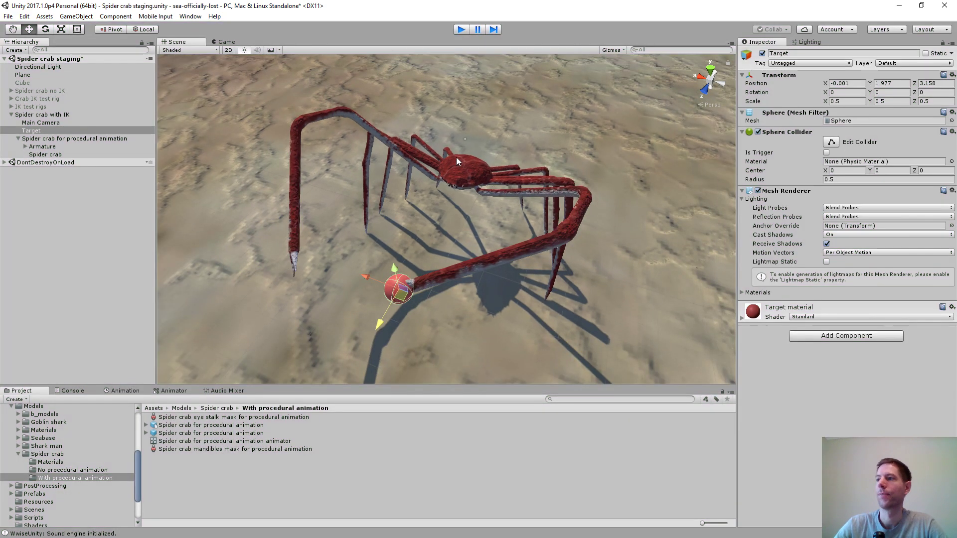
pyautogui.click(71, 146)
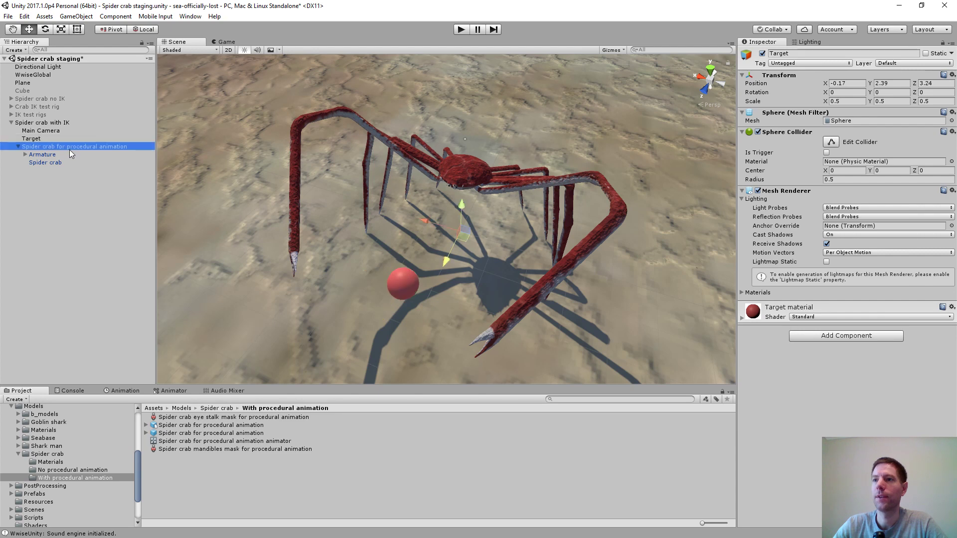
pyautogui.click(839, 340)
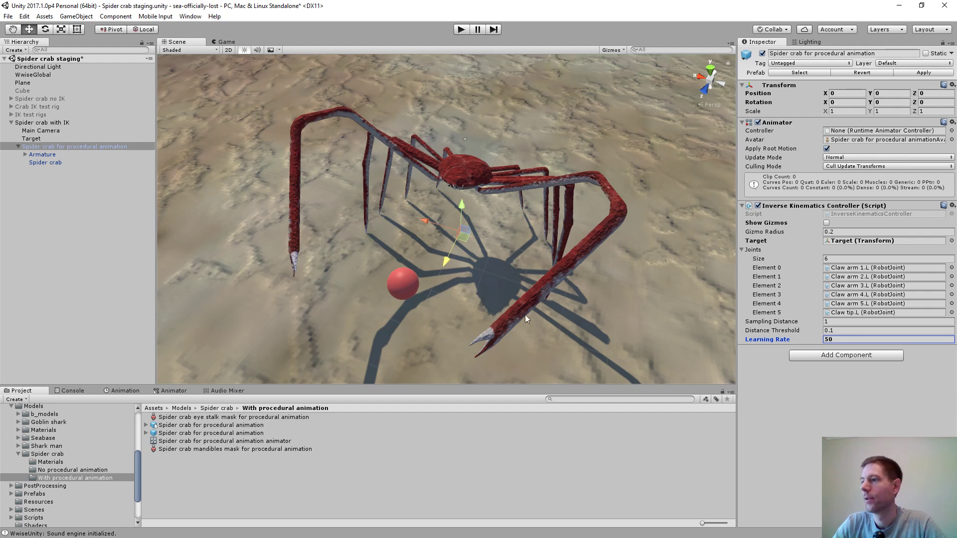
# Run the scene with the new Learning Rate and observe the left claw in the Scene view
pyautogui.click(460, 30)
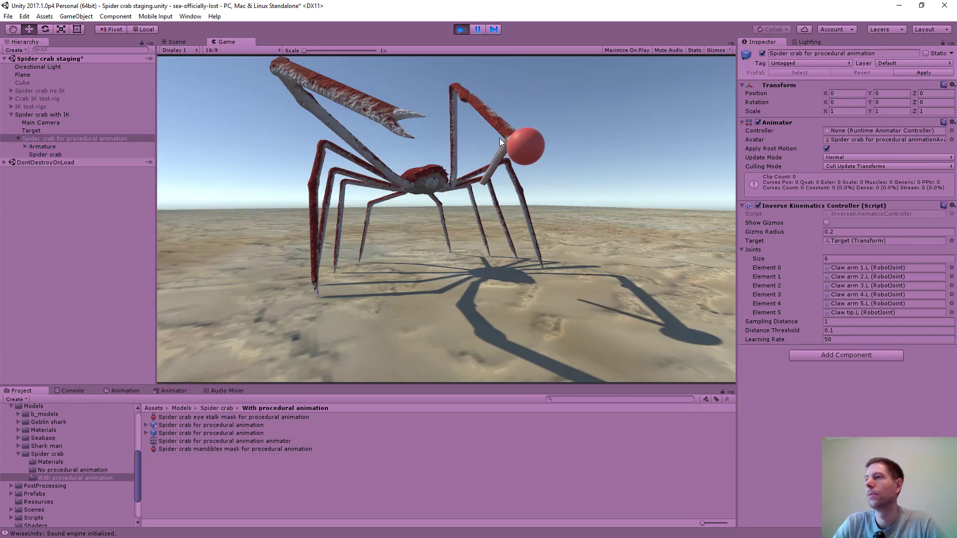
pyautogui.click(177, 42)
pyautogui.keyDown('alt'); pyautogui.moveTo(372, 262); pyautogui.dragTo(494, 249); pyautogui.keyUp('alt')
pyautogui.scroll(2, 438, 140)
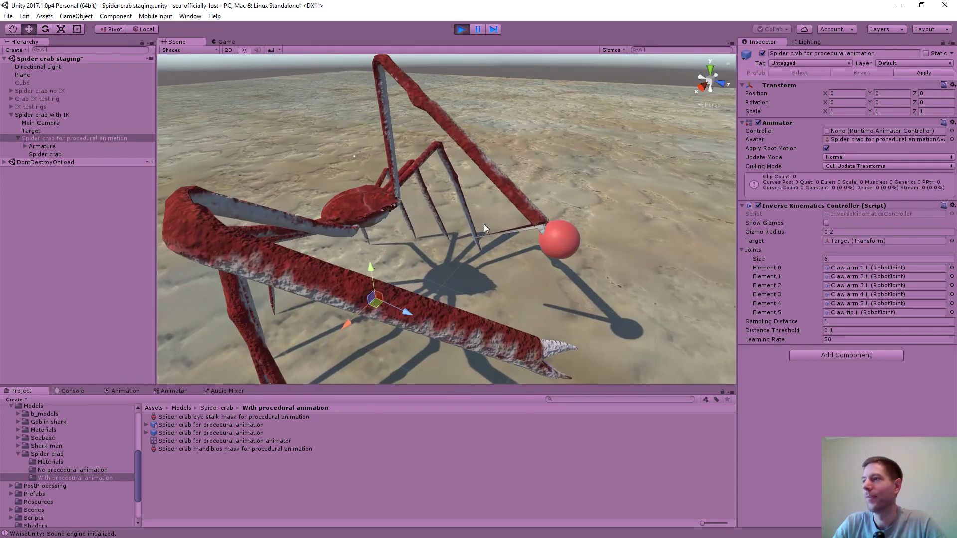
# Move the Target sphere in below the crab's head, to about Y 1.66, Z 0.55, to test the faster claw
pyautogui.click(563, 241)
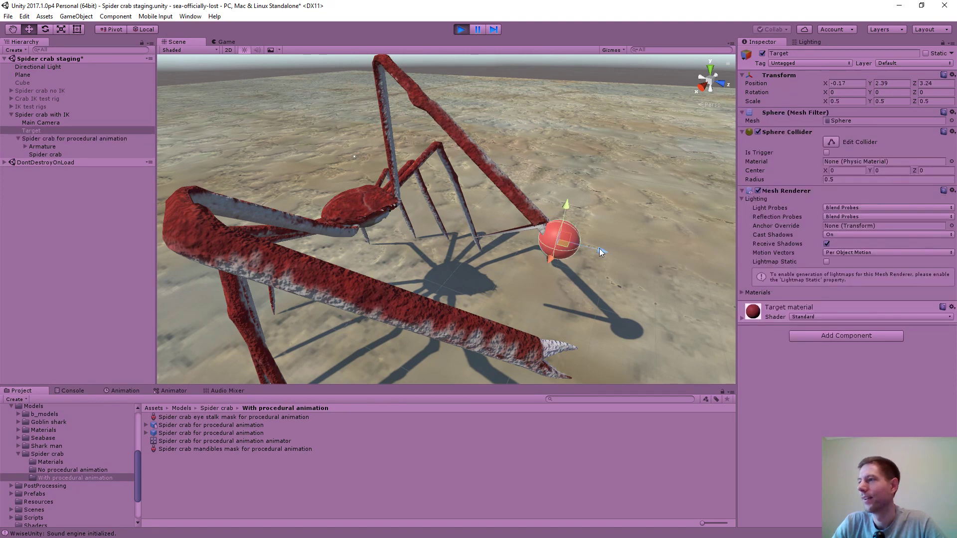
pyautogui.moveTo(600, 251); pyautogui.dragTo(409, 243)
pyautogui.moveTo(405, 161); pyautogui.dragTo(391, 199)
pyautogui.moveTo(432, 243); pyautogui.dragTo(287, 224)
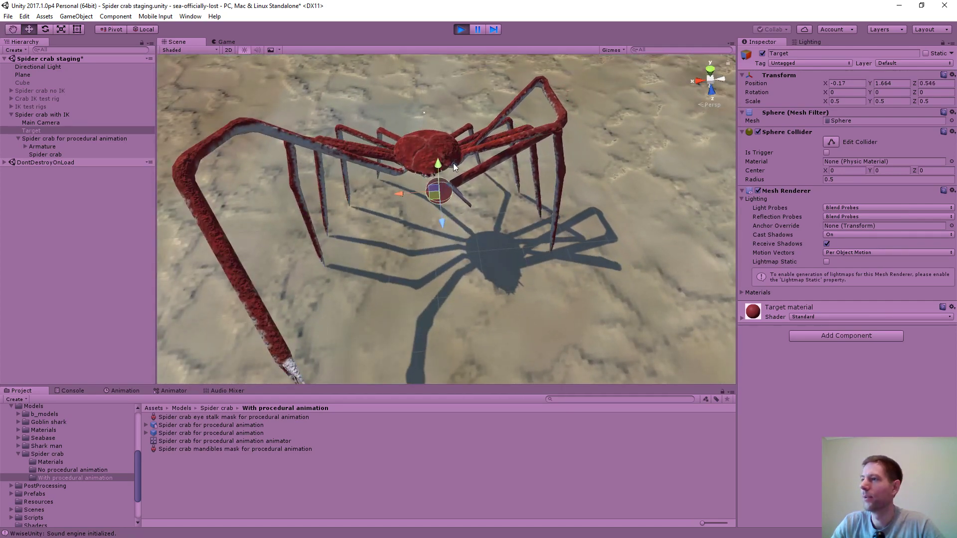
# Move the Target sphere down near the ground, to about Y 0.24, Z 2.3, and stop the running scene
pyautogui.keyDown('alt'); pyautogui.moveTo(454, 167); pyautogui.dragTo(471, 187); pyautogui.keyUp('alt')
pyautogui.moveTo(451, 226); pyautogui.dragTo(422, 297)
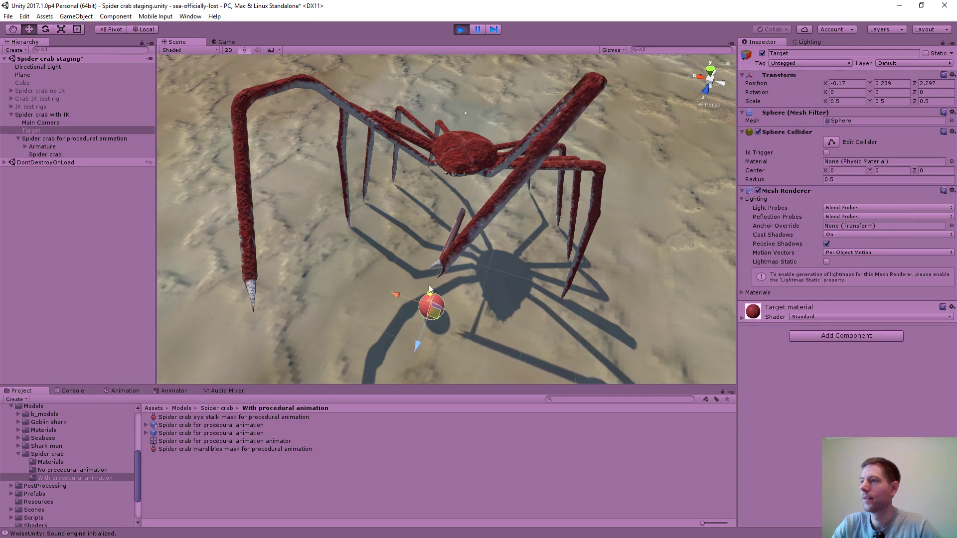
pyautogui.click(461, 29)
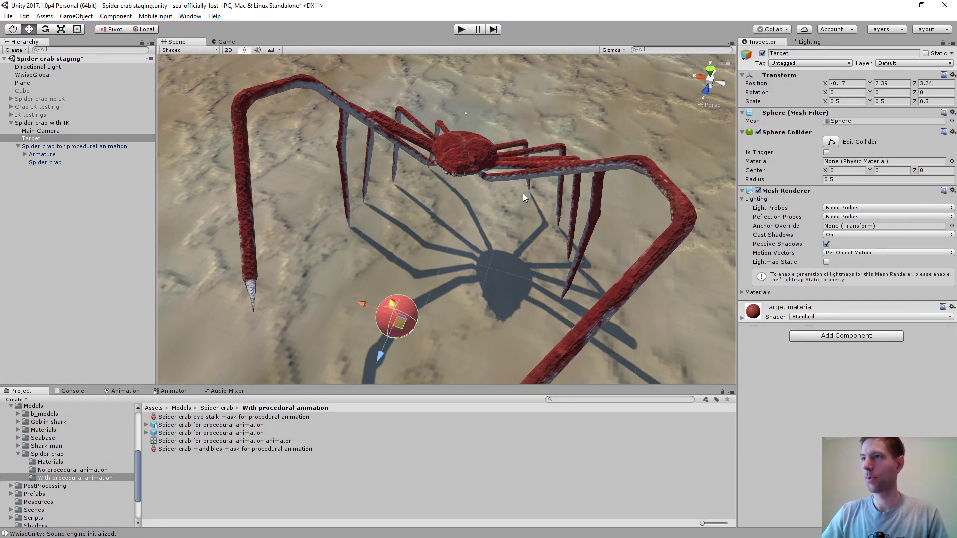
# Save the Unity project
pyautogui.scroll(-3, 486, 212)
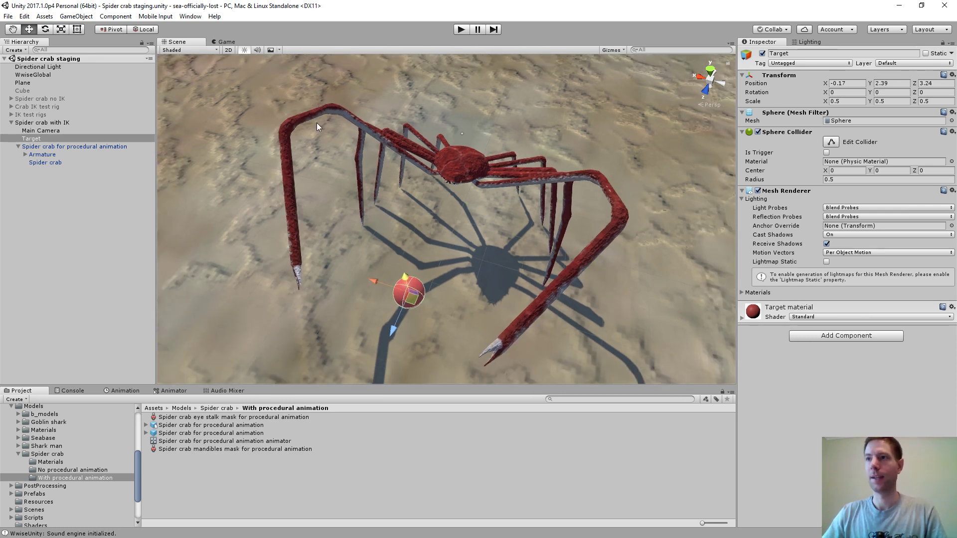
pyautogui.click(9, 17)
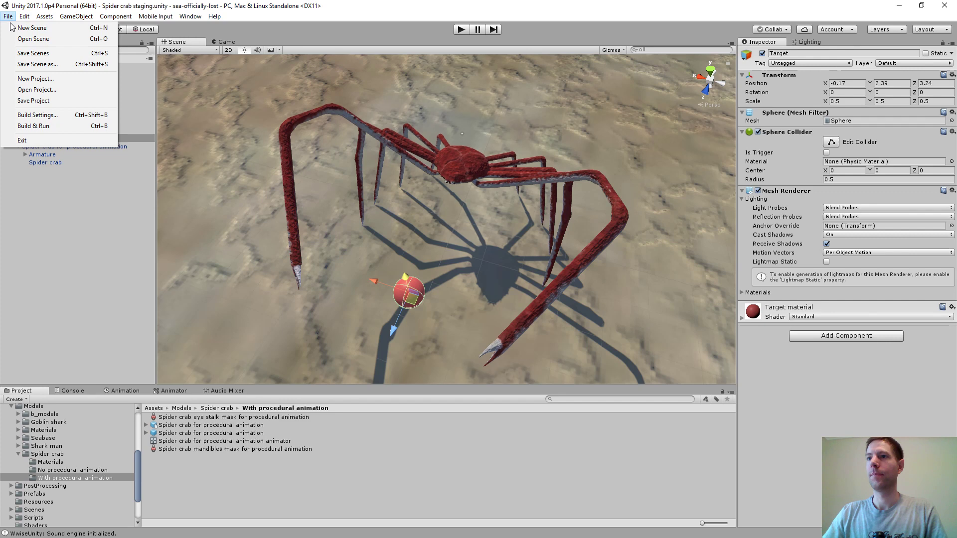
pyautogui.click(31, 98)
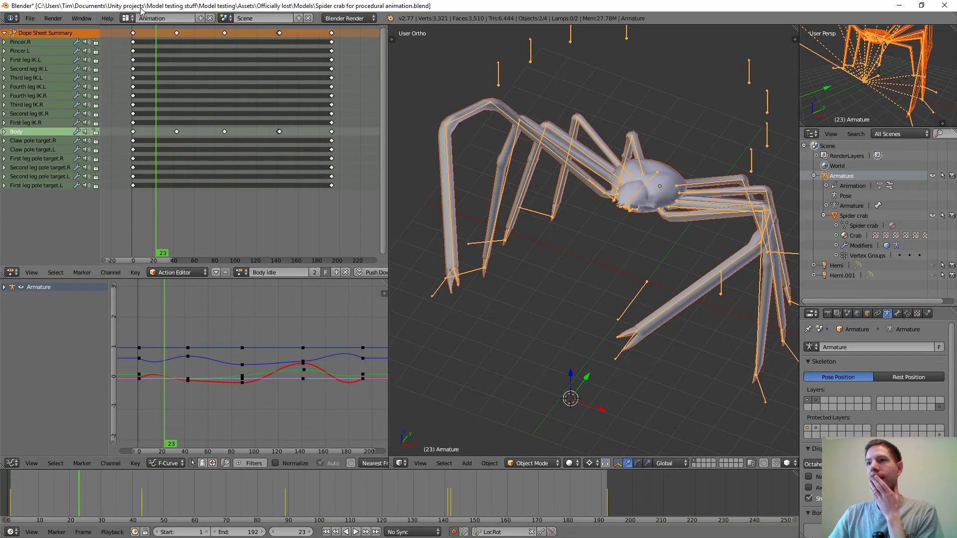
# Switch to the spider crab file in Blender and change its screen layout to Default
pyautogui.click(125, 19)
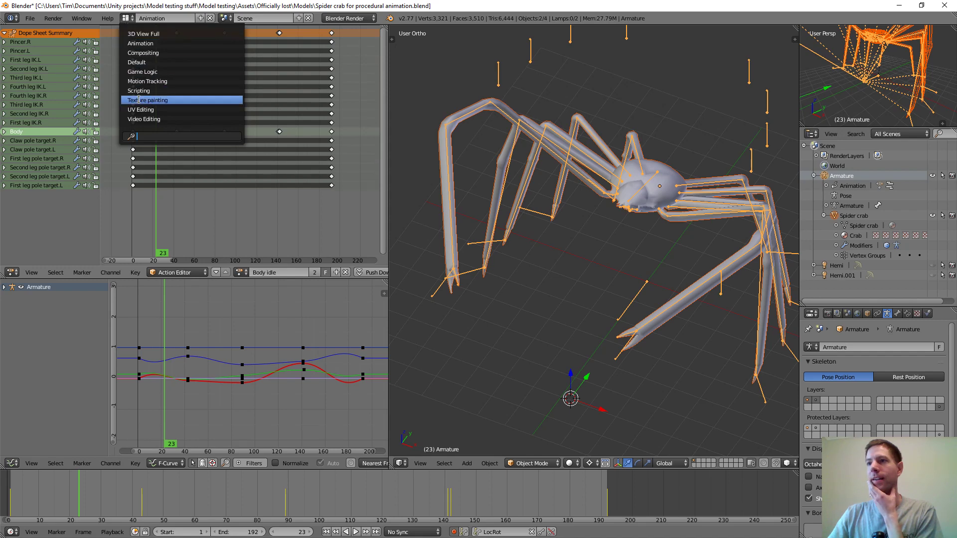
pyautogui.click(144, 62)
pyautogui.scroll(3, 357, 280)
pyautogui.scroll(6, 357, 281)
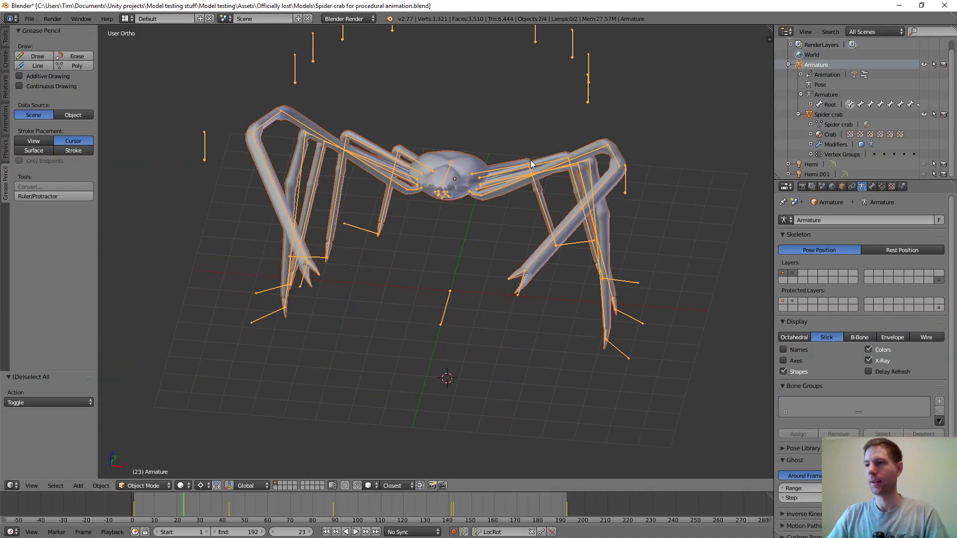
pyautogui.moveTo(596, 192); pyautogui.dragTo(586, 193, button='middle')
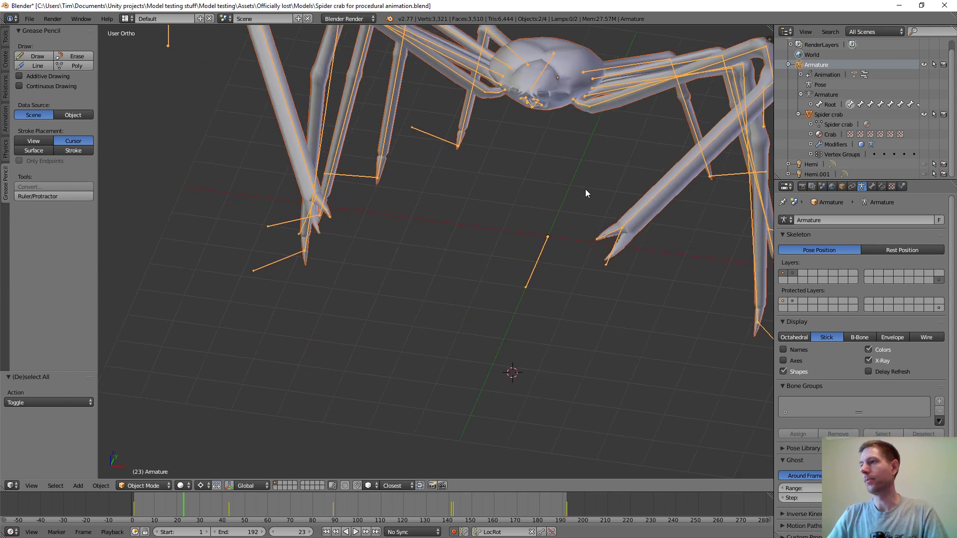
# Select the crab's armature and put it into Pose Mode
pyautogui.rightClick(614, 246)
pyautogui.rightClick(635, 220)
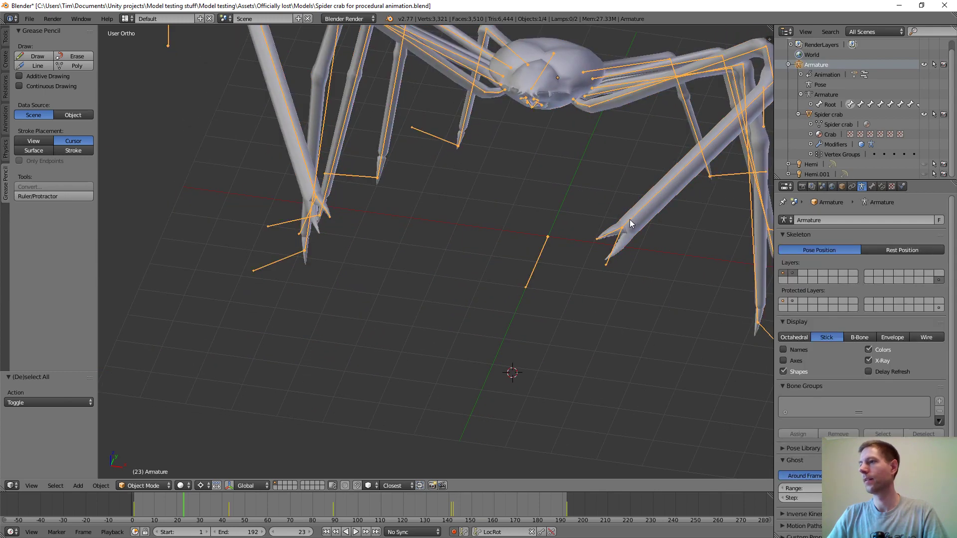
pyautogui.click(161, 486)
pyautogui.click(149, 452)
# Select the Spider crab mesh and switch it to Weight Paint mode
pyautogui.moveTo(423, 295); pyautogui.dragTo(447, 334, button='middle')
pyautogui.rightClick(453, 349)
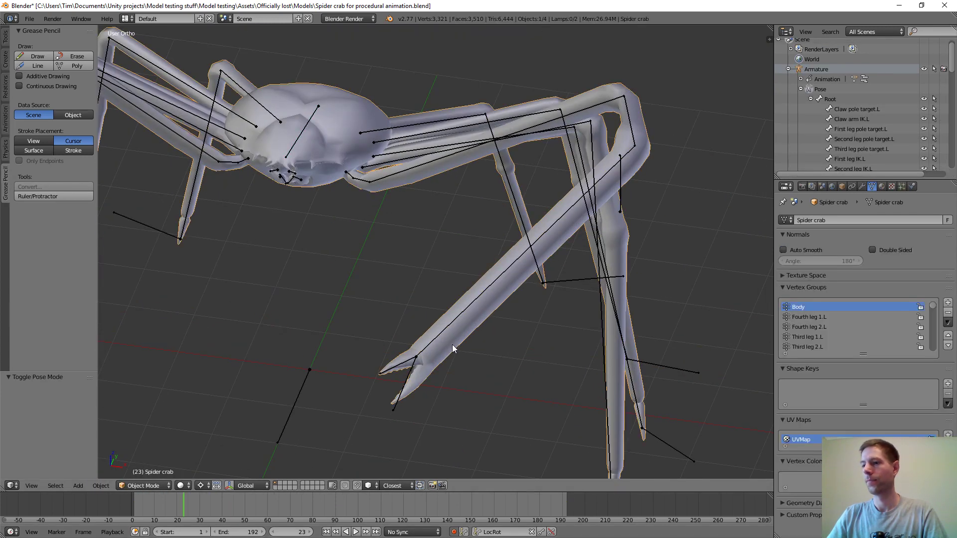
pyautogui.click(135, 486)
pyautogui.click(153, 429)
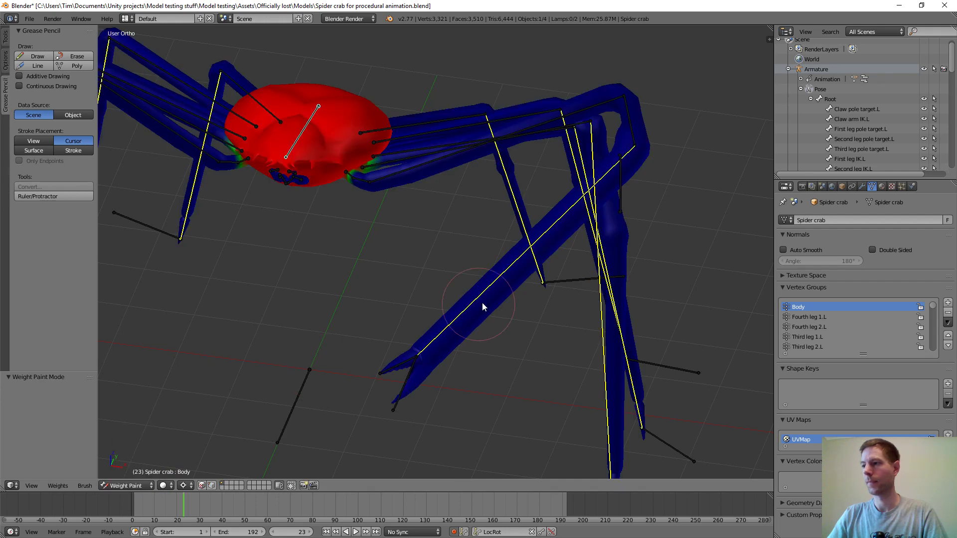
# Select the Claw arm 5.L bone and examine its weights around the left claw's pincers
pyautogui.rightClick(442, 337)
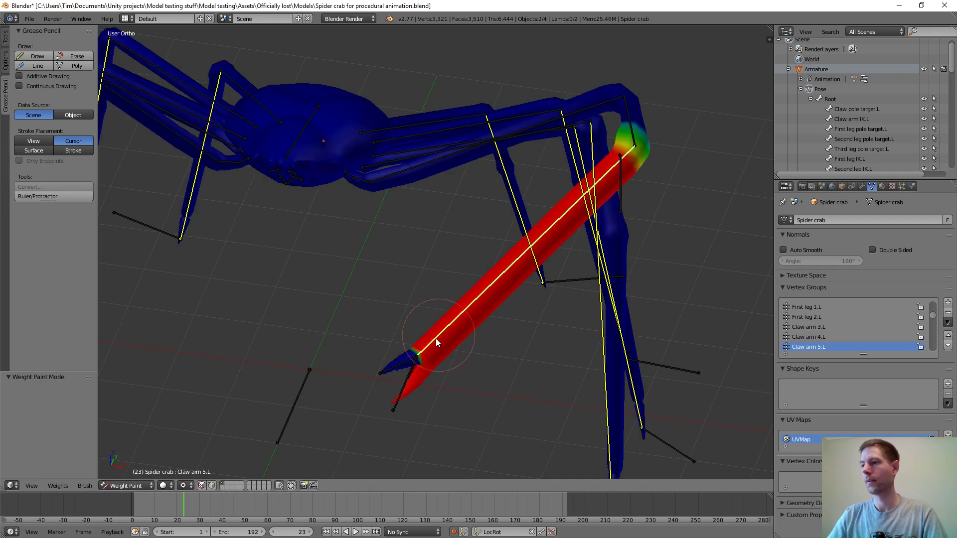
pyautogui.moveTo(436, 339); pyautogui.dragTo(495, 272, button='middle')
pyautogui.scroll(5, 449, 322)
pyautogui.scroll(3, 523, 264)
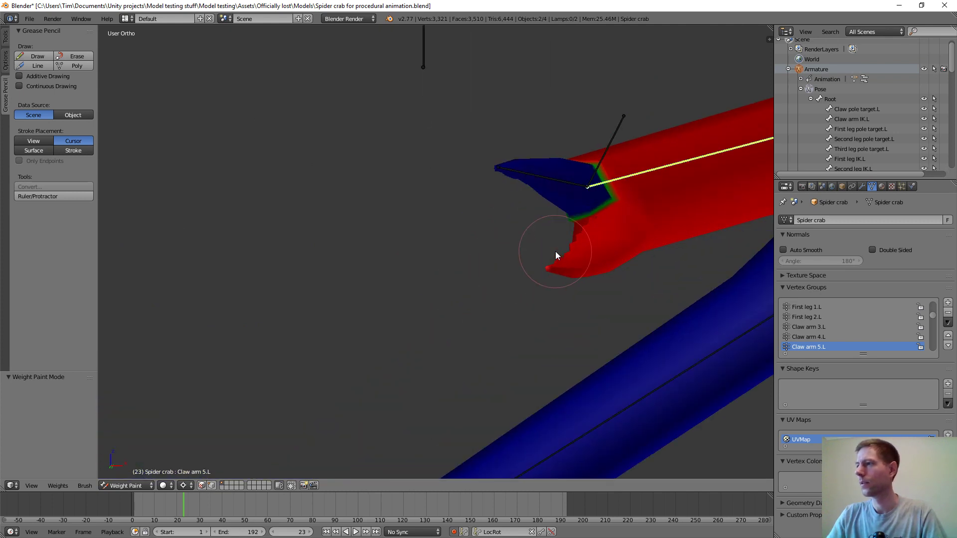
# Select the Pincer.L bone and examine its weights on the left claw's movable pincer
pyautogui.moveTo(556, 251); pyautogui.dragTo(494, 325, button='middle')
pyautogui.scroll(7, 492, 325)
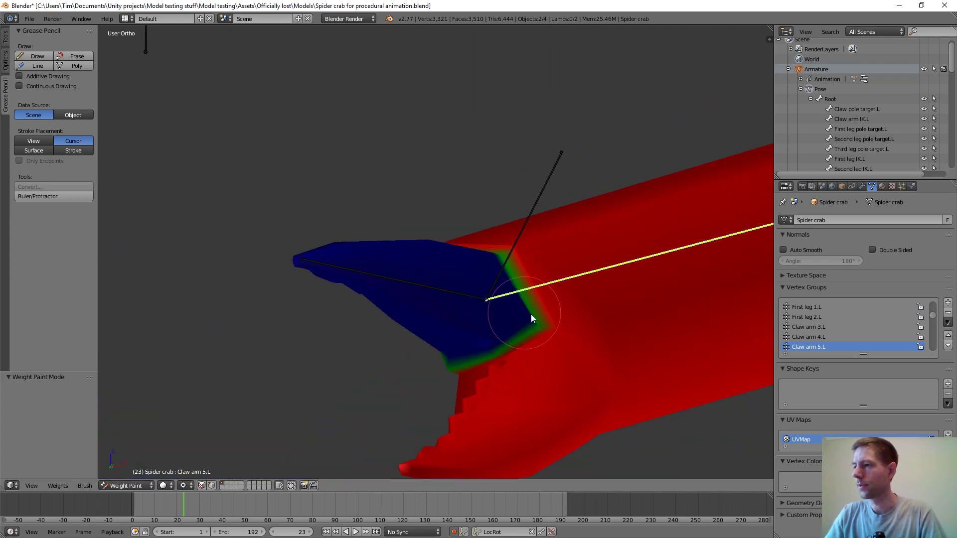
pyautogui.scroll(-3, 545, 322)
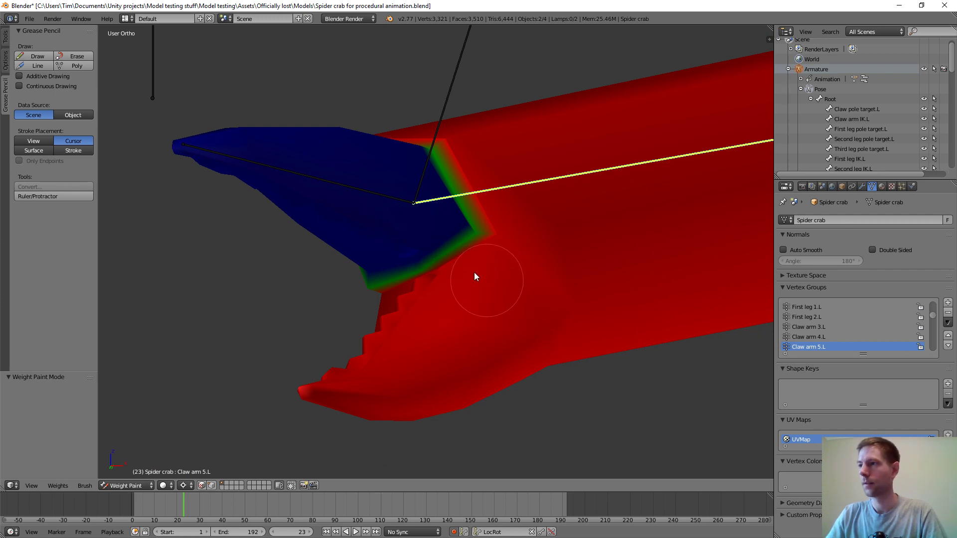
pyautogui.rightClick(384, 193)
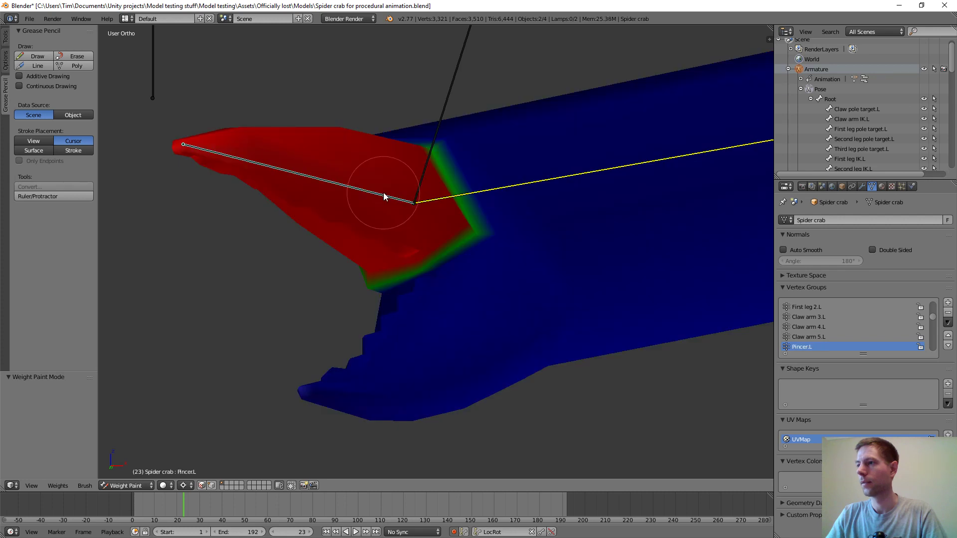
pyautogui.scroll(-2, 444, 236)
pyautogui.scroll(-1, 446, 238)
pyautogui.keyDown('alt'); pyautogui.moveTo(412, 299); pyautogui.dragTo(469, 297); pyautogui.keyUp('alt')
pyautogui.hotkey('ctrl', 'z')
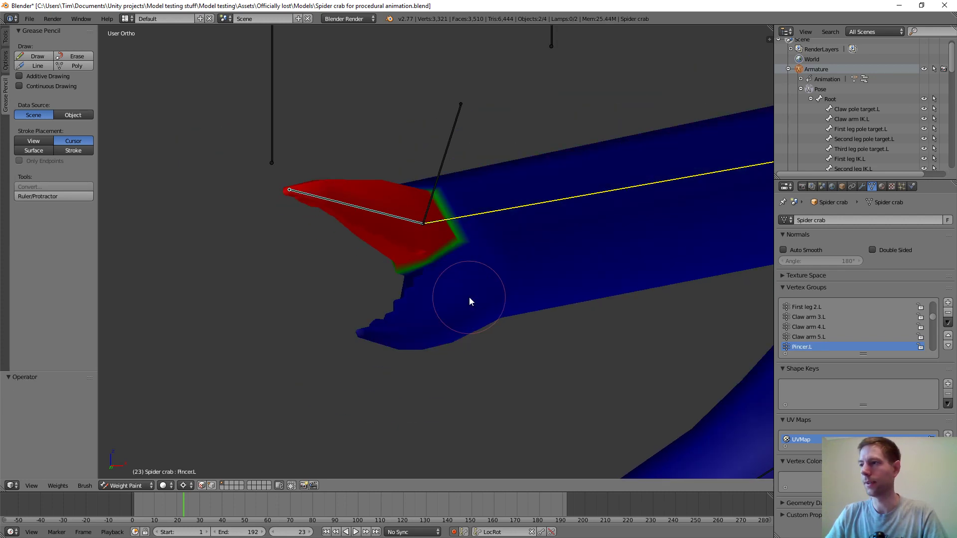
# Try to rotate the Pincer.L bone and inspect its weights at the left claw's tip from other angles
pyautogui.rightClick(432, 275)
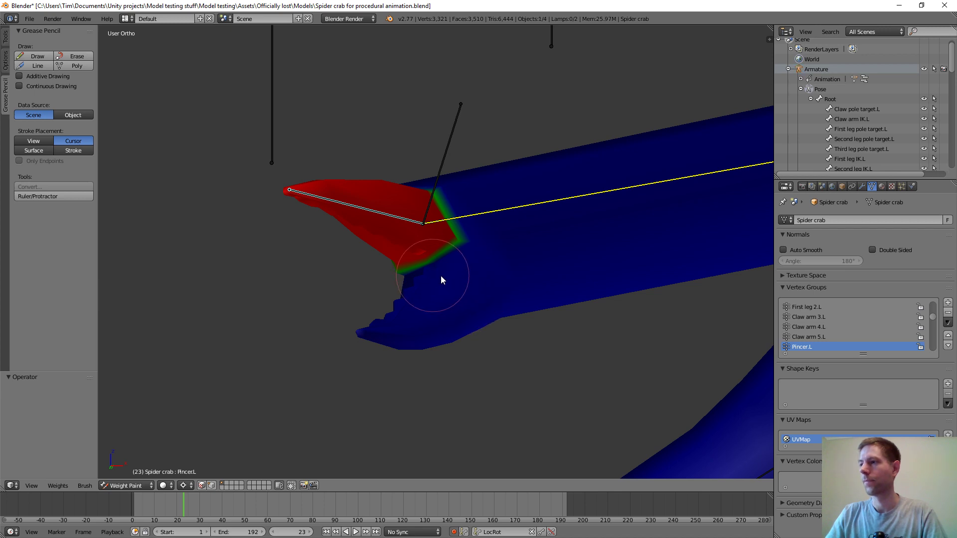
pyautogui.press('r')
pyautogui.rightClick(430, 274)
pyautogui.moveTo(425, 282); pyautogui.dragTo(433, 282, button='middle')
pyautogui.scroll(-4, 433, 282)
pyautogui.moveTo(480, 263); pyautogui.dragTo(458, 292, button='middle')
pyautogui.scroll(1, 457, 292)
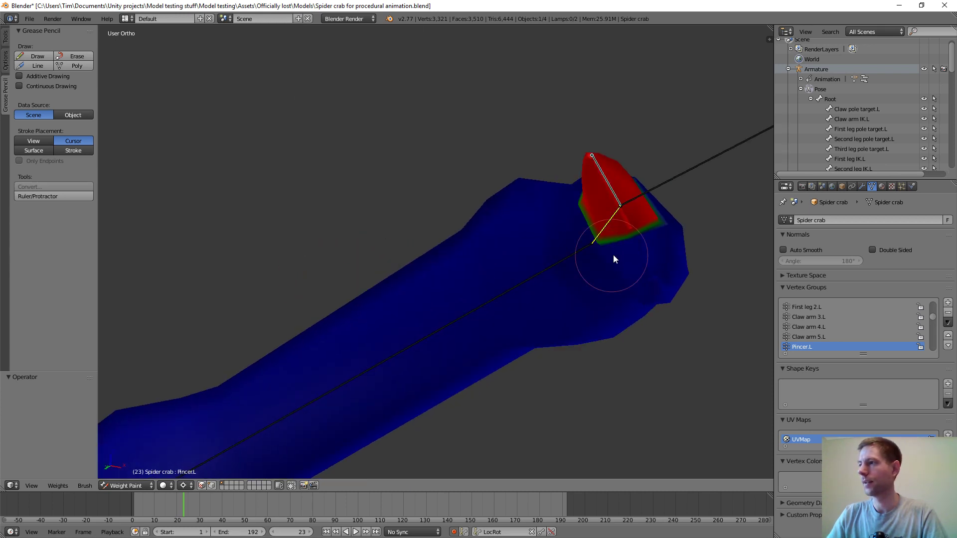
pyautogui.scroll(4, 617, 255)
pyautogui.moveTo(620, 258); pyautogui.dragTo(522, 276, button='middle')
pyautogui.scroll(-3, 519, 274)
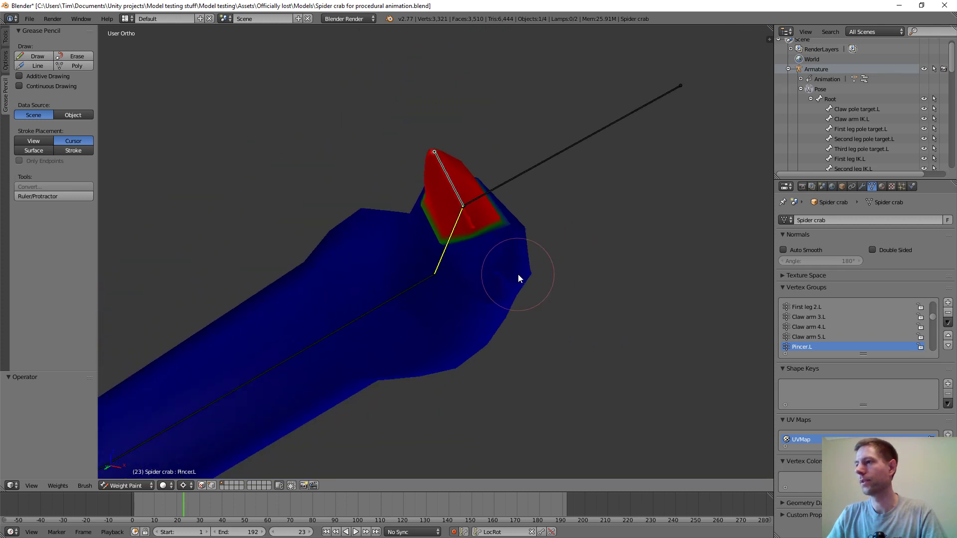
# Select the Claw arm 4.L bone and check its weights around the joint with the last claw segment
pyautogui.scroll(2, 518, 274)
pyautogui.rightClick(391, 313)
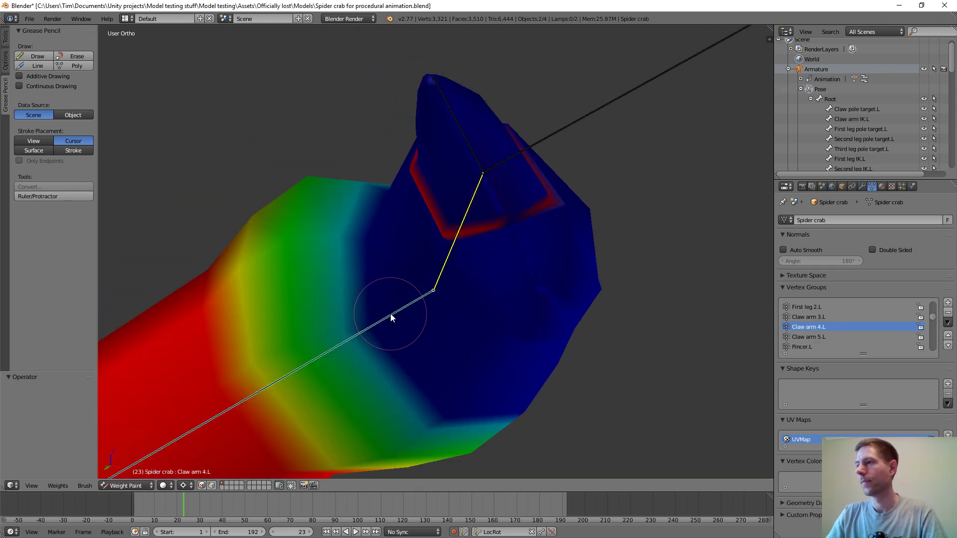
pyautogui.moveTo(391, 315); pyautogui.dragTo(430, 304, button='middle')
pyautogui.scroll(-4, 473, 292)
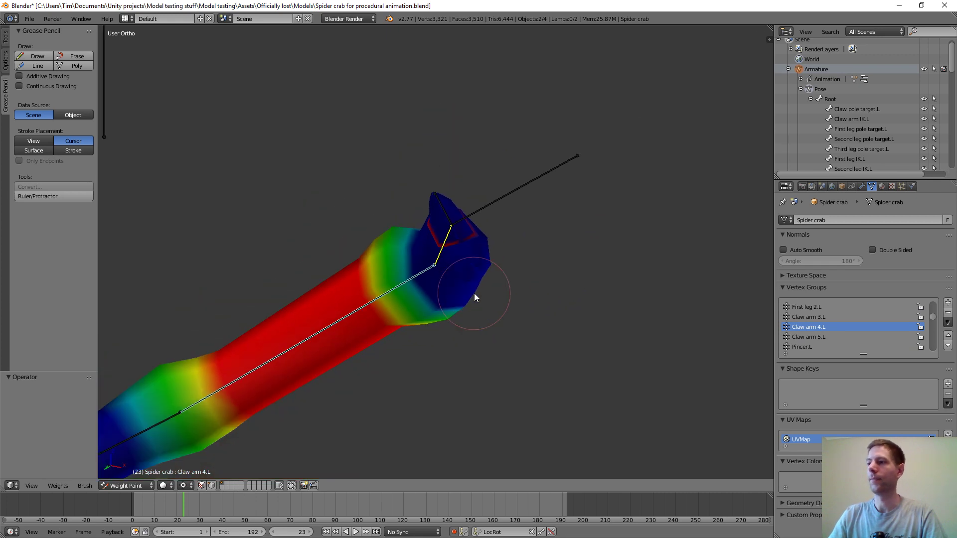
pyautogui.press('r')
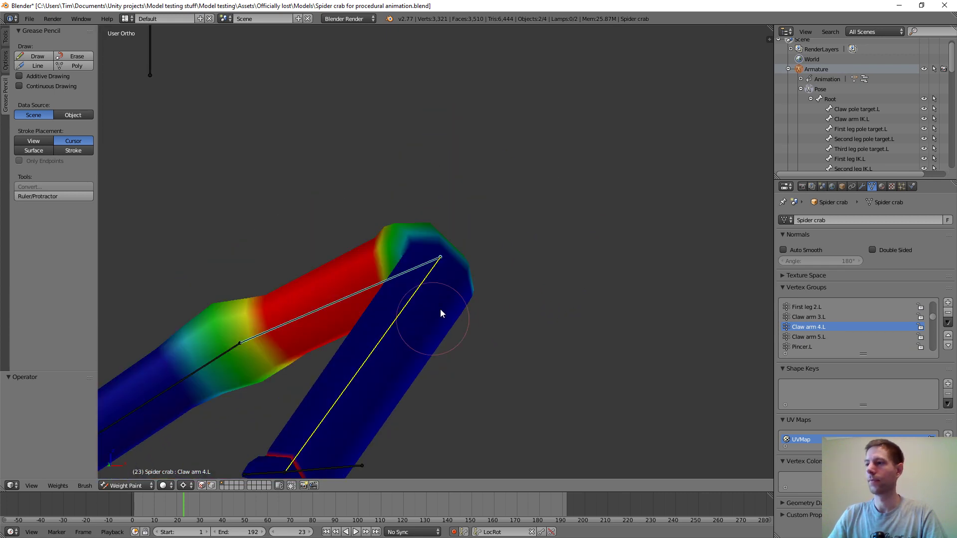
pyautogui.click(454, 292)
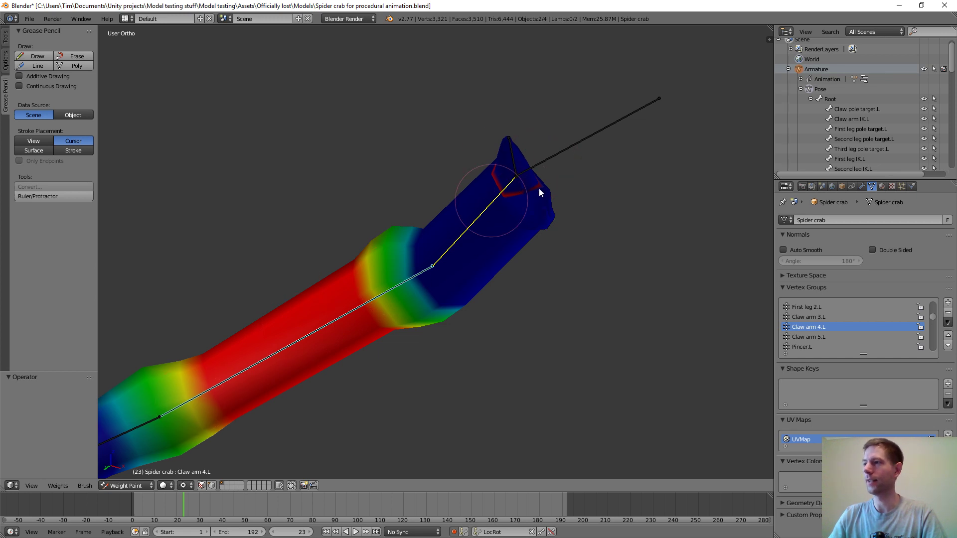
# Select the Claw arm 4.R bone and compare its weights with those of the opposite claw arm
pyautogui.scroll(-8, 420, 274)
pyautogui.moveTo(361, 276); pyautogui.dragTo(294, 280, button='middle')
pyautogui.rightClick(282, 292)
pyautogui.scroll(4, 336, 322)
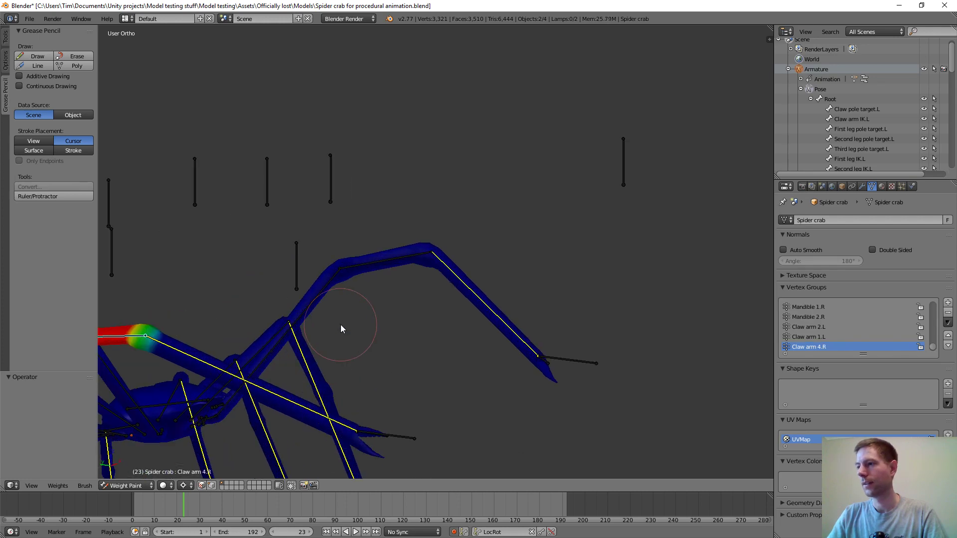
pyautogui.scroll(-4, 318, 333)
pyautogui.moveTo(255, 330); pyautogui.dragTo(524, 269, button='middle')
pyautogui.scroll(3, 421, 280)
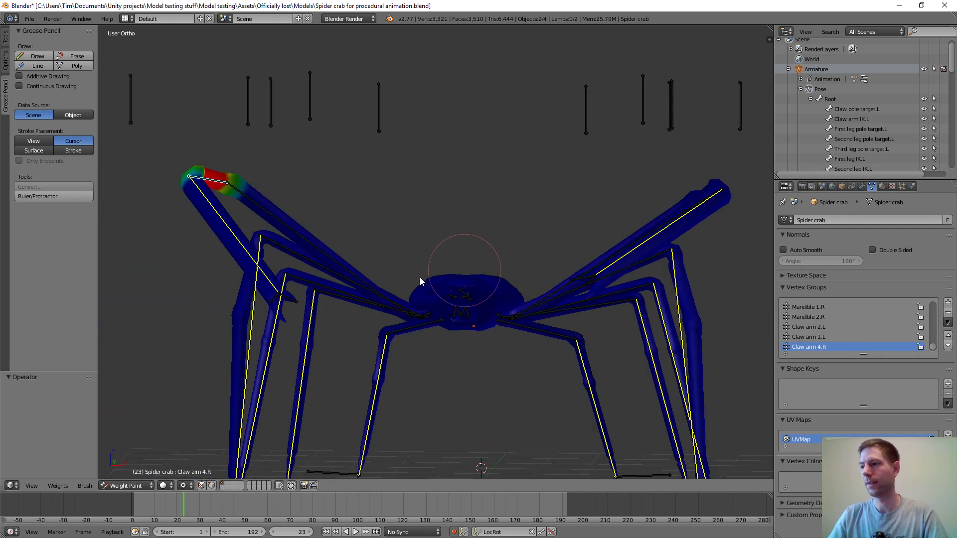
pyautogui.moveTo(441, 283)
pyautogui.mouseDown(button='middle')
pyautogui.moveTo(399, 308)
pyautogui.moveTo(477, 277)
pyautogui.moveTo(320, 293)
pyautogui.moveTo(311, 331)
pyautogui.moveTo(294, 303)
pyautogui.moveTo(297, 271)
pyautogui.moveTo(387, 305)
pyautogui.moveTo(412, 329)
pyautogui.moveTo(518, 220)
pyautogui.mouseUp(button='middle')
# Select the Claw arm 5.R, Pincer.R and Claw arm 4.R bones in turn and examine their weights on the right claw
pyautogui.rightClick(335, 315)
pyautogui.scroll(-4, 336, 319)
pyautogui.scroll(4, 367, 315)
pyautogui.scroll(2, 367, 315)
pyautogui.scroll(4, 359, 288)
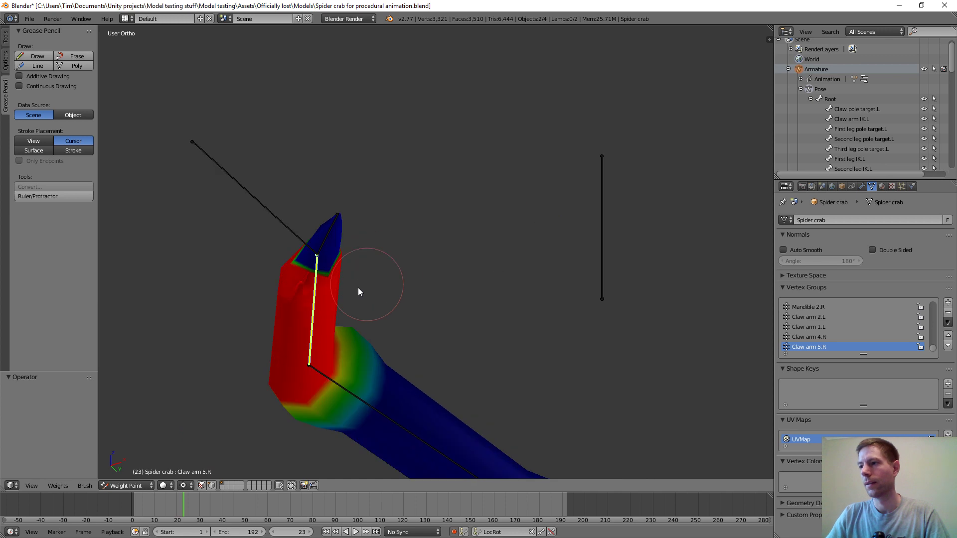
pyautogui.rightClick(276, 233)
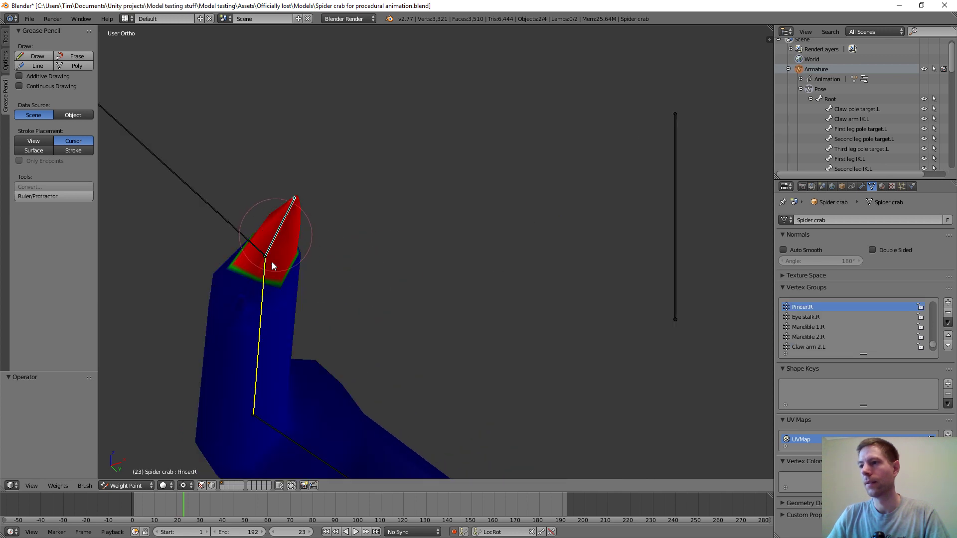
pyautogui.rightClick(267, 422)
pyautogui.rightClick(292, 441)
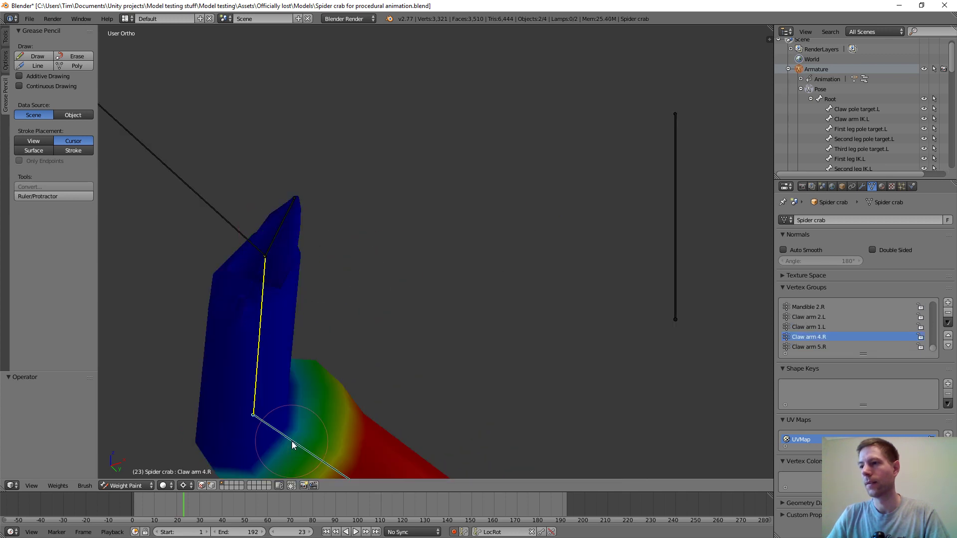
# Select the Claw arm 5.L bone and the Claw arm 4.L bone in turn and recheck their weights
pyautogui.scroll(-8, 399, 313)
pyautogui.keyDown('shift'); pyautogui.moveTo(560, 265); pyautogui.dragTo(241, 323, button='middle'); pyautogui.keyUp('shift')
pyautogui.keyDown('ctrl'); pyautogui.rightClick(427, 206); pyautogui.keyUp('ctrl')
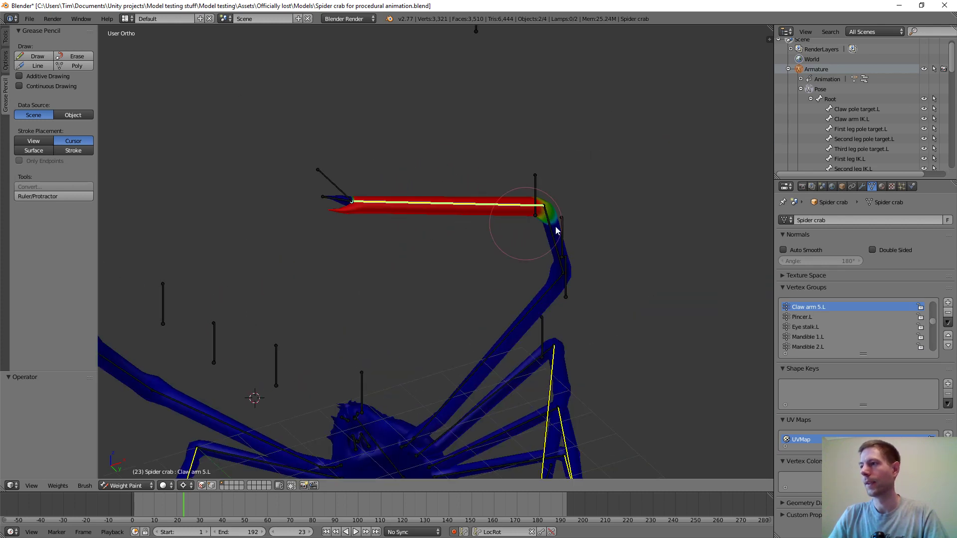
pyautogui.keyDown('ctrl'); pyautogui.rightClick(546, 219); pyautogui.keyUp('ctrl')
pyautogui.scroll(2, 358, 249)
pyautogui.moveTo(359, 250); pyautogui.dragTo(444, 284, button='middle')
pyautogui.scroll(-5, 452, 247)
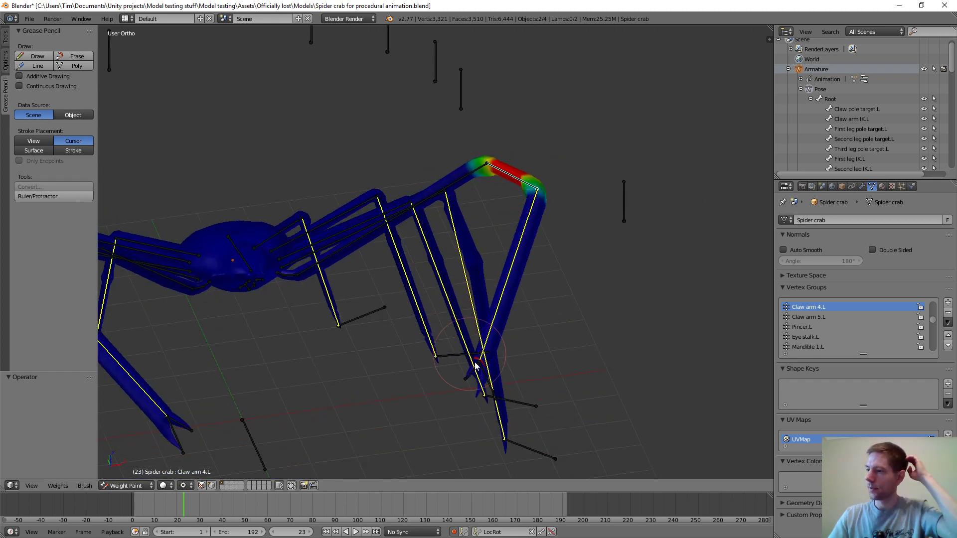
# In Edit Mode, clear the selection and circle-select the vertices at the left claw's pincer end
pyautogui.moveTo(480, 368); pyautogui.dragTo(532, 180, button='middle')
pyautogui.press('Tab')
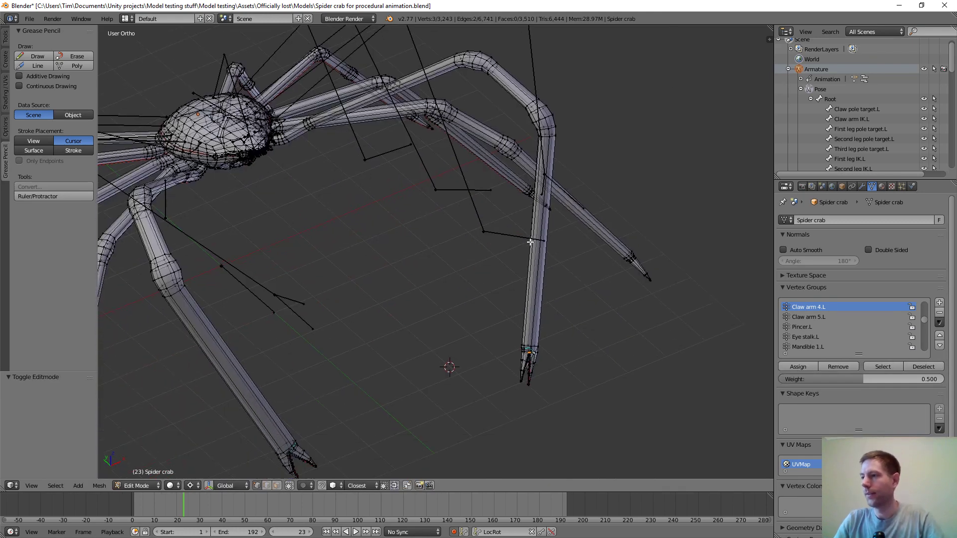
pyautogui.scroll(3, 534, 339)
pyautogui.scroll(-4, 535, 342)
pyautogui.press('a')
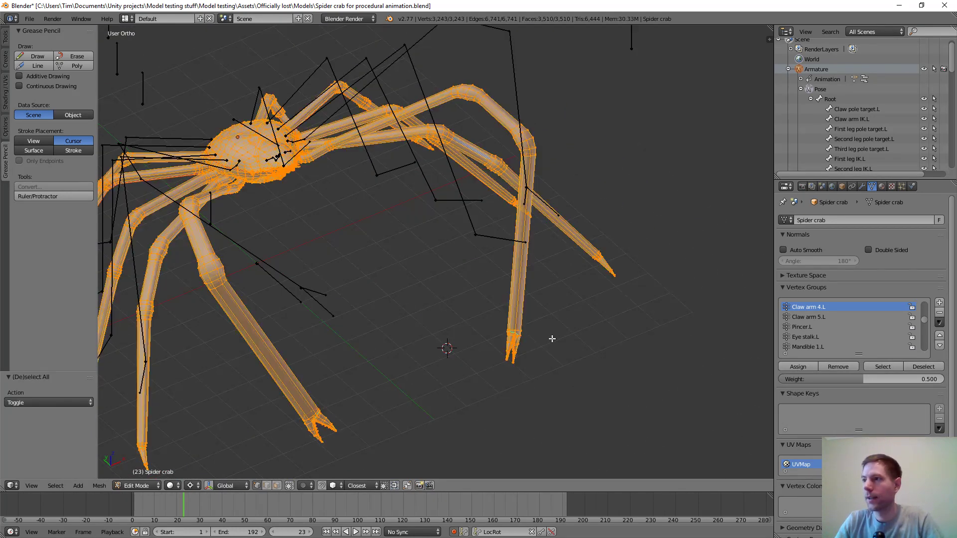
pyautogui.press('a')
pyautogui.press('c')
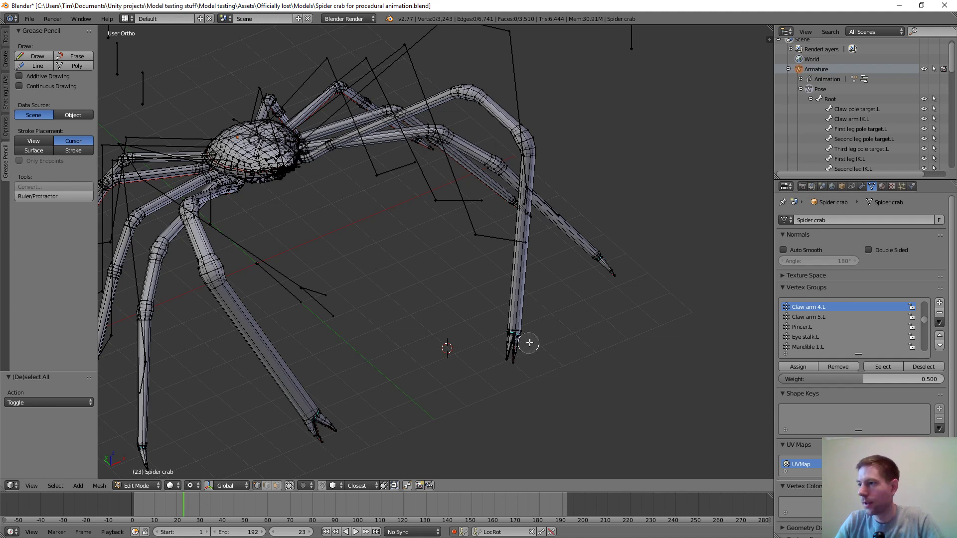
pyautogui.moveTo(528, 342)
pyautogui.mouseDown()
pyautogui.moveTo(513, 335)
pyautogui.moveTo(528, 350)
pyautogui.moveTo(512, 338)
pyautogui.mouseUp()
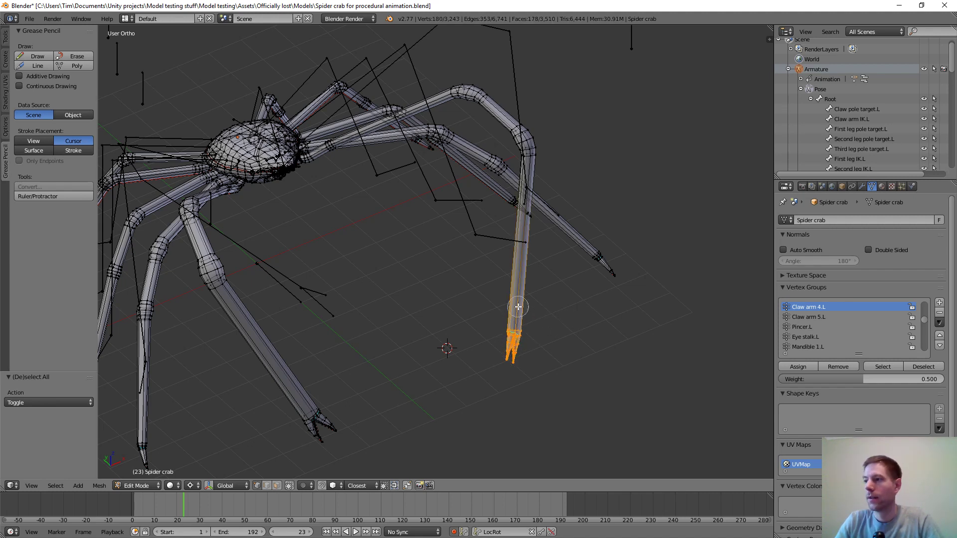
pyautogui.press('Escape')
# Return the Spider crab mesh from Edit Mode to Weight Paint mode
pyautogui.press('Tab')
pyautogui.hotkey('ctrl', 'Tab')
pyautogui.press('Tab')
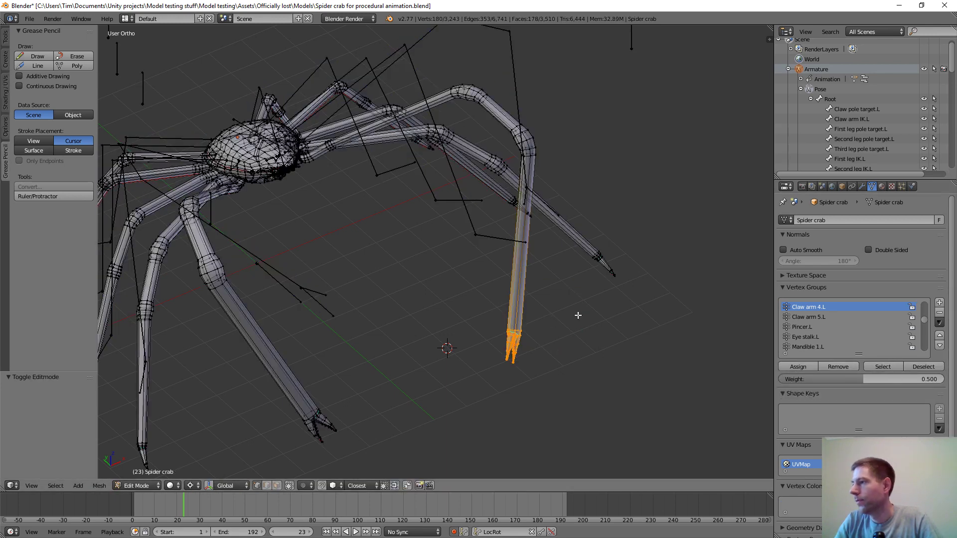
pyautogui.press('Tab')
pyautogui.hotkey('ctrl', 'Tab')
# Inspect the left claw arm, then select the Claw arm 3.L bone and examine its weights
pyautogui.scroll(-3, 518, 300)
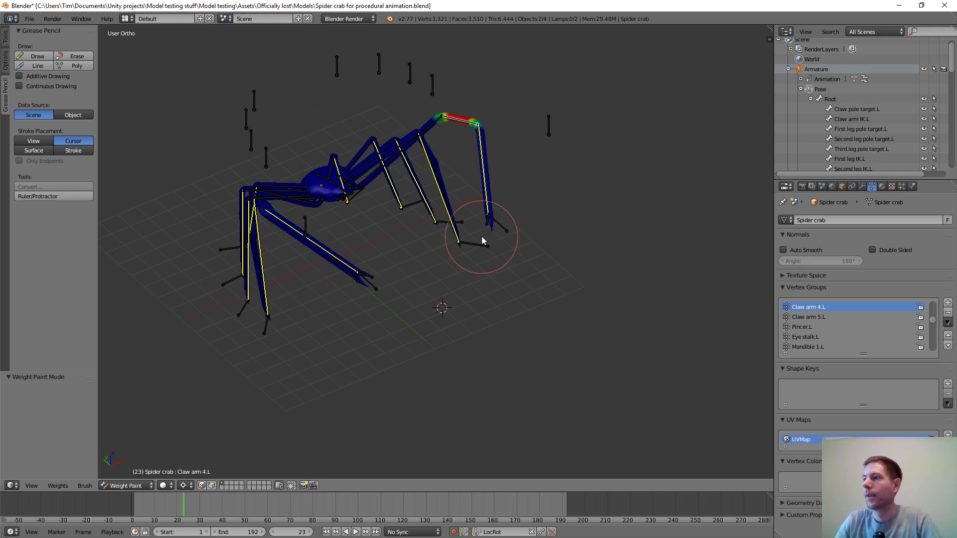
pyautogui.keyDown('shift'); pyautogui.moveTo(474, 217); pyautogui.dragTo(455, 325, button='middle'); pyautogui.keyUp('shift')
pyautogui.scroll(5, 449, 312)
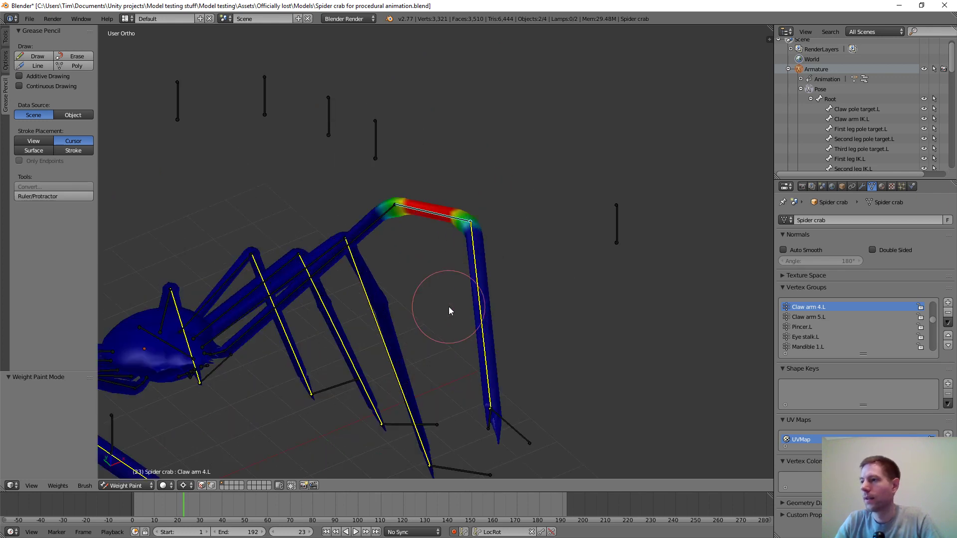
pyautogui.moveTo(487, 384)
pyautogui.mouseDown(button='middle')
pyautogui.moveTo(459, 353)
pyautogui.moveTo(476, 338)
pyautogui.moveTo(471, 309)
pyautogui.moveTo(485, 315)
pyautogui.mouseUp(button='middle')
pyautogui.scroll(3, 472, 330)
pyautogui.scroll(2, 488, 302)
pyautogui.scroll(-3, 489, 302)
pyautogui.scroll(-4, 485, 314)
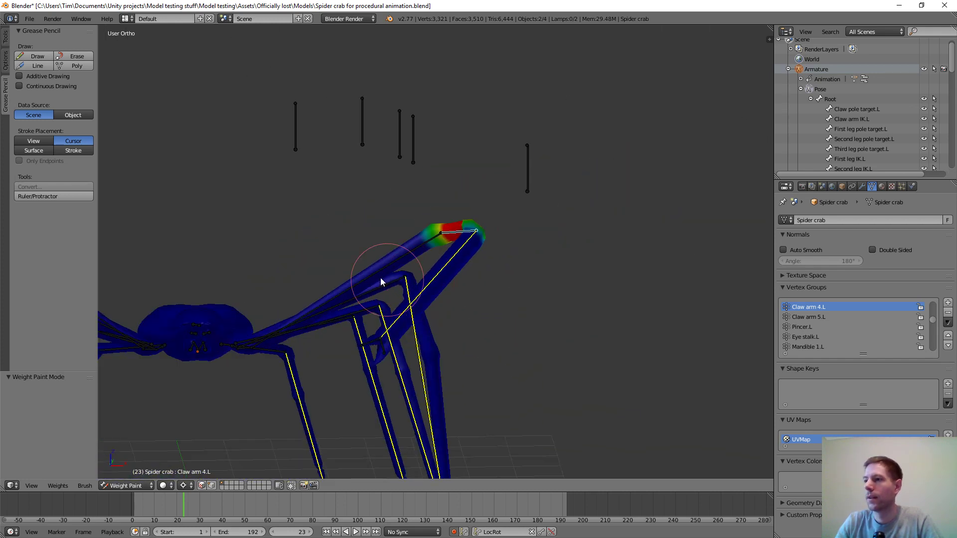
pyautogui.rightClick(369, 279)
pyautogui.moveTo(369, 280); pyautogui.dragTo(513, 380, button='middle')
pyautogui.scroll(3, 512, 380)
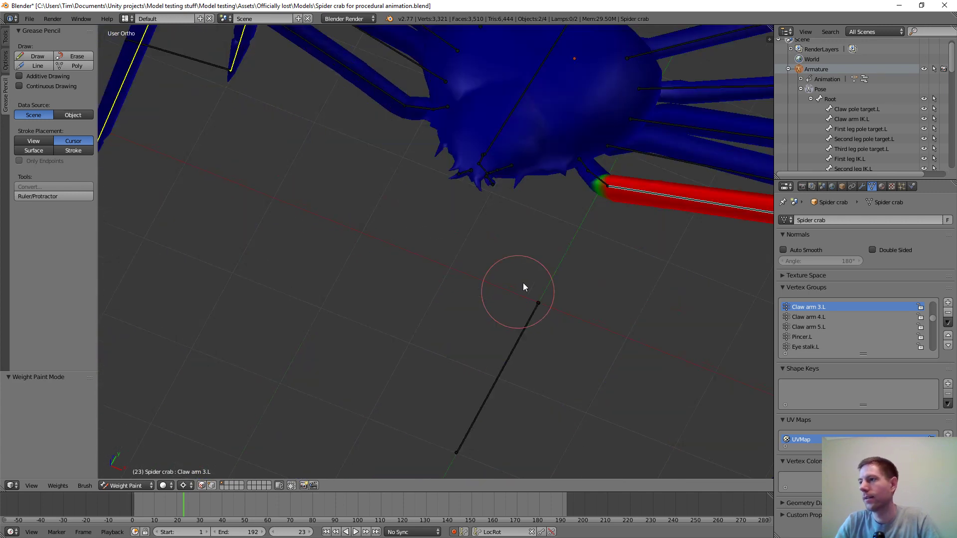
# Select the Claw arm 1.L bone and examine the weights where the left claw arm joins the body
pyautogui.rightClick(602, 182)
pyautogui.scroll(-6, 609, 287)
pyautogui.moveTo(509, 364); pyautogui.dragTo(476, 334, button='middle')
pyautogui.scroll(6, 469, 299)
pyautogui.rightClick(494, 305)
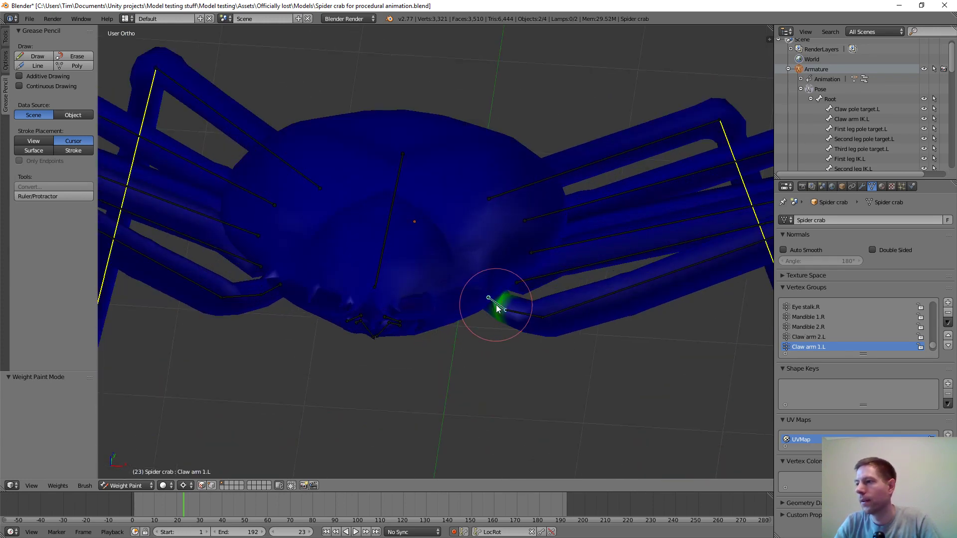
pyautogui.scroll(-4, 522, 315)
pyautogui.scroll(-3, 522, 315)
pyautogui.moveTo(495, 345)
pyautogui.mouseDown(button='middle')
pyautogui.moveTo(469, 298)
pyautogui.moveTo(498, 338)
pyautogui.mouseUp(button='middle')
# Save the Blender file and switch the Spider crab mesh to Object Mode
pyautogui.hotkey('ctrl', 's')
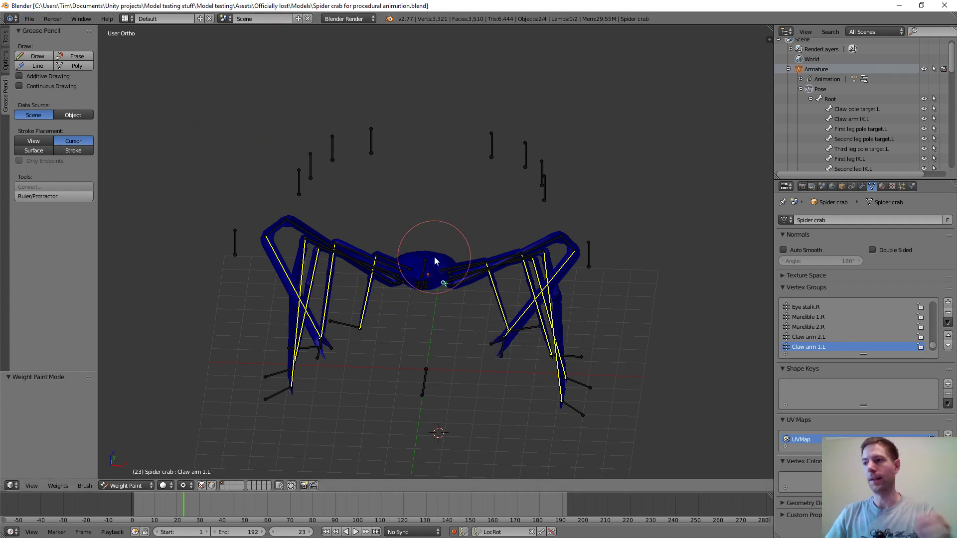
pyautogui.click(133, 485)
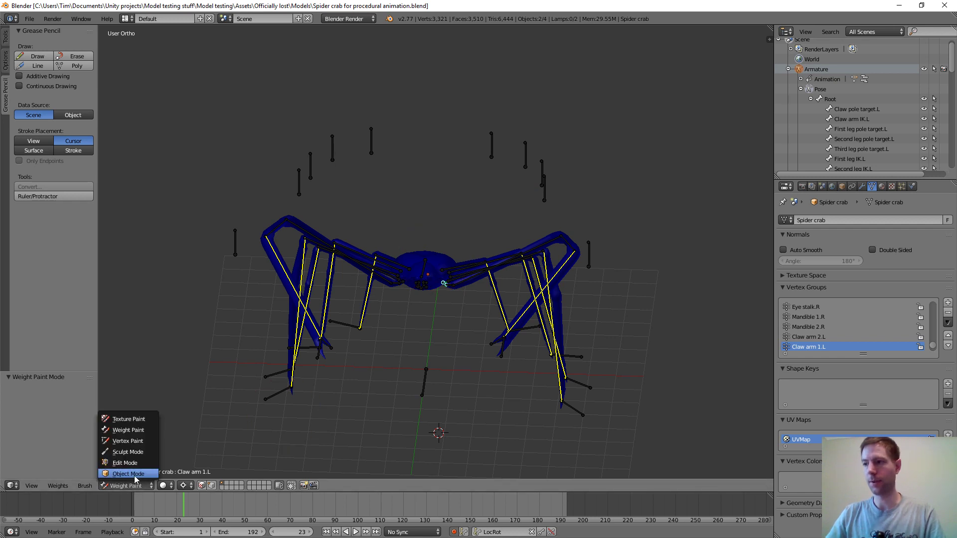
pyautogui.click(134, 476)
pyautogui.press('a')
pyautogui.press('a')
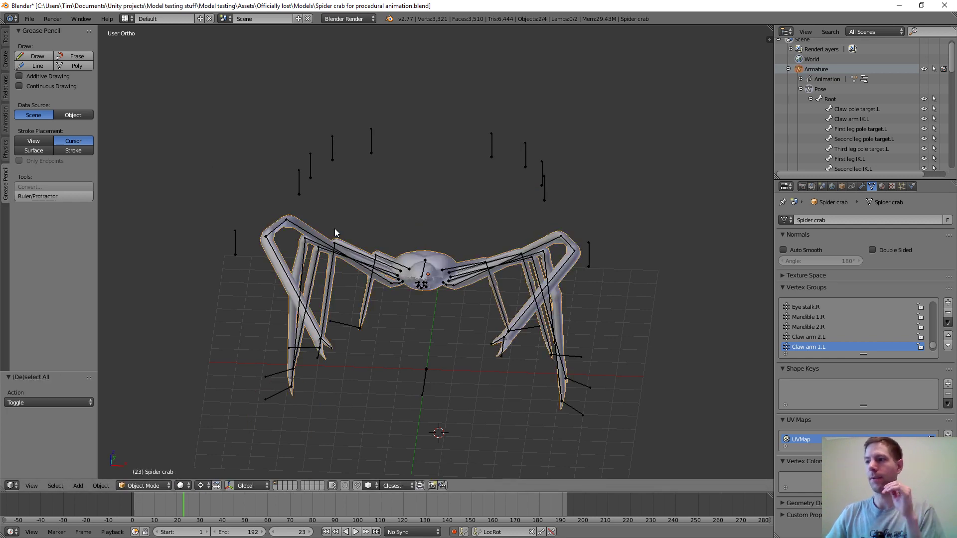
pyautogui.press('a')
pyautogui.press('a')
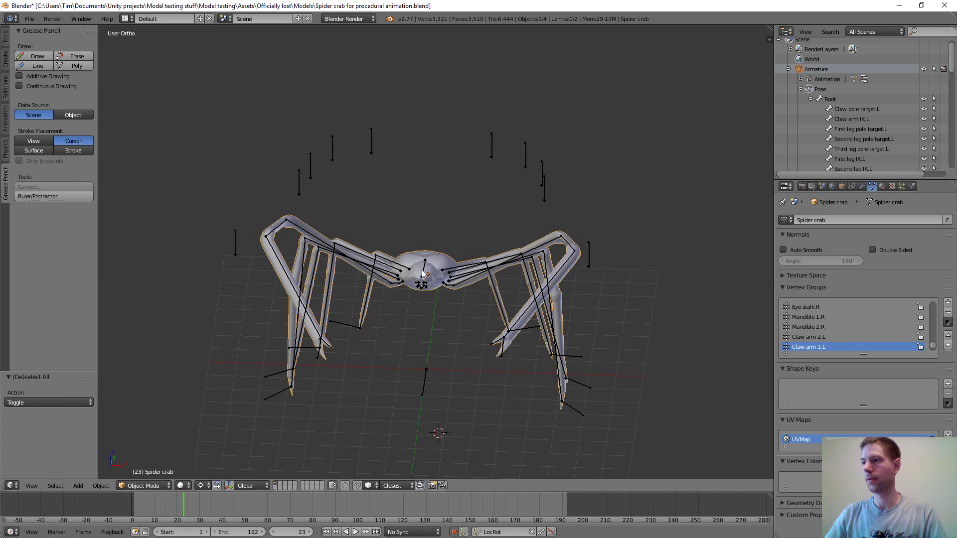
# Select the crab's armature, put it into Pose Mode and select all its bones
pyautogui.rightClick(425, 273)
pyautogui.hotkey('ctrl', 'Tab')
pyautogui.press('a')
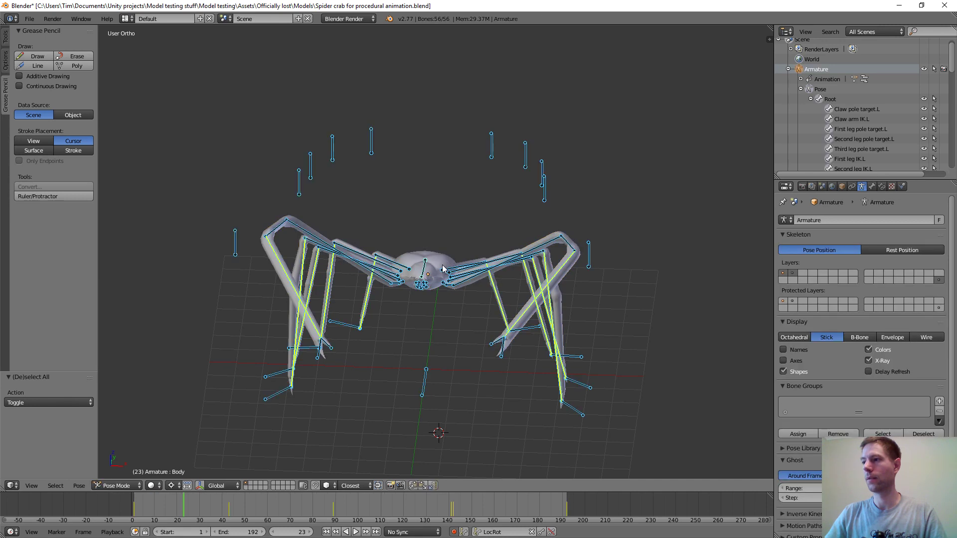
# Return the armature to Object Mode and deselect all objects
pyautogui.click(119, 486)
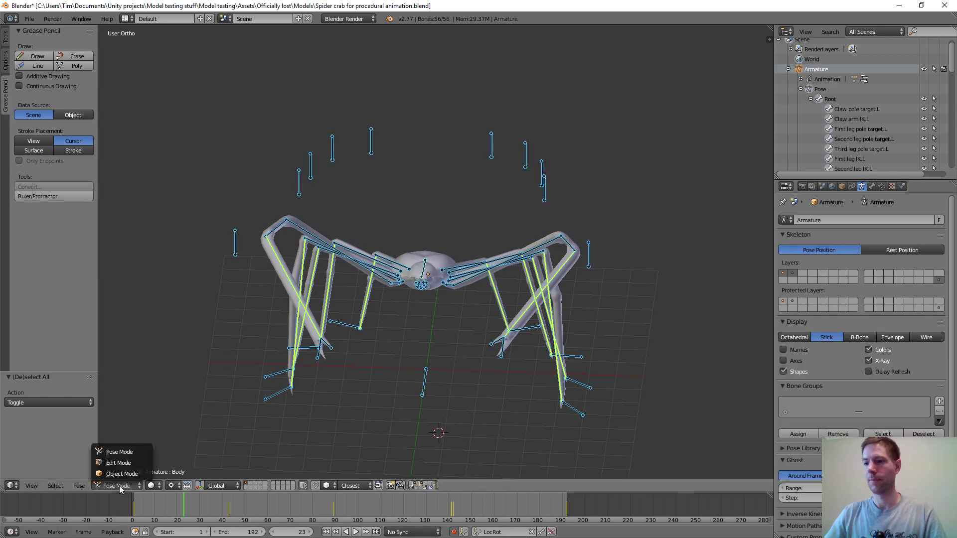
pyautogui.click(121, 473)
pyautogui.press('a')
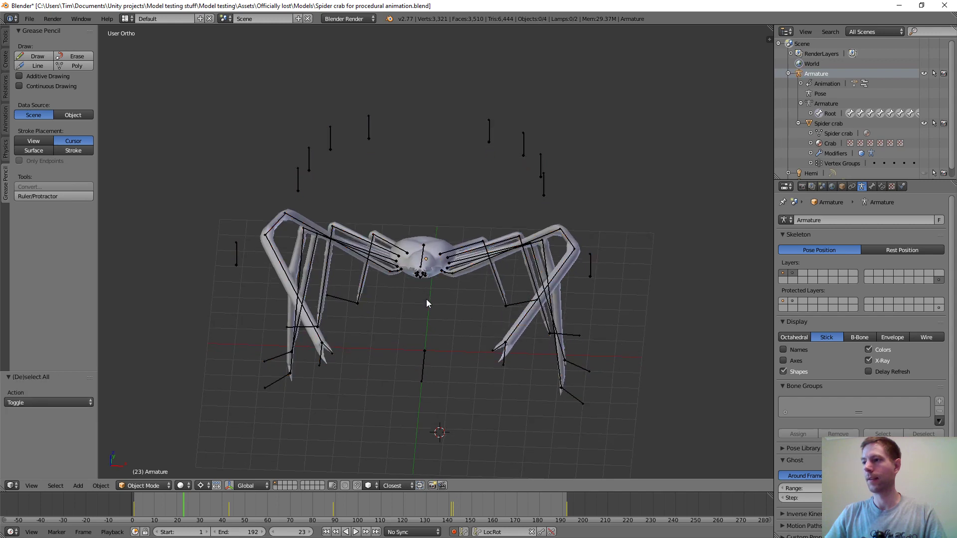
# Select all visible objects in the spider crab scene and save the Blender file
pyautogui.press('a')
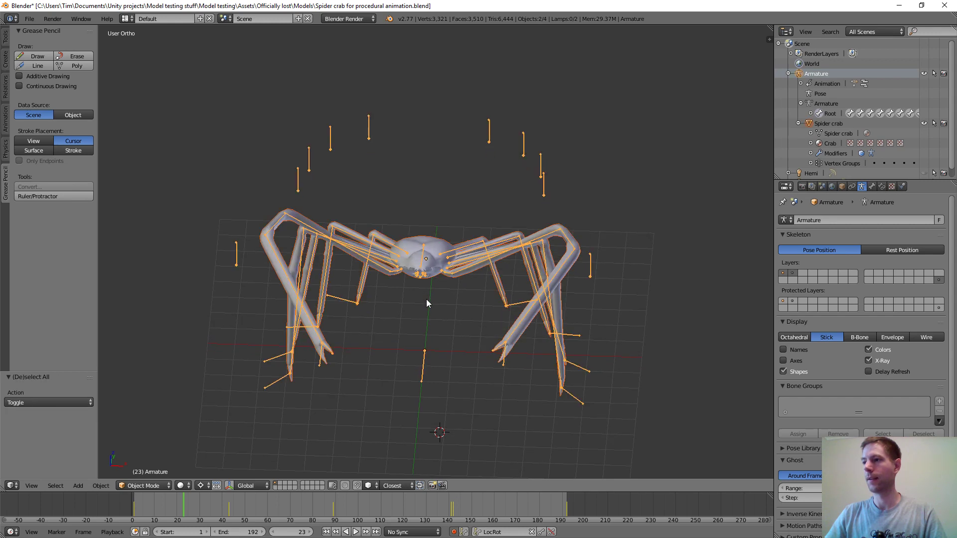
pyautogui.hotkey('ctrl', 's')
pyautogui.click(251, 43)
# Export the selected objects as Spider crab for procedural animation.fbx into the With procedural animation folder
pyautogui.click(29, 19)
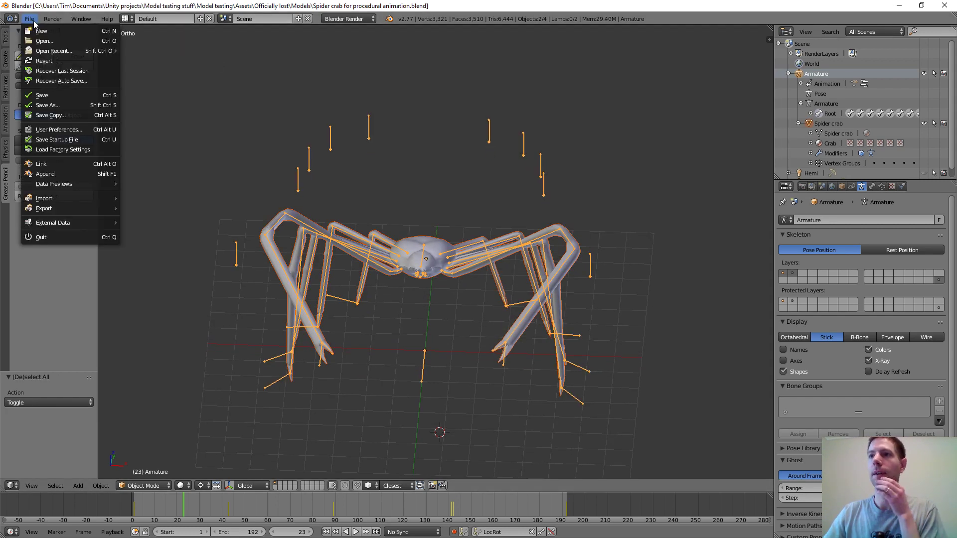
pyautogui.moveTo(51, 210)
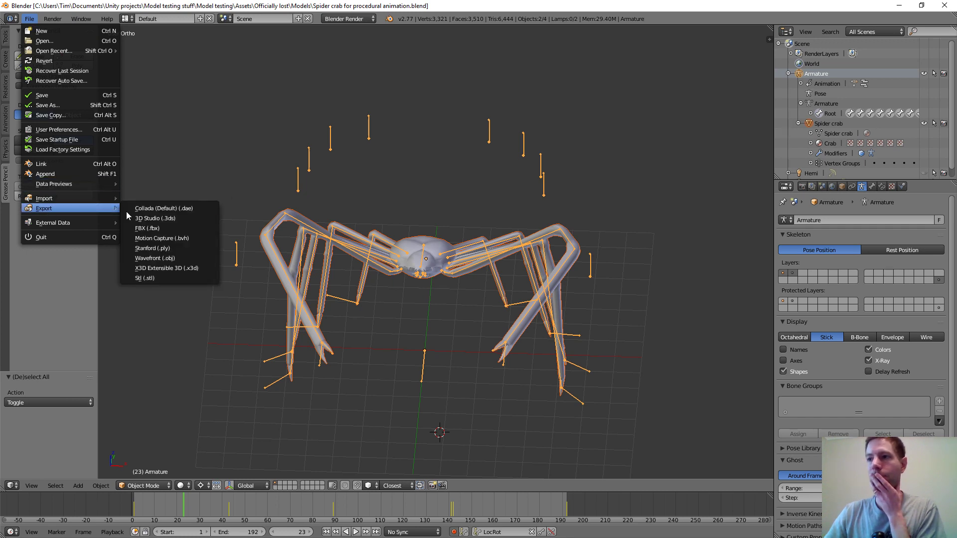
pyautogui.click(153, 229)
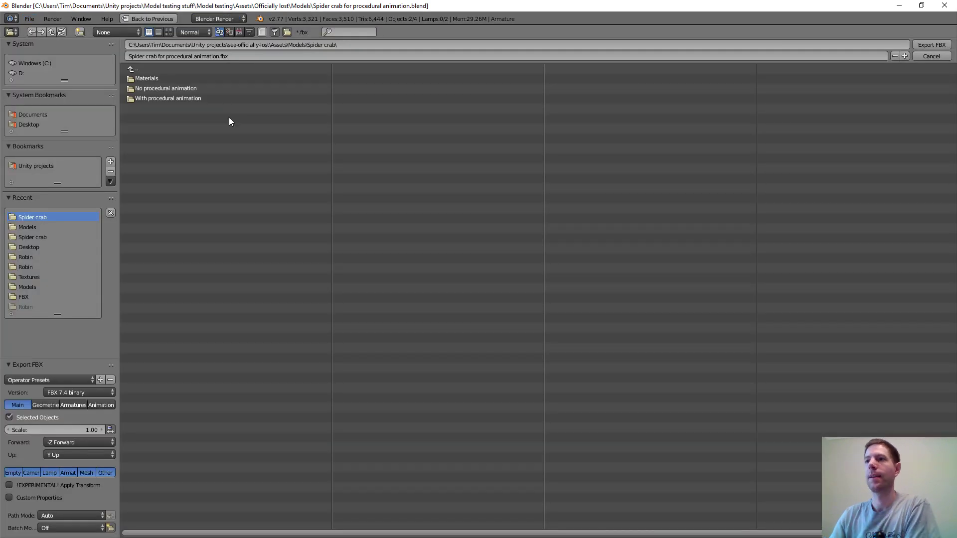
pyautogui.click(172, 98)
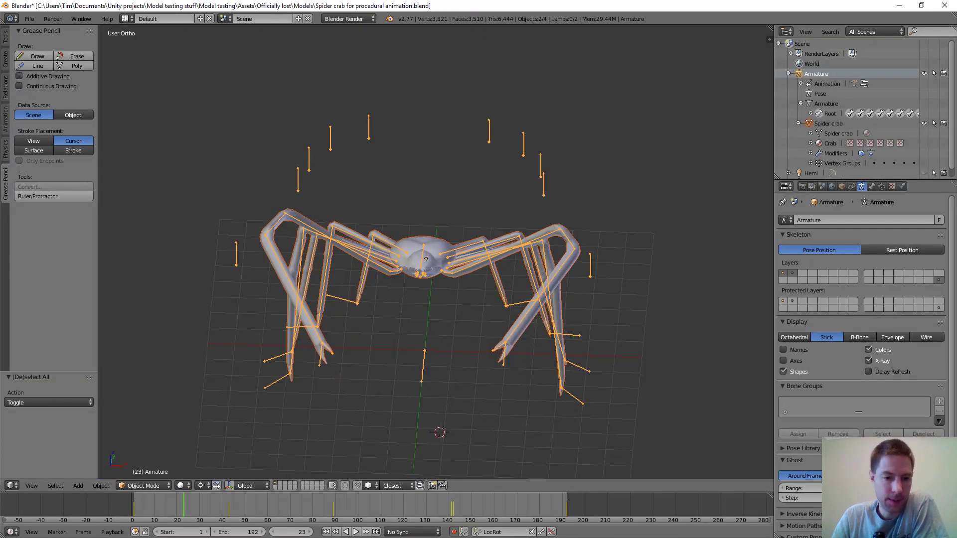
# Switch to Unity, run the scene to test how the left claw follows the Target sphere, and stop playback
pyautogui.hotkey('alt', 'Tab')
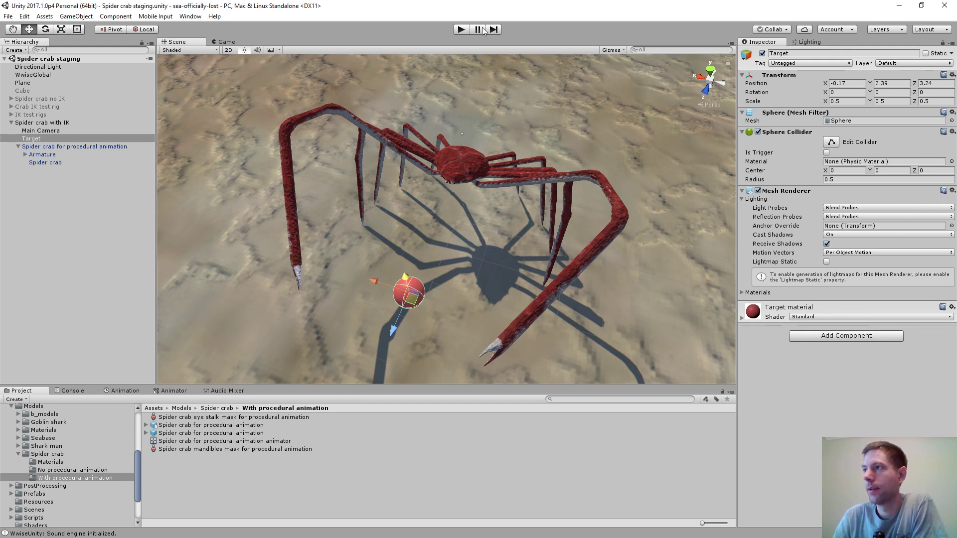
pyautogui.click(461, 31)
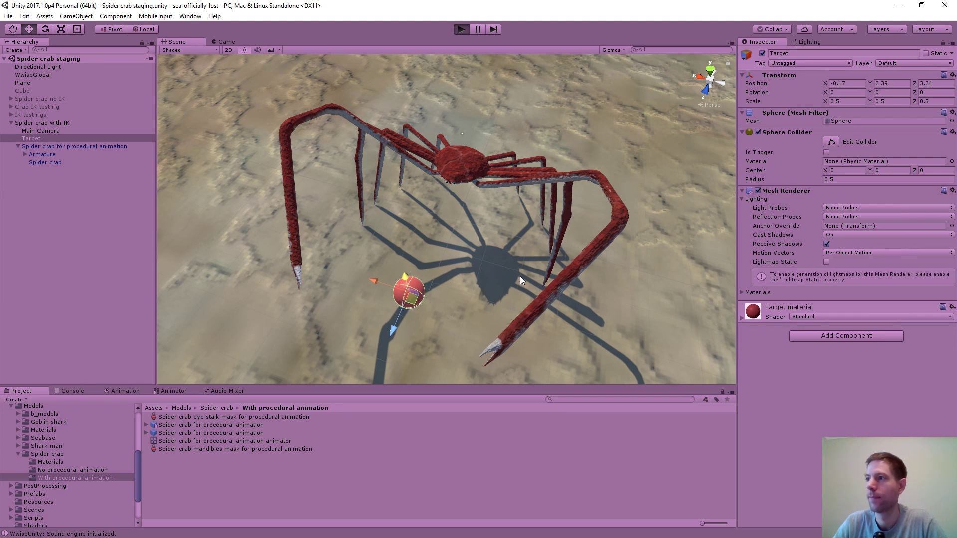
pyautogui.hotkey('ctrl', 'p')
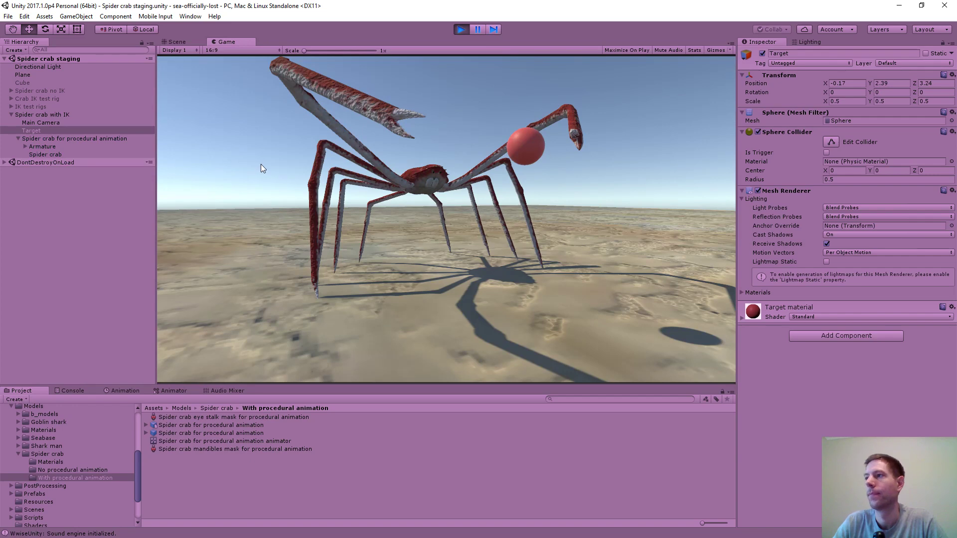
pyautogui.click(197, 42)
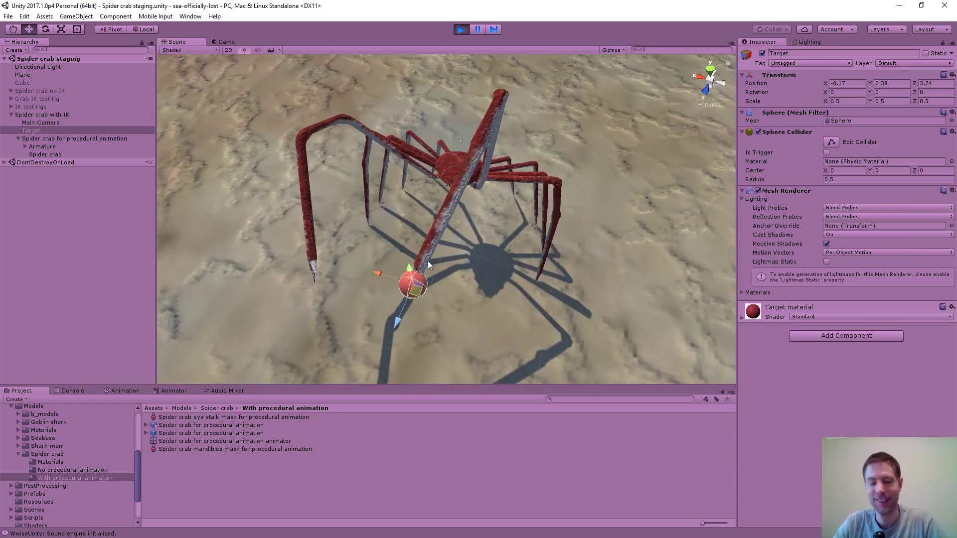
pyautogui.keyDown('alt'); pyautogui.moveTo(368, 313); pyautogui.dragTo(525, 172); pyautogui.keyUp('alt')
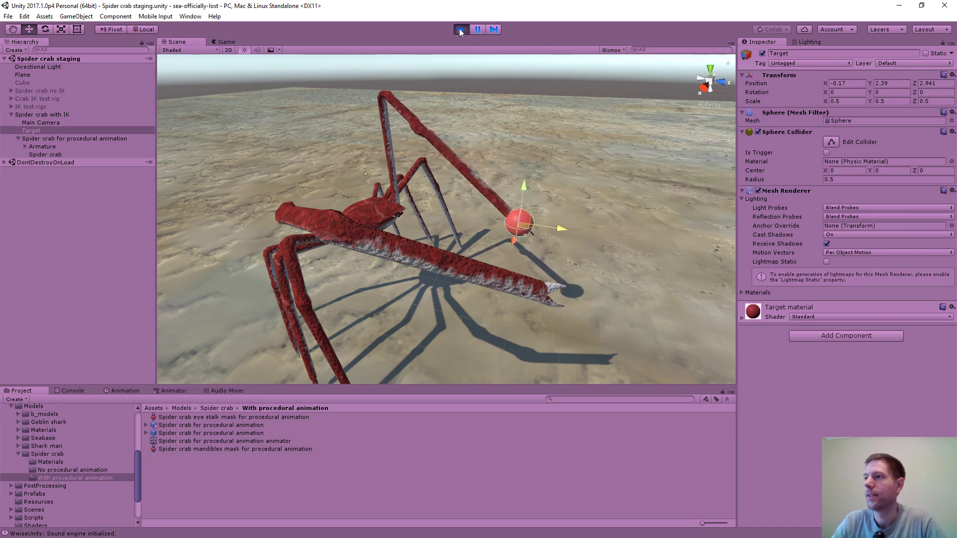
pyautogui.click(461, 29)
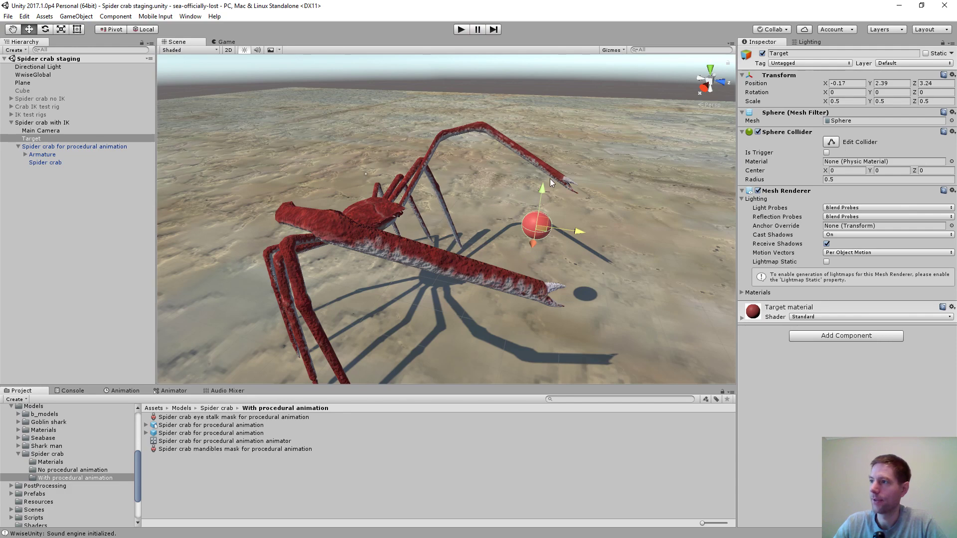
# Expand the crab's armature and select Claw arm 1.L to inspect its Robot Joint settings and its position on the body
pyautogui.keyDown('alt'); pyautogui.moveTo(516, 172); pyautogui.dragTo(6, 140); pyautogui.keyUp('alt')
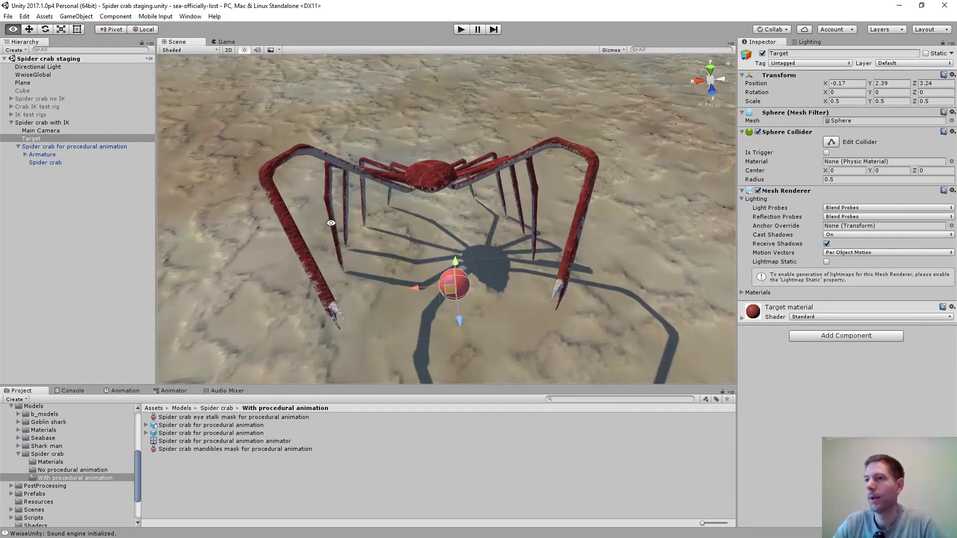
pyautogui.click(26, 156)
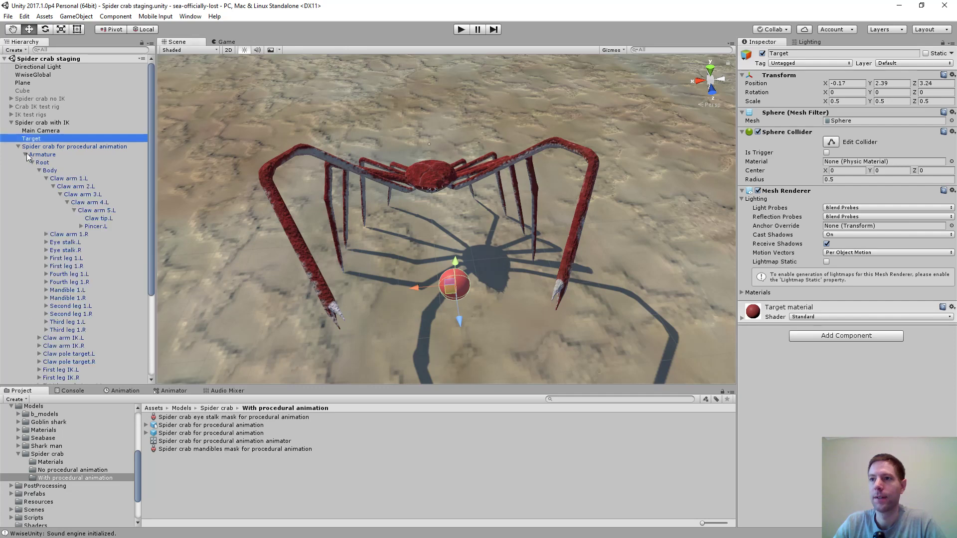
pyautogui.click(49, 171)
pyautogui.click(57, 179)
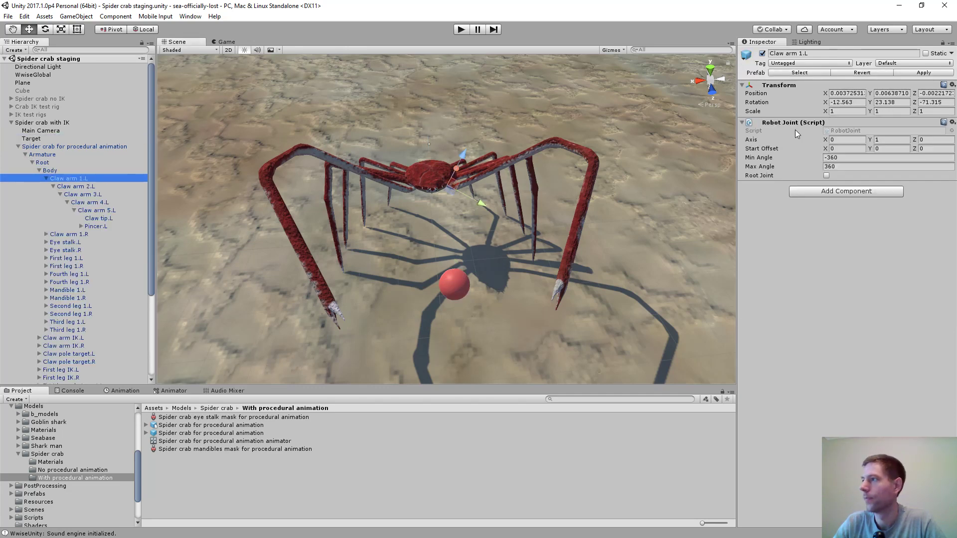
pyautogui.press('w')
pyautogui.moveTo(453, 214); pyautogui.dragTo(106, 192, button='right')
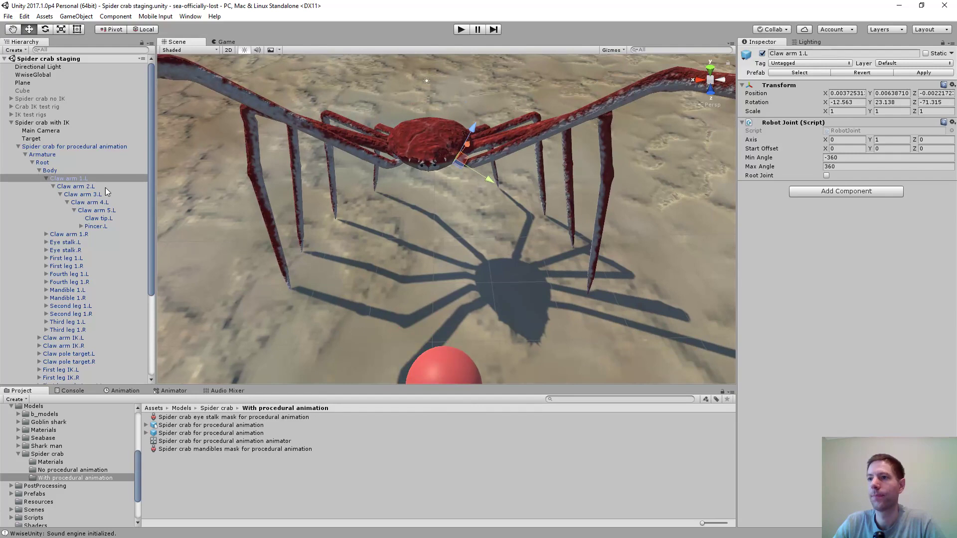
# Select and frame Claw arm 2.L and examine its Robot Joint axis and local orientation from several angles
pyautogui.doubleClick(76, 188)
pyautogui.moveTo(469, 161); pyautogui.dragTo(507, 199, button='right')
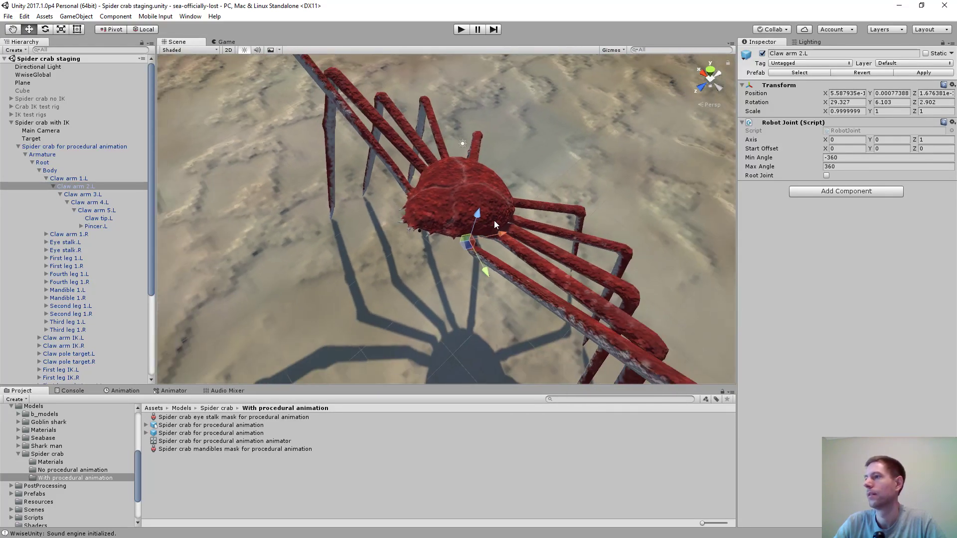
pyautogui.keyDown('alt'); pyautogui.moveTo(498, 253); pyautogui.dragTo(492, 188); pyautogui.keyUp('alt')
pyautogui.scroll(5, 492, 266)
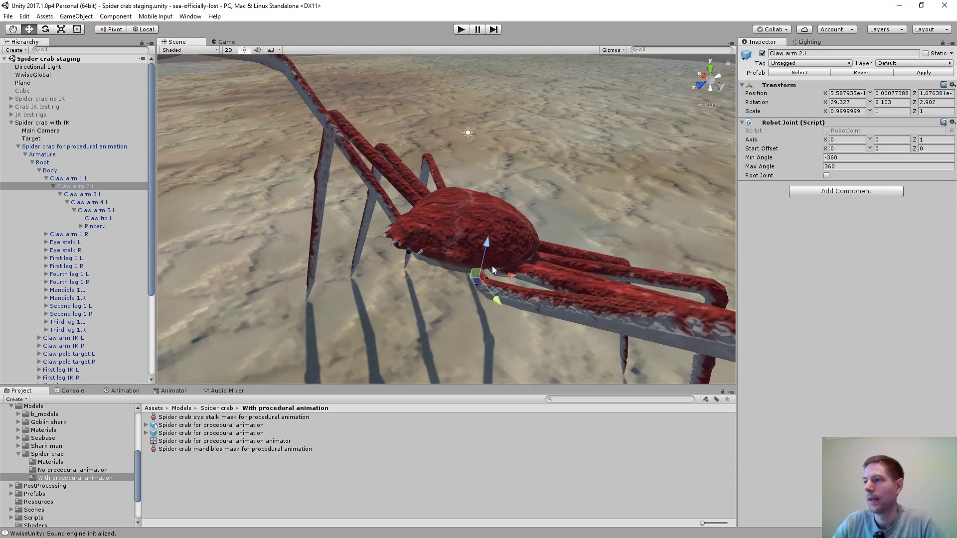
pyautogui.press('e')
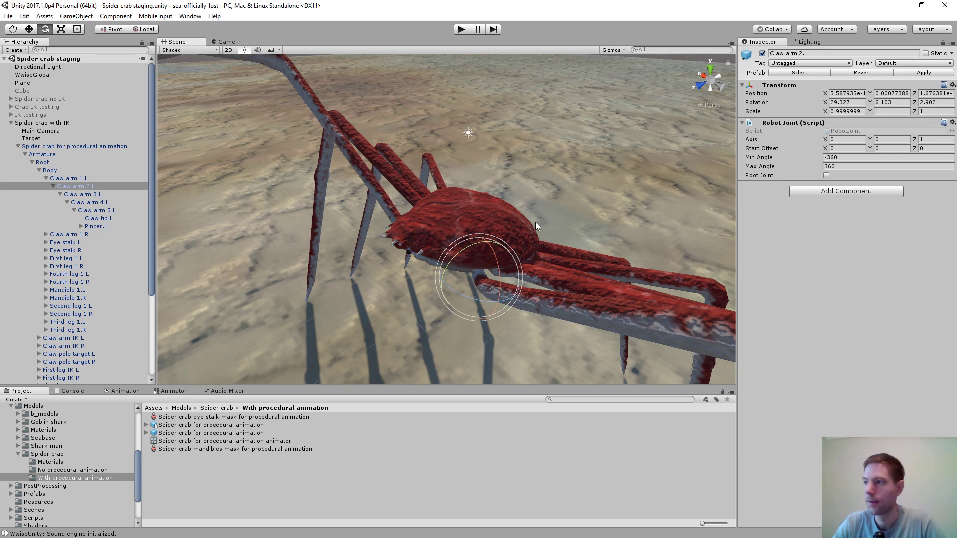
pyautogui.press('w')
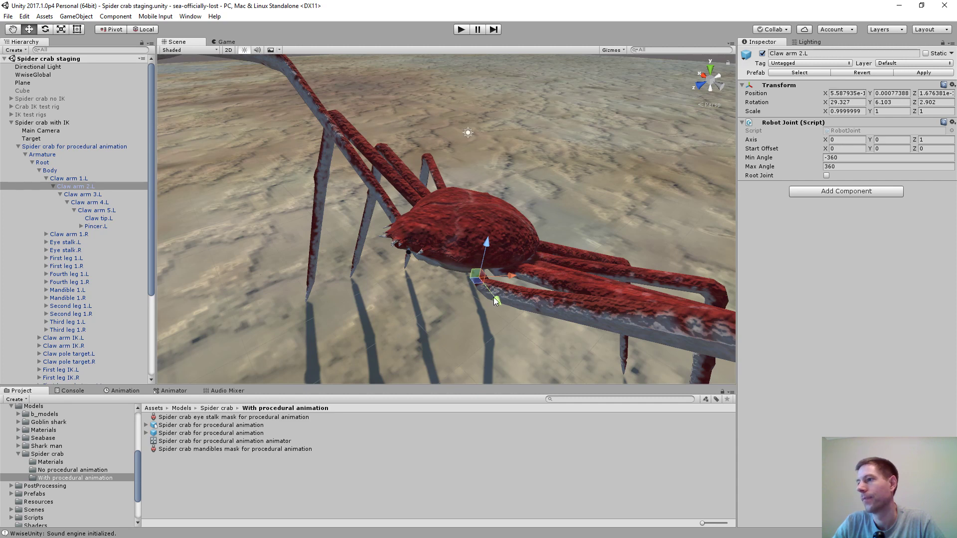
pyautogui.keyDown('alt'); pyautogui.moveTo(480, 306); pyautogui.dragTo(501, 252); pyautogui.keyUp('alt')
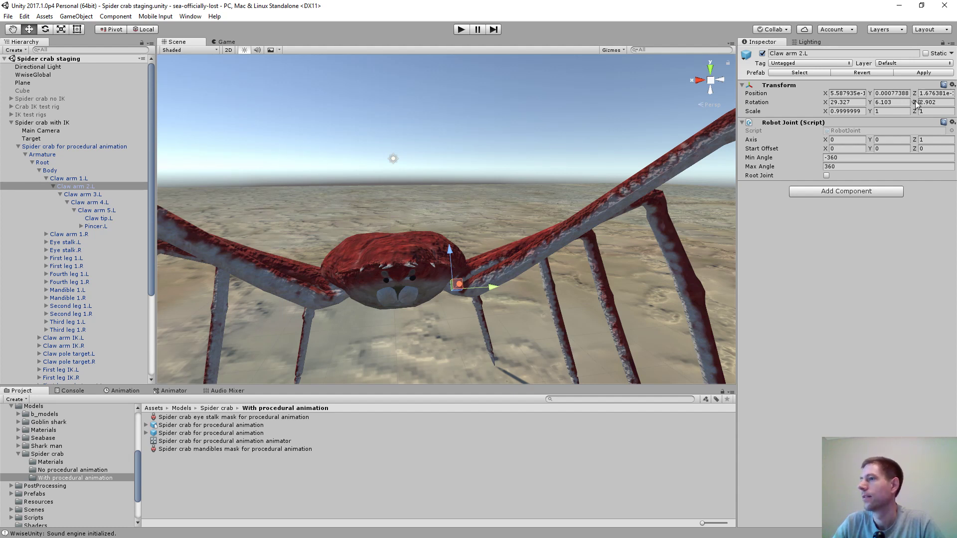
# Try rotating Claw arm 2.L about its Z axis to -1.72 and -6.06 to find its outward limit
pyautogui.moveTo(916, 103); pyautogui.dragTo(130, 218)
pyautogui.scroll(-8, 466, 150)
pyautogui.keyDown('alt'); pyautogui.moveTo(464, 159); pyautogui.dragTo(548, 232); pyautogui.keyUp('alt')
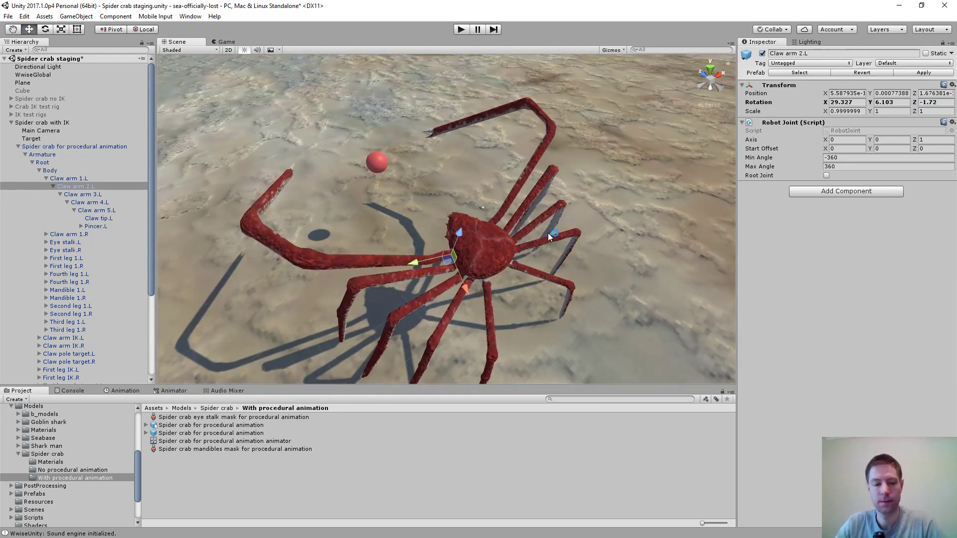
pyautogui.hotkey('ctrl', 'z')
pyautogui.moveTo(915, 103); pyautogui.dragTo(127, 170)
pyautogui.scroll(5, 417, 187)
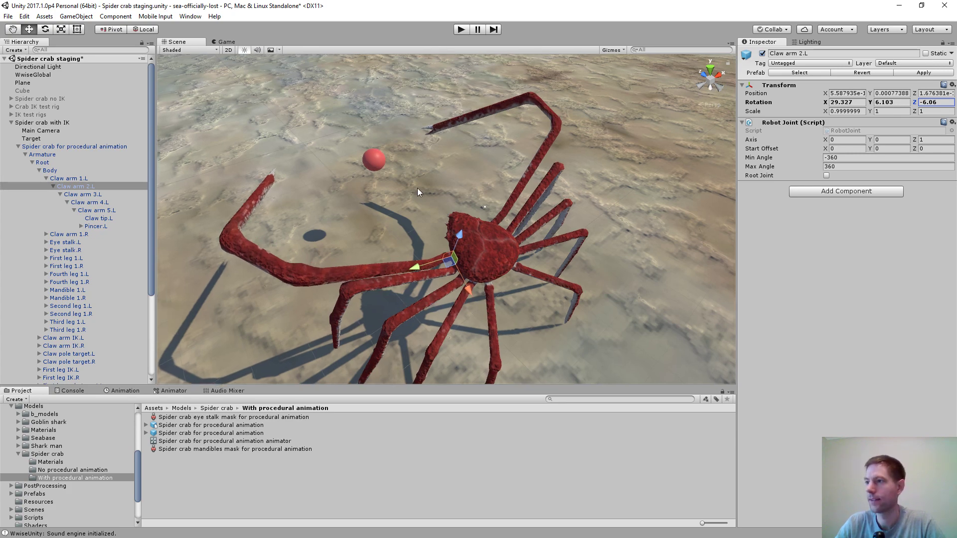
pyautogui.keyDown('alt'); pyautogui.moveTo(415, 188); pyautogui.dragTo(480, 199); pyautogui.keyUp('alt')
pyautogui.keyDown('alt'); pyautogui.moveTo(453, 192); pyautogui.dragTo(448, 193); pyautogui.keyUp('alt')
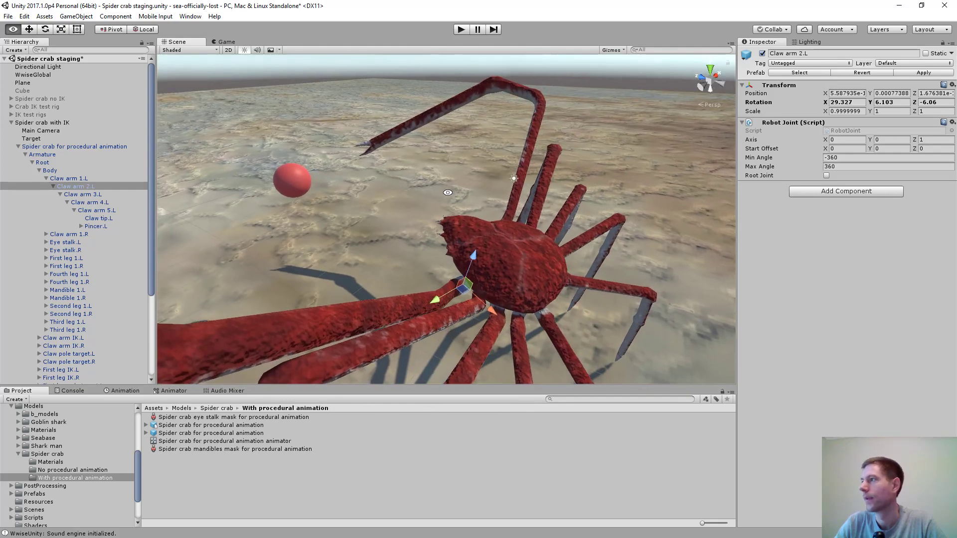
# Try swinging Claw arm 2.L inward to a Z rotation of 65.29, and undo the test rotations
pyautogui.moveTo(915, 102); pyautogui.dragTo(937, 205)
pyautogui.hotkey('ctrl', 'z')
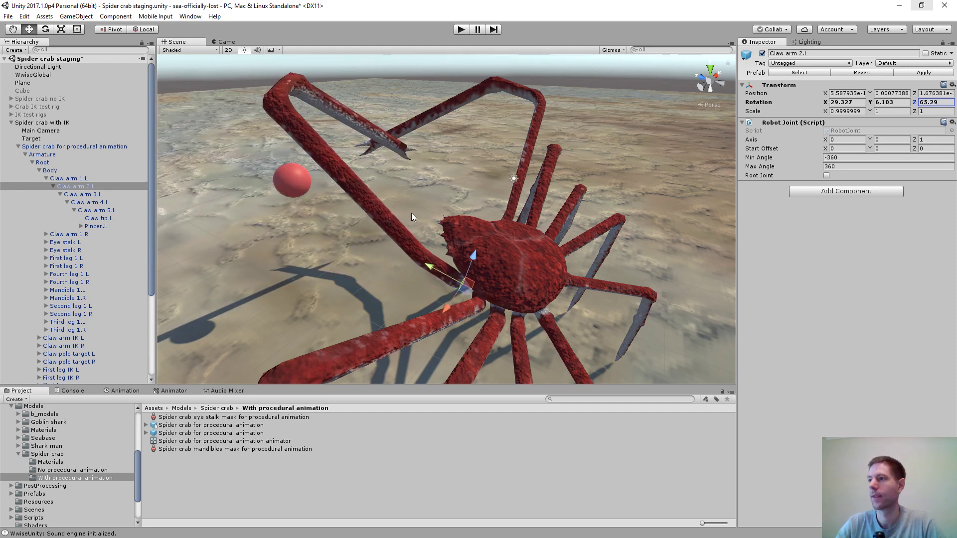
pyautogui.keyDown('alt'); pyautogui.moveTo(411, 213); pyautogui.dragTo(768, 299); pyautogui.keyUp('alt')
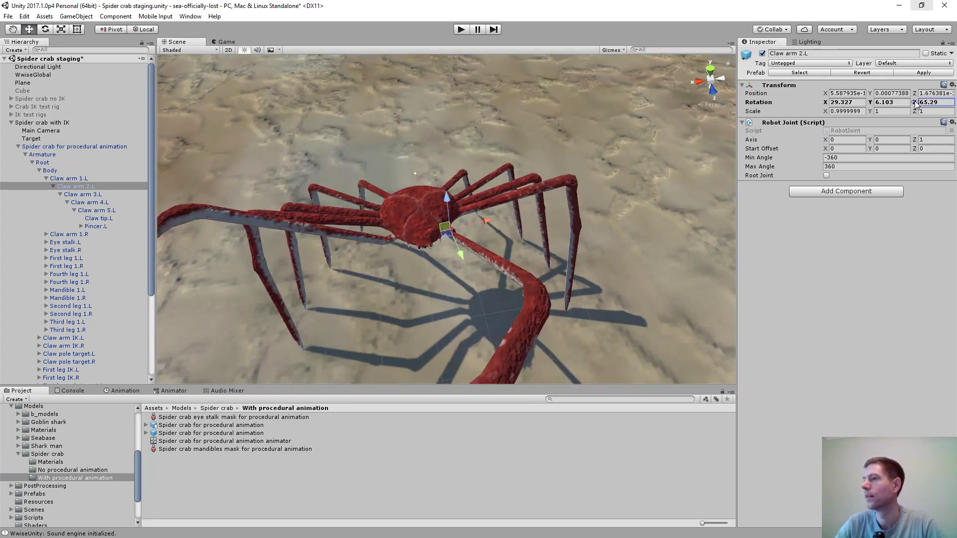
pyautogui.moveTo(916, 102); pyautogui.dragTo(230, 6)
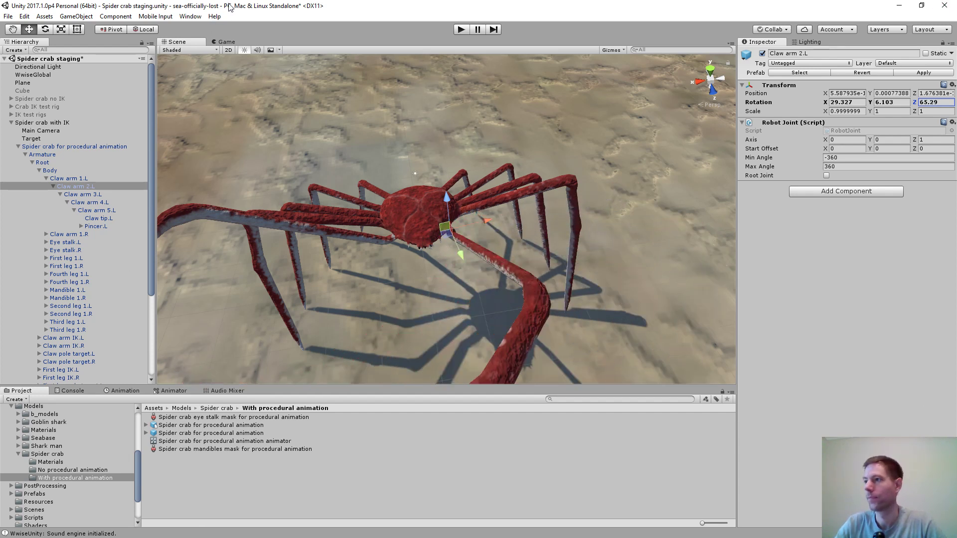
pyautogui.hotkey('ctrl', 'z')
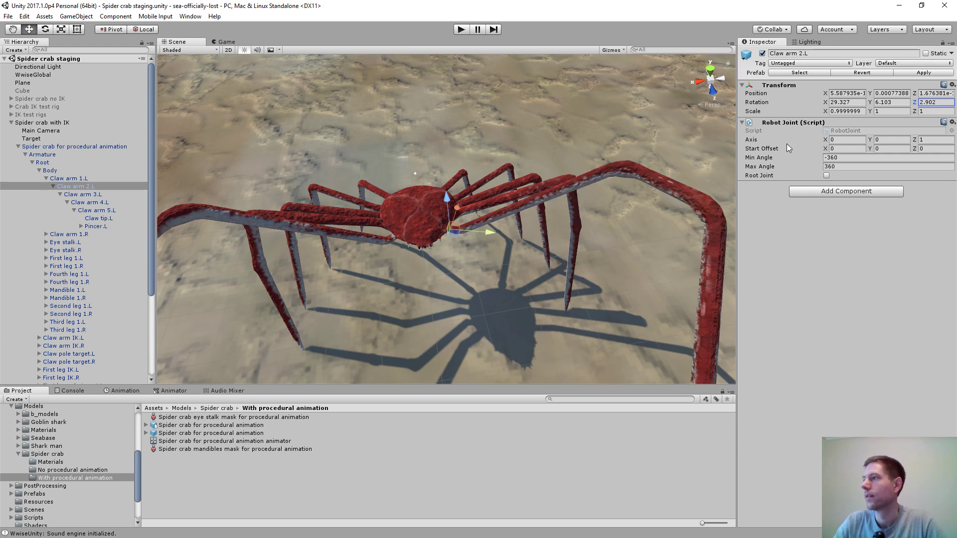
# Set the Robot Joint limits of Claw arm 2.L to a Min Angle of -5 and a Max Angle of 90
pyautogui.click(852, 158)
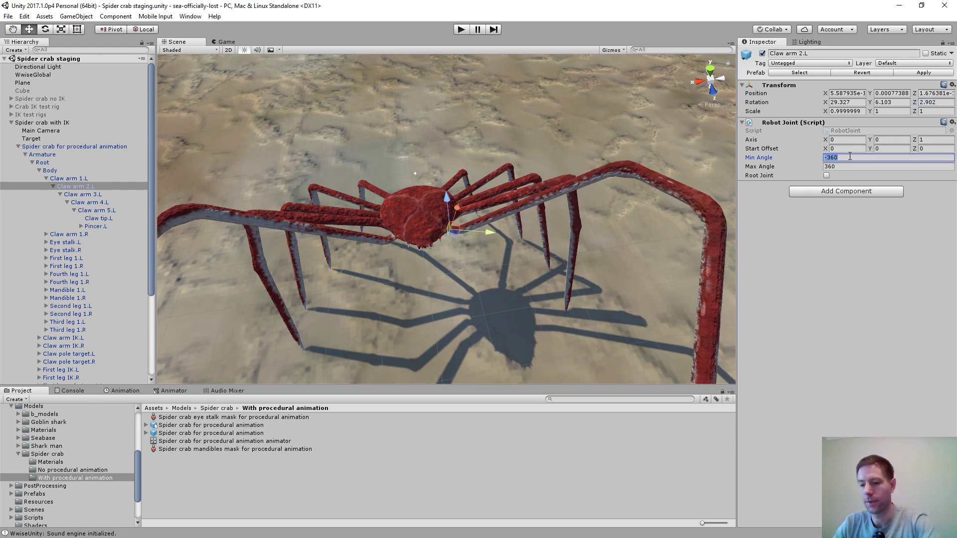
pyautogui.click(847, 166)
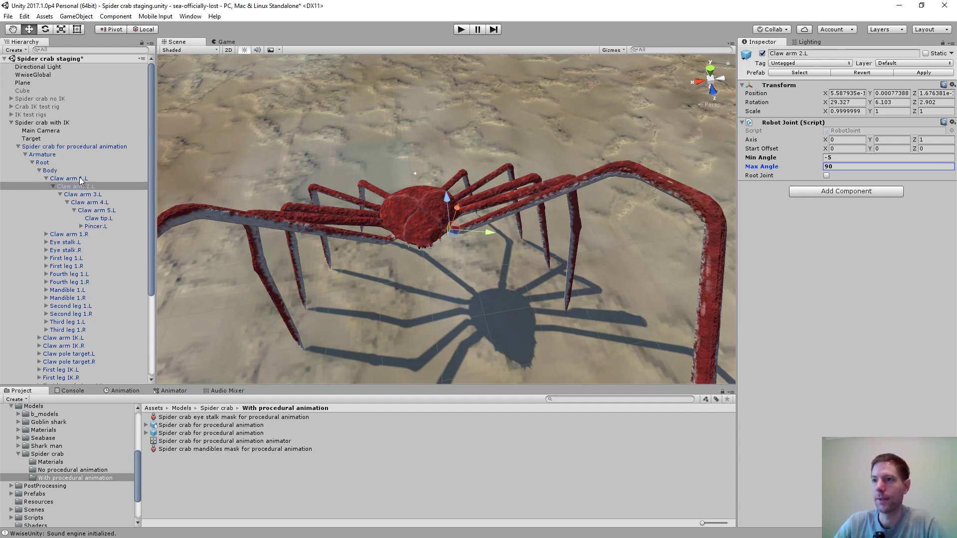
# Select Claw arm 3.L and try X rotations of 15.8 and 46.9 to see how the joint bends
pyautogui.click(82, 195)
pyautogui.keyDown('alt'); pyautogui.moveTo(536, 221); pyautogui.dragTo(246, 249); pyautogui.keyUp('alt')
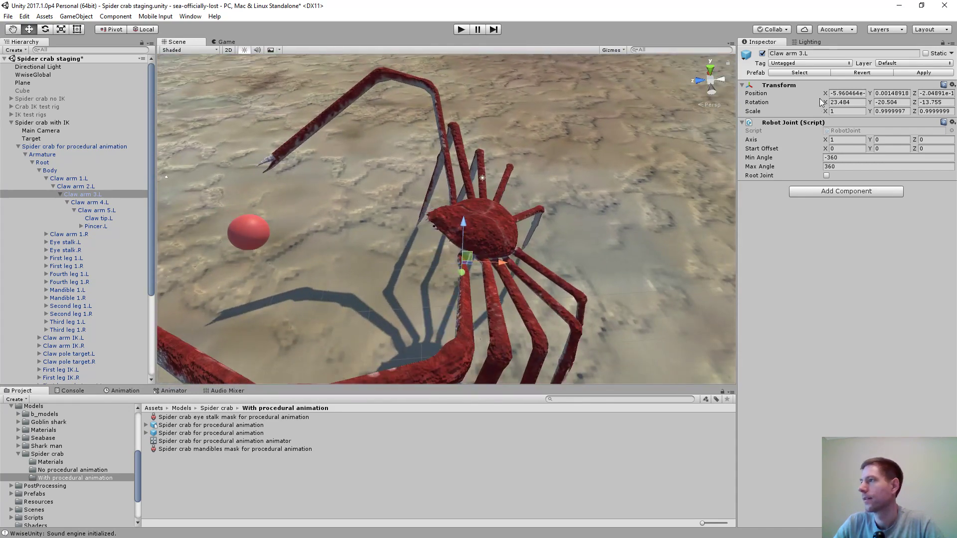
pyautogui.click(847, 102)
pyautogui.write('15.8')
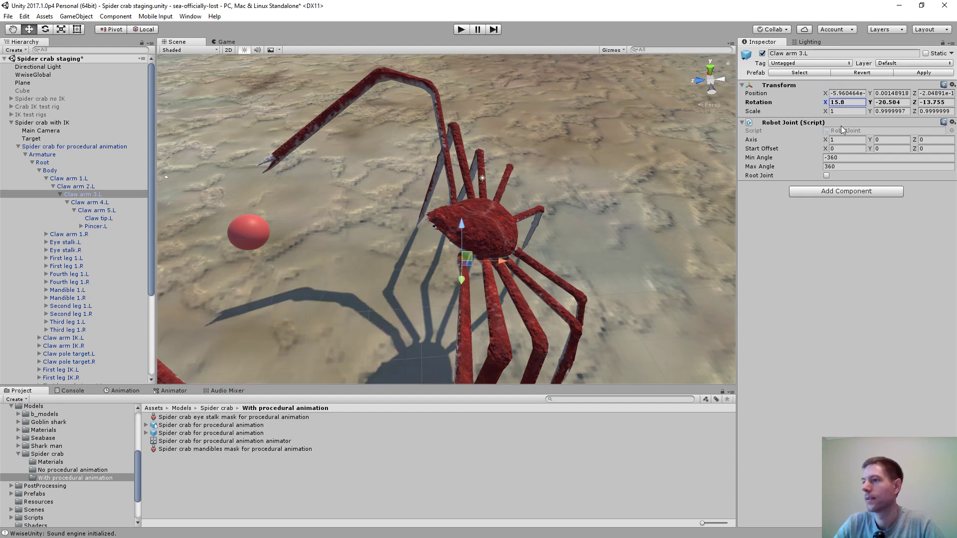
pyautogui.press('BackSpace')
pyautogui.press('BackSpace')
pyautogui.press('BackSpace')
pyautogui.press('BackSpace')
pyautogui.write('46.9')
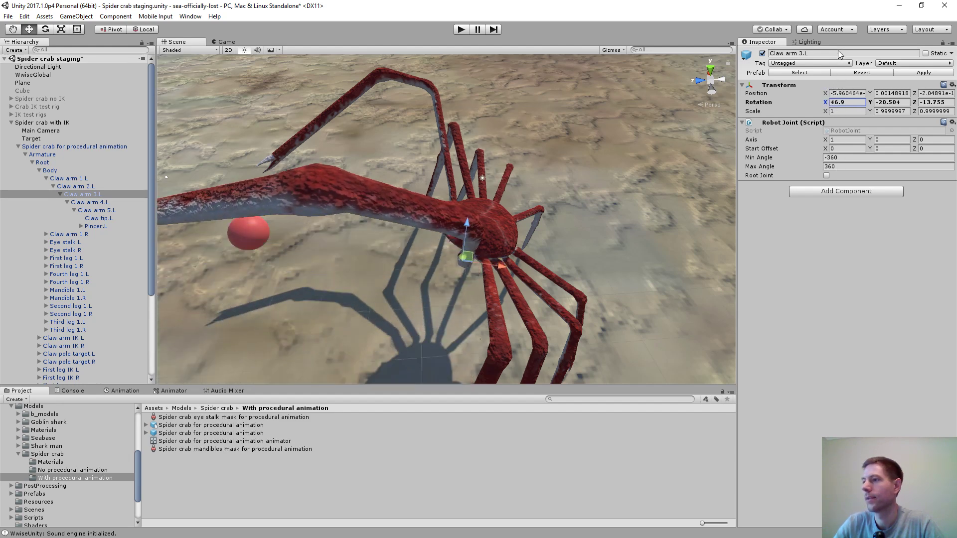
# View the crab from the front and test the range of Claw arm 3.L with X rotations from 58.3 to -37.5
pyautogui.moveTo(733, 167)
pyautogui.keyDown('alt'); pyautogui.mouseDown()
pyautogui.moveTo(698, 184)
pyautogui.moveTo(718, 191)
pyautogui.moveTo(733, 174)
pyautogui.mouseUp(); pyautogui.keyUp('alt')
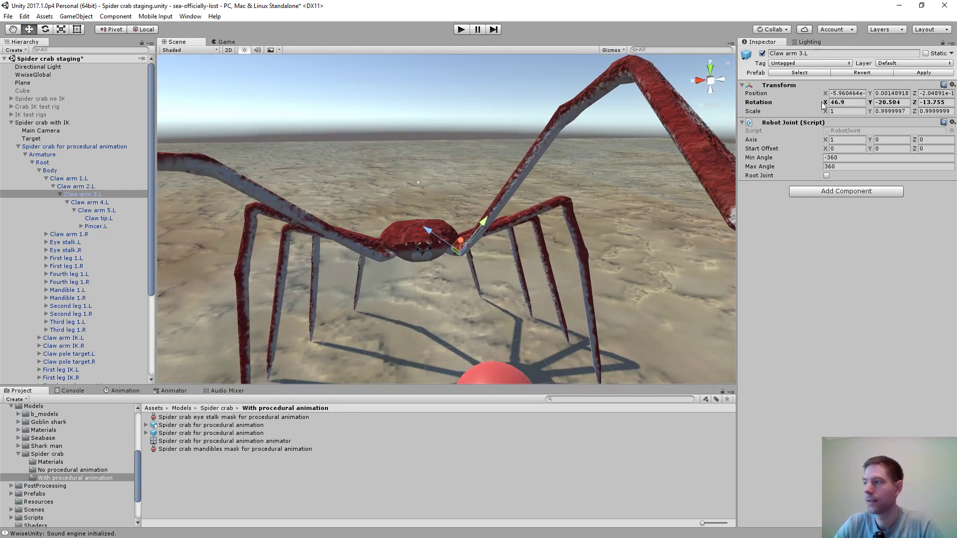
pyautogui.moveTo(824, 105); pyautogui.dragTo(829, 69)
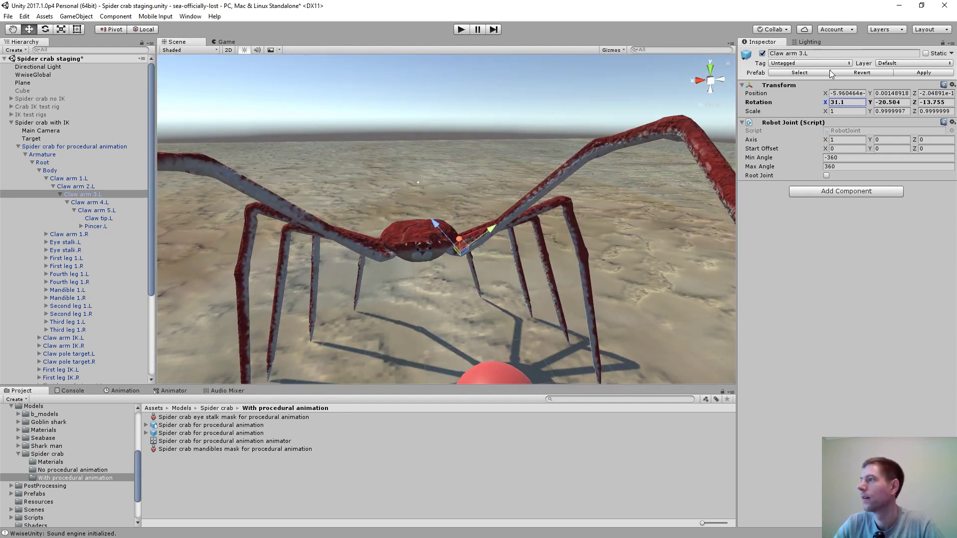
pyautogui.write('58.3')
pyautogui.moveTo(840, 1); pyautogui.dragTo(52, 313)
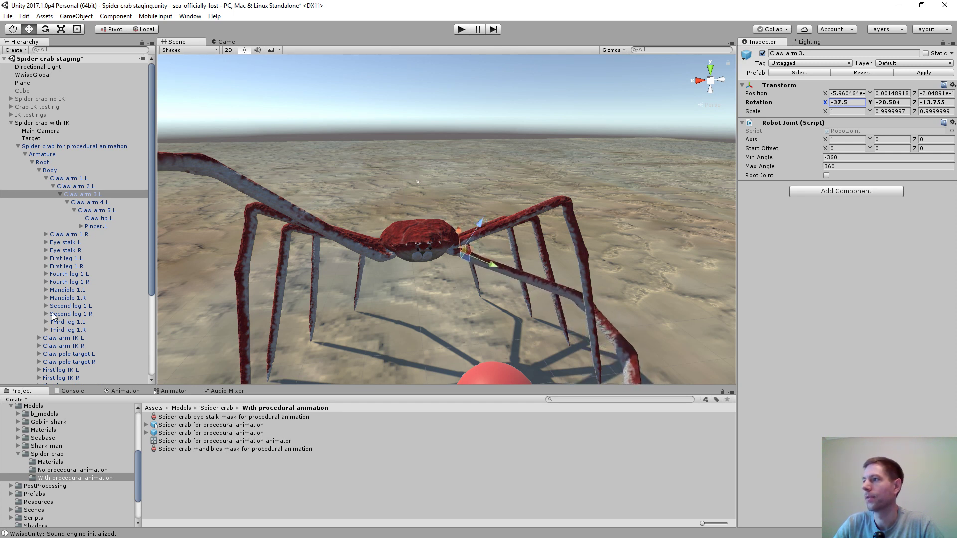
# Undo the test rotation of Claw arm 3.L and set its Robot Joint Min Angle to -45
pyautogui.hotkey('ctrl', 'z')
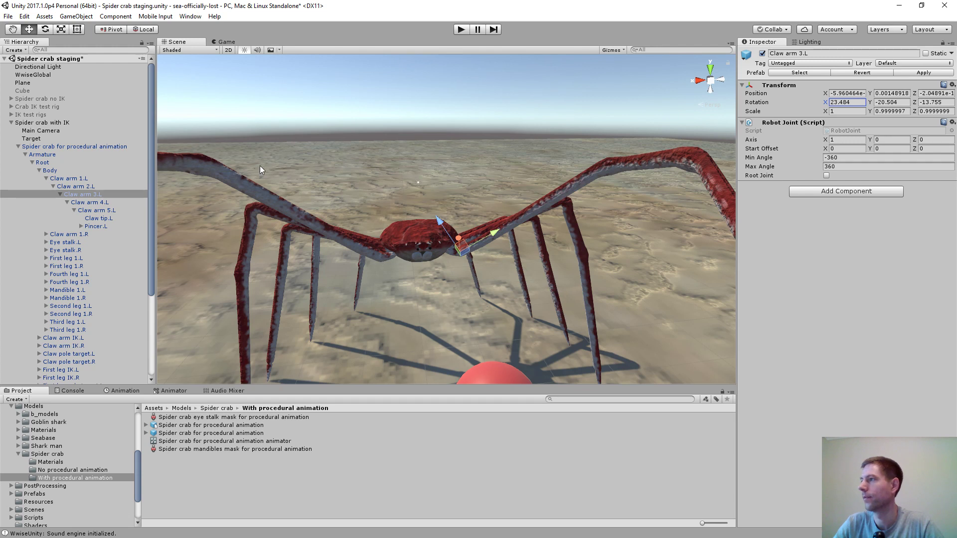
pyautogui.click(847, 157)
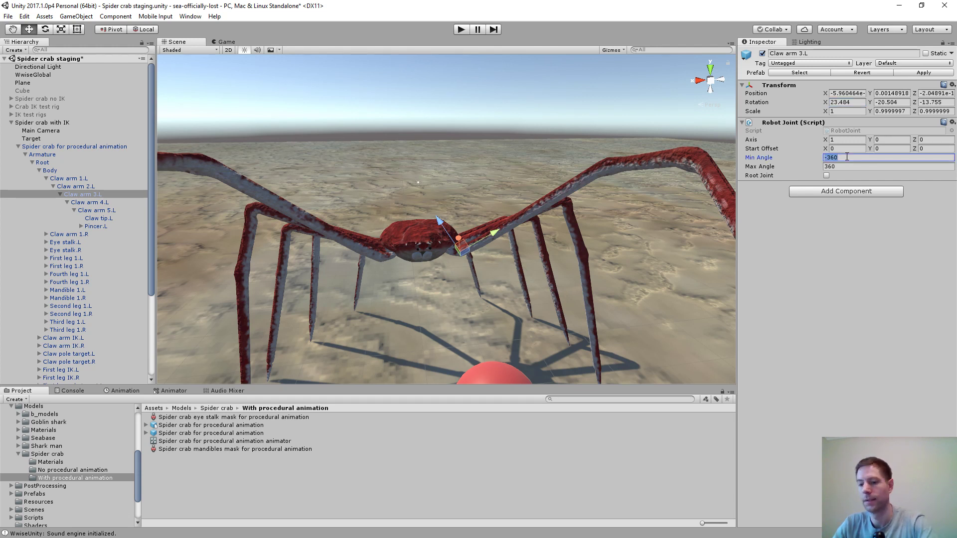
pyautogui.write('-45')
pyautogui.click(835, 167)
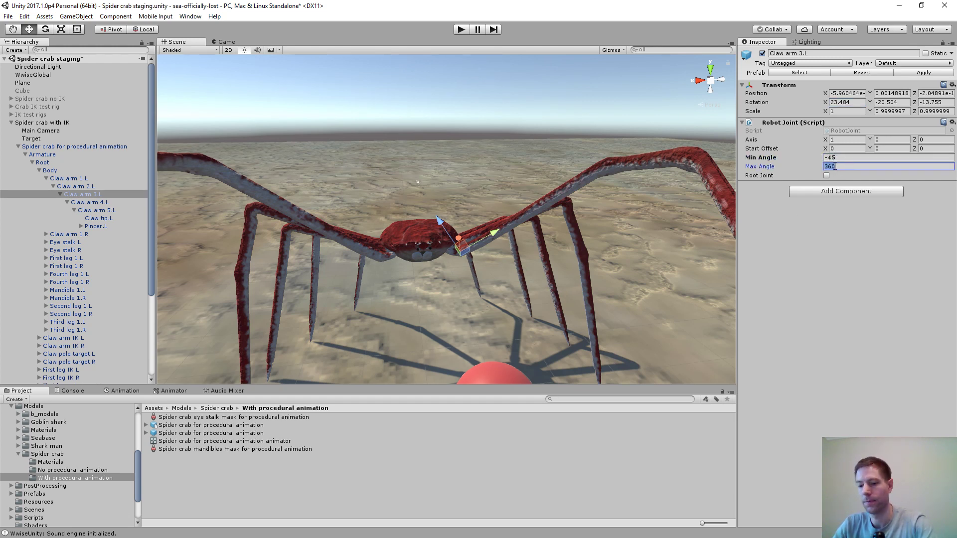
# Select Claw arm 4.L and test its bend from above with a Z rotation of -24.4
pyautogui.click(88, 202)
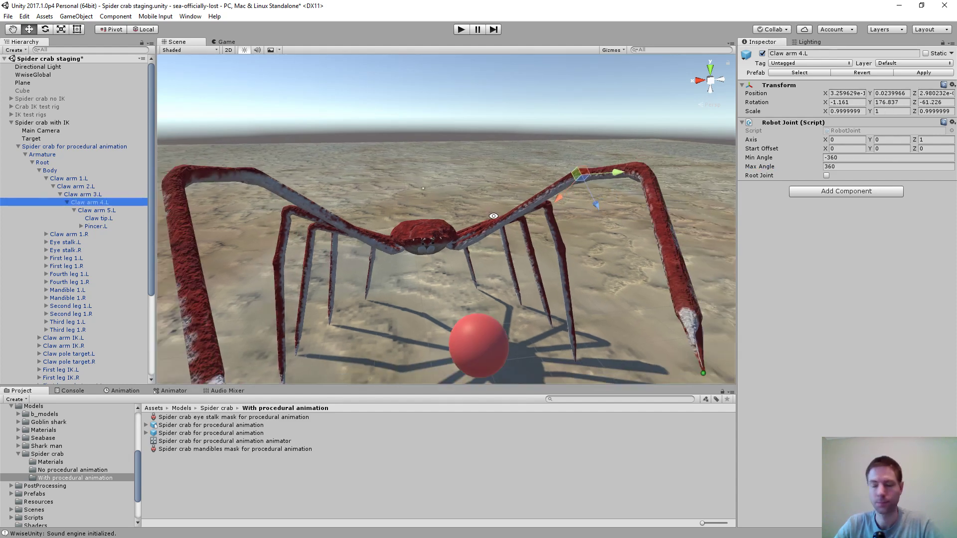
pyautogui.keyDown('alt'); pyautogui.moveTo(493, 216); pyautogui.dragTo(572, 111); pyautogui.keyUp('alt')
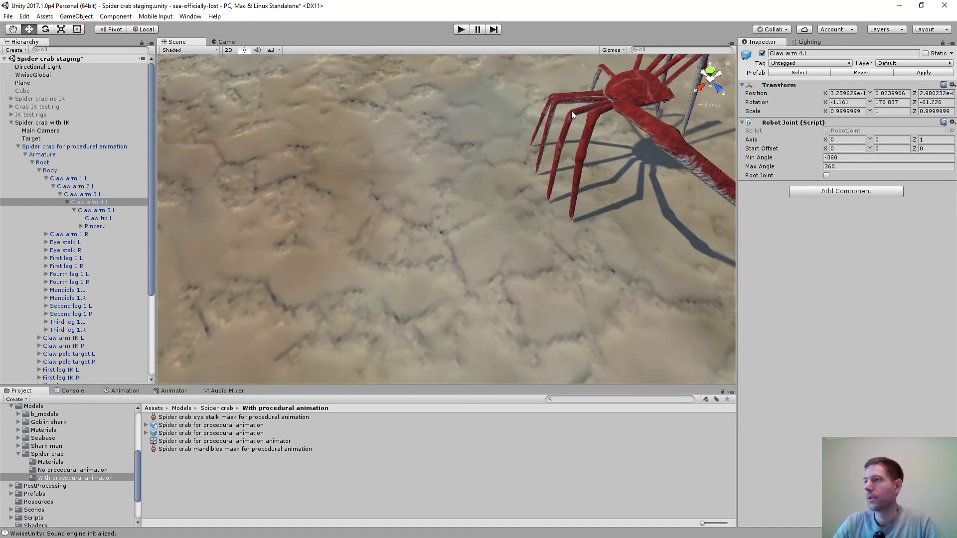
pyautogui.press('f')
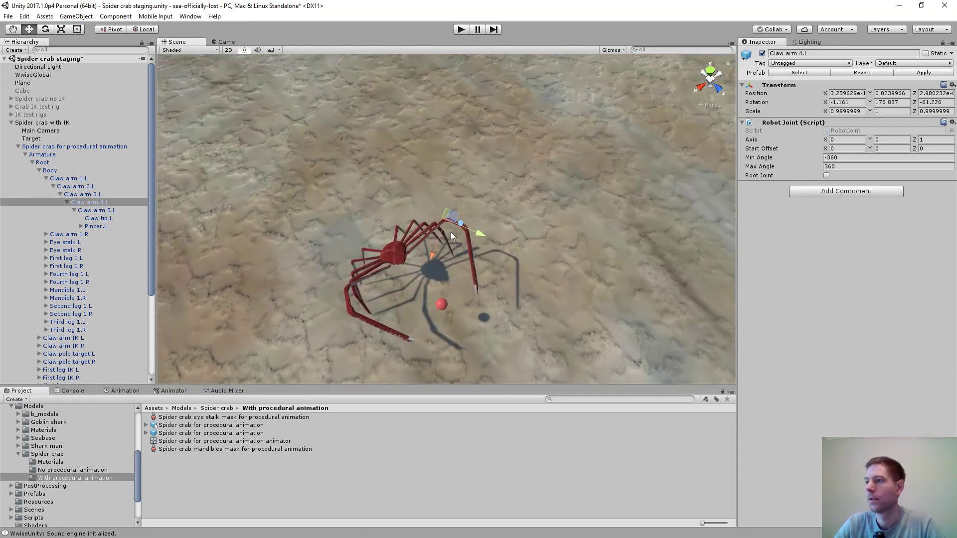
pyautogui.scroll(5, 450, 232)
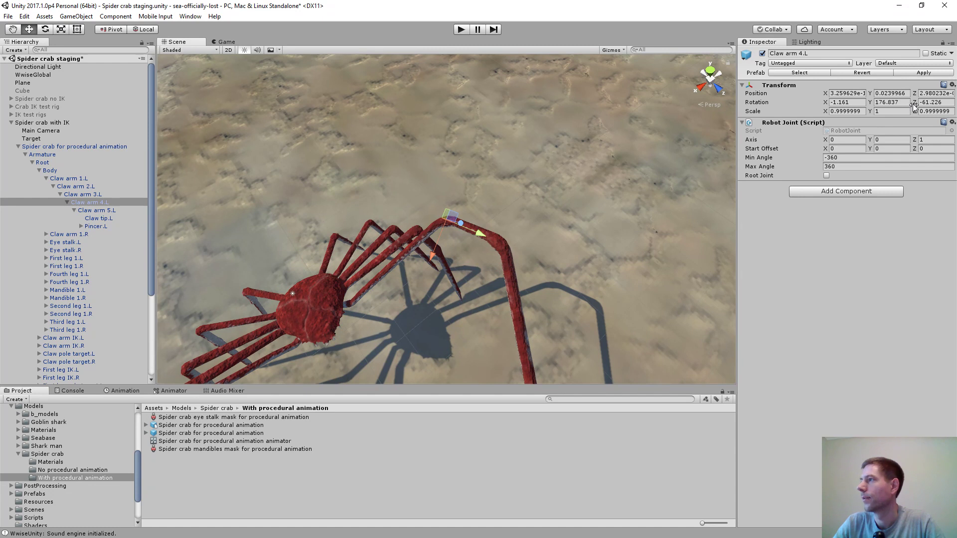
pyautogui.moveTo(917, 100); pyautogui.dragTo(913, 5)
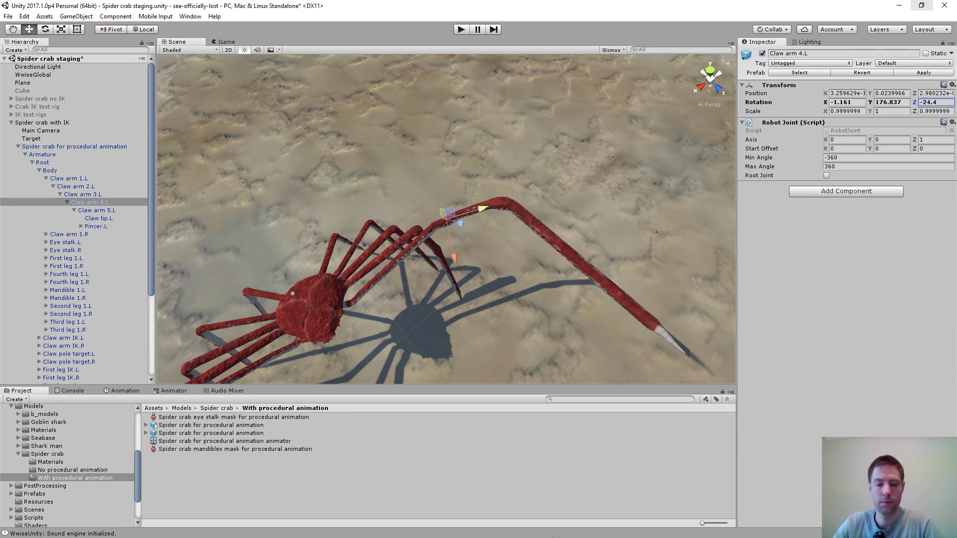
pyautogui.keyDown('alt'); pyautogui.click(543, 537); pyautogui.keyUp('alt')
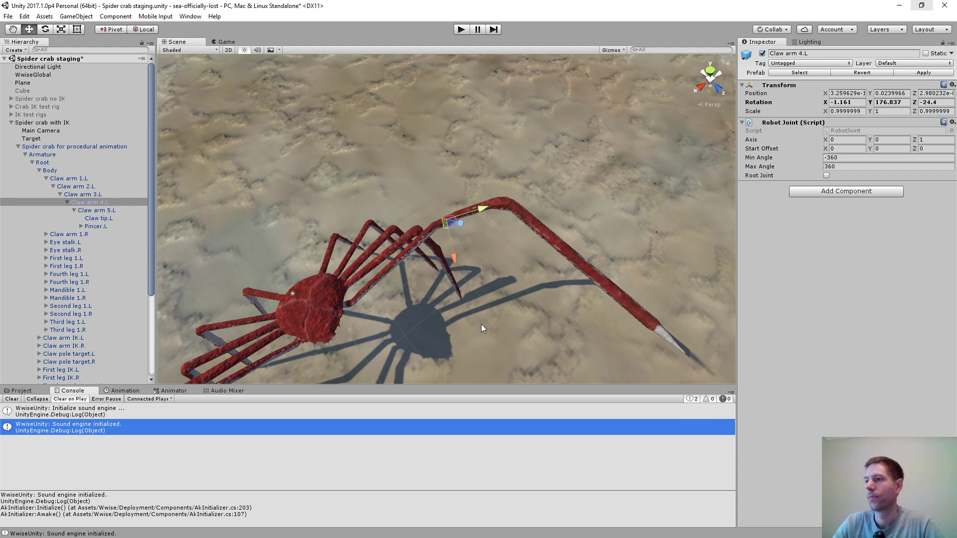
pyautogui.keyDown('alt'); pyautogui.moveTo(482, 328); pyautogui.dragTo(537, 265); pyautogui.keyUp('alt')
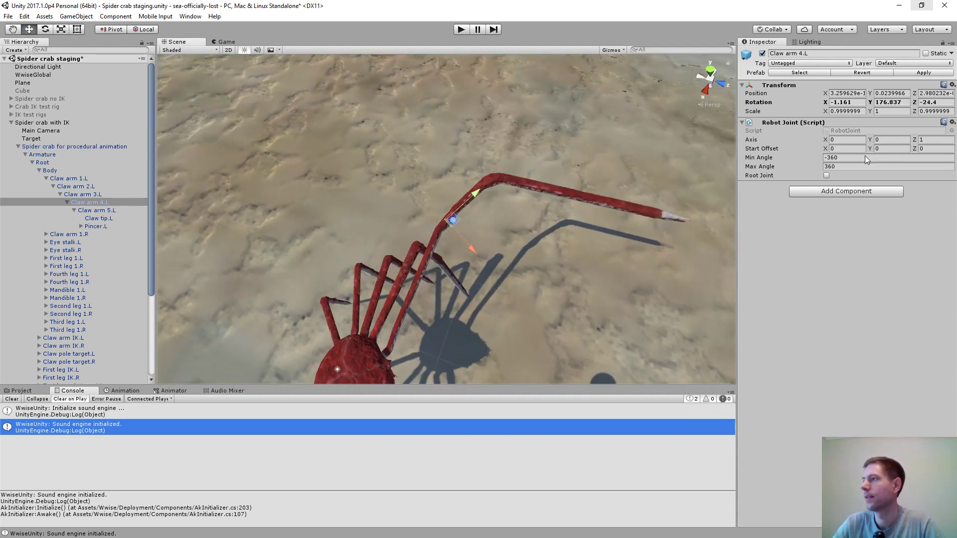
# Set the Robot Joint limits of Claw arm 4.L to a Min Angle of -110 and a Max Angle of -20
pyautogui.click(843, 160)
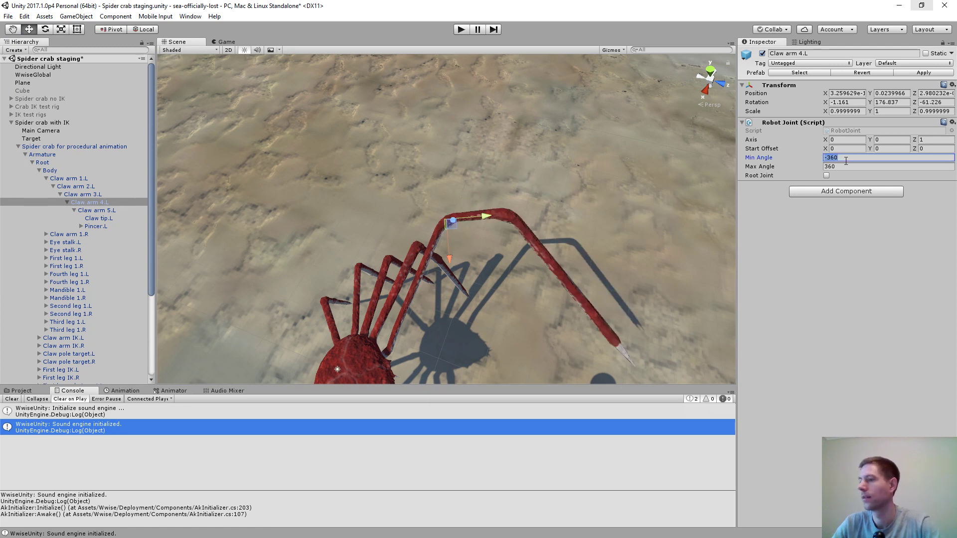
pyautogui.write('-110')
pyautogui.click(840, 166)
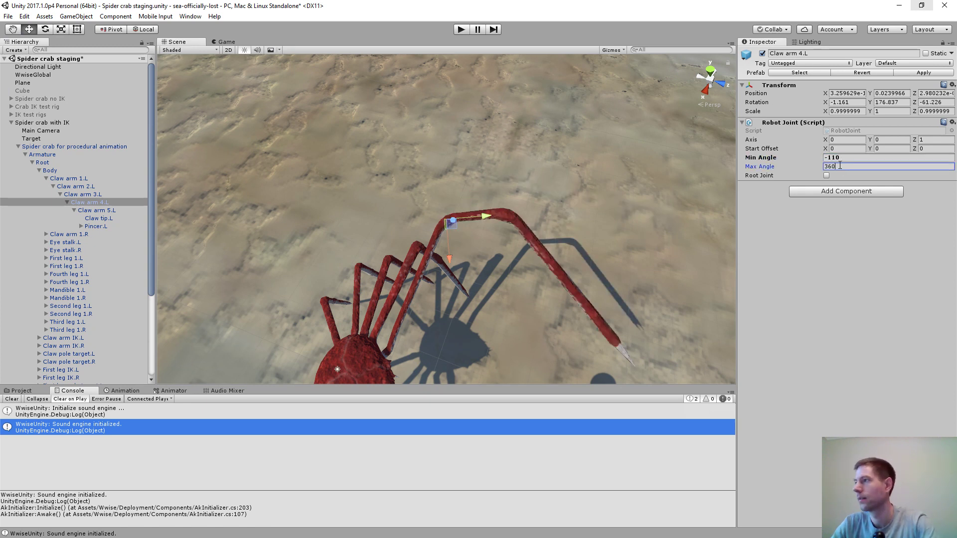
pyautogui.write('-20')
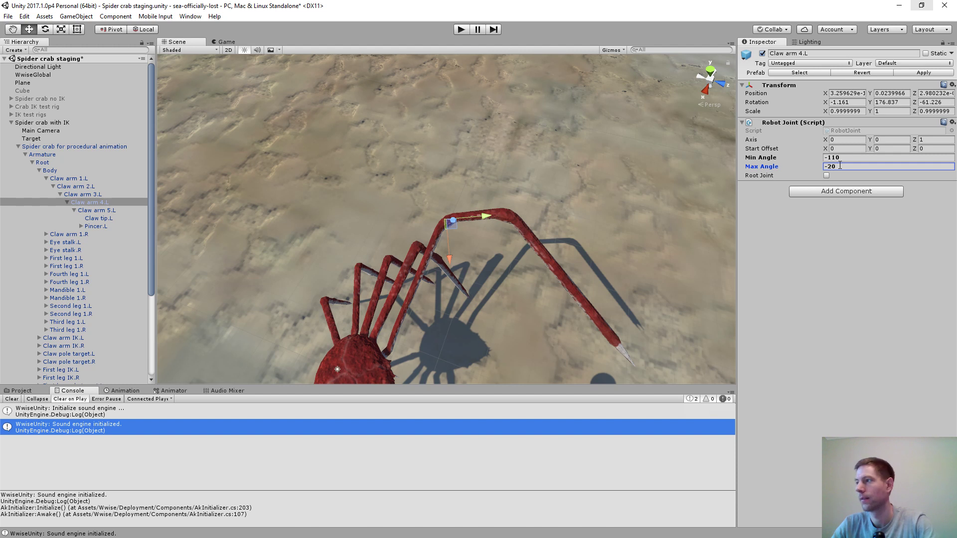
pyautogui.scroll(-3, 523, 231)
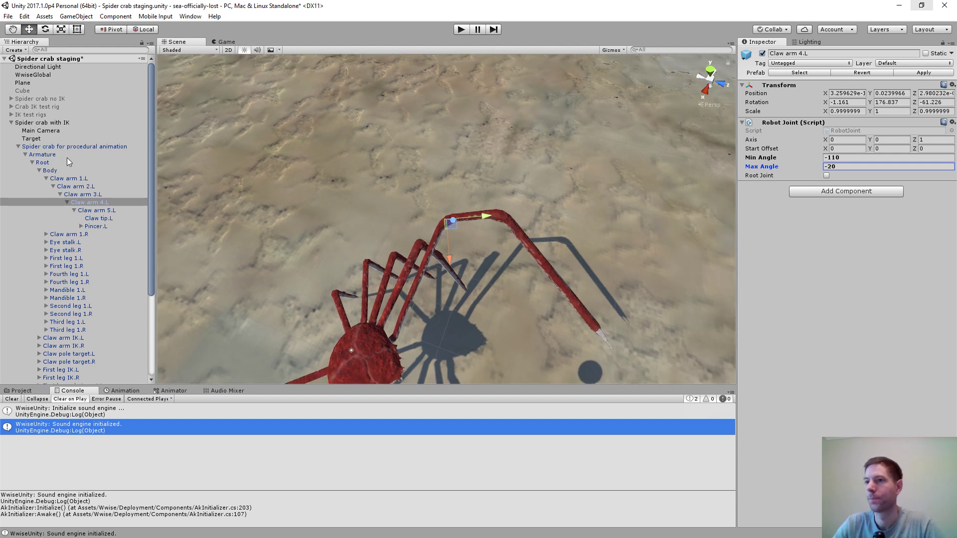
# Test the X rotation of Claw arm 5.L and set its Robot Joint limits to a Min Angle of 20 and a Max Angle of 110
pyautogui.click(92, 211)
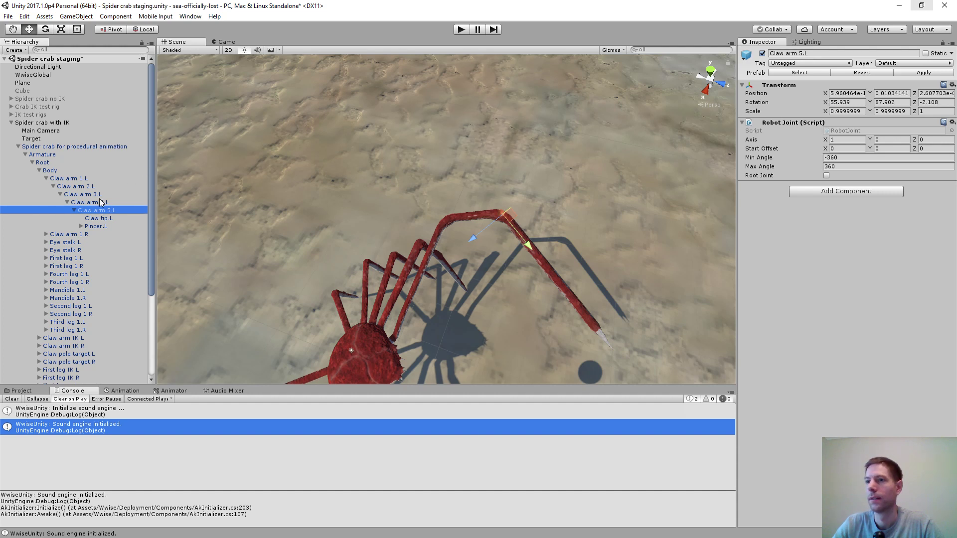
pyautogui.moveTo(825, 103); pyautogui.dragTo(873, 102)
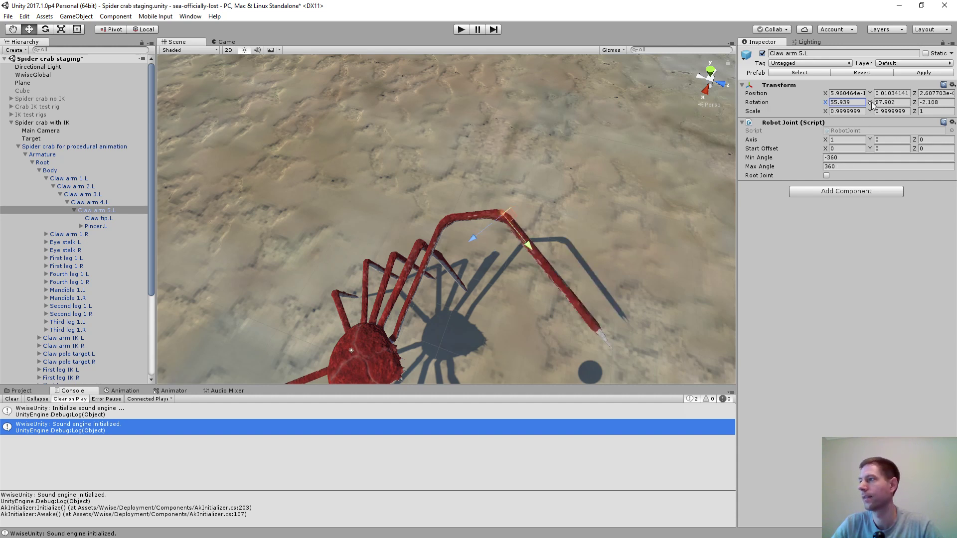
pyautogui.click(842, 157)
pyautogui.write('2')
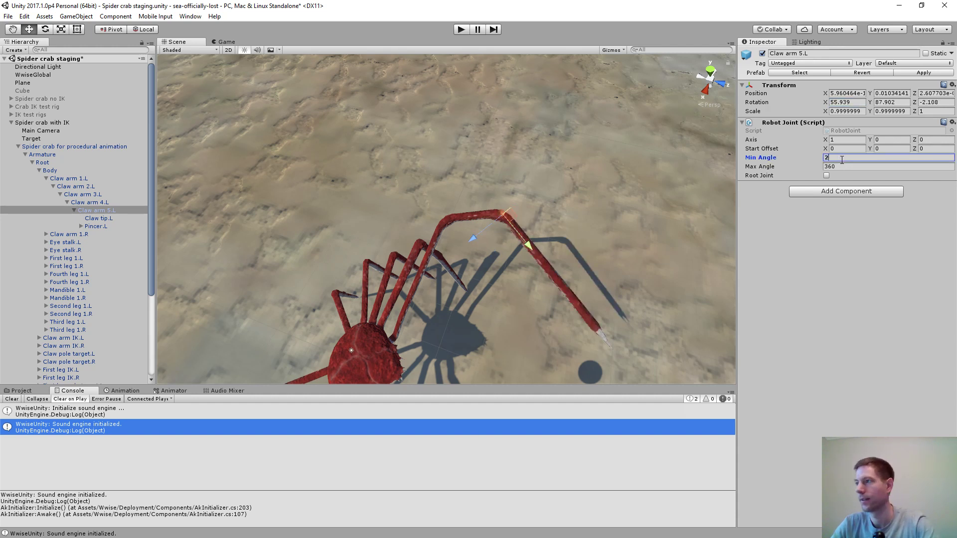
pyautogui.write('0')
pyautogui.press('Tab')
pyautogui.write('110')
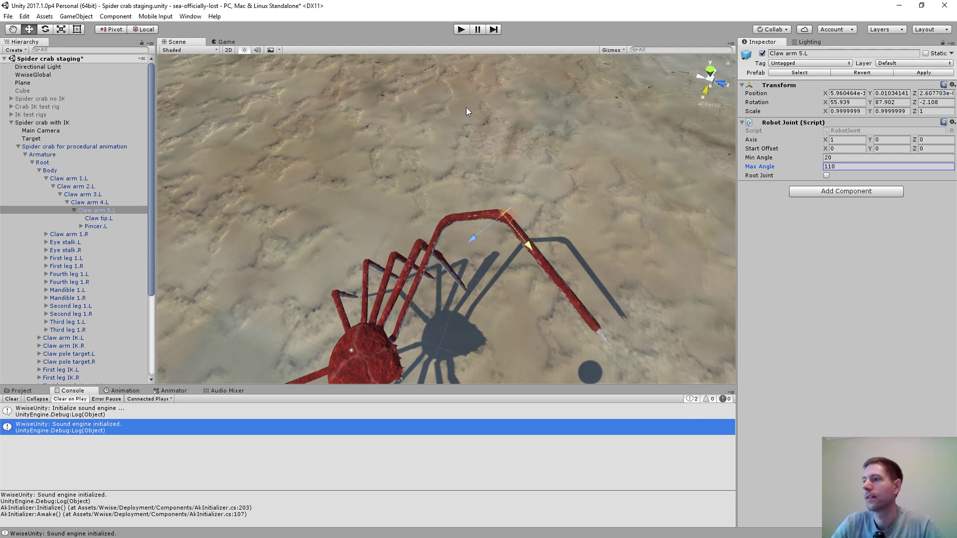
# Run the scene, examine from several sides how the left claw reaches for the Target sphere, and stop play mode
pyautogui.scroll(-2, 466, 58)
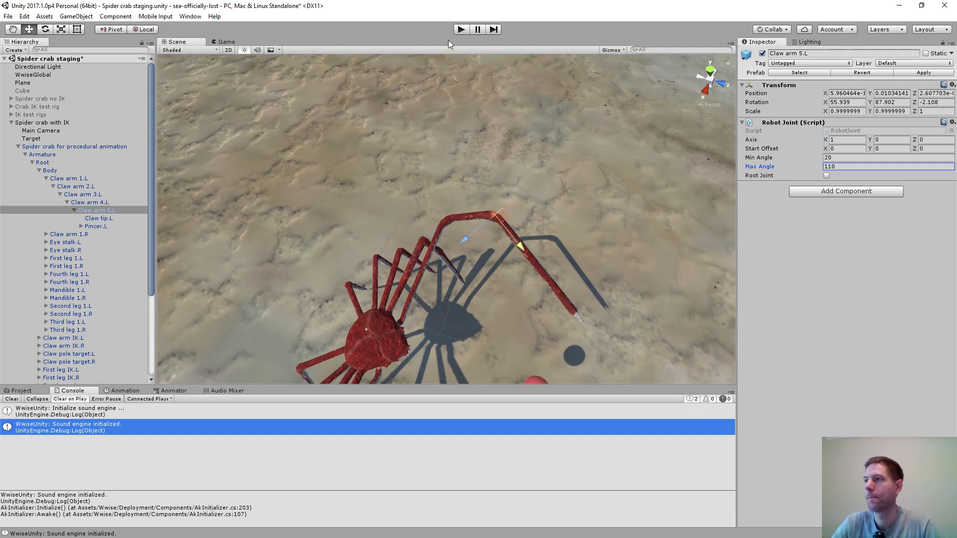
pyautogui.click(462, 29)
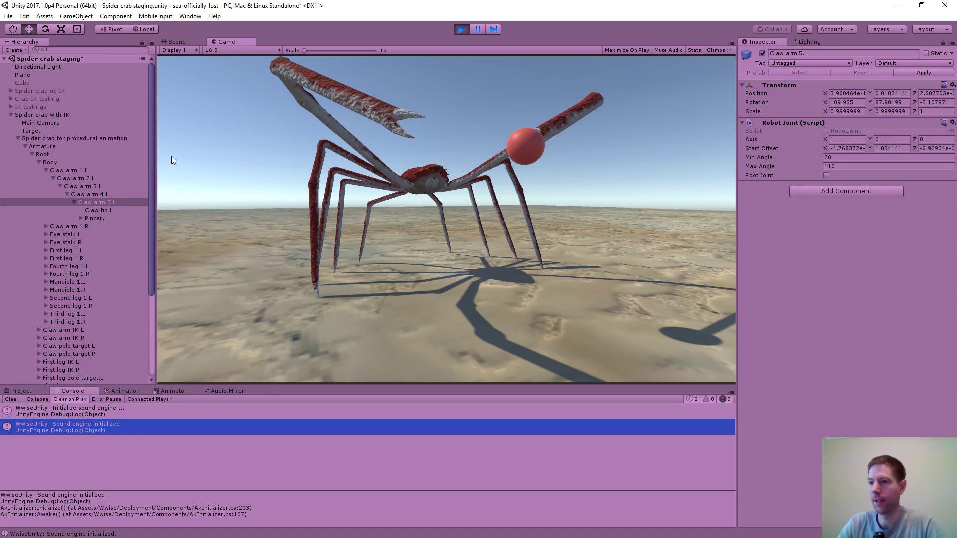
pyautogui.click(192, 44)
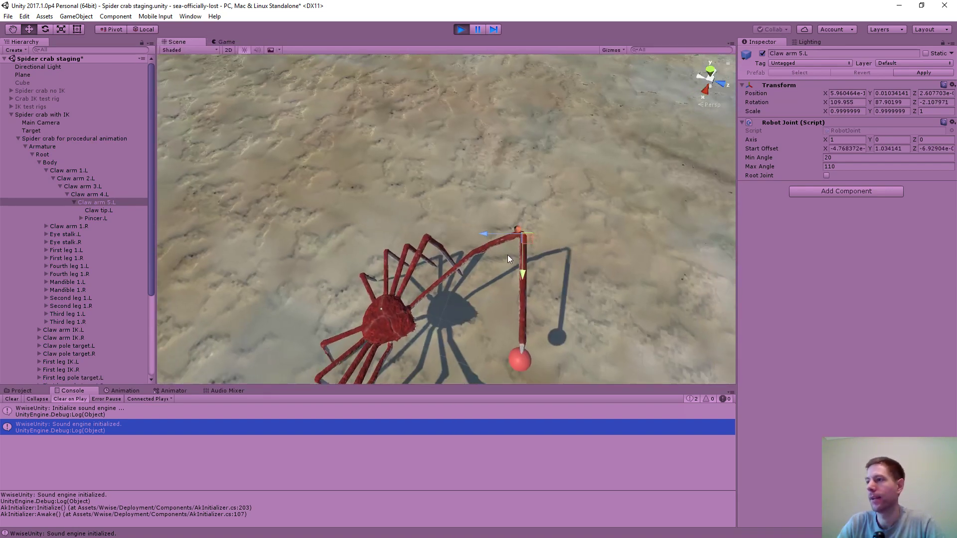
pyautogui.moveTo(507, 265); pyautogui.dragTo(482, 171, button='middle')
pyautogui.moveTo(480, 134); pyautogui.dragTo(516, 147, button='middle')
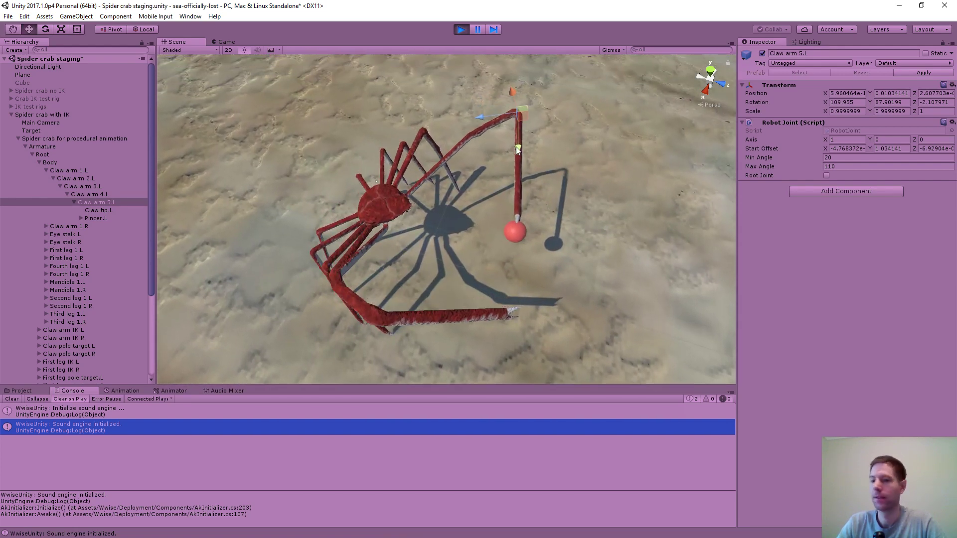
pyautogui.press('f')
pyautogui.scroll(9, 455, 211)
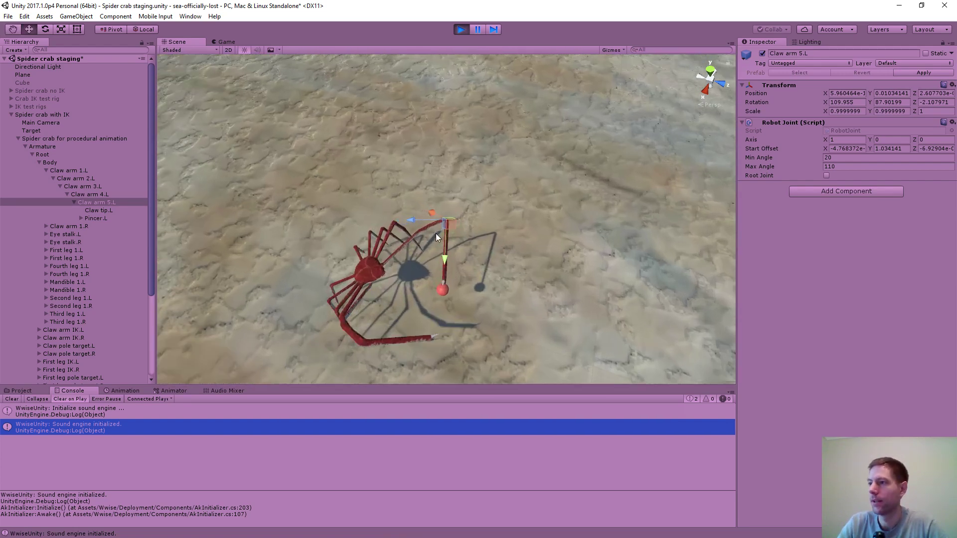
pyautogui.keyDown('alt'); pyautogui.moveTo(382, 279); pyautogui.dragTo(461, 278); pyautogui.keyUp('alt')
pyautogui.moveTo(436, 271); pyautogui.dragTo(450, 194, button='middle')
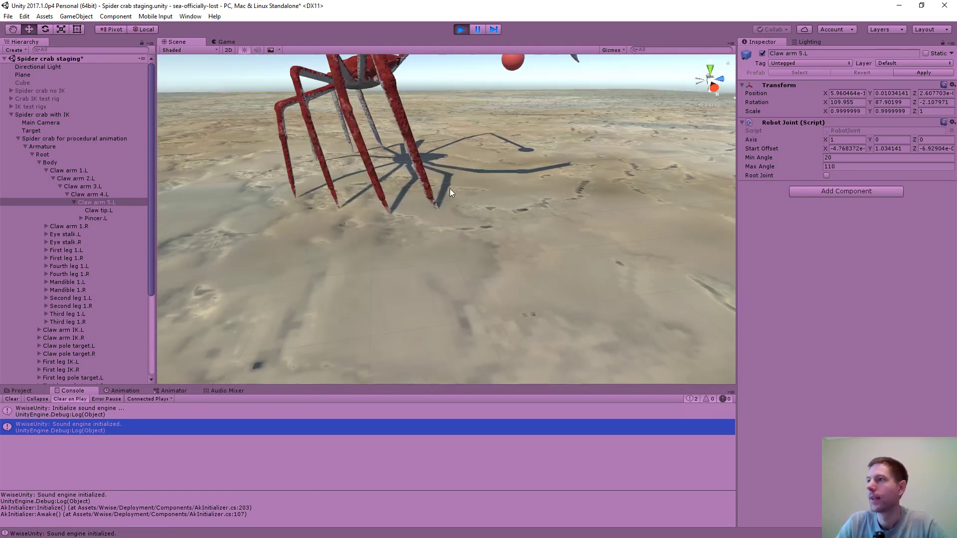
pyautogui.click(461, 30)
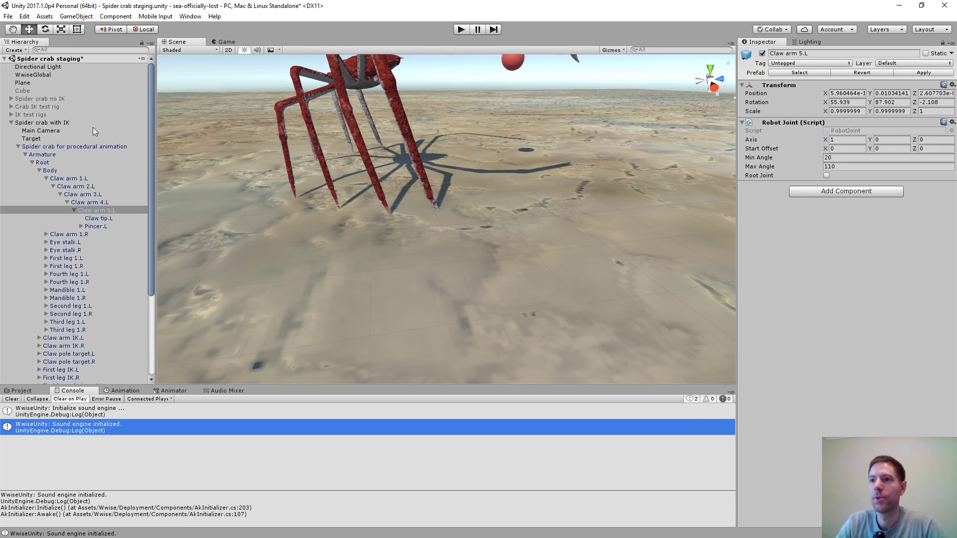
# Set the Learning Rate of the spider crab's Inverse Kinematics Controller to 20 and run the scene again
pyautogui.click(80, 146)
pyautogui.click(834, 339)
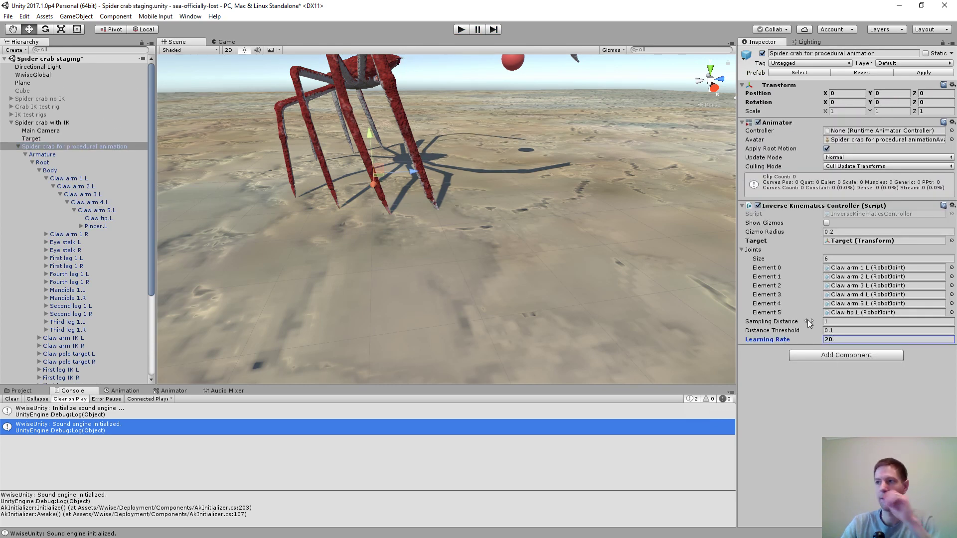
pyautogui.click(459, 29)
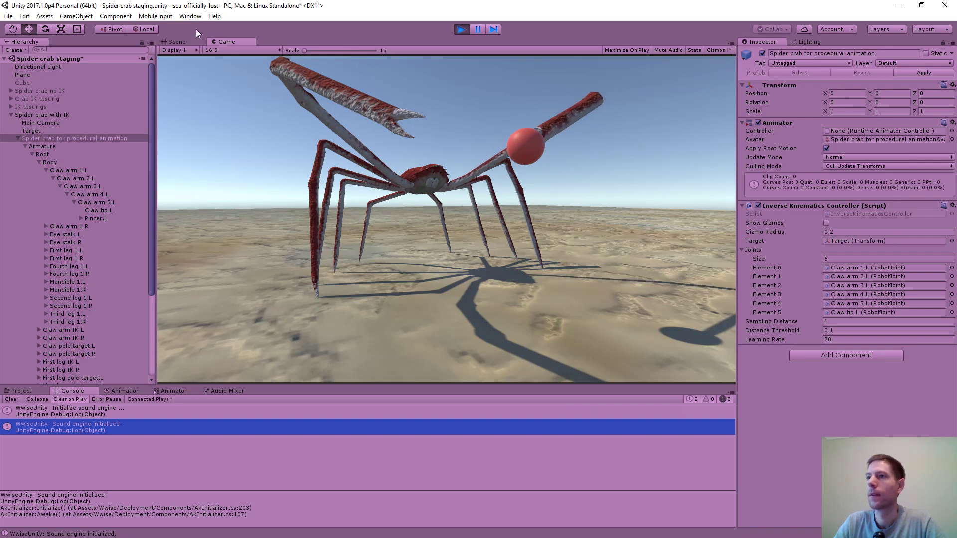
# In the running Scene view, move the Target sphere down and ahead of the crab to about Y 0.511 and Z 4.709
pyautogui.click(174, 43)
pyautogui.moveTo(473, 125); pyautogui.dragTo(467, 211, button='middle')
pyautogui.scroll(5, 468, 212)
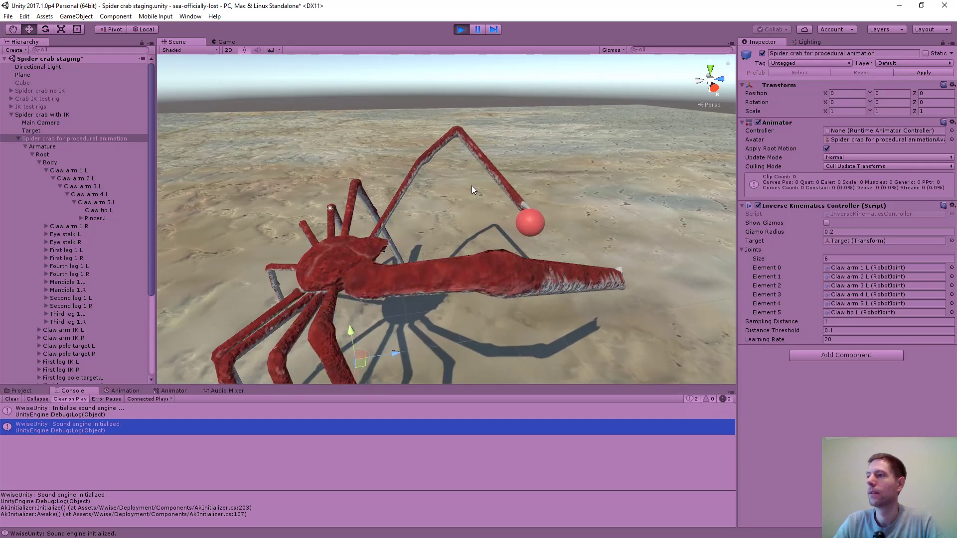
pyautogui.keyDown('alt'); pyautogui.moveTo(472, 213); pyautogui.dragTo(433, 238); pyautogui.keyUp('alt')
pyautogui.click(497, 293)
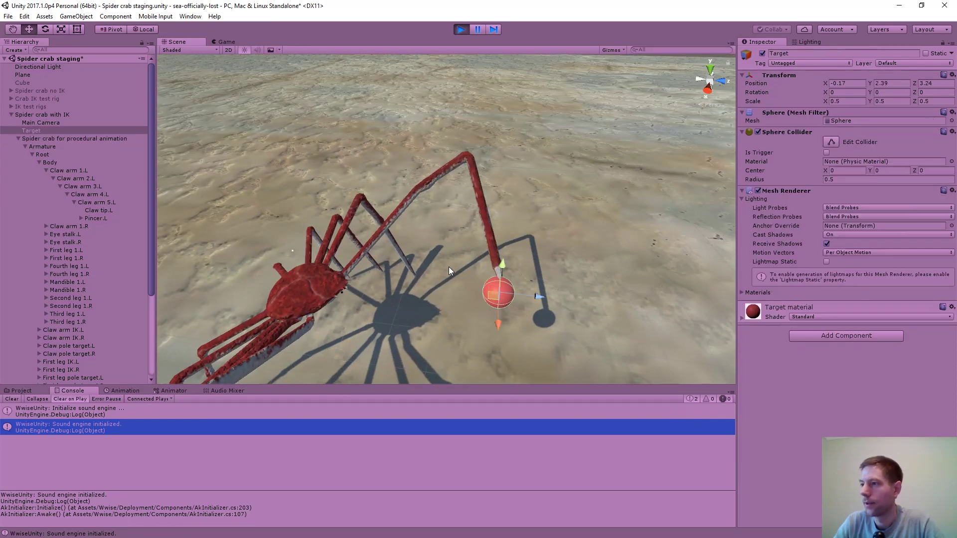
pyautogui.moveTo(448, 268); pyautogui.dragTo(457, 226, button='middle')
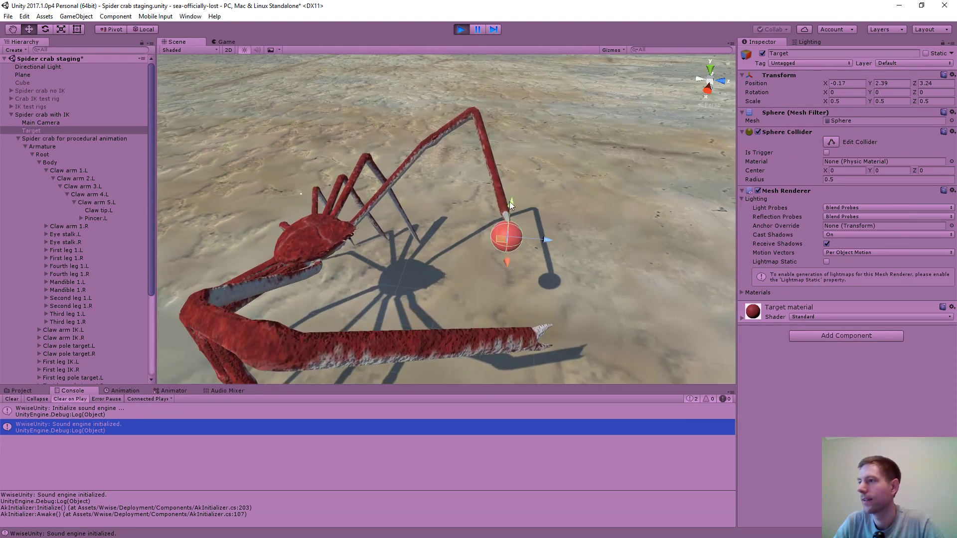
pyautogui.moveTo(512, 203); pyautogui.dragTo(438, 278)
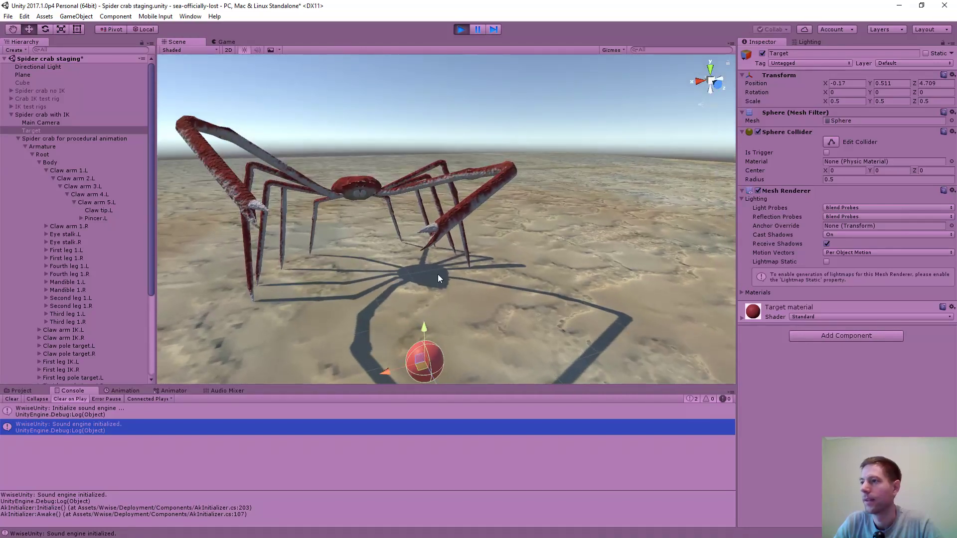
# Move the Target sphere up and back into the crab's body, to about Y 1.777 and Z -0.48
pyautogui.moveTo(424, 328); pyautogui.dragTo(402, 253)
pyautogui.moveTo(436, 289)
pyautogui.mouseDown()
pyautogui.moveTo(319, 152)
pyautogui.moveTo(421, 292)
pyautogui.mouseUp()
pyautogui.scroll(10, 420, 288)
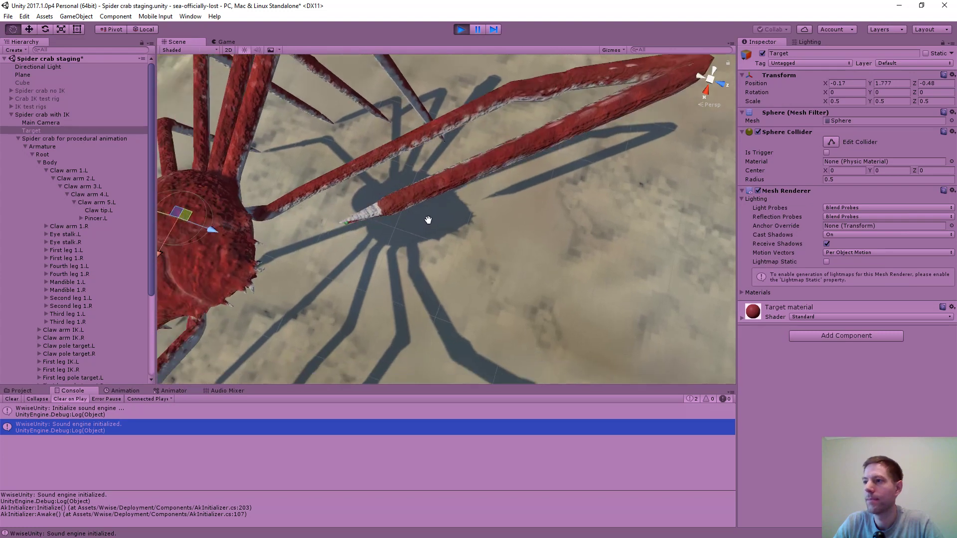
# Move the Target sphere to the front of the crab's head, at about Y 1.937 and Z 0.332, and inspect the folded claw
pyautogui.keyDown('alt'); pyautogui.moveTo(429, 220); pyautogui.dragTo(259, 188); pyautogui.keyUp('alt')
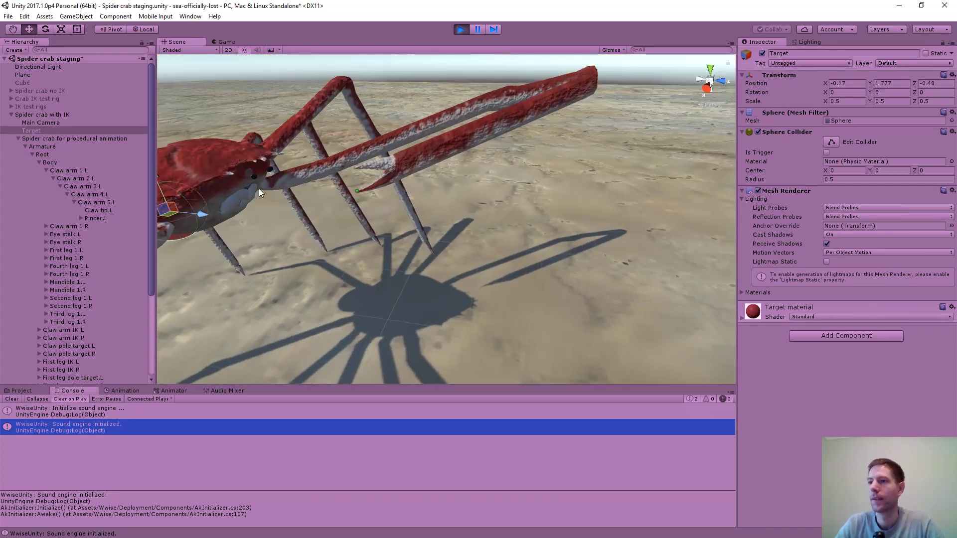
pyautogui.moveTo(206, 214); pyautogui.dragTo(275, 218)
pyautogui.moveTo(242, 181); pyautogui.dragTo(239, 166)
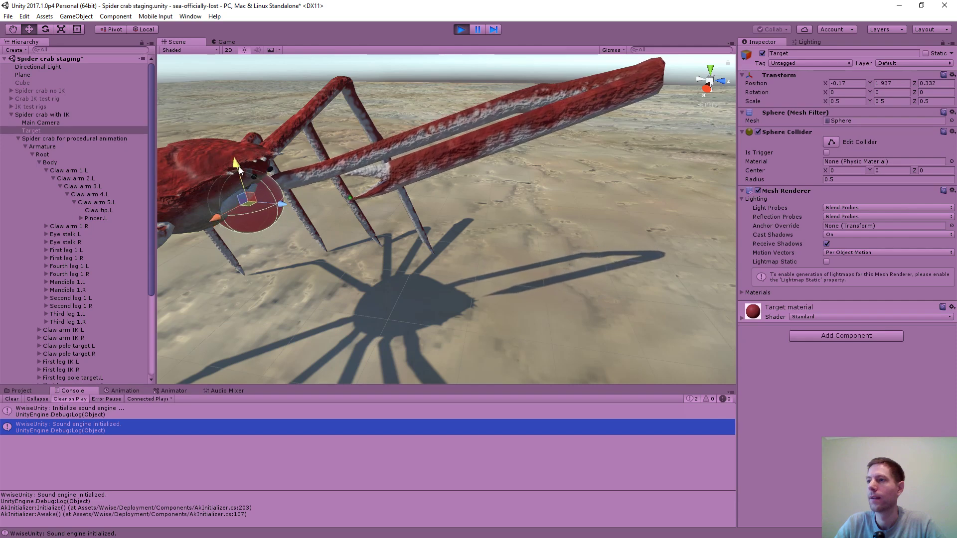
pyautogui.keyDown('alt'); pyautogui.moveTo(348, 171); pyautogui.dragTo(349, 274); pyautogui.keyUp('alt')
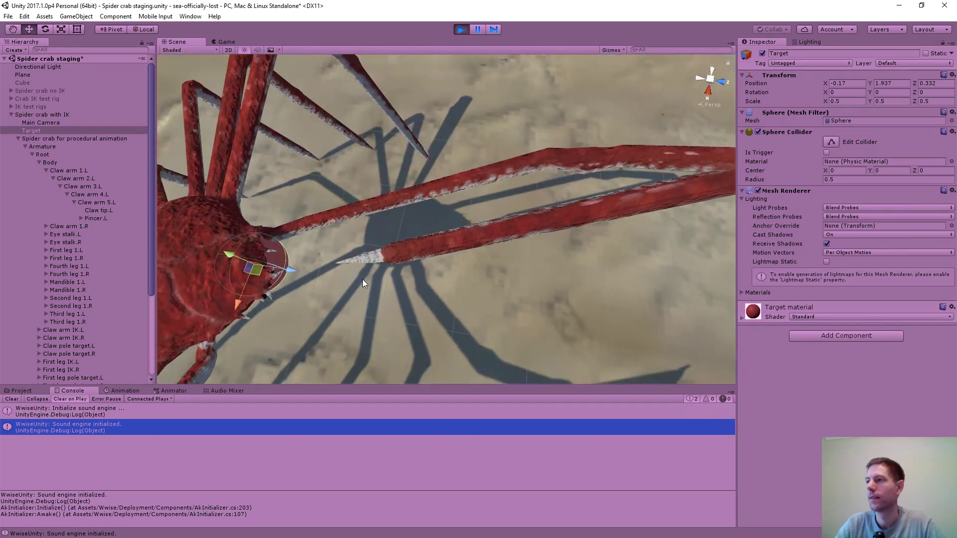
# Check the Robot Joint axes and angle limits of Claw arm 2.L, 3.L and 4.L against the folded claw's pose from several angles
pyautogui.scroll(-3, 386, 269)
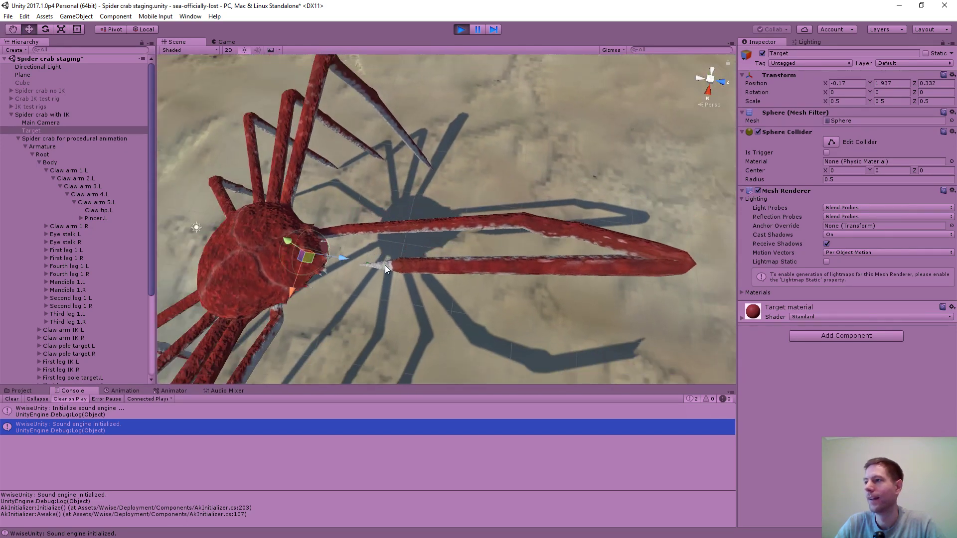
pyautogui.keyDown('alt'); pyautogui.moveTo(402, 315); pyautogui.dragTo(244, 251); pyautogui.keyUp('alt')
pyautogui.keyDown('alt'); pyautogui.moveTo(423, 172); pyautogui.dragTo(483, 220); pyautogui.keyUp('alt')
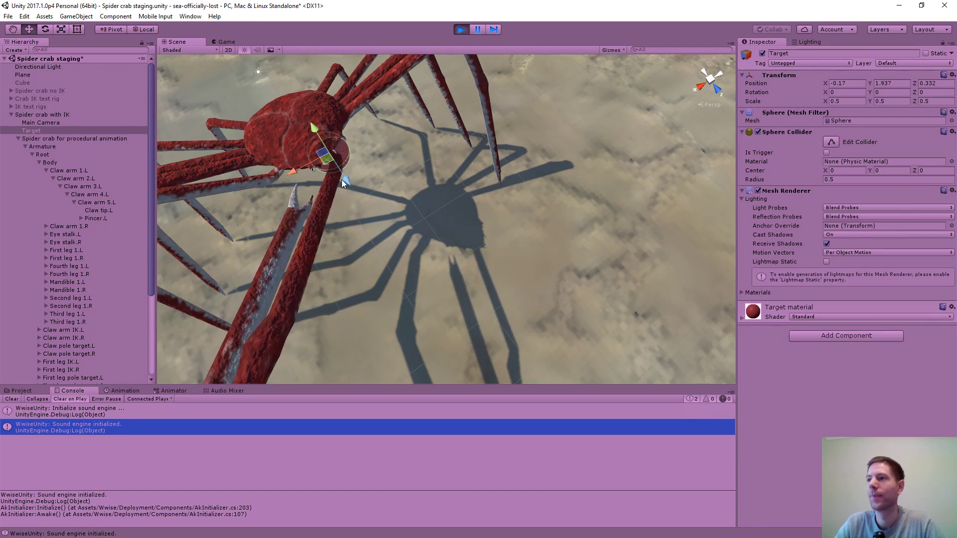
pyautogui.click(76, 179)
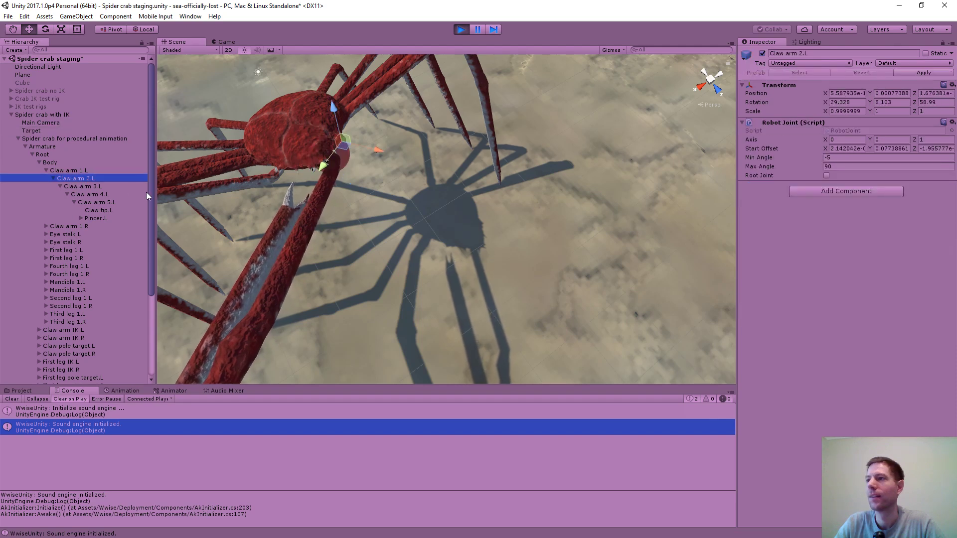
pyautogui.click(77, 186)
pyautogui.click(86, 194)
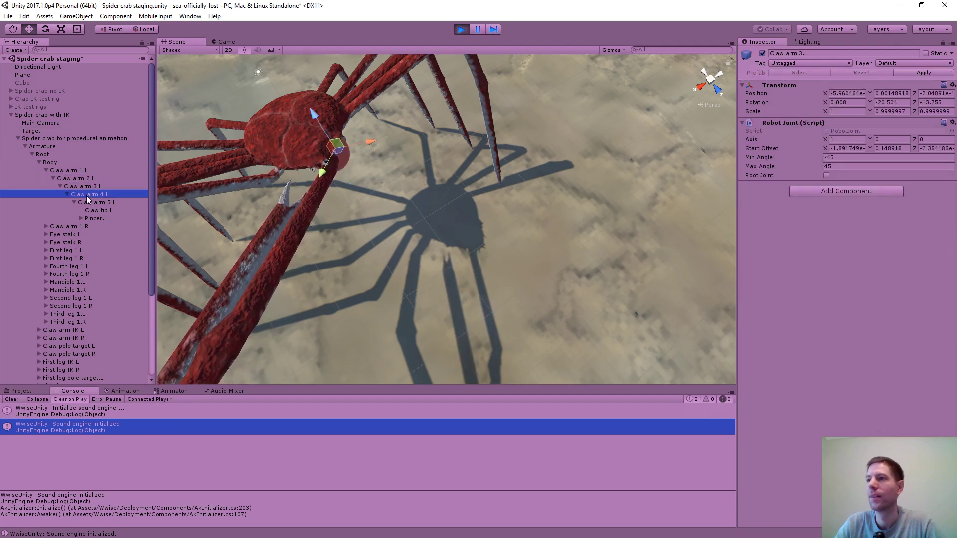
pyautogui.click(80, 187)
pyautogui.keyDown('alt'); pyautogui.moveTo(271, 220); pyautogui.dragTo(233, 169); pyautogui.keyUp('alt')
pyautogui.scroll(6, 459, 187)
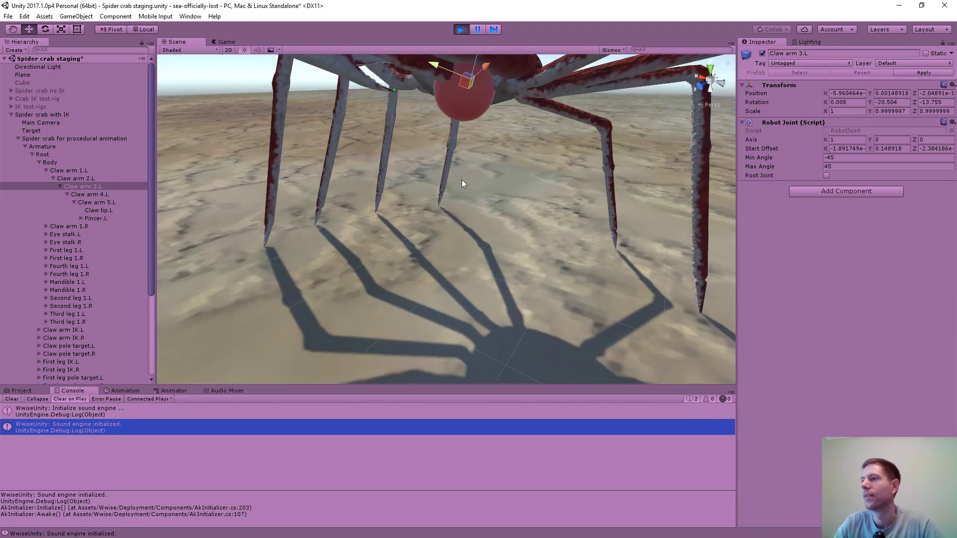
pyautogui.moveTo(441, 212); pyautogui.dragTo(465, 142, button='middle')
pyautogui.keyDown('alt'); pyautogui.moveTo(465, 143); pyautogui.dragTo(479, 165); pyautogui.keyUp('alt')
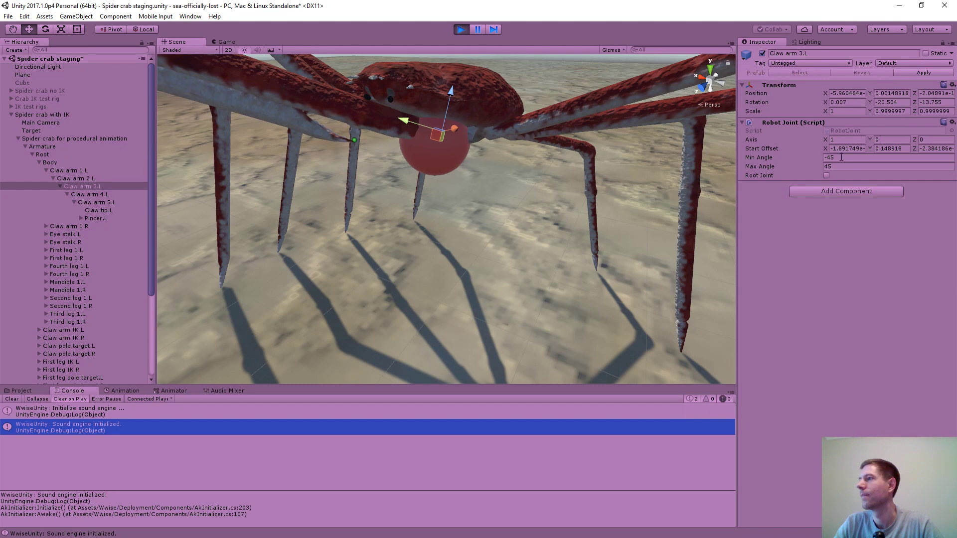
pyautogui.keyDown('alt'); pyautogui.moveTo(462, 152); pyautogui.dragTo(316, 159); pyautogui.keyUp('alt')
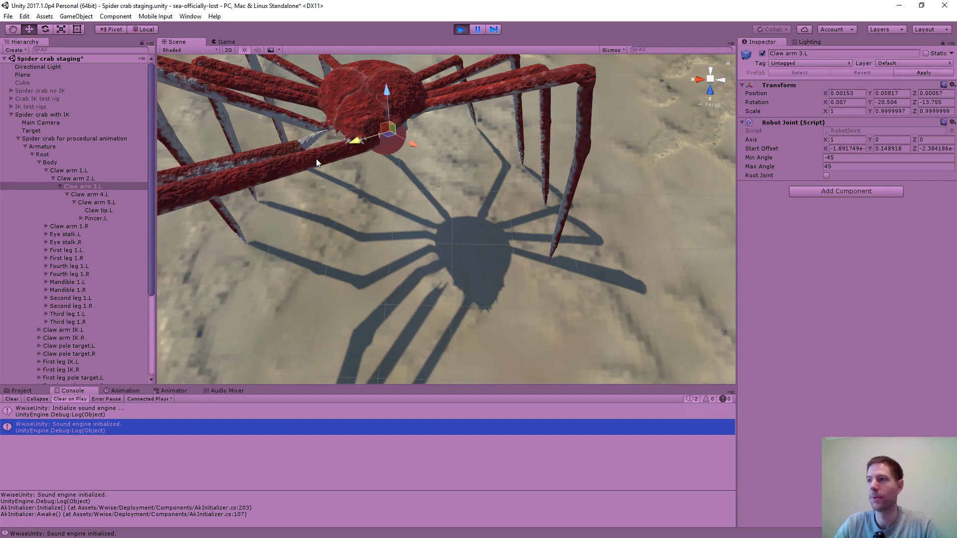
# Move the Target sphere out ahead of the crab, to about X -1.096, Y 1.996 and Z 3.743
pyautogui.click(389, 148)
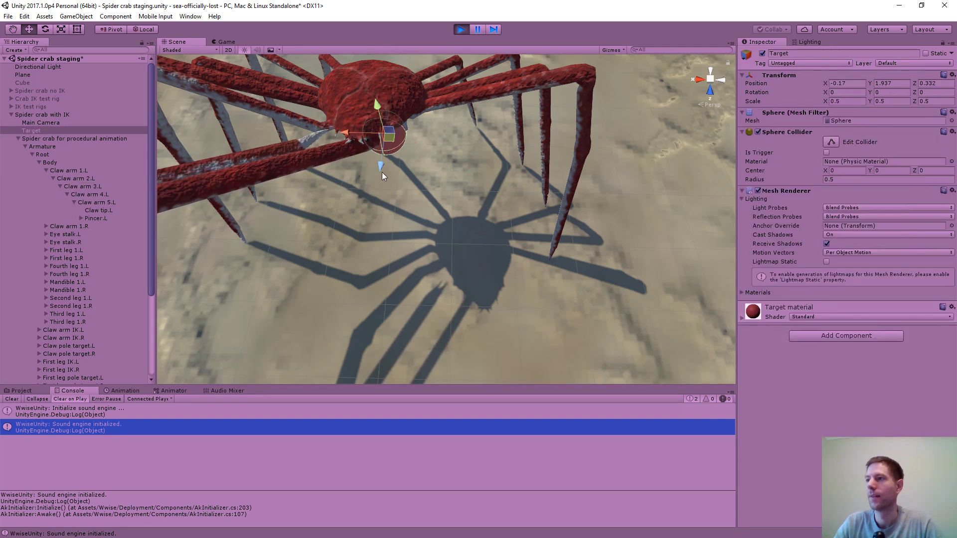
pyautogui.moveTo(378, 168); pyautogui.dragTo(360, 288)
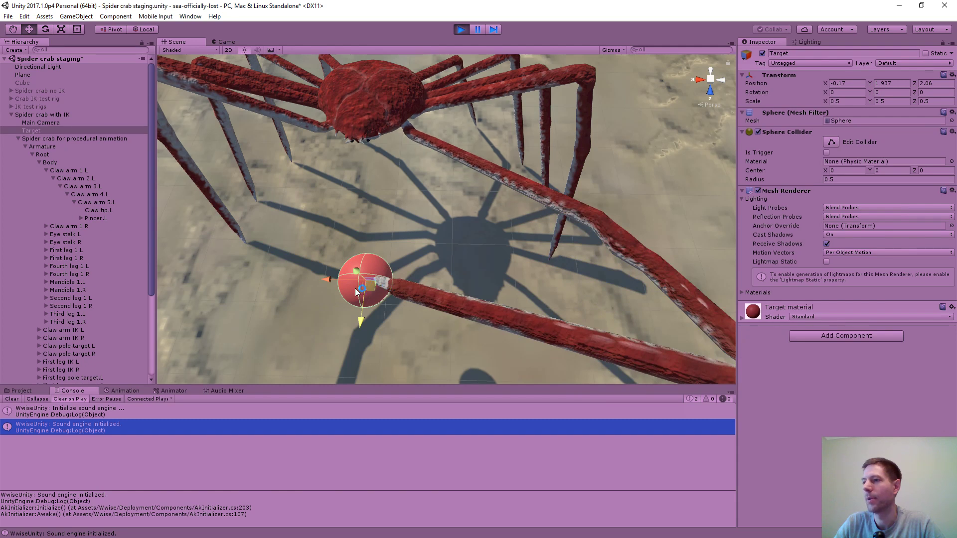
pyautogui.moveTo(358, 324); pyautogui.dragTo(390, 340)
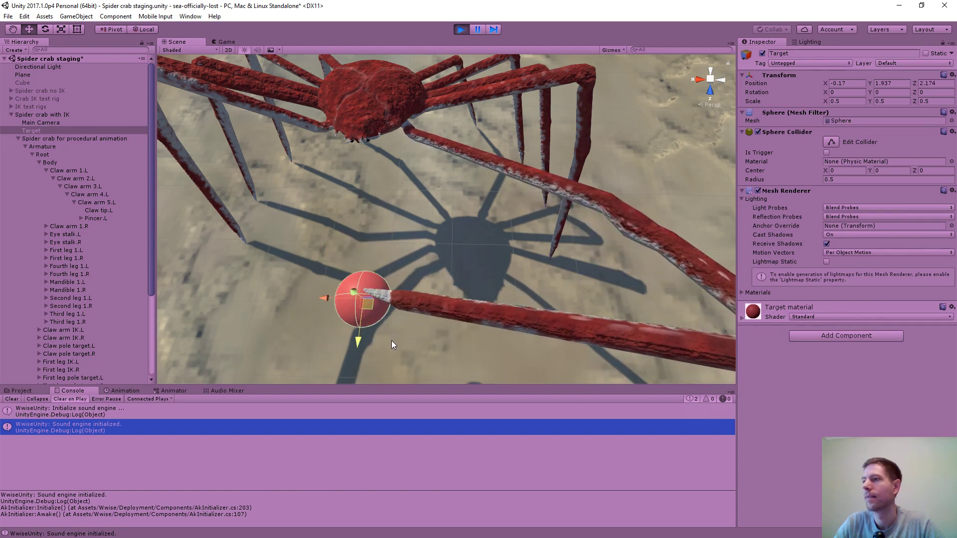
pyautogui.moveTo(351, 276); pyautogui.dragTo(374, 240)
pyautogui.scroll(-3, 374, 240)
pyautogui.keyDown('alt'); pyautogui.moveTo(427, 214); pyautogui.dragTo(489, 264); pyautogui.keyUp('alt')
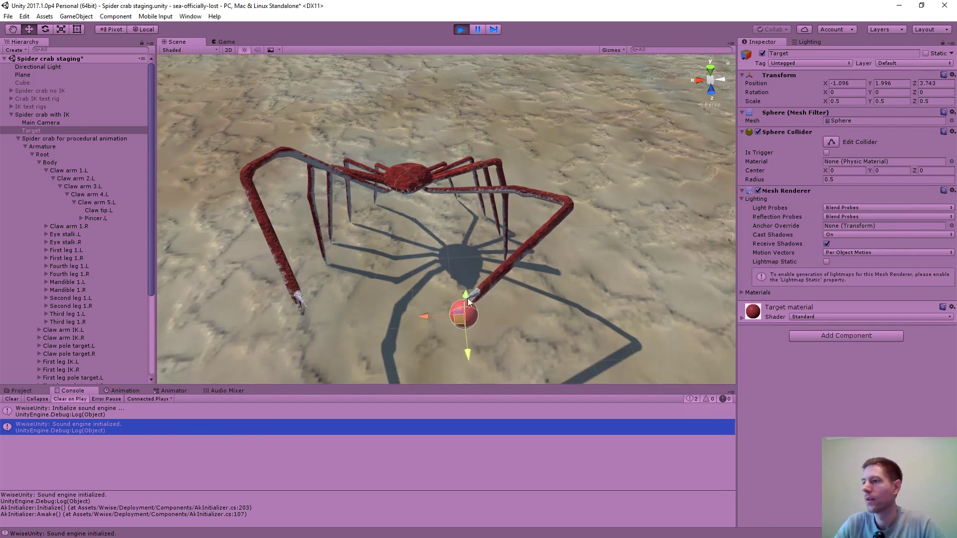
# Bring the Target sphere back towards the crab's front, to about X -0.43 and Z 2.17, and view the claw's bend from above
pyautogui.moveTo(465, 350); pyautogui.dragTo(470, 282)
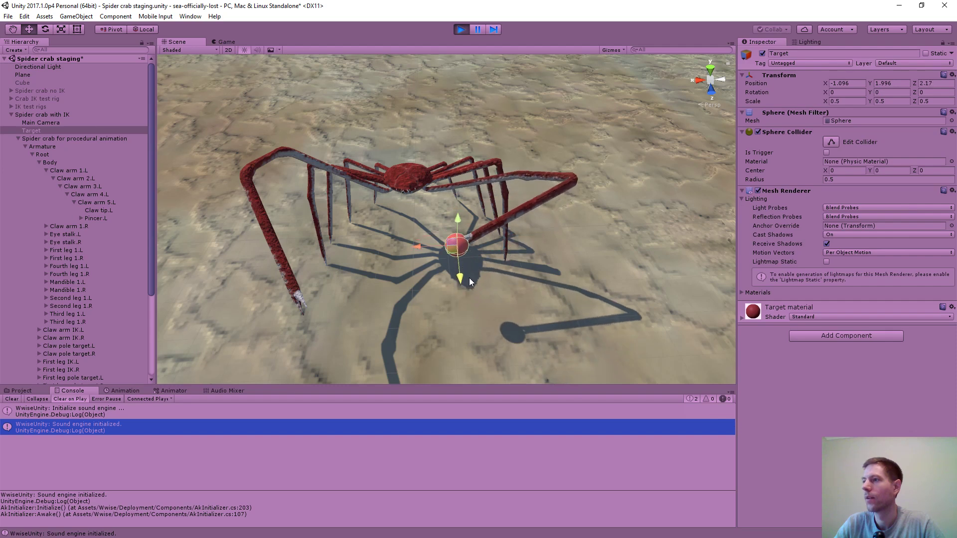
pyautogui.moveTo(423, 248); pyautogui.dragTo(388, 240)
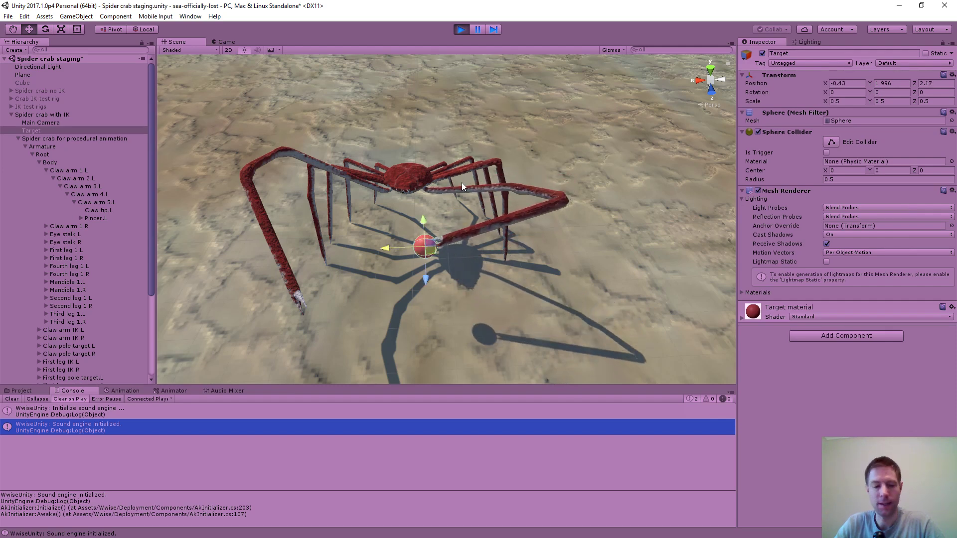
pyautogui.keyDown('alt'); pyautogui.moveTo(462, 182); pyautogui.dragTo(534, 198); pyautogui.keyUp('alt')
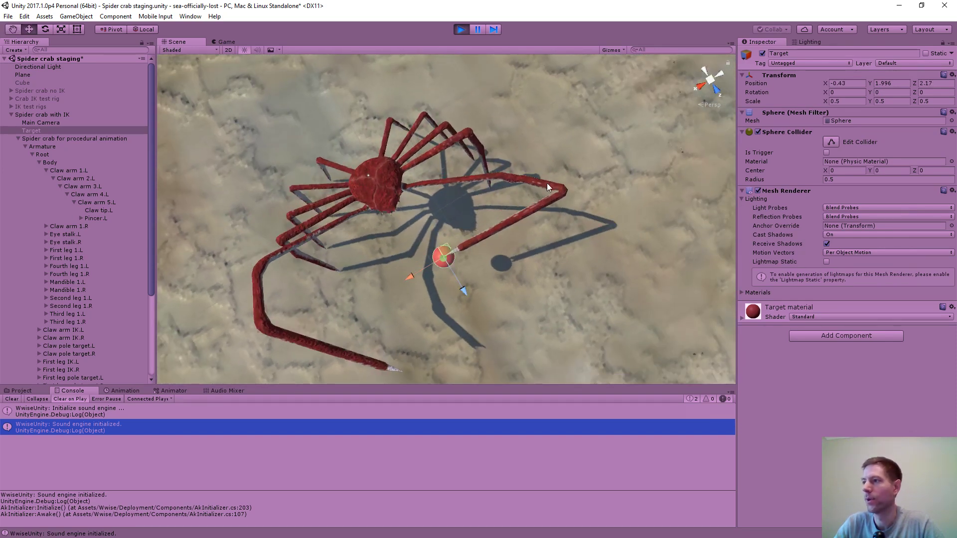
# Move the Target sphere out to the crab's left side, to about X -4.14 and Z 1.32, and inspect the claw's reach
pyautogui.moveTo(463, 293); pyautogui.dragTo(375, 178)
pyautogui.scroll(5, 386, 179)
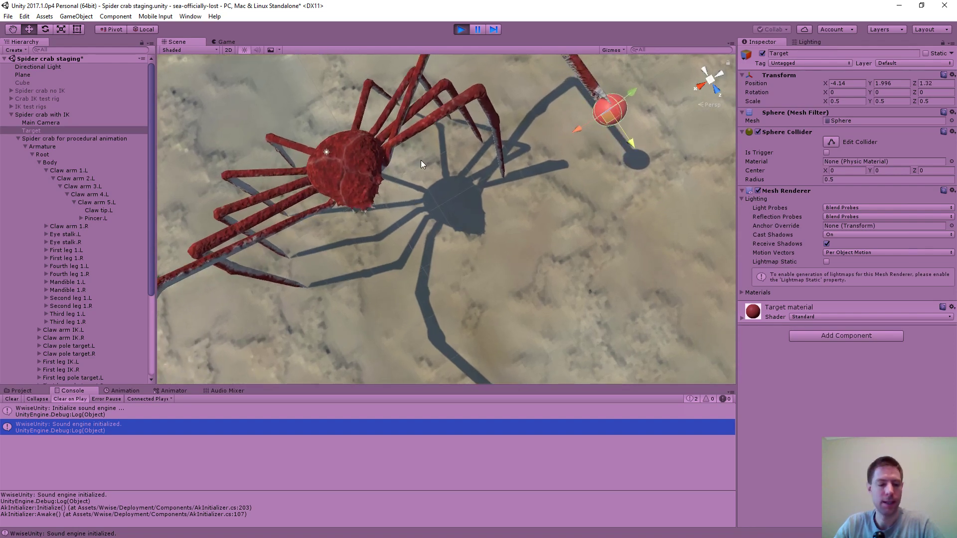
pyautogui.moveTo(446, 180); pyautogui.dragTo(429, 194, button='middle')
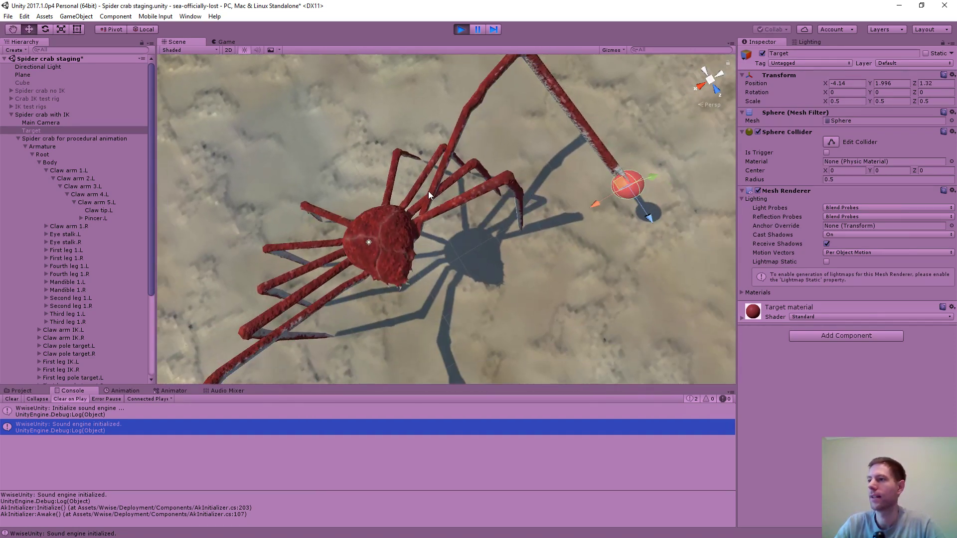
pyautogui.keyDown('alt'); pyautogui.moveTo(453, 258); pyautogui.dragTo(413, 221); pyautogui.keyUp('alt')
# Check Claw arm 2.L's Robot Joint settings, and move the Target sphere in towards the crab to about X -1.796
pyautogui.click(414, 225)
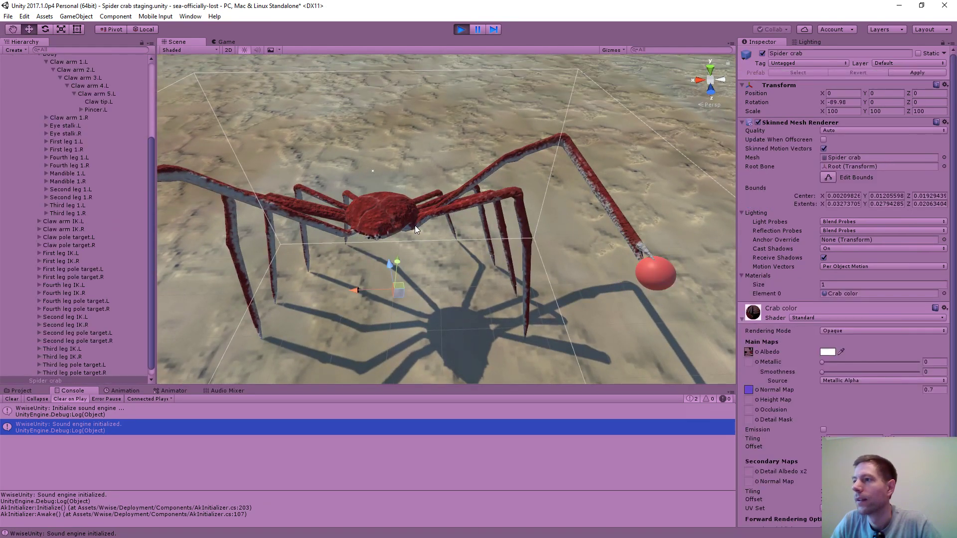
pyautogui.click(83, 164)
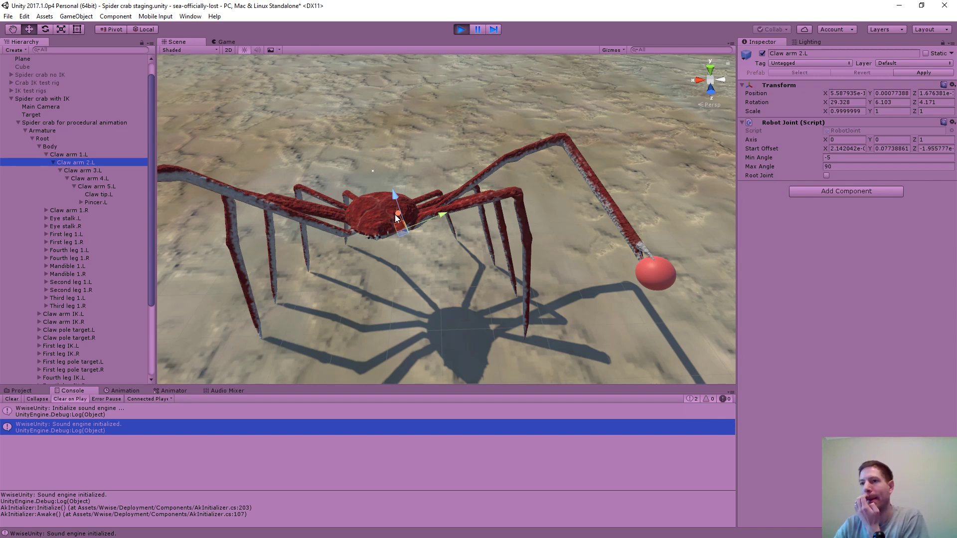
pyautogui.click(663, 267)
pyautogui.moveTo(623, 272); pyautogui.dragTo(463, 295)
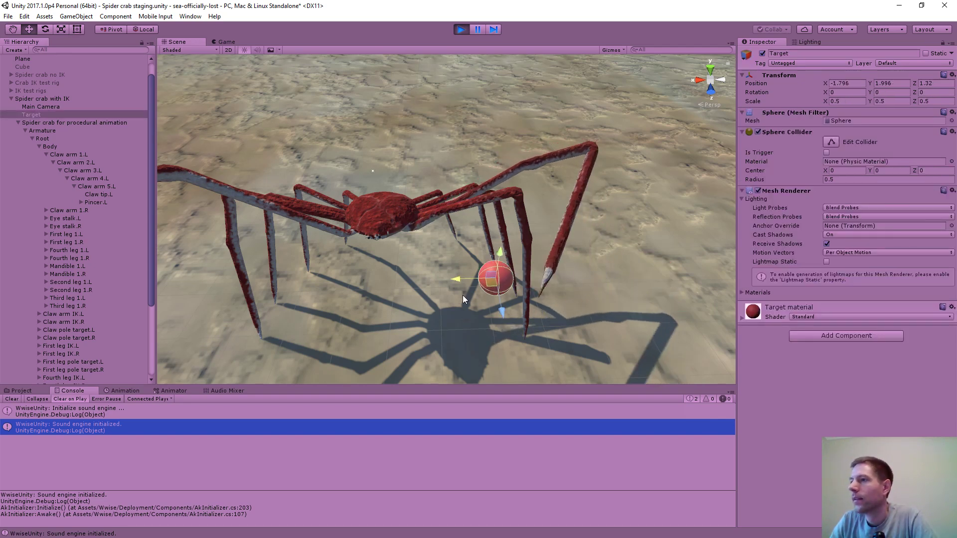
# With the simulation paused, set Claw arm 1.L's Y rotation to about 4.24, and resume the run in the Scene view
pyautogui.click(75, 156)
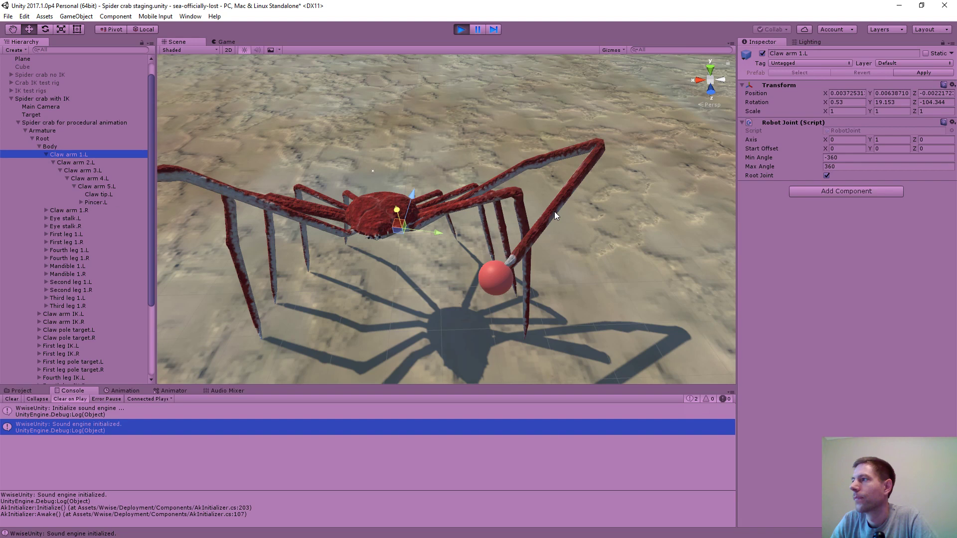
pyautogui.keyDown('alt'); pyautogui.moveTo(554, 212); pyautogui.dragTo(406, 178); pyautogui.keyUp('alt')
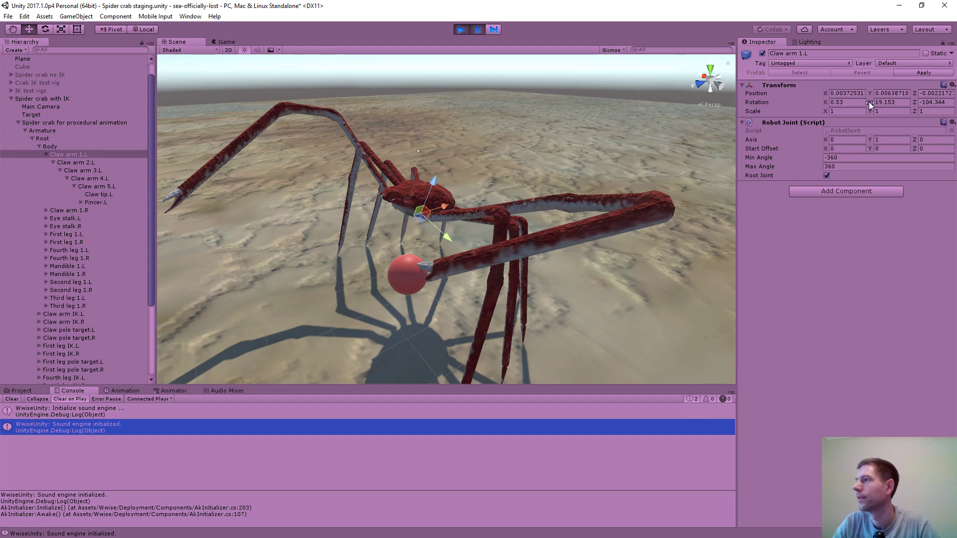
pyautogui.moveTo(869, 101); pyautogui.dragTo(868, 111)
pyautogui.moveTo(23, 444); pyautogui.dragTo(76, 416)
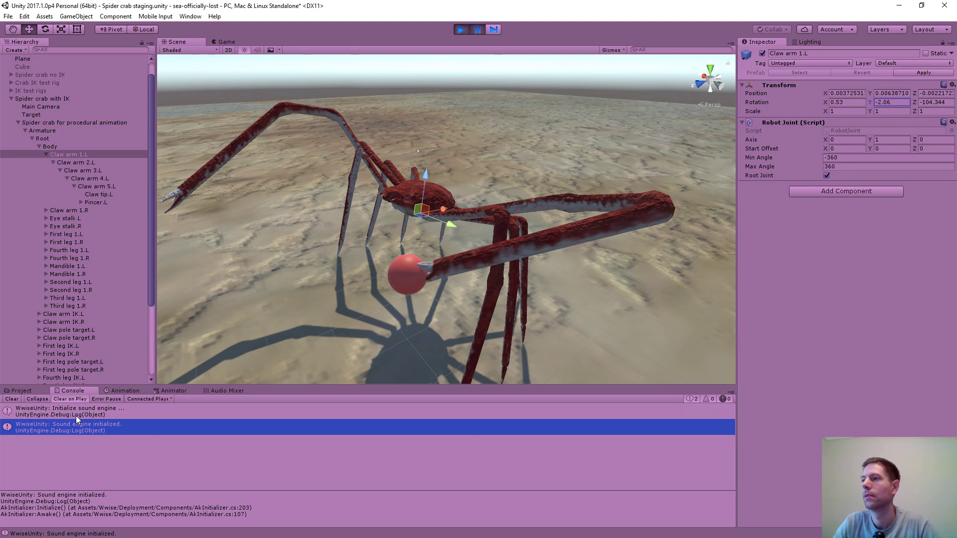
pyautogui.moveTo(76, 416); pyautogui.dragTo(76, 277)
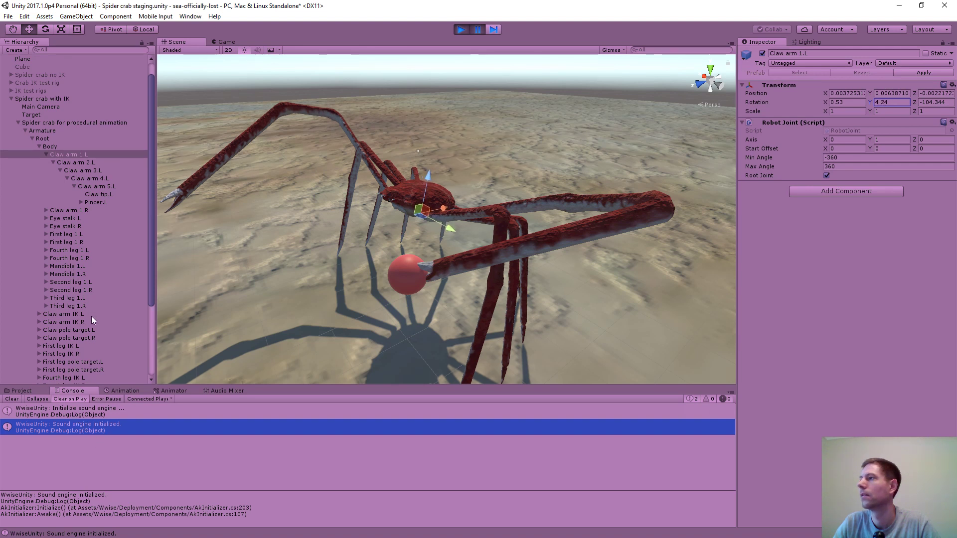
pyautogui.click(478, 29)
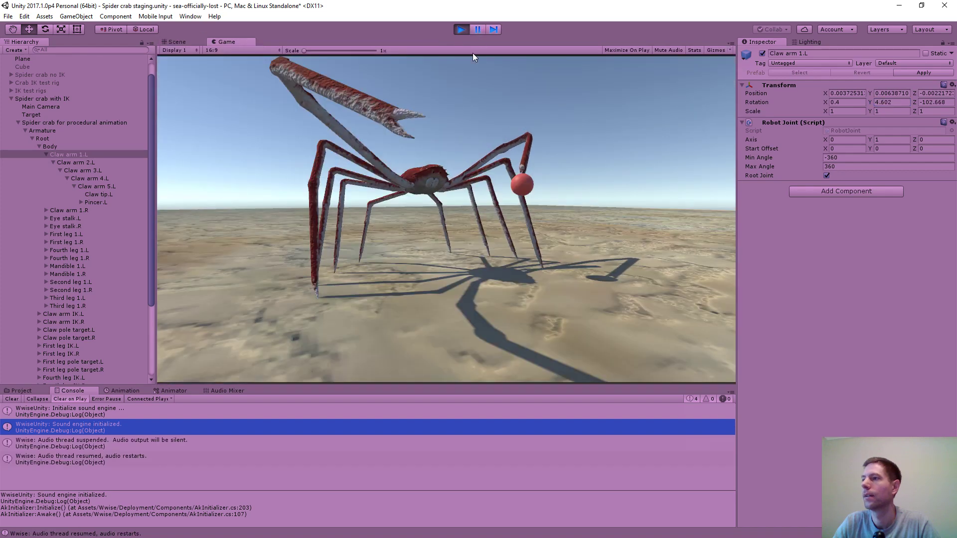
pyautogui.click(175, 42)
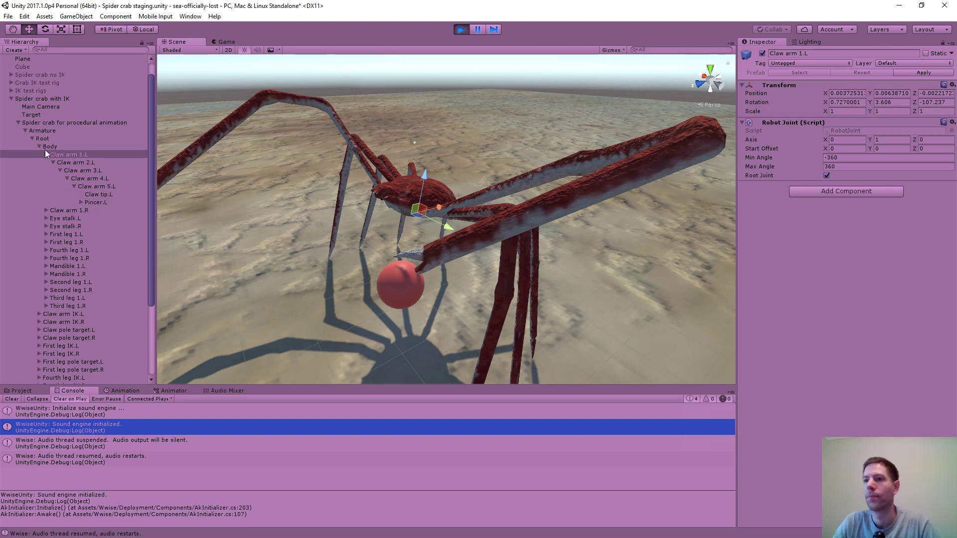
# Collapse the Armature hierarchy and move the Target sphere sideways to about X -2.543
pyautogui.click(24, 130)
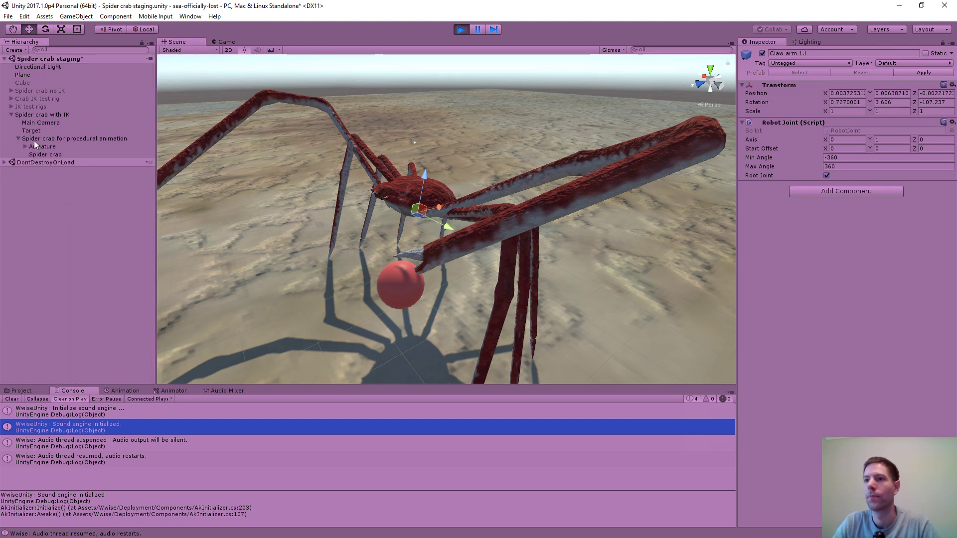
pyautogui.click(34, 131)
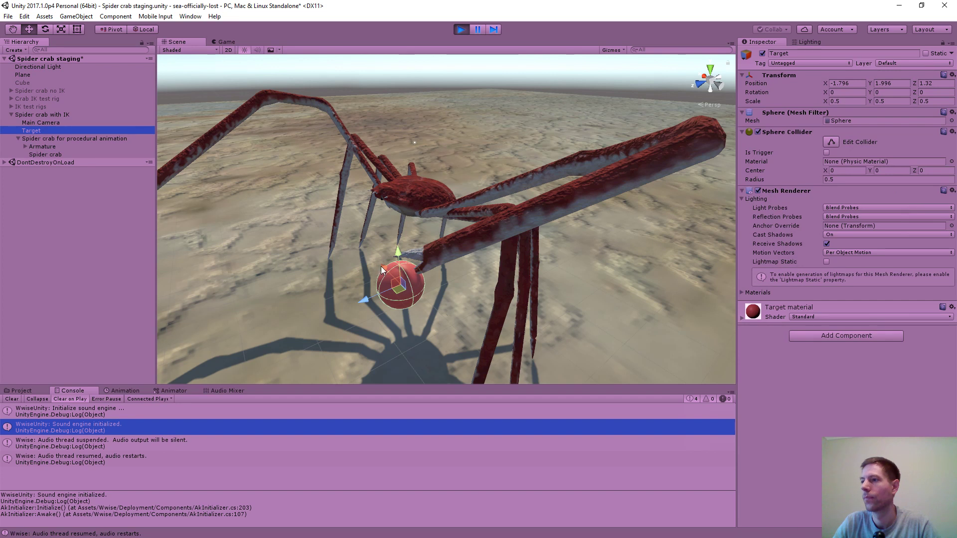
pyautogui.moveTo(382, 270); pyautogui.dragTo(364, 246)
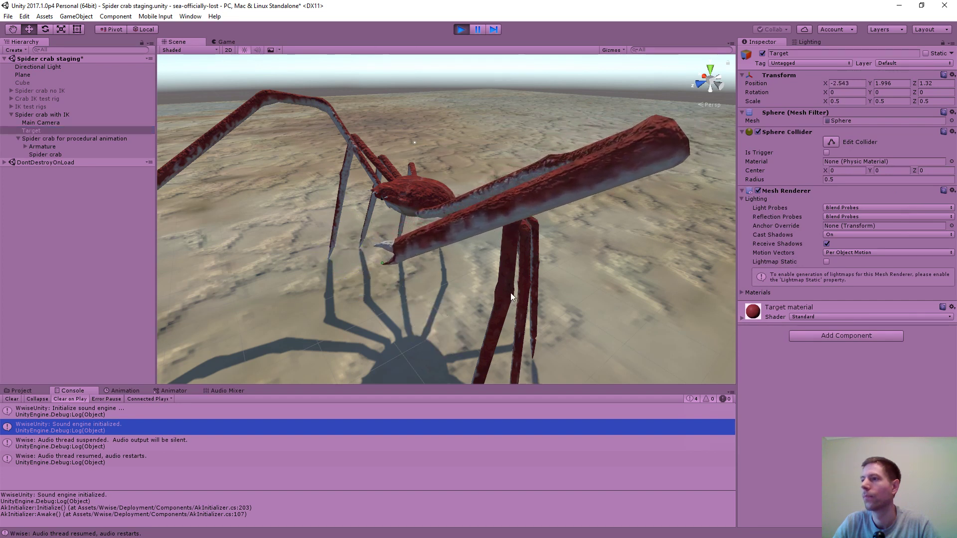
# Move the Target sphere around to the front of the crab, to about X -0.161 and Z 2.429
pyautogui.moveTo(510, 293); pyautogui.dragTo(496, 361)
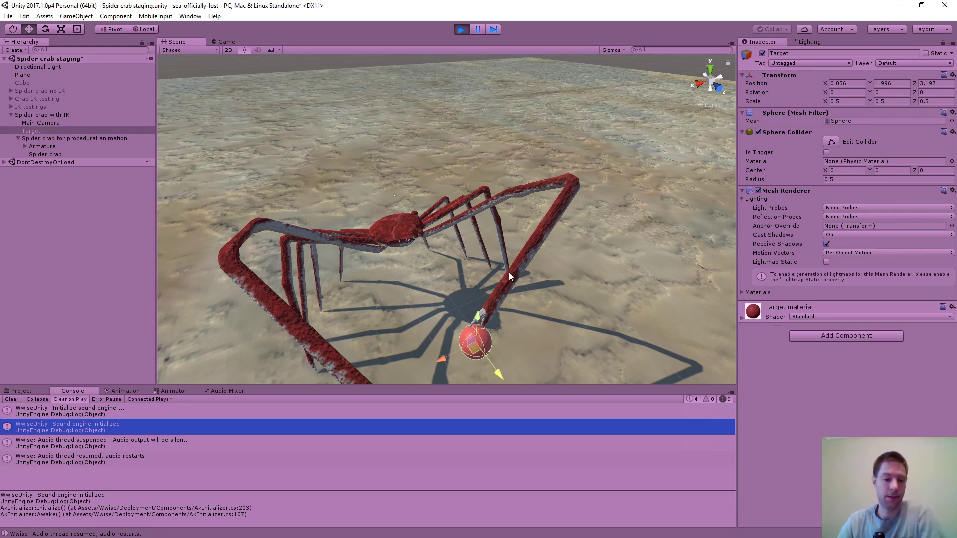
pyautogui.moveTo(451, 282); pyautogui.dragTo(456, 262, button='middle')
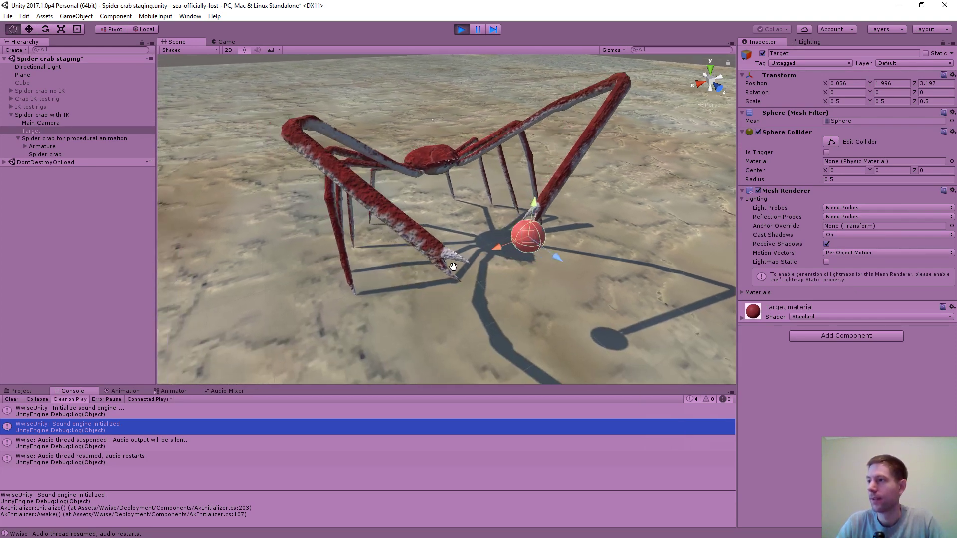
pyautogui.moveTo(498, 249); pyautogui.dragTo(527, 255)
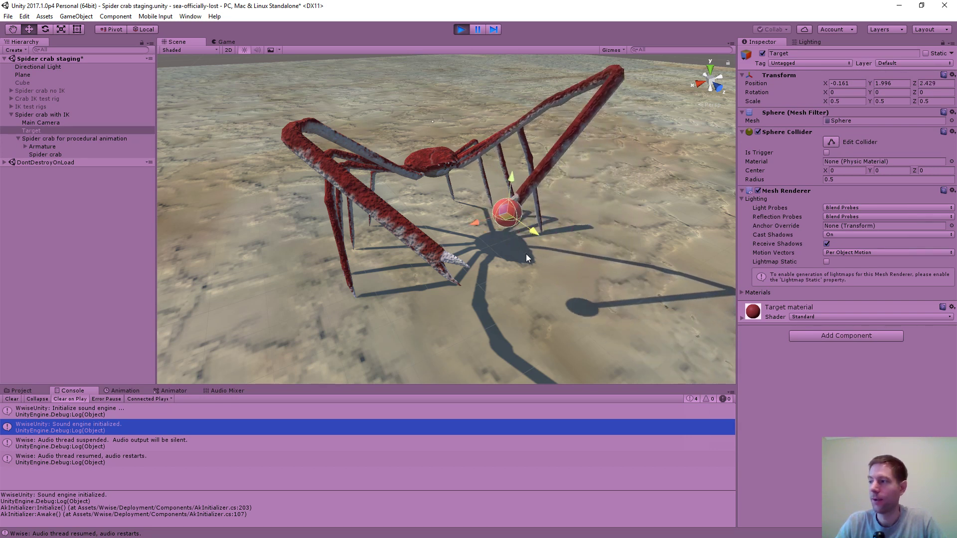